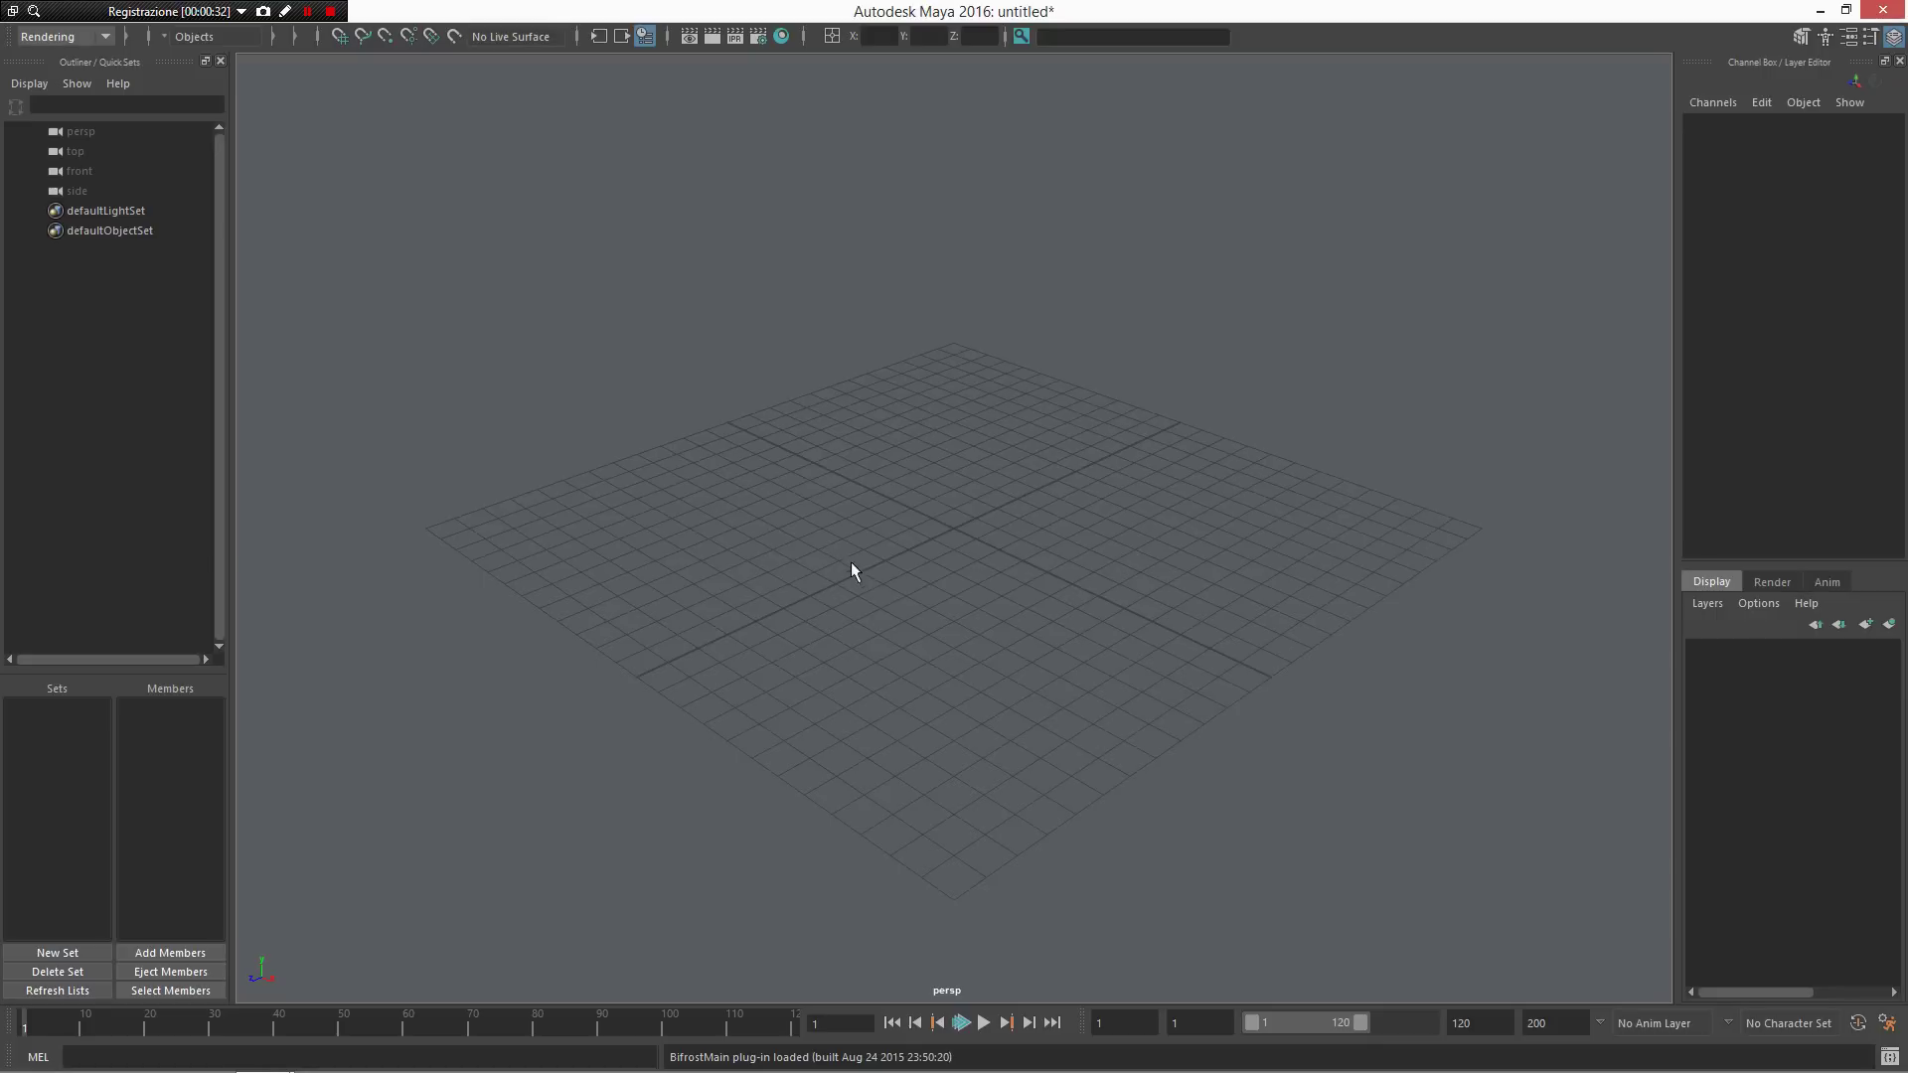
# Step: Create a polygon cube about 4.09 units on each side, resting on the grid
pyautogui.moveTo(926, 526)
pyautogui.mouseDown(button='right')
pyautogui.moveTo(926, 455)
pyautogui.moveTo(873, 462)
pyautogui.moveTo(1000, 462)
pyautogui.moveTo(989, 501)
pyautogui.mouseUp(button='right')
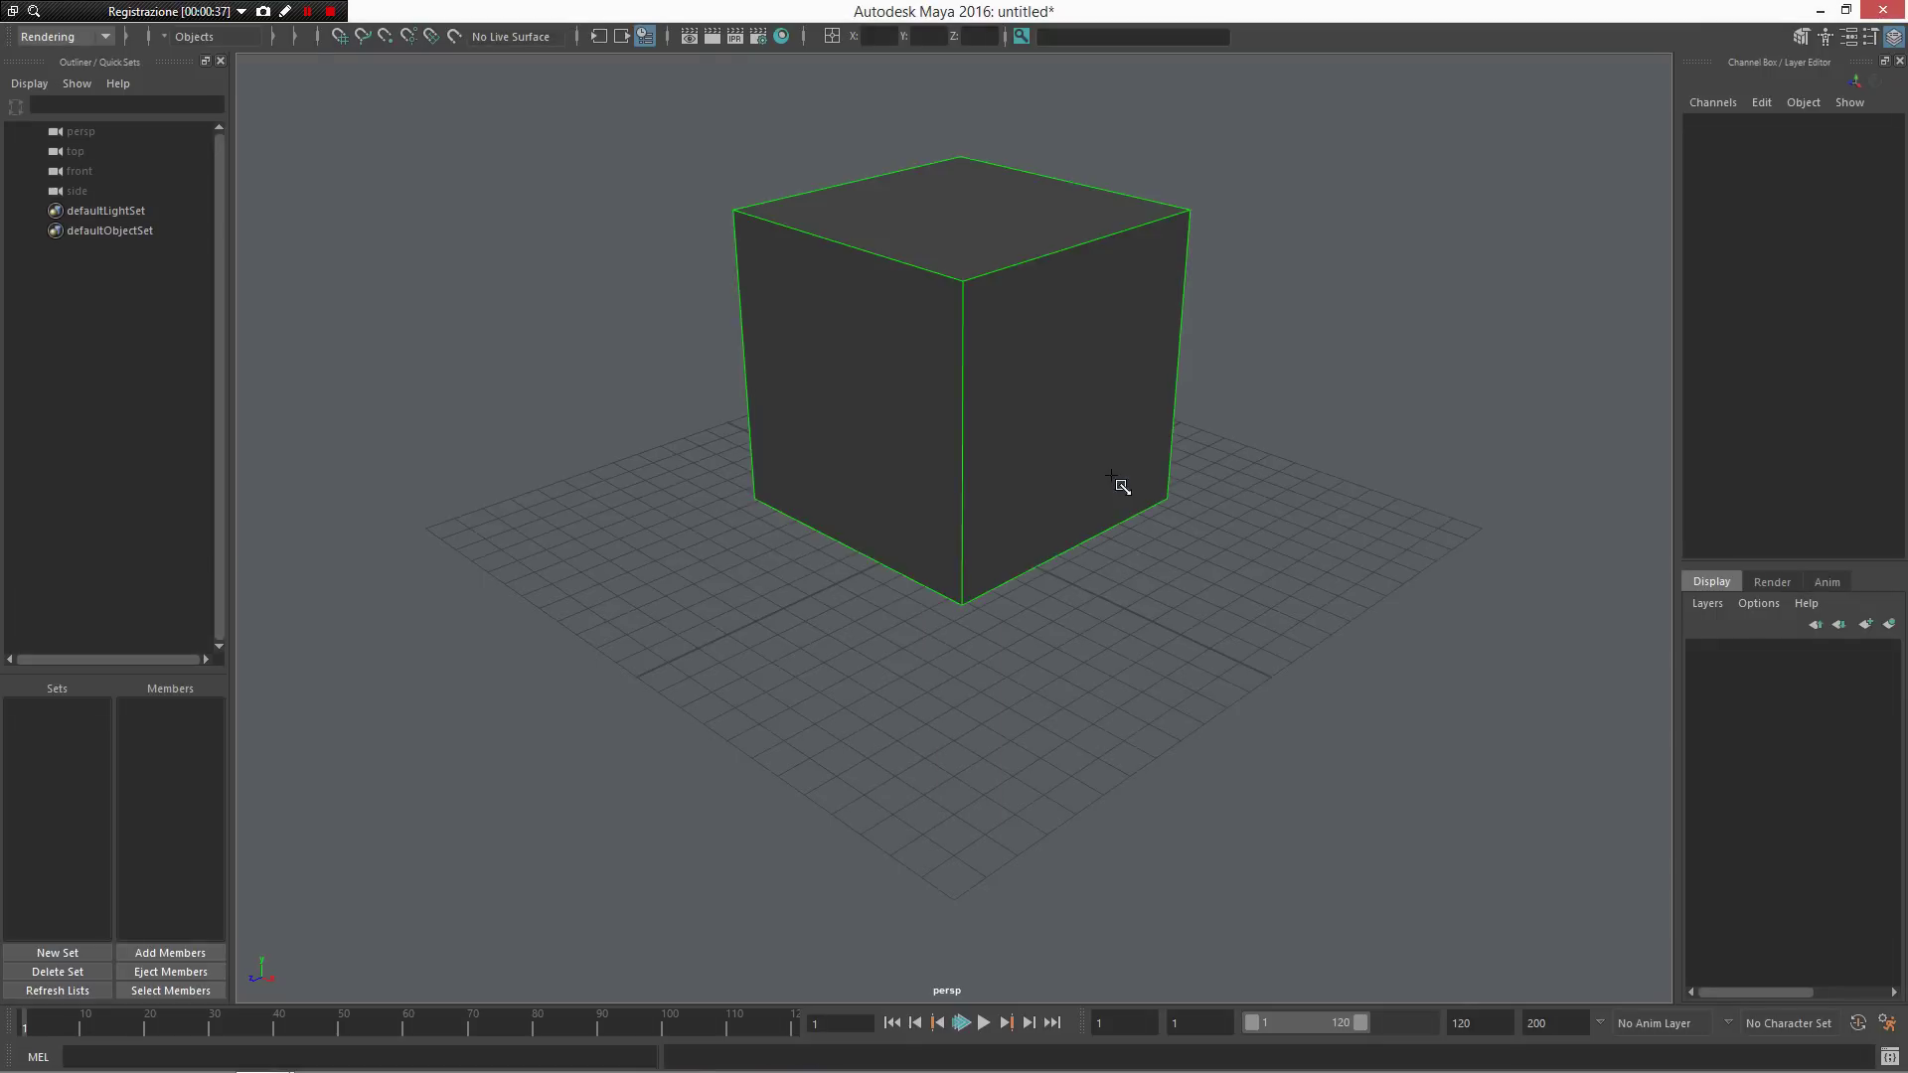
pyautogui.moveTo(1111, 476); pyautogui.dragTo(1043, 505)
pyautogui.keyDown('alt'); pyautogui.moveTo(1002, 462); pyautogui.dragTo(933, 588, button='middle'); pyautogui.keyUp('alt')
pyautogui.keyDown('alt'); pyautogui.moveTo(933, 589); pyautogui.dragTo(951, 671, button='right'); pyautogui.keyUp('alt')
pyautogui.keyDown('alt'); pyautogui.moveTo(951, 672); pyautogui.dragTo(928, 528); pyautogui.keyUp('alt')
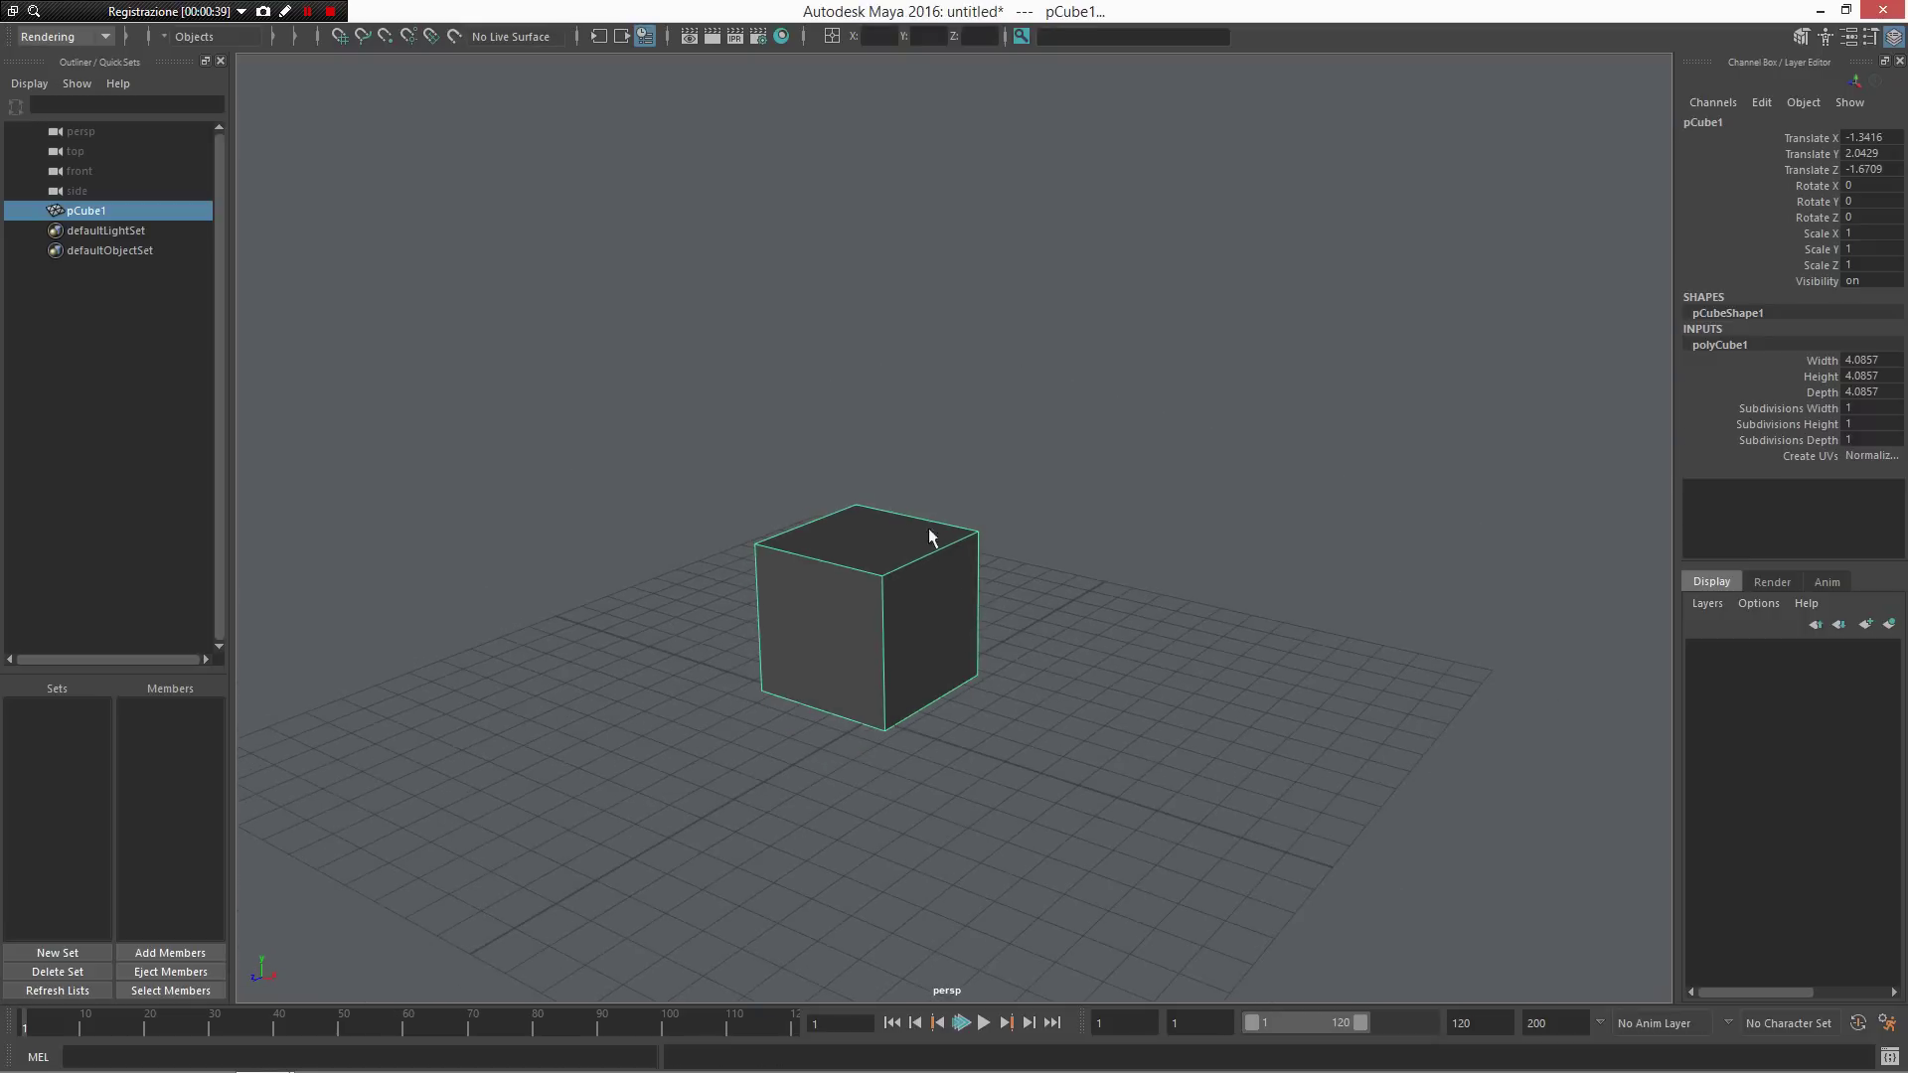
pyautogui.keyDown('alt'); pyautogui.moveTo(912, 597); pyautogui.dragTo(899, 577); pyautogui.keyUp('alt')
# Step: Smooth the cube into a sphere with 4 divisions and return to object mode
pyautogui.moveTo(899, 574); pyautogui.dragTo(844, 561, button='right')
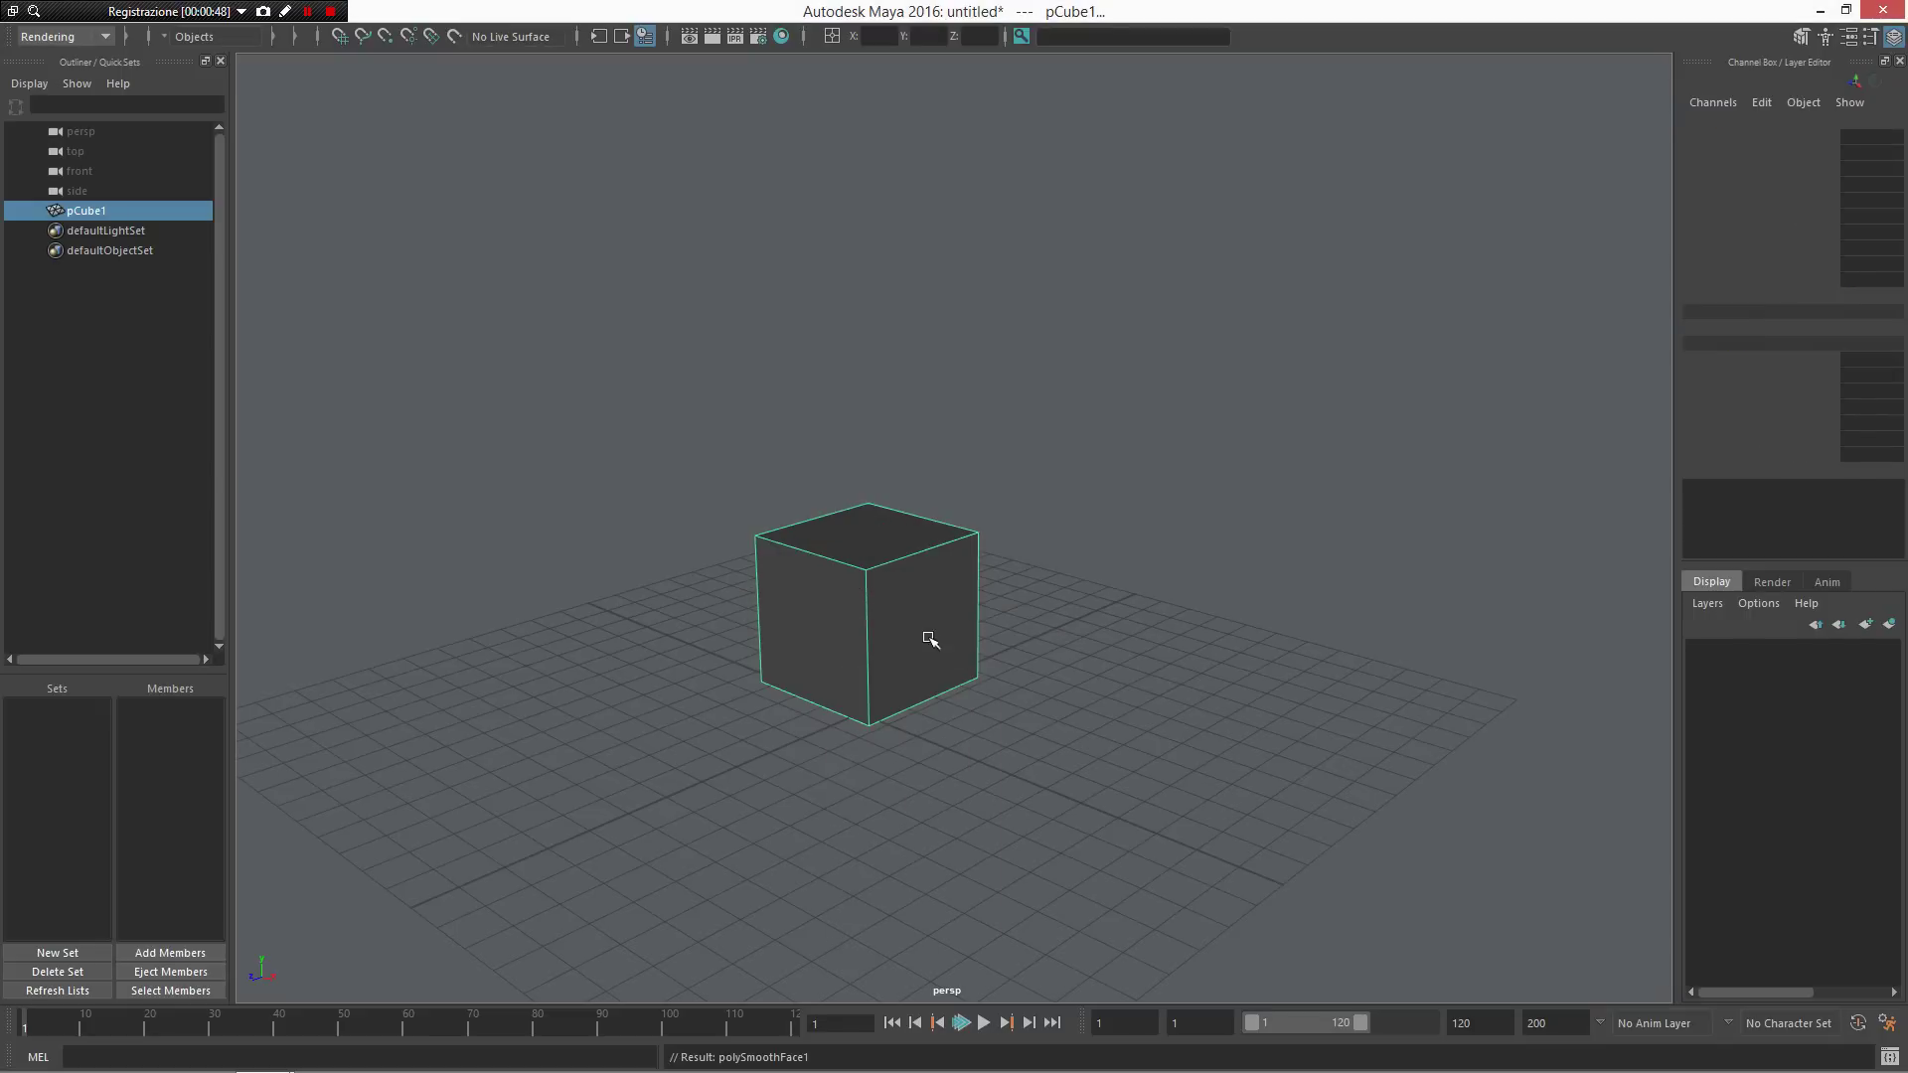
pyautogui.moveTo(1386, 553); pyautogui.dragTo(1394, 553)
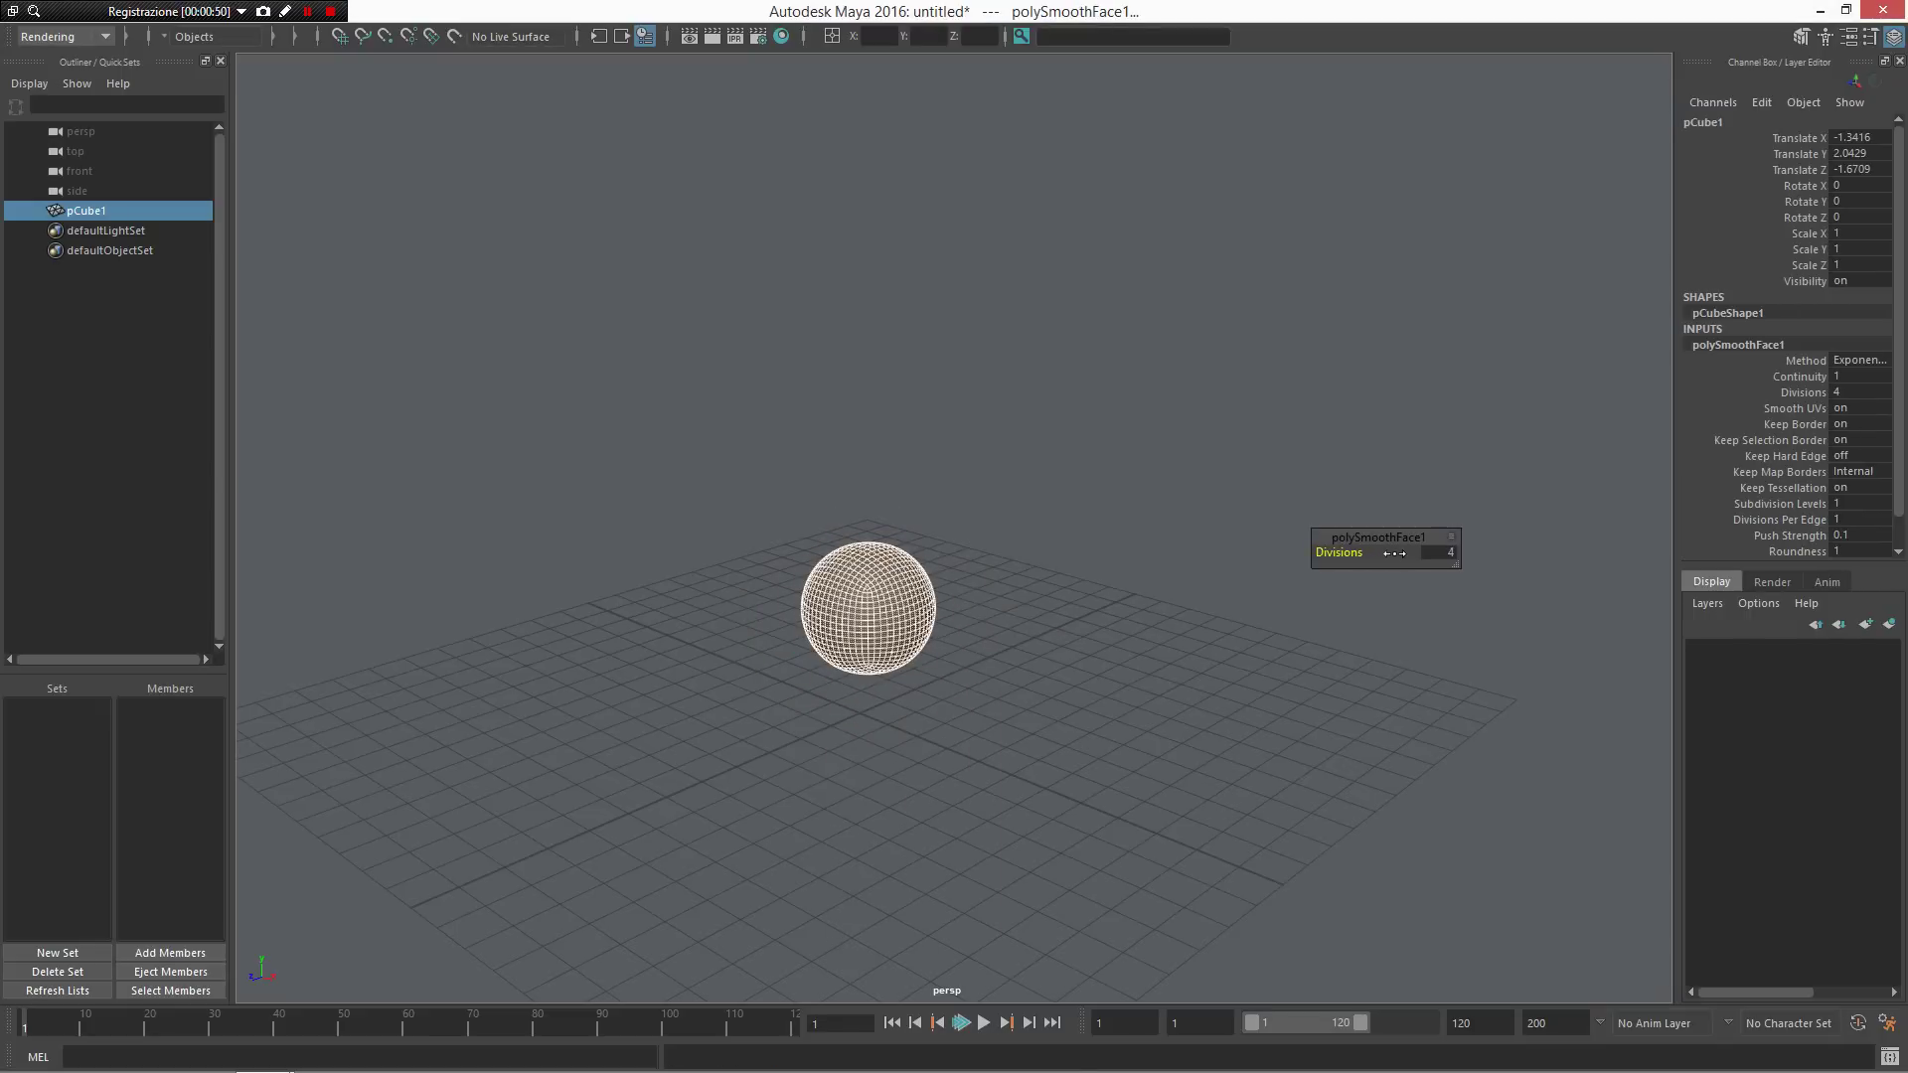
pyautogui.moveTo(854, 609); pyautogui.dragTo(1032, 490, button='right')
pyautogui.press('F8')
# Step: Raise the sphere to a Translate Y of about 14.27 and freeze its transformations
pyautogui.press('w')
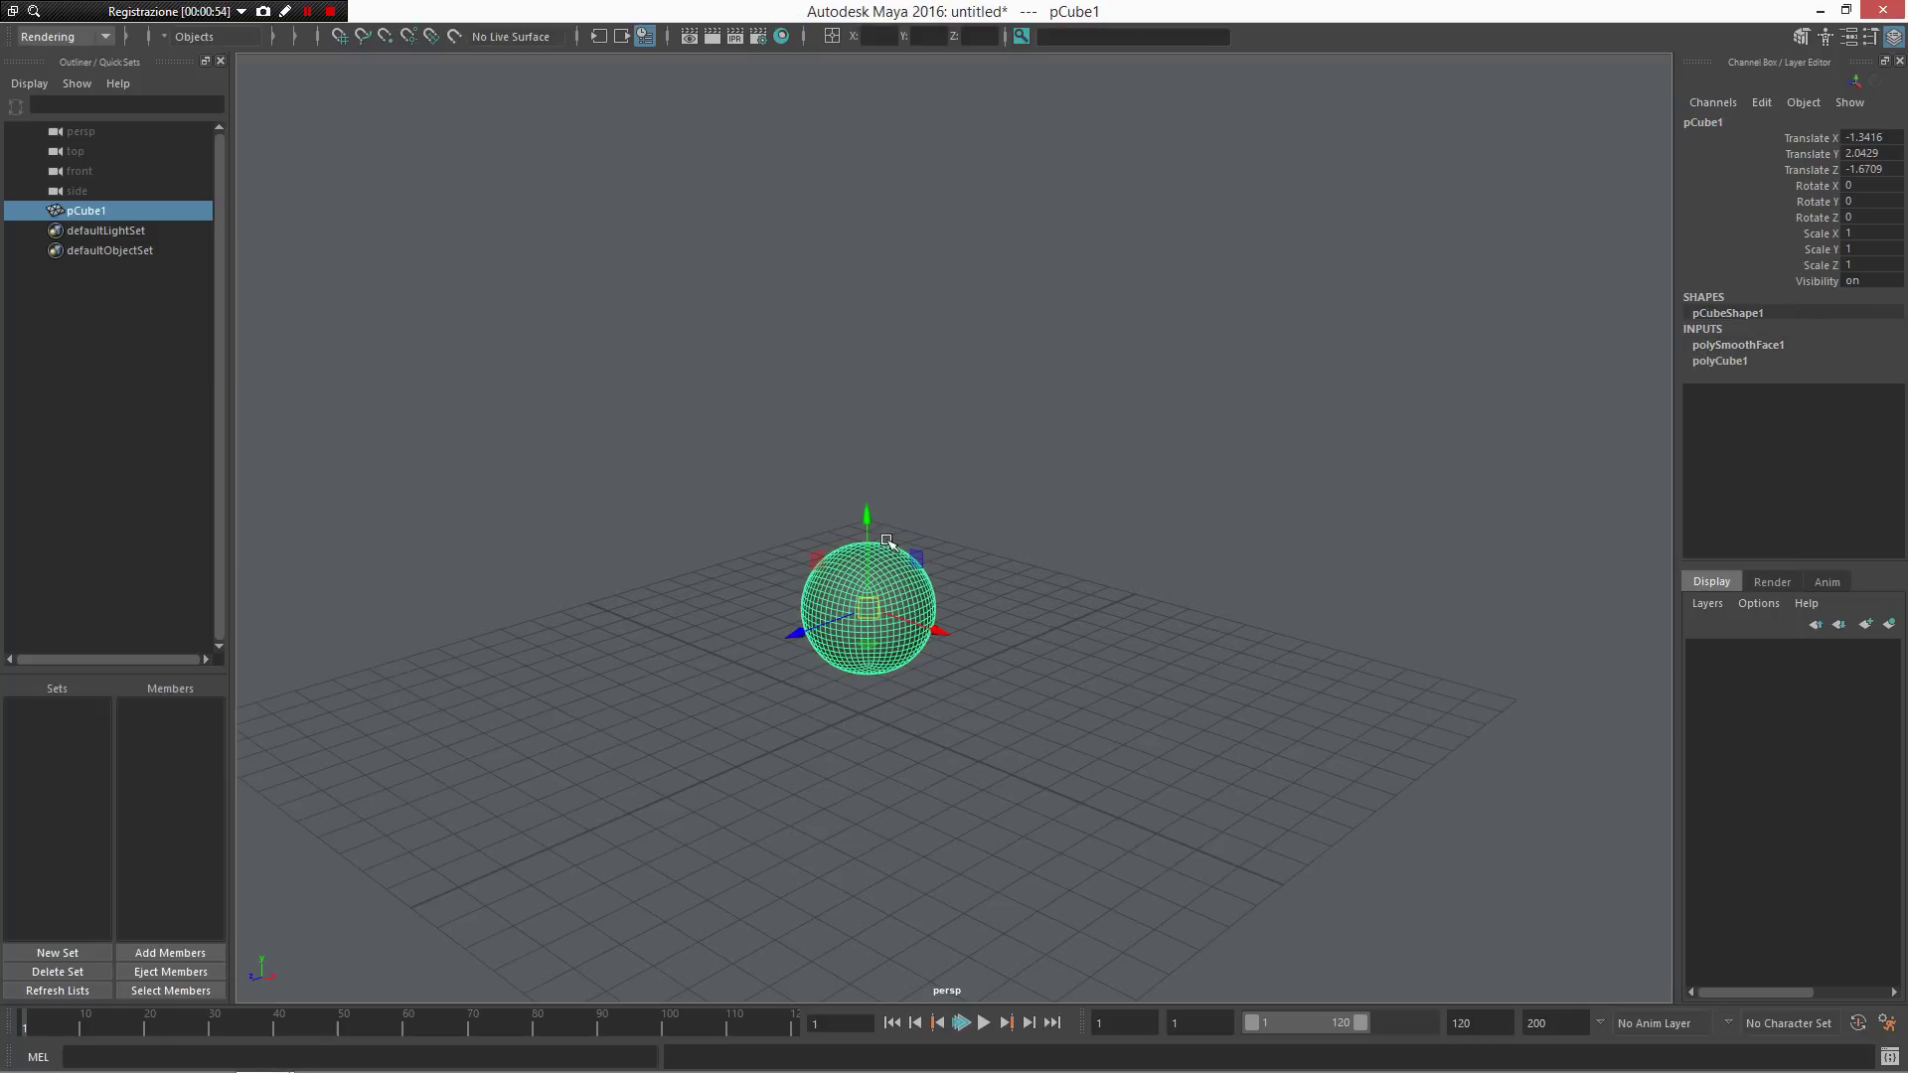
pyautogui.moveTo(887, 185); pyautogui.dragTo(891, 97)
pyautogui.scroll(-5, 1030, 260)
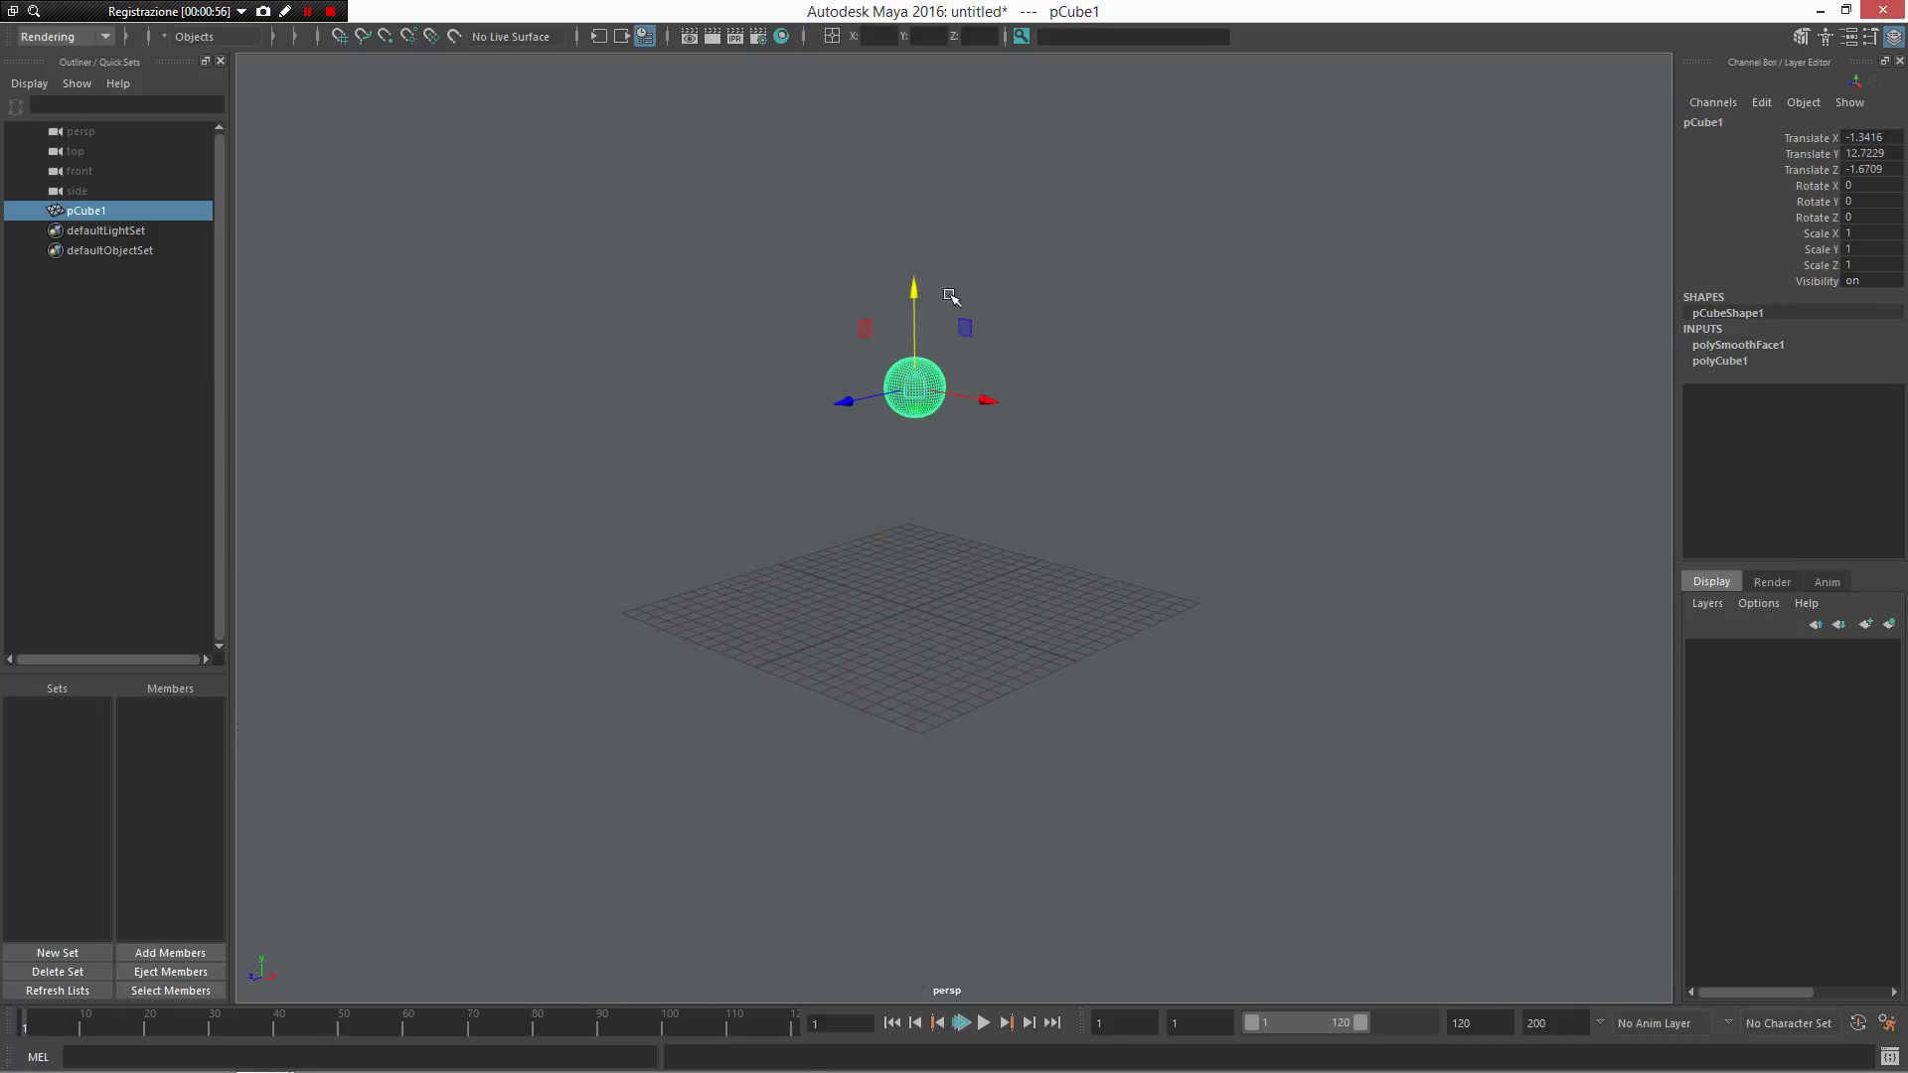
pyautogui.moveTo(908, 287); pyautogui.dragTo(908, 260)
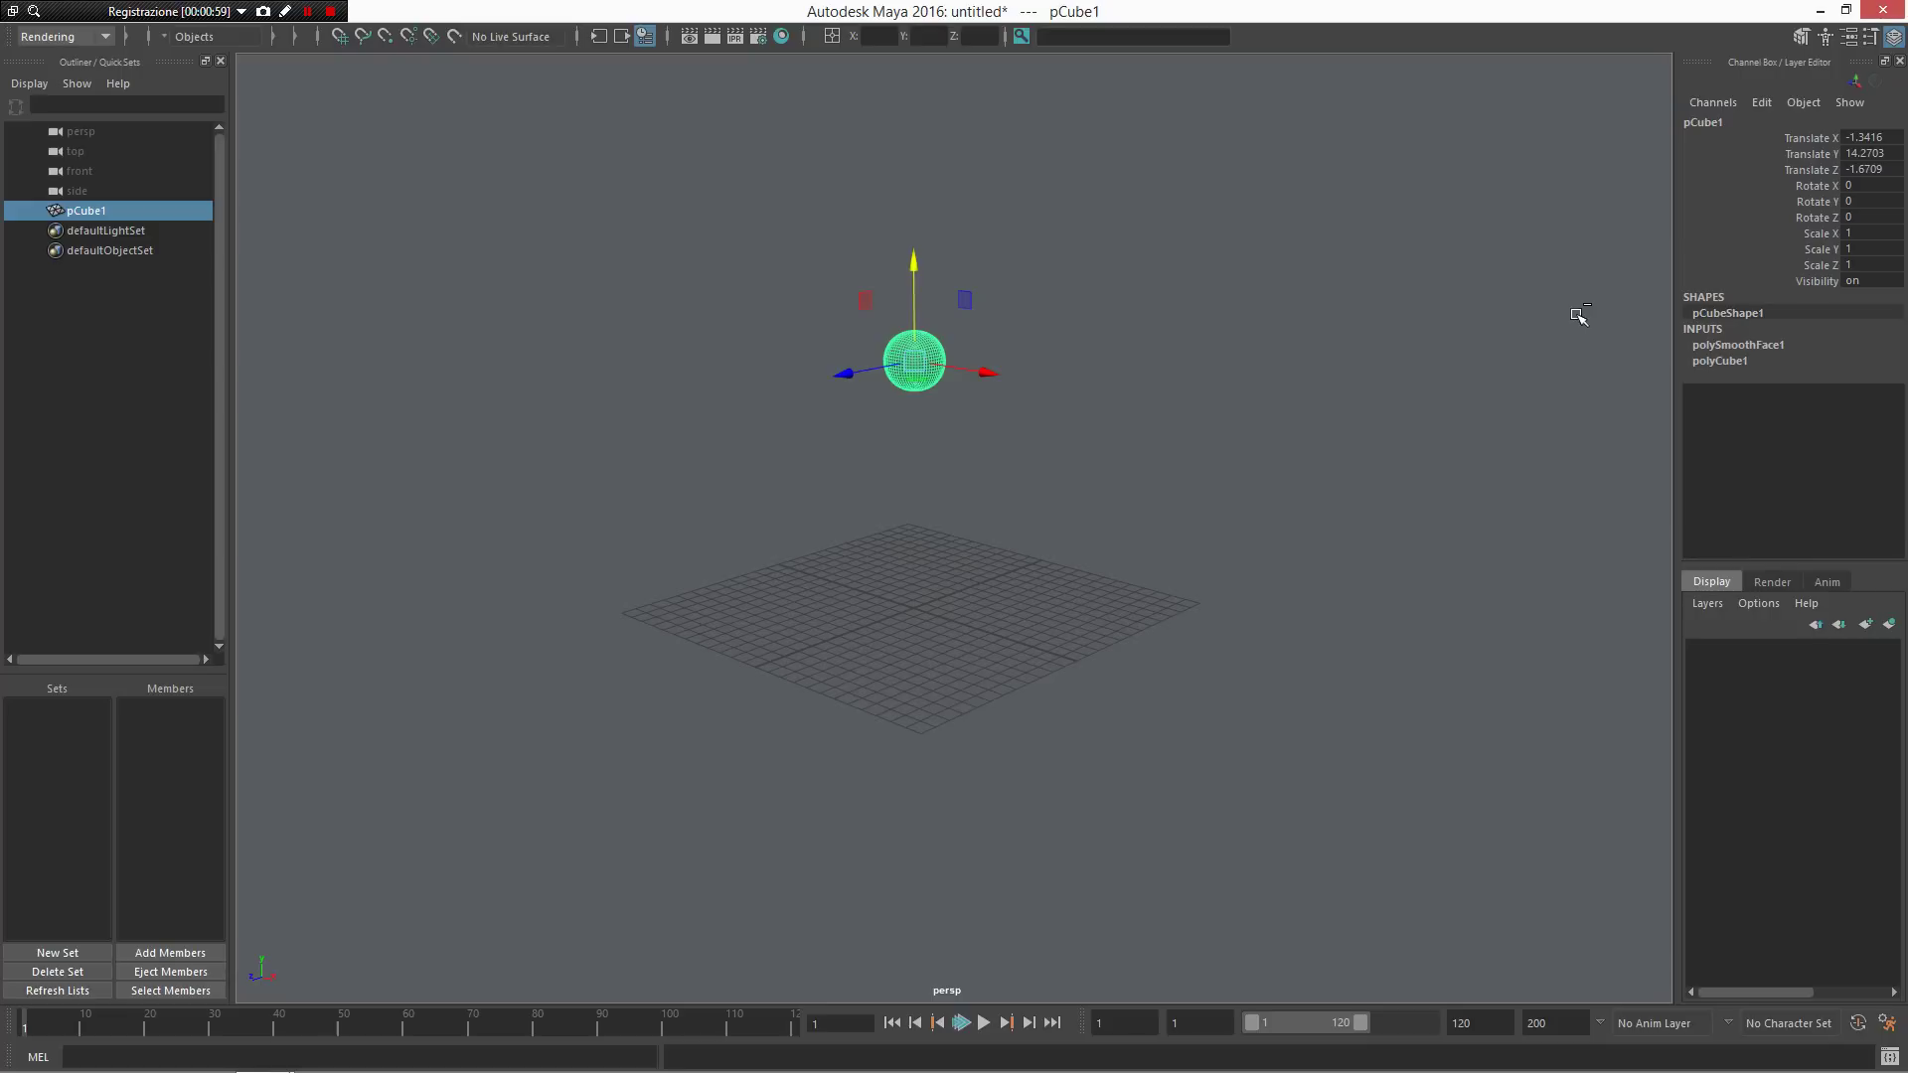
pyautogui.hotkey('ctrl', 'f')
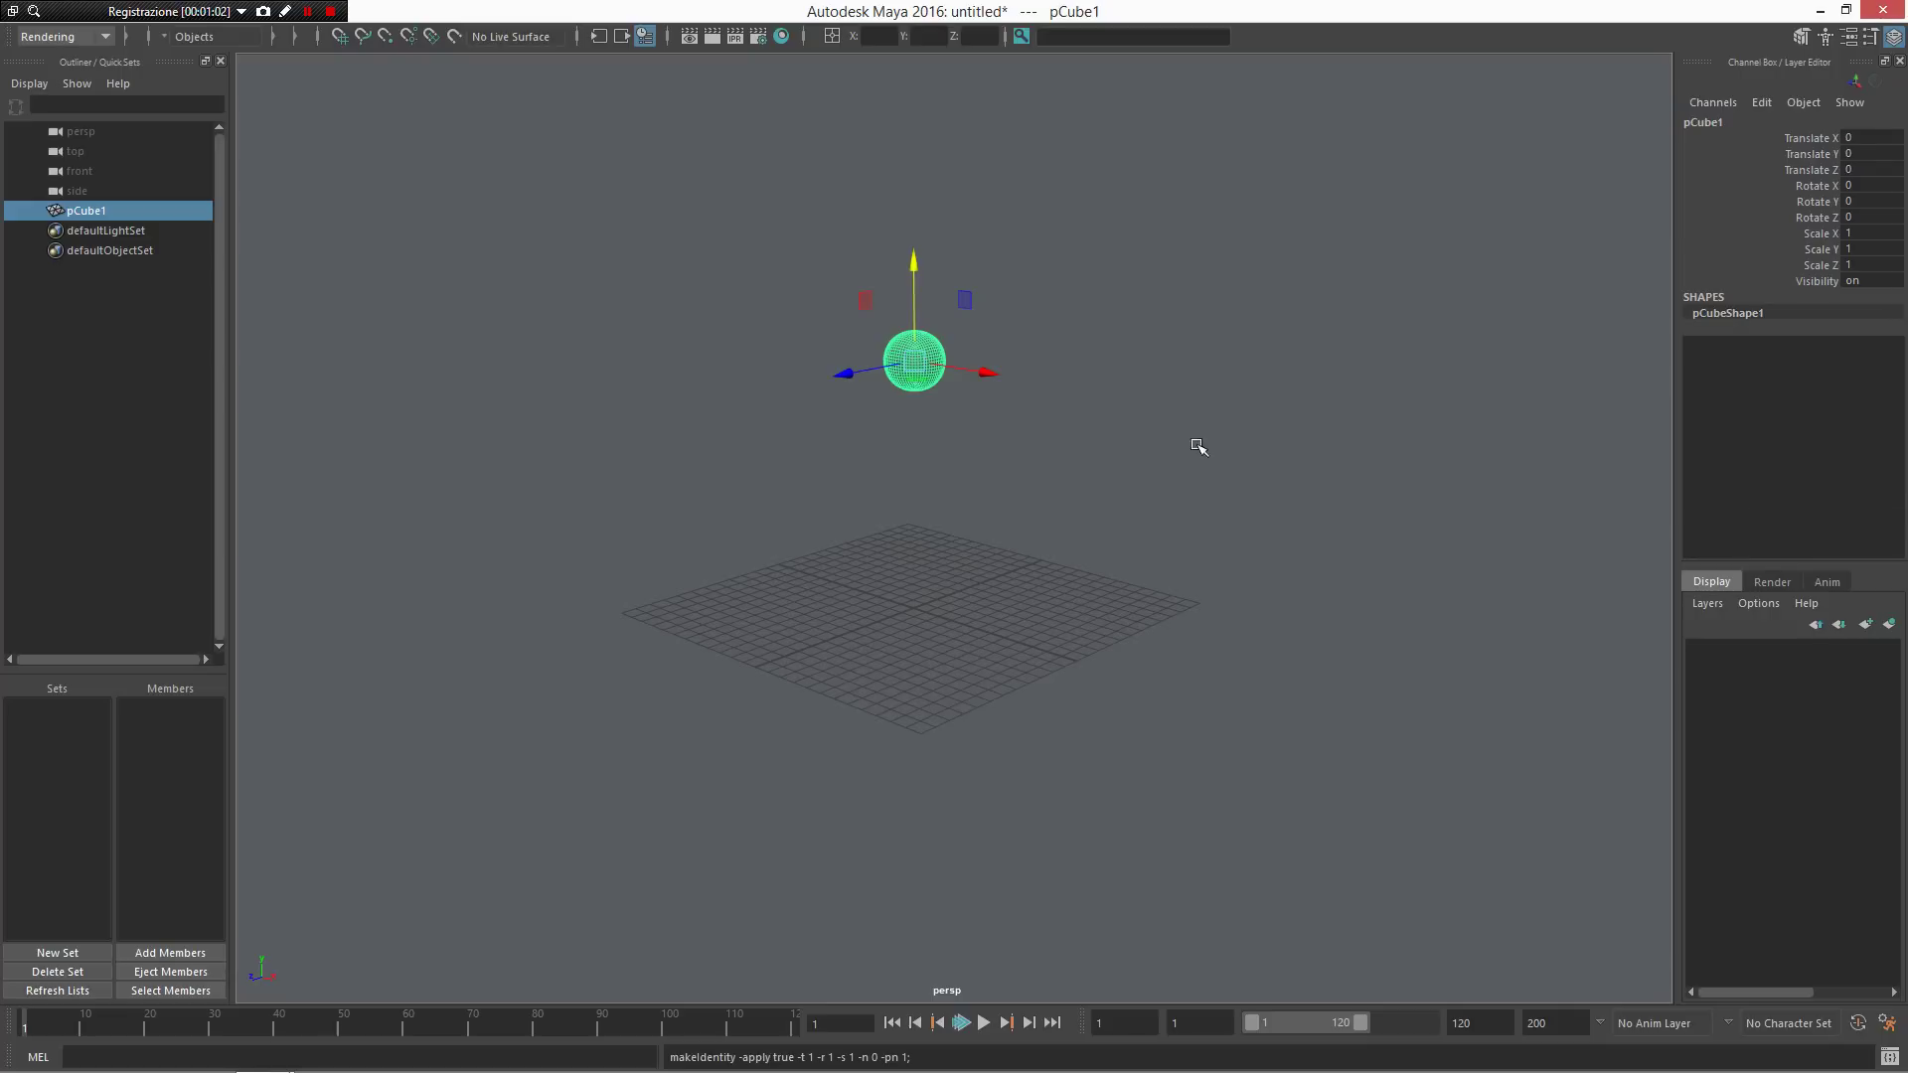
# Step: Turn the selected sphere into an nCloth object
pyautogui.keyDown('alt'); pyautogui.moveTo(1180, 401); pyautogui.dragTo(1254, 514, button='right'); pyautogui.keyUp('alt')
pyautogui.keyDown('alt'); pyautogui.moveTo(1095, 368); pyautogui.dragTo(1154, 495, button='middle'); pyautogui.keyUp('alt')
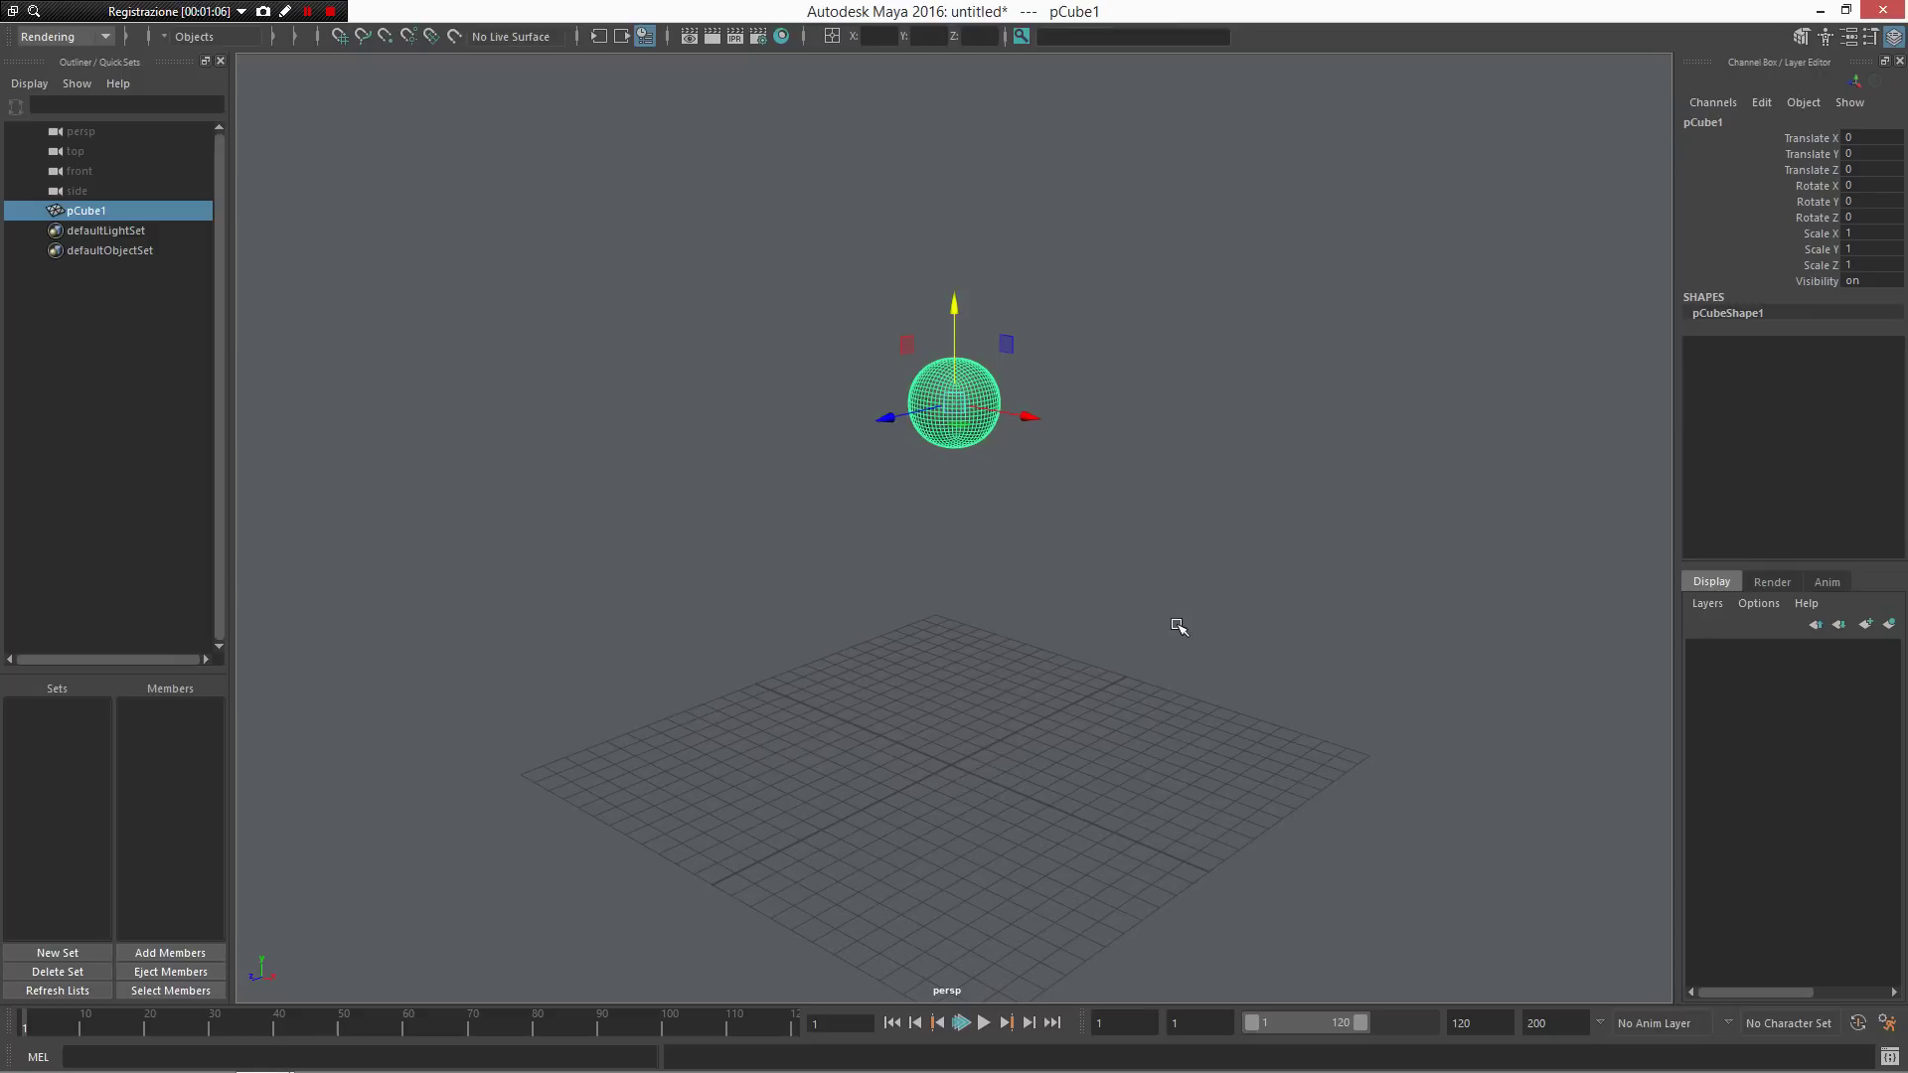
pyautogui.keyDown('shift'); pyautogui.rightClick(934, 388); pyautogui.keyUp('shift')
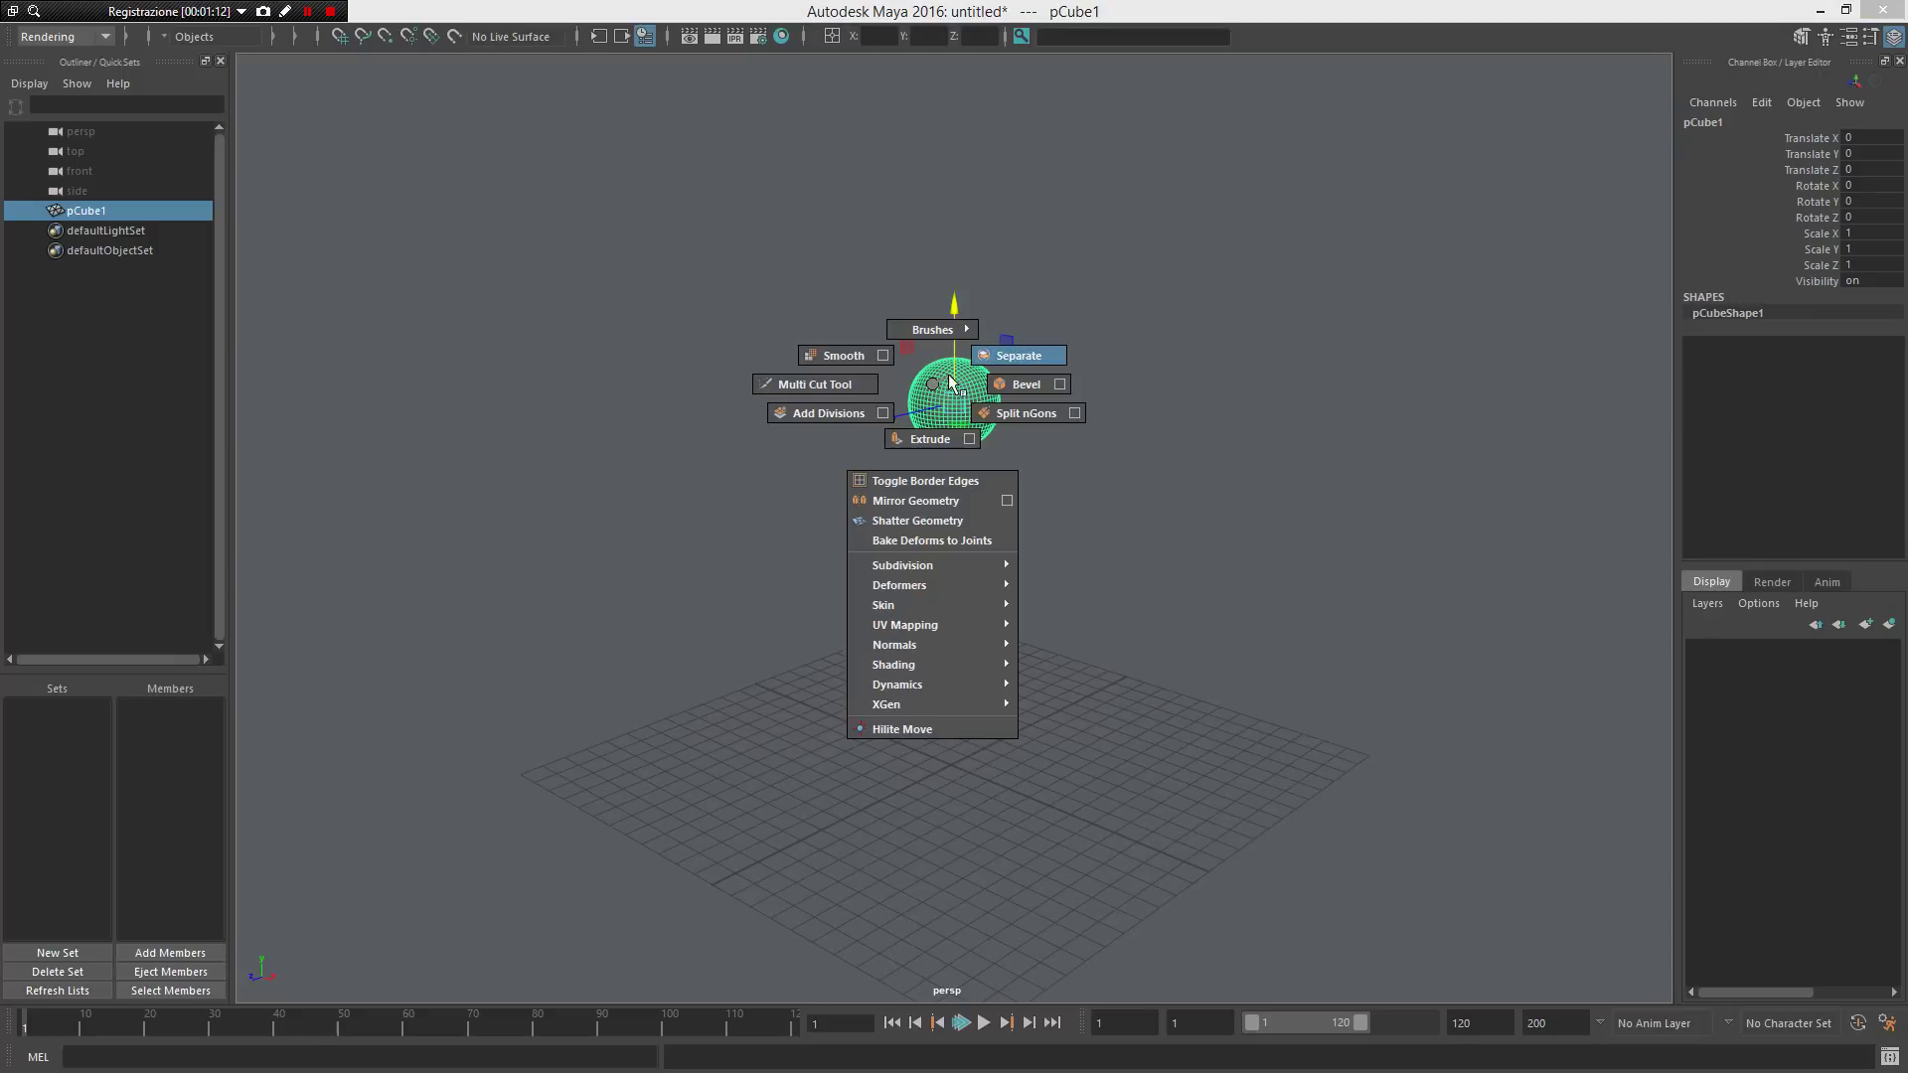
pyautogui.moveTo(950, 589)
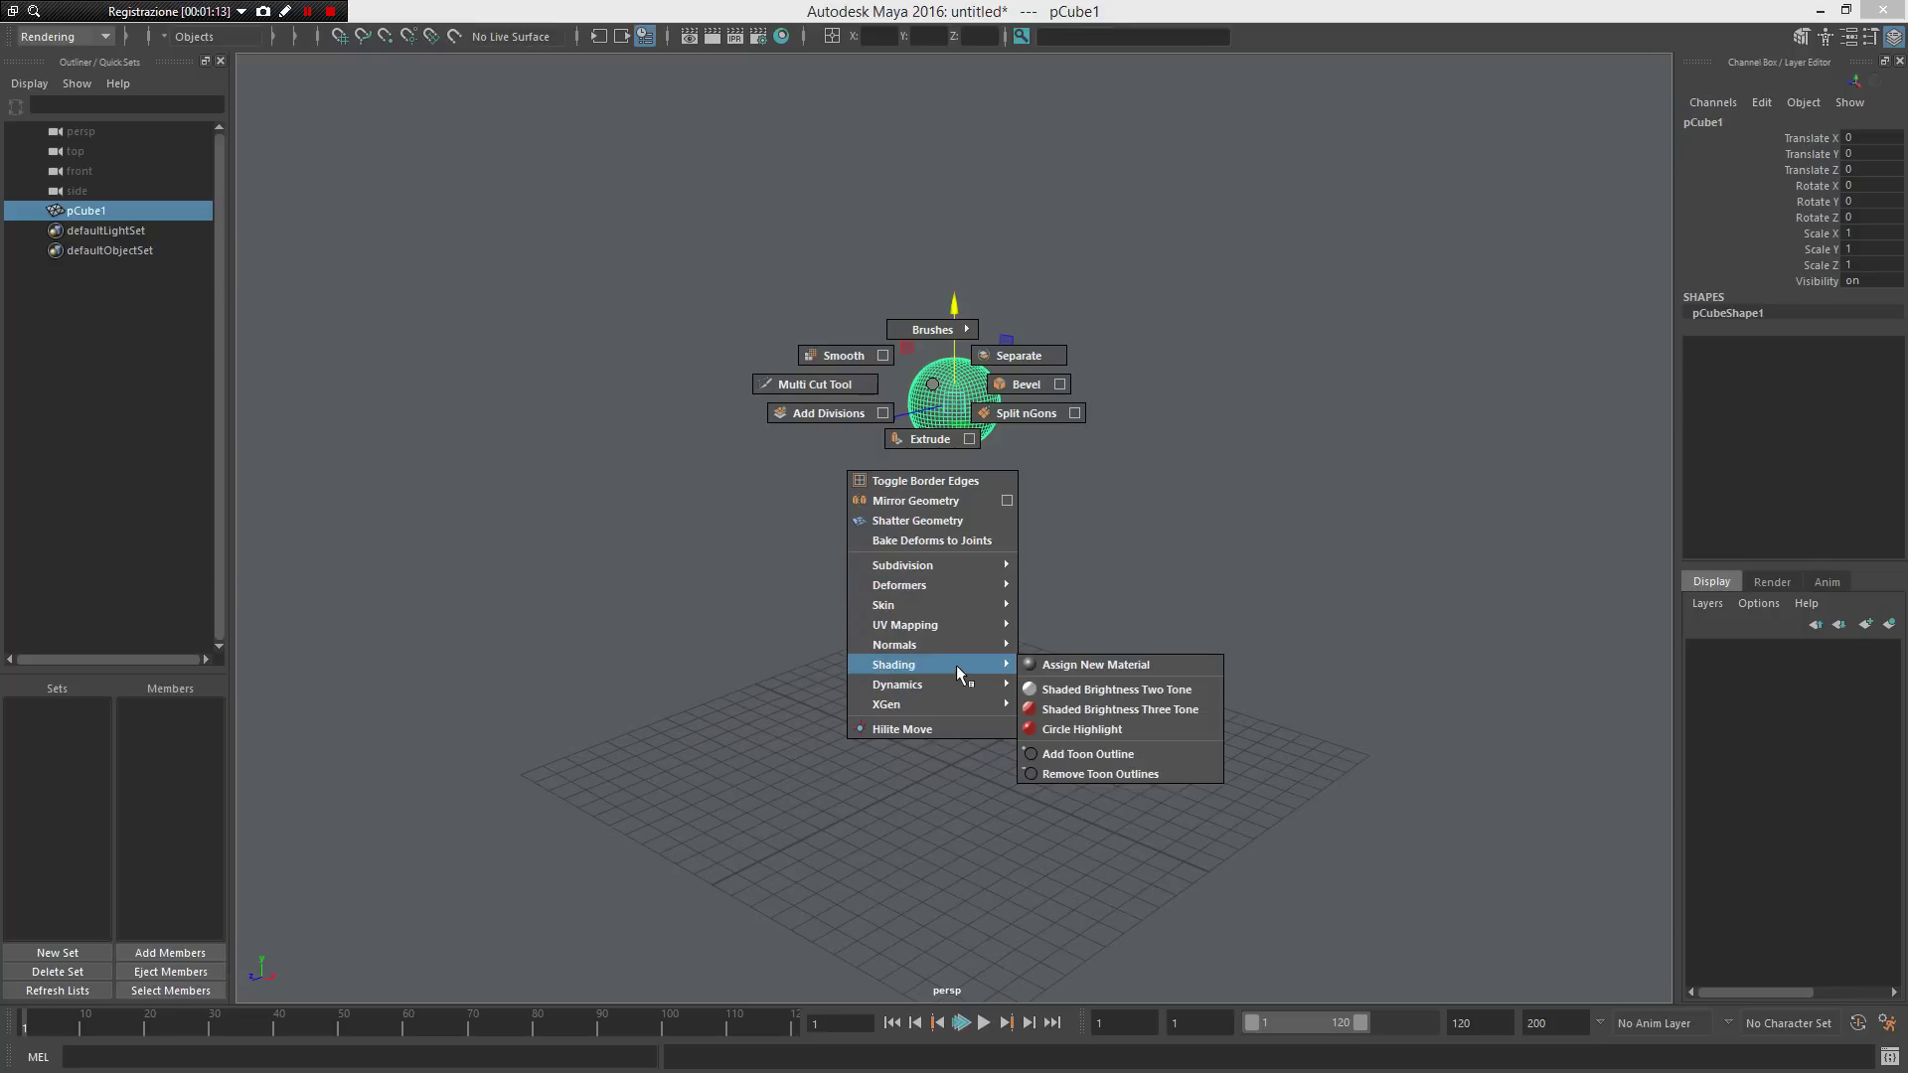
pyautogui.moveTo(944, 685)
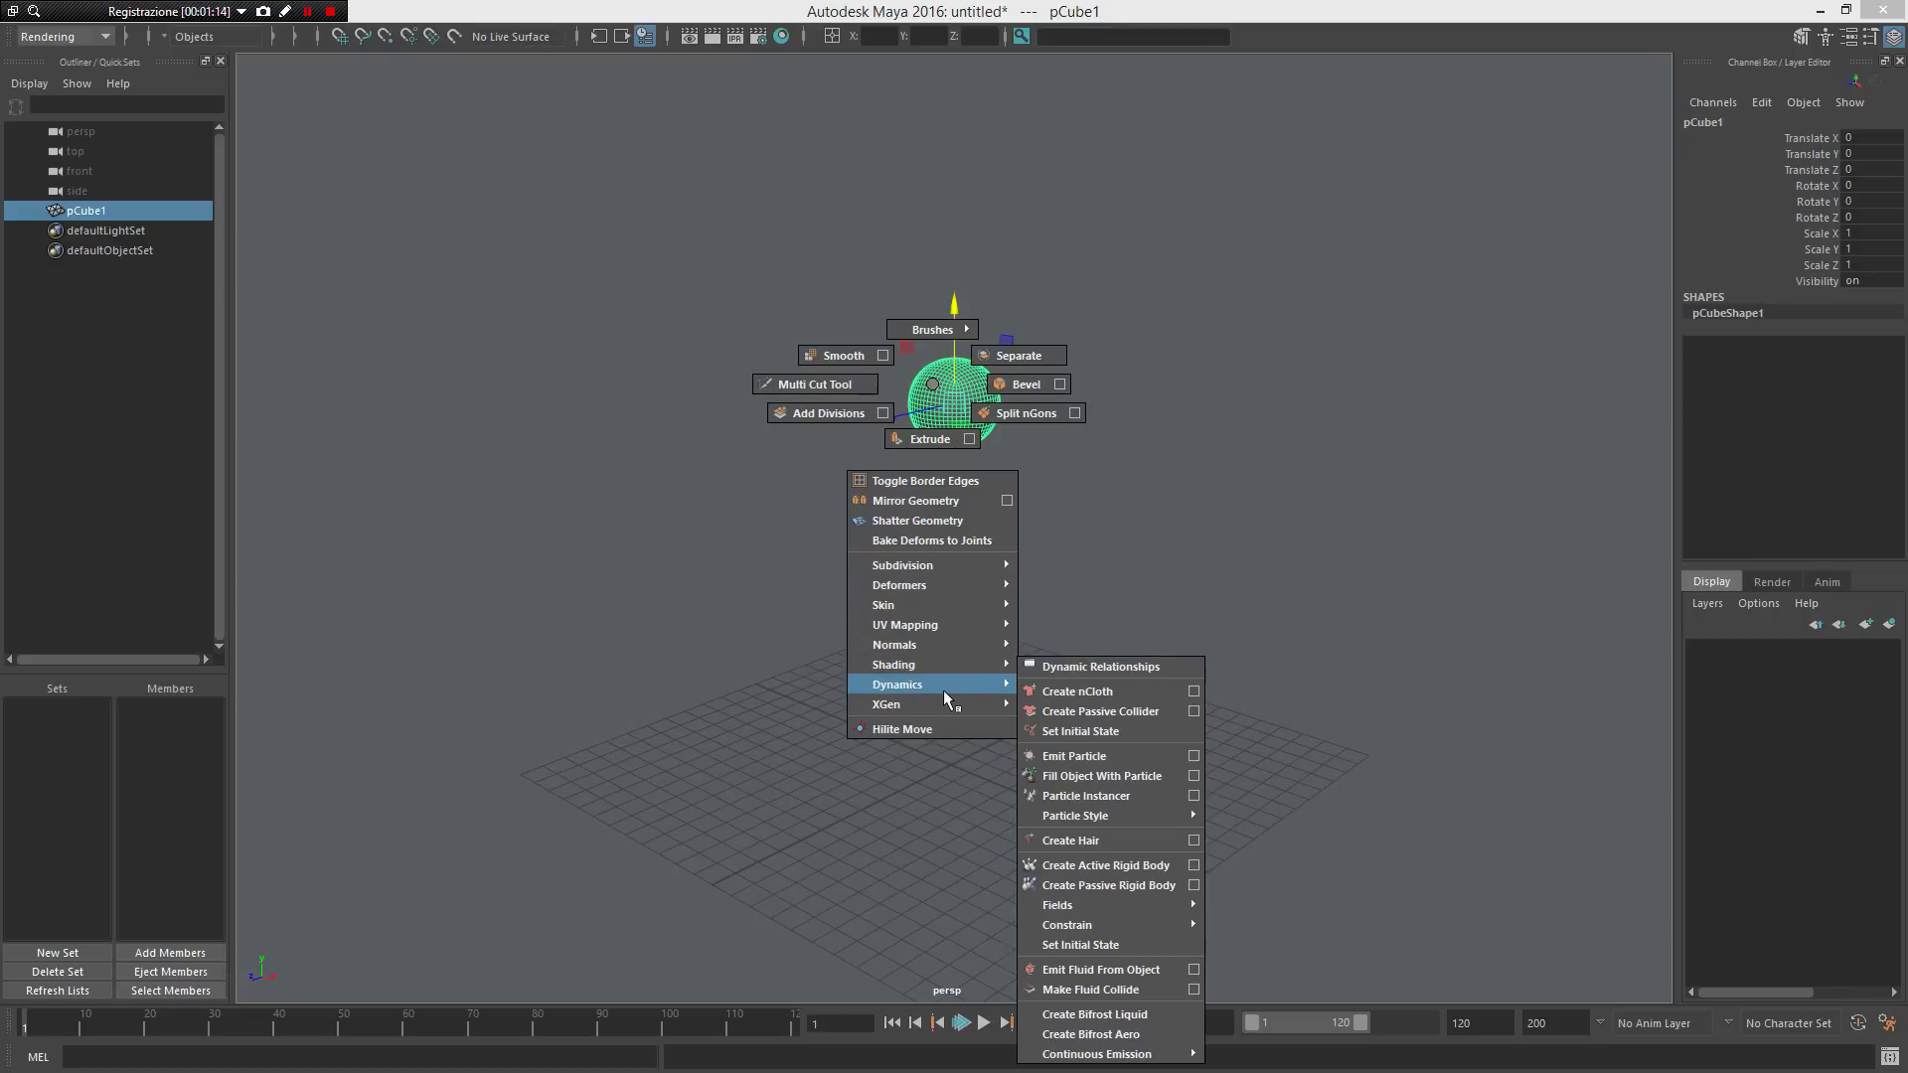
pyautogui.click(1130, 691)
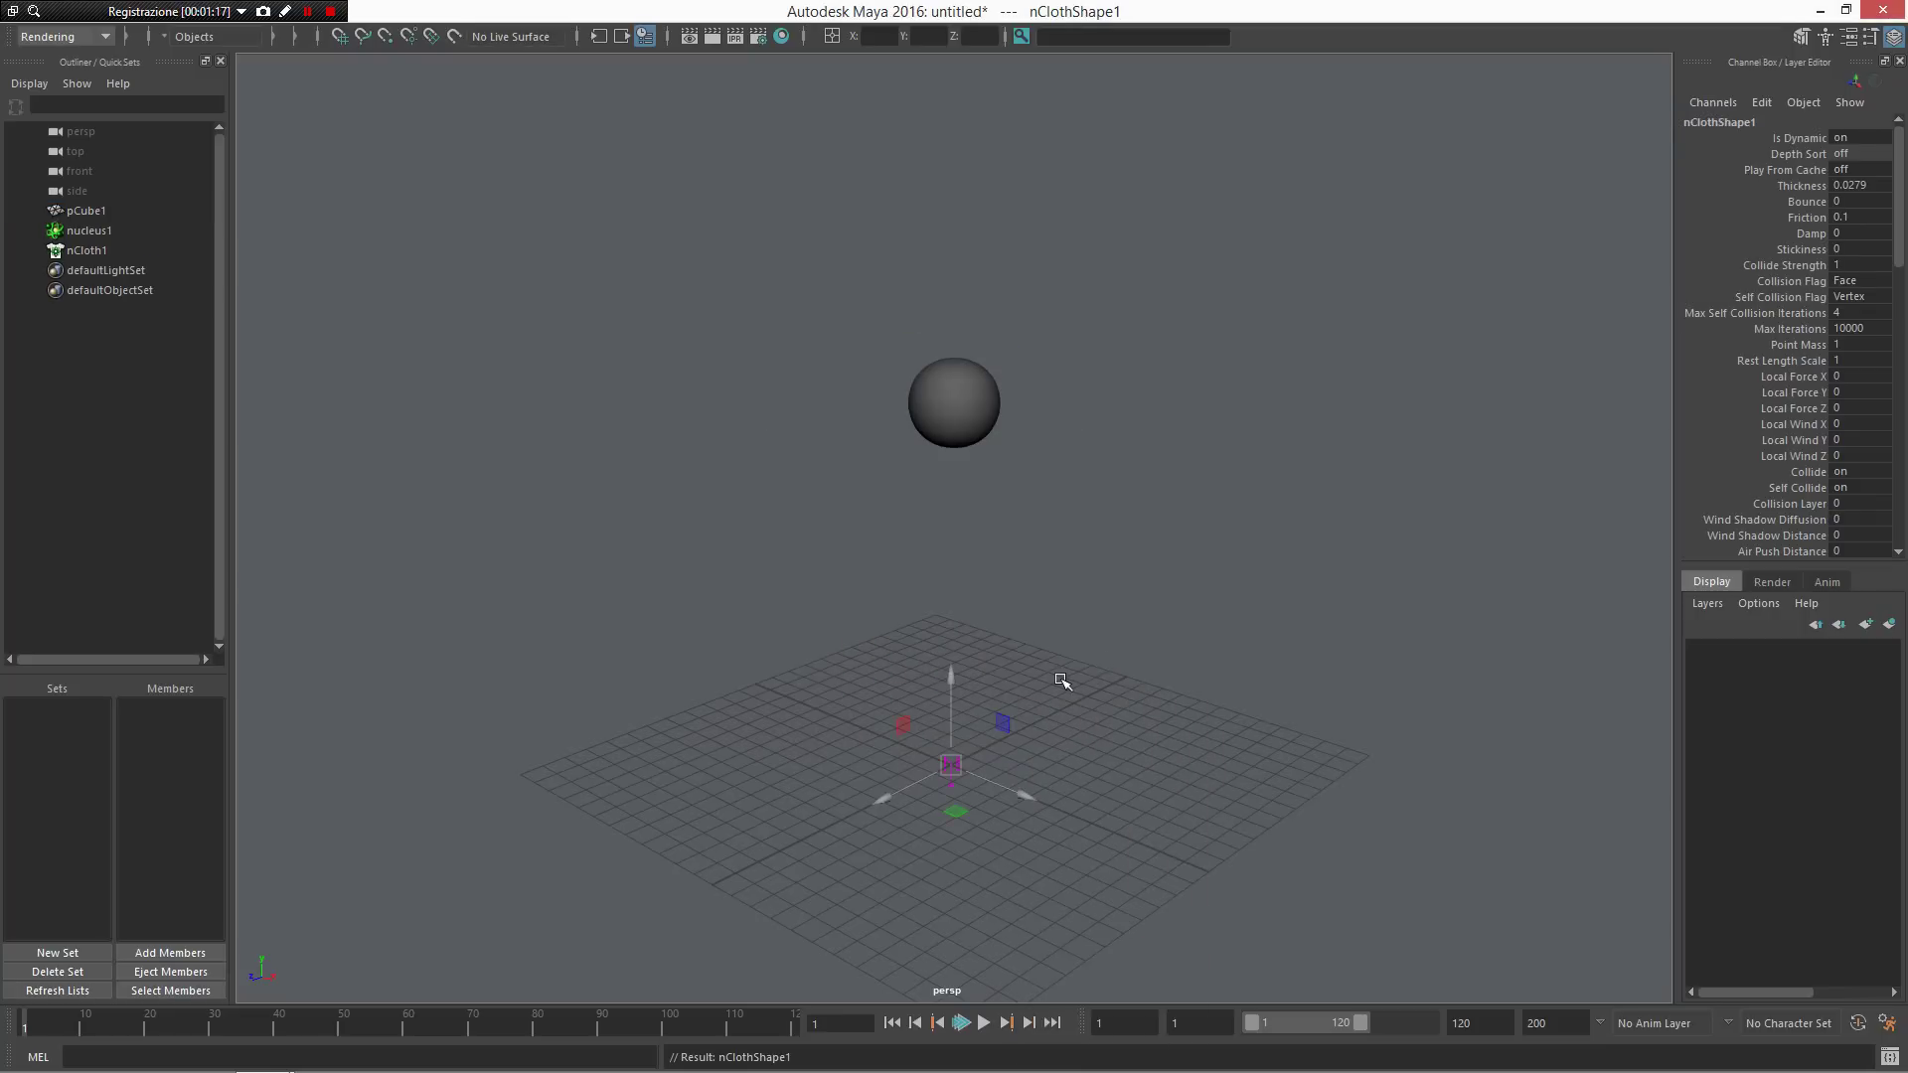
# Step: Play the cloth simulation to watch the sphere fall, stop it and rewind to frame 1
pyautogui.keyDown('alt'); pyautogui.moveTo(1056, 541); pyautogui.dragTo(1021, 680); pyautogui.keyUp('alt')
pyautogui.click(984, 1023)
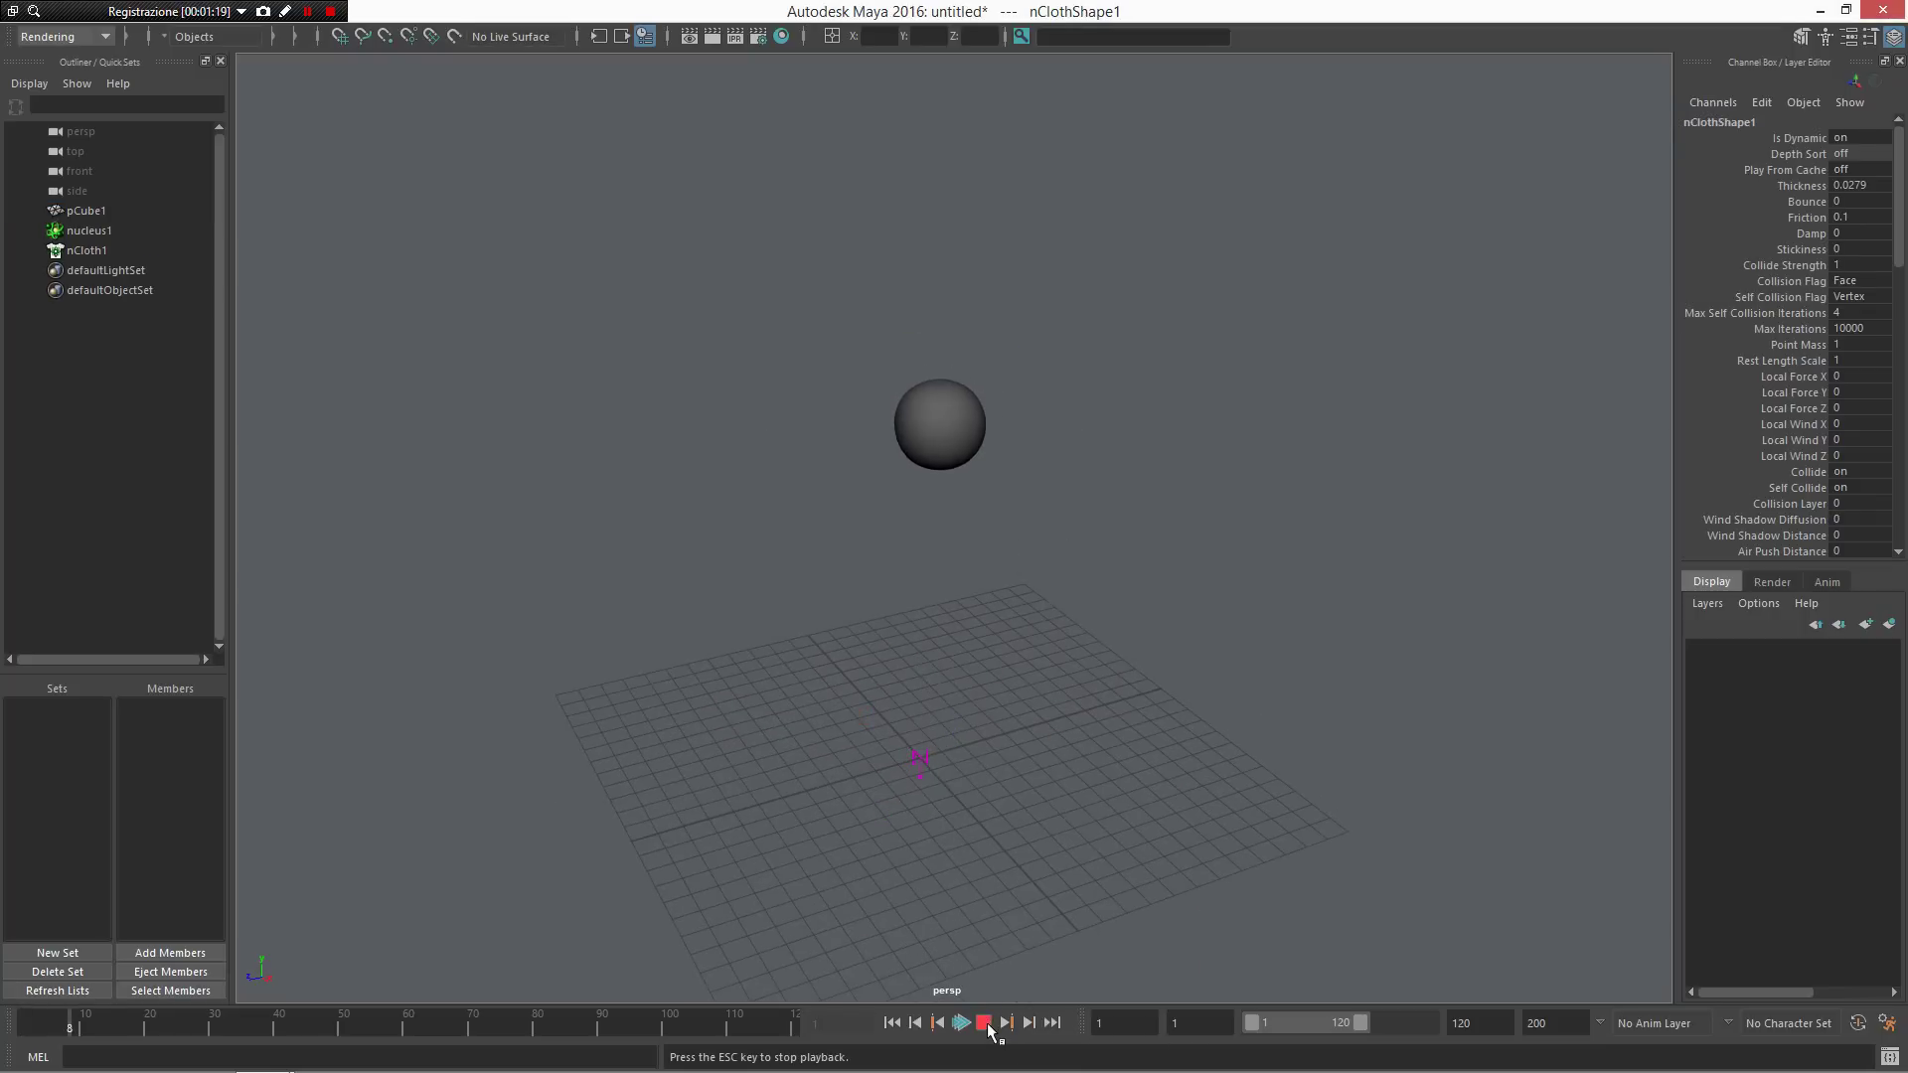
pyautogui.click(983, 1023)
pyautogui.keyDown('alt'); pyautogui.moveTo(970, 835); pyautogui.dragTo(1043, 780); pyautogui.keyUp('alt')
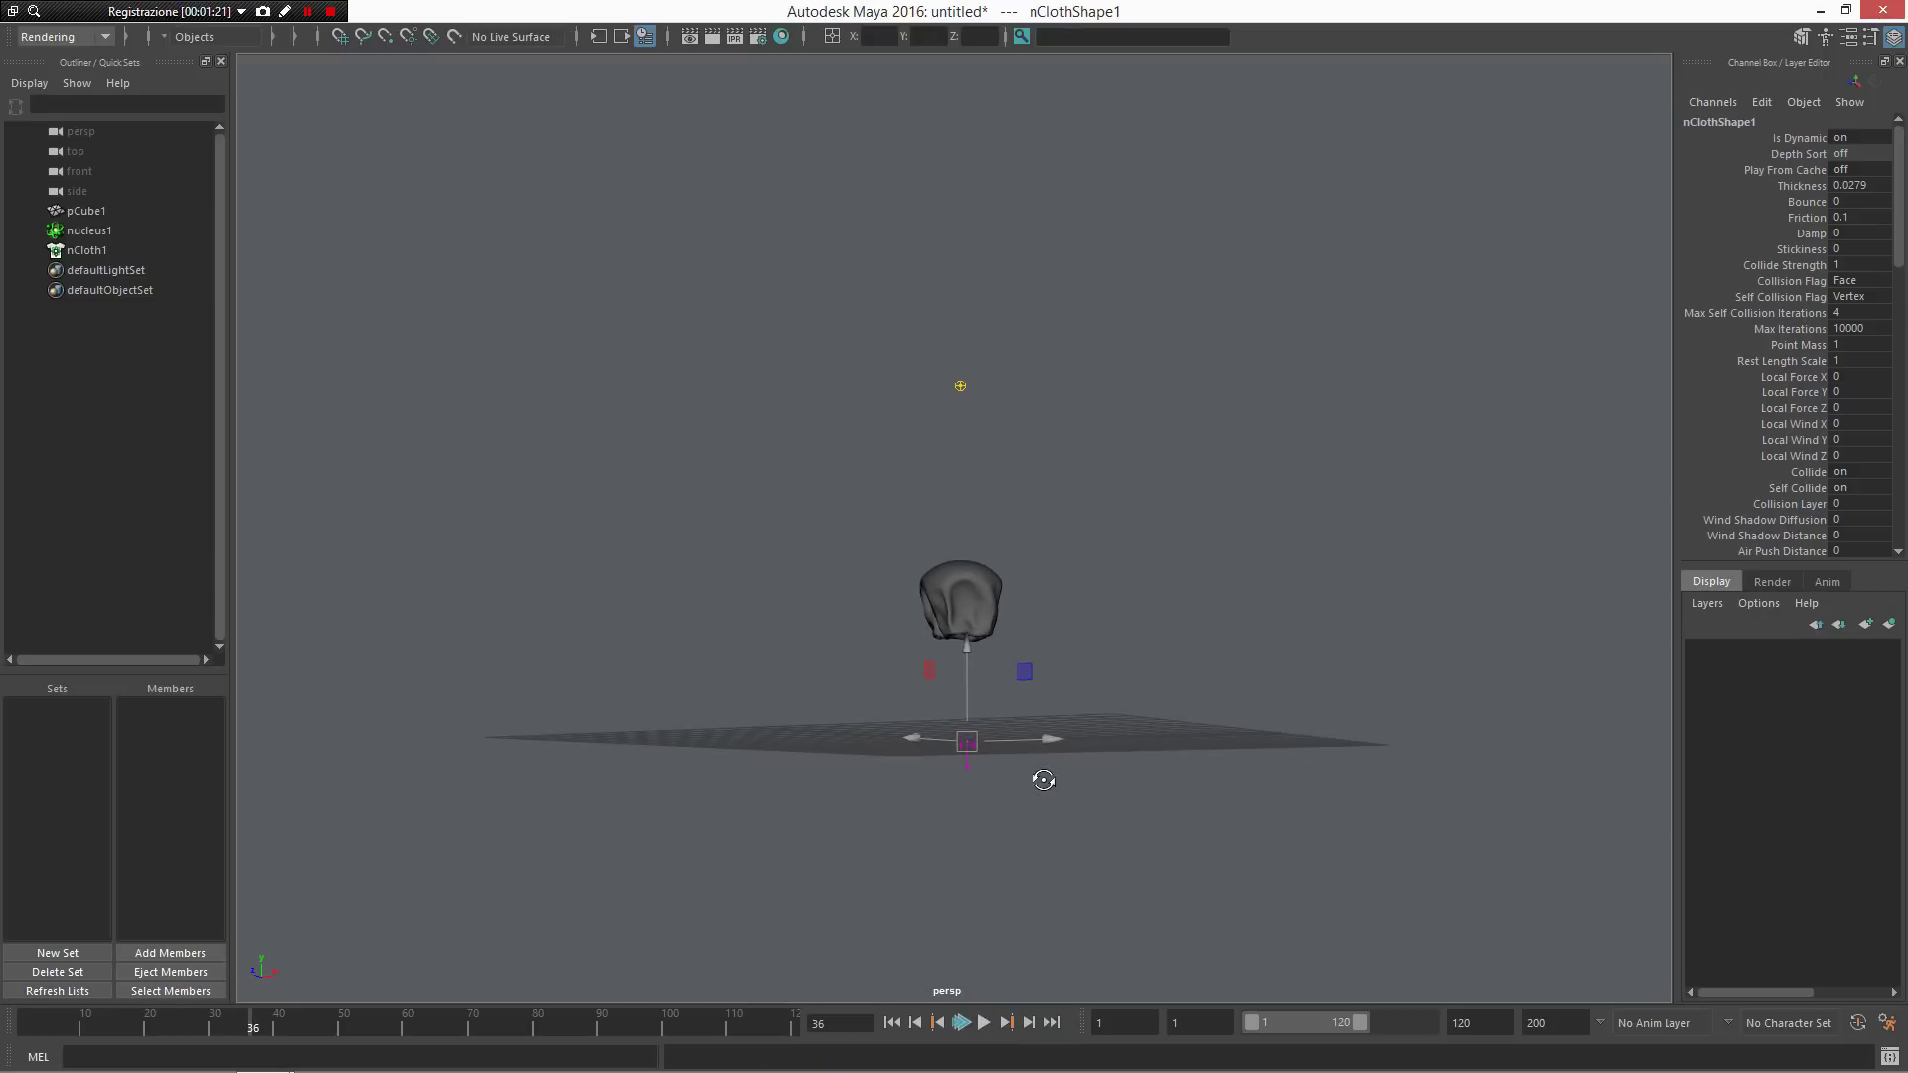
pyautogui.click(891, 1023)
pyautogui.keyDown('alt'); pyautogui.moveTo(865, 656); pyautogui.dragTo(846, 748); pyautogui.keyUp('alt')
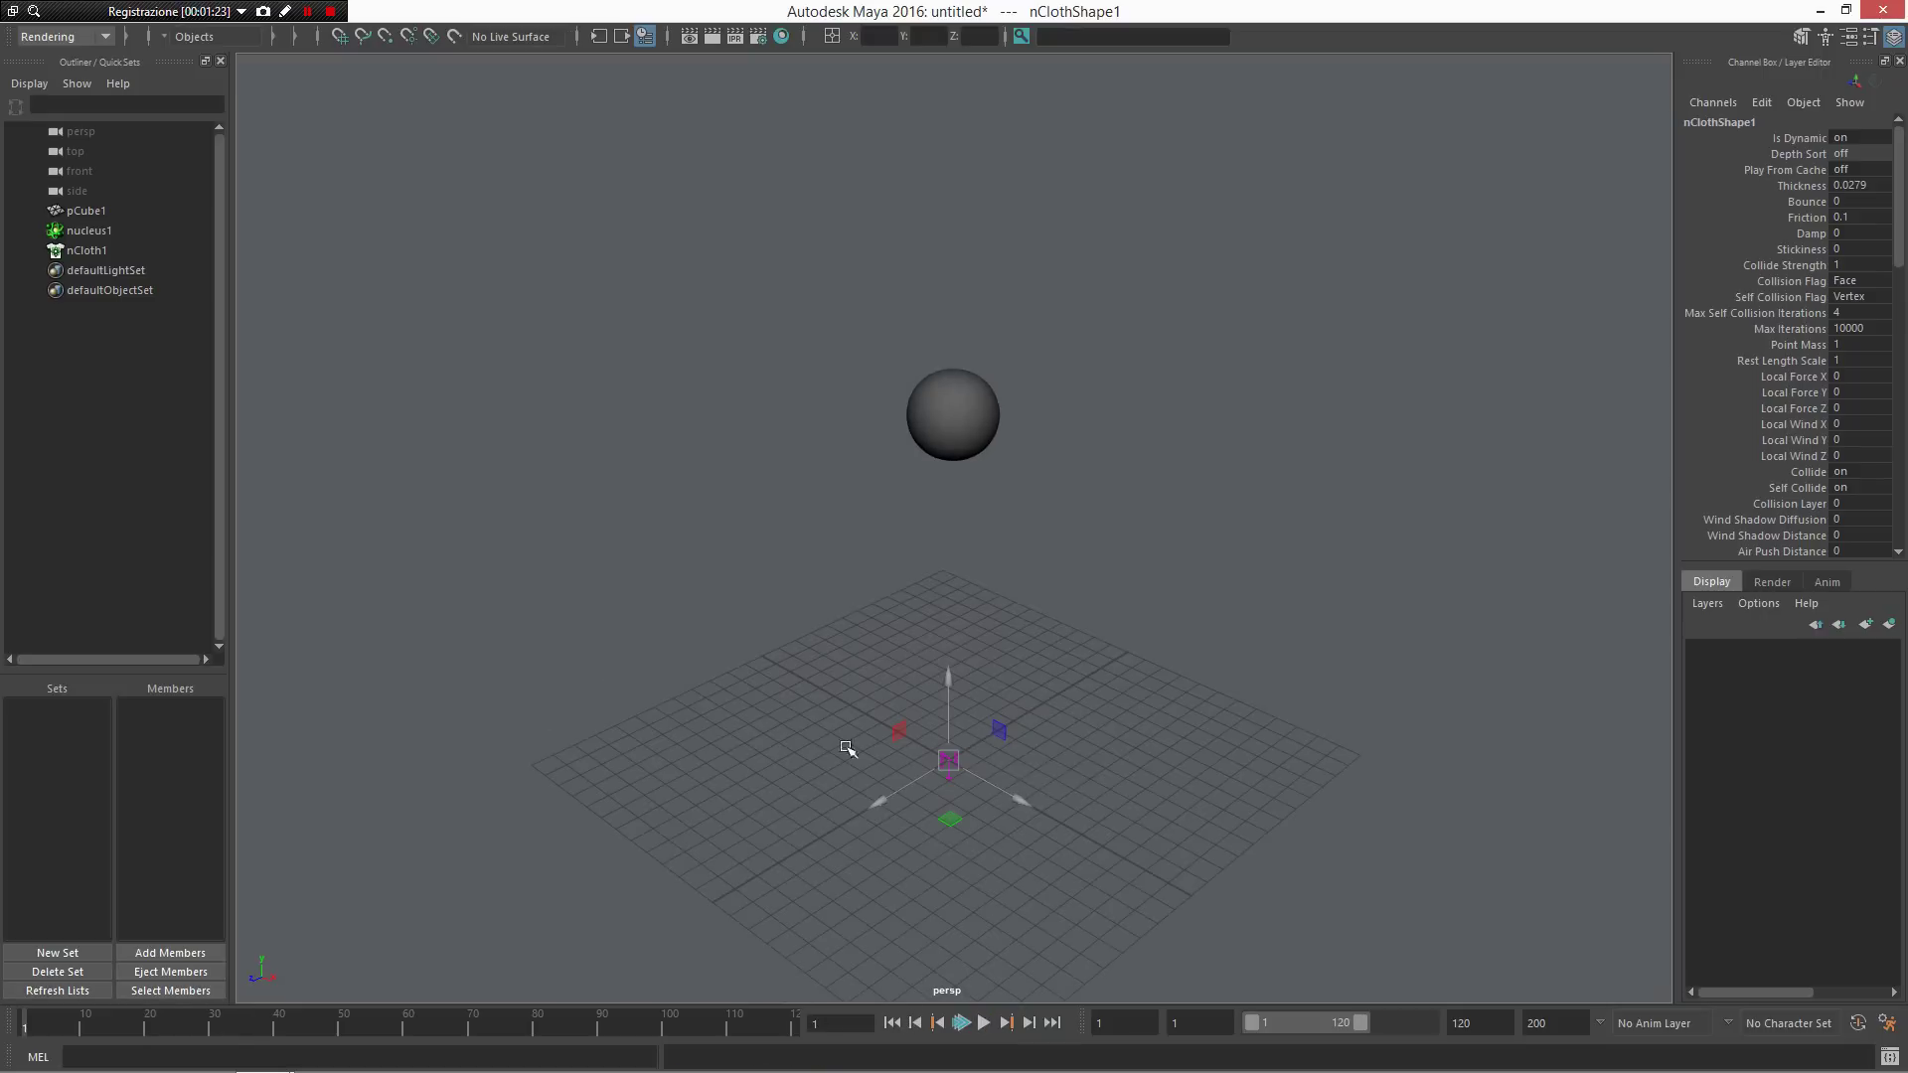
# Step: Select the nucleus solver, replay the fall to check it against the grid, and return to the first frame
pyautogui.click(948, 761)
pyautogui.keyDown('alt'); pyautogui.moveTo(1011, 818); pyautogui.dragTo(909, 778); pyautogui.keyUp('alt')
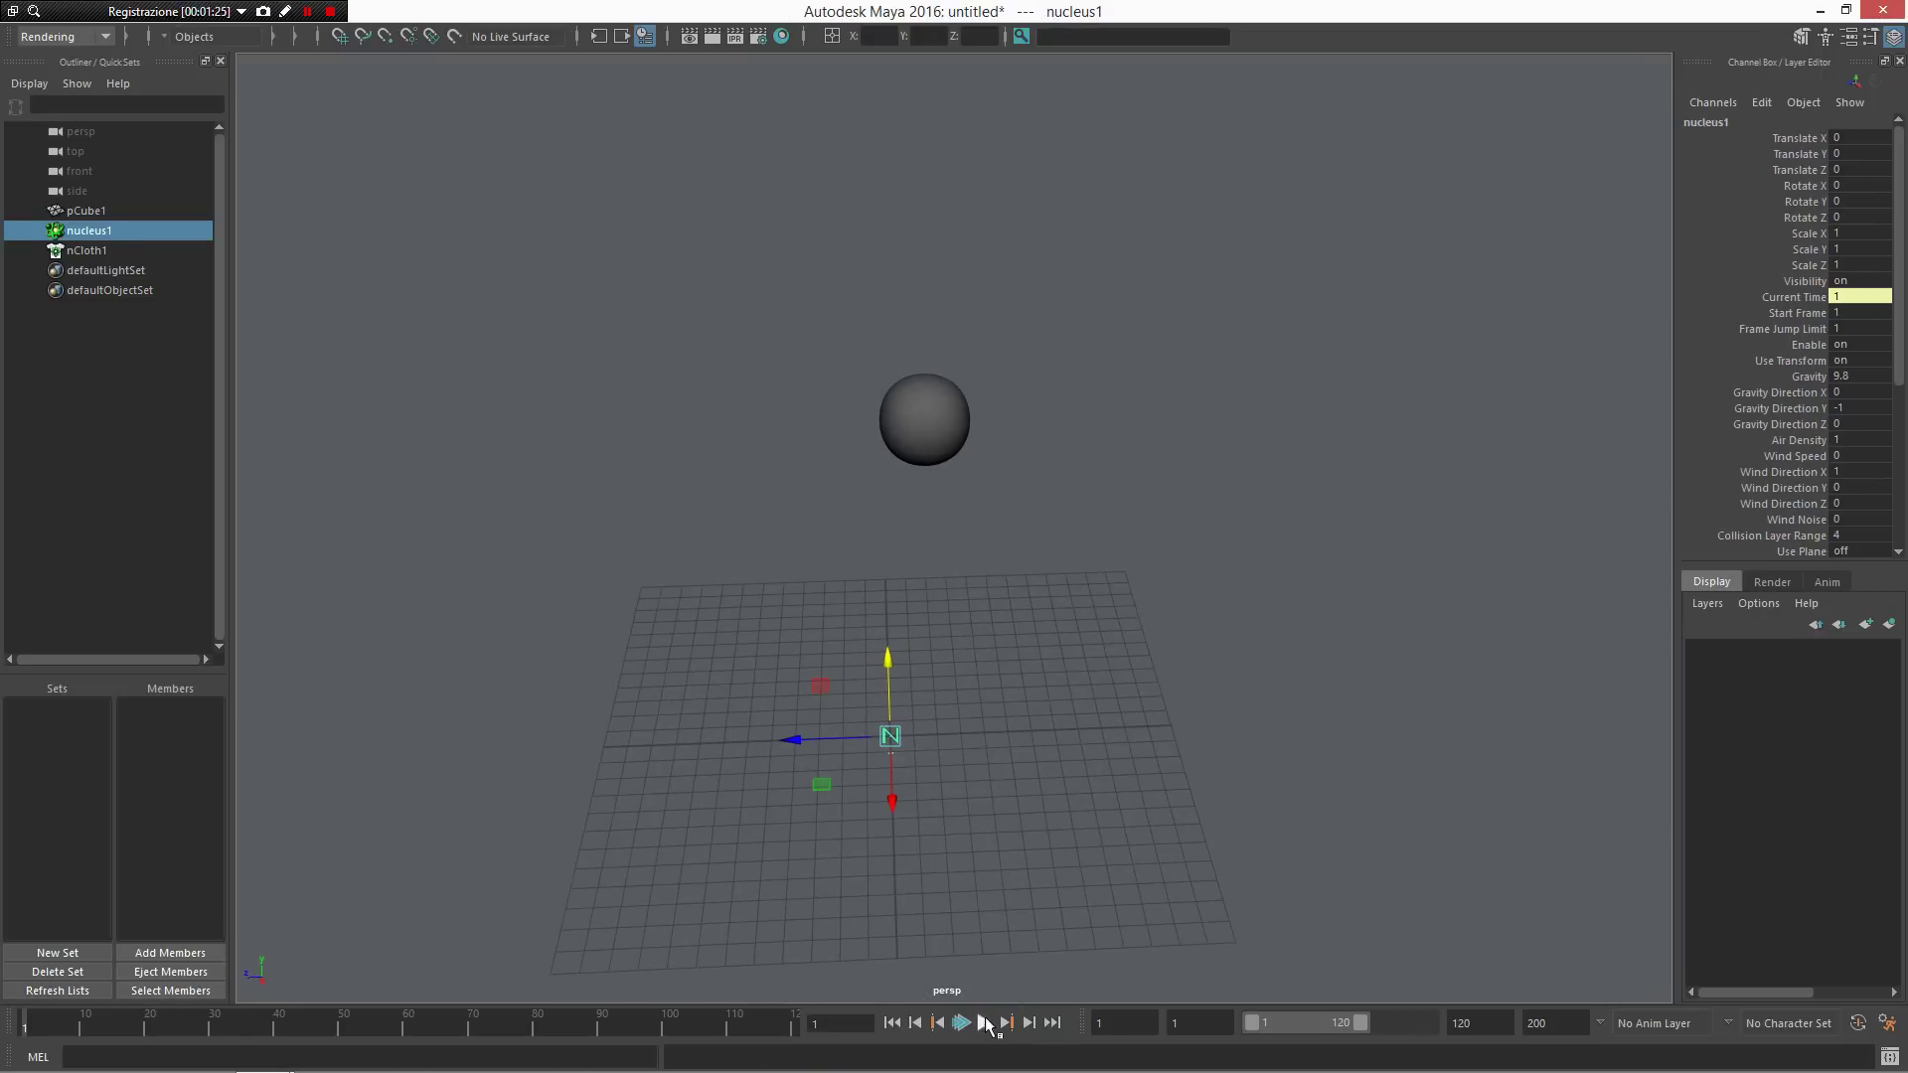
pyautogui.click(984, 1022)
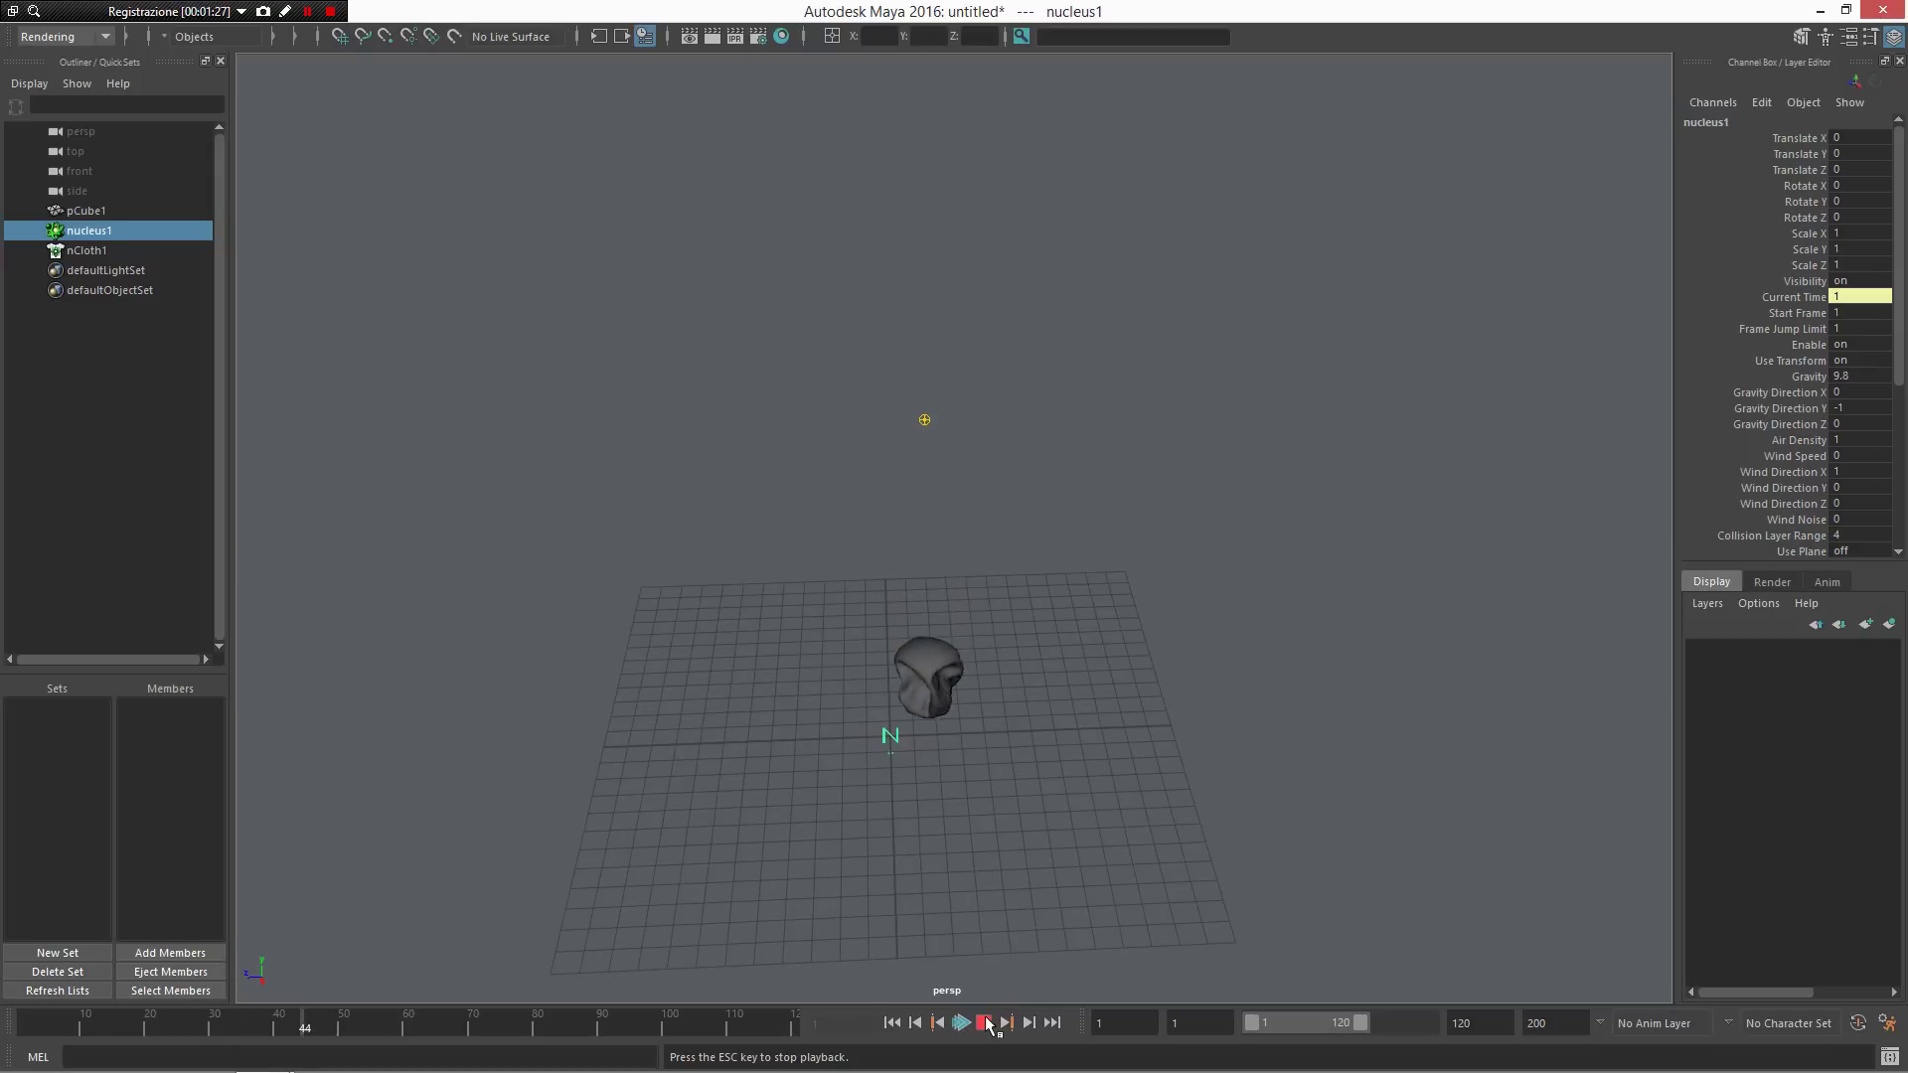
pyautogui.click(985, 1022)
pyautogui.keyDown('alt'); pyautogui.moveTo(973, 874); pyautogui.dragTo(1039, 866); pyautogui.keyUp('alt')
pyautogui.click(890, 1022)
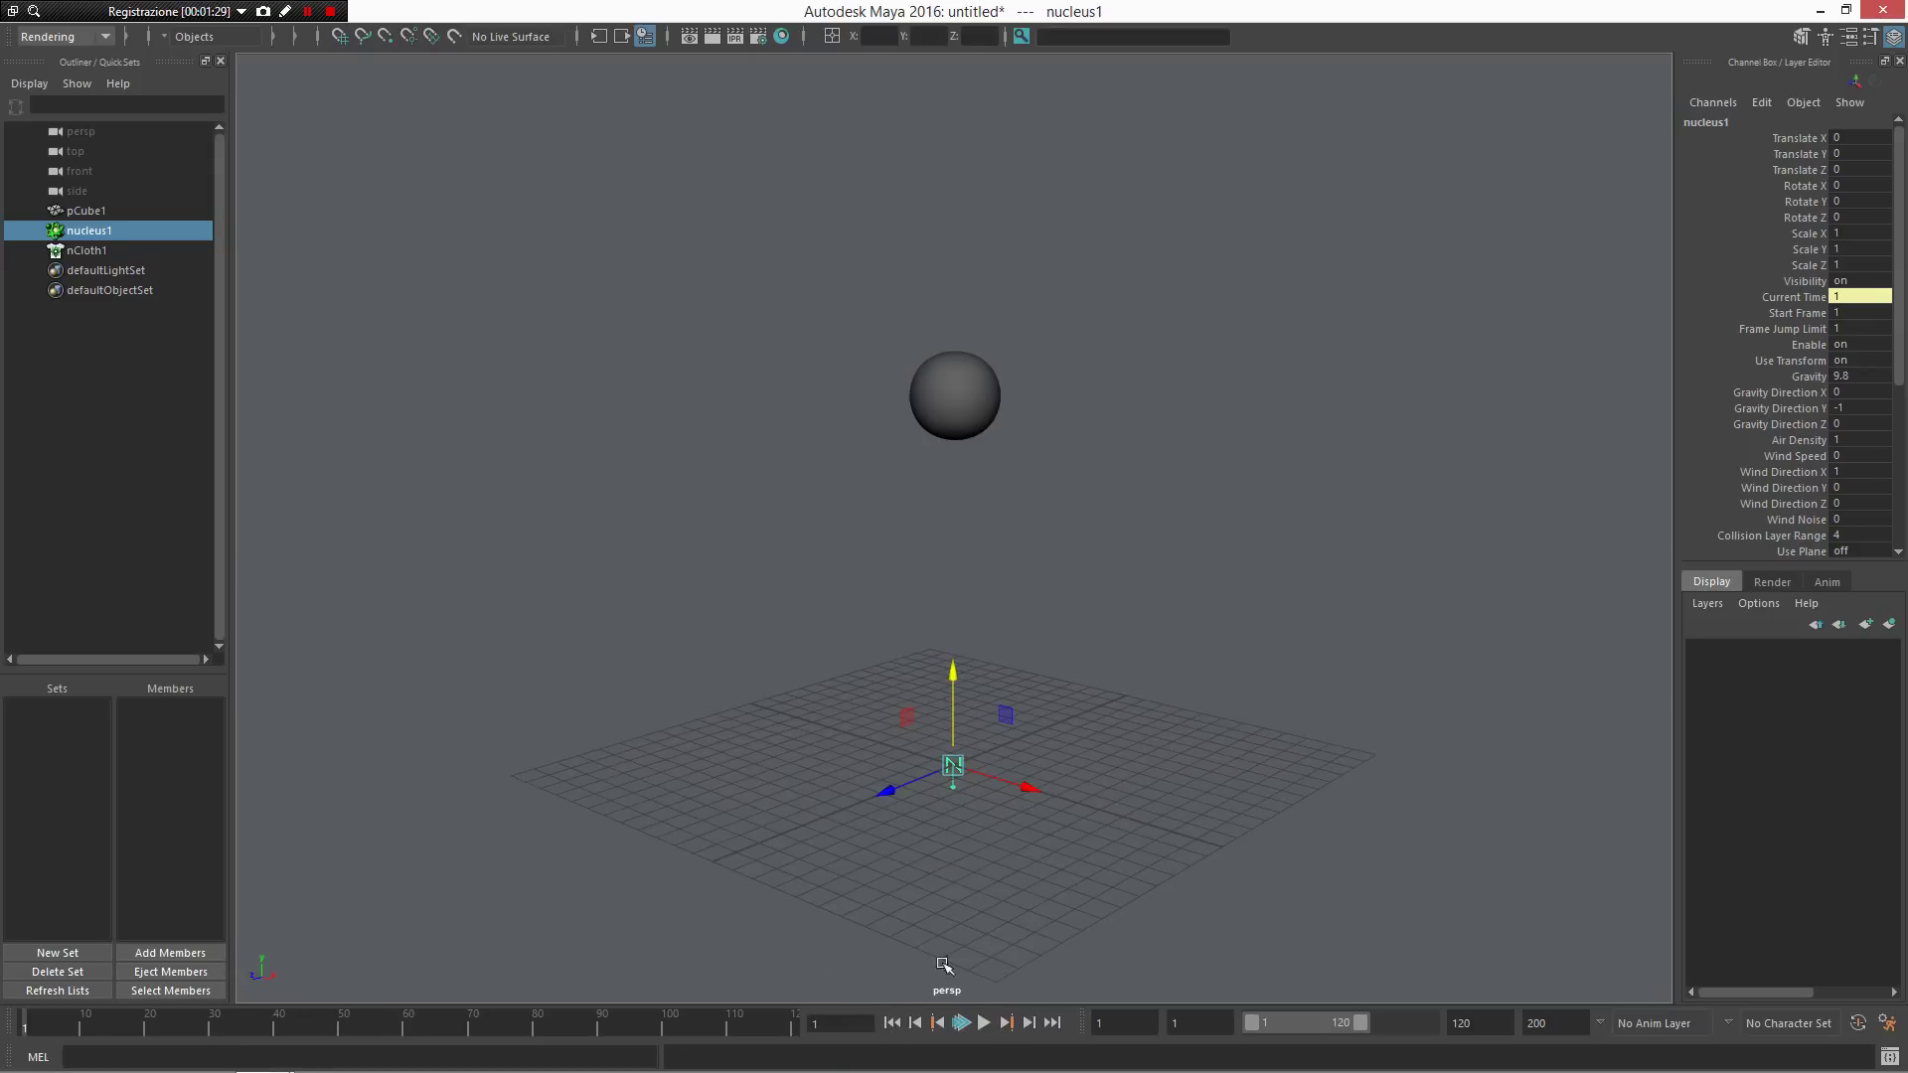
# Step: Show the nucleus solver's attributes and enable Use Plane for its ground plane
pyautogui.keyDown('alt'); pyautogui.moveTo(953, 807); pyautogui.dragTo(880, 757); pyautogui.keyUp('alt')
pyautogui.click(769, 579)
pyautogui.moveTo(763, 572); pyautogui.dragTo(1089, 898)
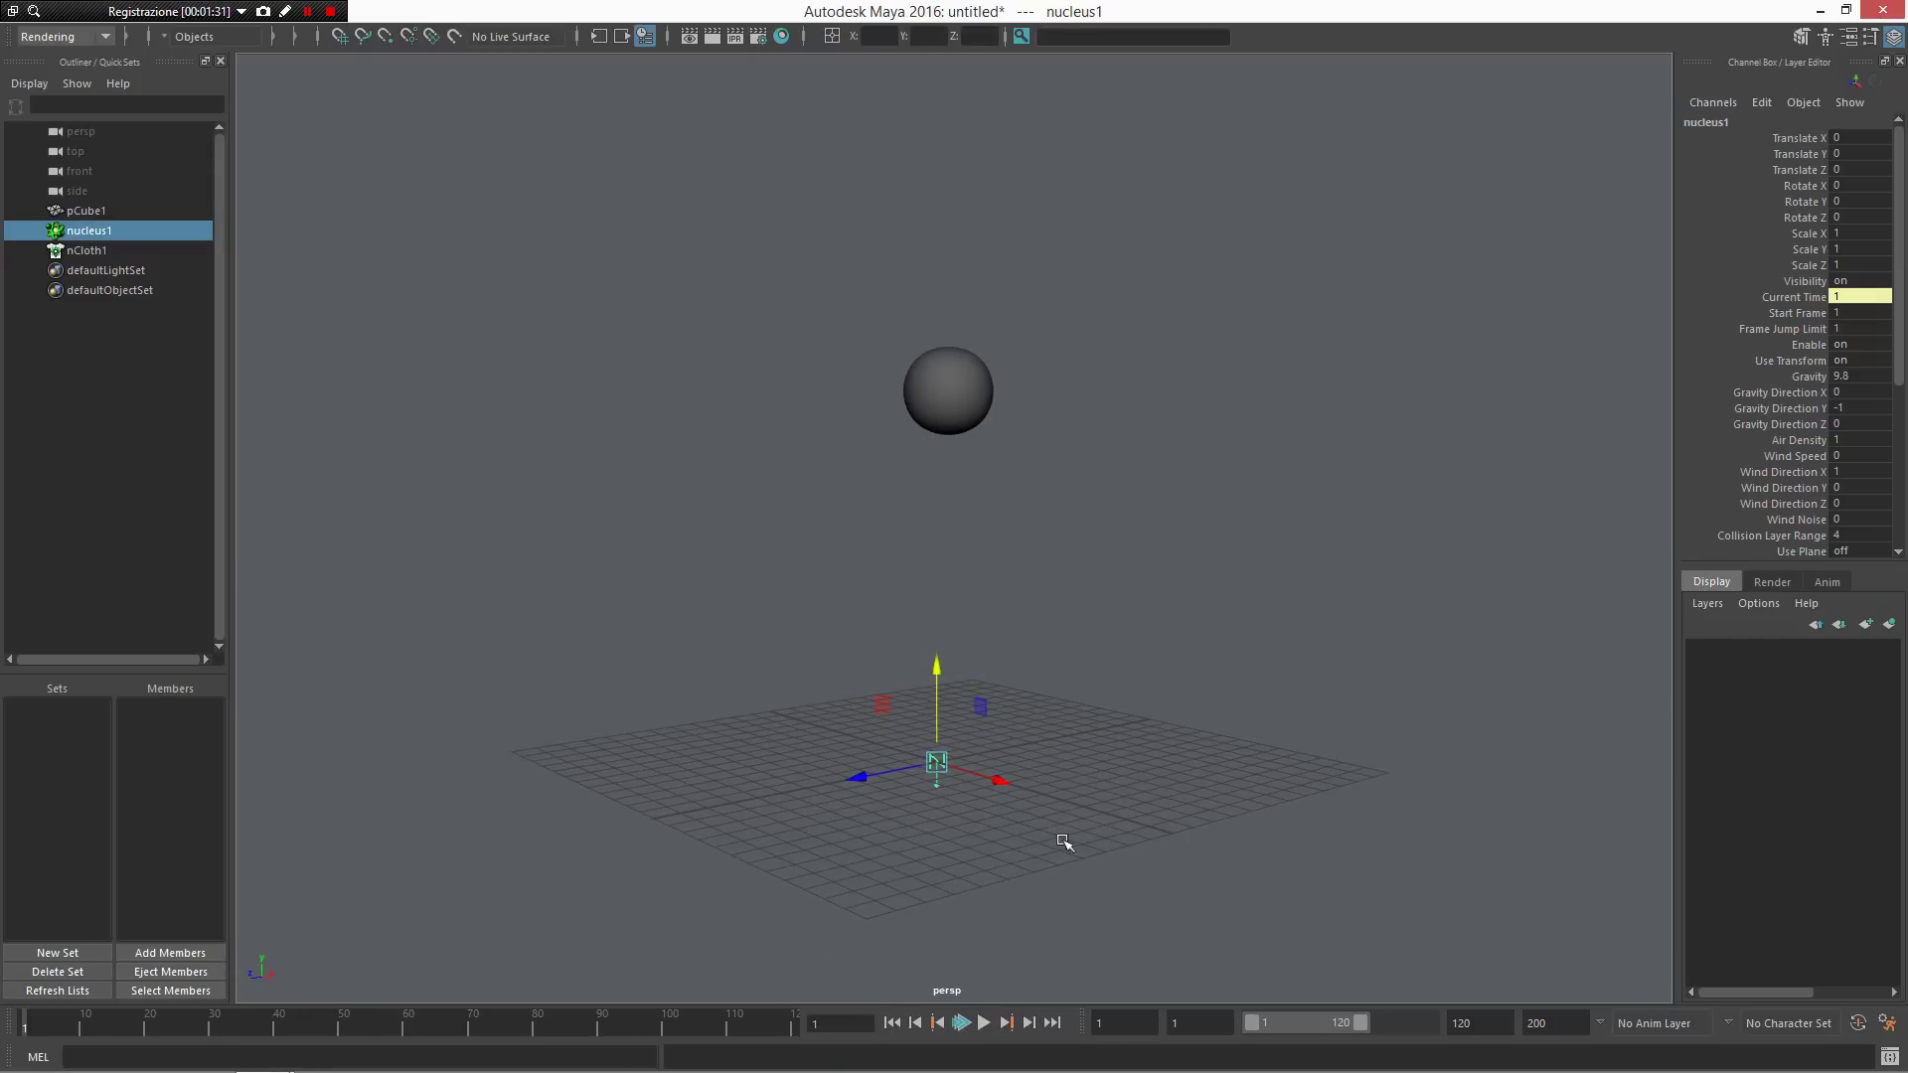
pyautogui.hotkey('ctrl', 'a')
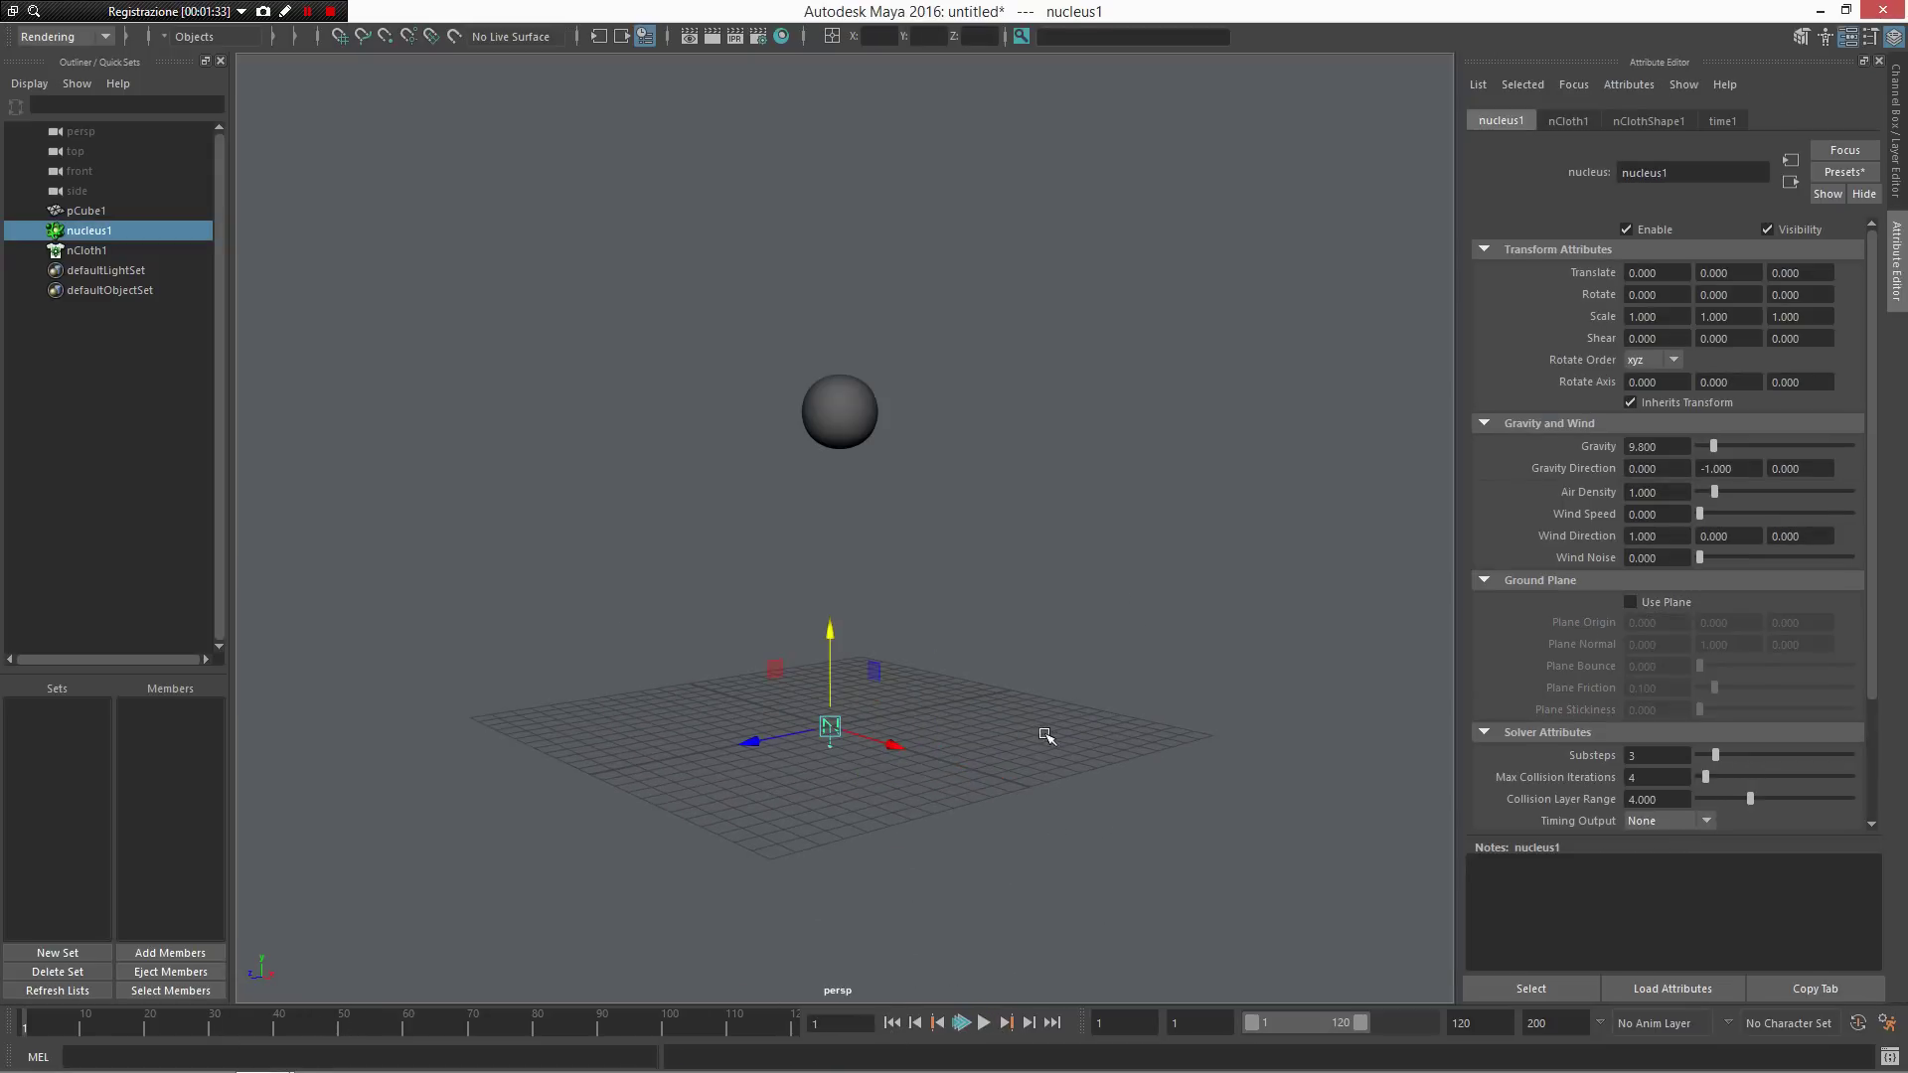
pyautogui.click(1675, 604)
# Step: Play the simulation to check how the cloth lands on the ground plane, and rewind to frame 1
pyautogui.keyDown('alt'); pyautogui.moveTo(1056, 630); pyautogui.dragTo(1060, 766); pyautogui.keyUp('alt')
pyautogui.click(989, 1023)
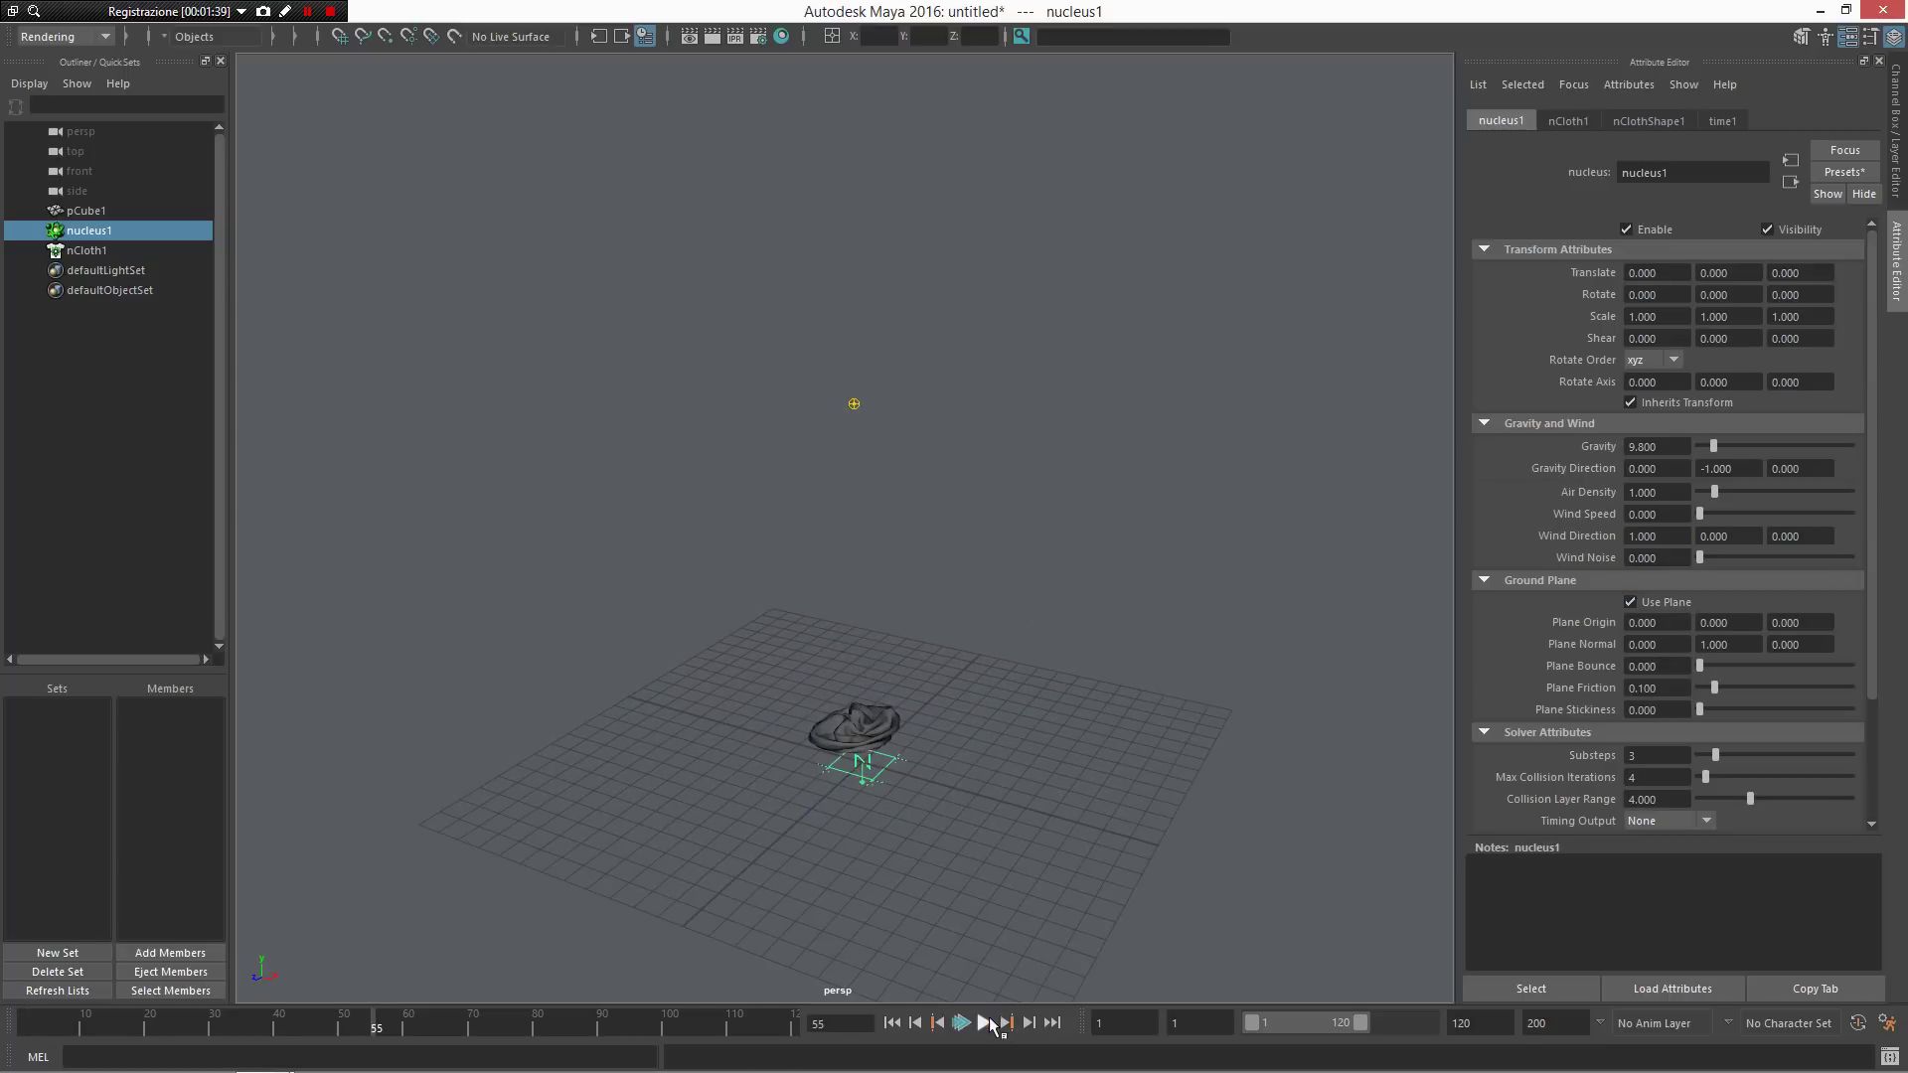
pyautogui.click(983, 1023)
pyautogui.click(893, 1020)
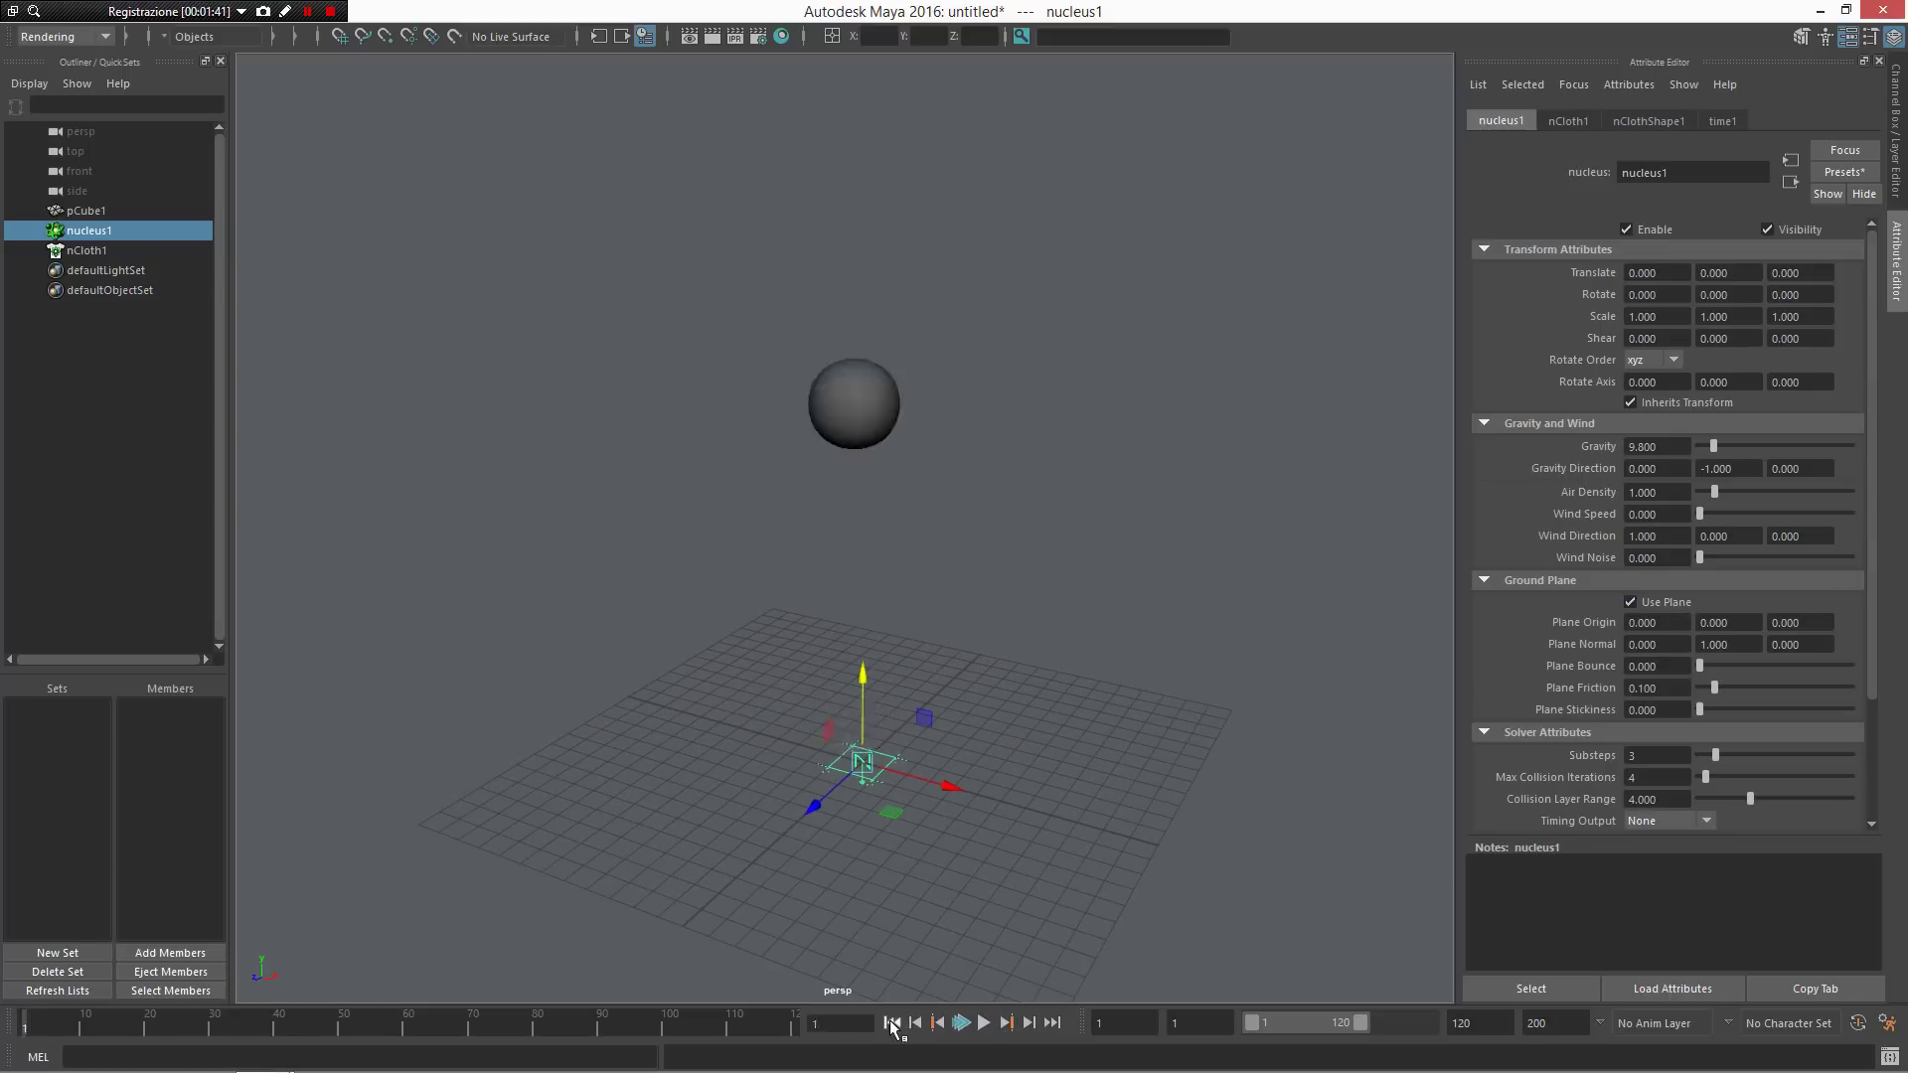
# Step: Create a locator and raise it from the origin to just above the sphere
pyautogui.click(1069, 647)
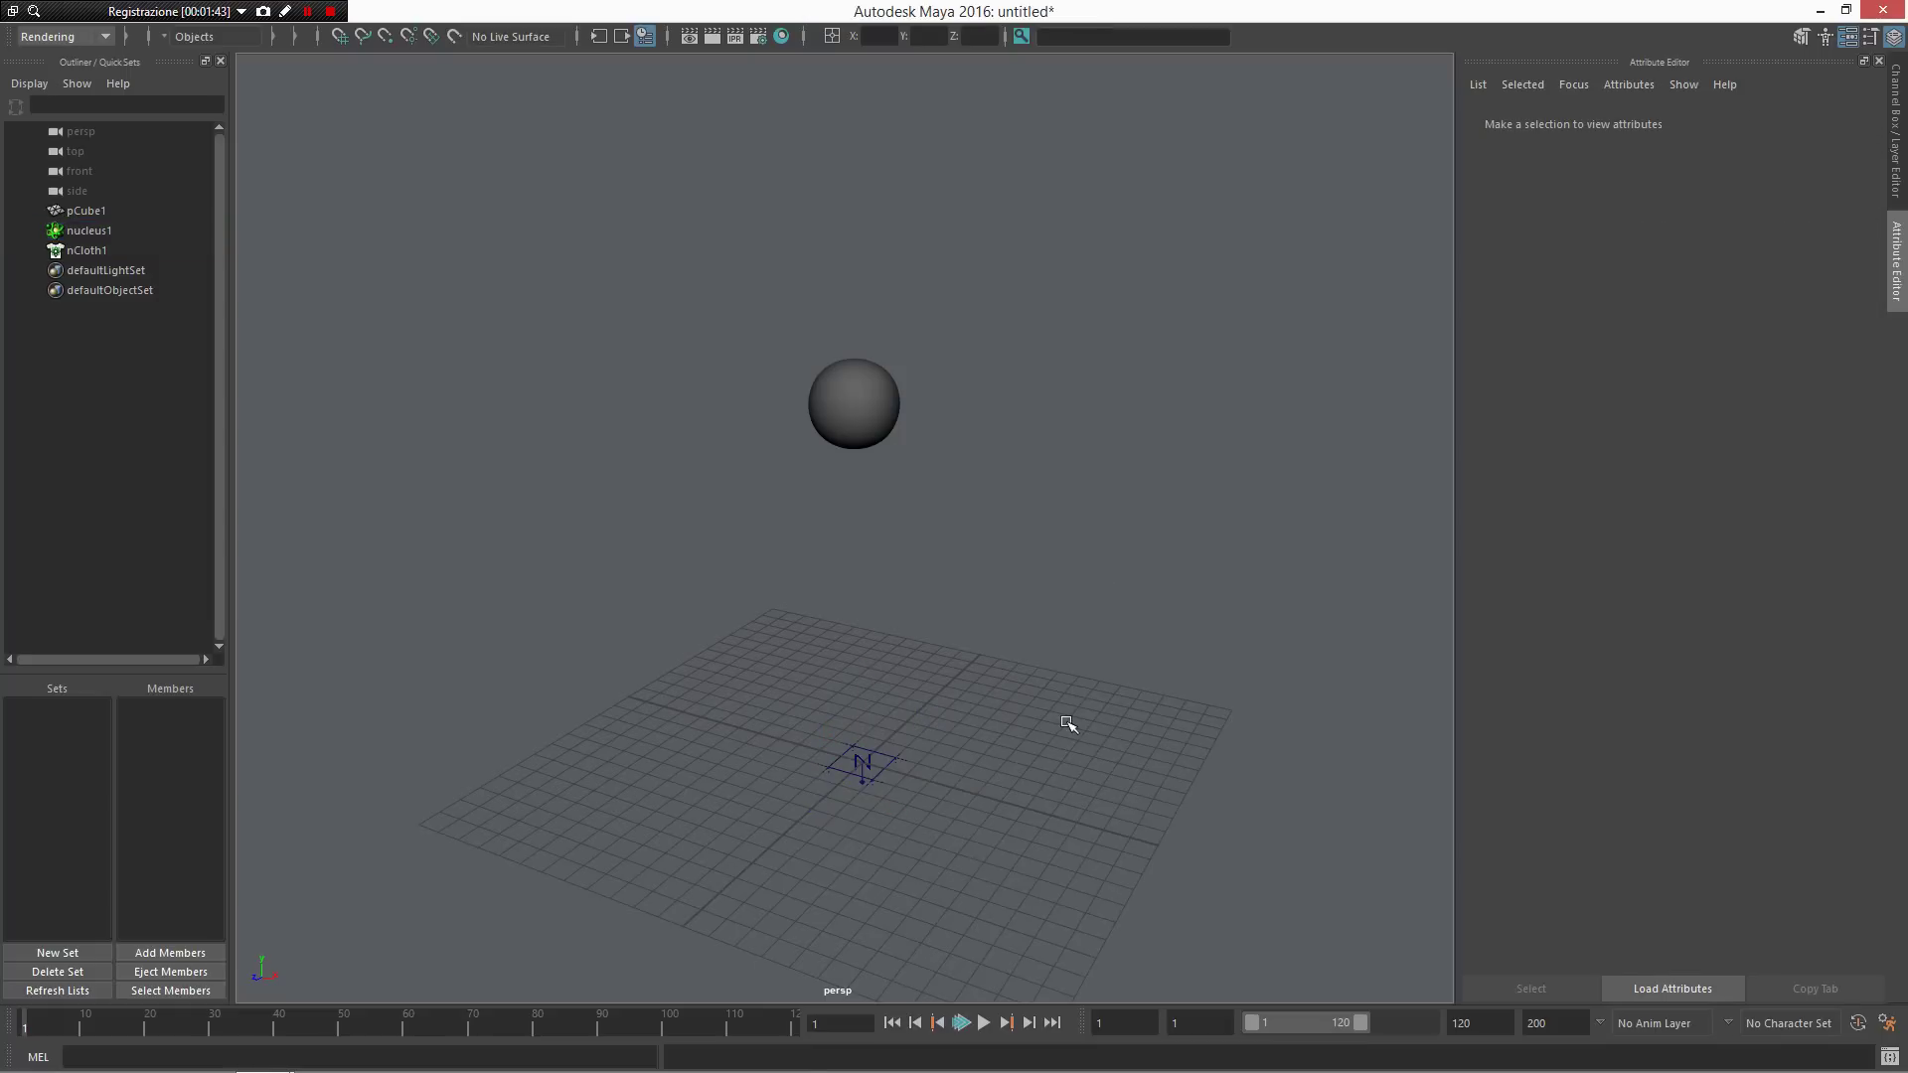
pyautogui.scroll(2, 1035, 462)
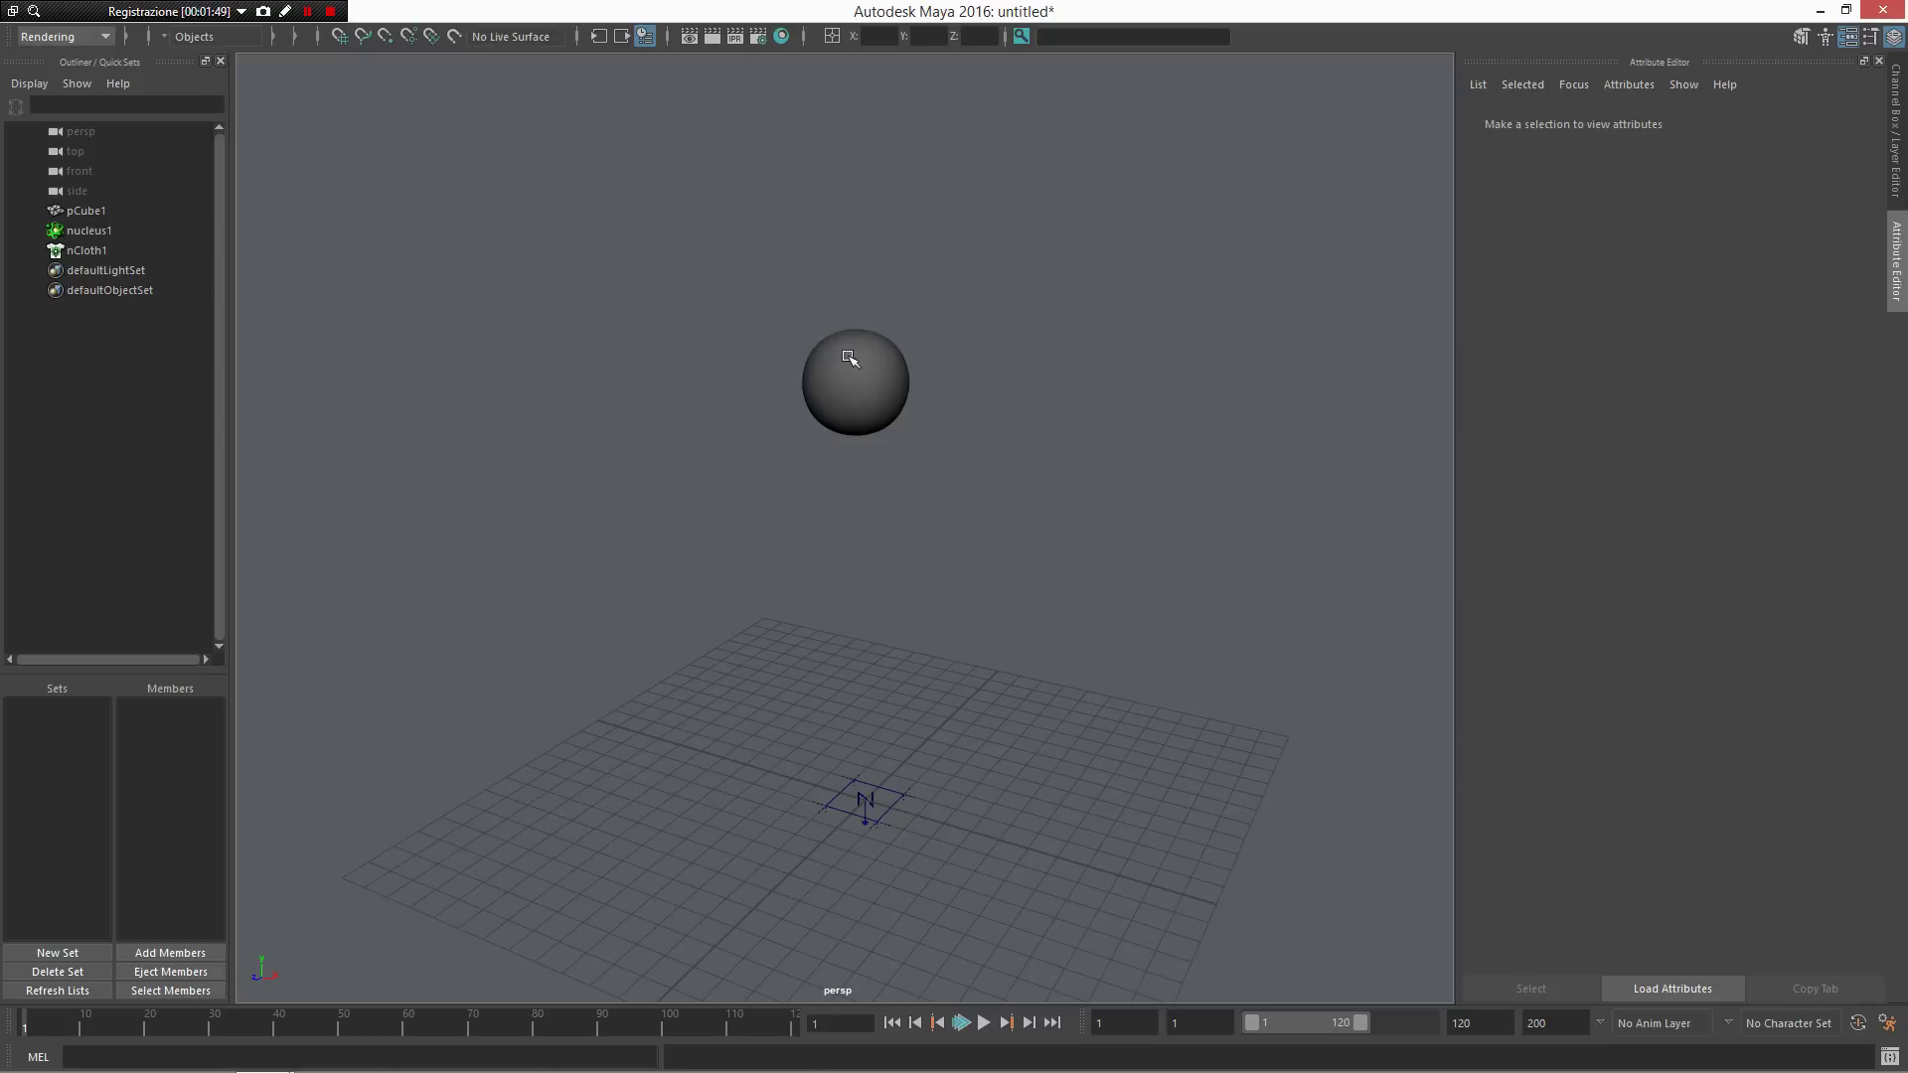
pyautogui.moveTo(1185, 764); pyautogui.dragTo(1260, 809, button='right')
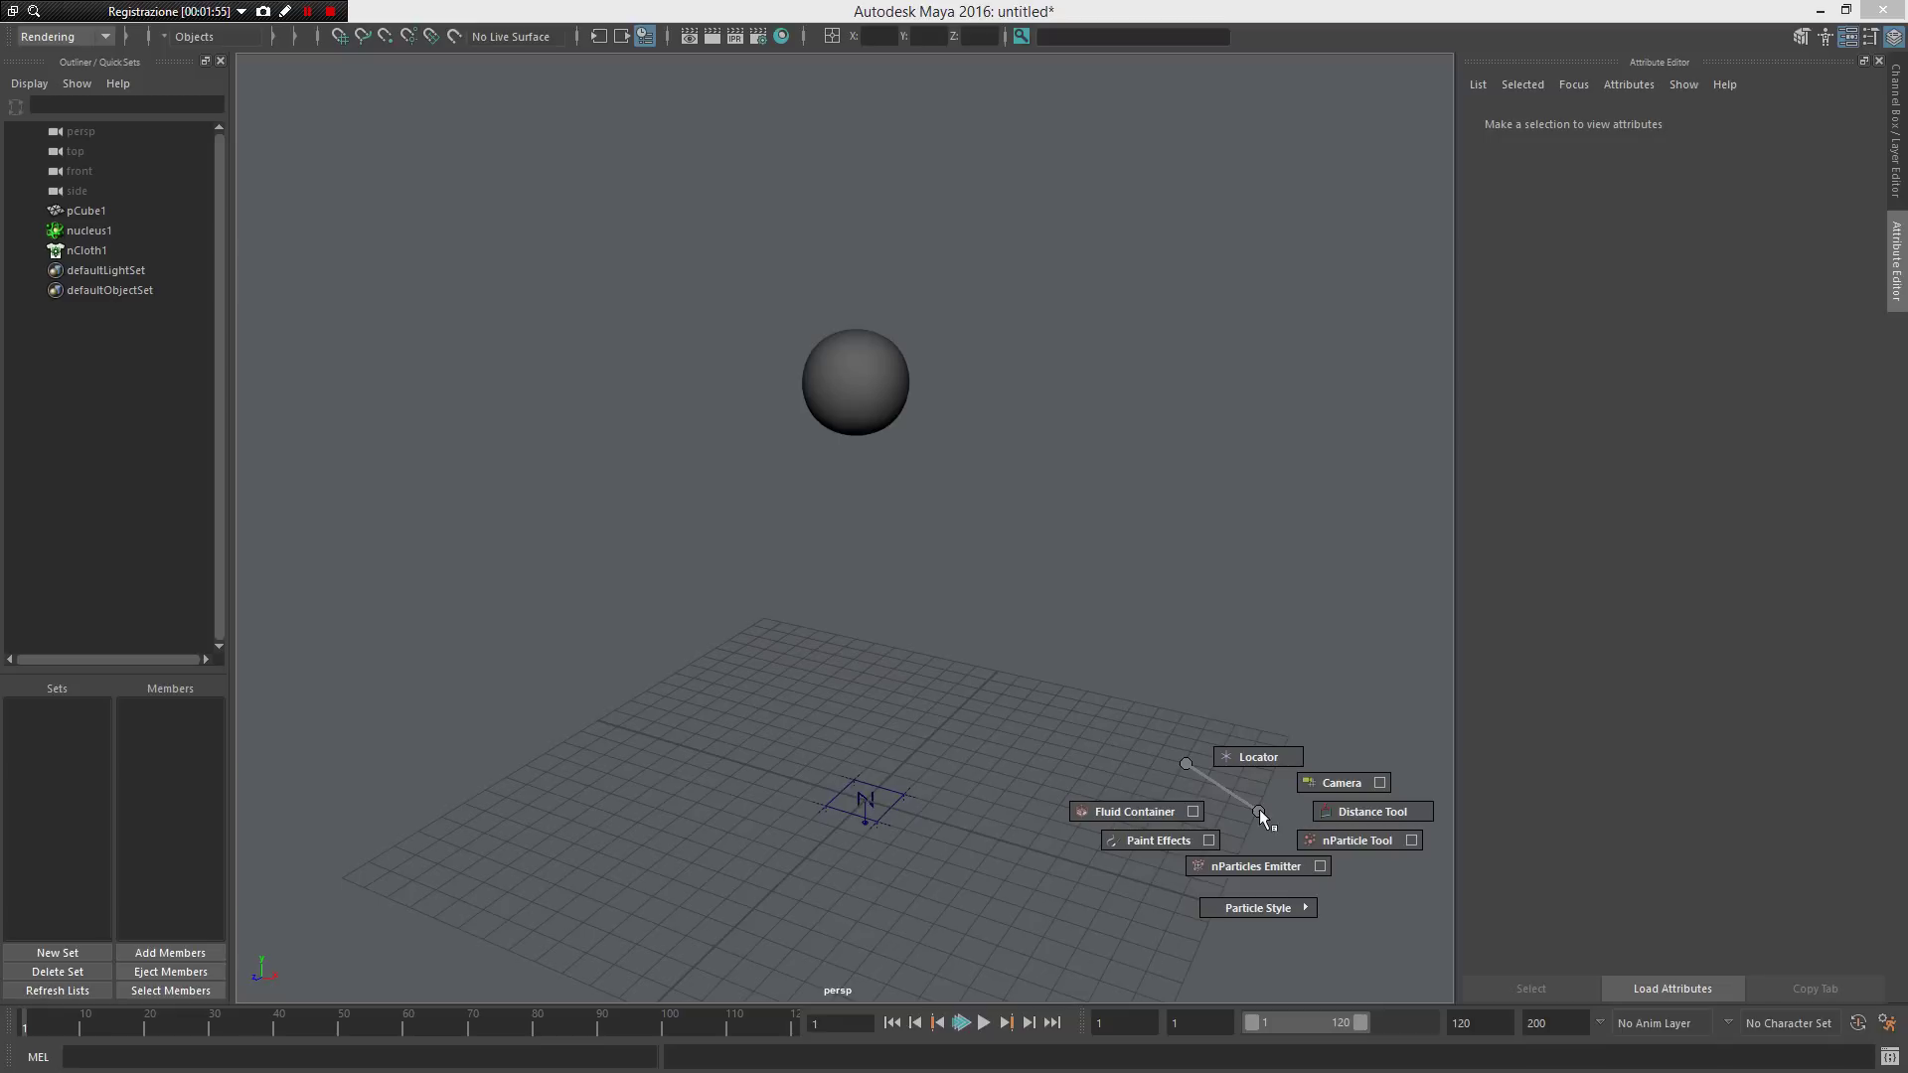
pyautogui.moveTo(1256, 809); pyautogui.dragTo(1243, 639, button='right')
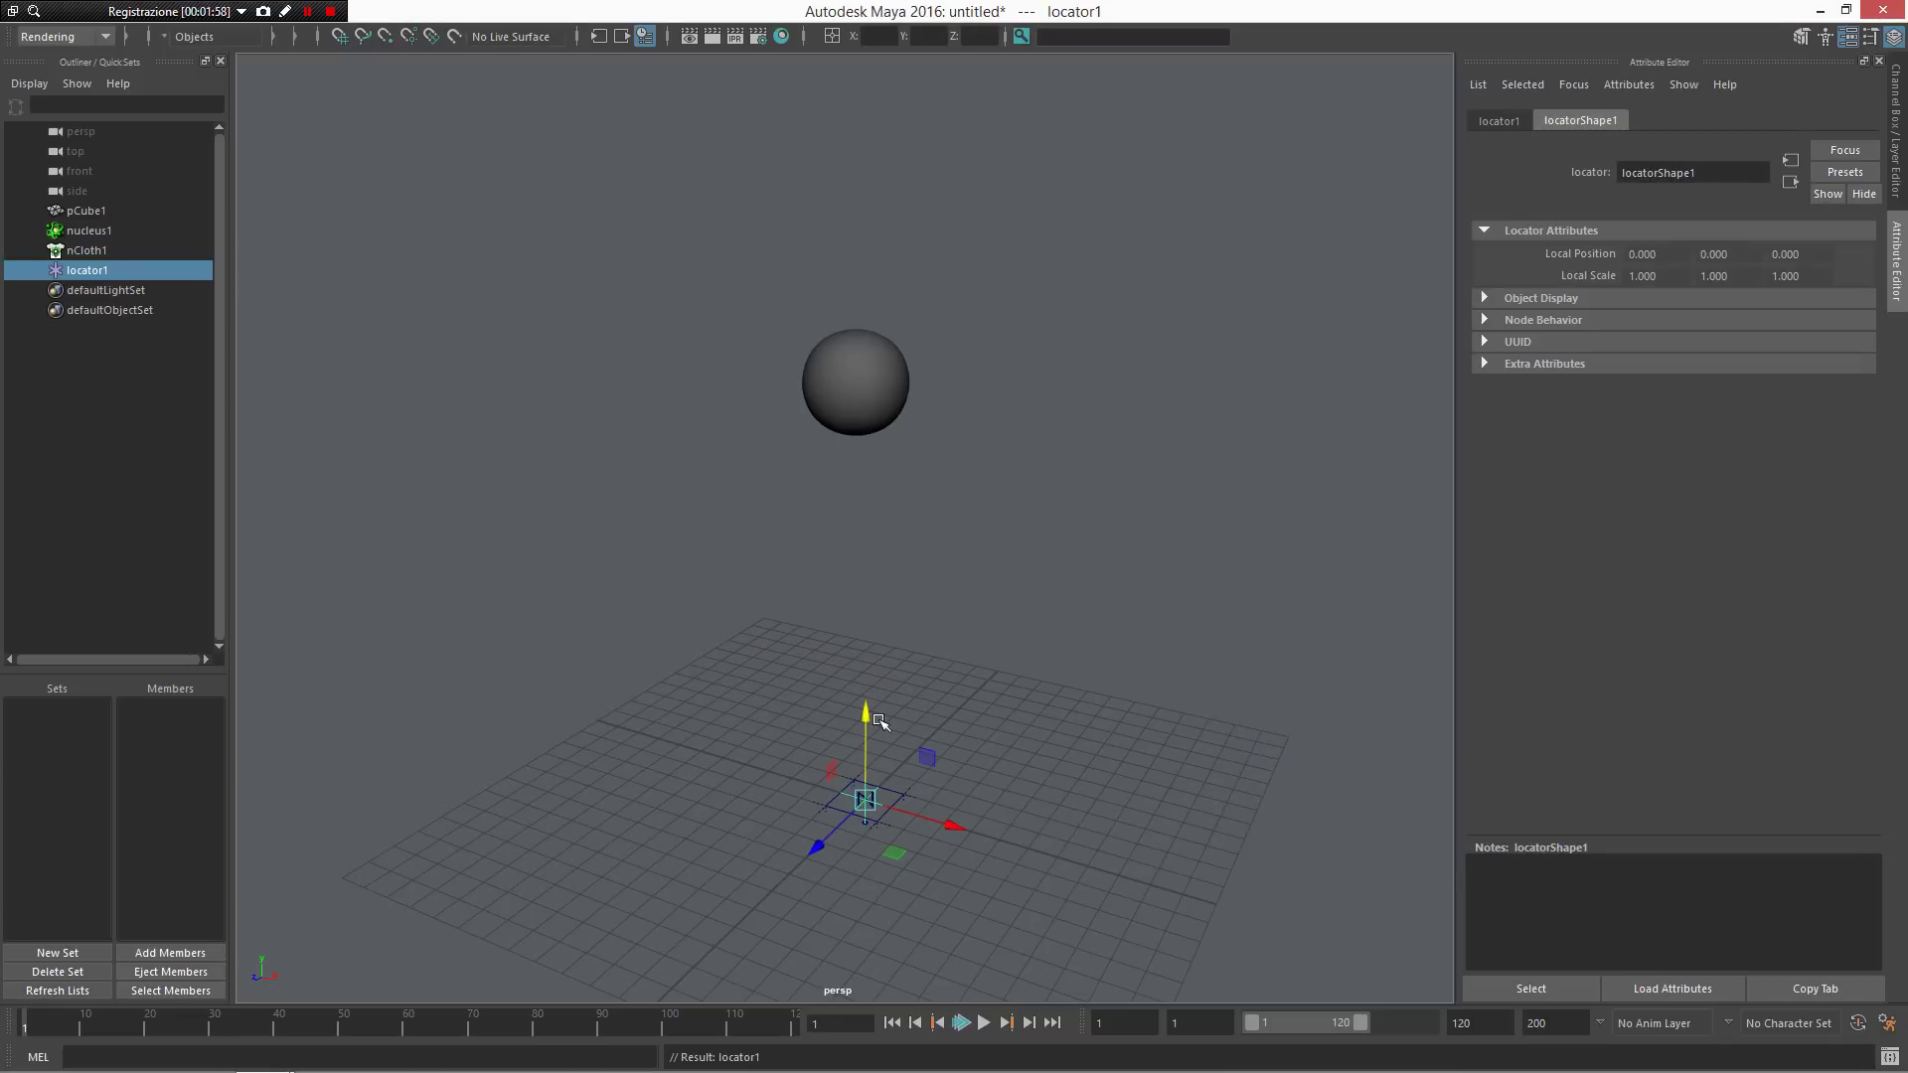
pyautogui.keyDown('alt'); pyautogui.moveTo(839, 195); pyautogui.dragTo(1043, 477, button='right'); pyautogui.keyUp('alt')
# Step: Select a small patch of vertices at the top of the sphere
pyautogui.keyDown('alt'); pyautogui.moveTo(1044, 477); pyautogui.dragTo(1049, 438); pyautogui.keyUp('alt')
pyautogui.click(1028, 437)
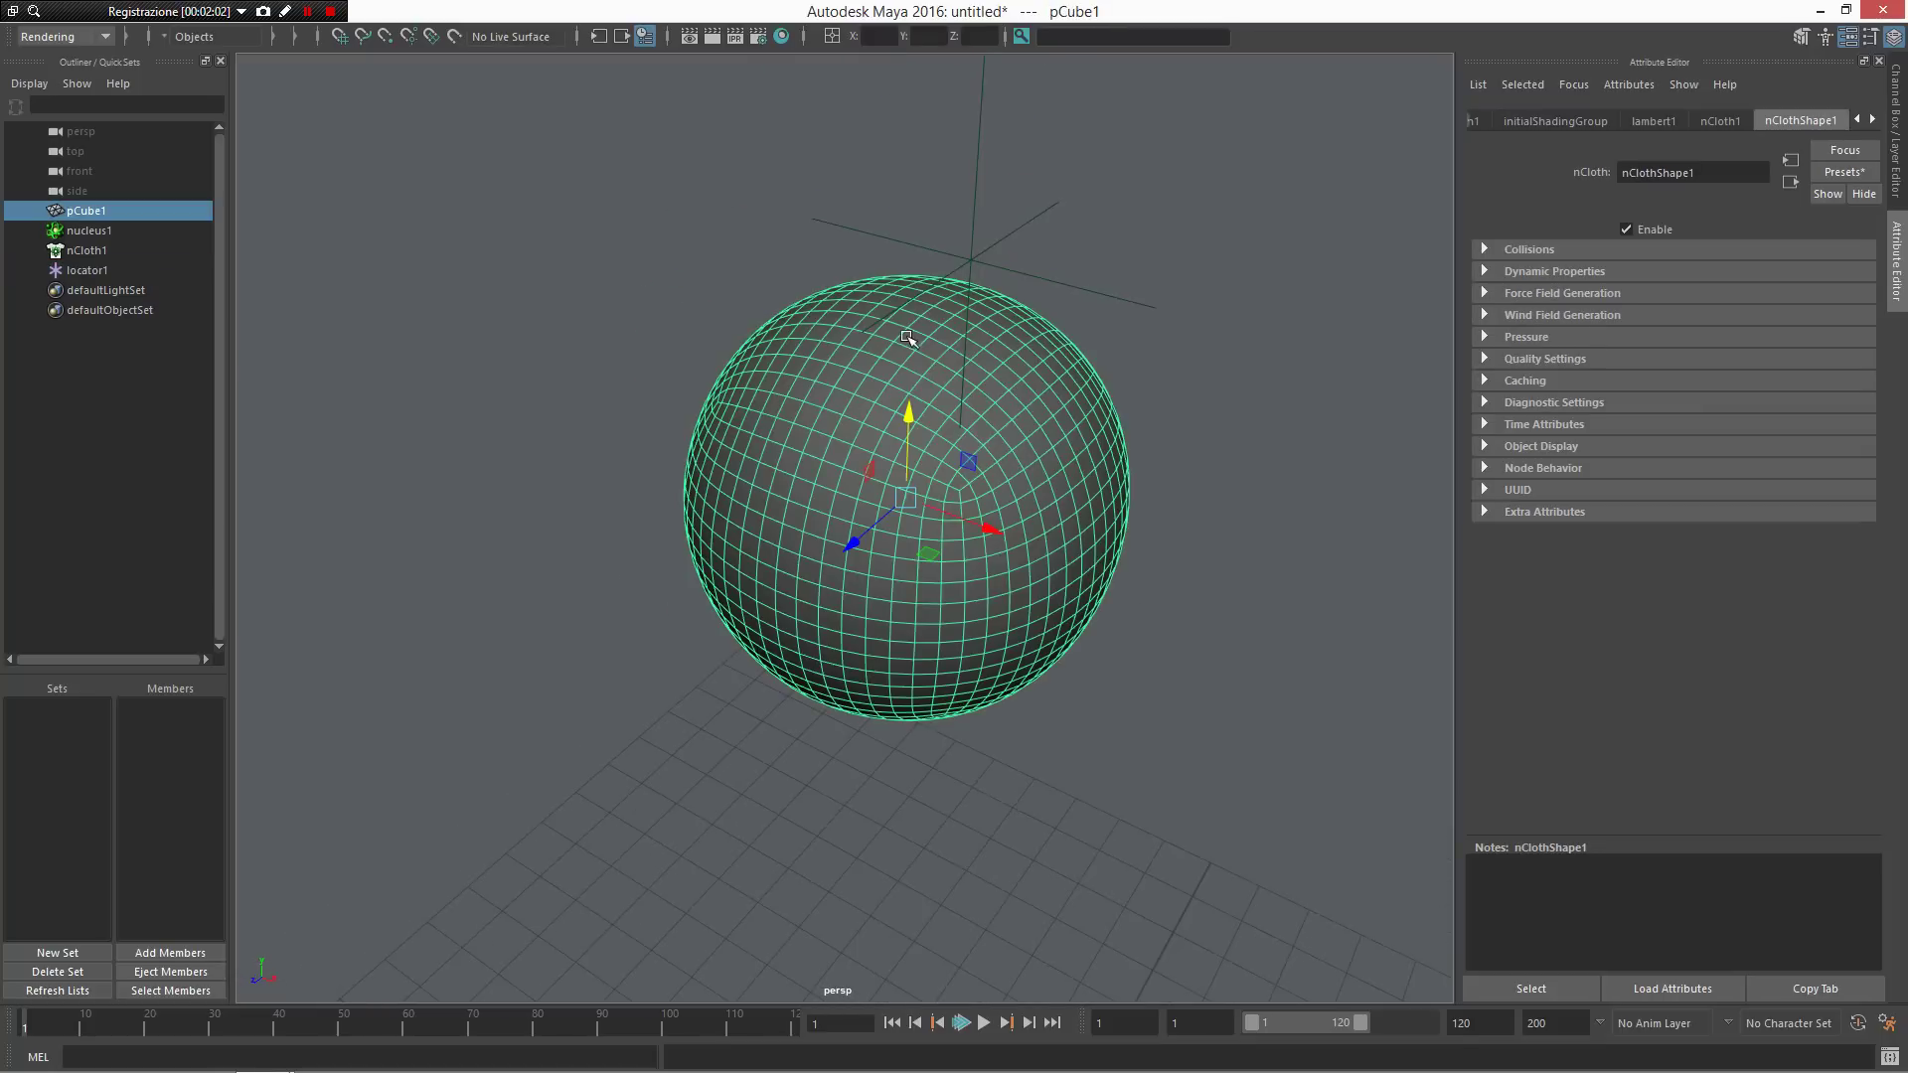
pyautogui.moveTo(905, 335); pyautogui.dragTo(817, 339, button='right')
pyautogui.click(934, 323)
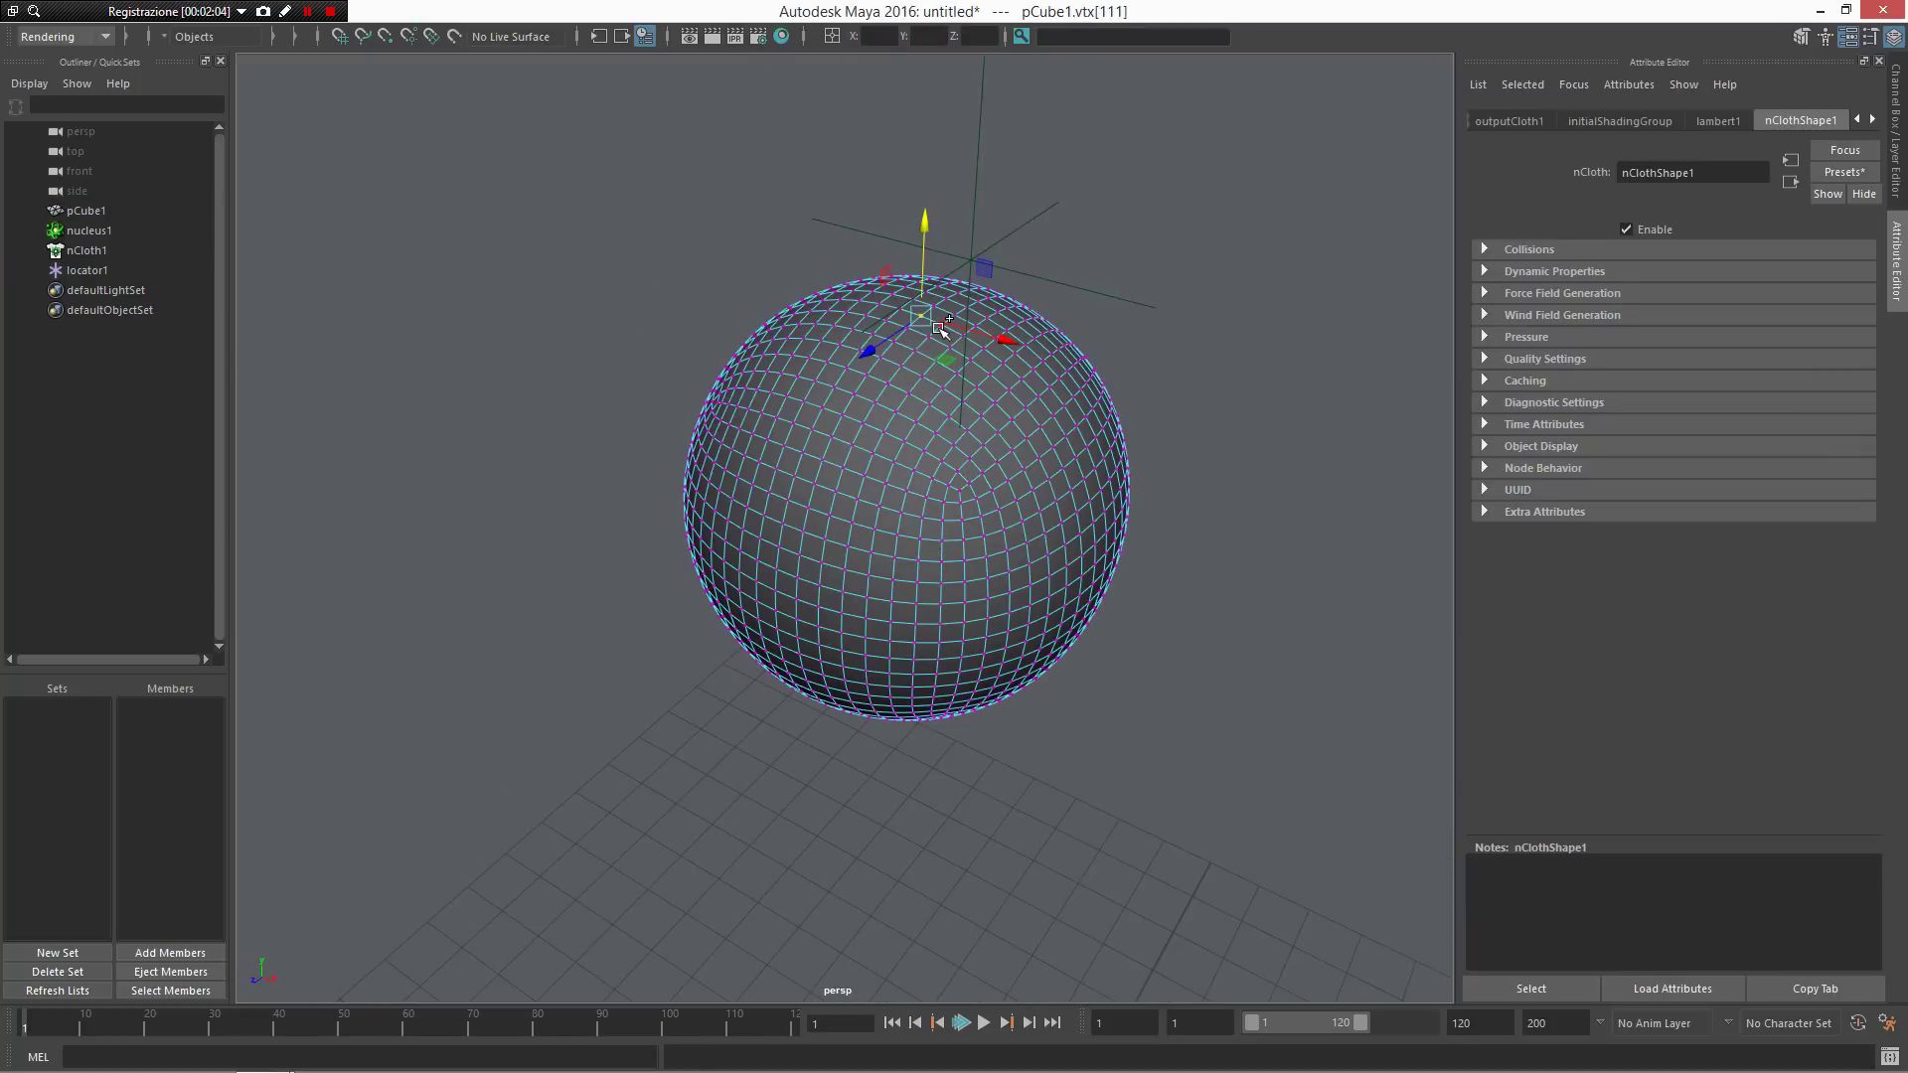
pyautogui.keyDown('alt'); pyautogui.moveTo(1103, 378); pyautogui.dragTo(1159, 392); pyautogui.keyUp('alt')
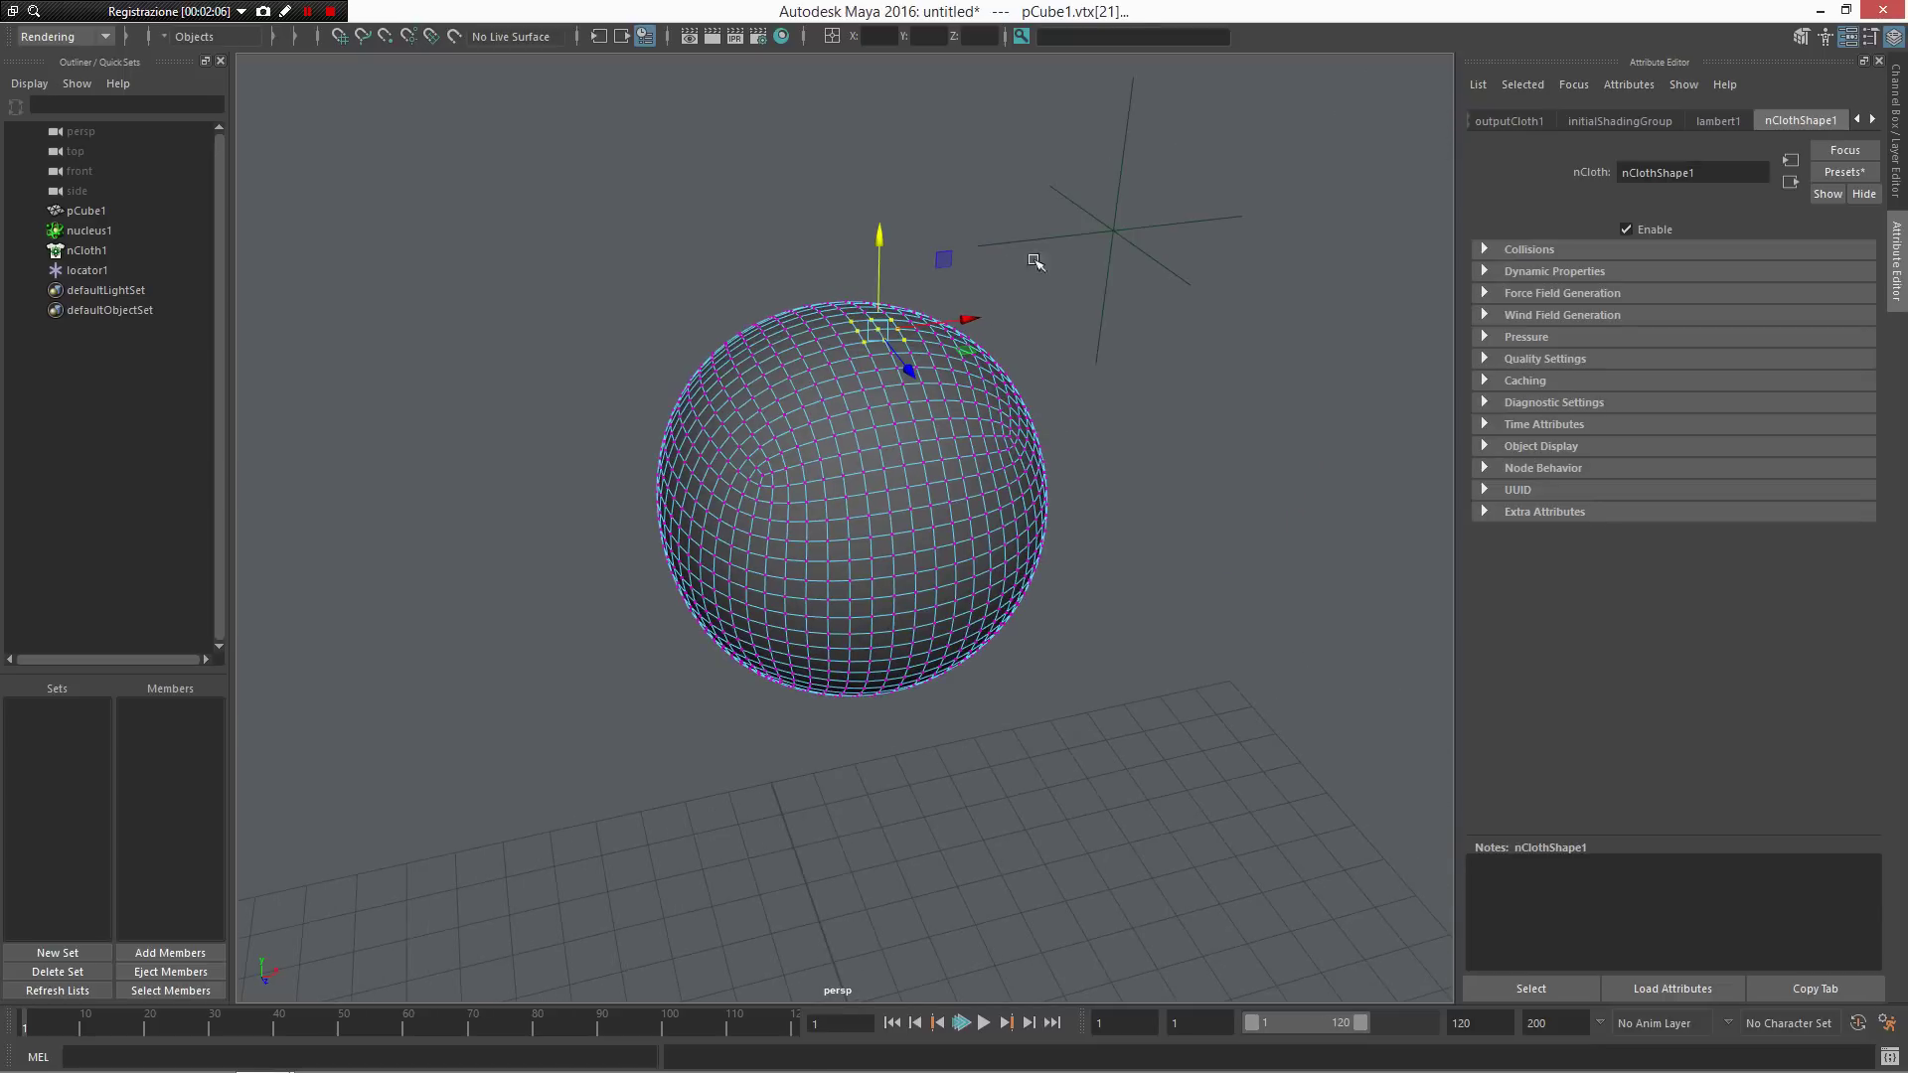
# Step: Add the locator to the vertex selection and attach the vertices to it with a Transform nConstraint
pyautogui.click(1115, 199)
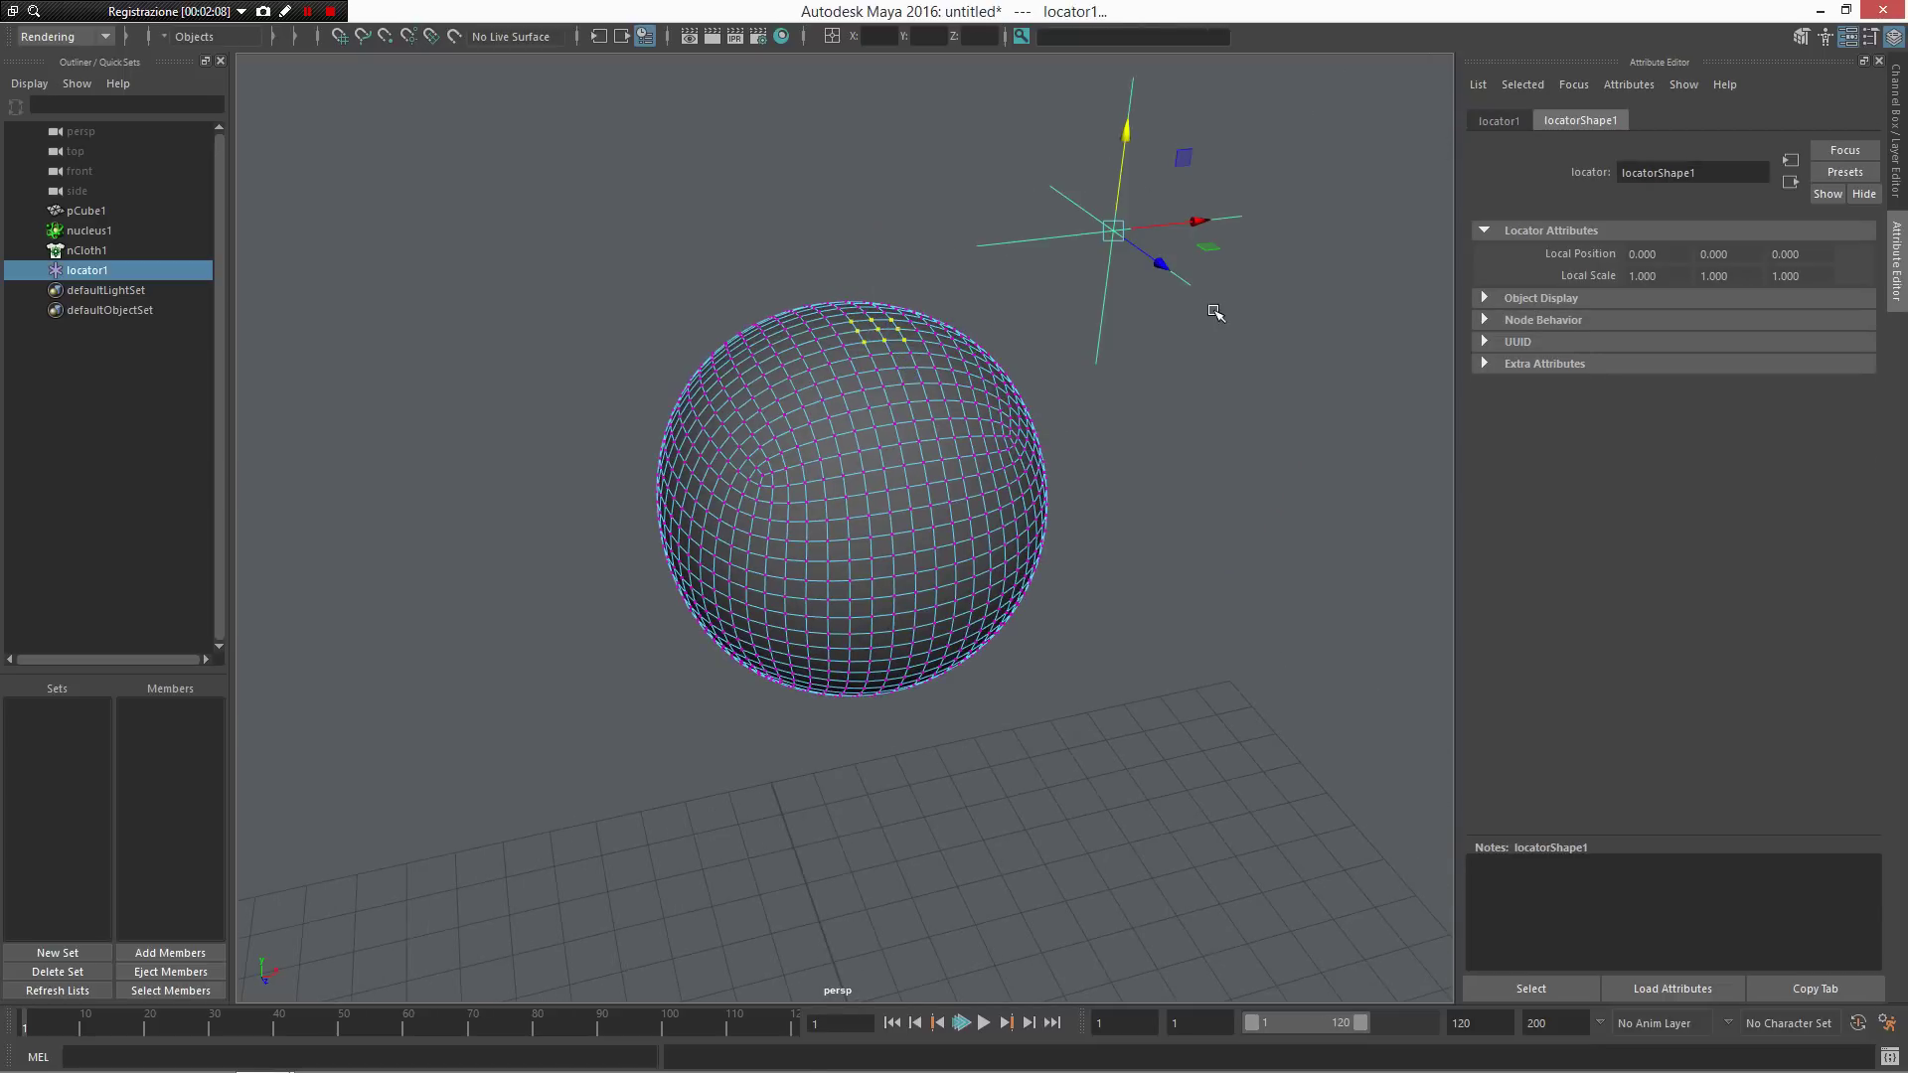
pyautogui.keyDown('alt'); pyautogui.moveTo(1045, 386); pyautogui.dragTo(1001, 524); pyautogui.keyUp('alt')
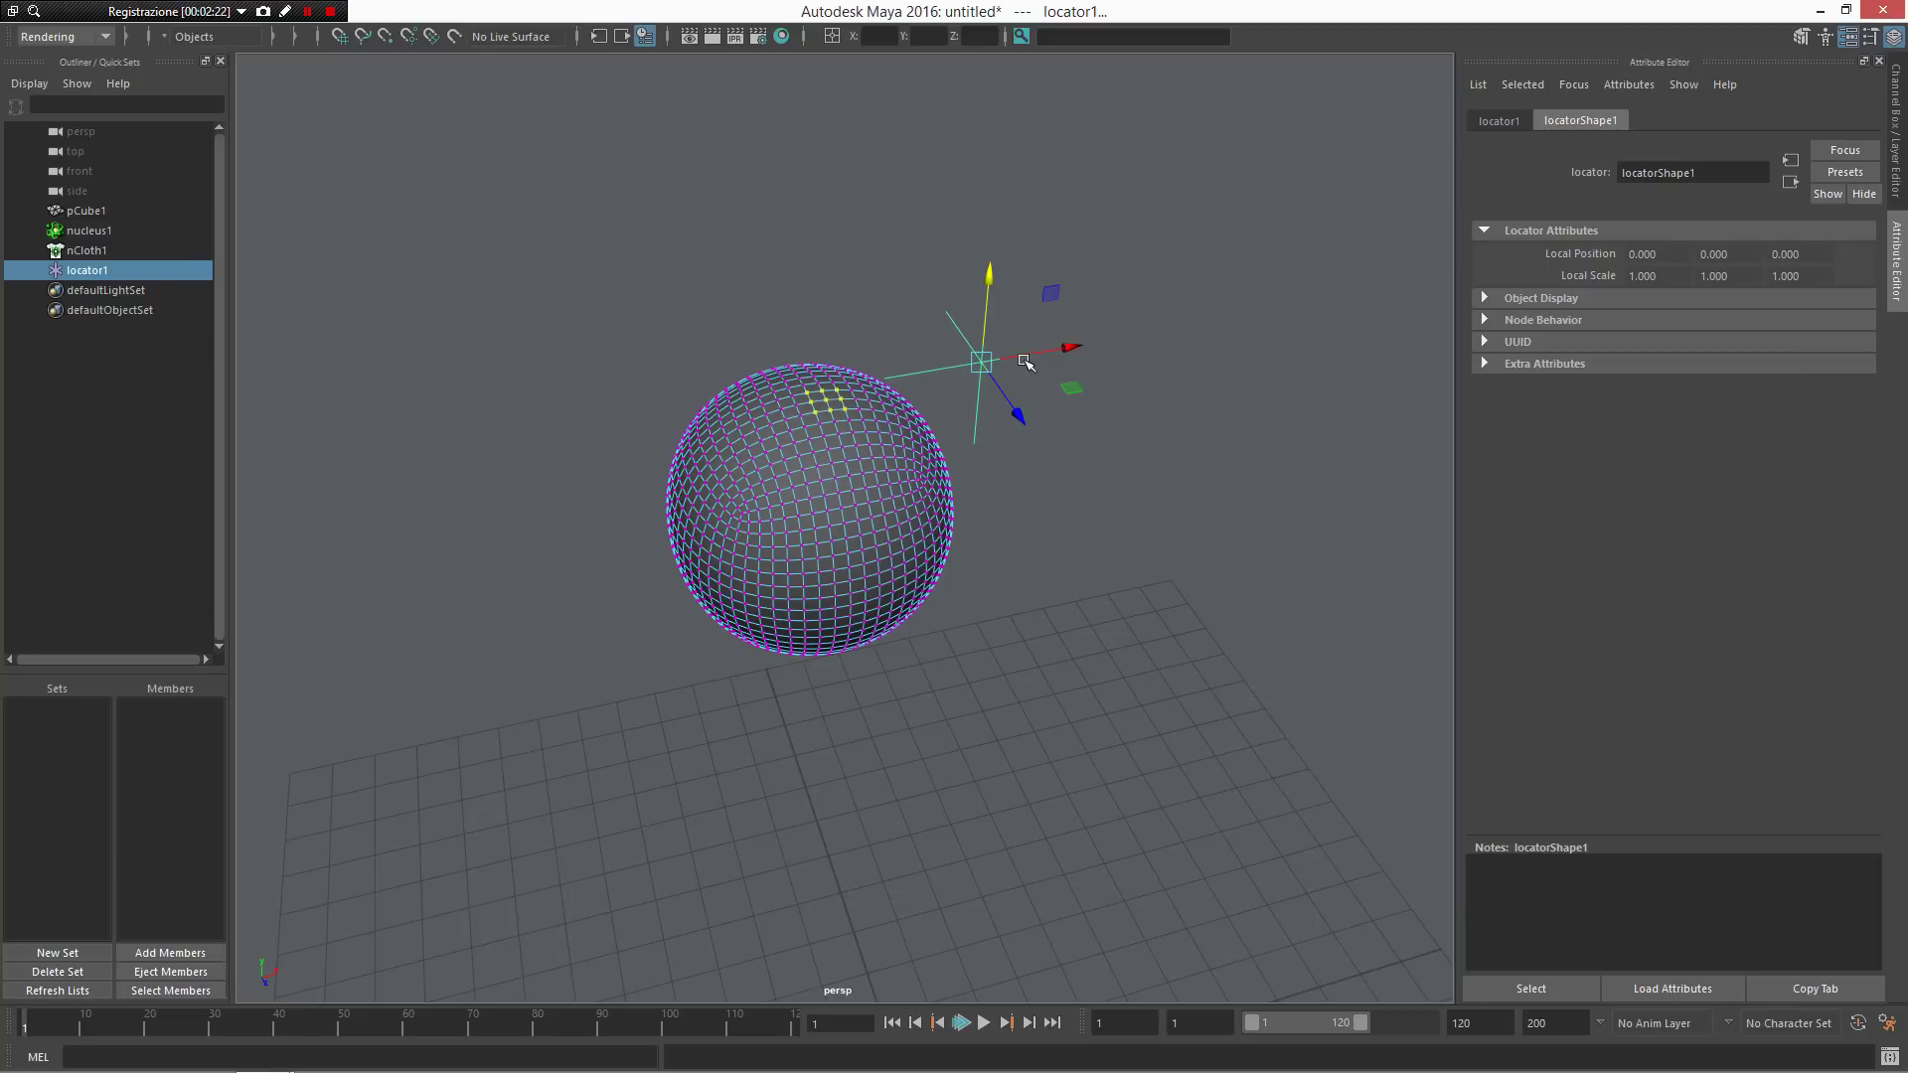
pyautogui.keyDown('shift'); pyautogui.rightClick(835, 402); pyautogui.keyUp('shift')
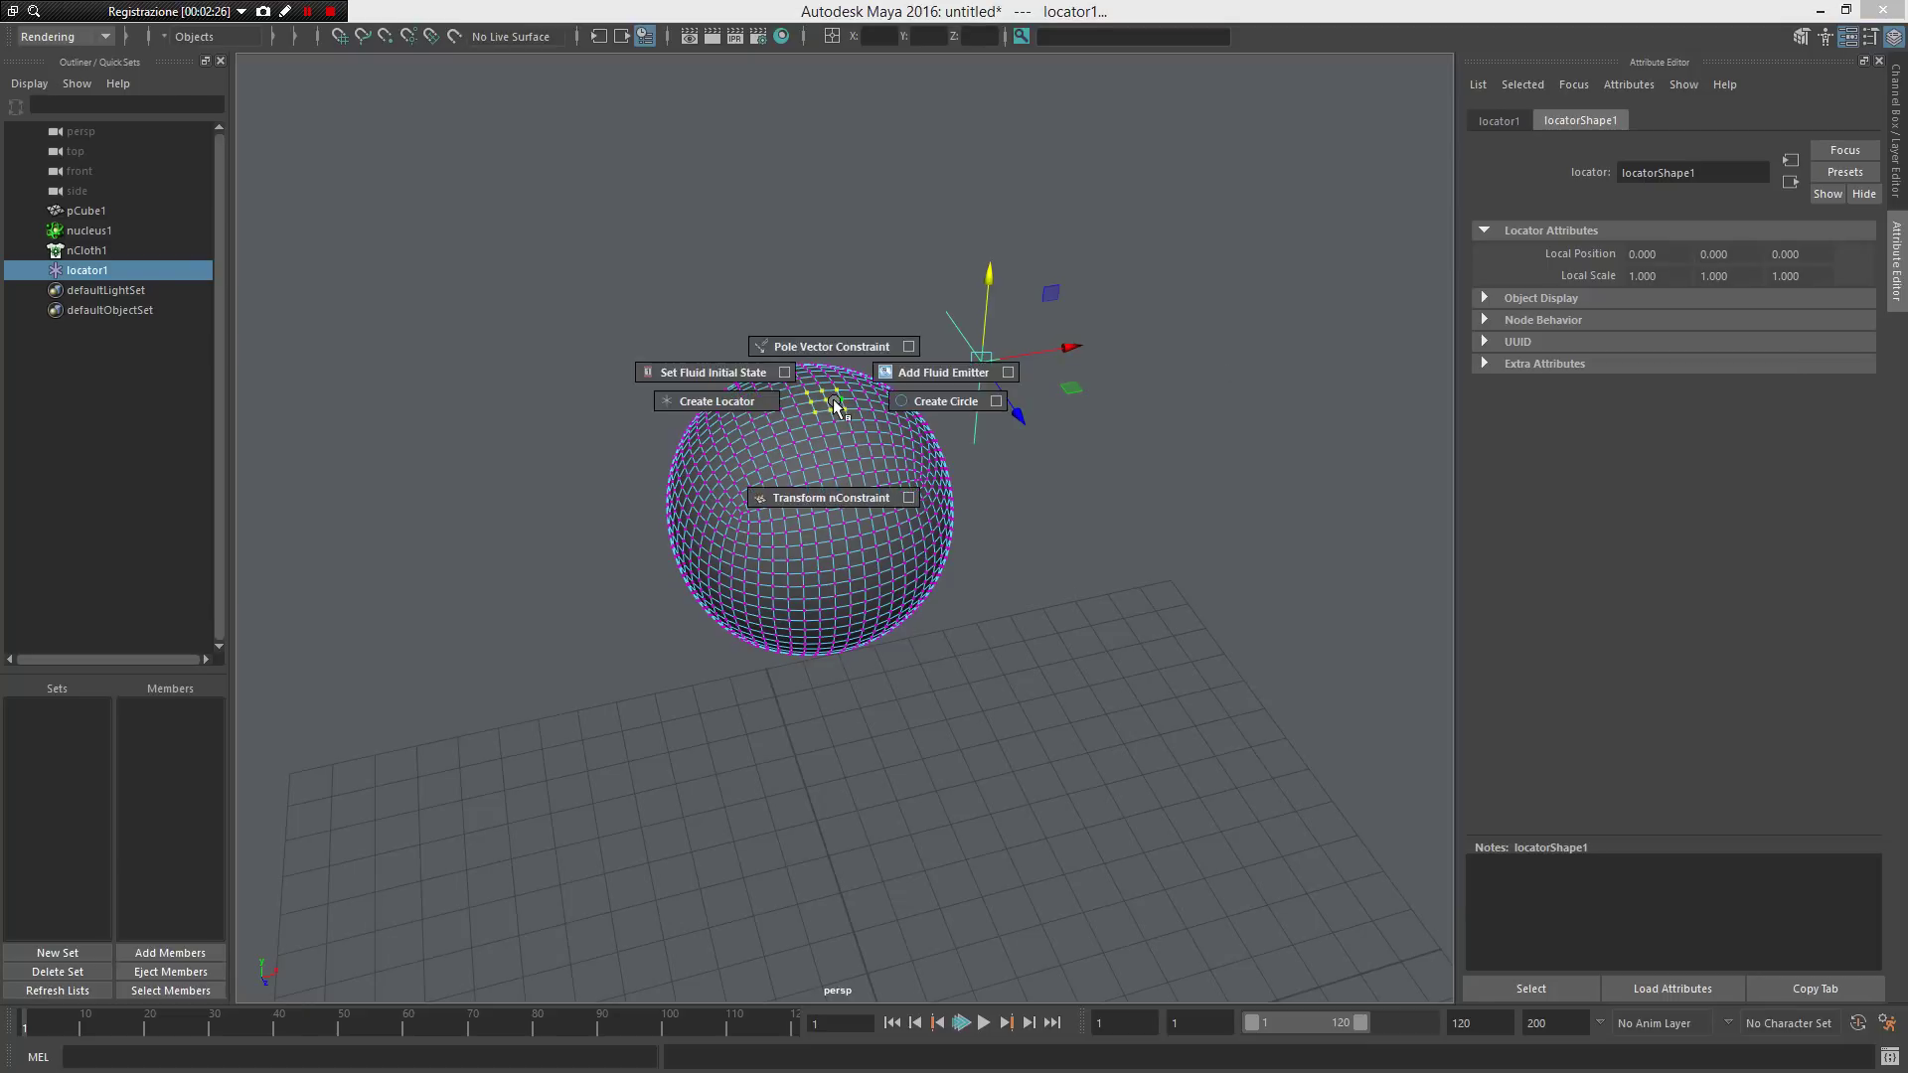
pyautogui.click(831, 498)
# Step: Play the simulation to check how the cloth hangs from the constrained vertices, and inspect the stopped result
pyautogui.keyDown('alt'); pyautogui.moveTo(872, 566); pyautogui.dragTo(924, 668); pyautogui.keyUp('alt')
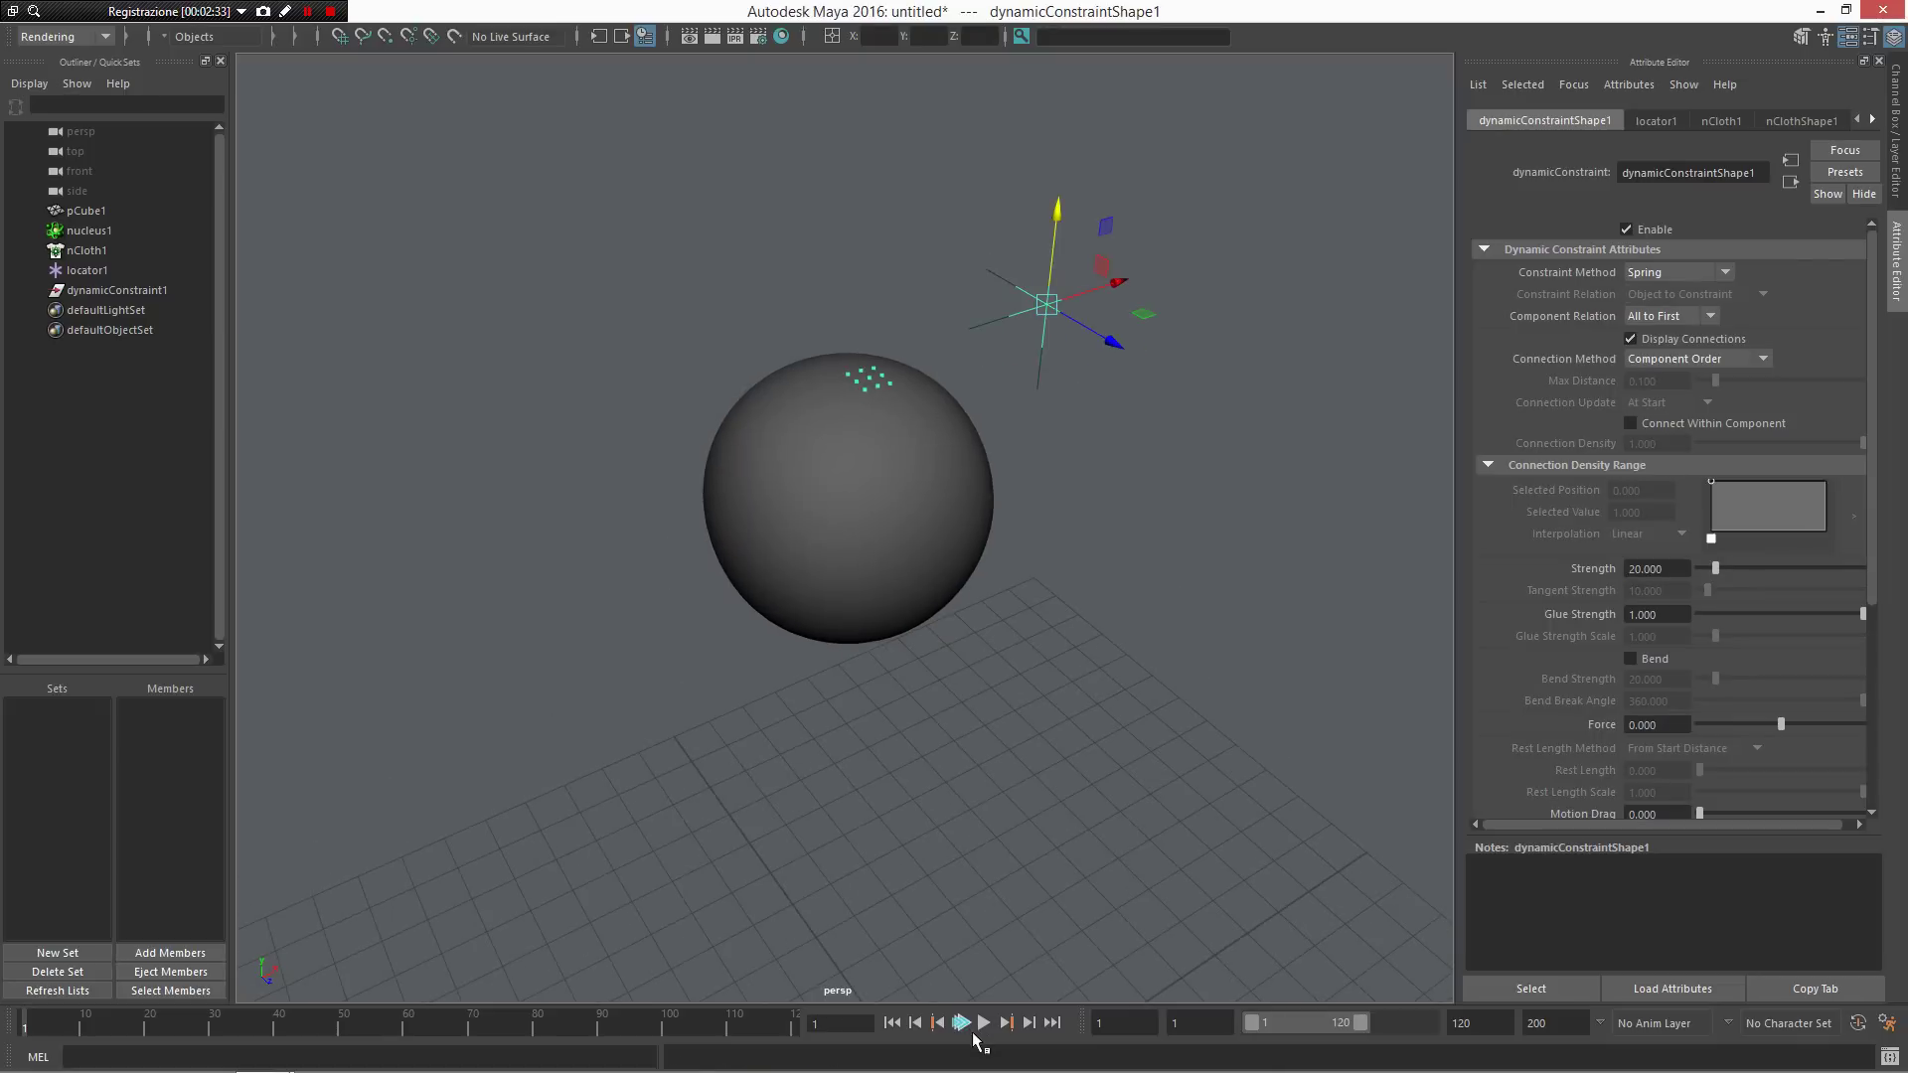
pyautogui.click(984, 1024)
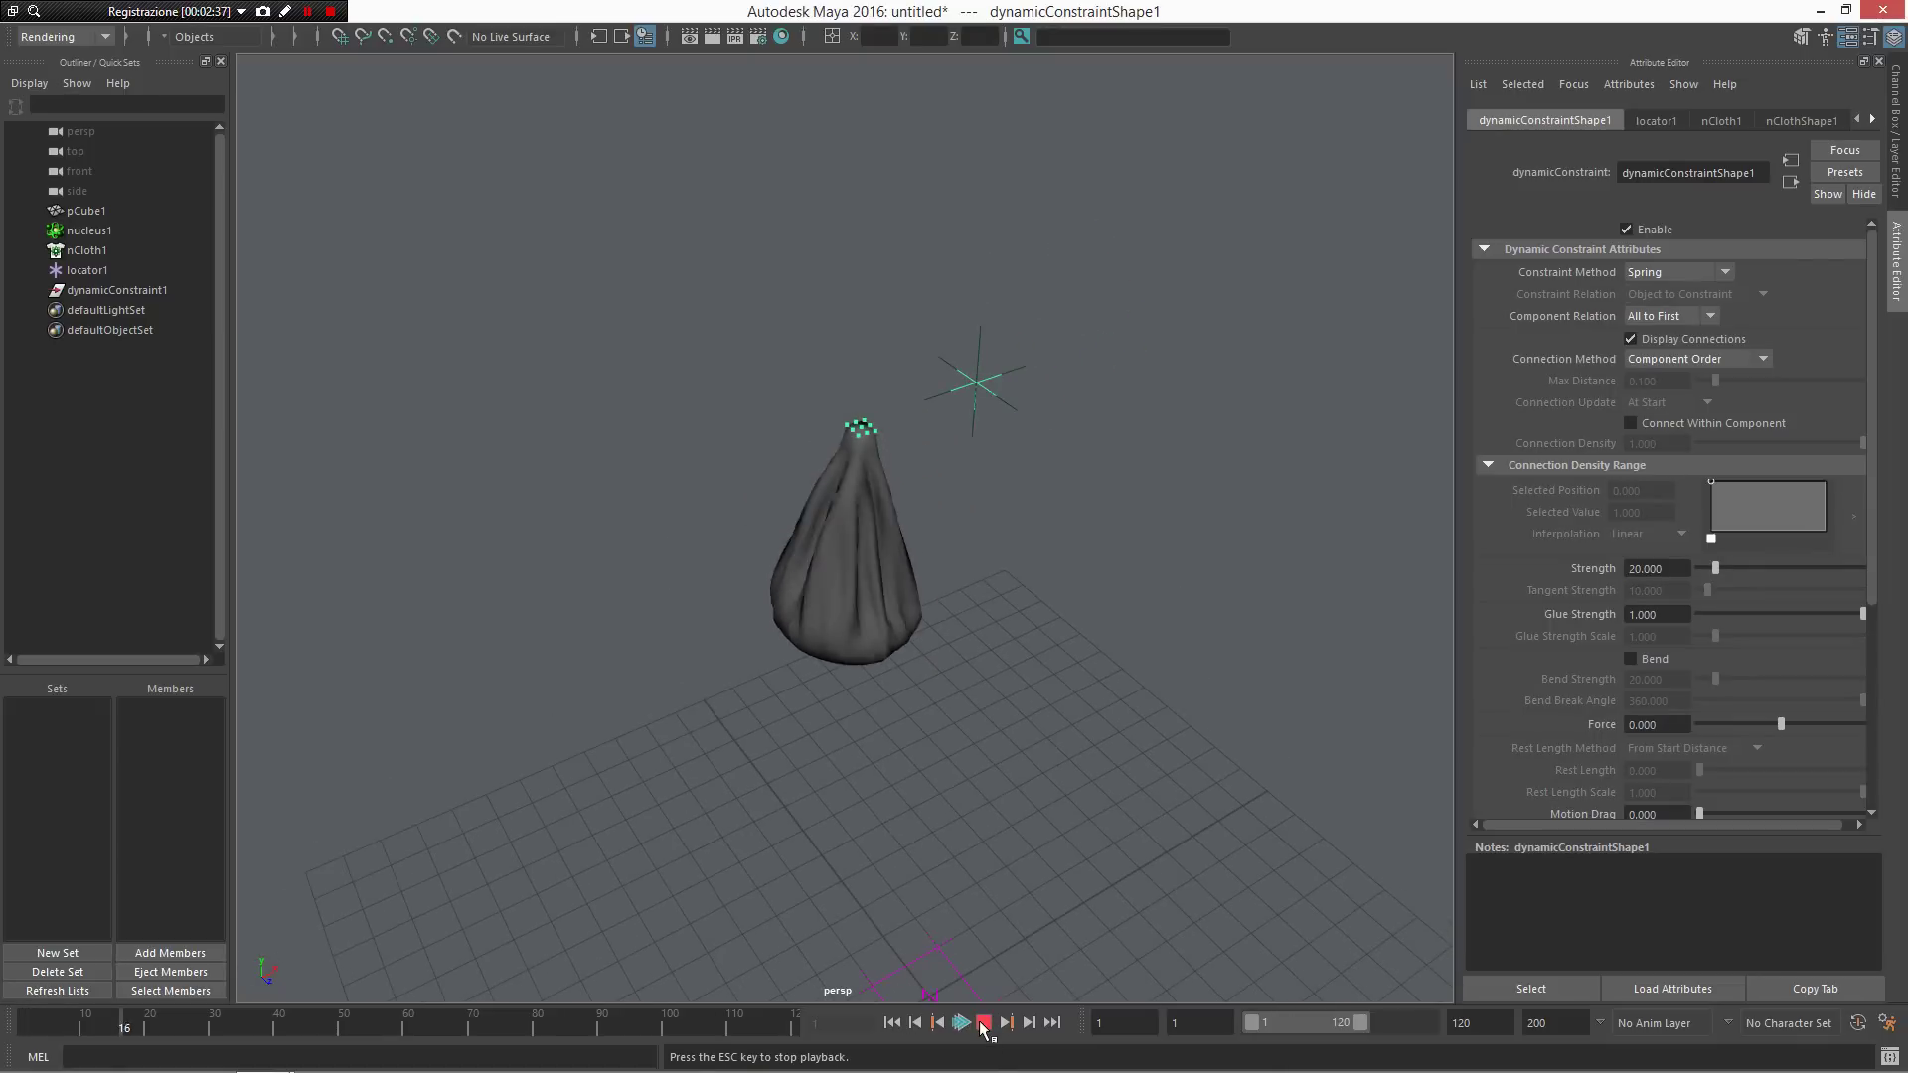
pyautogui.click(983, 1026)
pyautogui.keyDown('alt'); pyautogui.moveTo(961, 975); pyautogui.dragTo(1009, 523); pyautogui.keyUp('alt')
pyautogui.keyDown('alt'); pyautogui.moveTo(1054, 452); pyautogui.dragTo(997, 358); pyautogui.keyUp('alt')
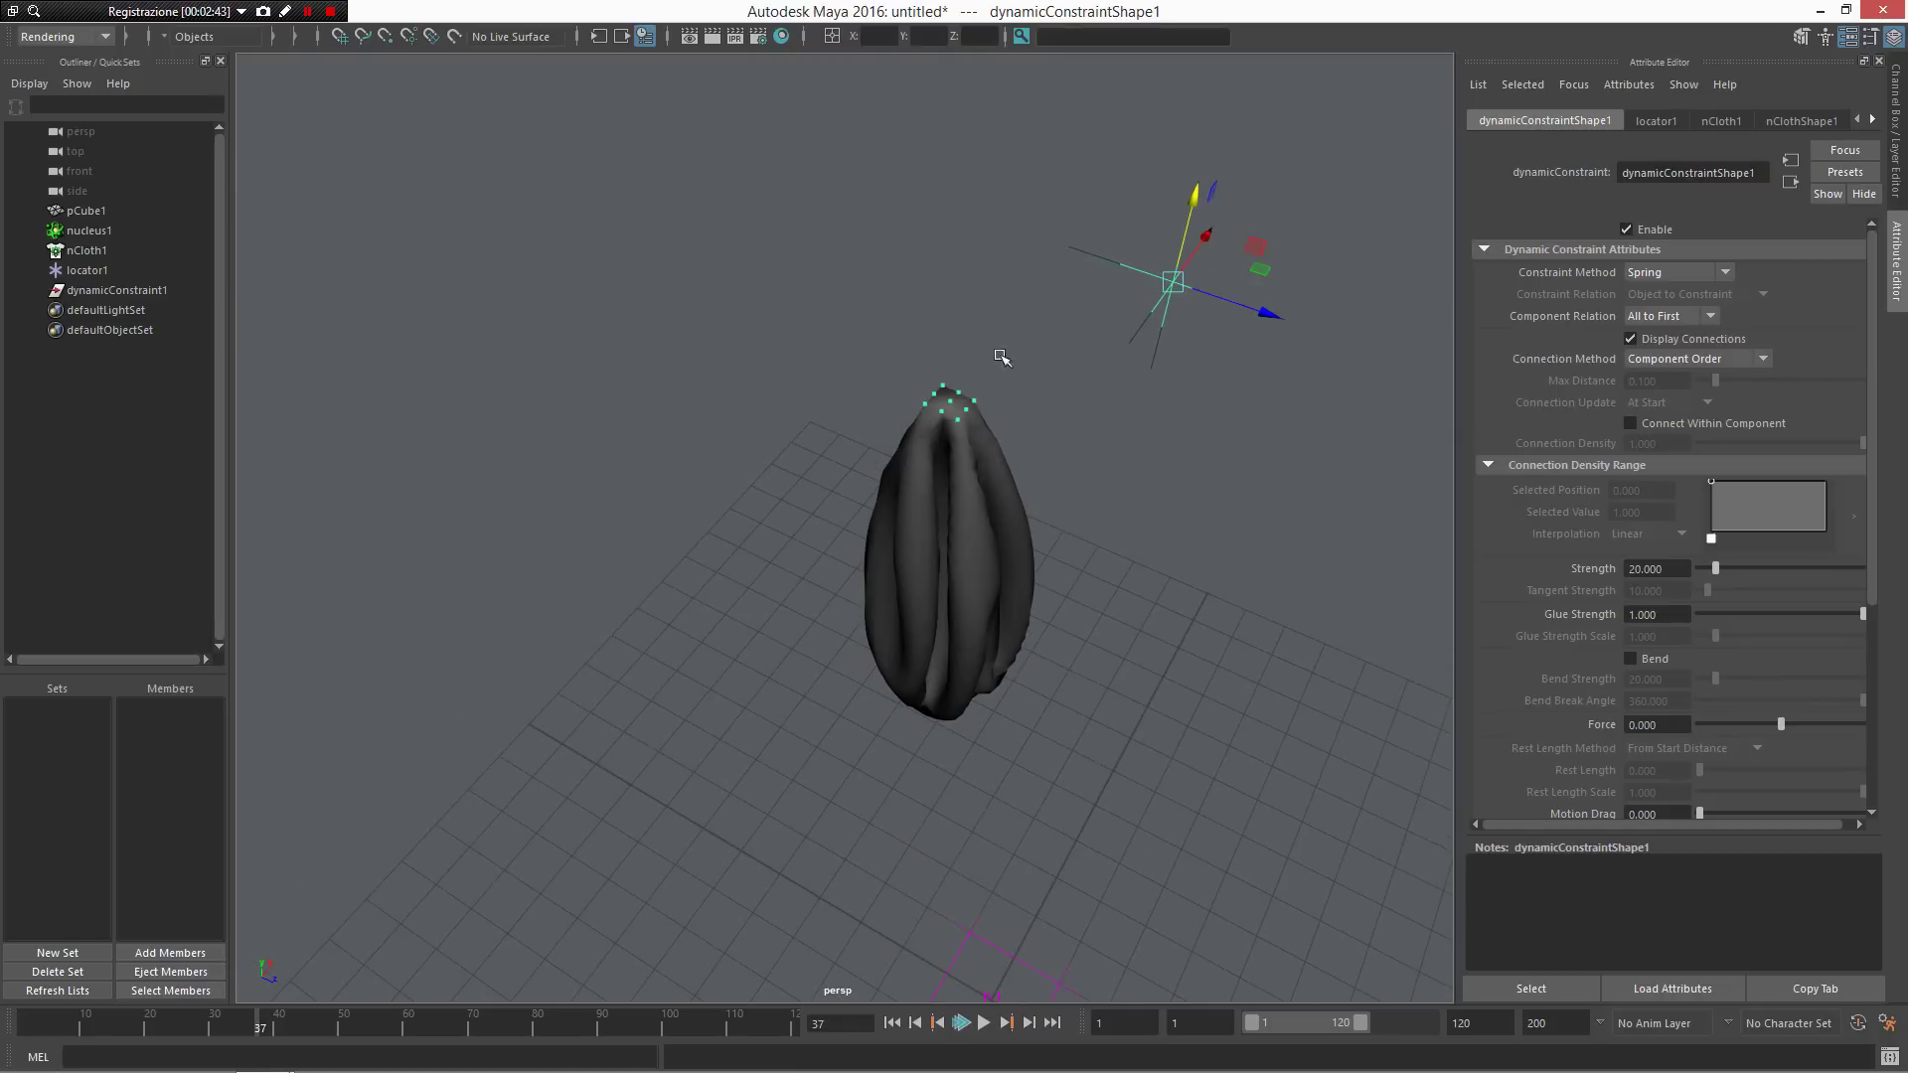
# Step: Select the locator, move it during interactive playback from frame 1 to test how the cloth follows, and rewind
pyautogui.click(1181, 410)
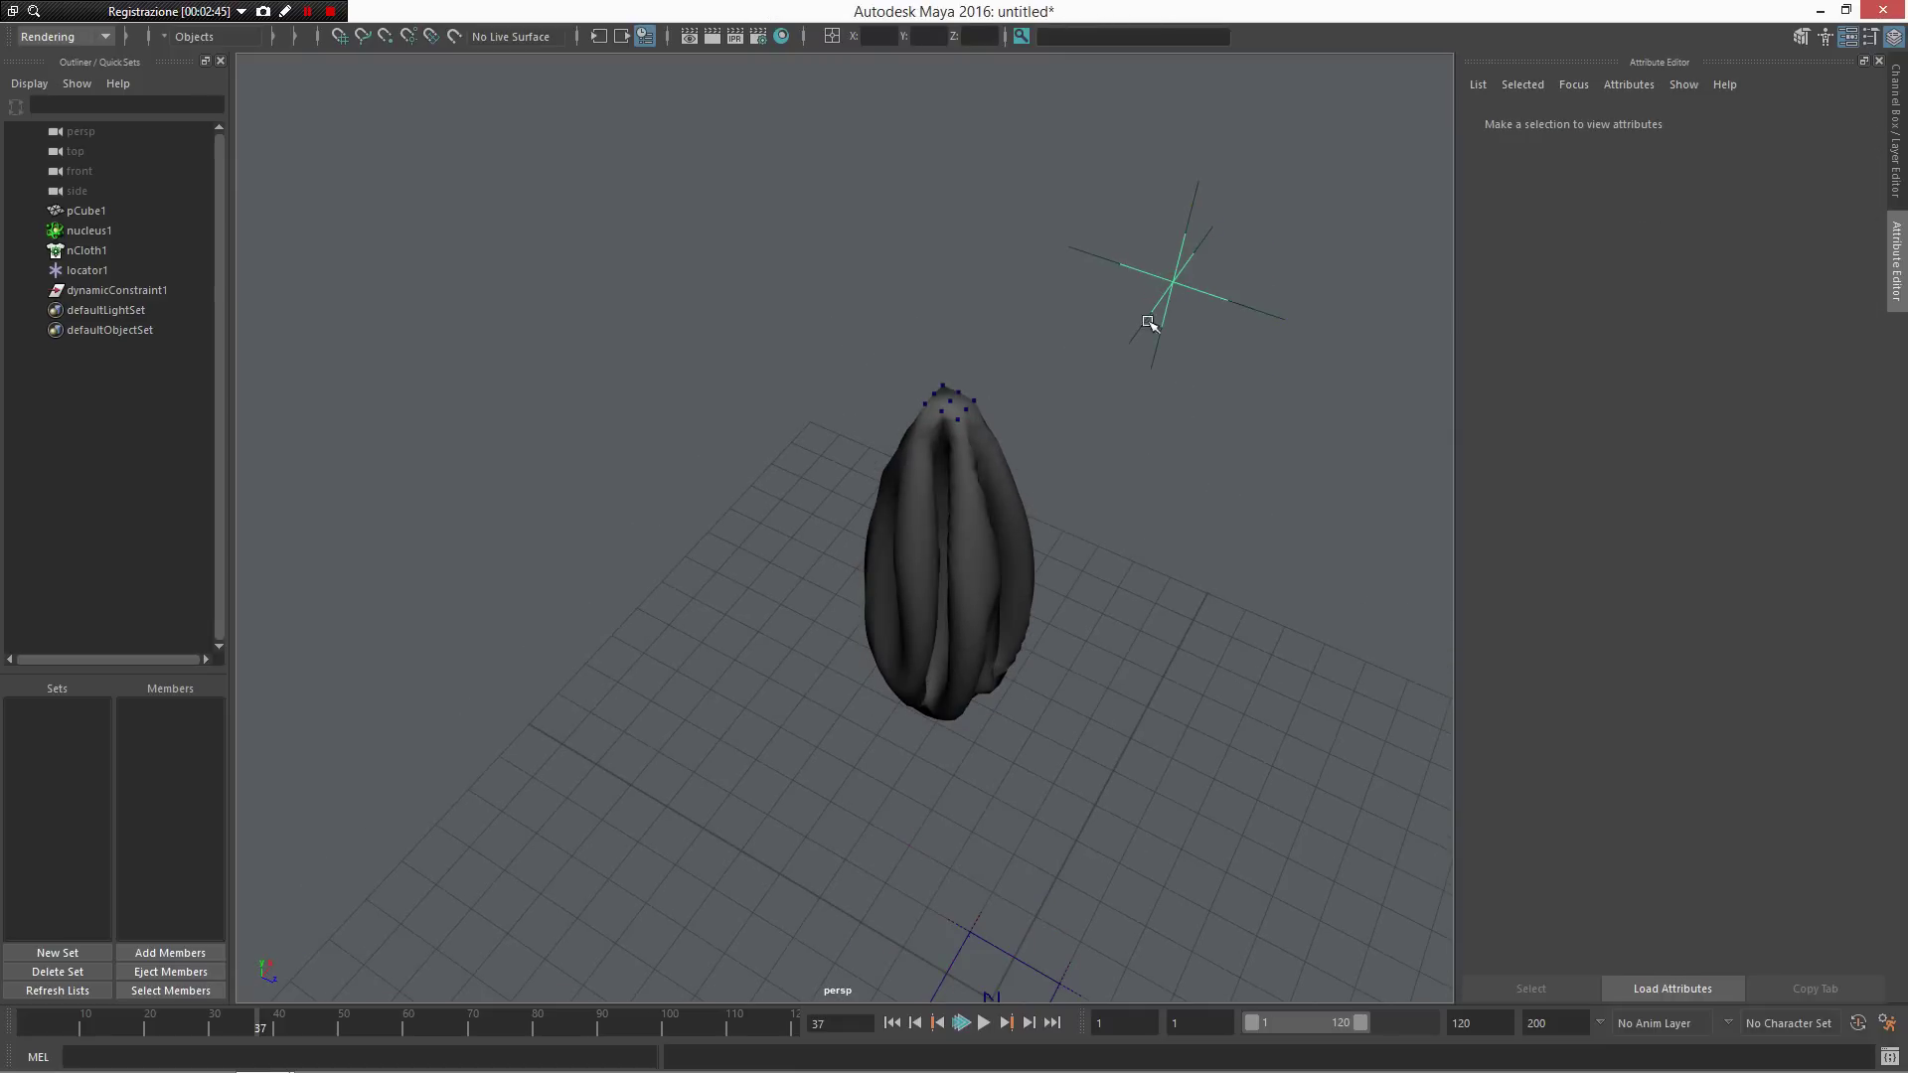
pyautogui.click(1152, 316)
pyautogui.keyDown('alt'); pyautogui.moveTo(1214, 384); pyautogui.dragTo(1053, 639); pyautogui.keyUp('alt')
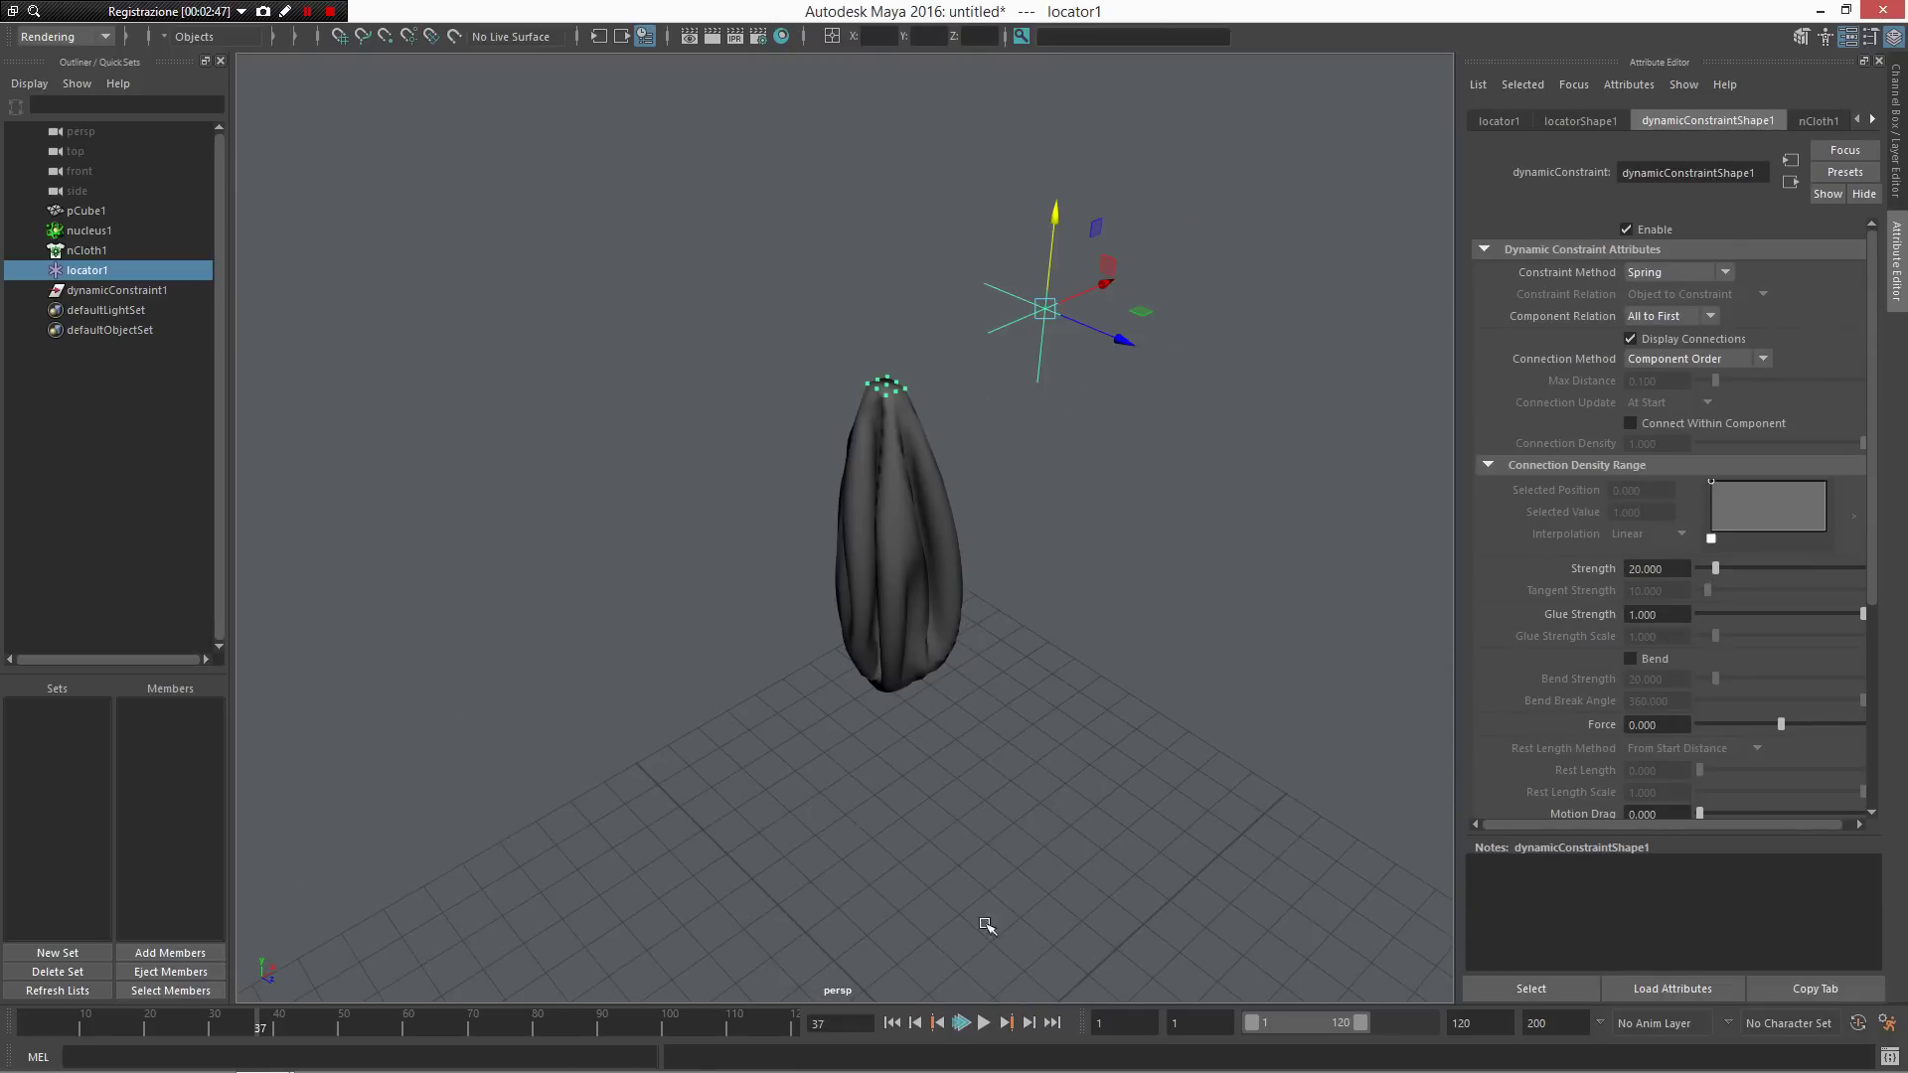
pyautogui.click(892, 1023)
pyautogui.scroll(-5, 1003, 640)
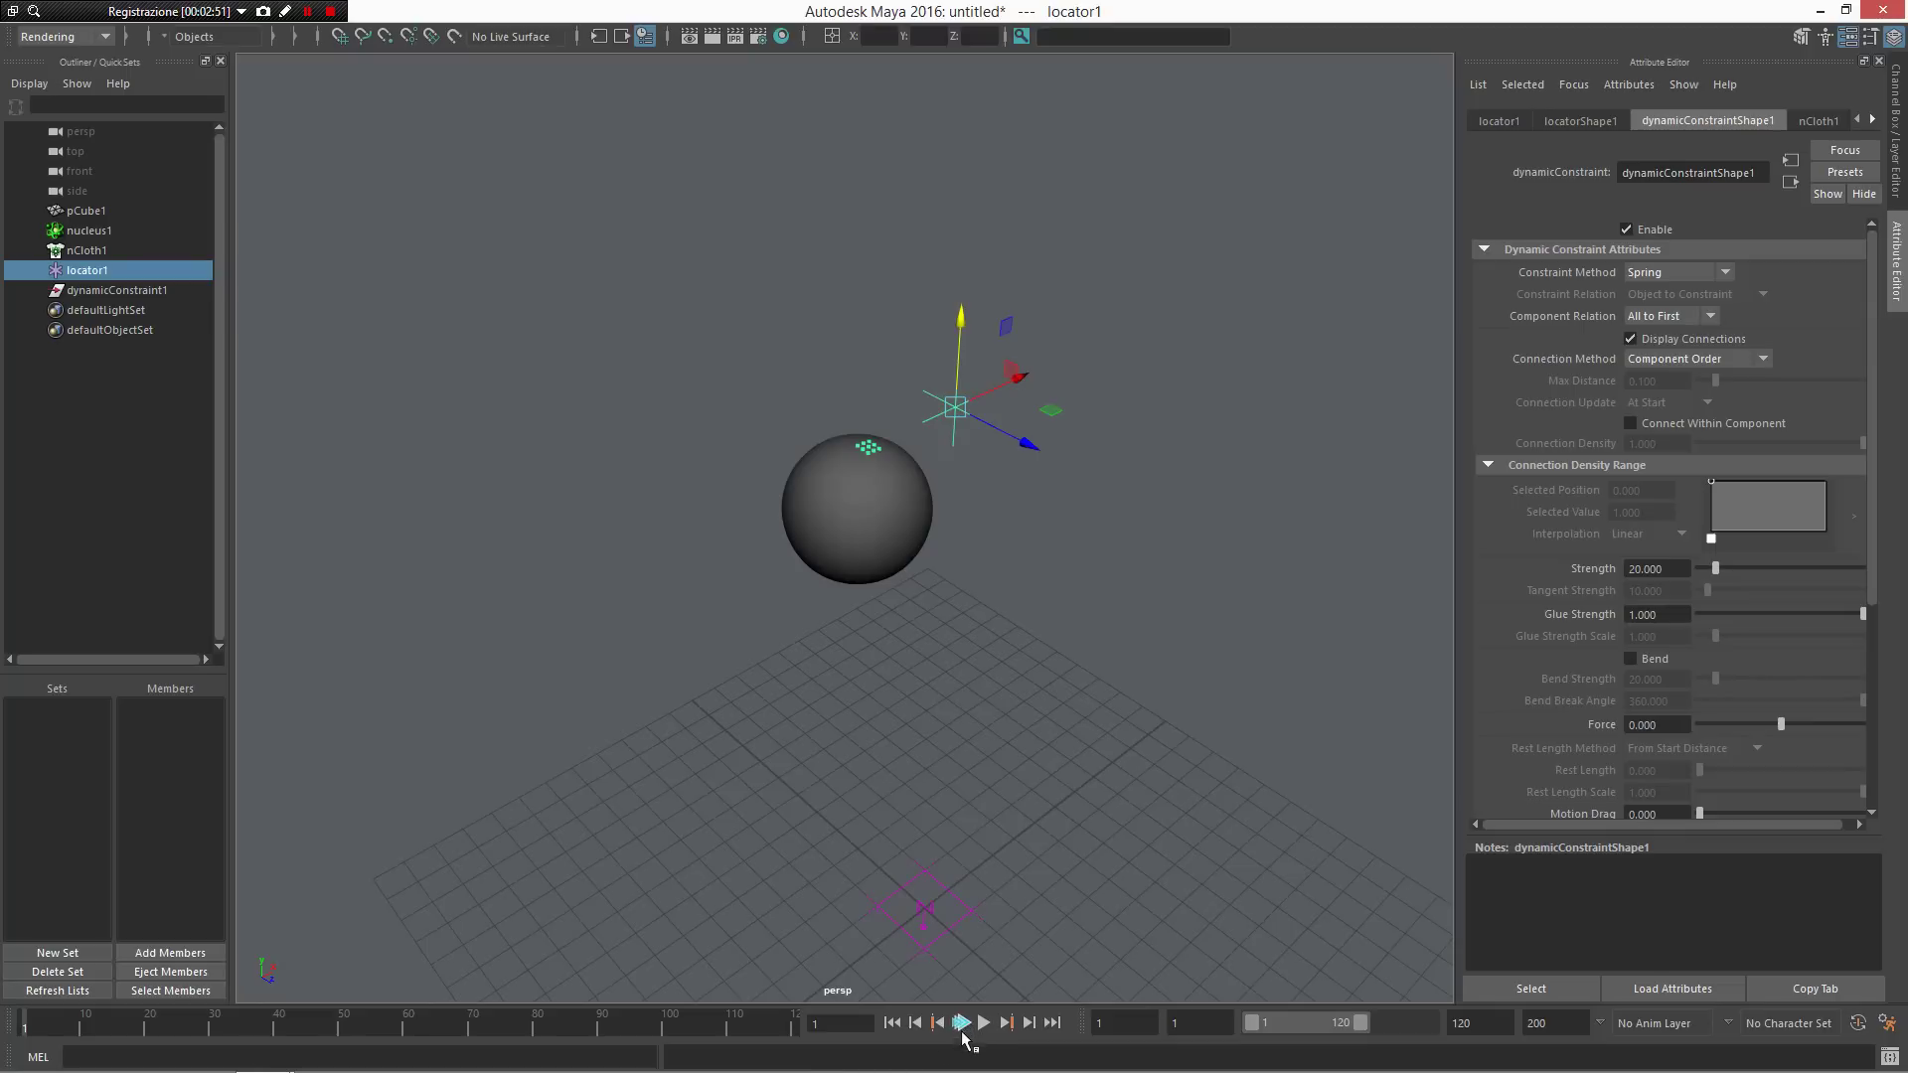
pyautogui.click(961, 1025)
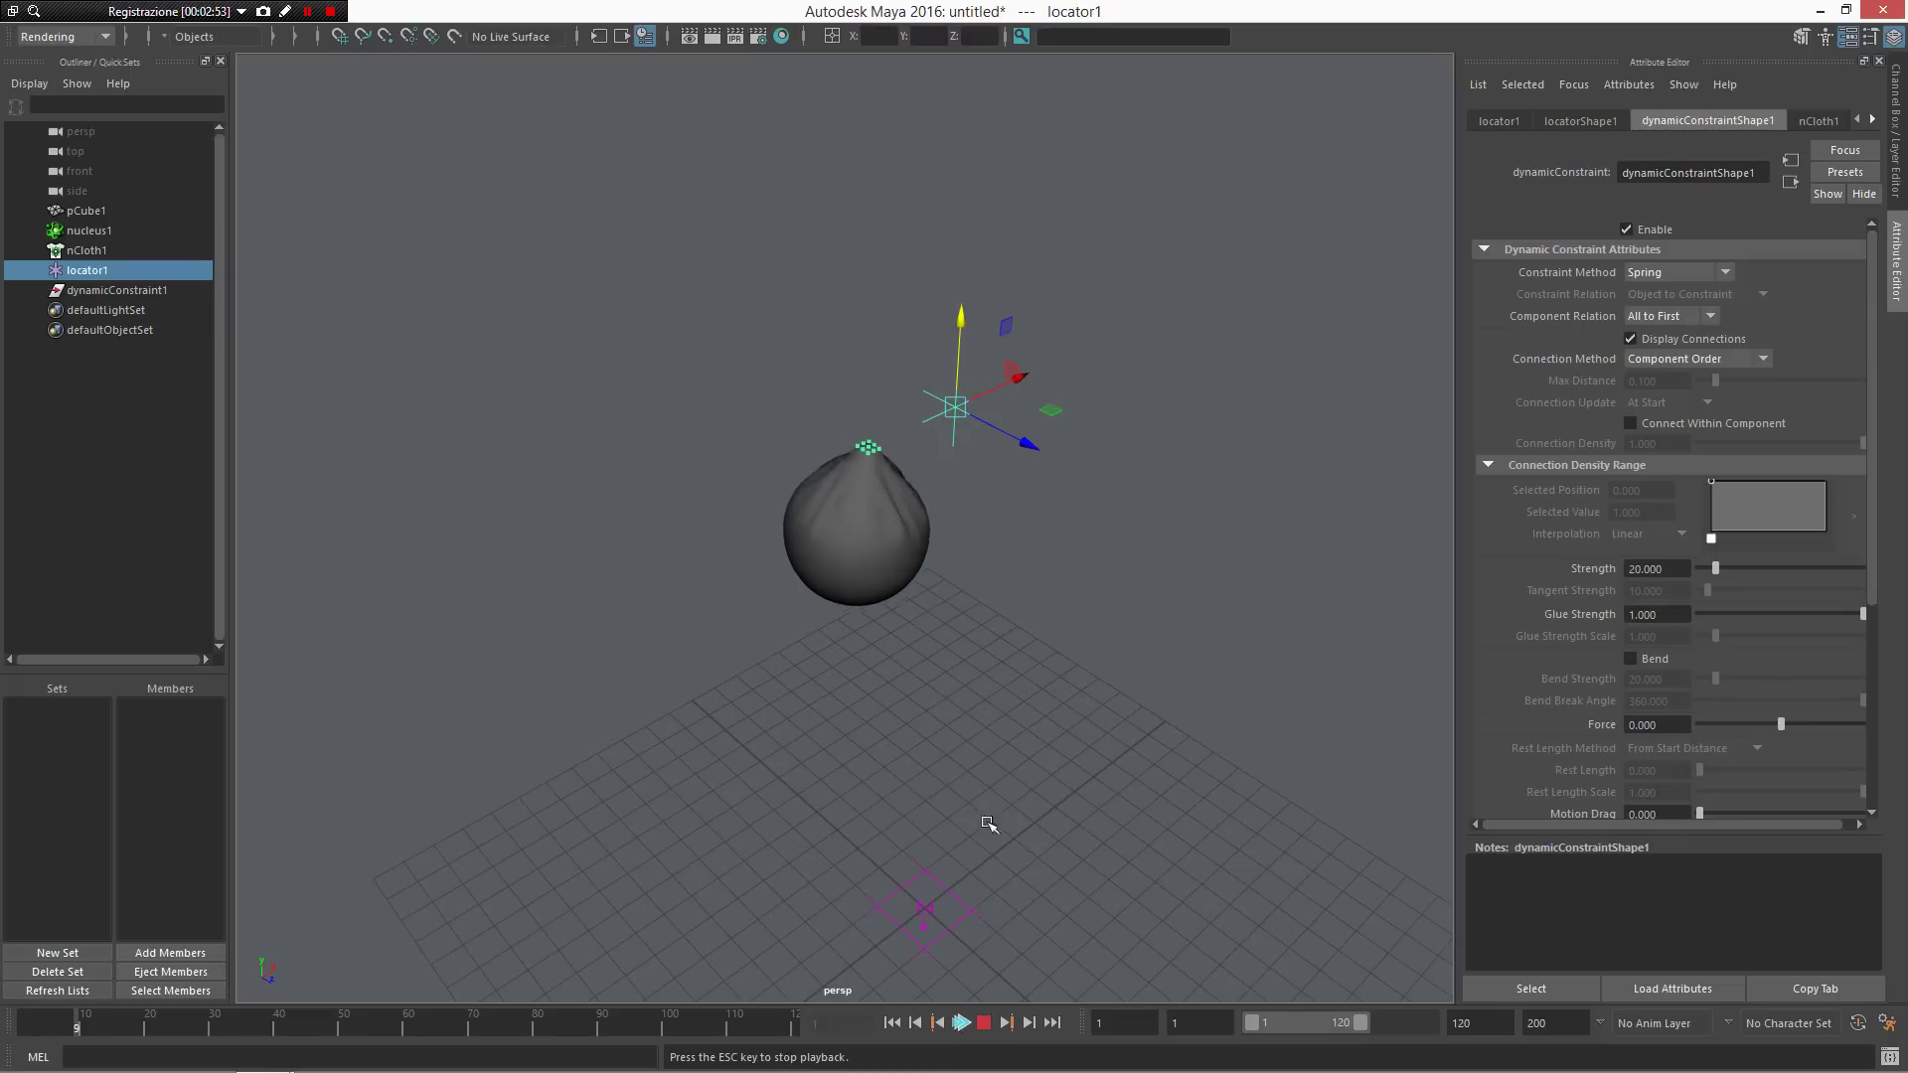
pyautogui.moveTo(955, 407); pyautogui.dragTo(887, 403)
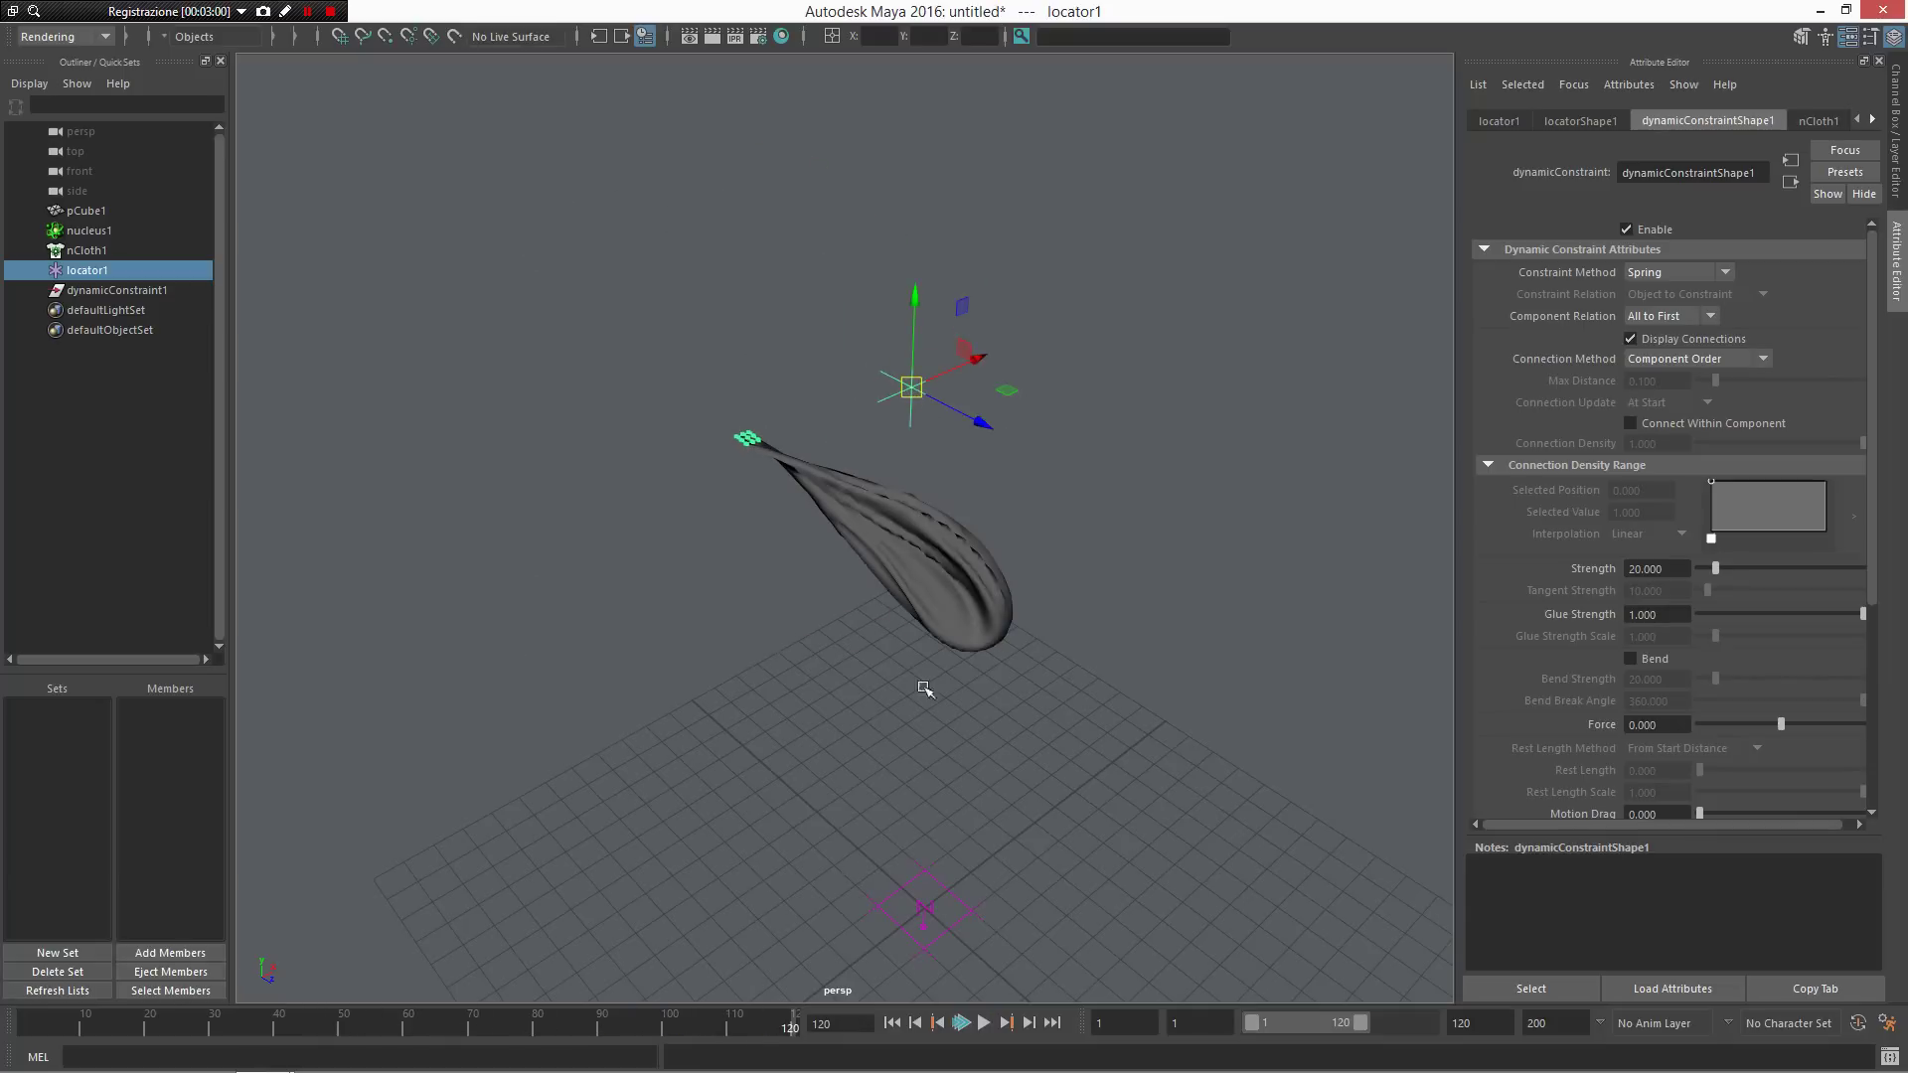
pyautogui.click(892, 1022)
pyautogui.keyDown('alt'); pyautogui.moveTo(1026, 750); pyautogui.dragTo(904, 632, button='right'); pyautogui.keyUp('alt')
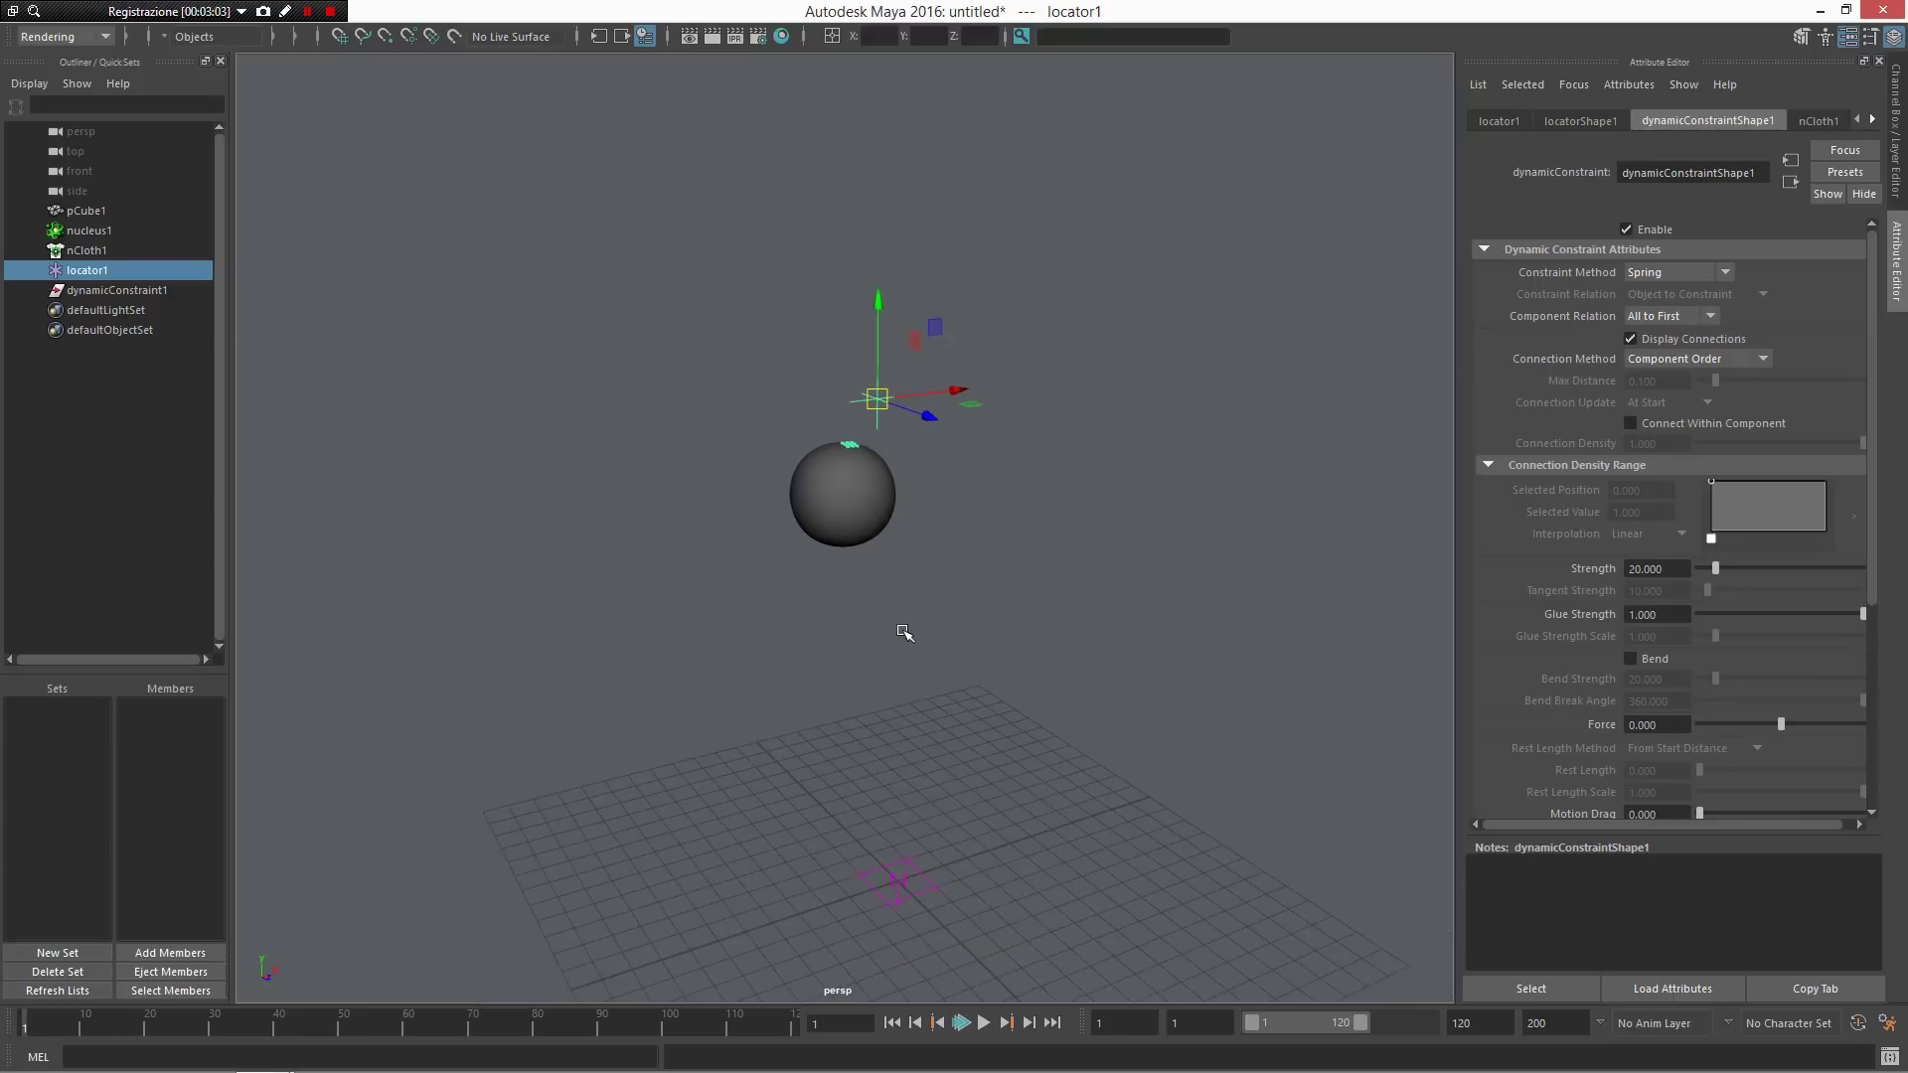
pyautogui.keyDown('alt'); pyautogui.moveTo(902, 631); pyautogui.dragTo(870, 606); pyautogui.keyUp('alt')
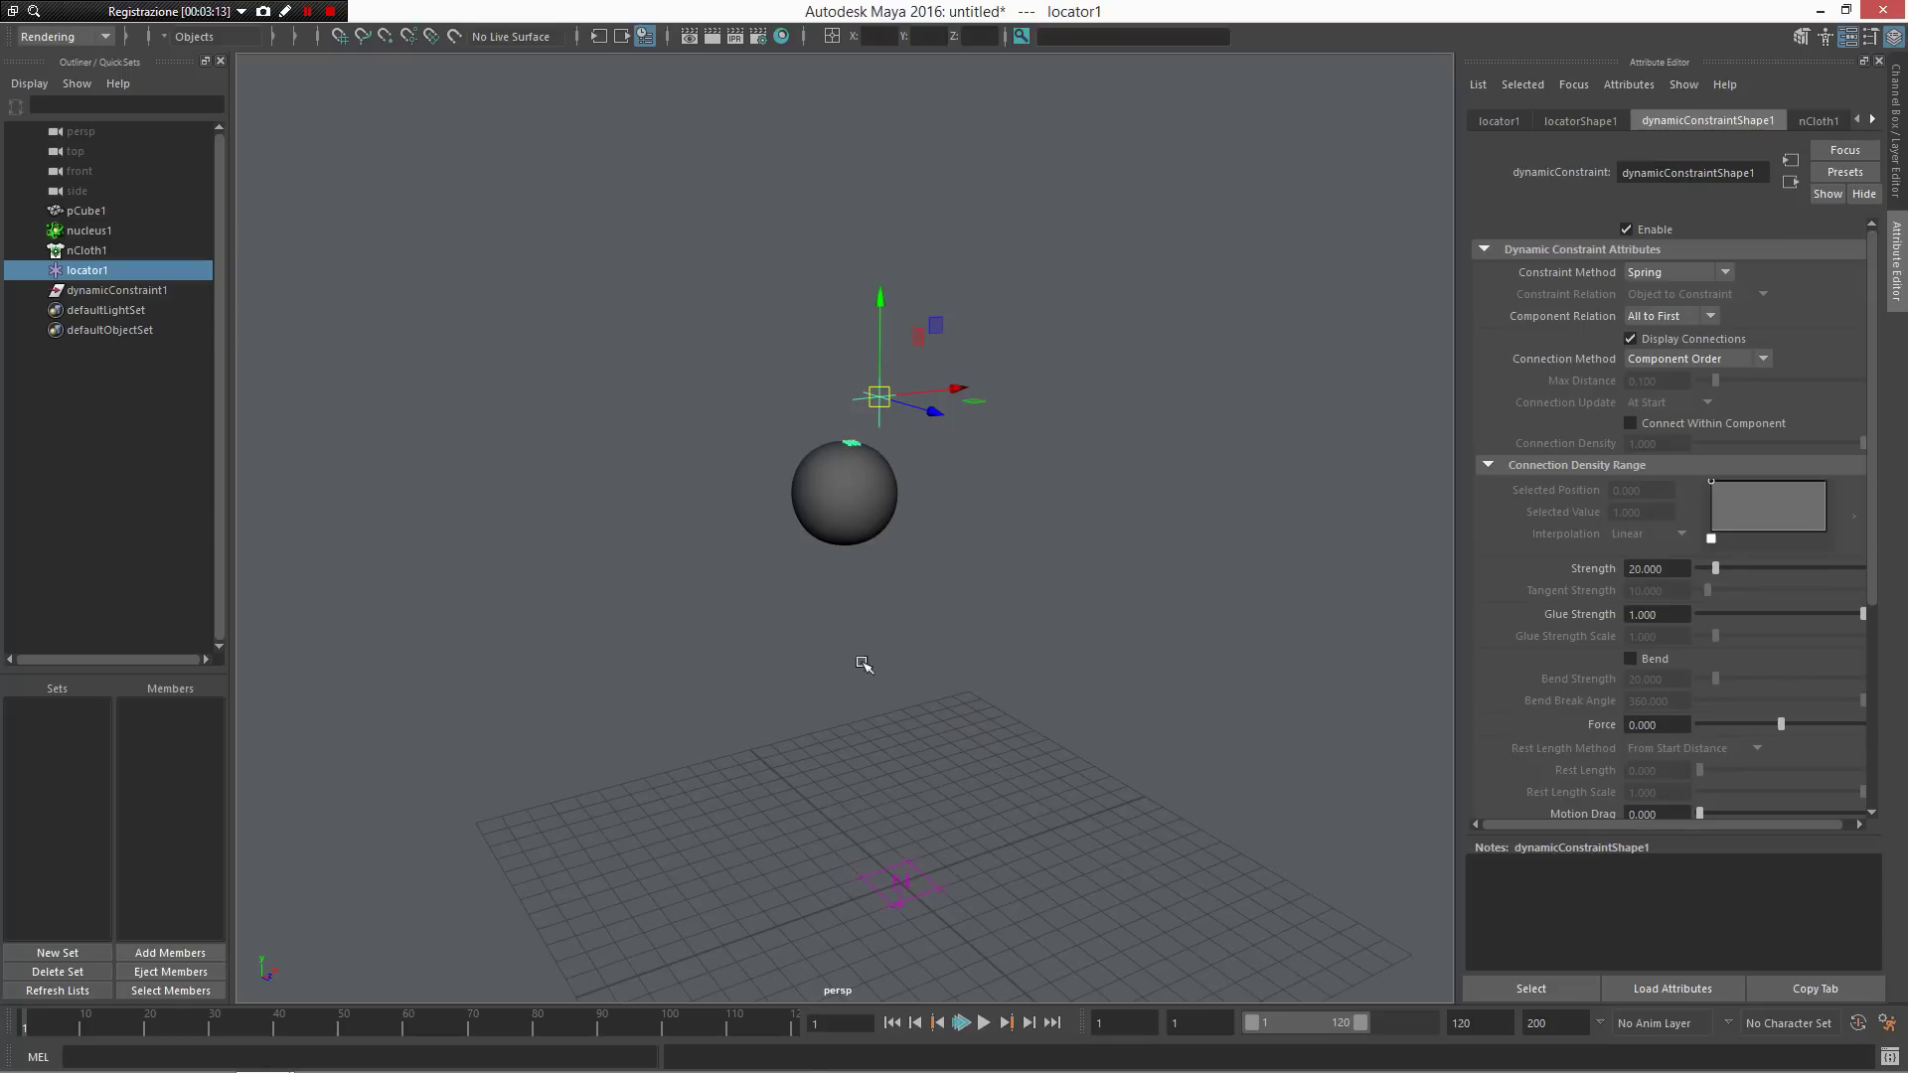
pyautogui.scroll(3, 1124, 656)
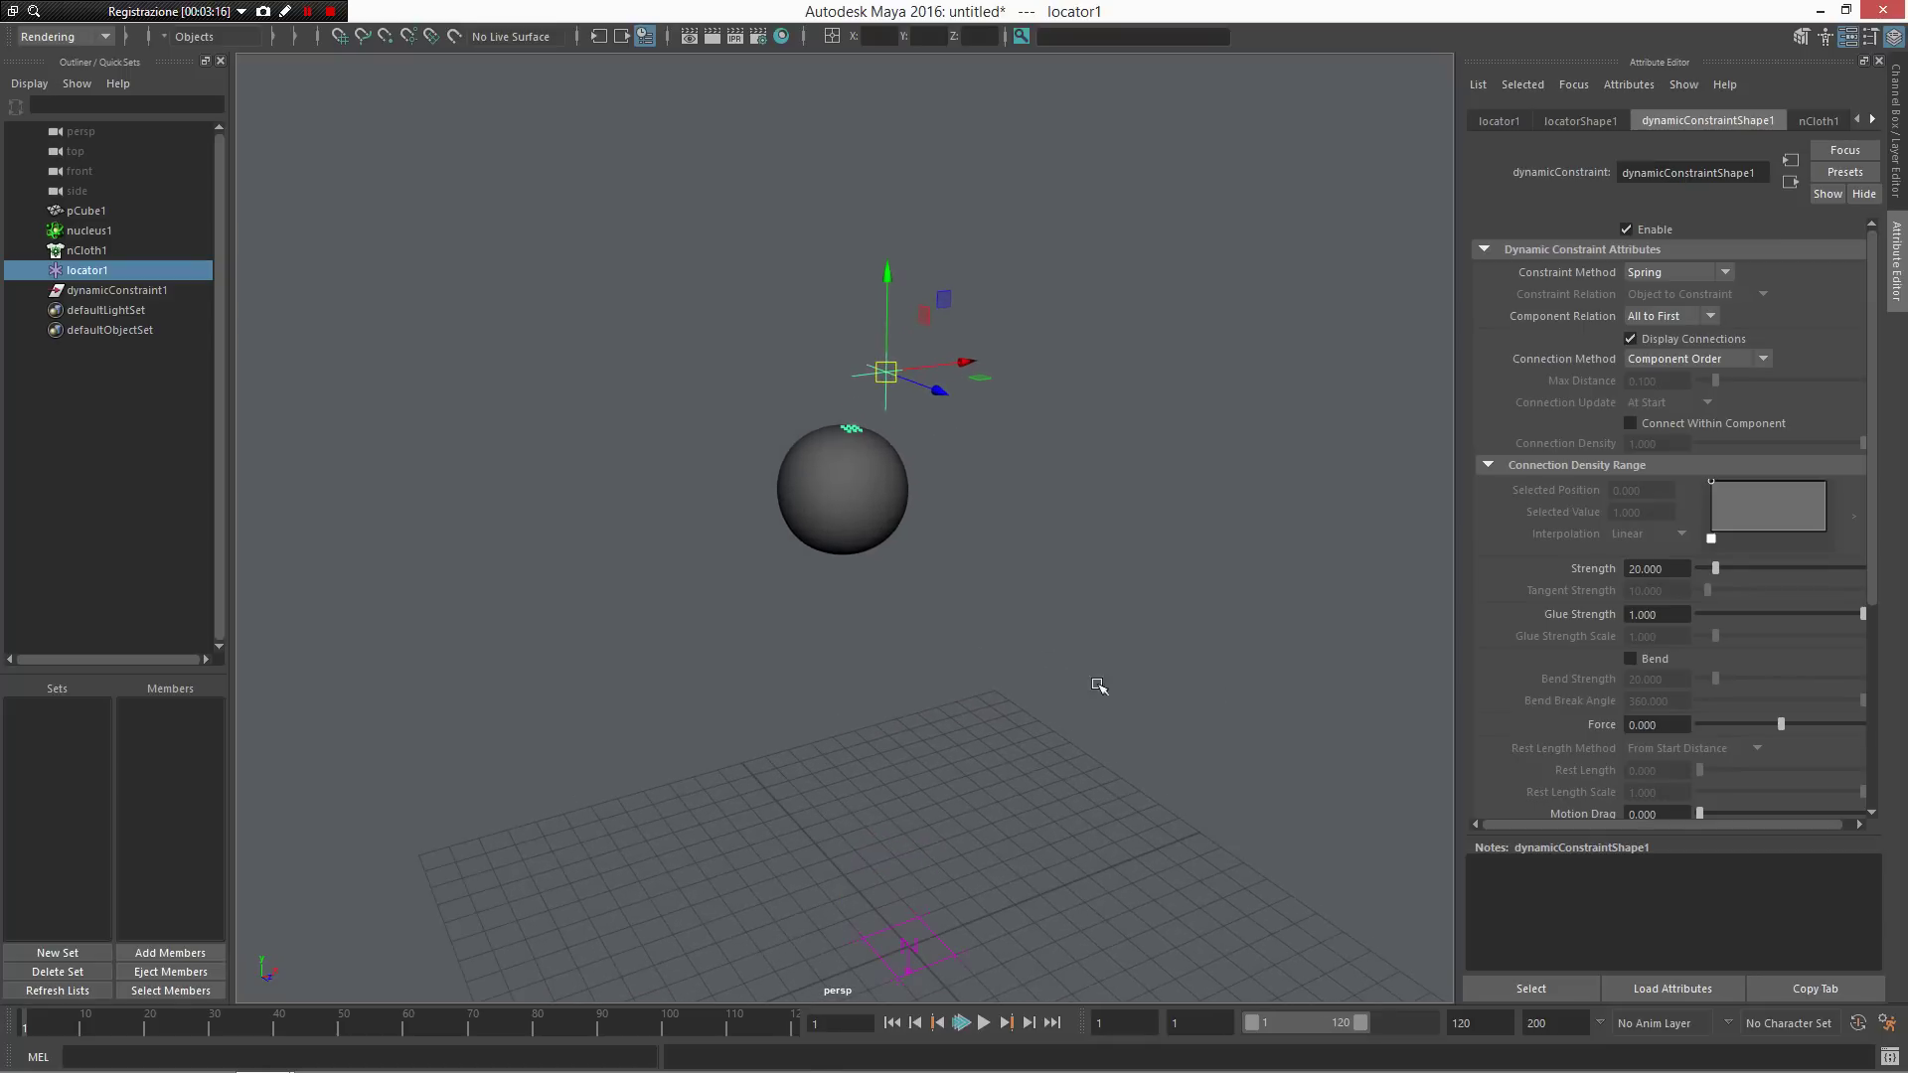
pyautogui.click(794, 497)
pyautogui.scroll(4, 847, 704)
pyautogui.keyDown('alt'); pyautogui.moveTo(847, 707); pyautogui.dragTo(1022, 600); pyautogui.keyUp('alt')
pyautogui.keyDown('alt'); pyautogui.moveTo(979, 556); pyautogui.dragTo(939, 701, button='middle'); pyautogui.keyUp('alt')
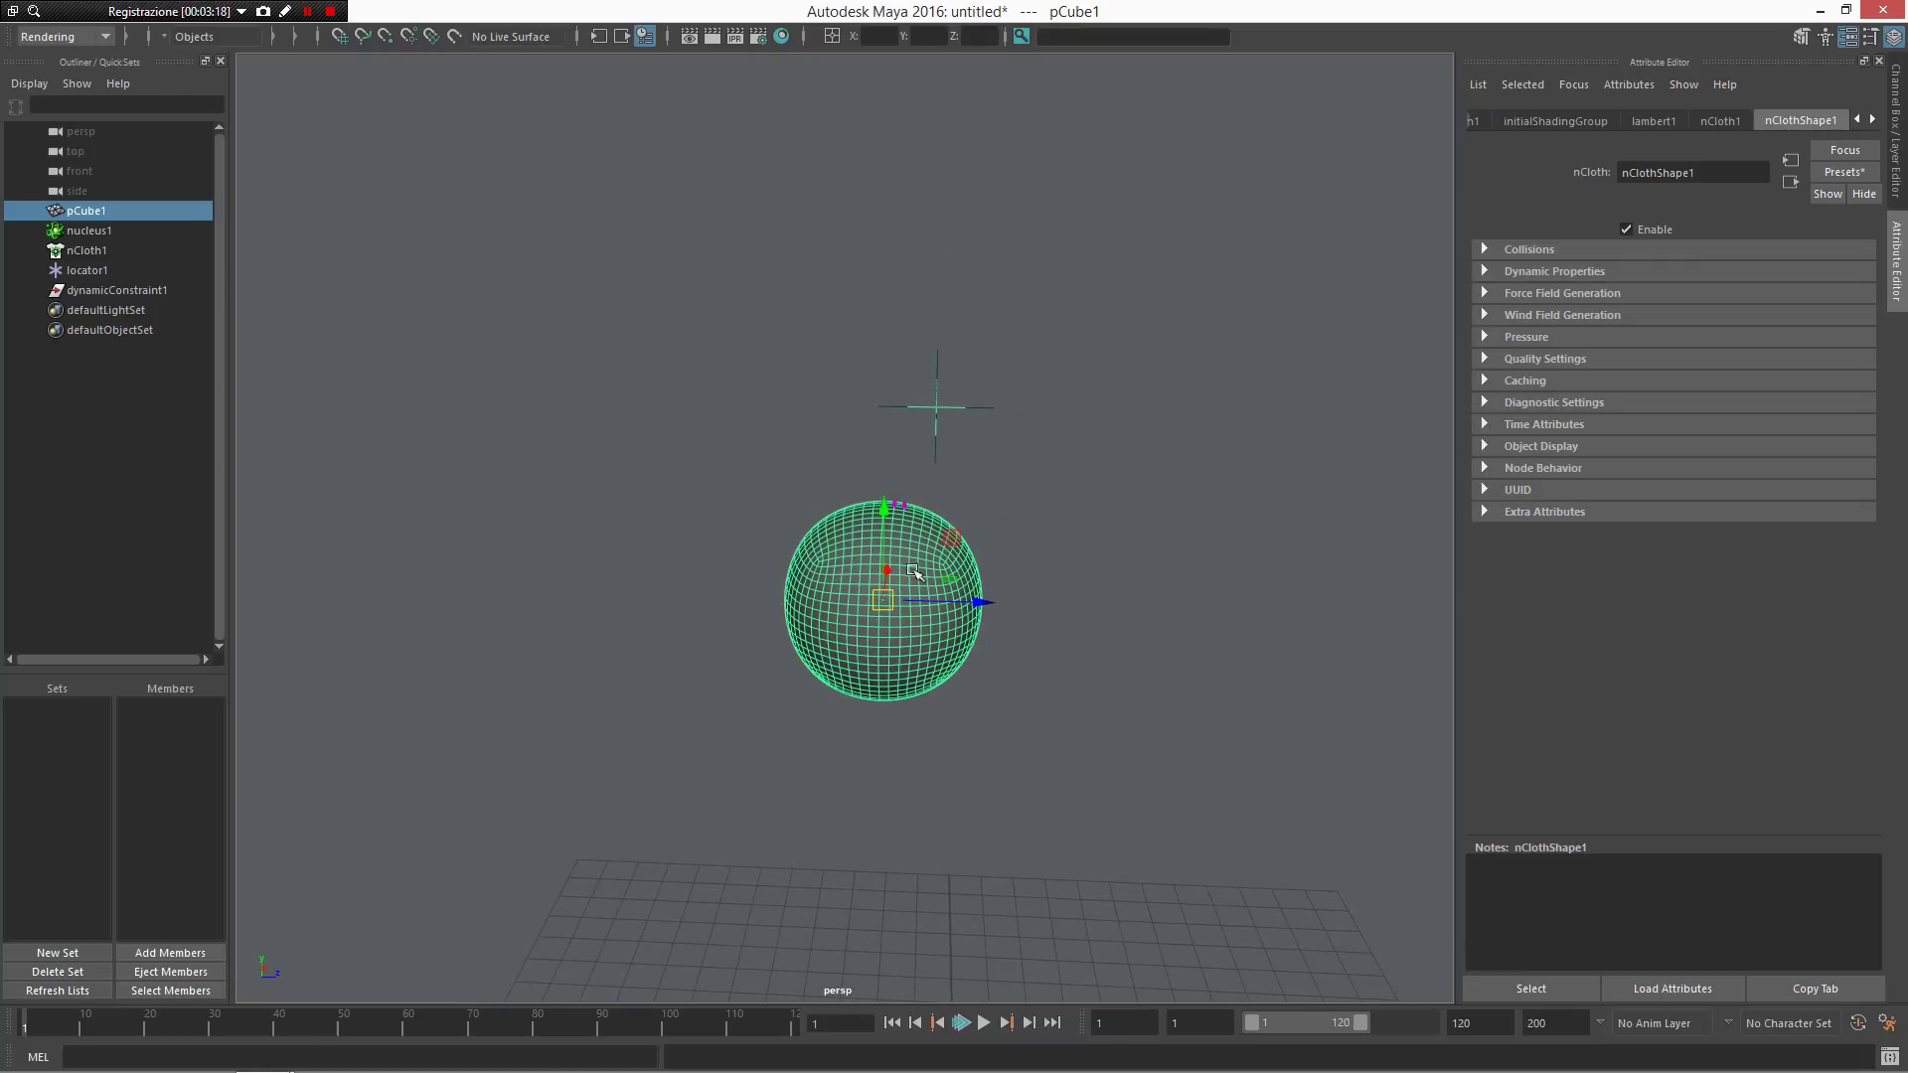
pyautogui.keyDown('alt'); pyautogui.moveTo(1000, 657); pyautogui.dragTo(893, 667); pyautogui.keyUp('alt')
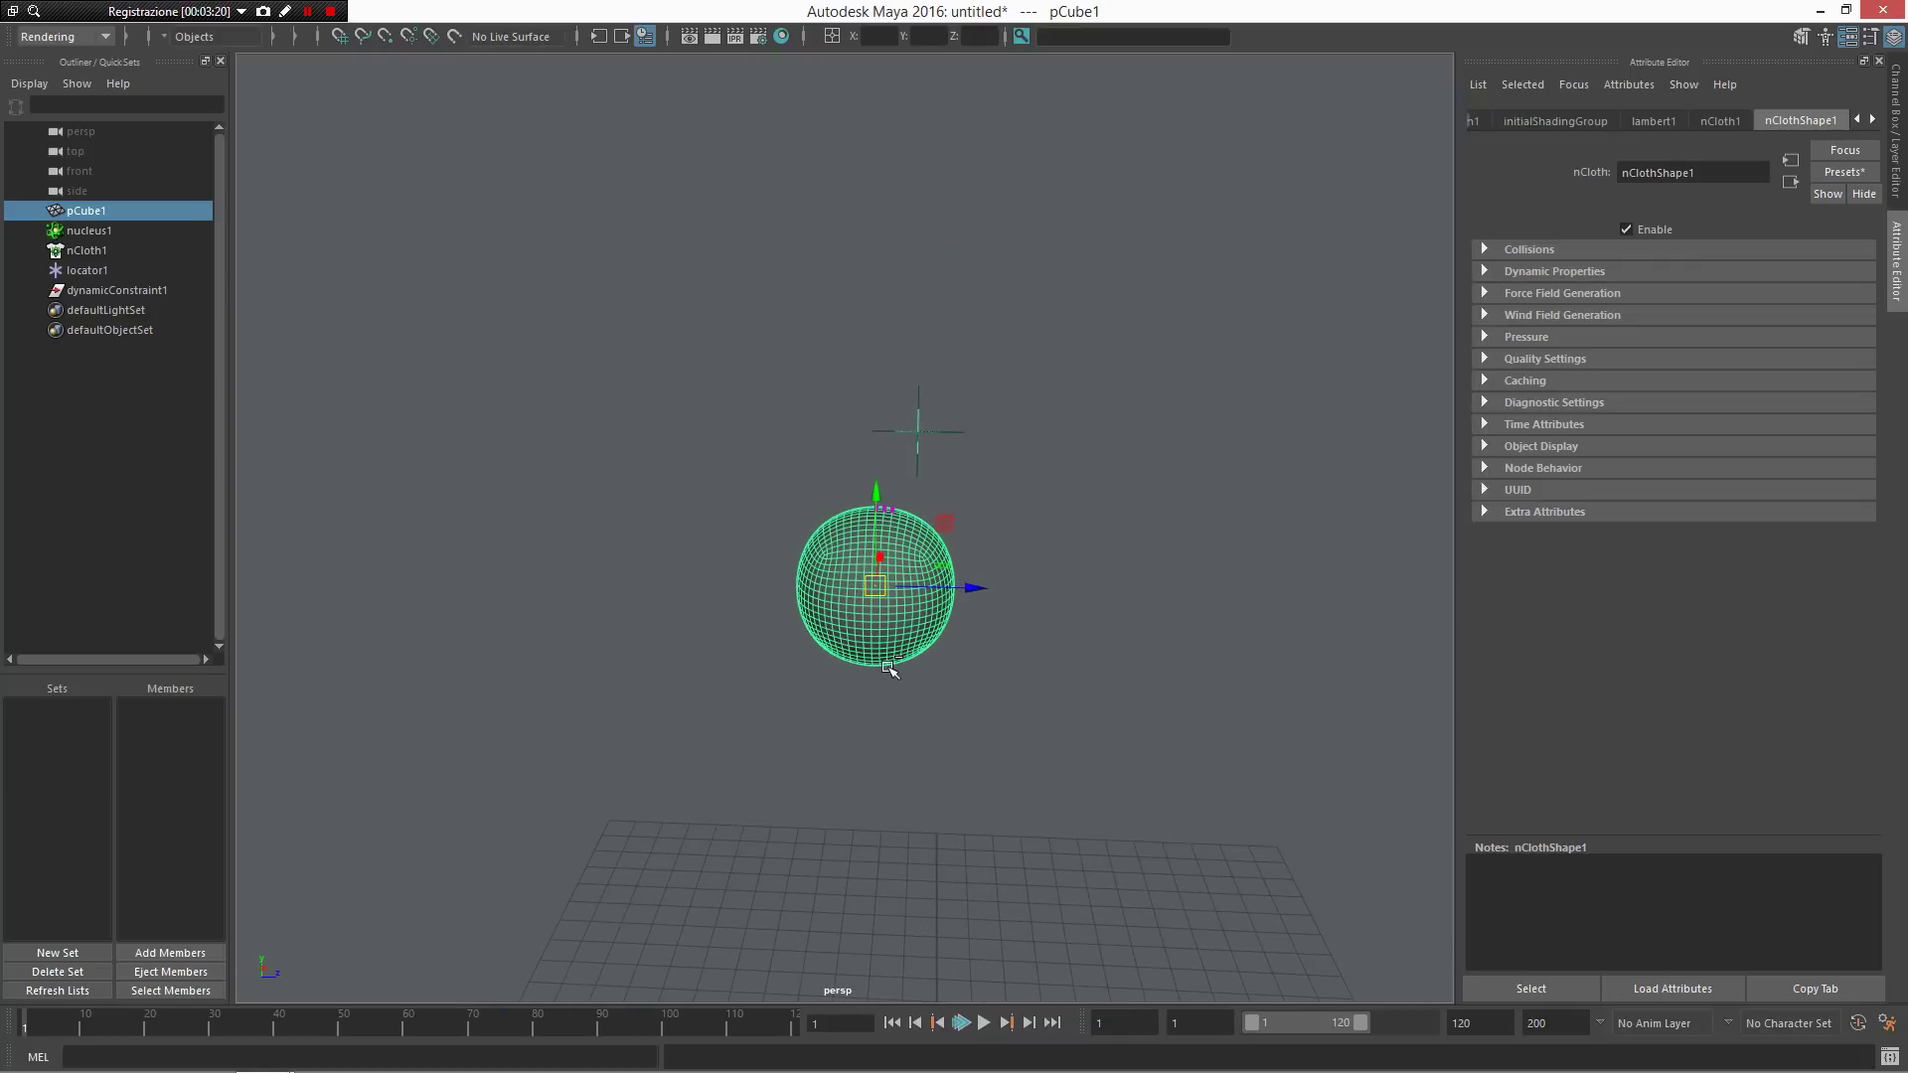
# Step: Start a new empty scene without saving the cloth test
pyautogui.hotkey('ctrl', 'm')
pyautogui.hotkey('ctrl', 'n')
pyautogui.click(973, 553)
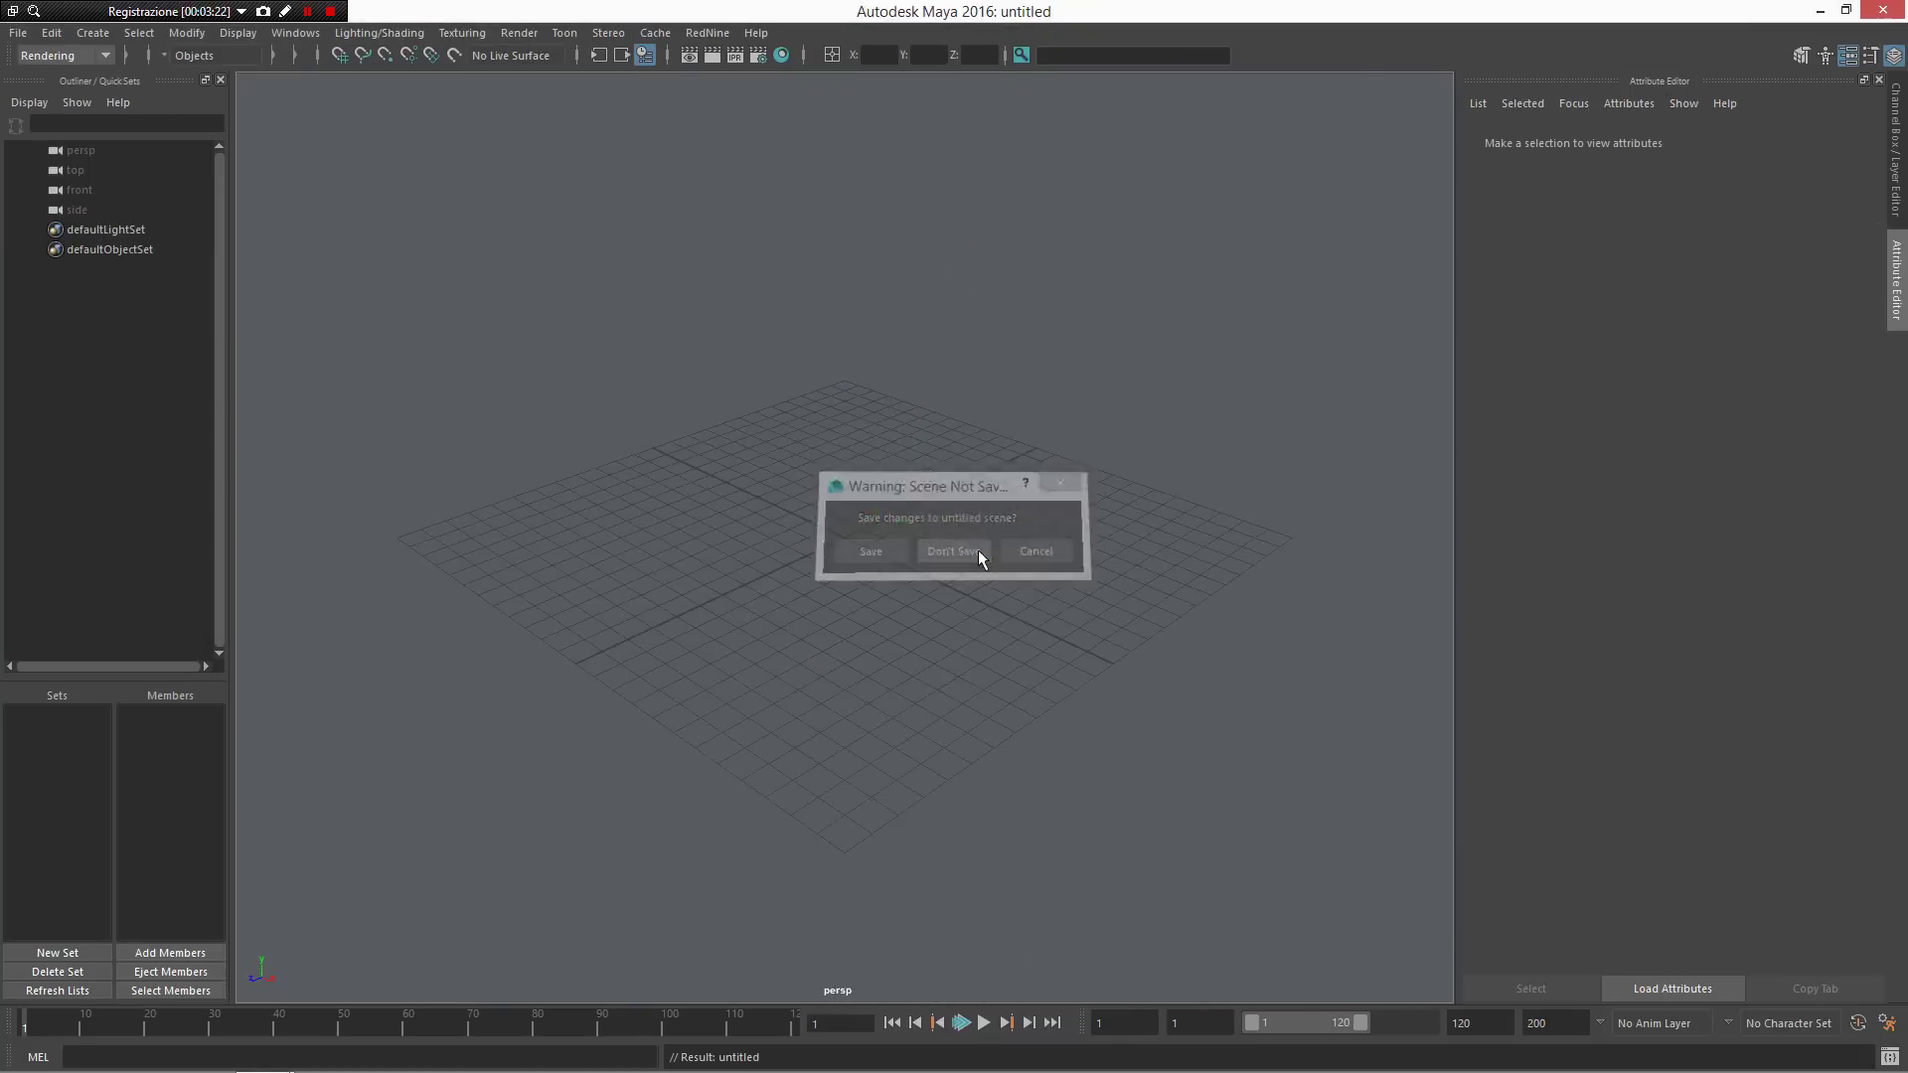
pyautogui.hotkey('ctrl', 'm')
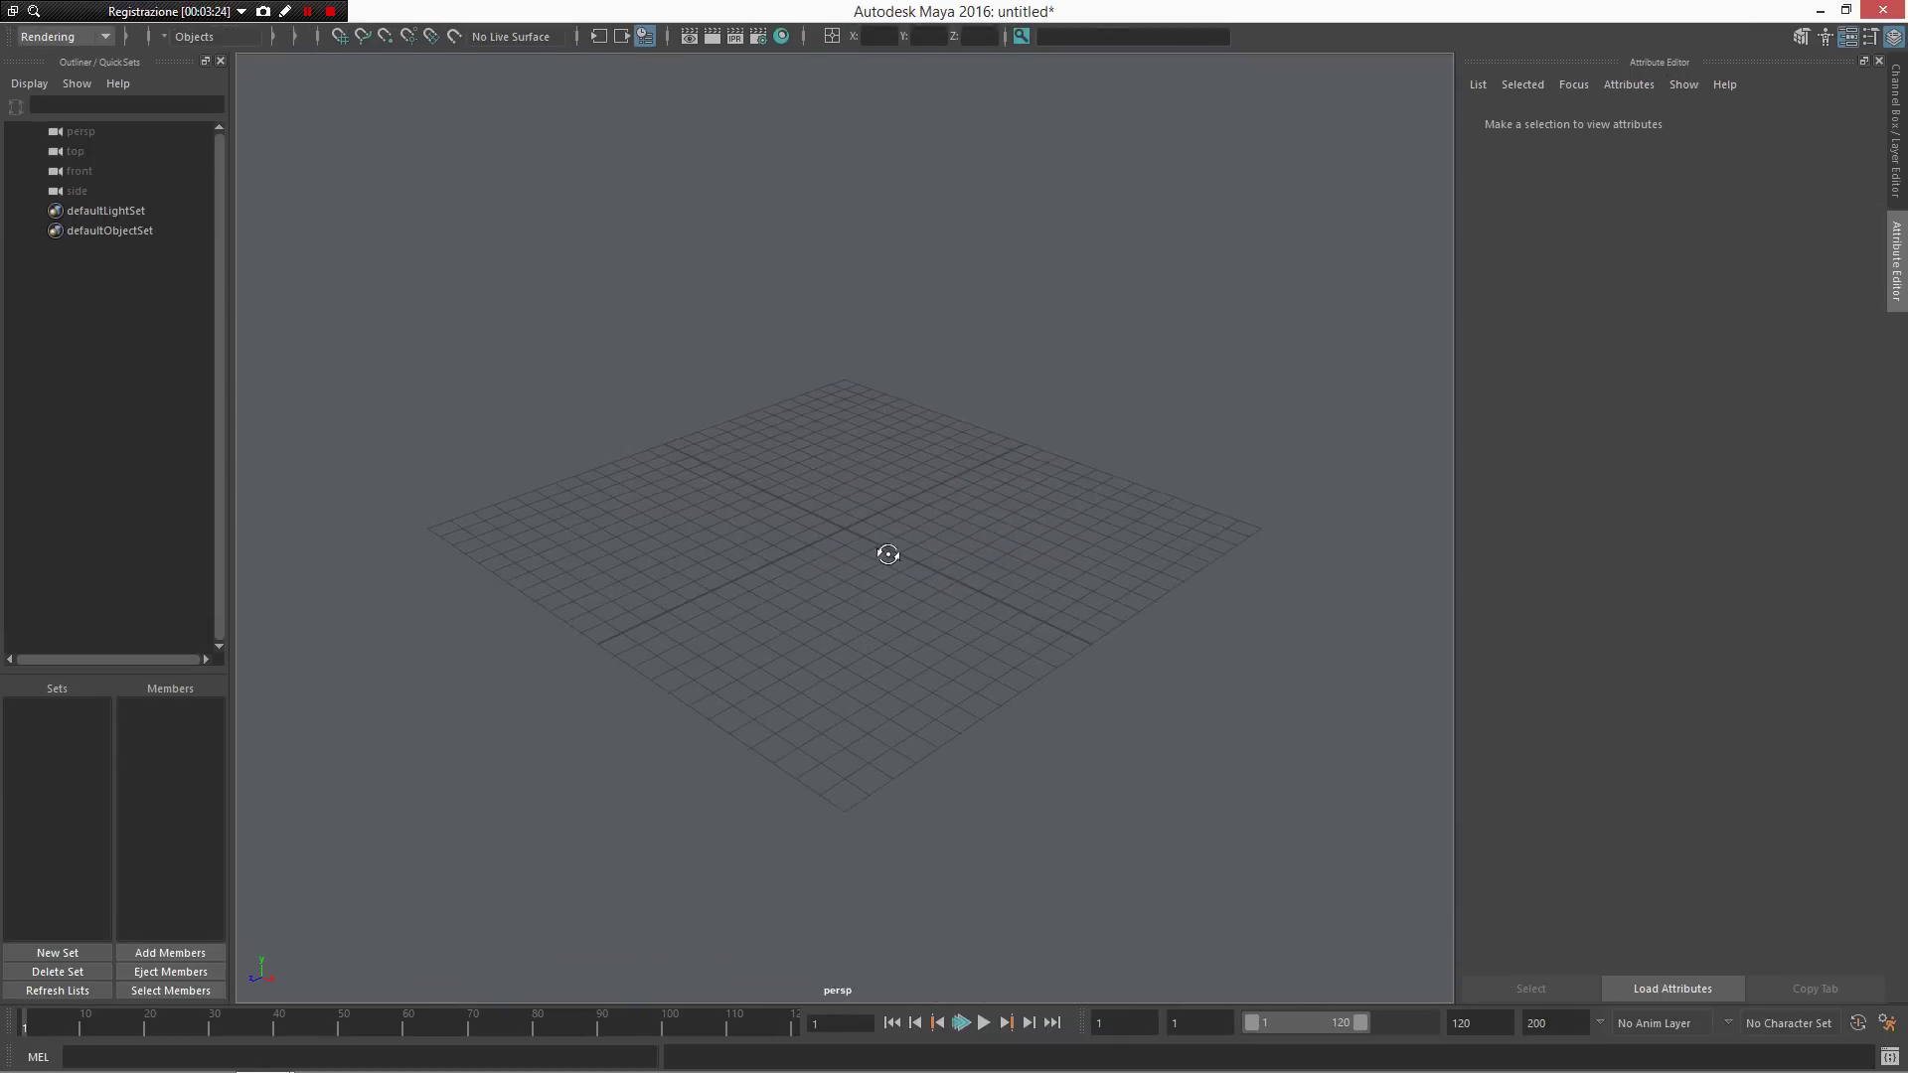
# Step: Create a polygon cube and smooth it into a sphere with 4 divisions
pyautogui.keyDown('alt'); pyautogui.moveTo(887, 554); pyautogui.dragTo(862, 554); pyautogui.keyUp('alt')
pyautogui.moveTo(849, 551)
pyautogui.keyDown('shift'); pyautogui.mouseDown(button='right')
pyautogui.moveTo(861, 481)
pyautogui.moveTo(946, 475)
pyautogui.mouseUp(button='right'); pyautogui.keyUp('shift')
pyautogui.keyDown('shift'); pyautogui.moveTo(968, 386); pyautogui.dragTo(874, 358, button='right'); pyautogui.keyUp('shift')
pyautogui.moveTo(1175, 553); pyautogui.dragTo(1200, 556)
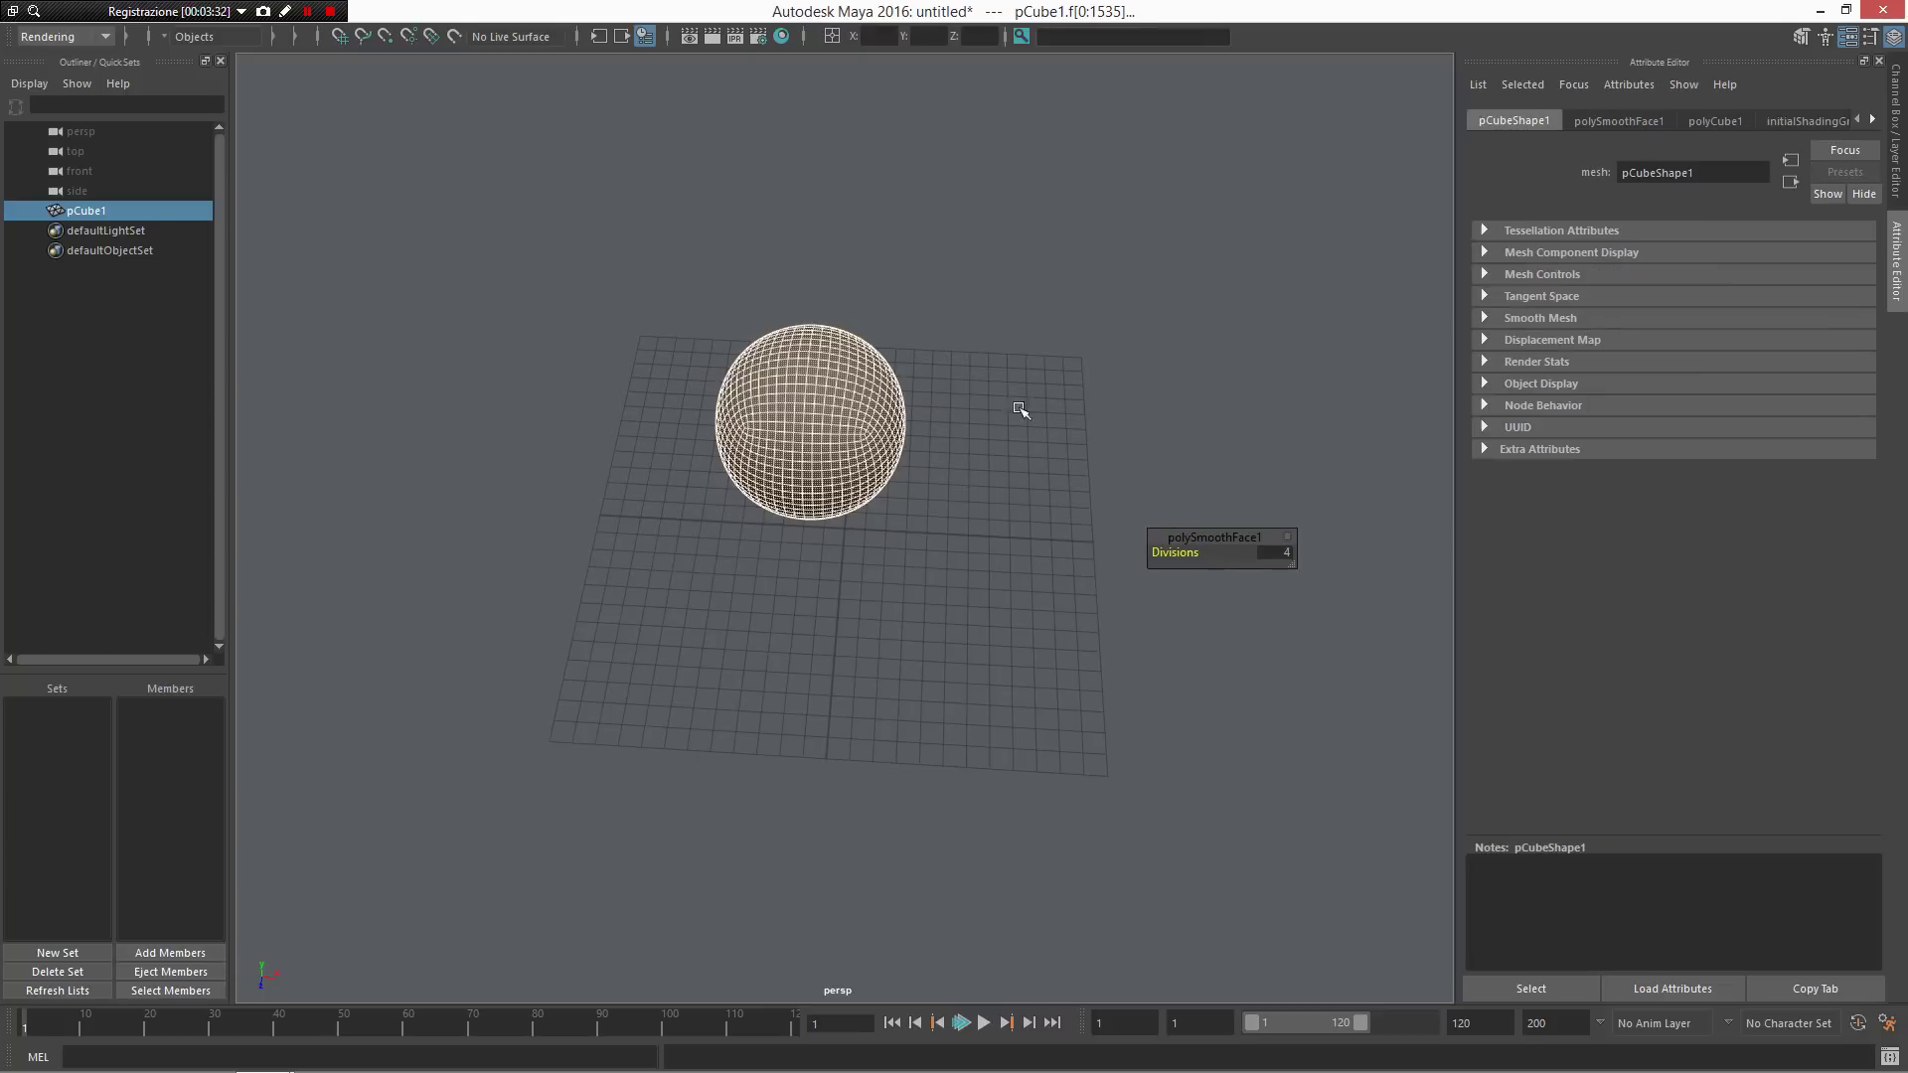
# Step: Return to object mode and raise the sphere straight up, well above the grid
pyautogui.keyDown('alt'); pyautogui.moveTo(1017, 405); pyautogui.dragTo(984, 320); pyautogui.keyUp('alt')
pyautogui.press('w')
pyautogui.moveTo(893, 360); pyautogui.dragTo(964, 331, button='right')
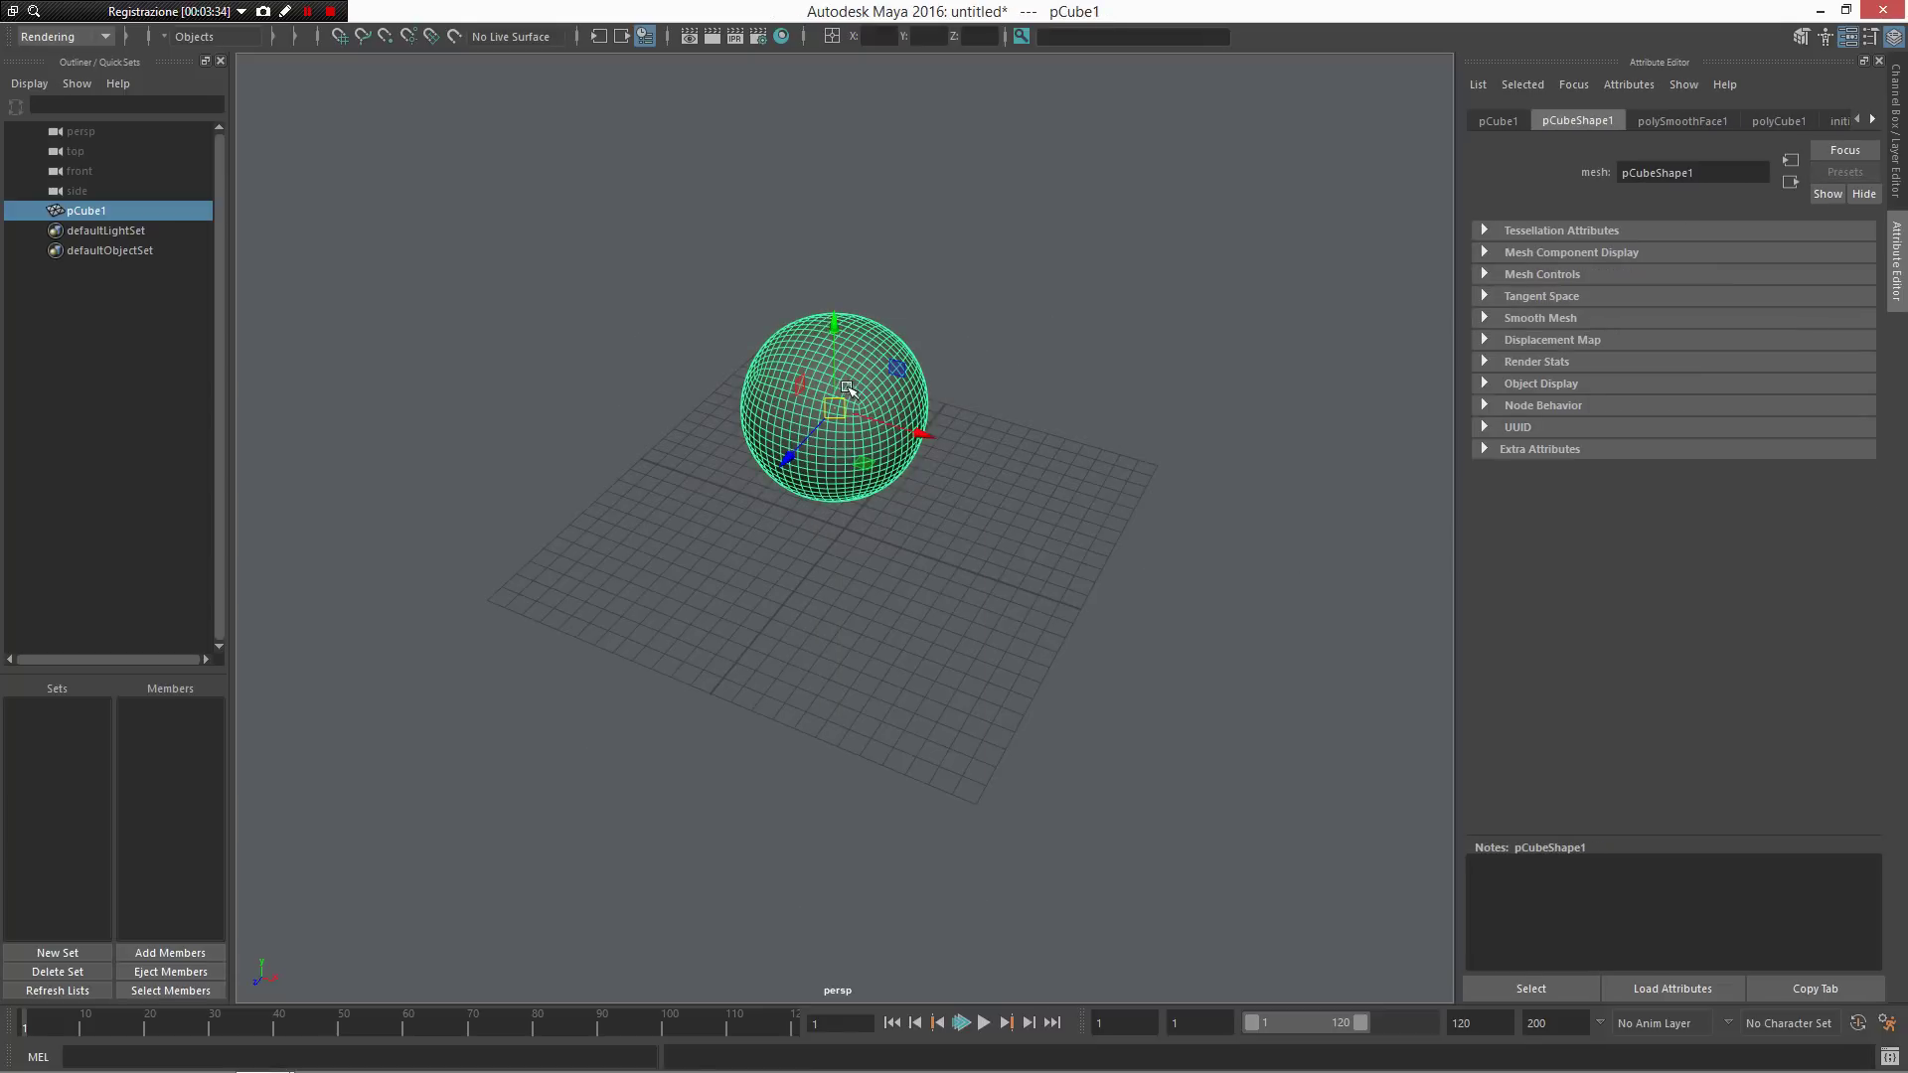
pyautogui.moveTo(836, 321); pyautogui.dragTo(844, 50)
pyautogui.keyDown('alt'); pyautogui.moveTo(1113, 219); pyautogui.dragTo(845, 238, button='right'); pyautogui.keyUp('alt')
pyautogui.keyDown('alt'); pyautogui.moveTo(845, 239); pyautogui.dragTo(935, 387, button='middle'); pyautogui.keyUp('alt')
pyautogui.moveTo(931, 423); pyautogui.dragTo(928, 254)
pyautogui.keyDown('alt'); pyautogui.moveTo(971, 175); pyautogui.dragTo(968, 92); pyautogui.keyUp('alt')
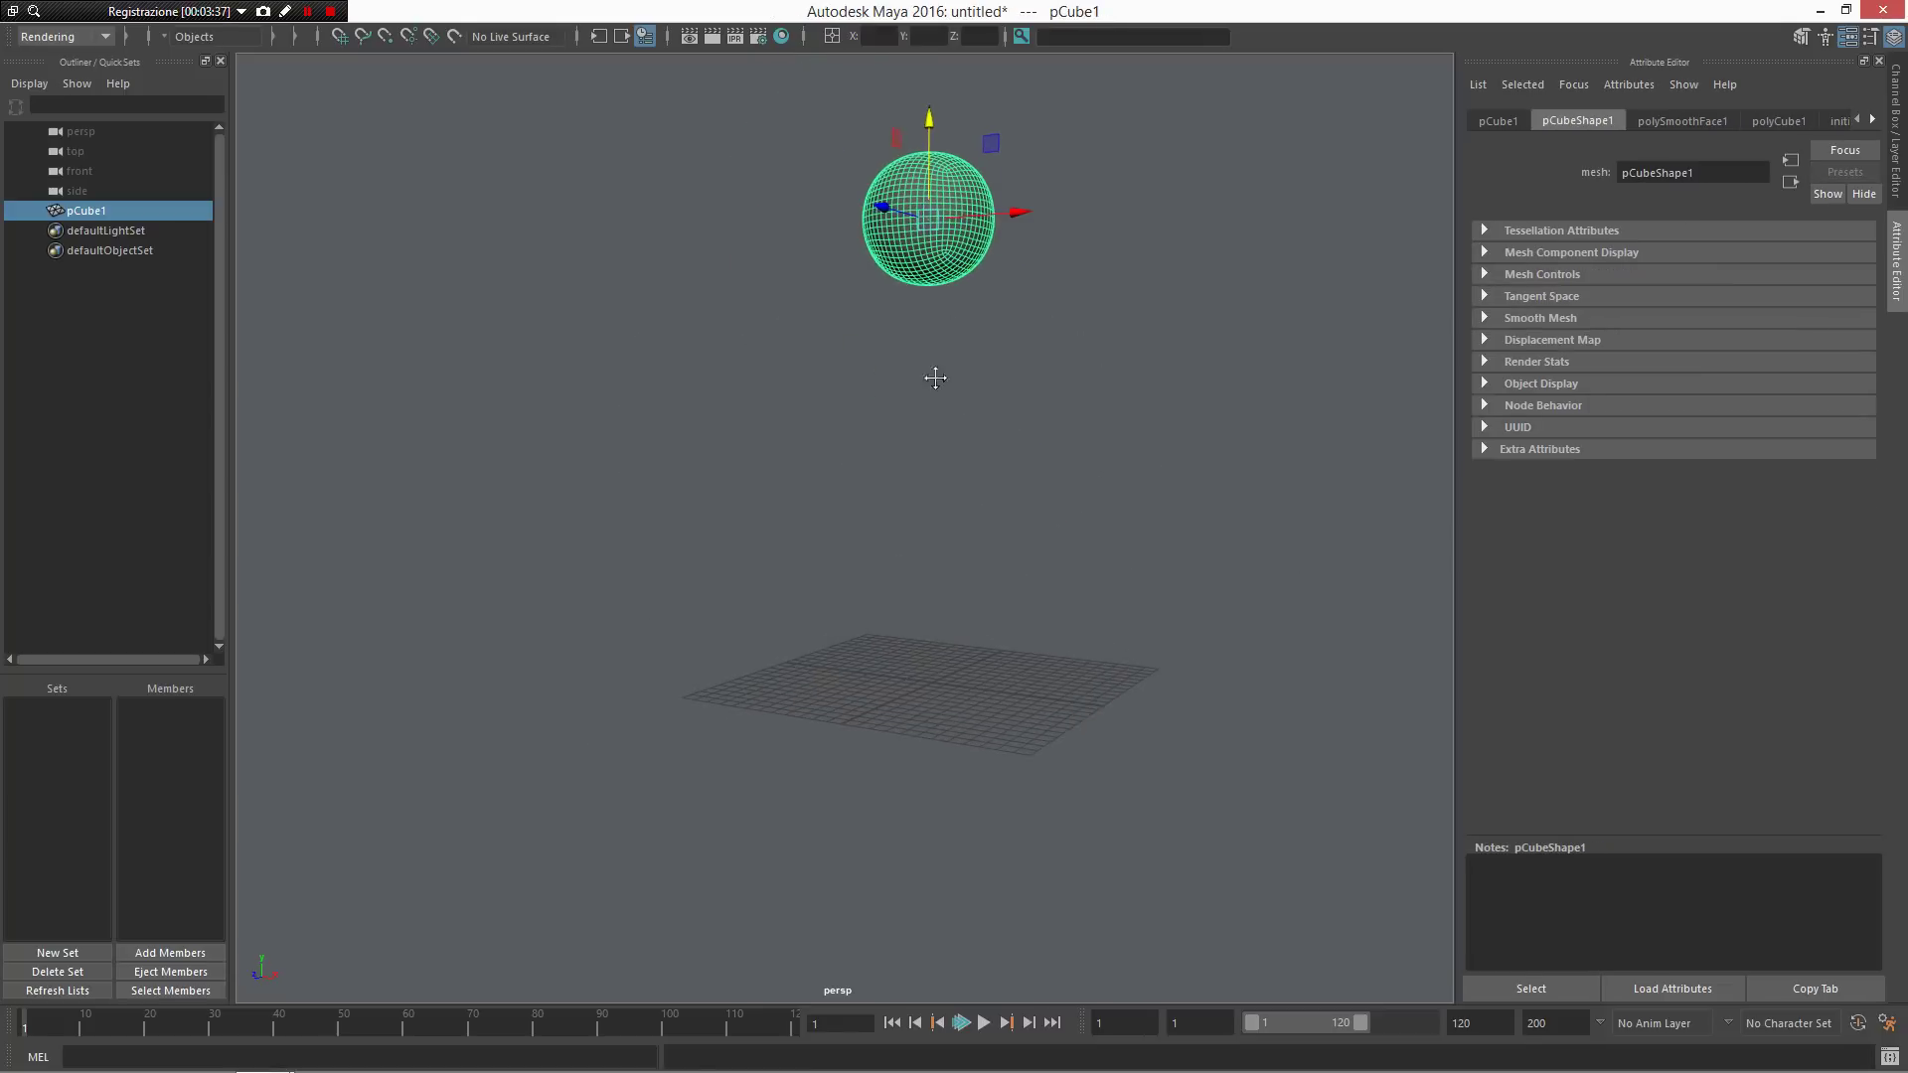
pyautogui.keyDown('alt'); pyautogui.moveTo(934, 375); pyautogui.dragTo(878, 517, button='middle'); pyautogui.keyUp('alt')
pyautogui.keyDown('alt'); pyautogui.moveTo(880, 359); pyautogui.dragTo(962, 427); pyautogui.keyUp('alt')
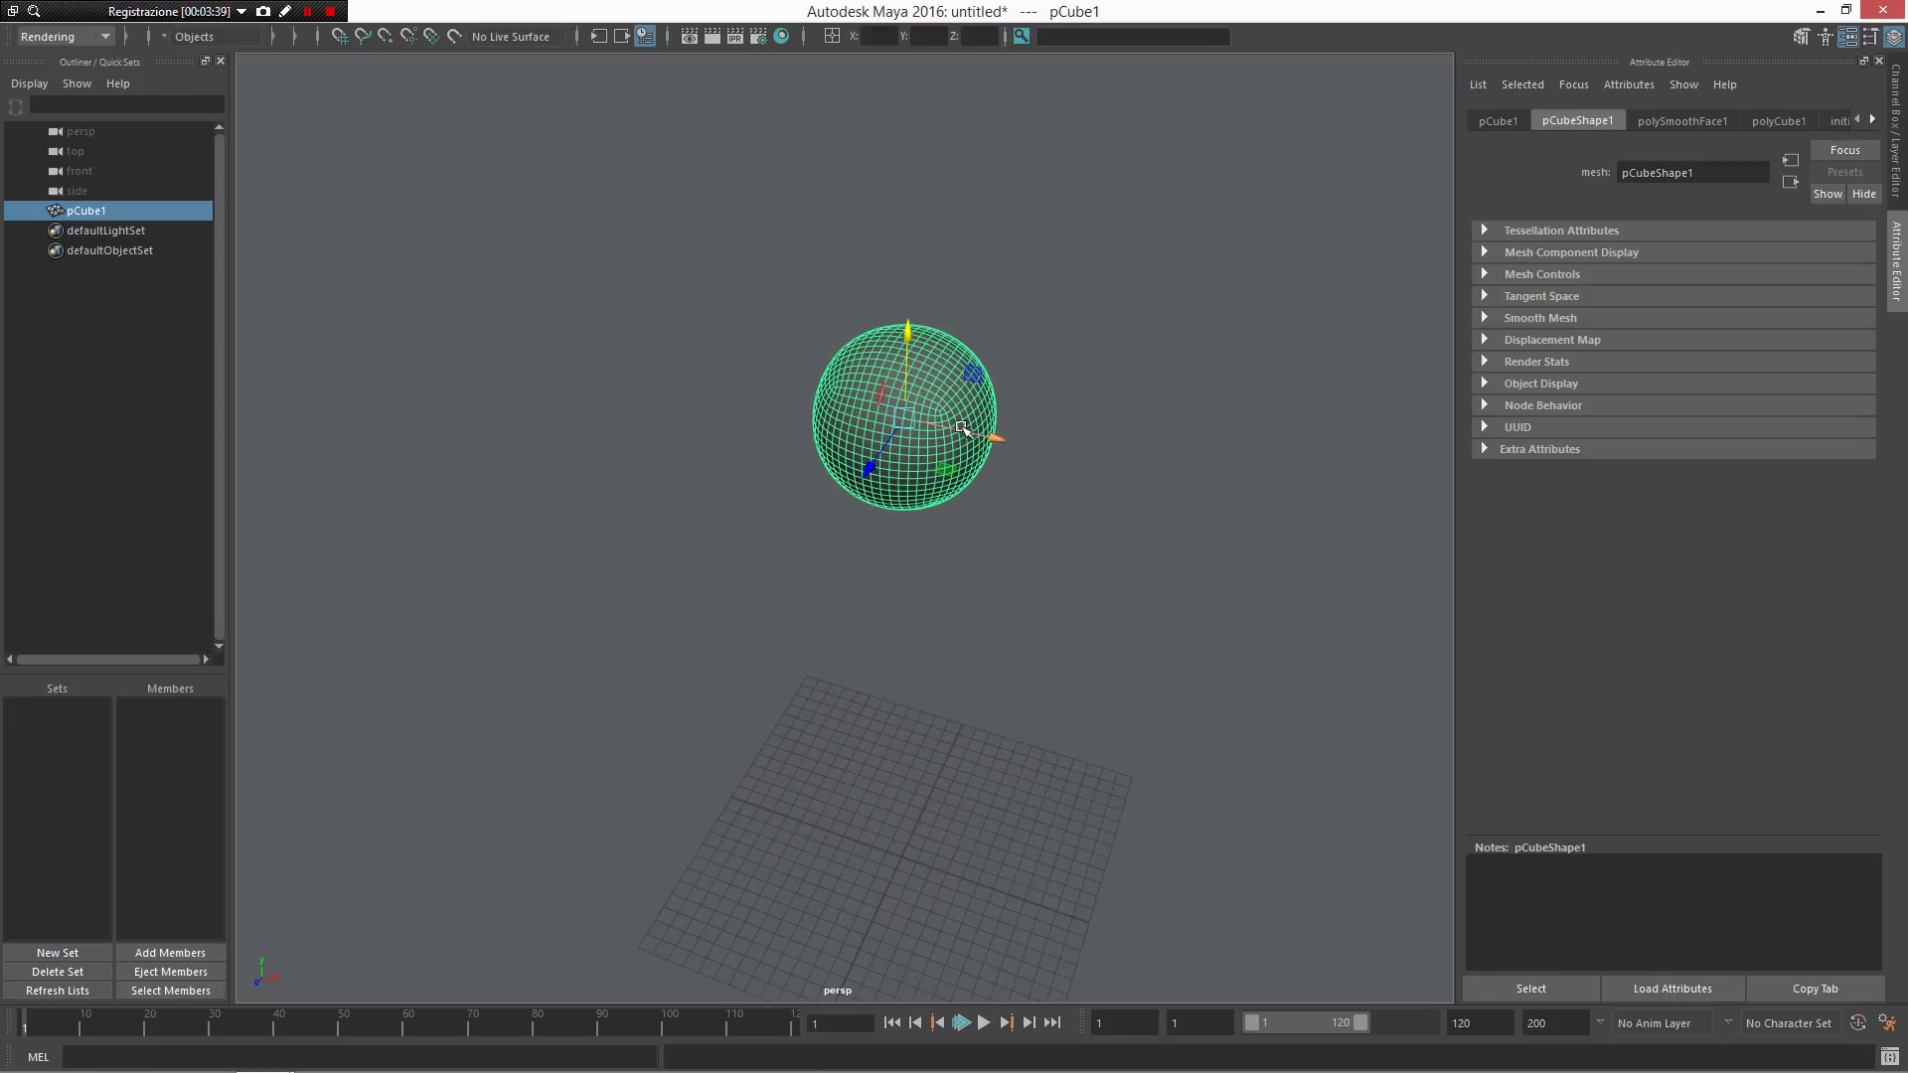
# Step: Fill the sphere with particles using a new solver, resolution 25, full particle density and close packing
pyautogui.keyDown('shift'); pyautogui.rightClick(920, 409); pyautogui.keyUp('shift')
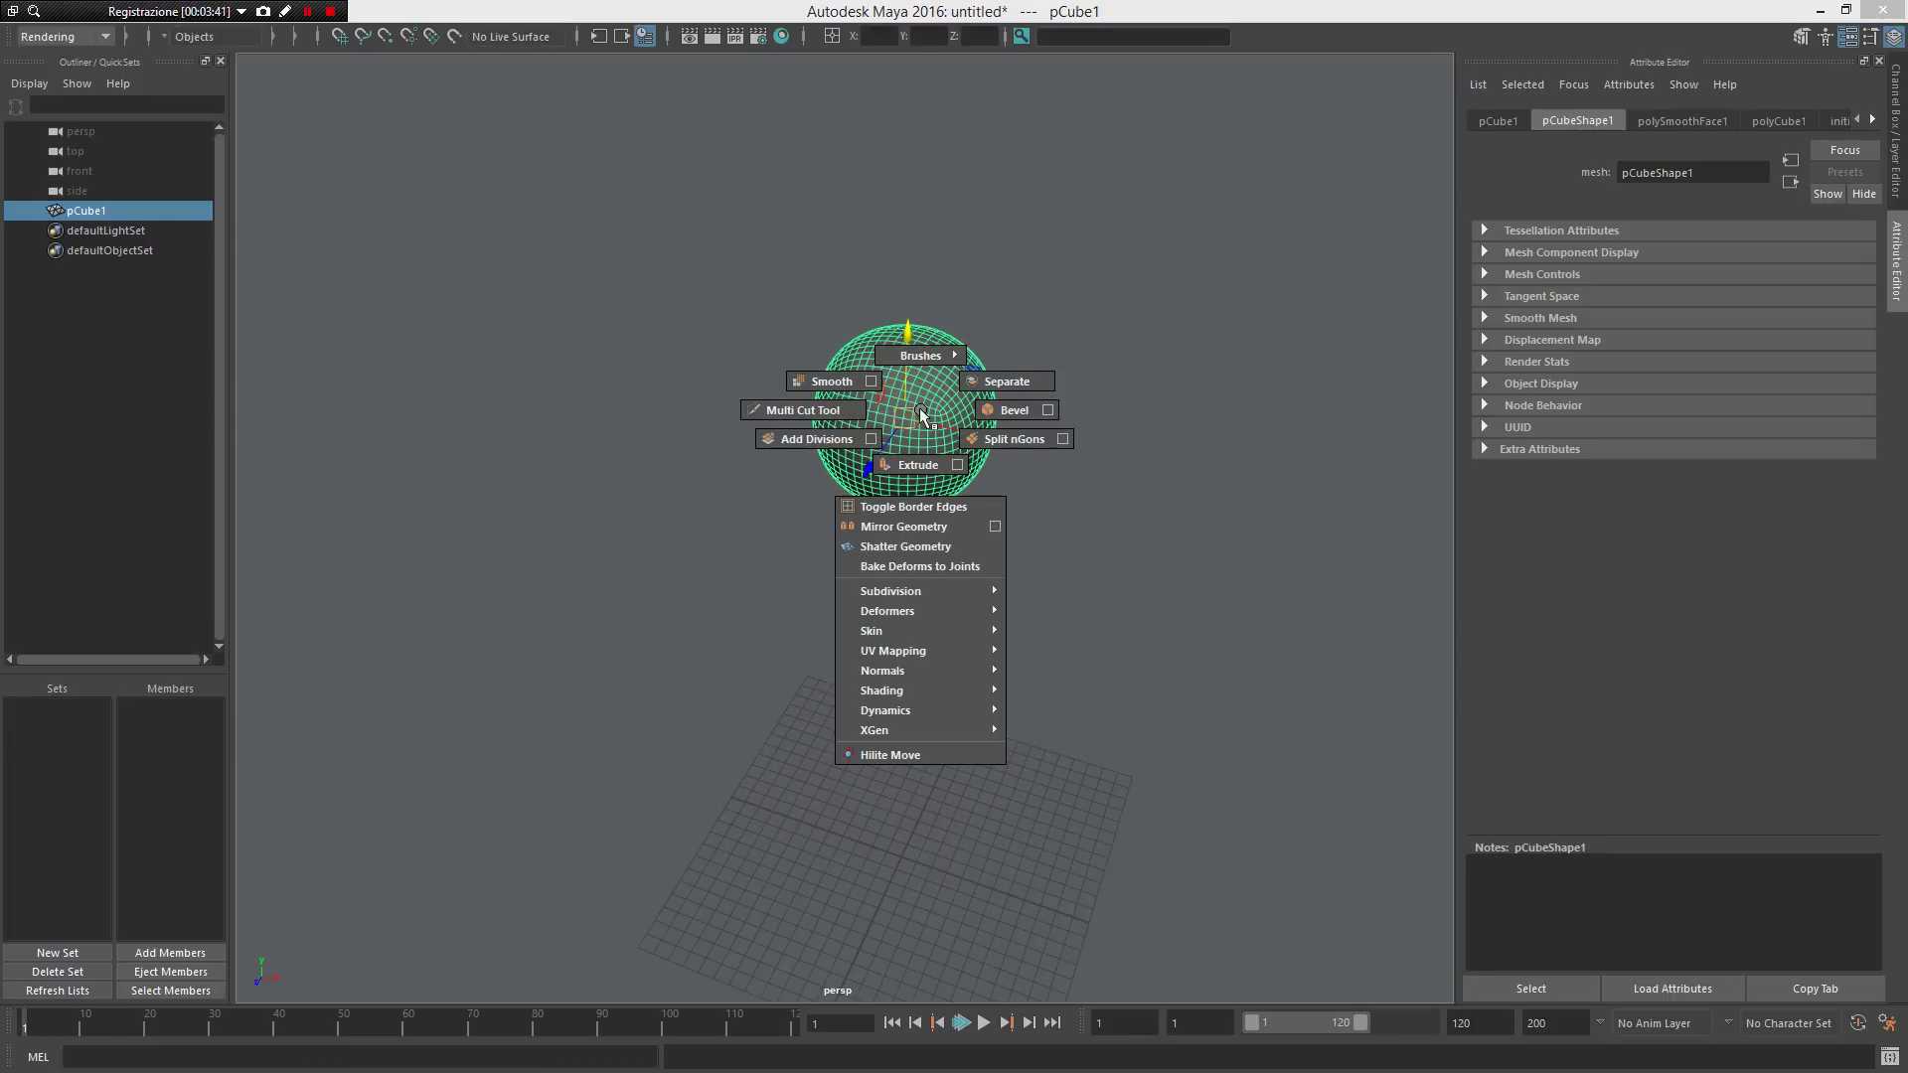
pyautogui.moveTo(923, 607)
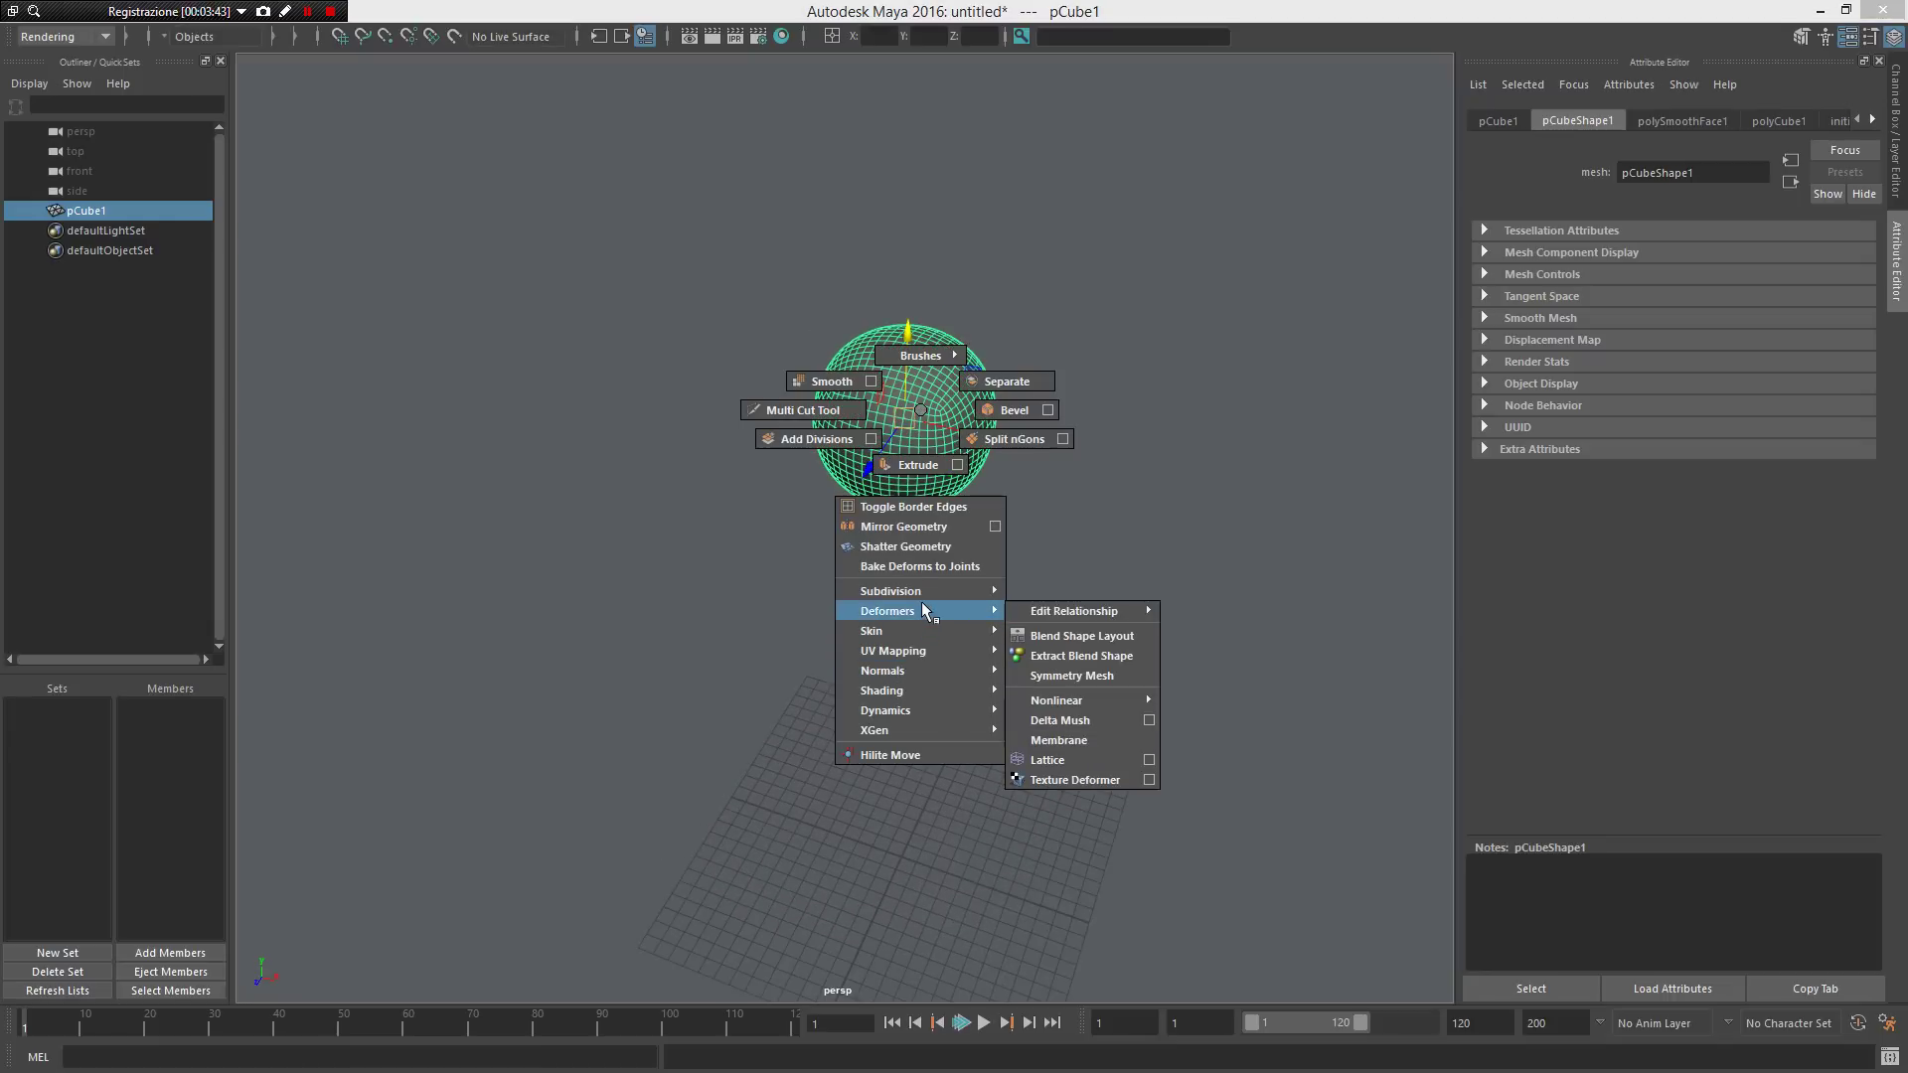
pyautogui.moveTo(921, 711)
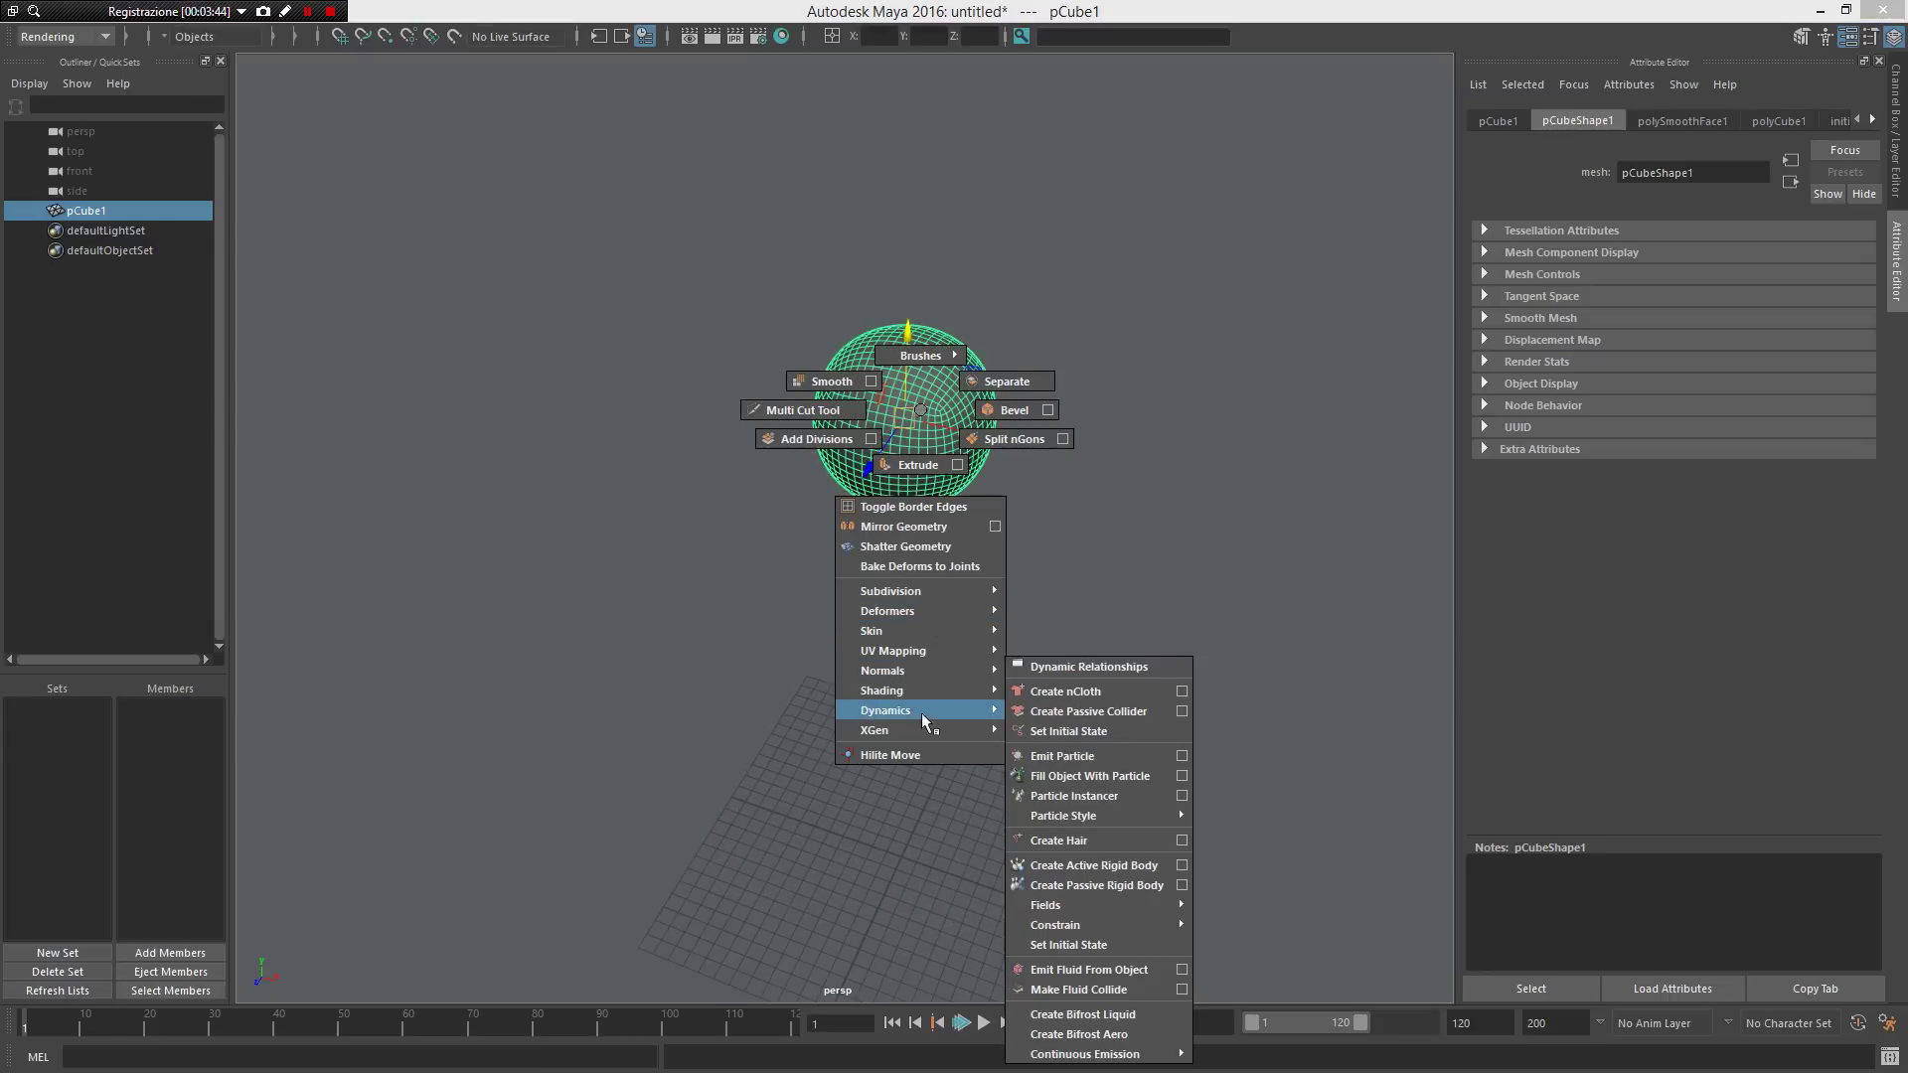
pyautogui.click(1183, 775)
pyautogui.moveTo(958, 389); pyautogui.dragTo(529, 367)
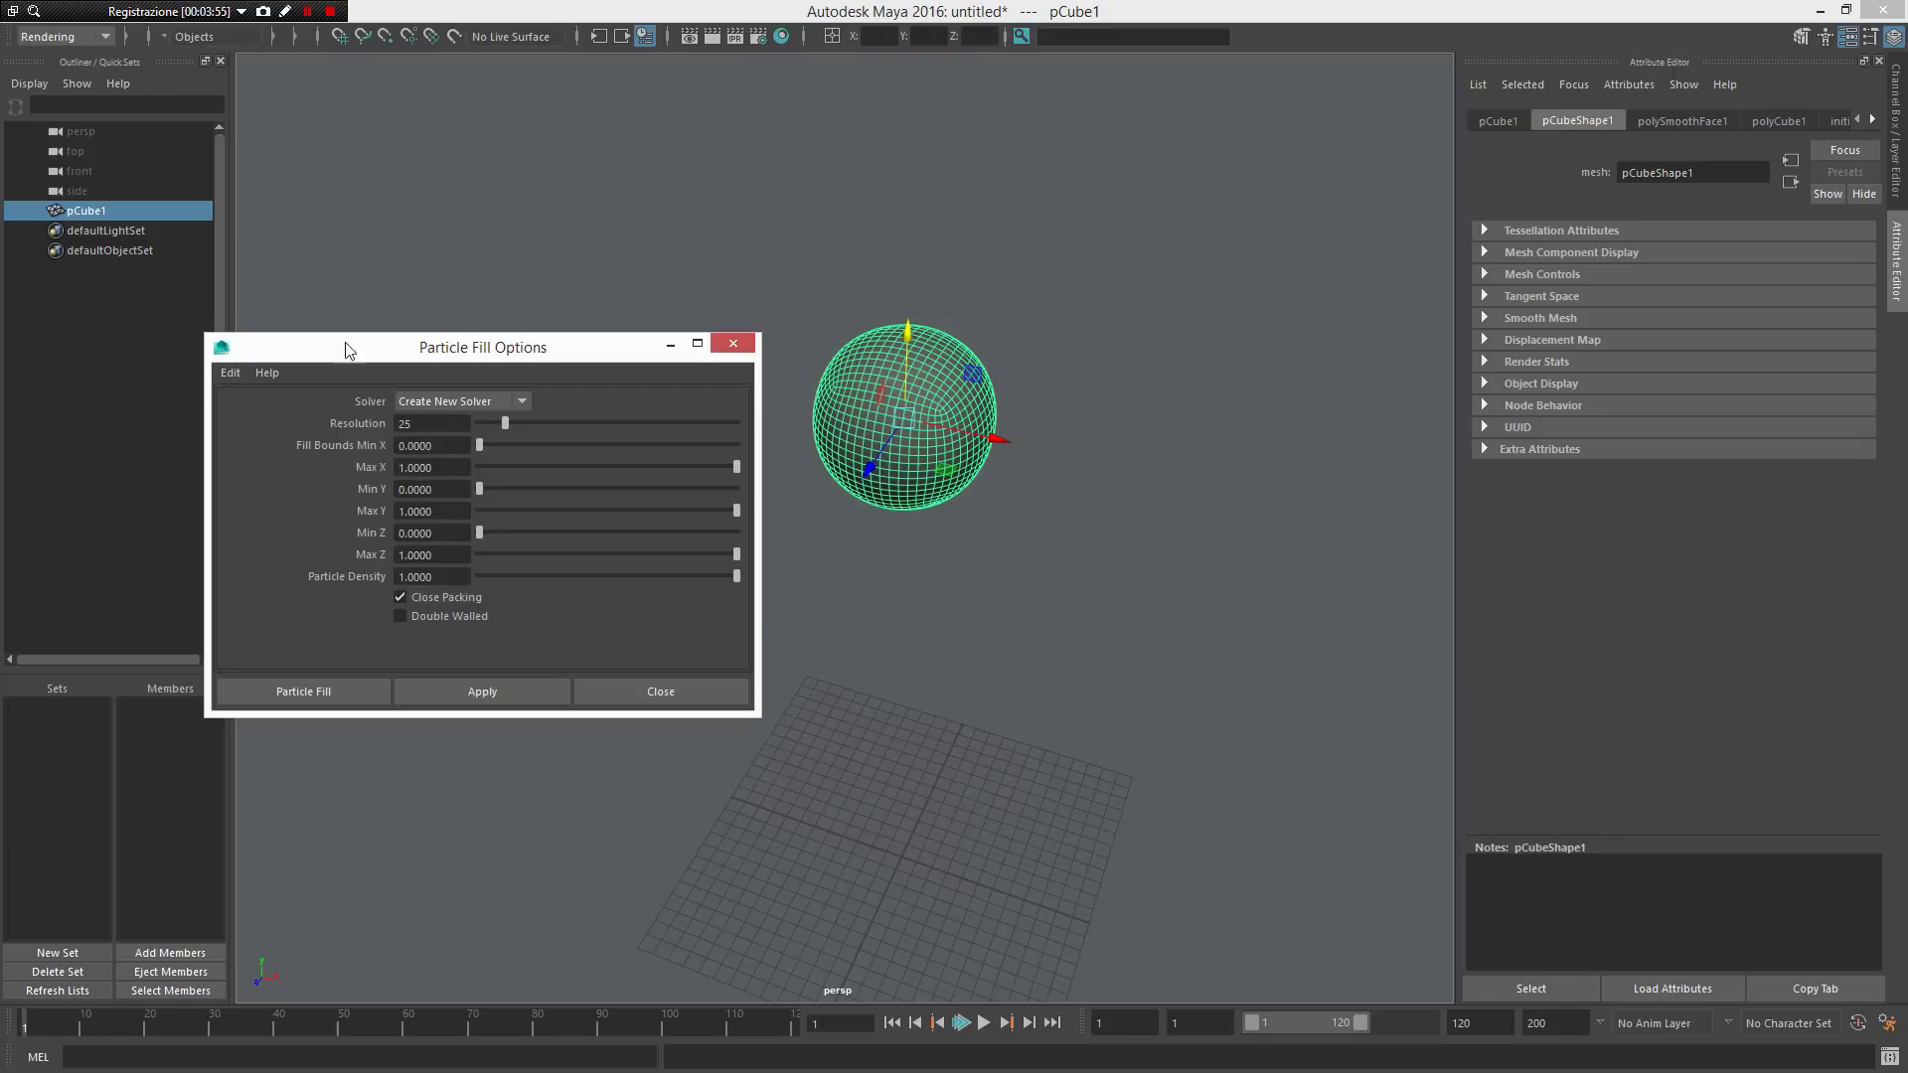
pyautogui.click(529, 695)
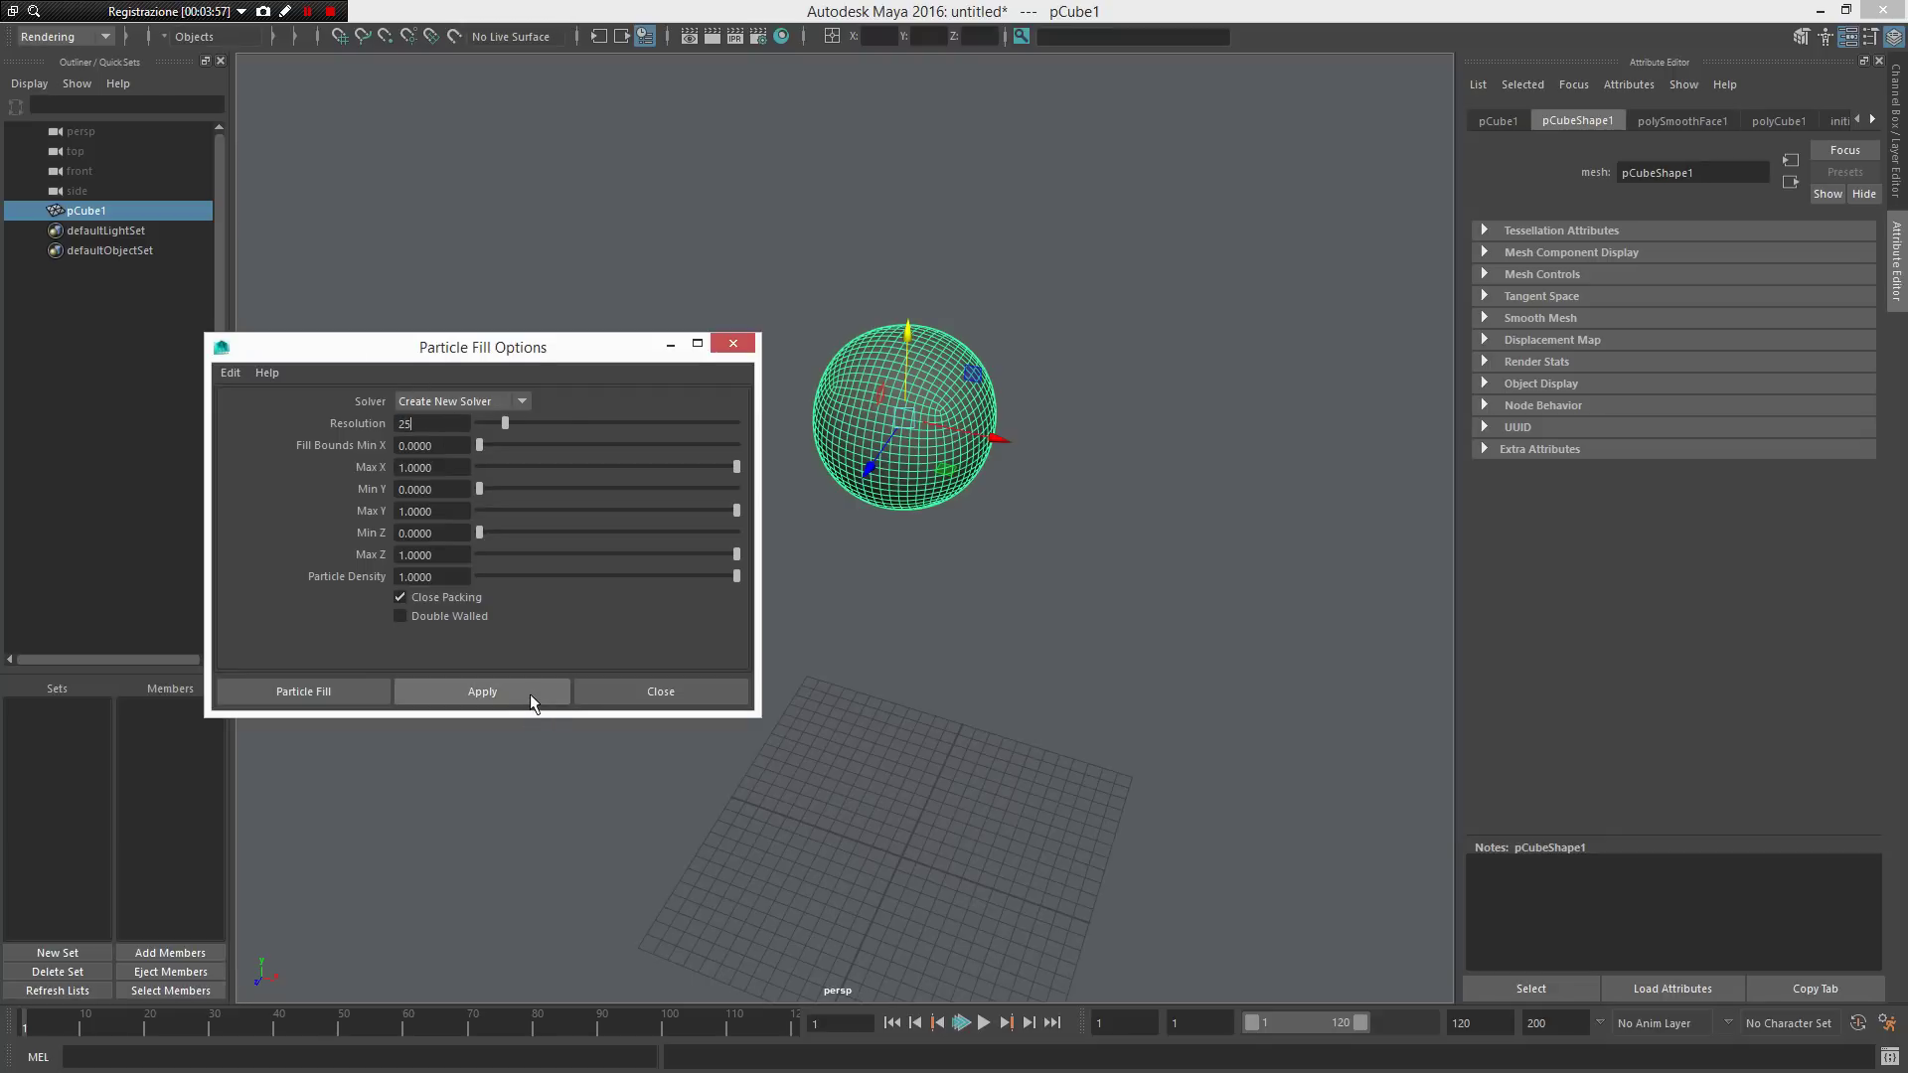
pyautogui.click(695, 690)
pyautogui.keyDown('alt'); pyautogui.moveTo(774, 440); pyautogui.dragTo(1060, 558); pyautogui.keyUp('alt')
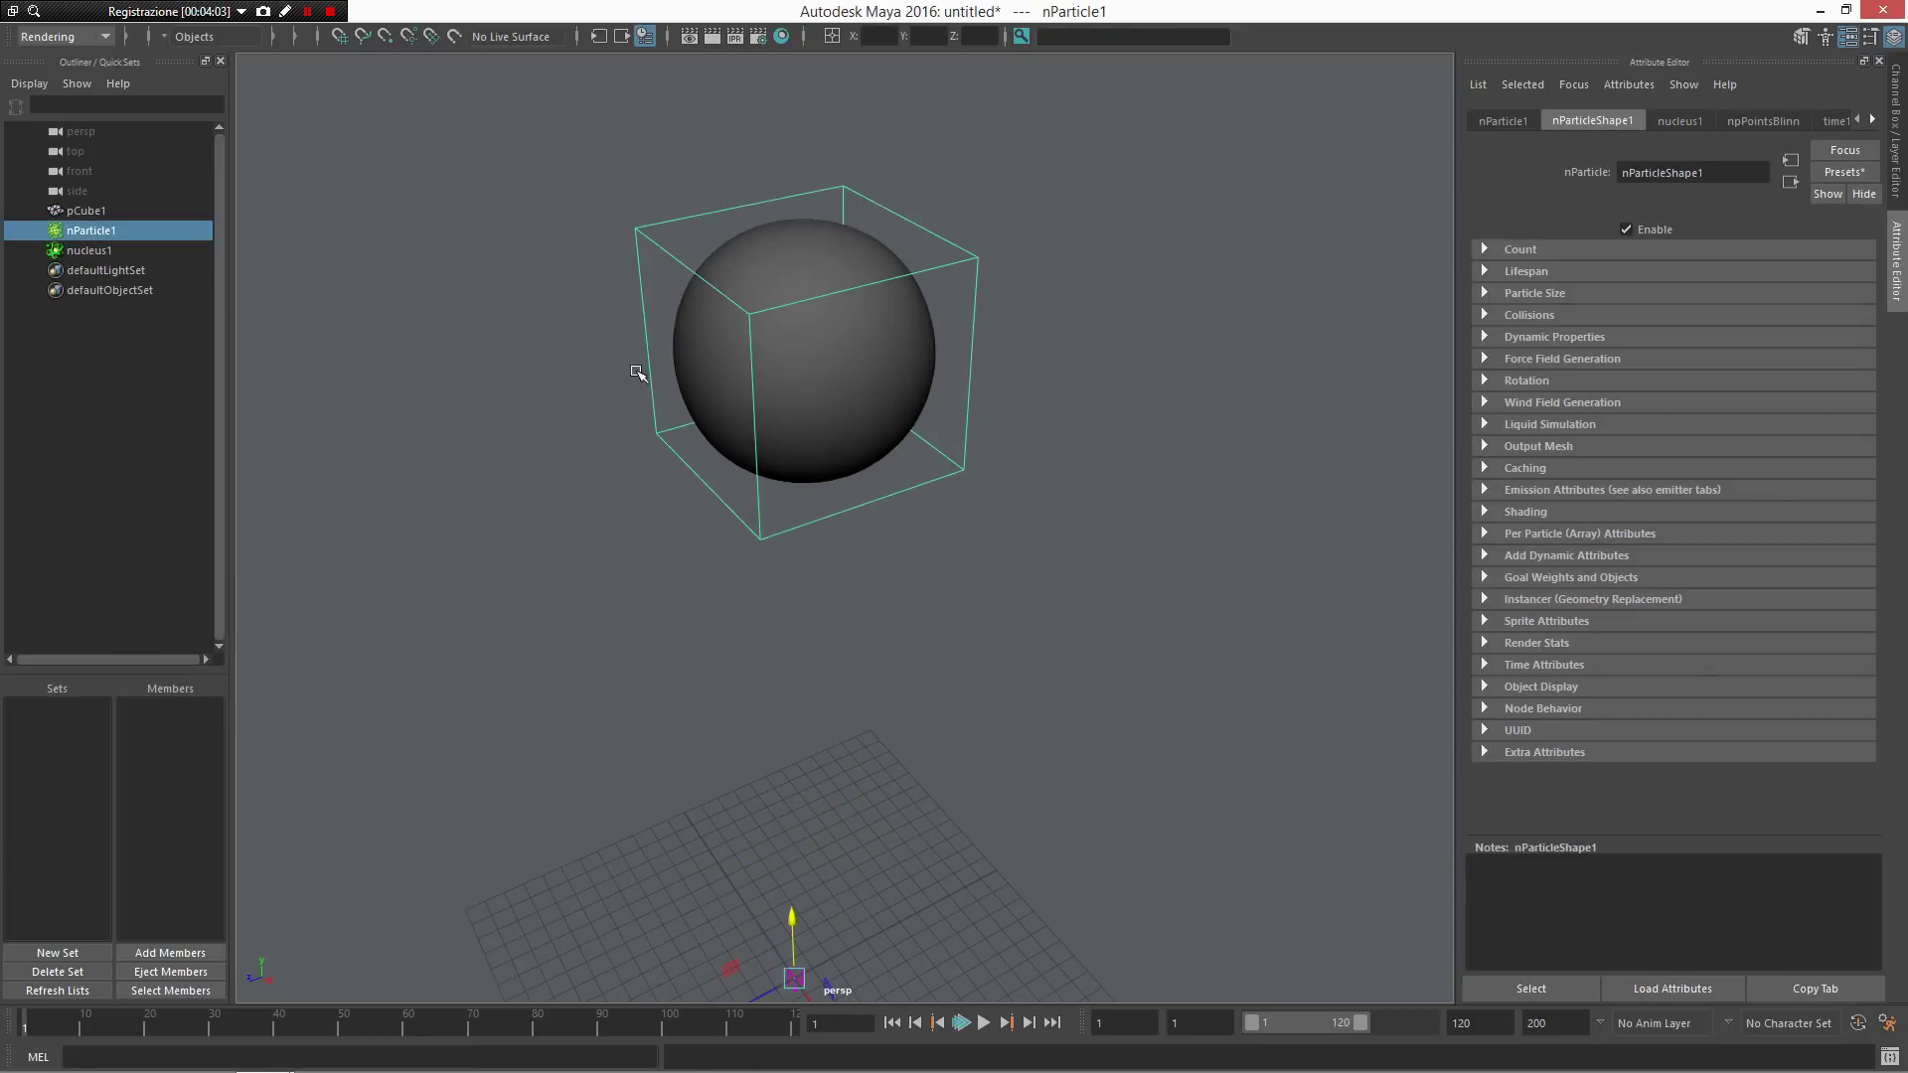
# Step: Toggle the particle object's visibility off and on, and hide the sphere mesh to expose the particles inside
pyautogui.press('h')
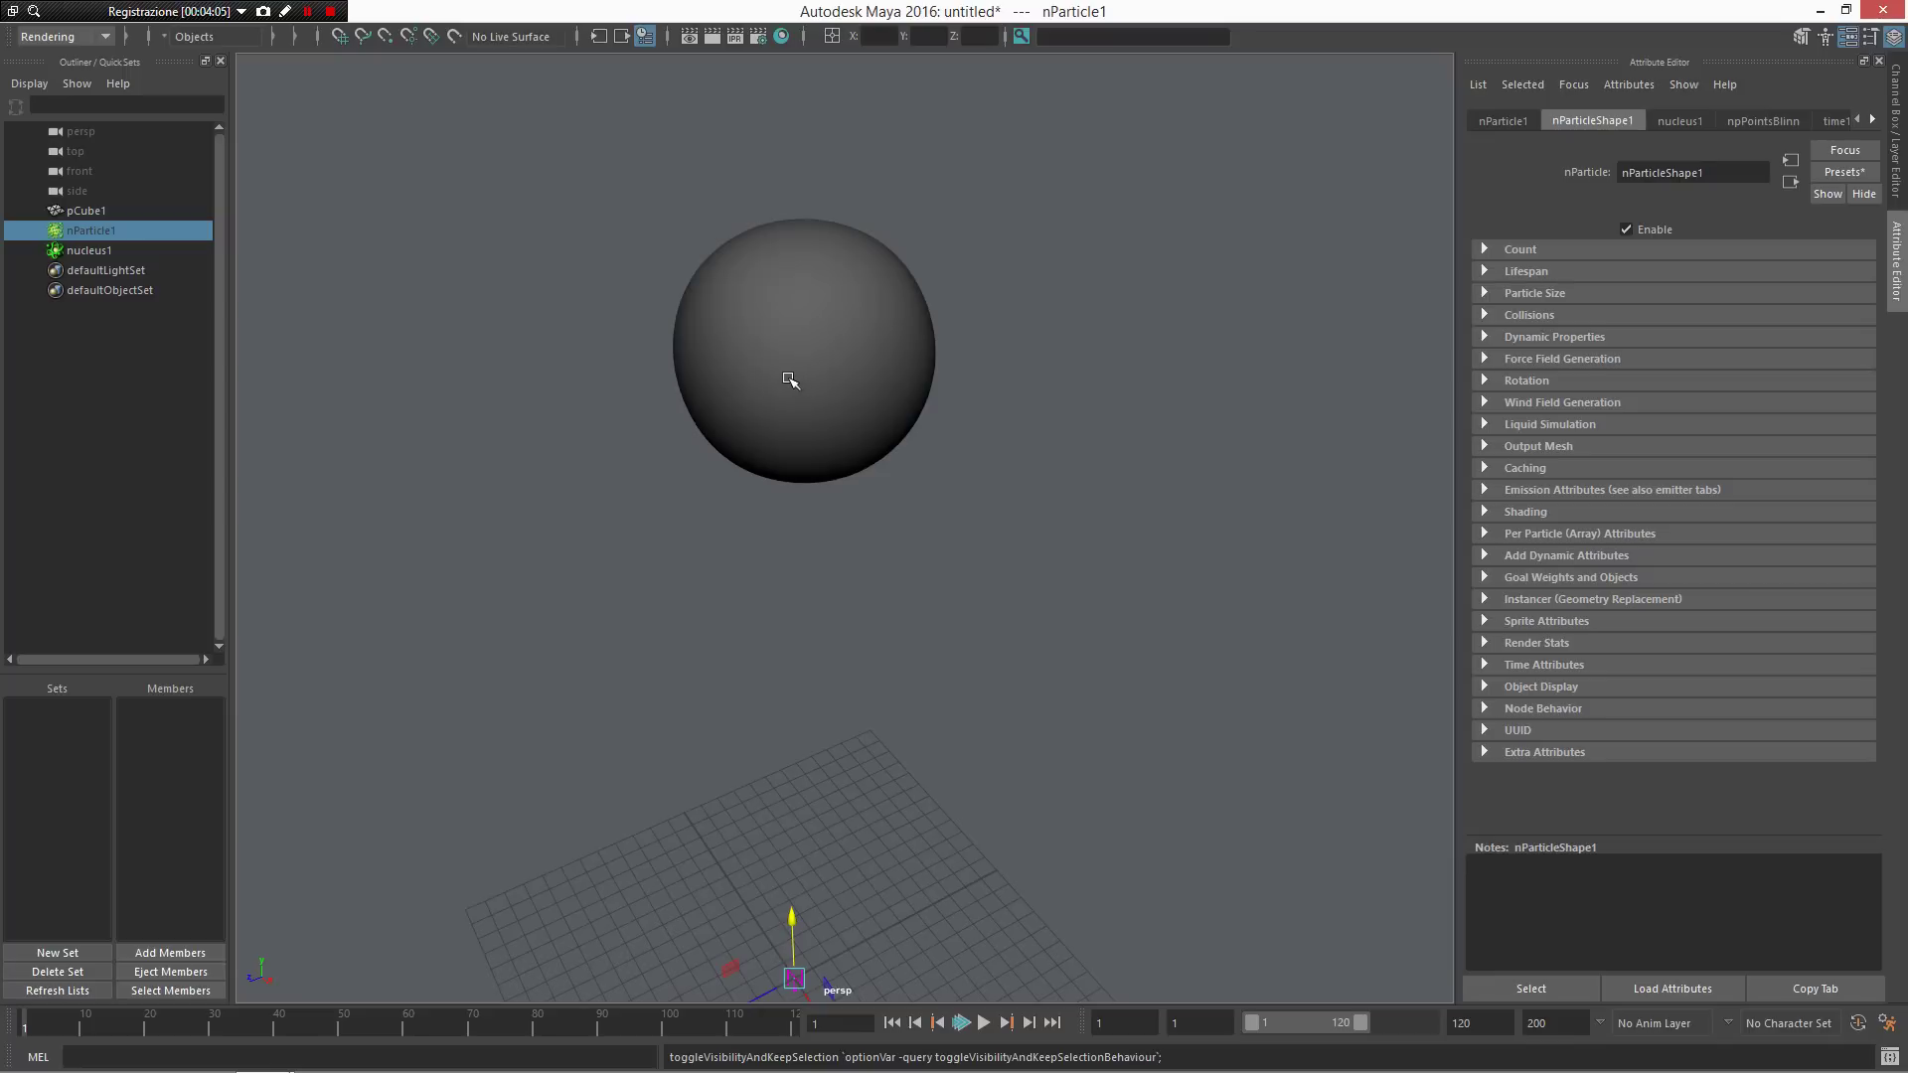
pyautogui.press('h')
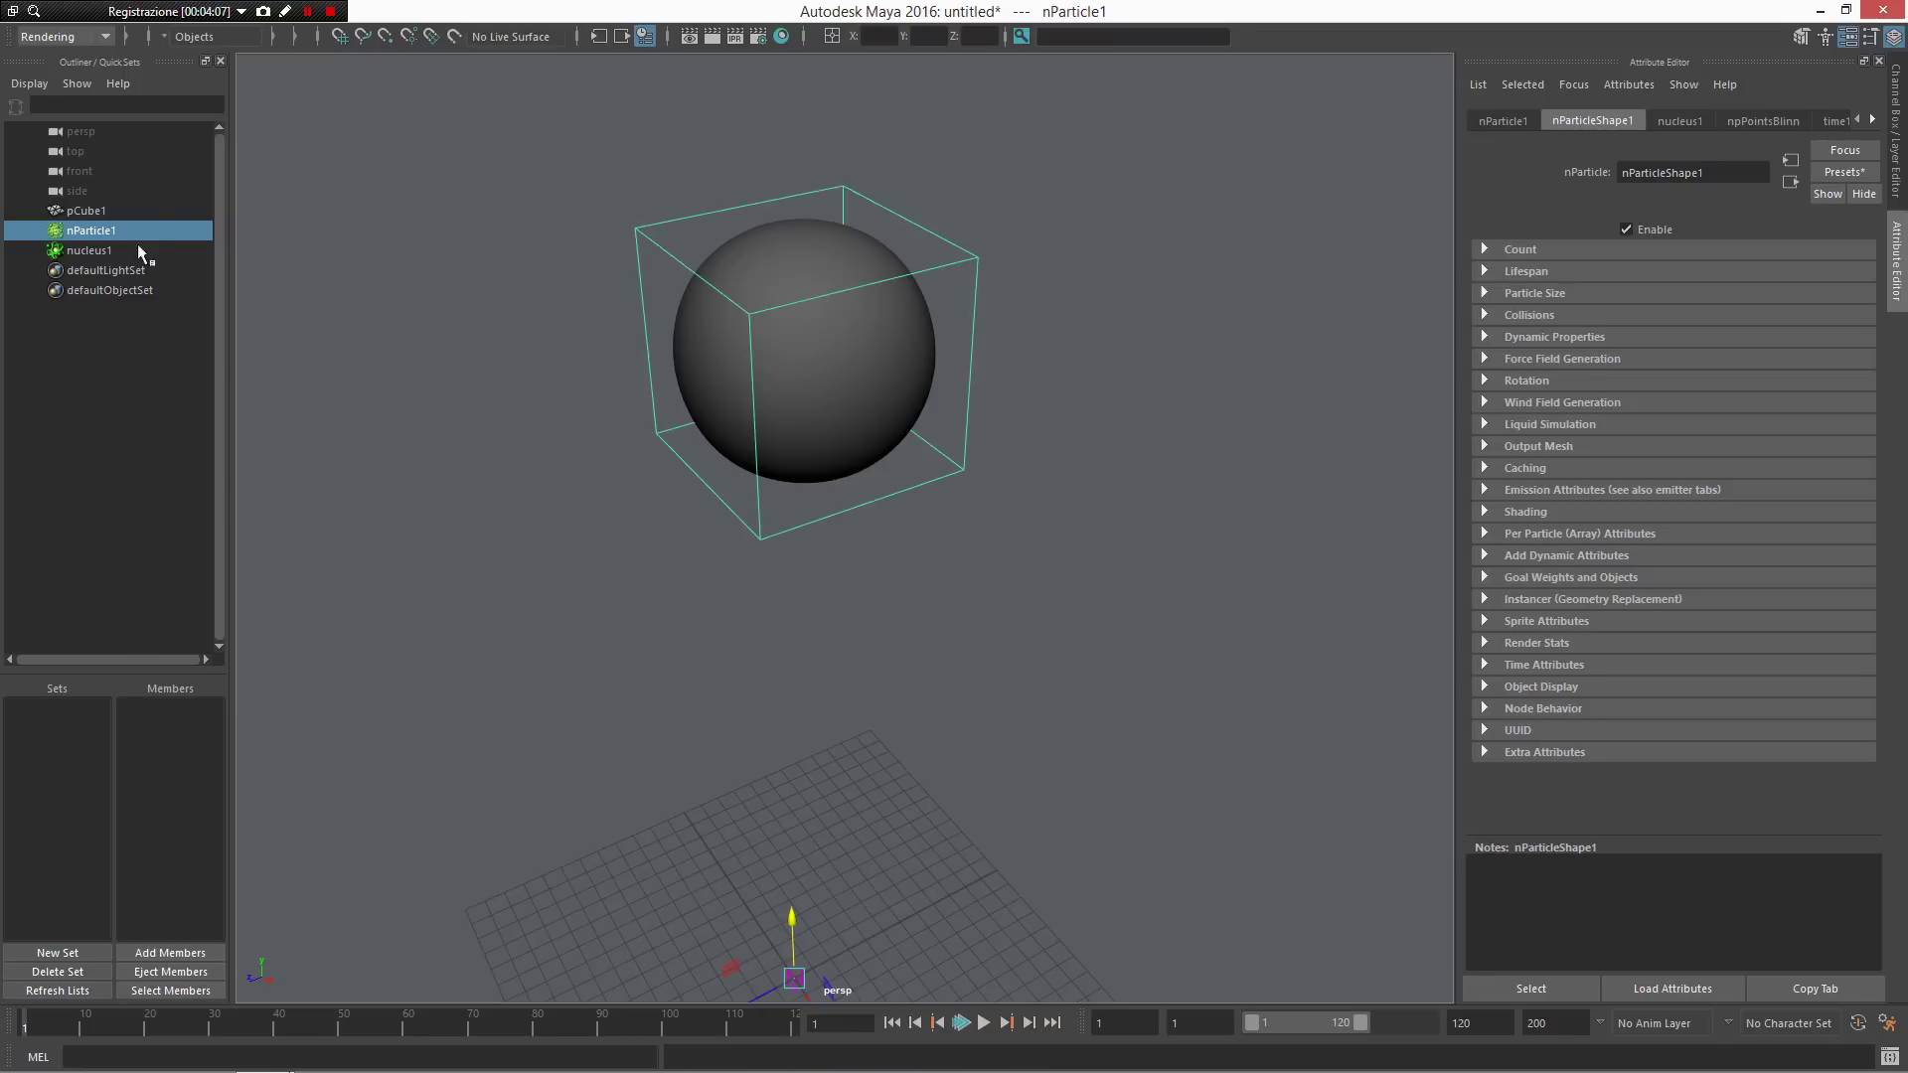
pyautogui.click(139, 213)
pyautogui.press('h')
pyautogui.keyDown('alt'); pyautogui.moveTo(897, 430); pyautogui.dragTo(1109, 286); pyautogui.keyUp('alt')
pyautogui.scroll(4, 1058, 470)
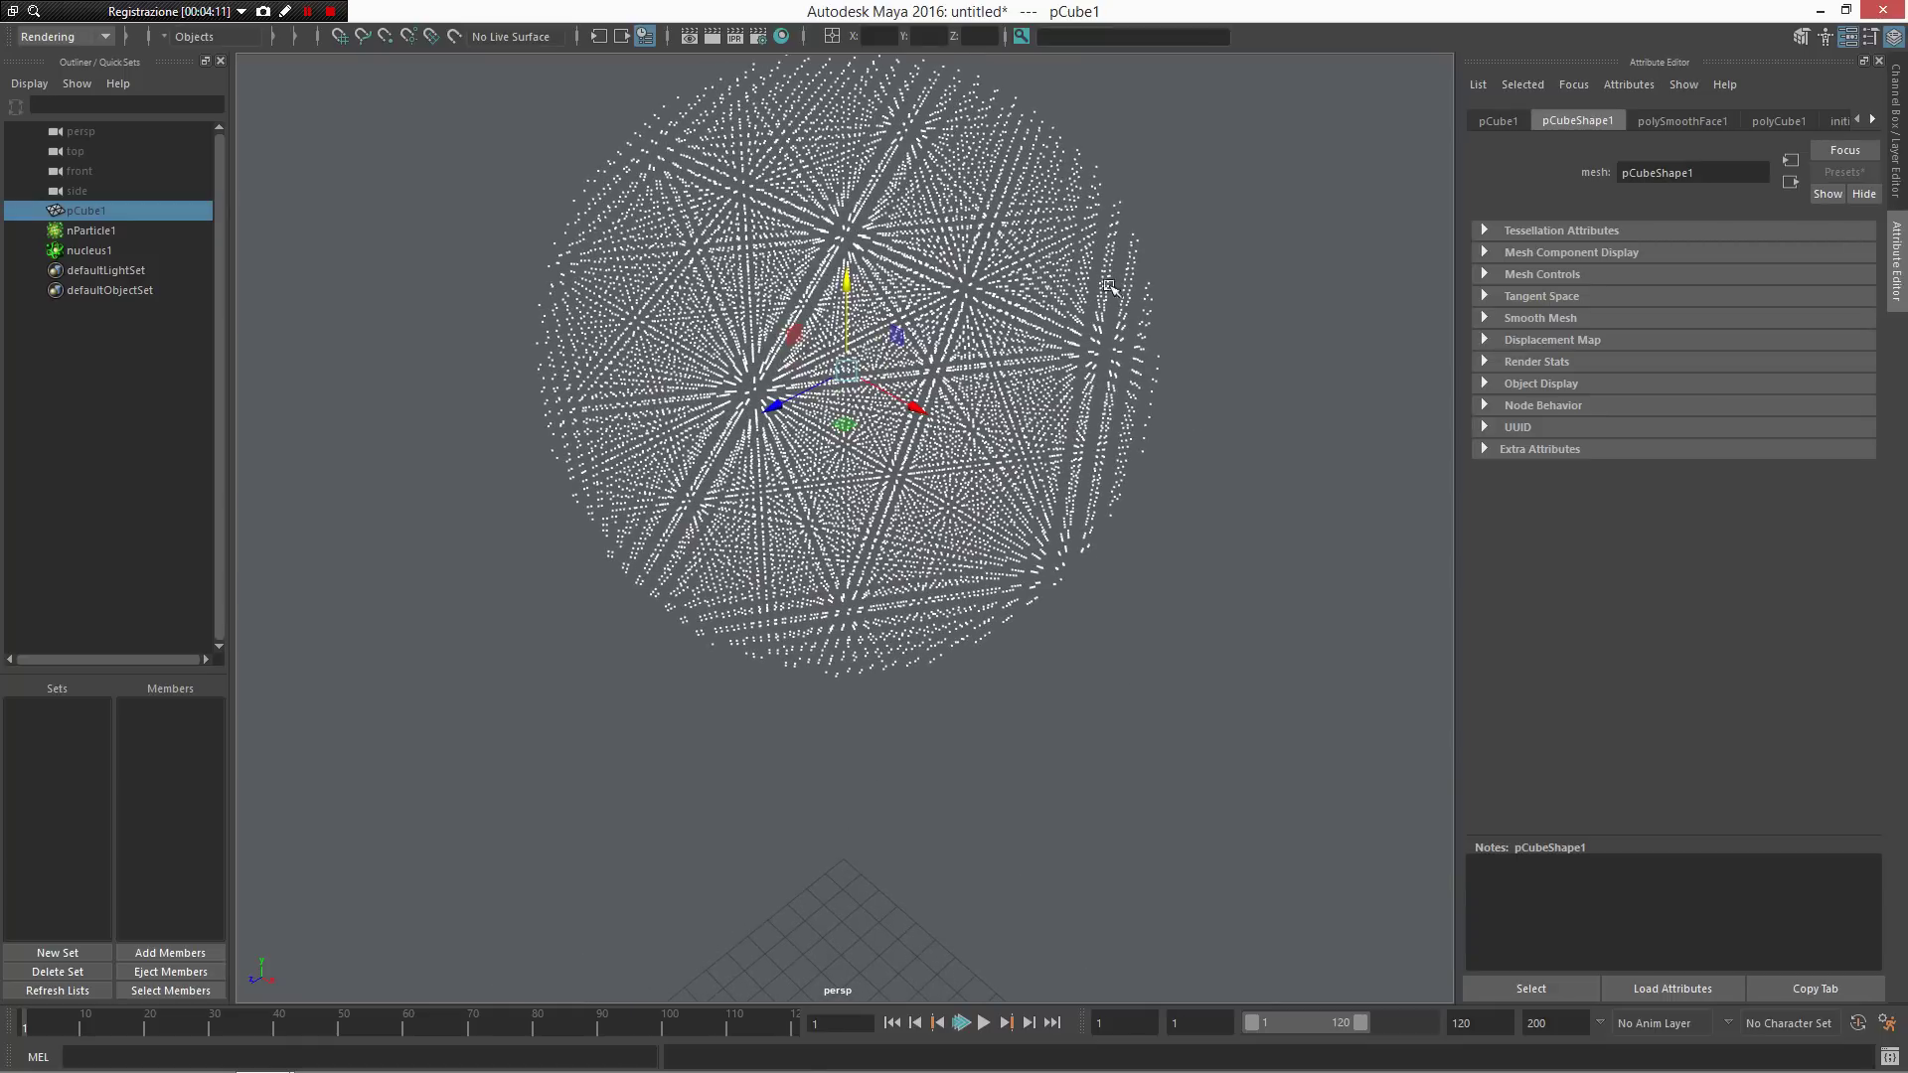
# Step: Play the simulation to check how the particles fall, and rewind to frame 1
pyautogui.keyDown('alt'); pyautogui.moveTo(1191, 617); pyautogui.dragTo(704, 320, button='right'); pyautogui.keyUp('alt')
pyautogui.keyDown('alt'); pyautogui.moveTo(907, 532); pyautogui.dragTo(901, 815, button='right'); pyautogui.keyUp('alt')
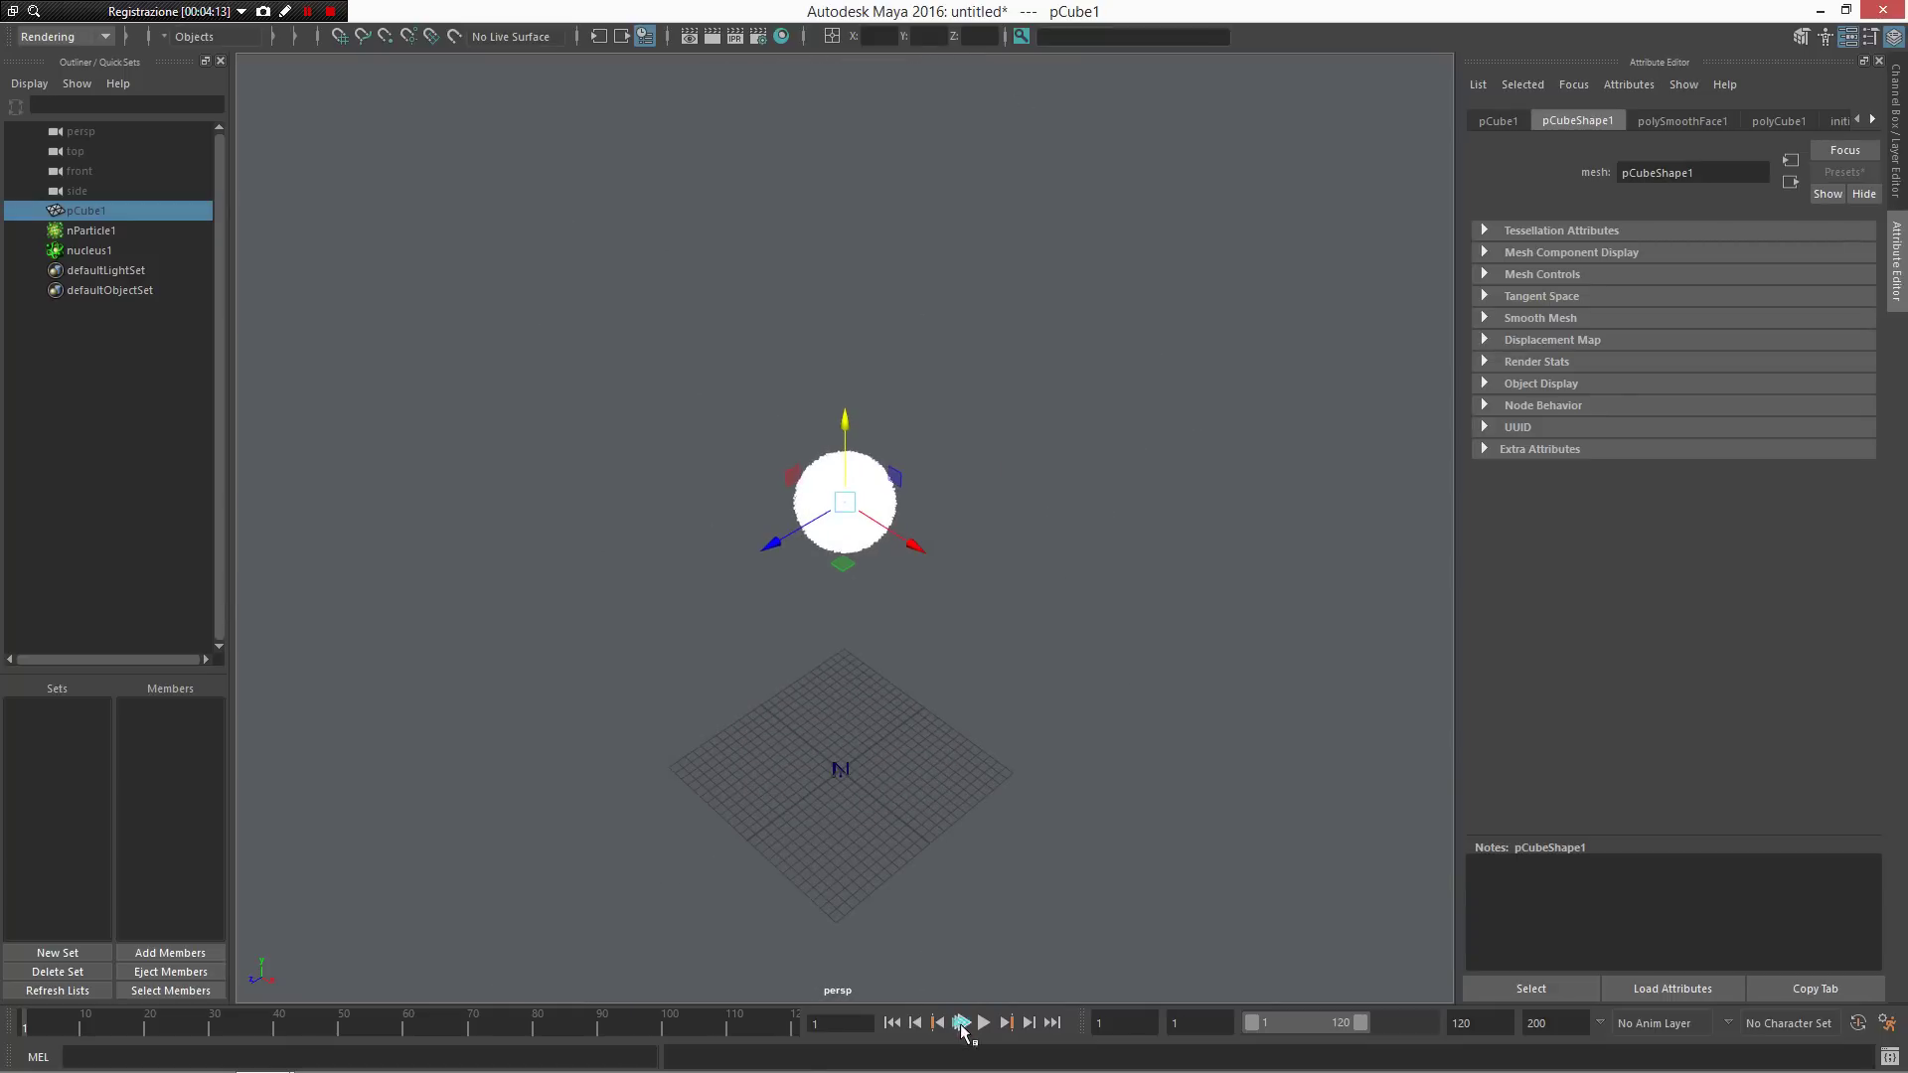
pyautogui.click(984, 1023)
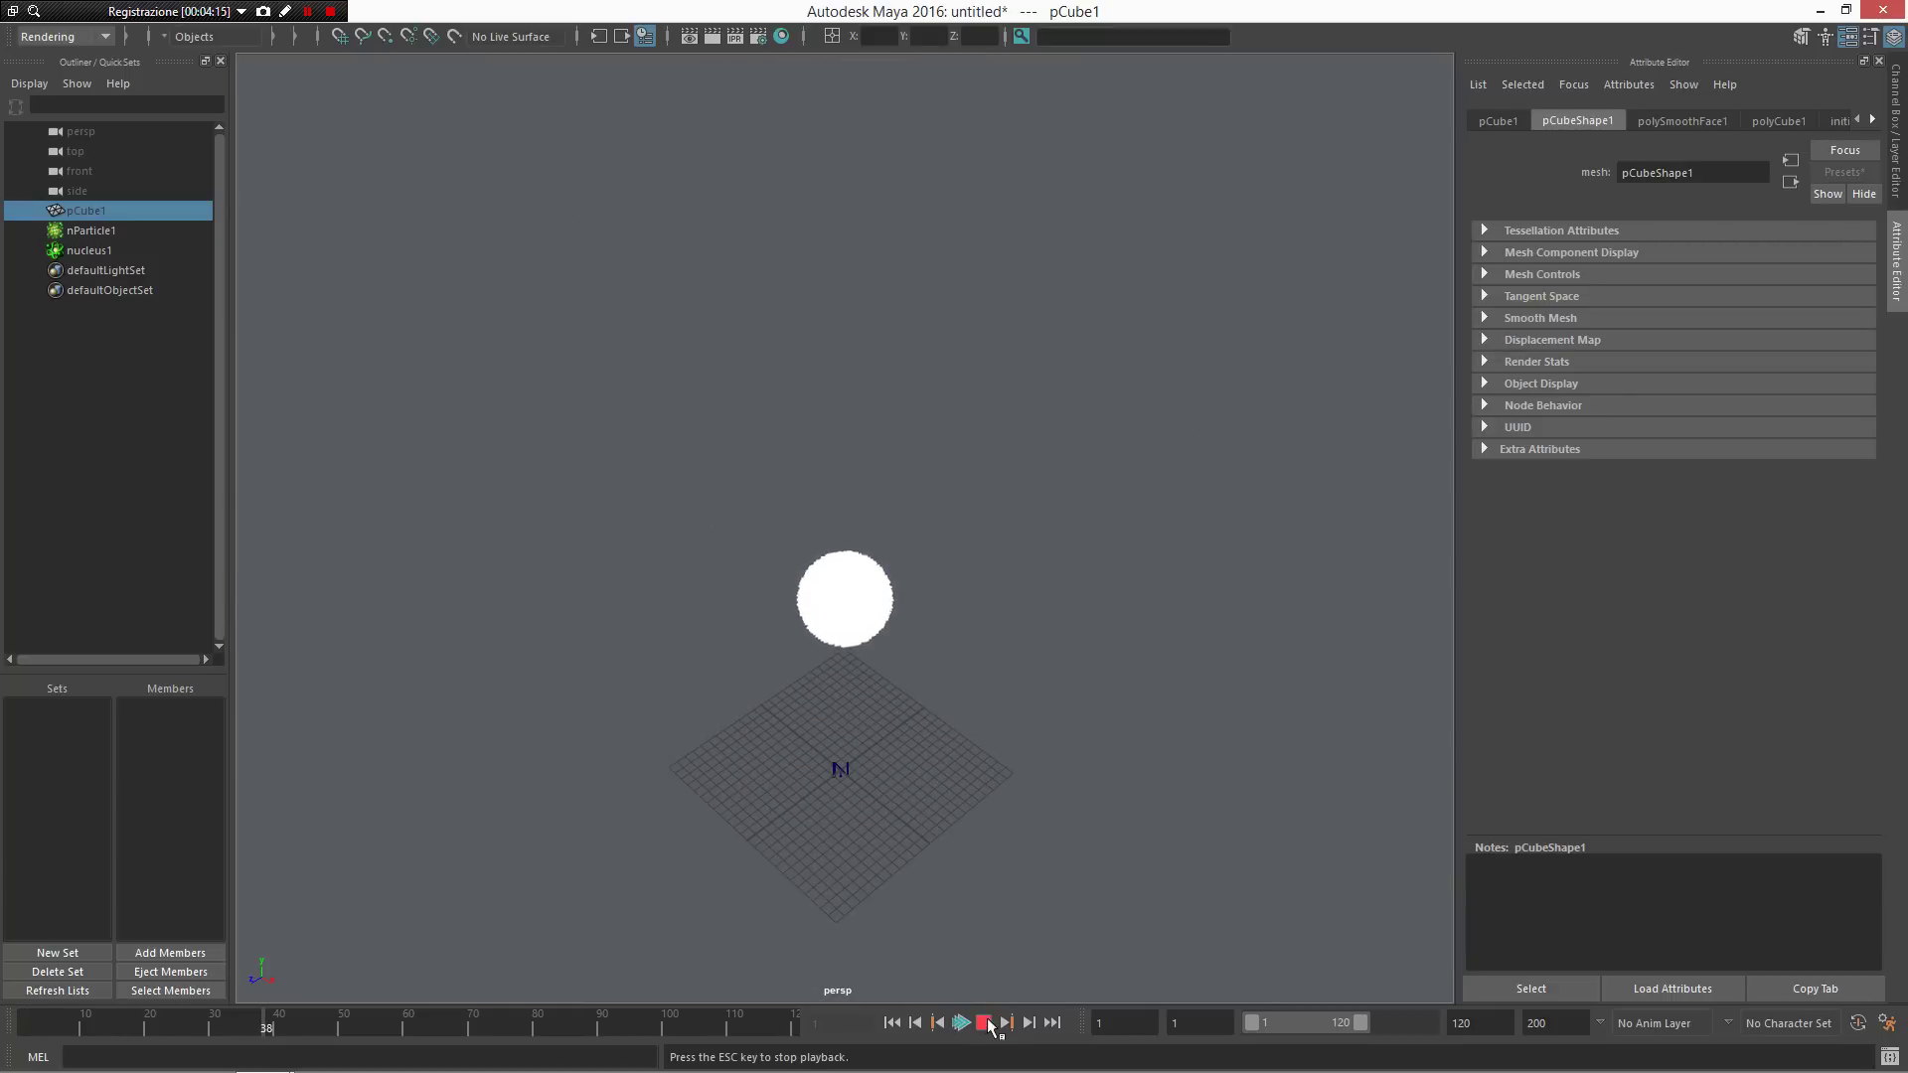
pyautogui.click(984, 1023)
pyautogui.keyDown('alt'); pyautogui.moveTo(919, 785); pyautogui.dragTo(648, 764); pyautogui.keyUp('alt')
pyautogui.click(895, 1023)
# Step: Select the nucleus node and enable Use Plane for its ground plane
pyautogui.keyDown('alt'); pyautogui.moveTo(791, 528); pyautogui.dragTo(847, 638); pyautogui.keyUp('alt')
pyautogui.click(848, 641)
pyautogui.keyDown('alt'); pyautogui.moveTo(839, 465); pyautogui.dragTo(1000, 738); pyautogui.keyUp('alt')
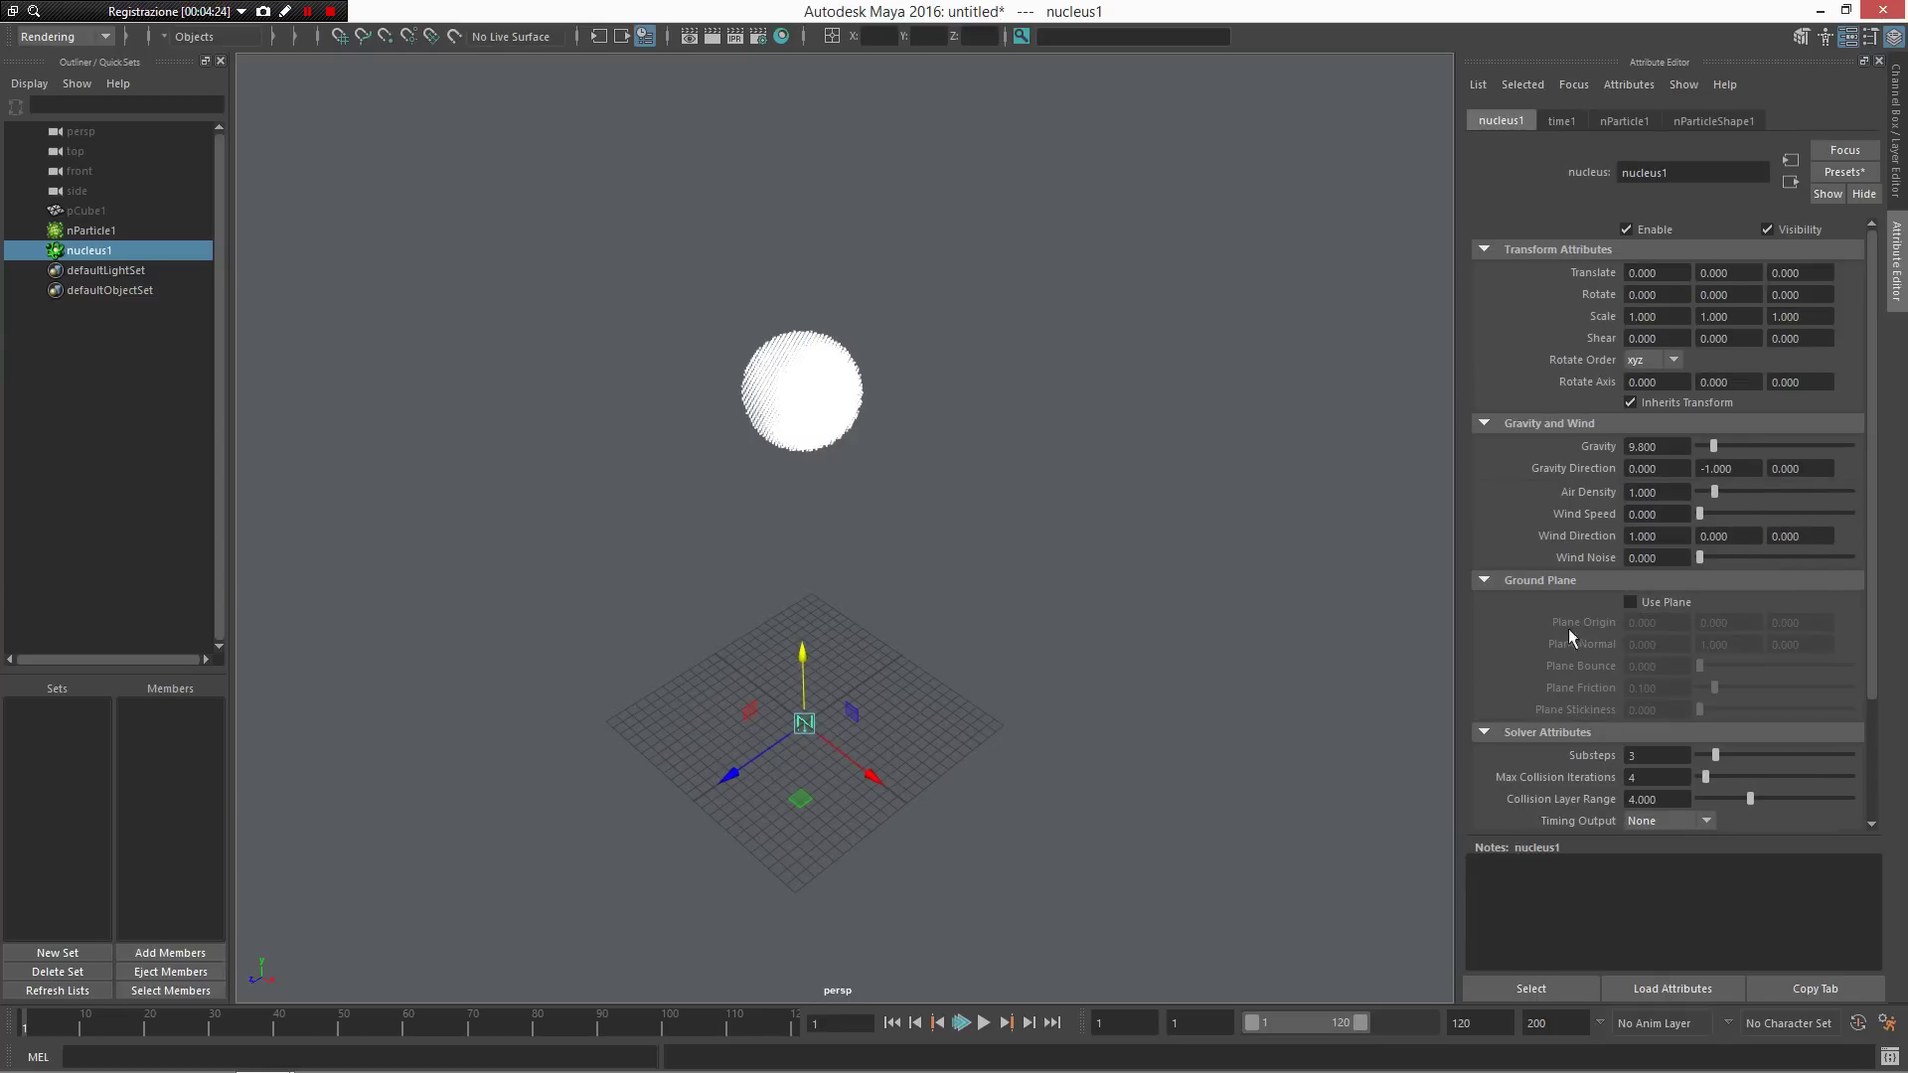
pyautogui.click(1632, 602)
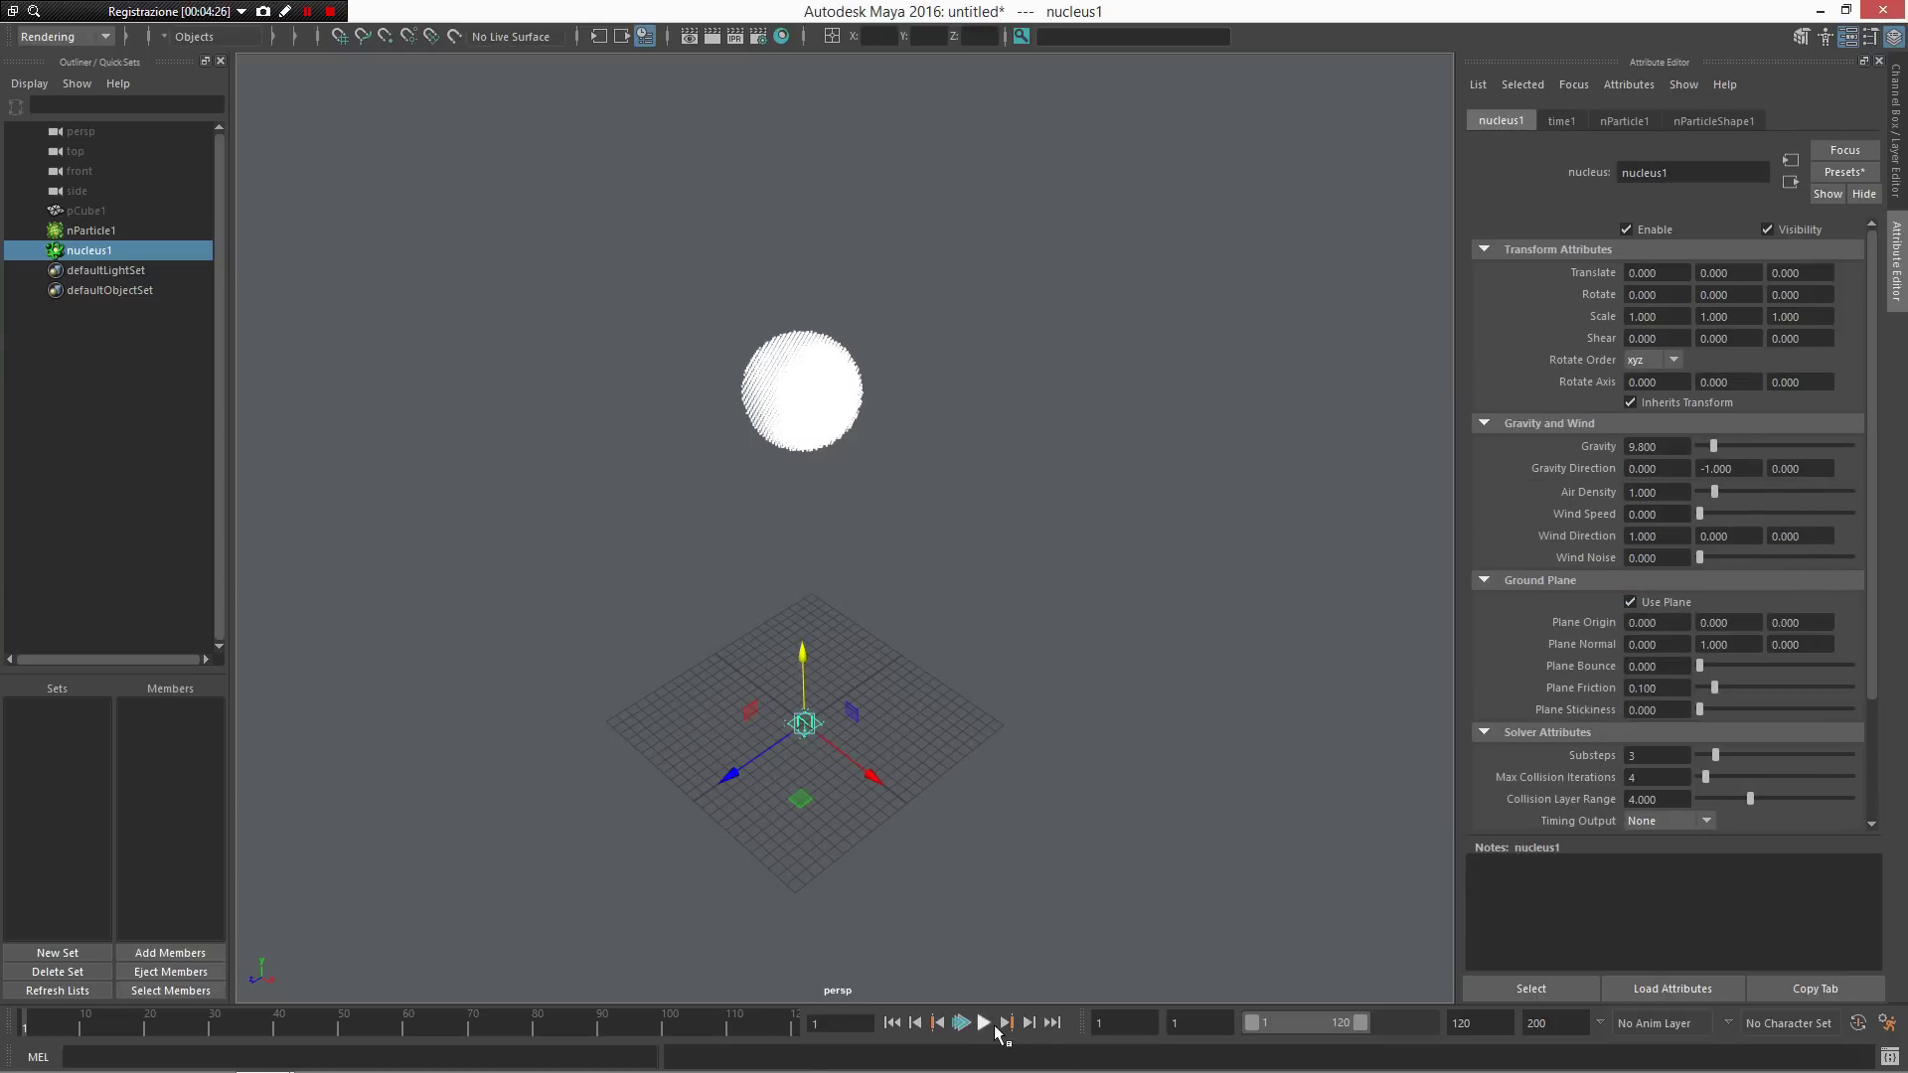
# Step: Play the simulation to test the particles against the ground plane, and select the particle object
pyautogui.click(984, 1023)
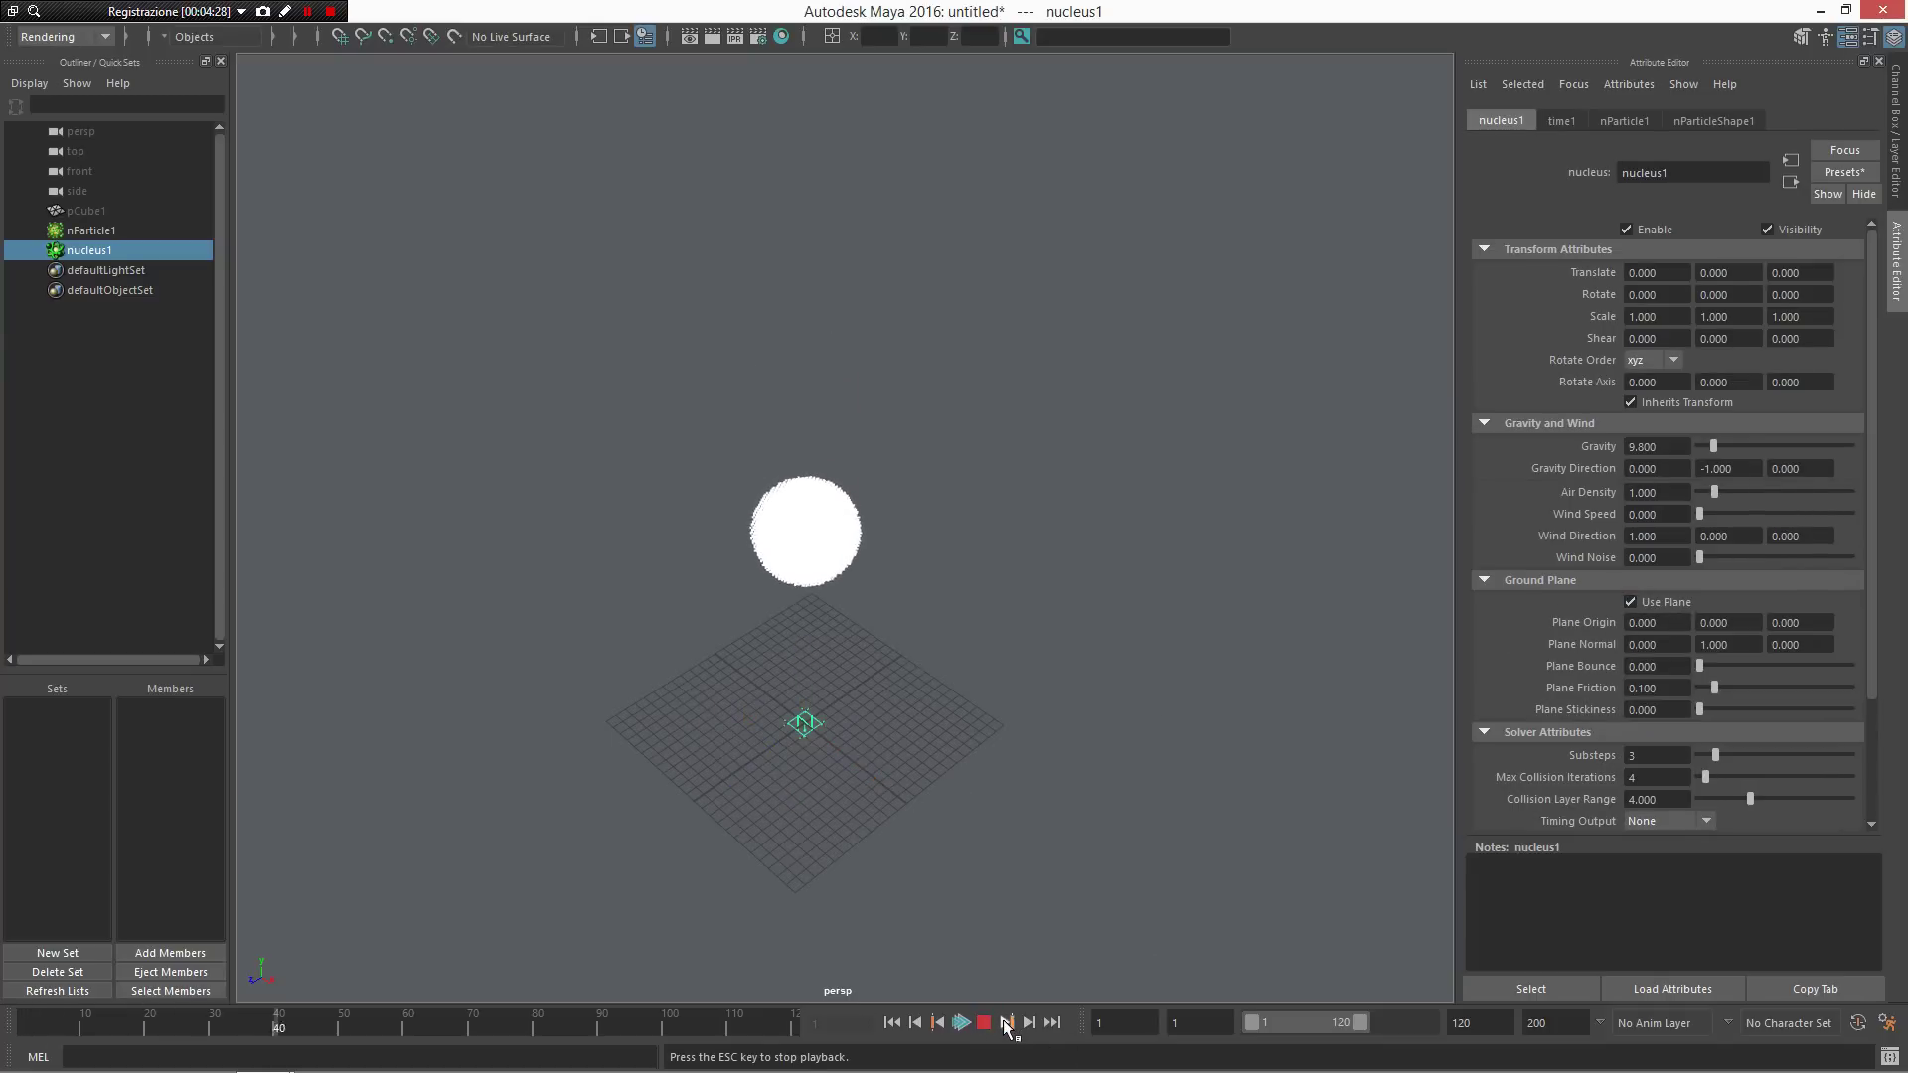
pyautogui.keyDown('alt'); pyautogui.moveTo(831, 835); pyautogui.dragTo(1105, 863, button='right'); pyautogui.keyUp('alt')
pyautogui.click(984, 1023)
pyautogui.keyDown('alt'); pyautogui.moveTo(1009, 851); pyautogui.dragTo(903, 635); pyautogui.keyUp('alt')
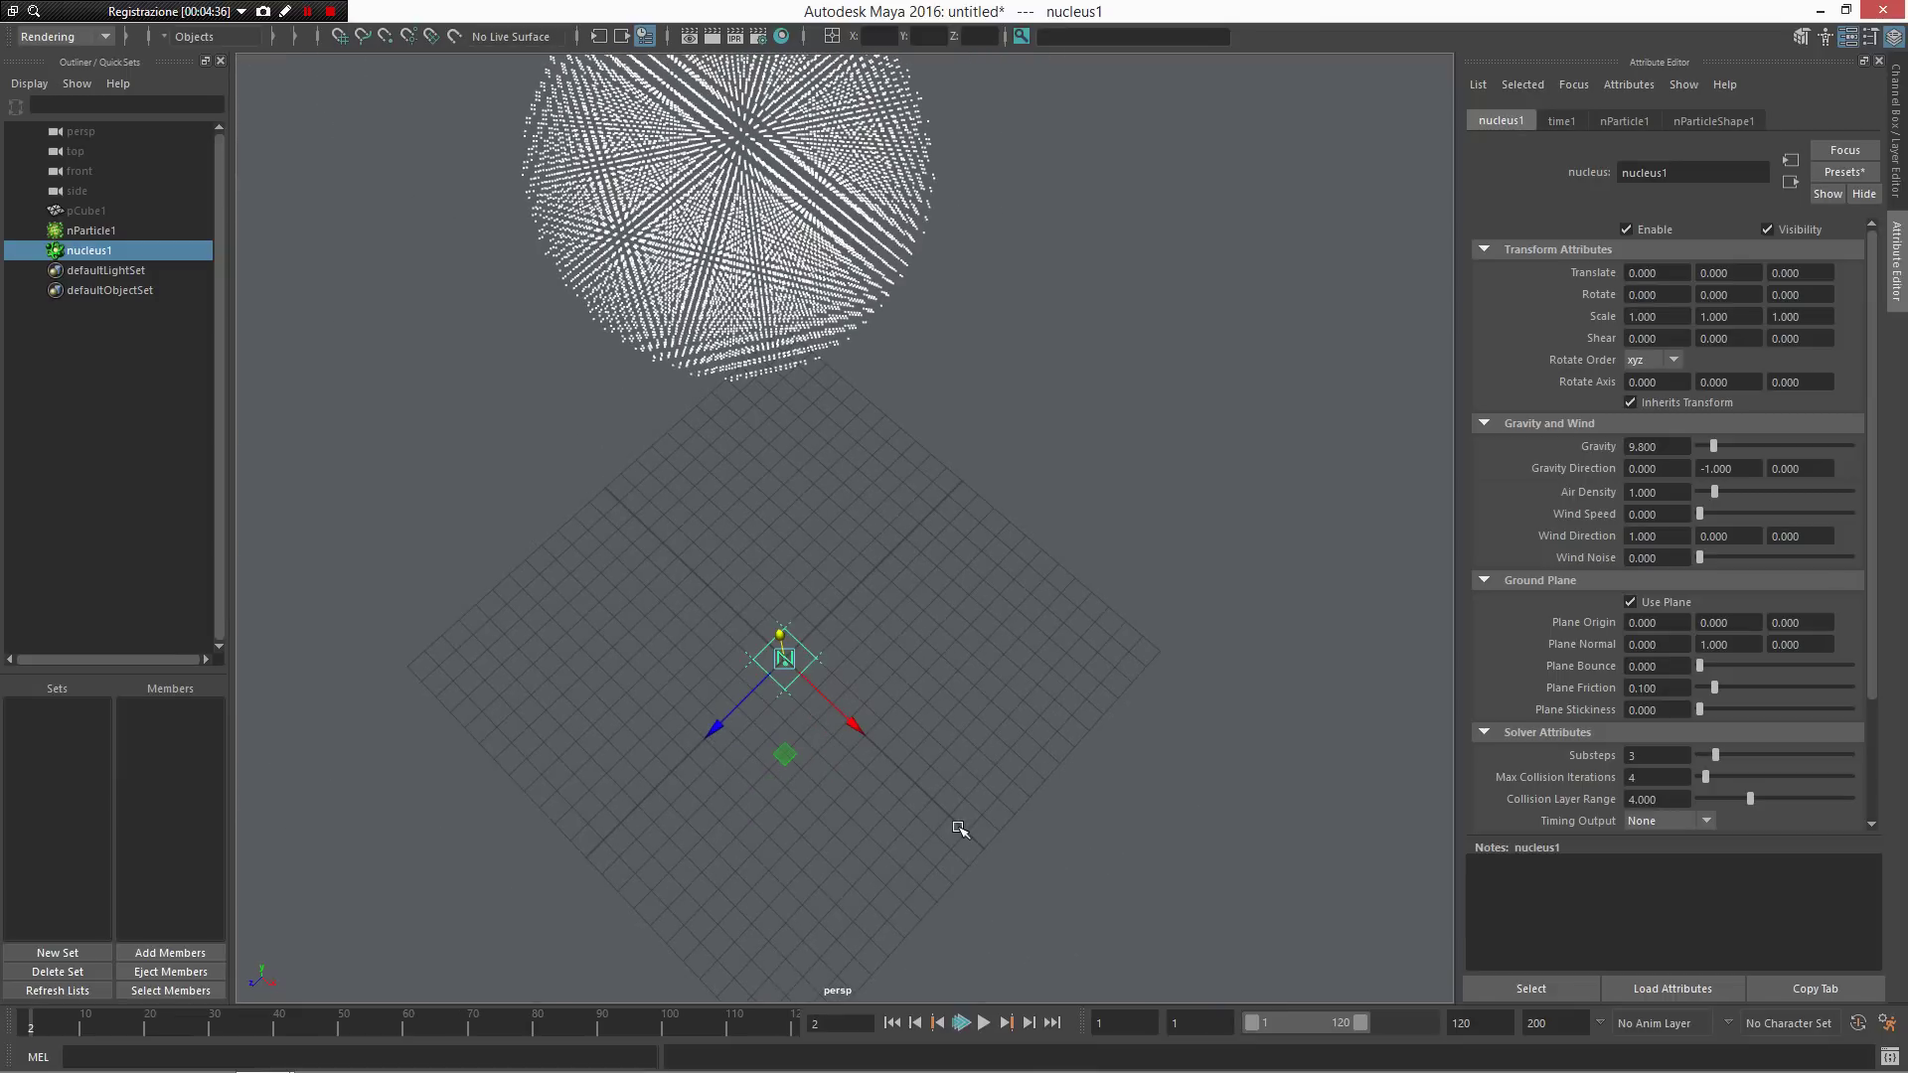
pyautogui.keyDown('alt'); pyautogui.moveTo(959, 828); pyautogui.dragTo(900, 547, button='right'); pyautogui.keyUp('alt')
pyautogui.click(686, 251)
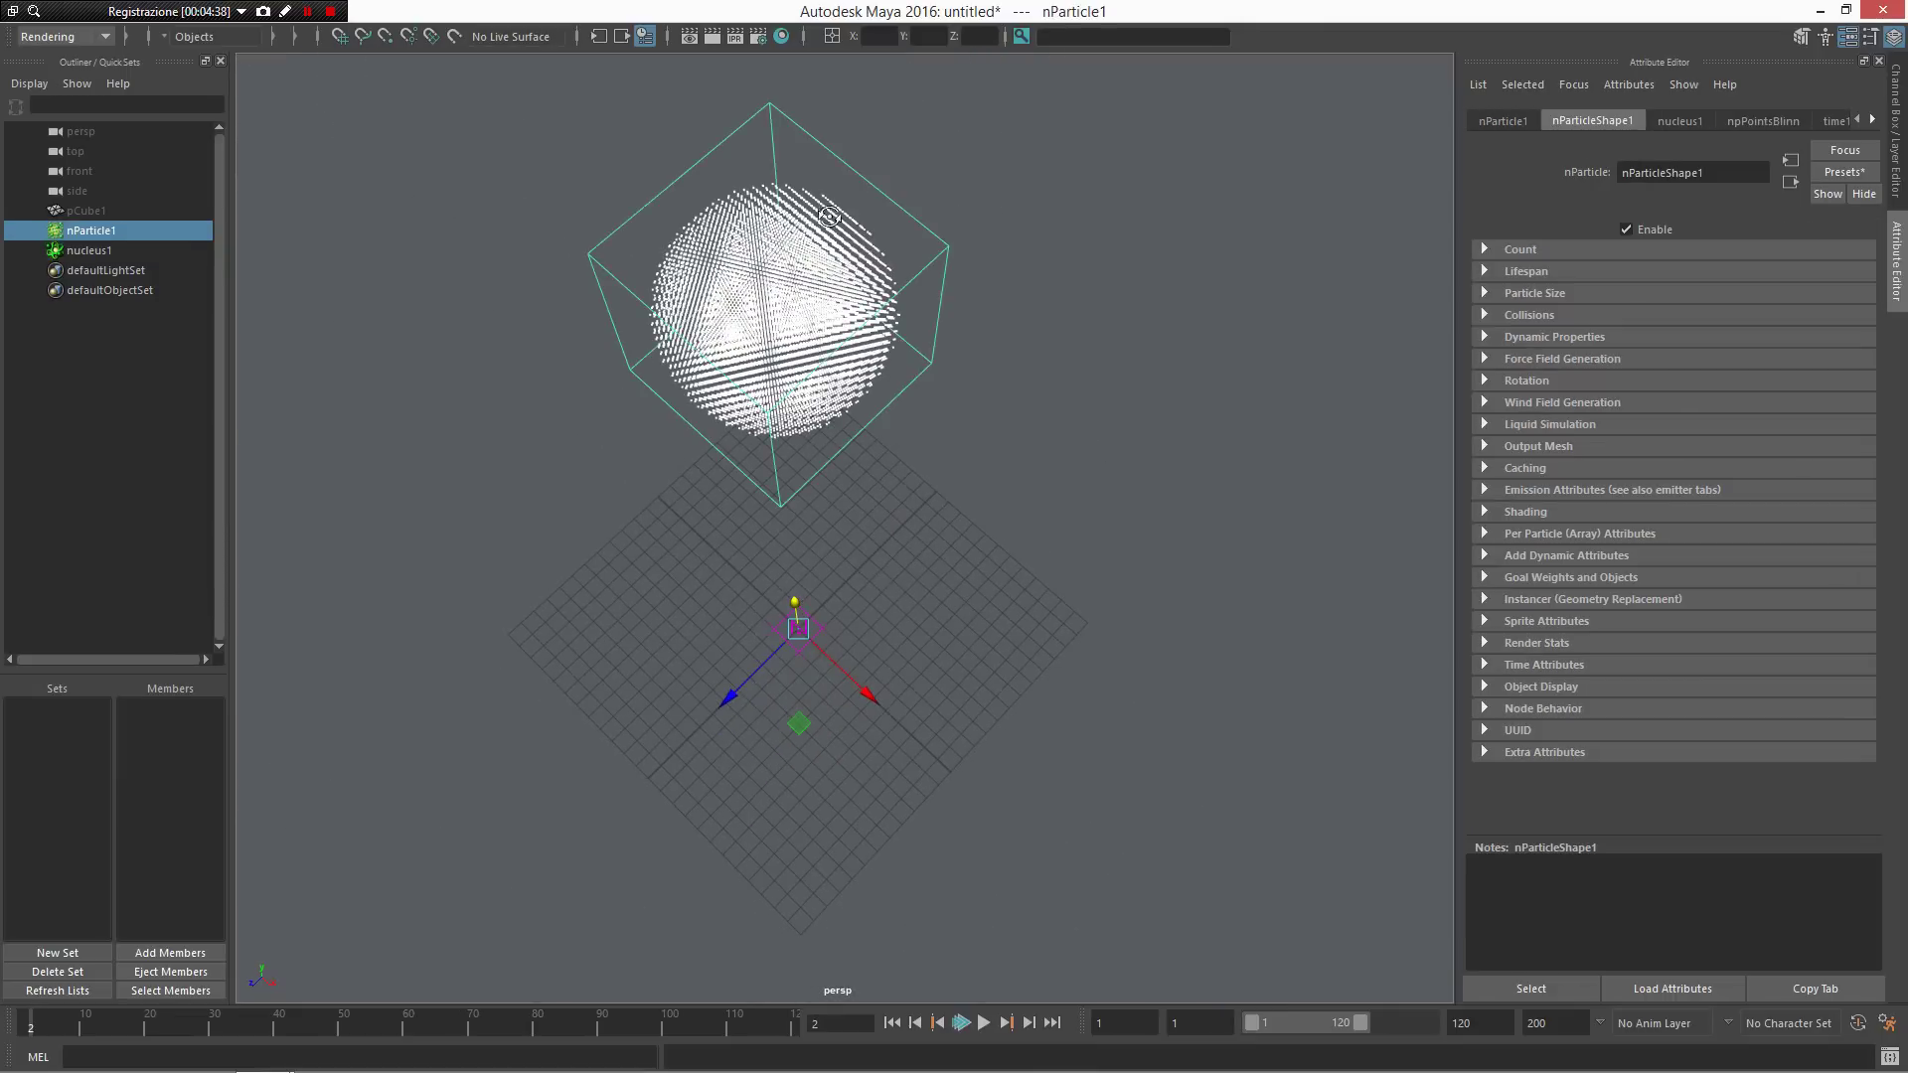
# Step: Turn on Self Collide for the particle object
pyautogui.keyDown('alt'); pyautogui.moveTo(859, 311); pyautogui.dragTo(867, 396); pyautogui.keyUp('alt')
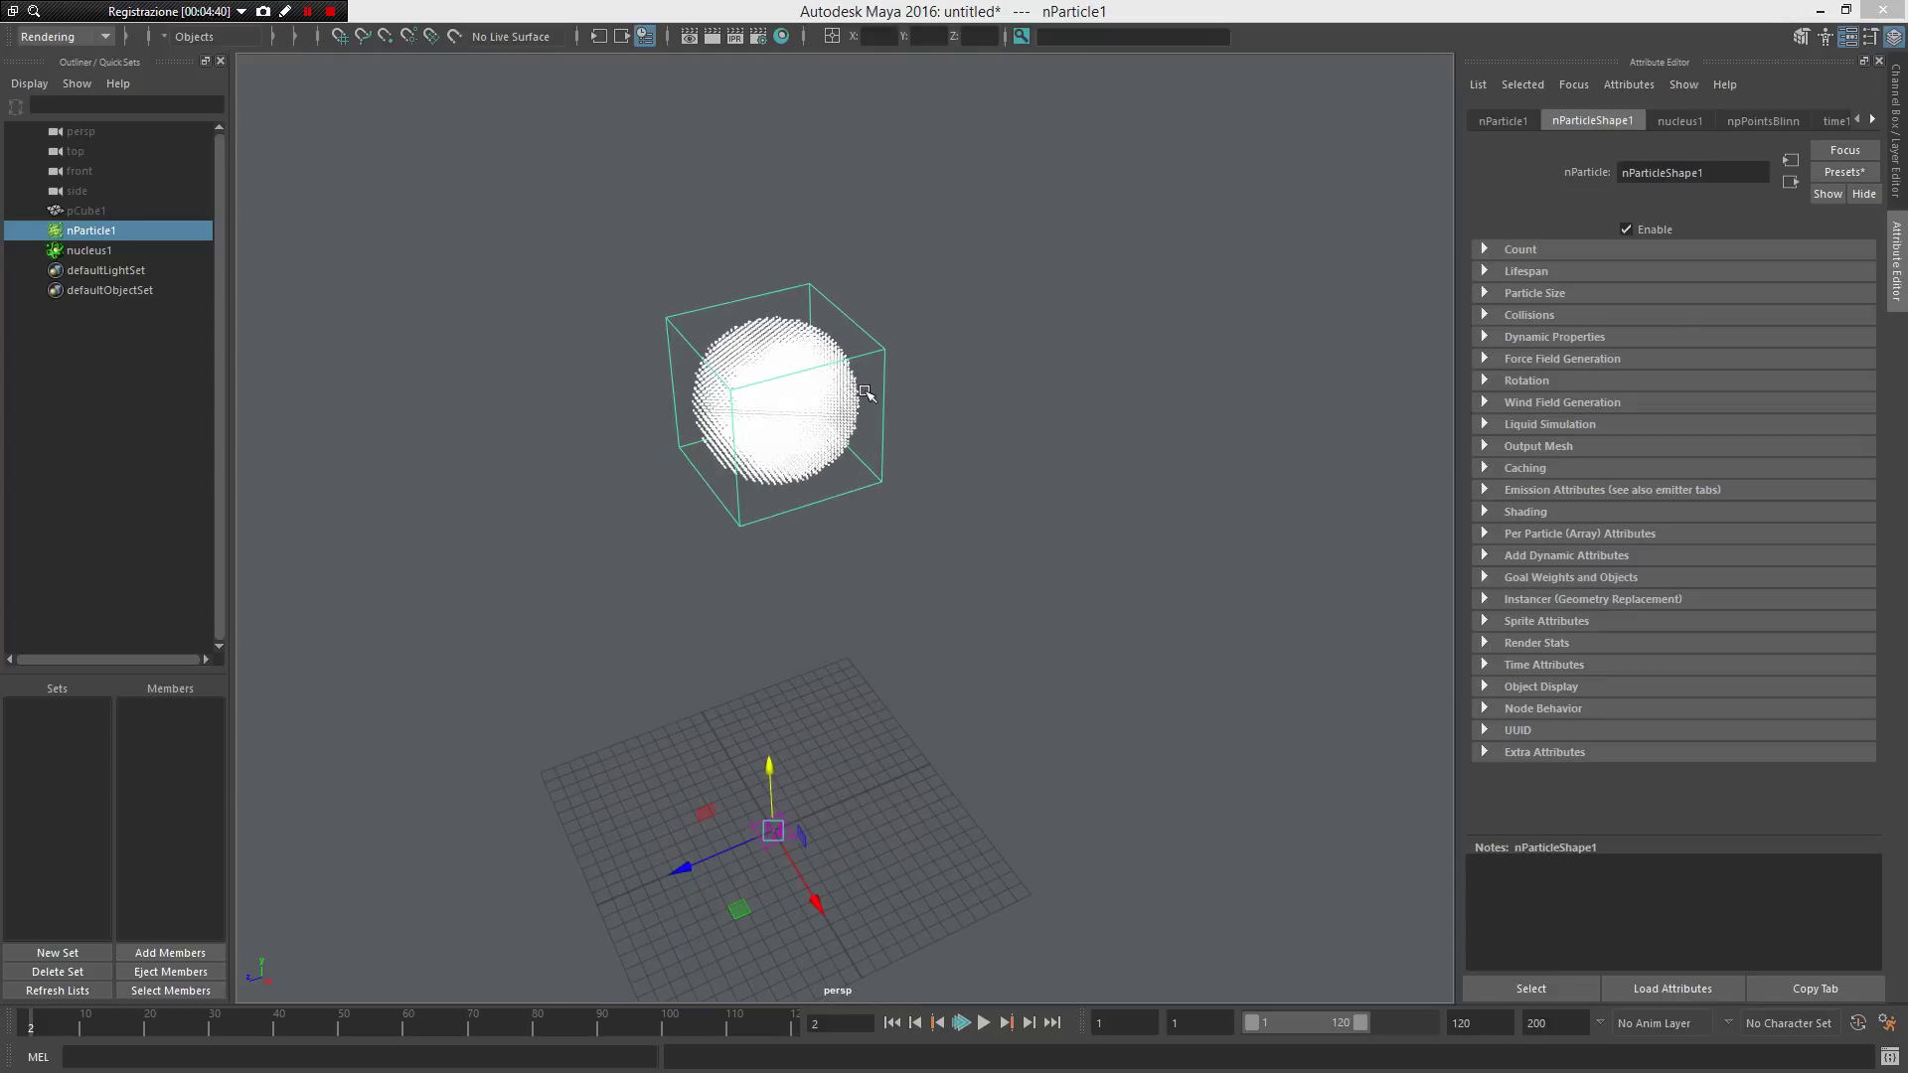
pyautogui.keyDown('shift'); pyautogui.rightClick(865, 392); pyautogui.keyUp('shift')
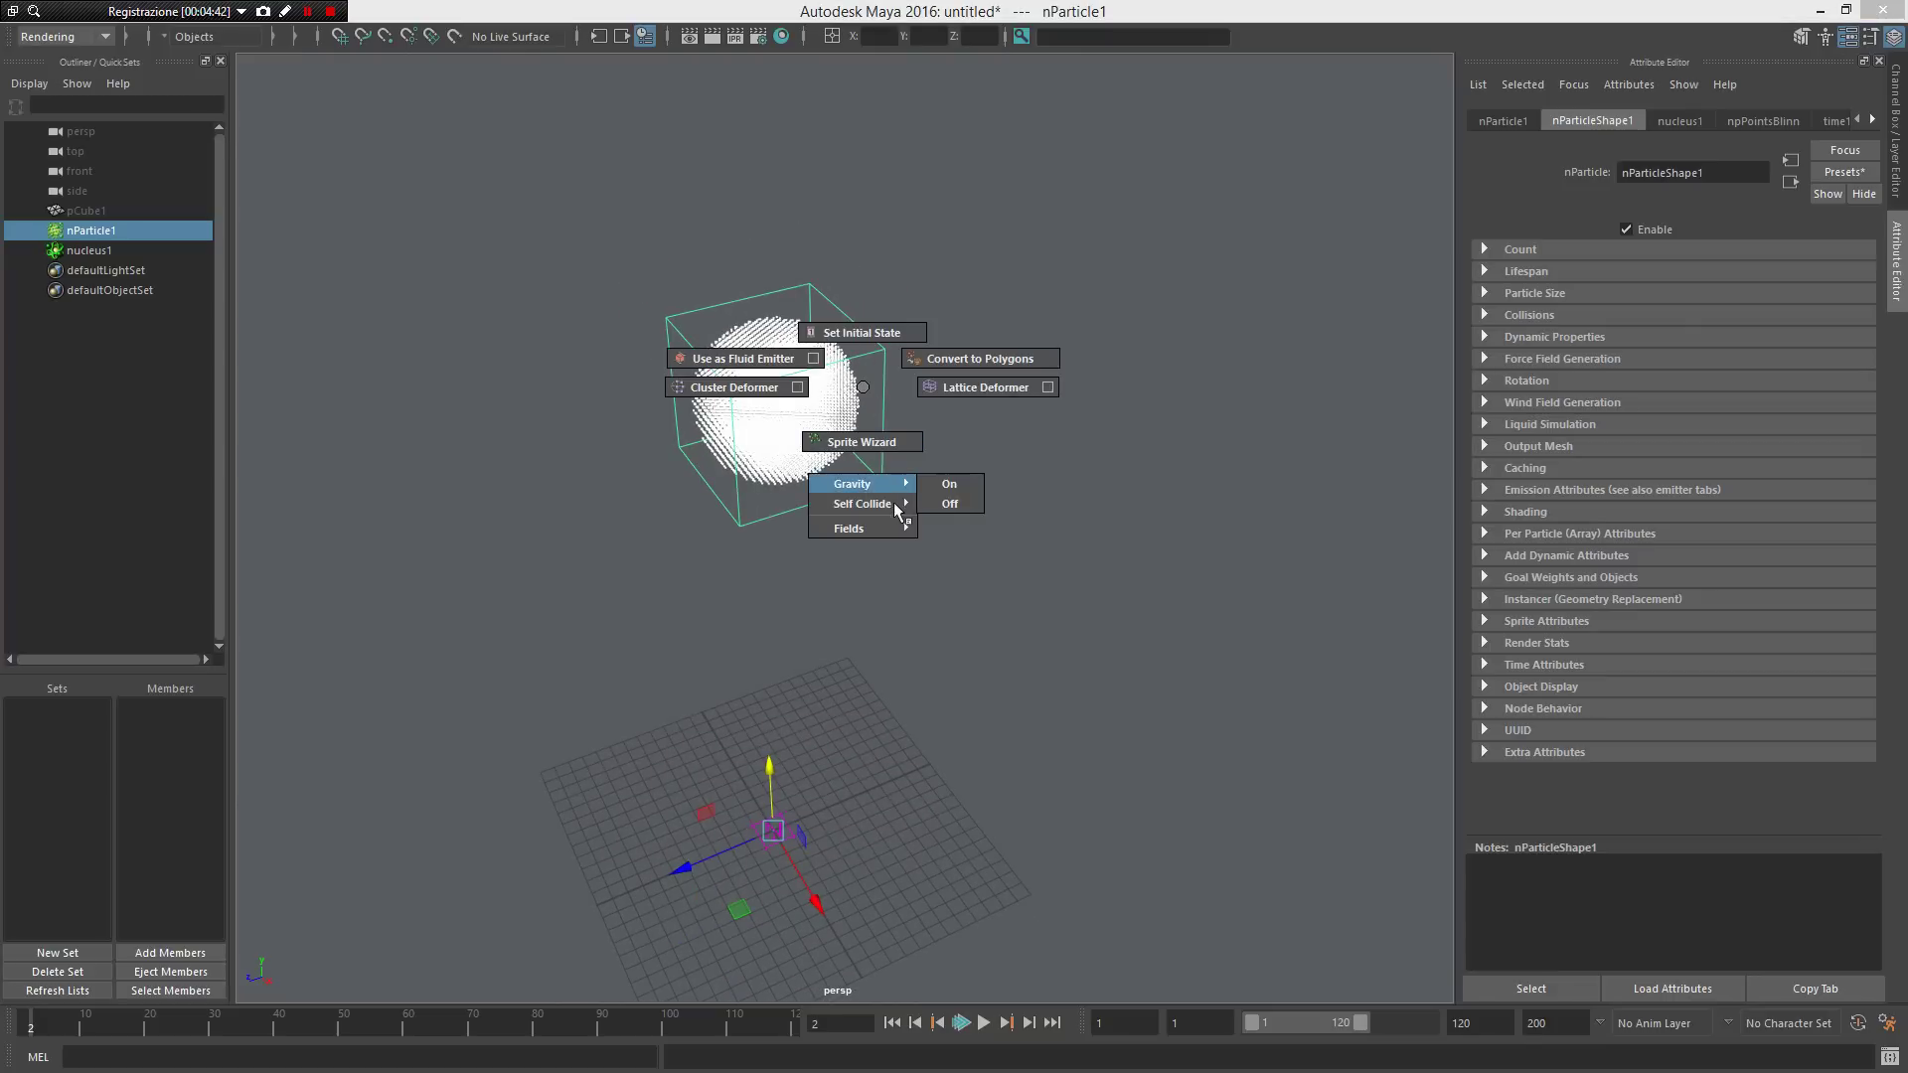
pyautogui.moveTo(874, 485)
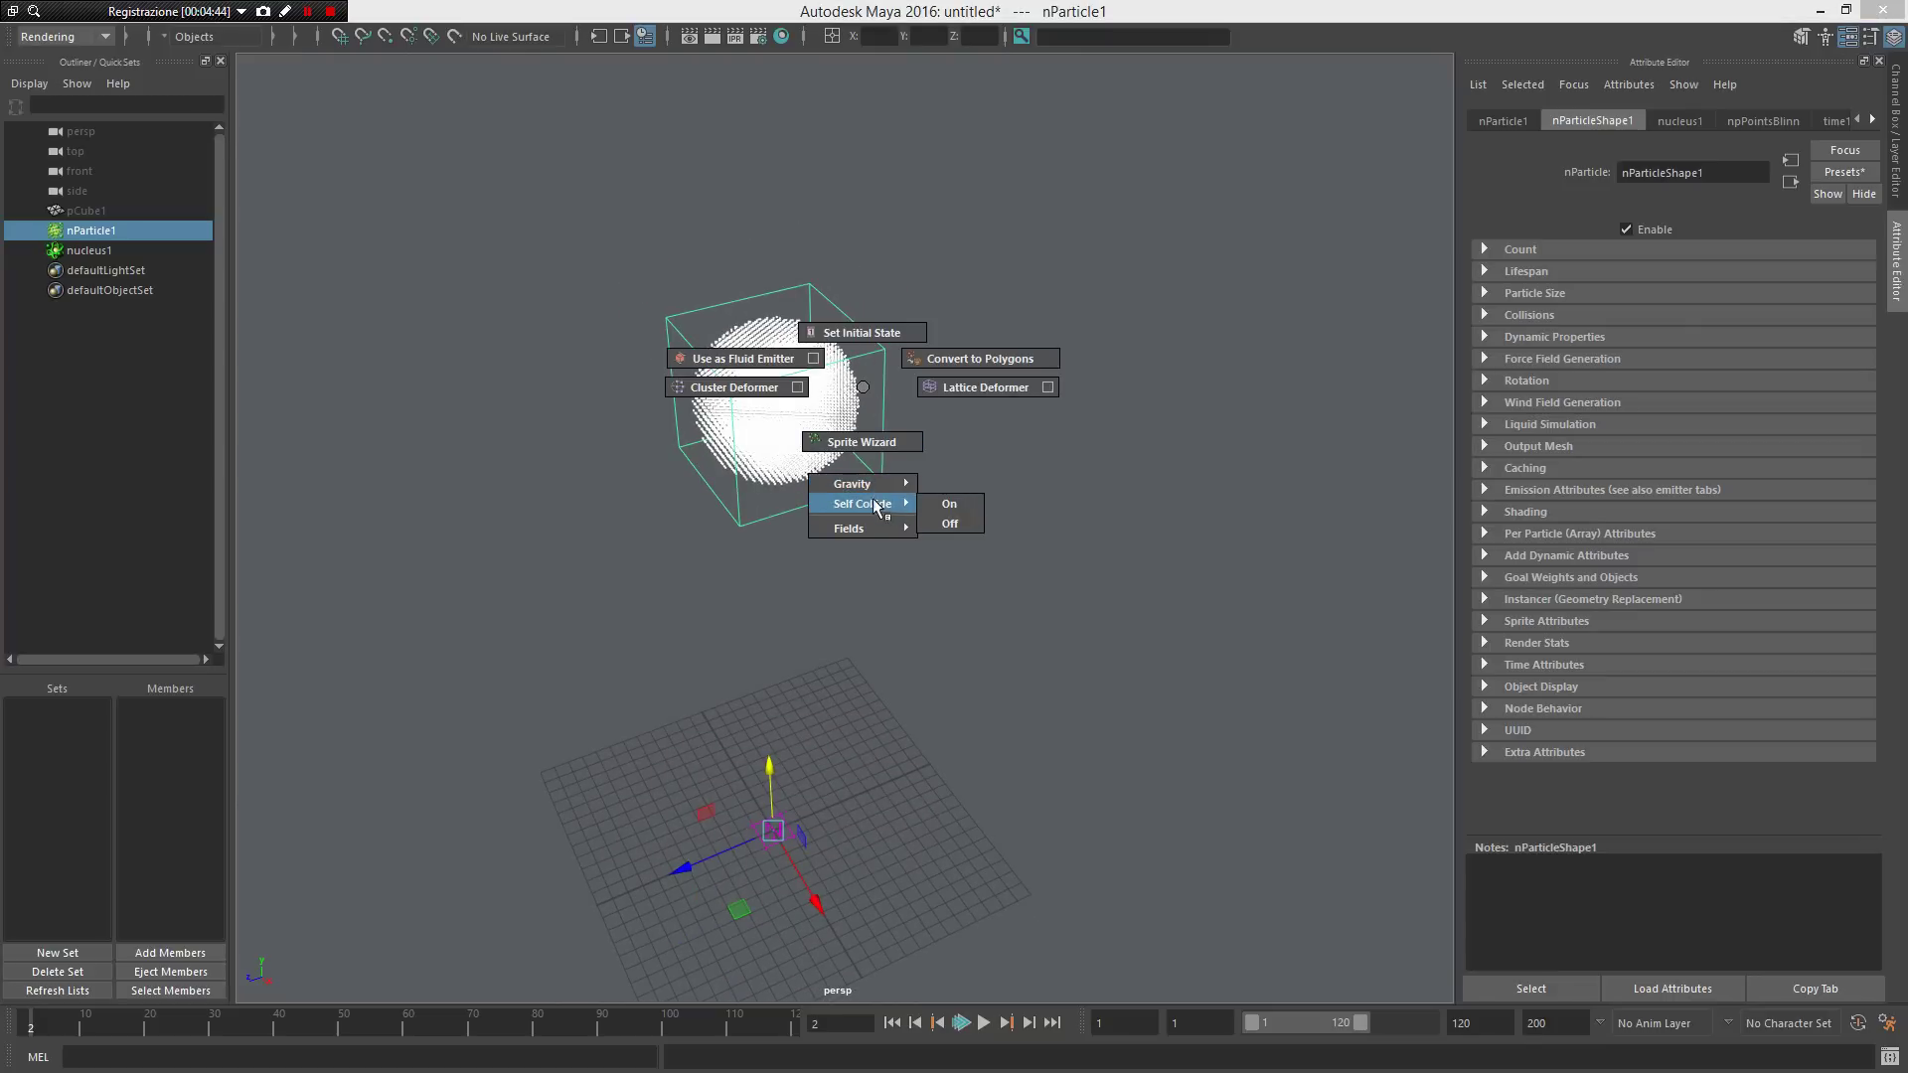
pyautogui.click(977, 503)
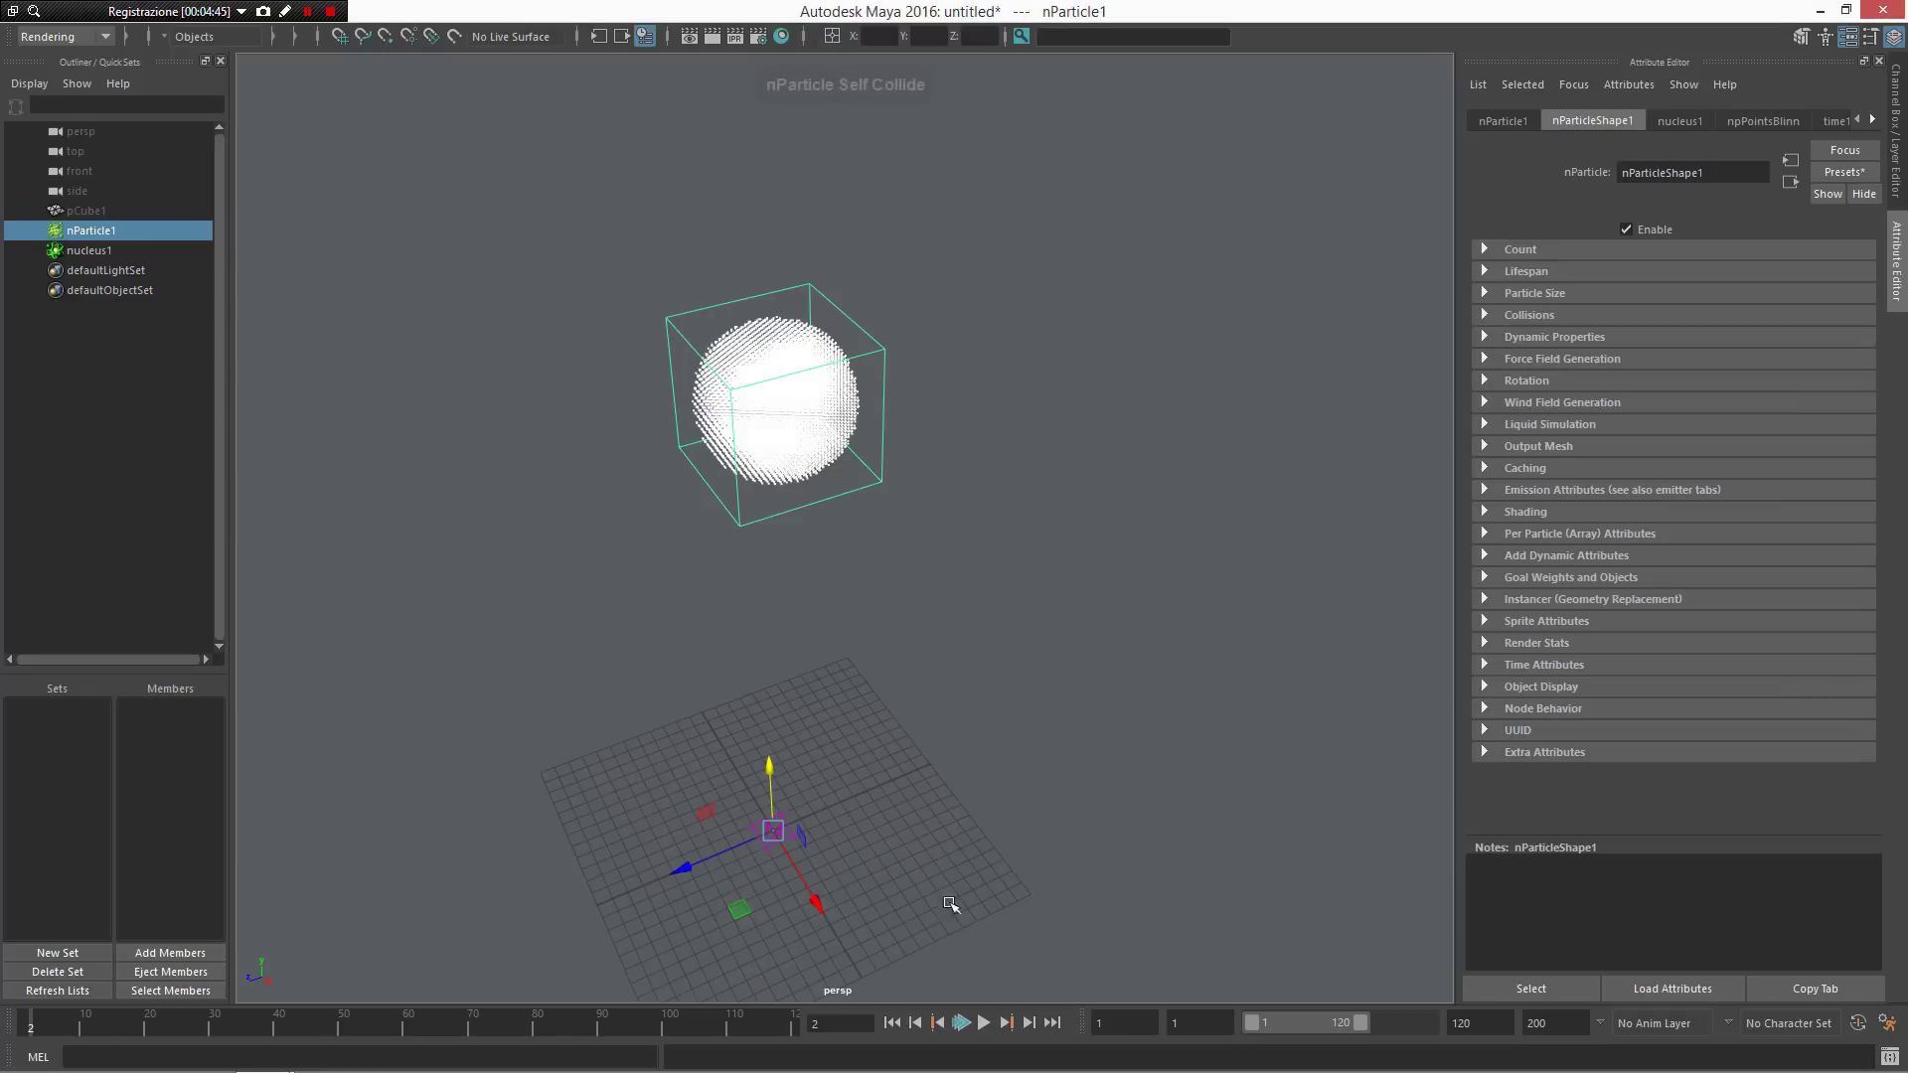
# Step: Play the simulation to check how the self-colliding particles land on the ground plane, stopping at frame 72
pyautogui.click(983, 1024)
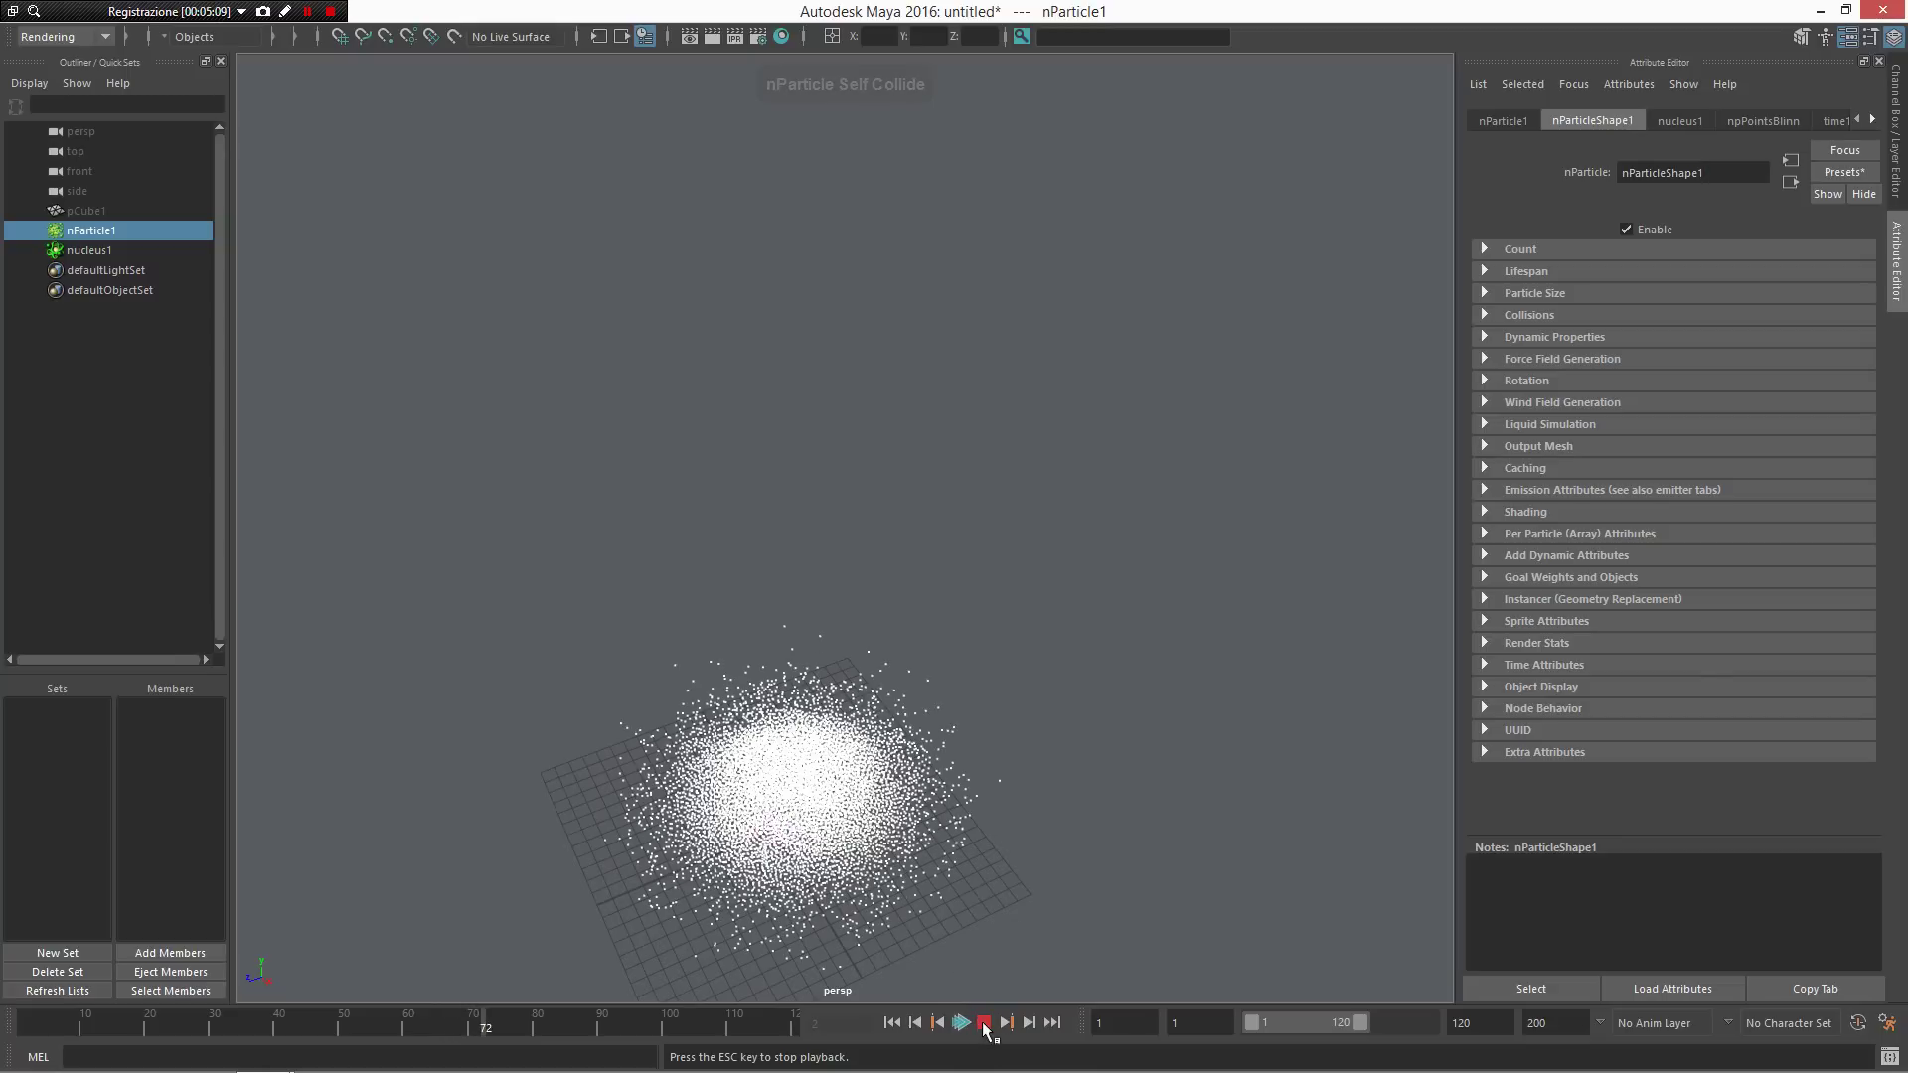
pyautogui.click(984, 1023)
pyautogui.keyDown('alt'); pyautogui.moveTo(1010, 848); pyautogui.dragTo(913, 757); pyautogui.keyUp('alt')
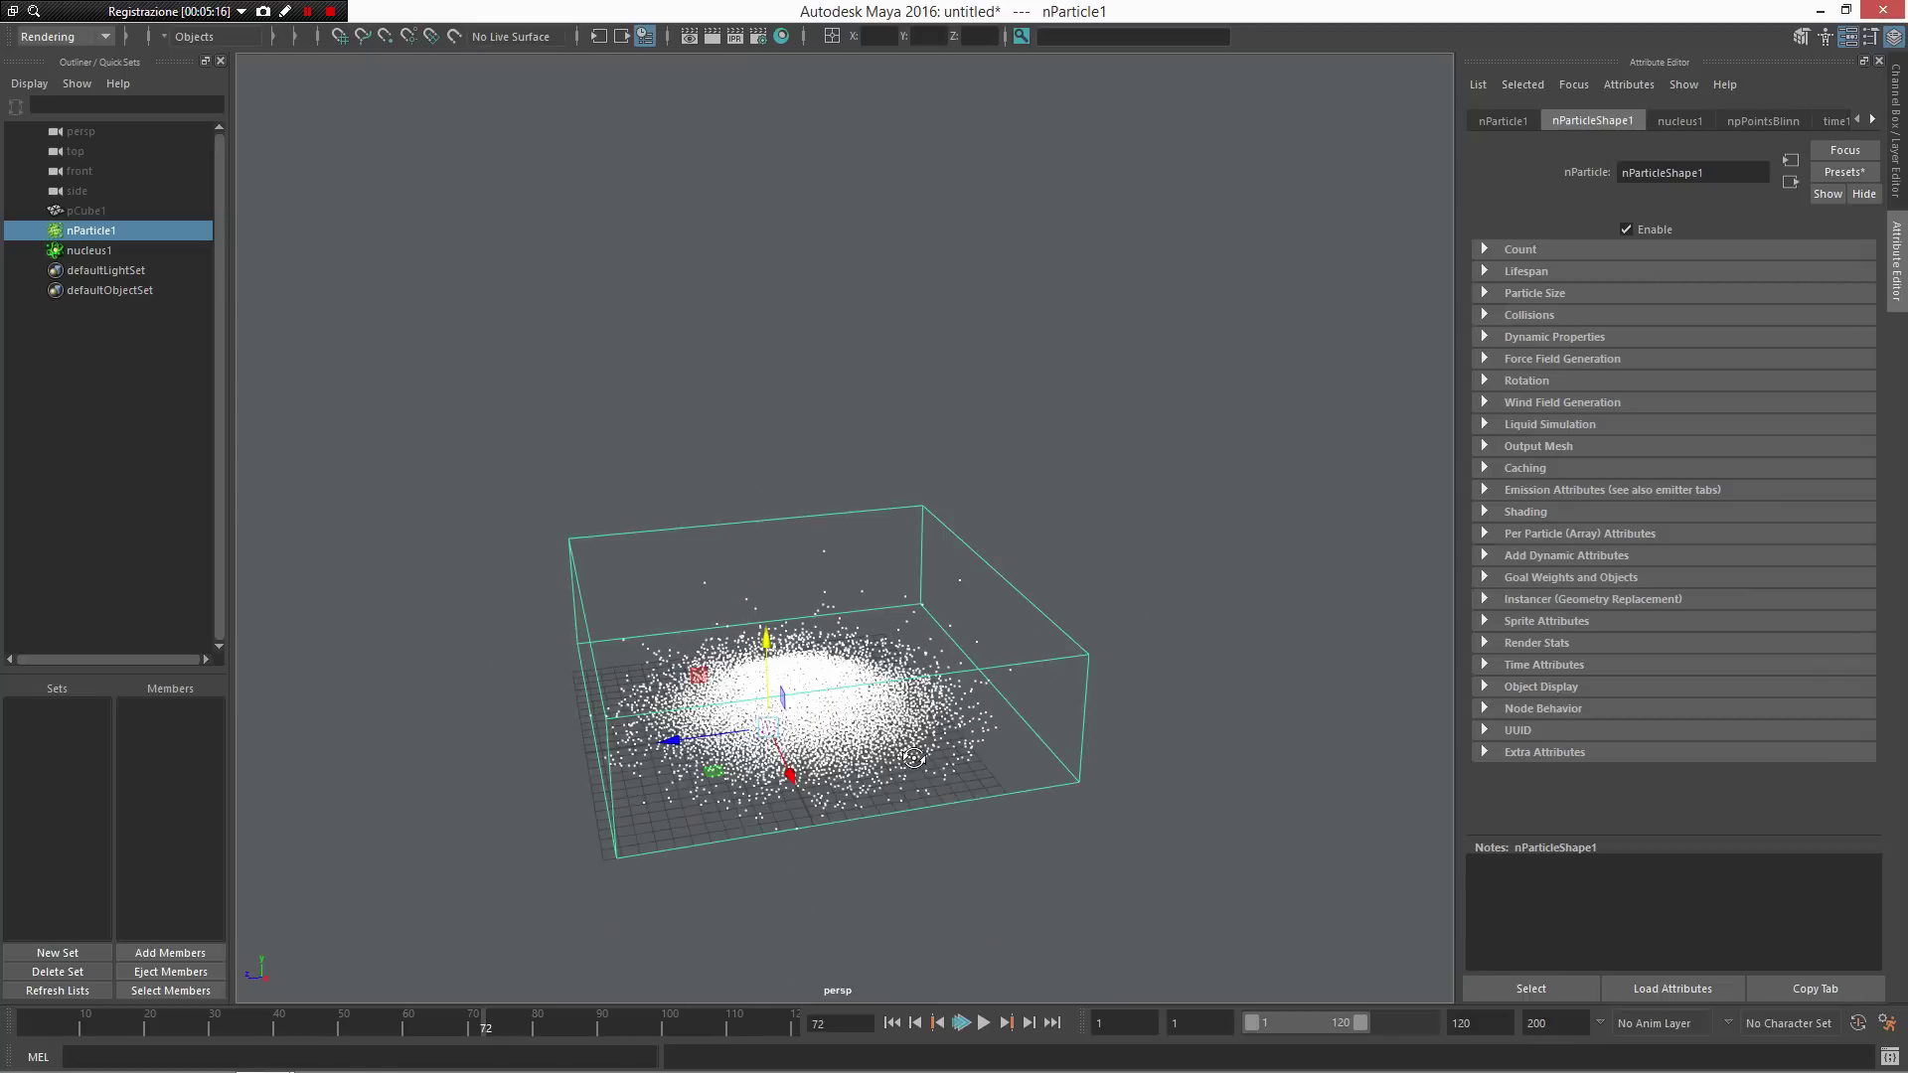
pyautogui.keyDown('alt'); pyautogui.moveTo(913, 758); pyautogui.dragTo(830, 726, button='right'); pyautogui.keyUp('alt')
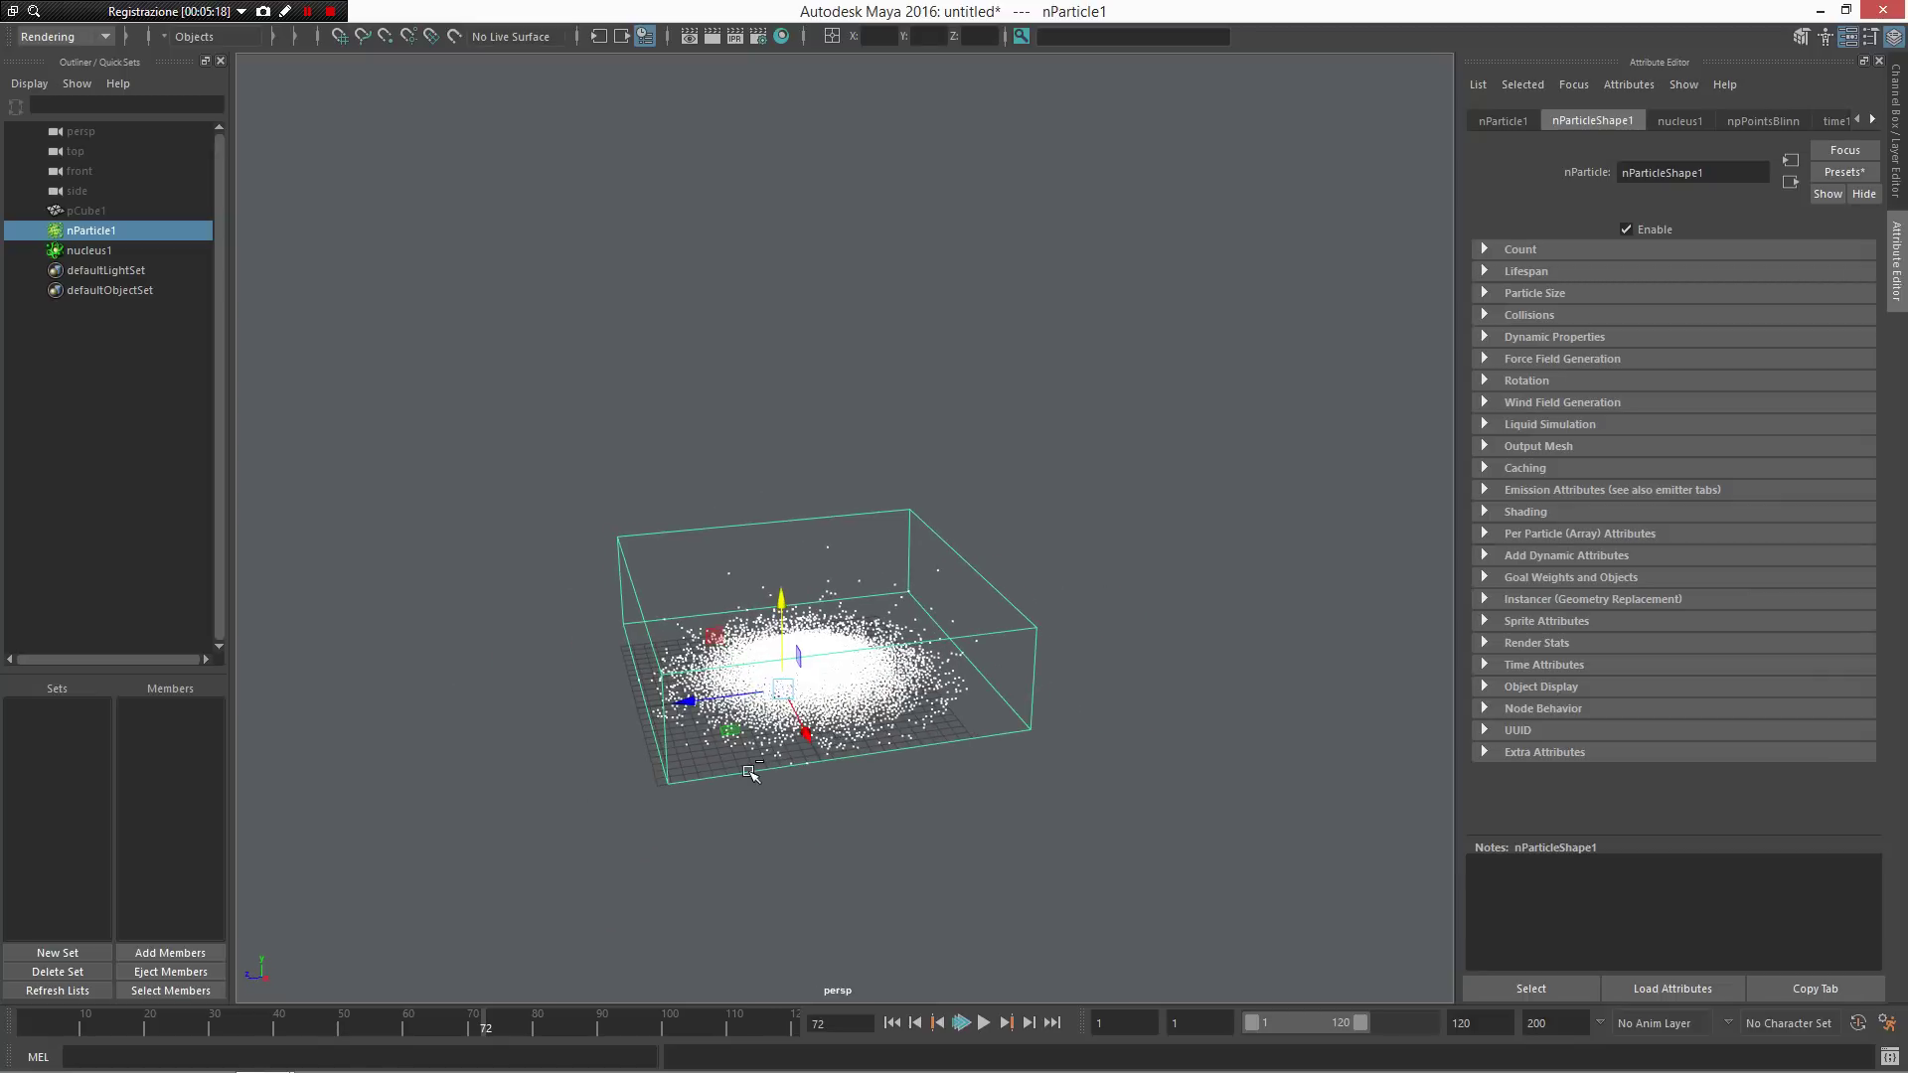
# Step: Examine the gravity, self-collision and field options offered for the particle object
pyautogui.hotkey('ctrl', 'n')
pyautogui.click(1006, 559)
pyautogui.moveTo(971, 613); pyautogui.dragTo(971, 752, button='right')
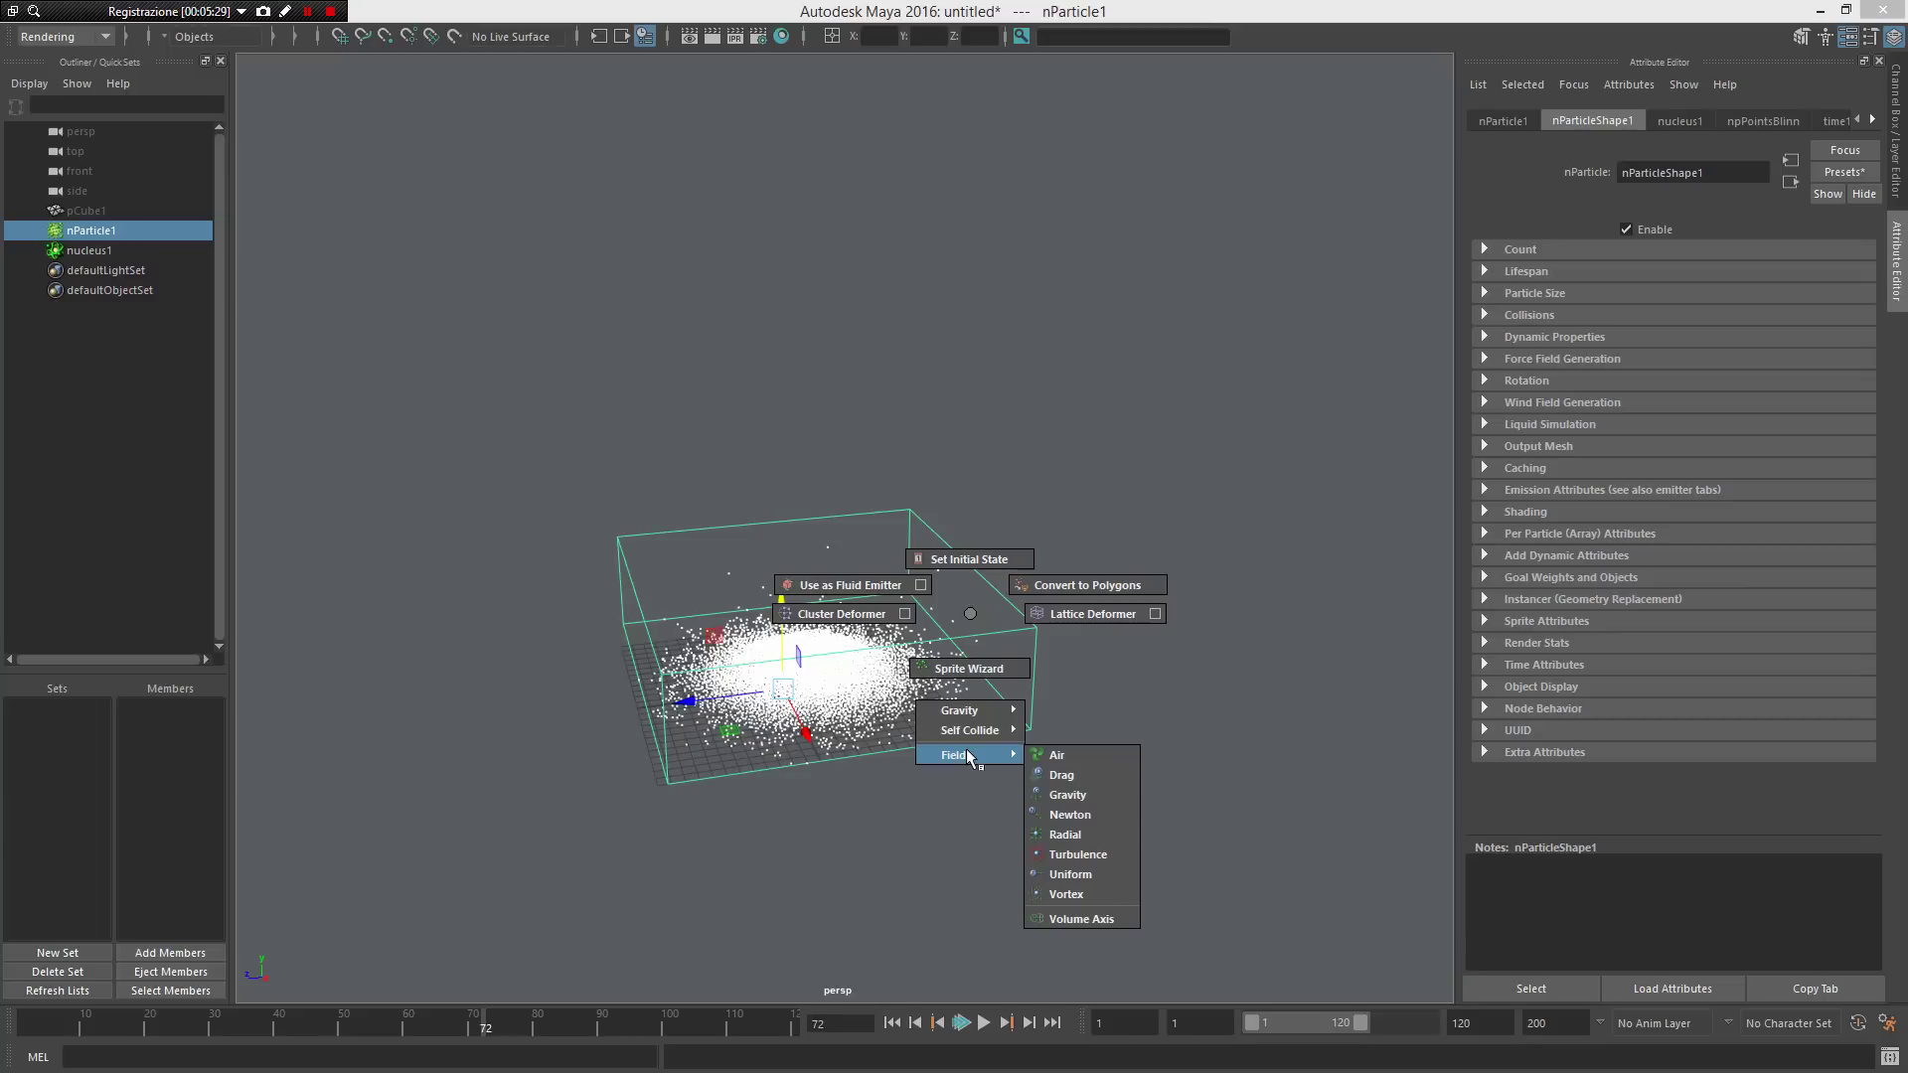
pyautogui.moveTo(973, 750); pyautogui.dragTo(988, 711, button='right')
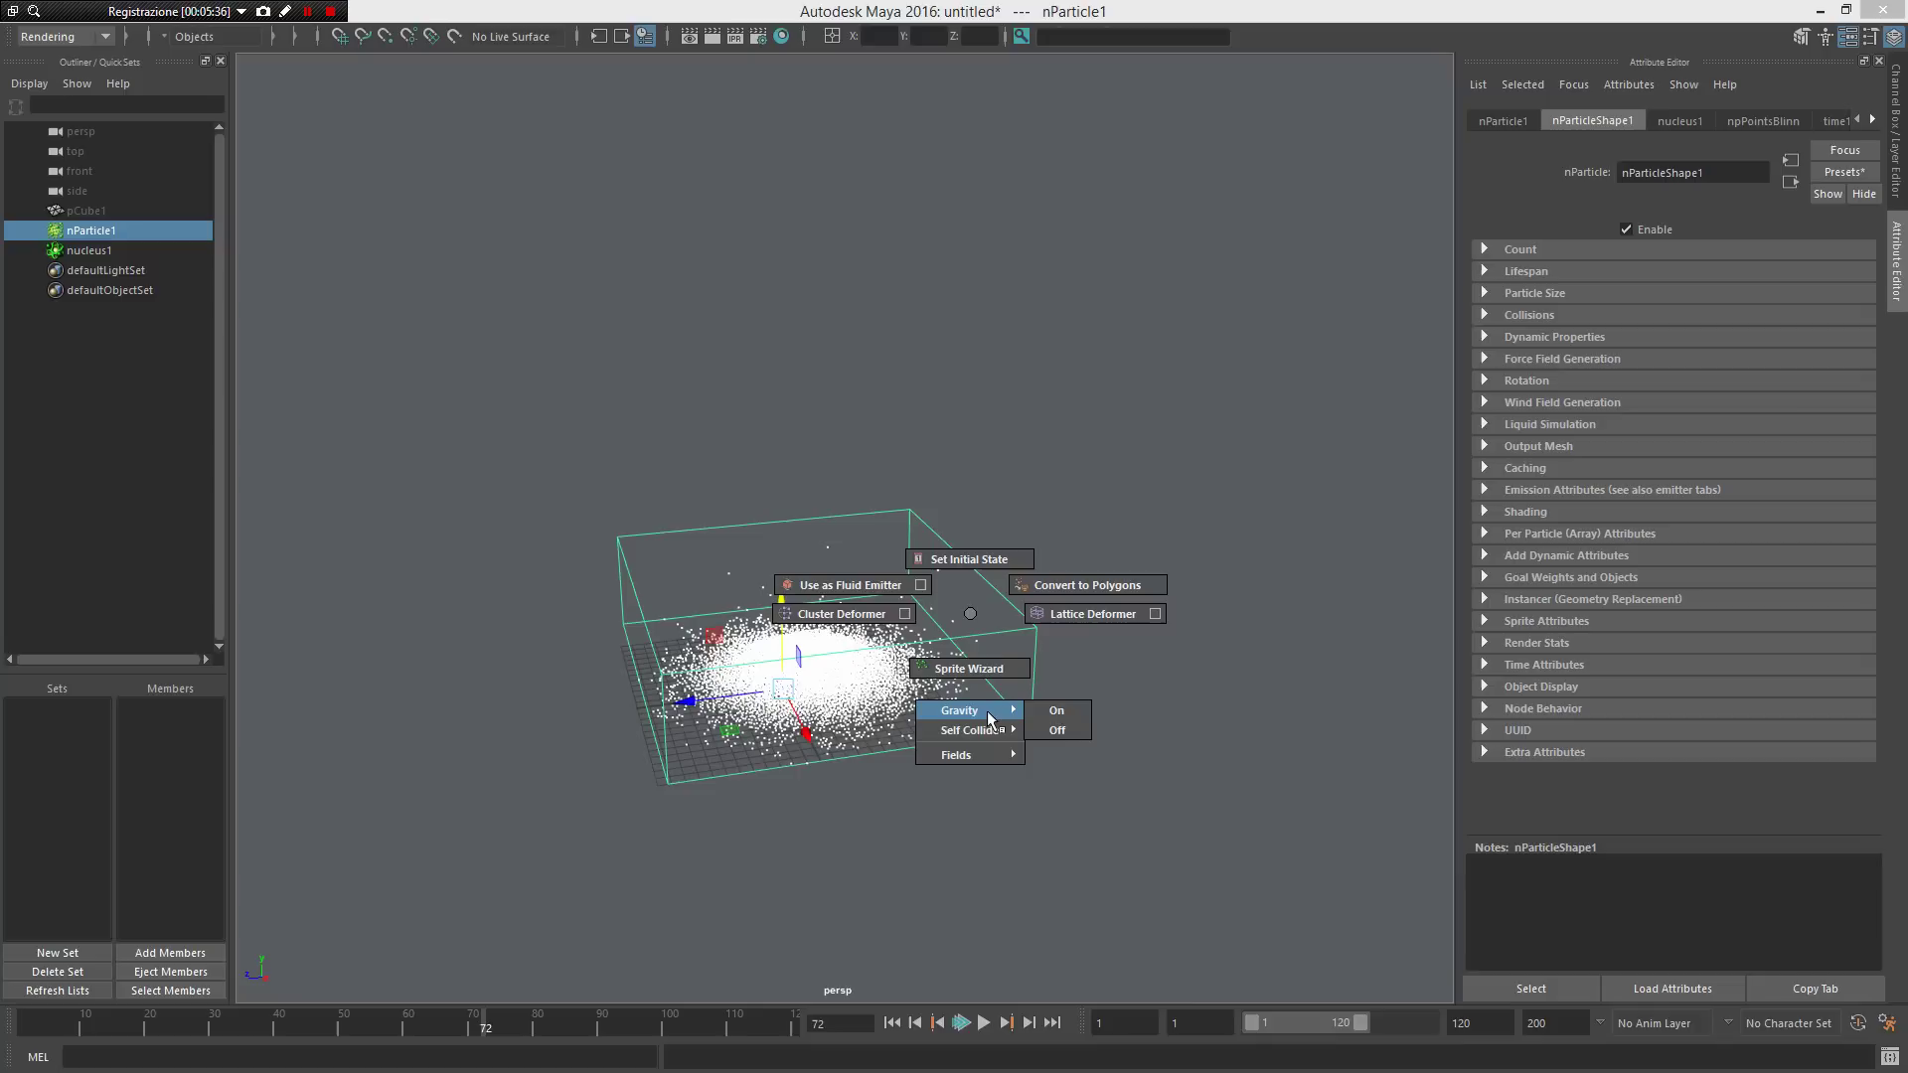
pyautogui.moveTo(606, 801); pyautogui.dragTo(845, 769, button='right')
pyautogui.scroll(1, 939, 757)
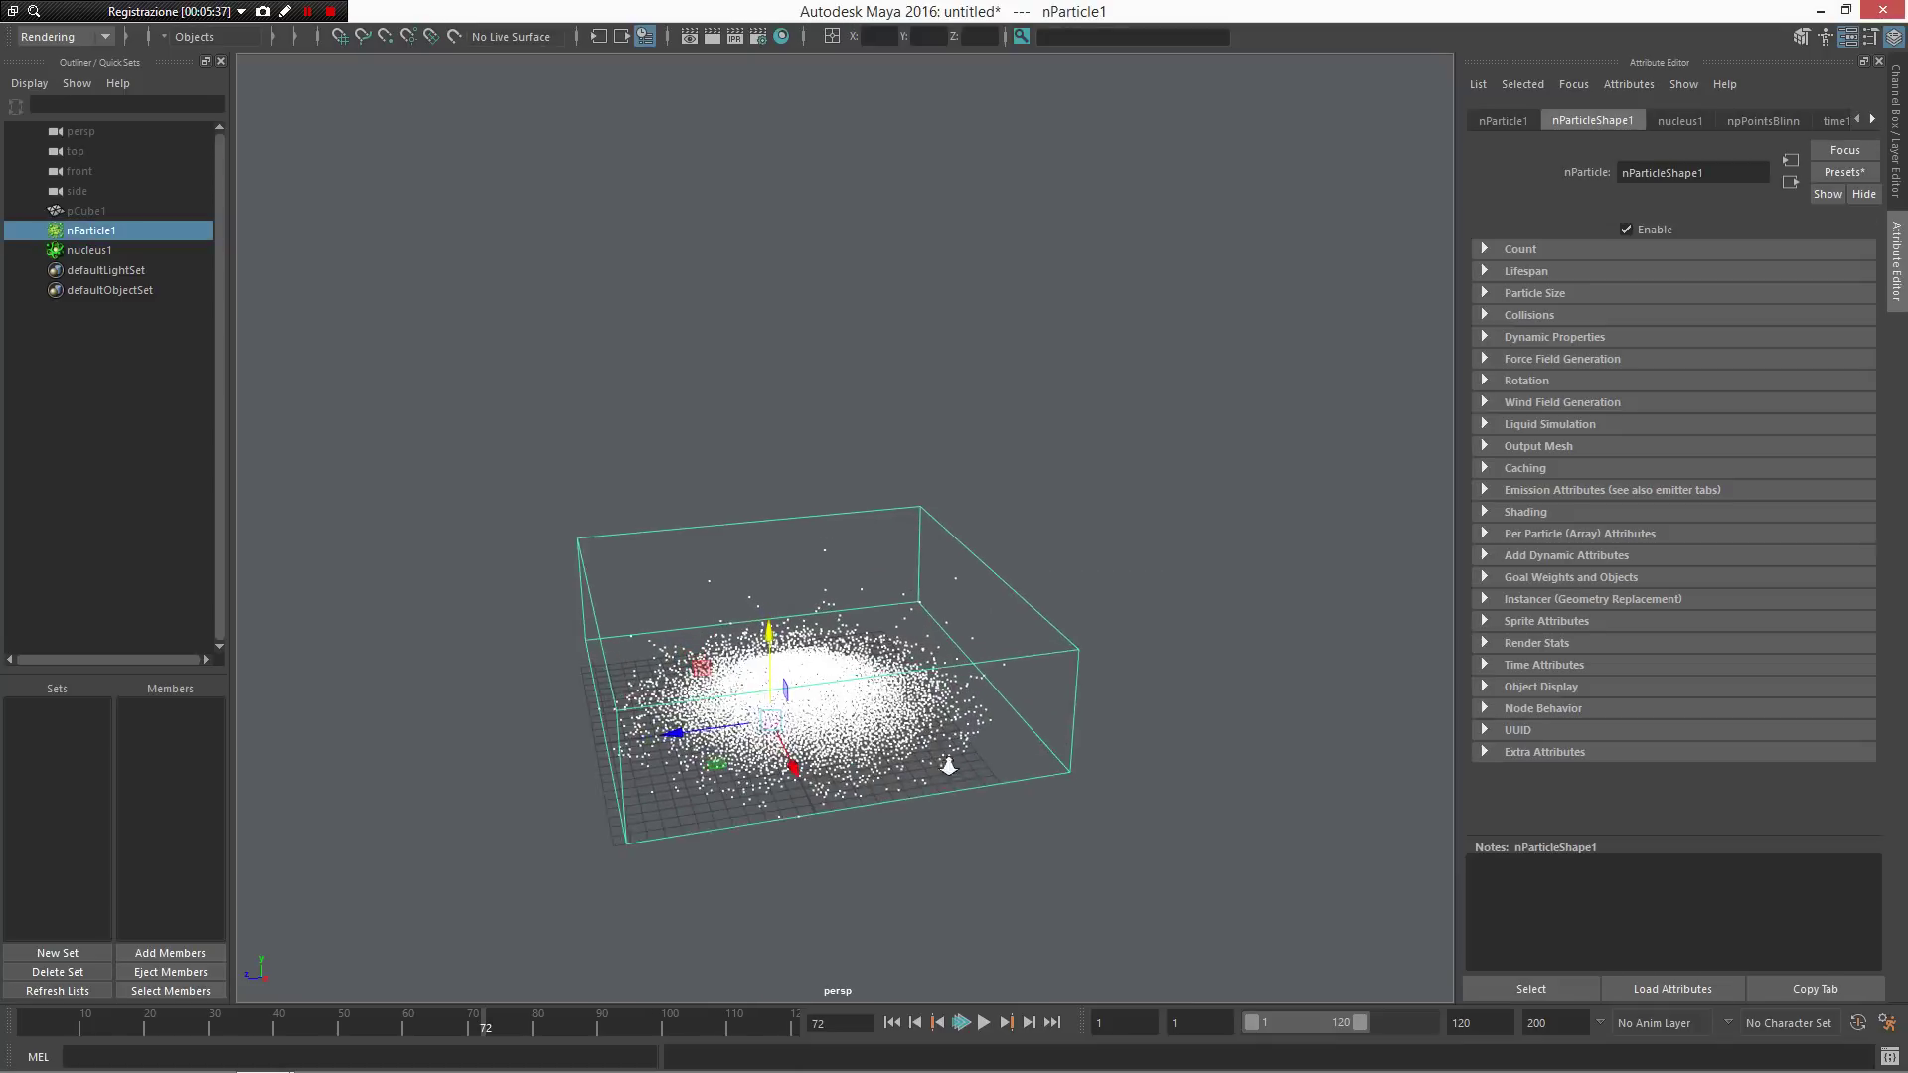
pyautogui.scroll(-1, 939, 757)
pyautogui.keyDown('alt'); pyautogui.moveTo(841, 699); pyautogui.dragTo(890, 683); pyautogui.keyUp('alt')
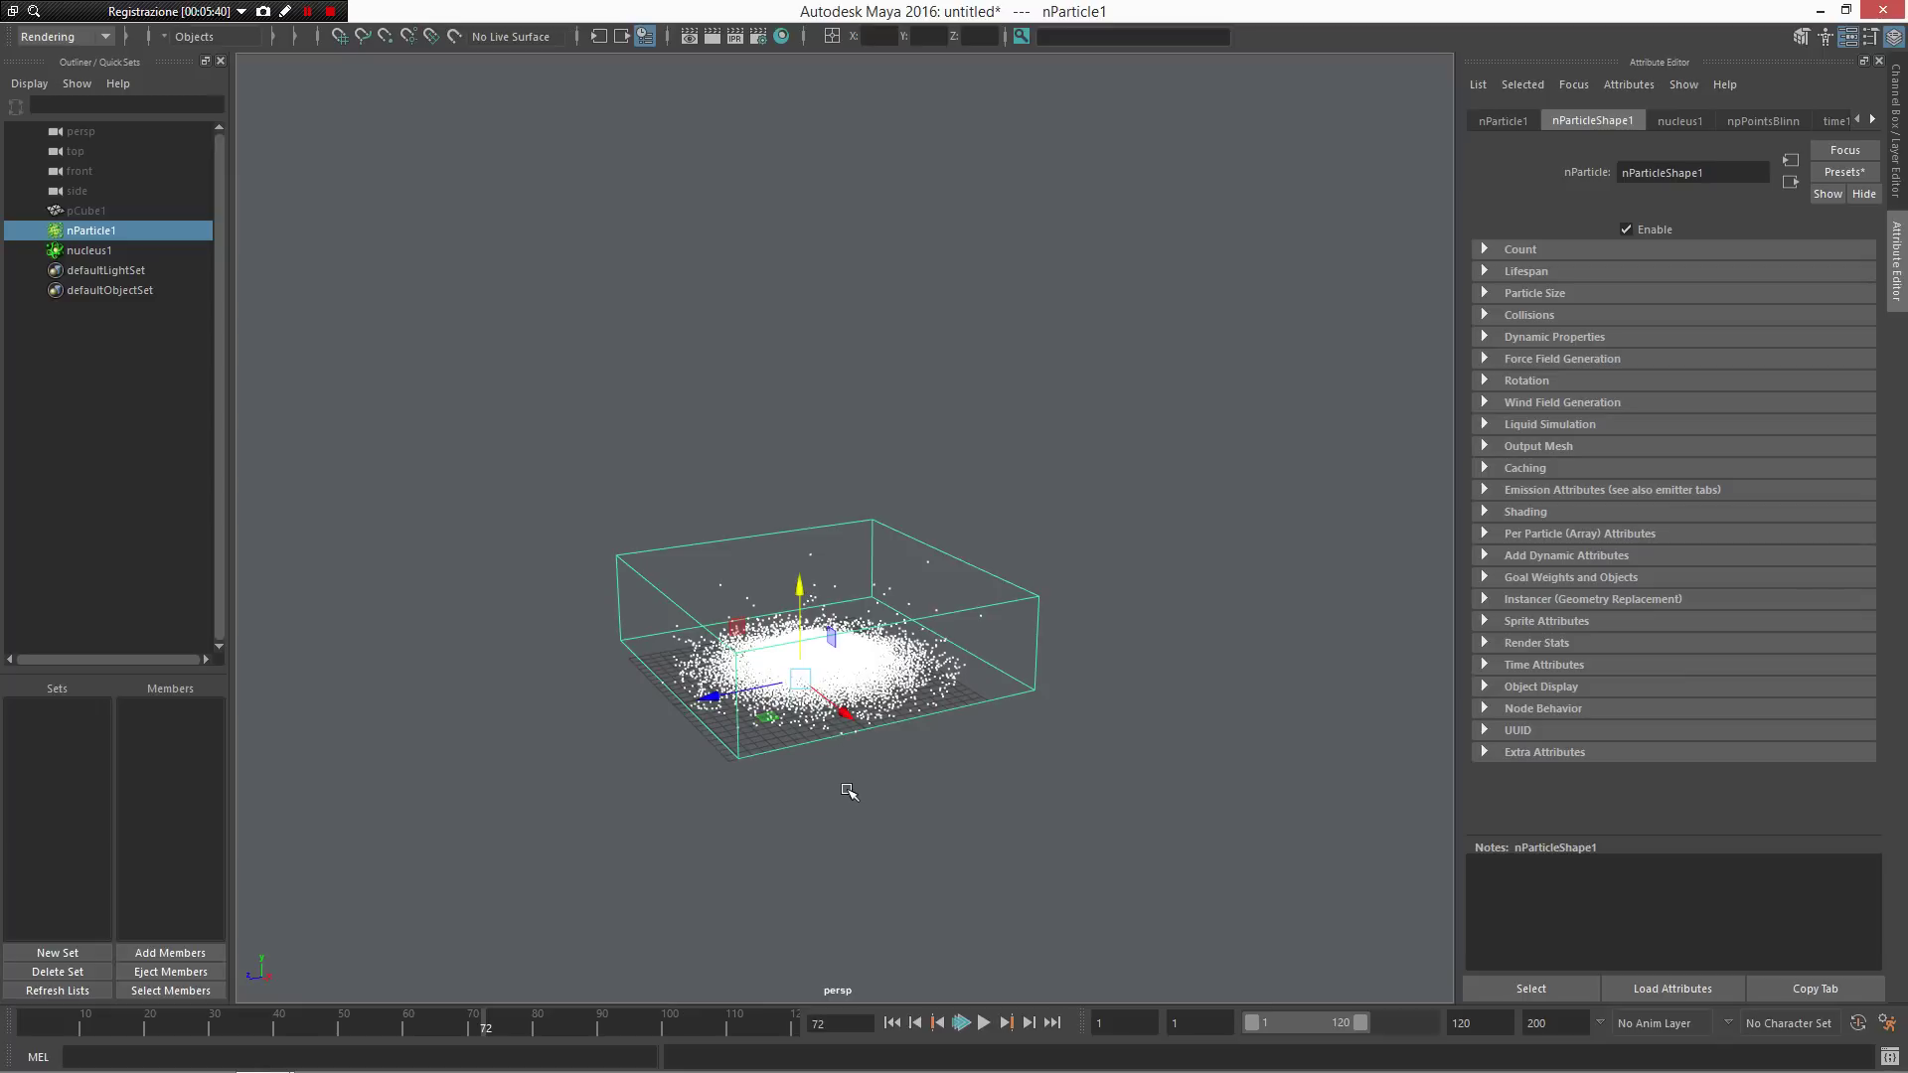
# Step: Start a new scene without saving the particle scene
pyautogui.hotkey('ctrl', 'n')
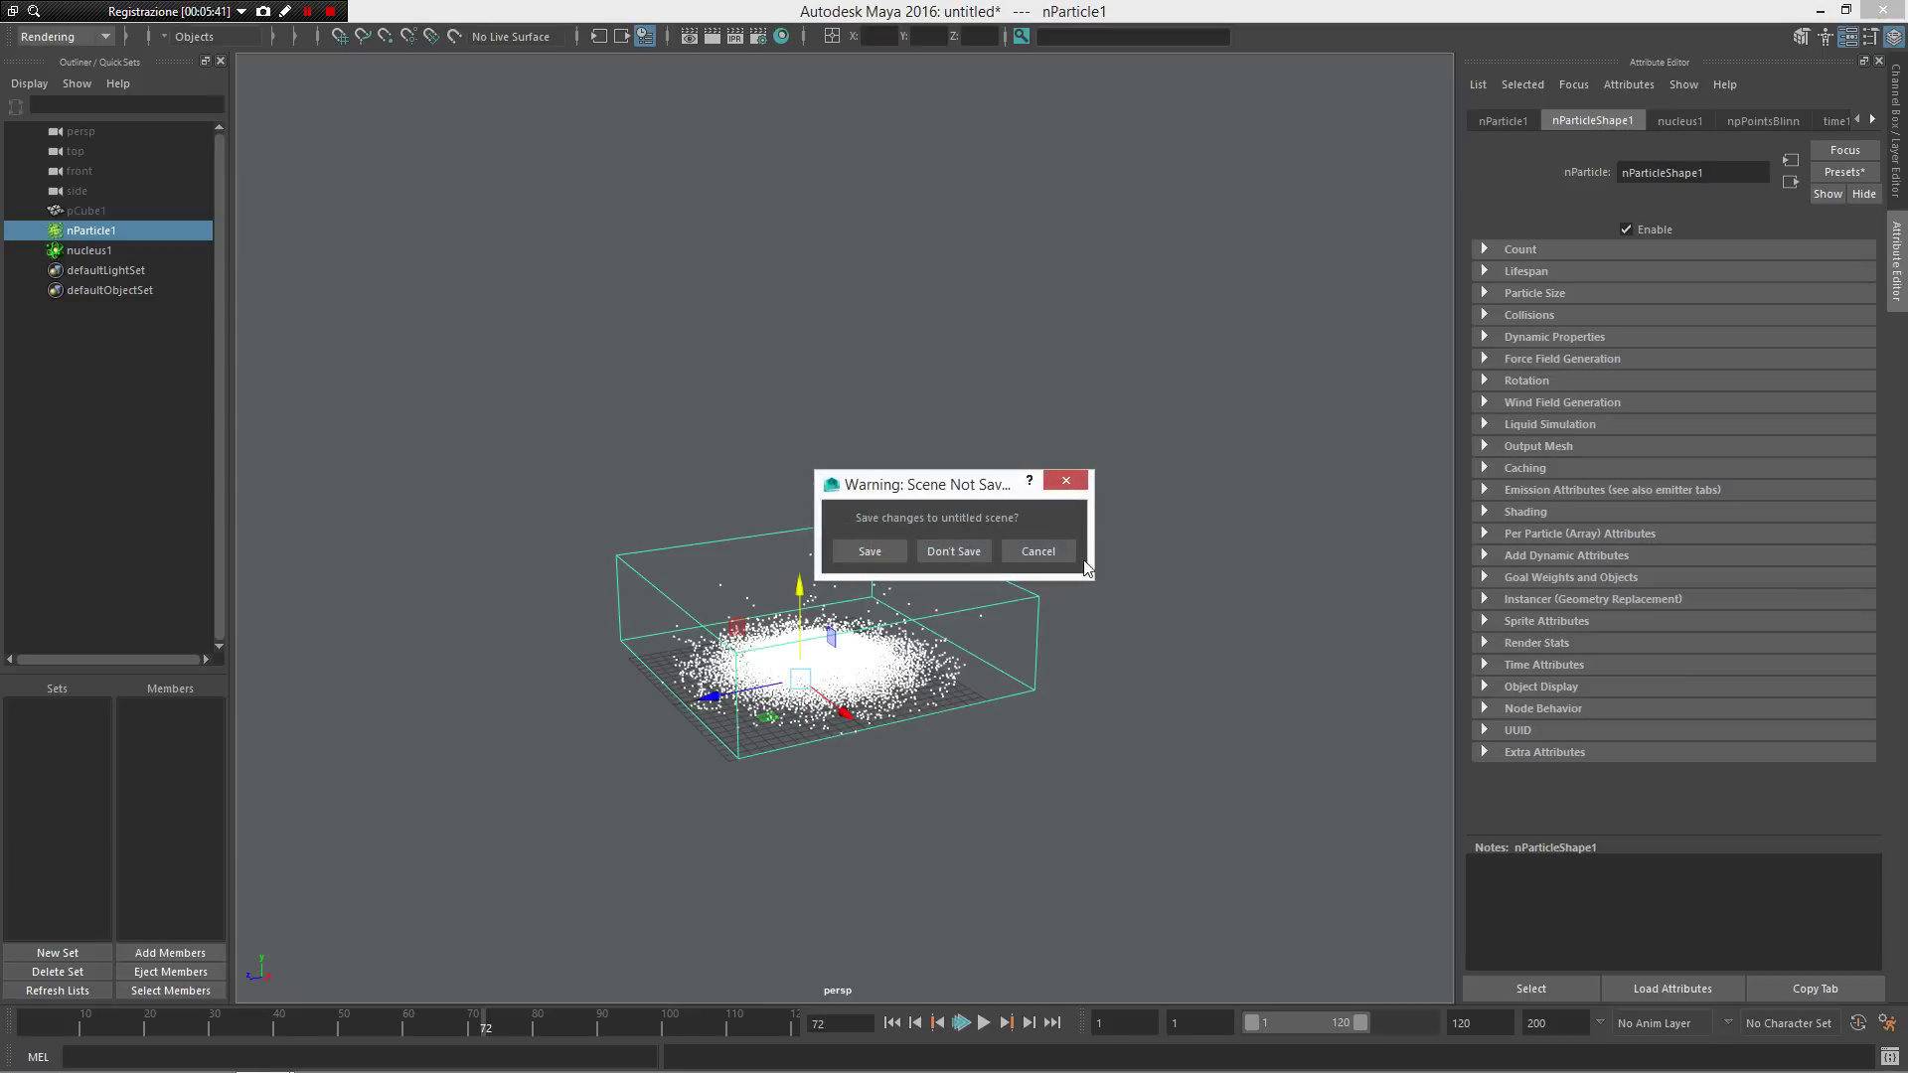
pyautogui.click(981, 553)
pyautogui.keyDown('alt'); pyautogui.moveTo(1031, 614); pyautogui.dragTo(982, 568); pyautogui.keyUp('alt')
# Step: Create a polygon sphere with a radius of about 5.16, and set its Translate X, Y and Z to 0
pyautogui.rightClick(847, 559)
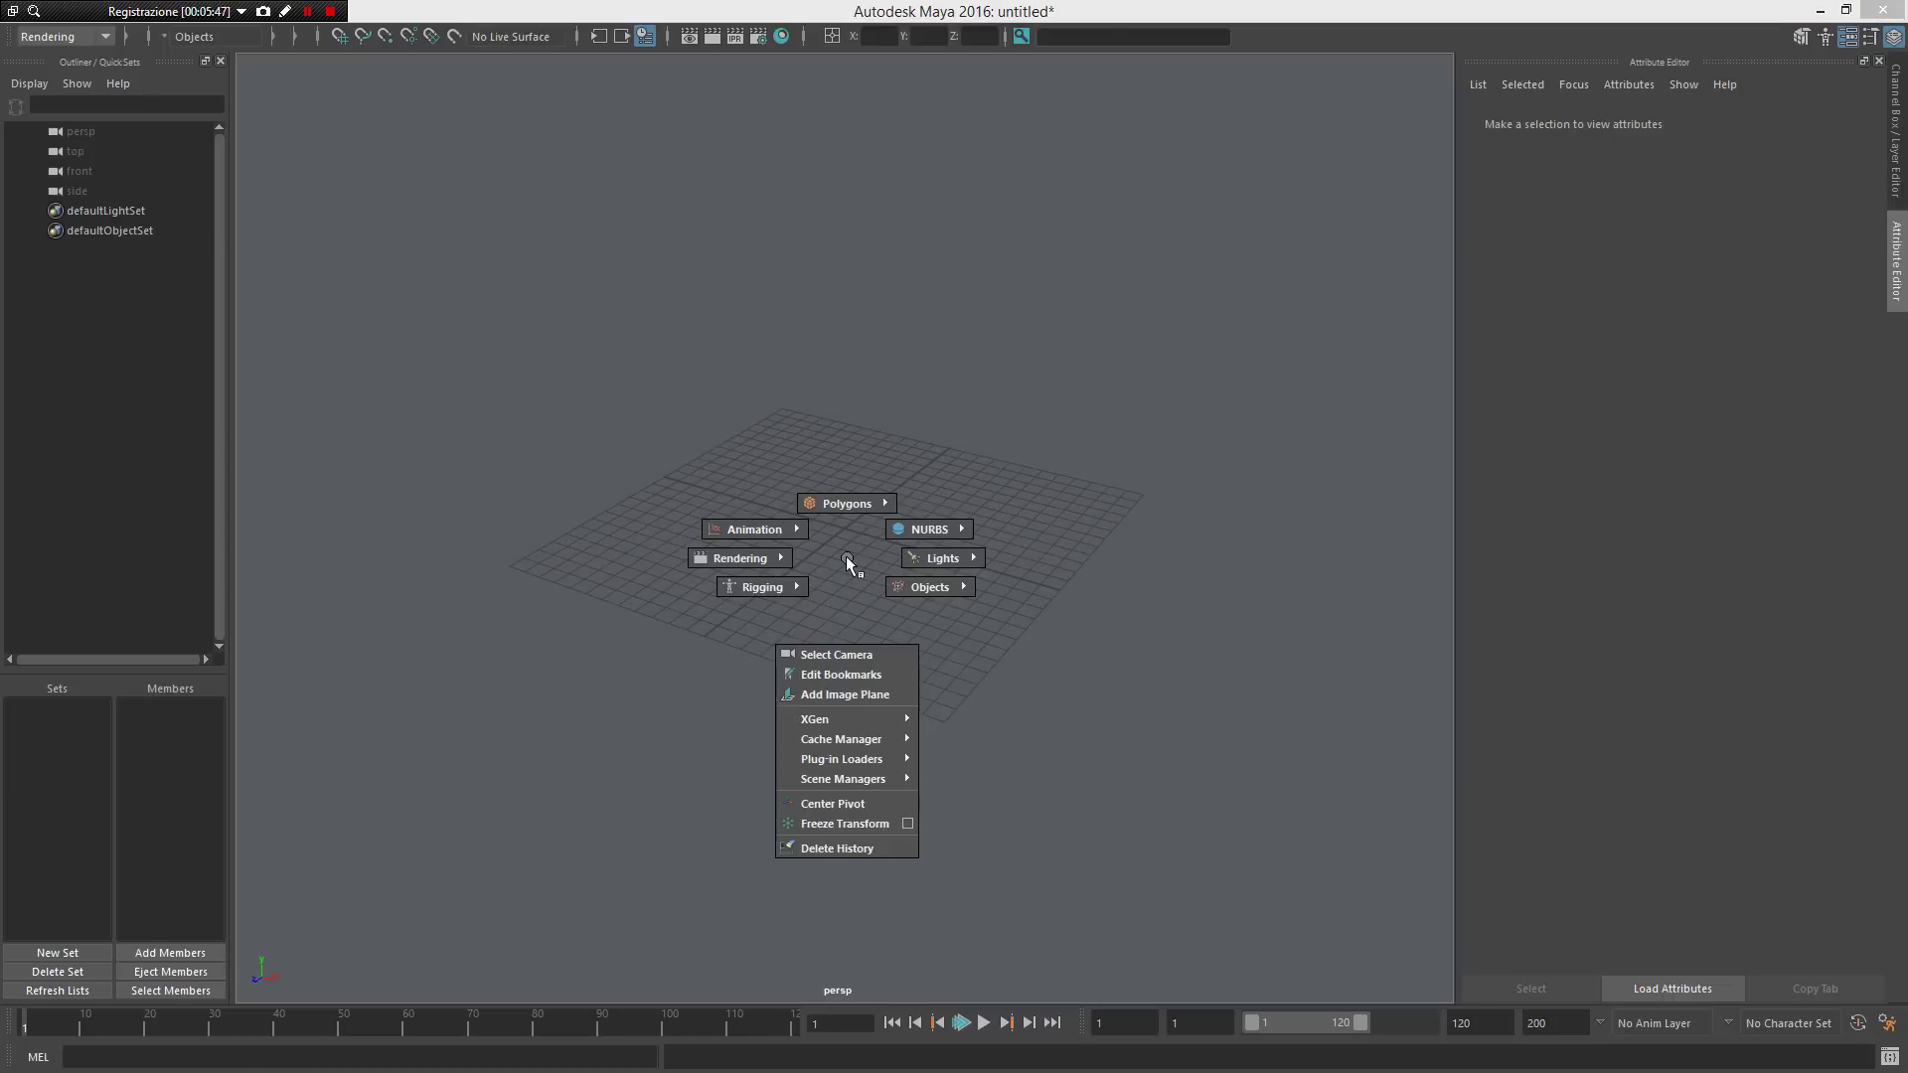
pyautogui.moveTo(847, 559); pyautogui.dragTo(735, 507, button='right')
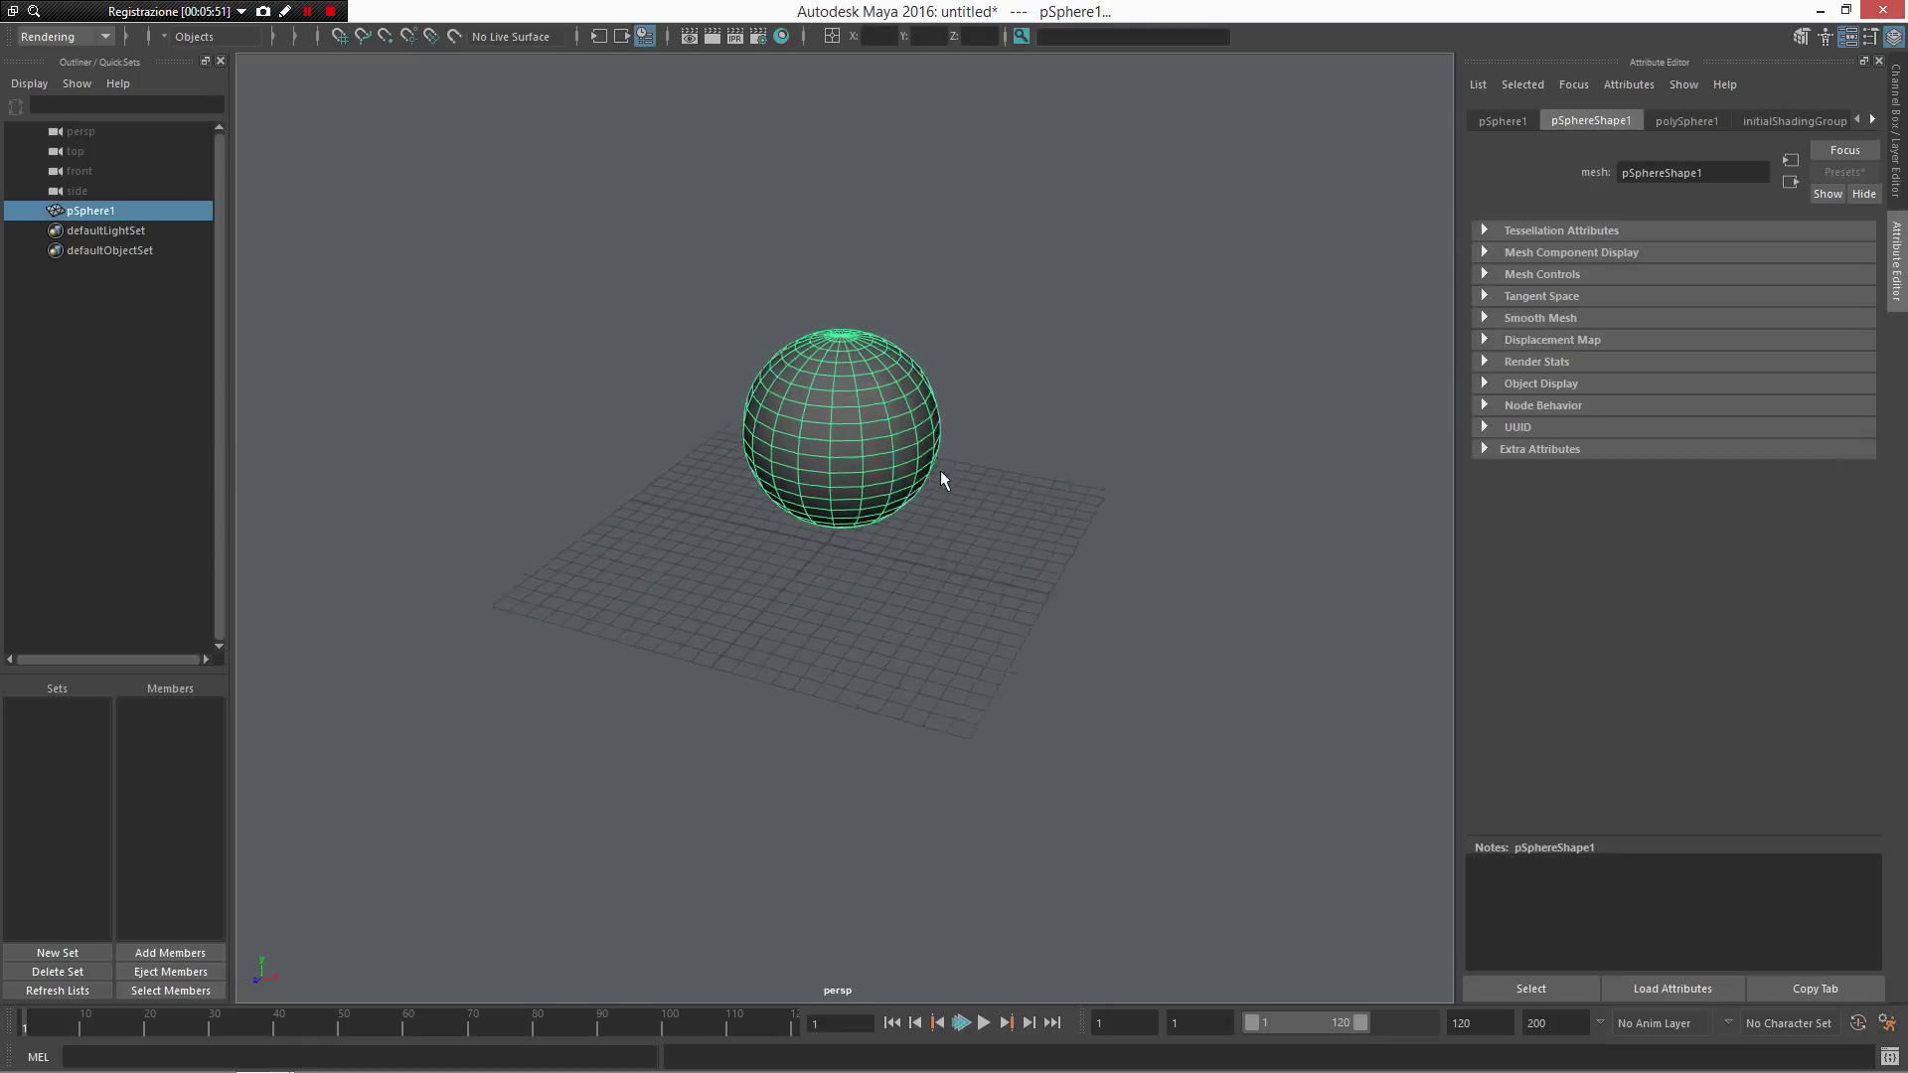
pyautogui.click(1891, 37)
pyautogui.moveTo(1858, 138); pyautogui.dragTo(1863, 169)
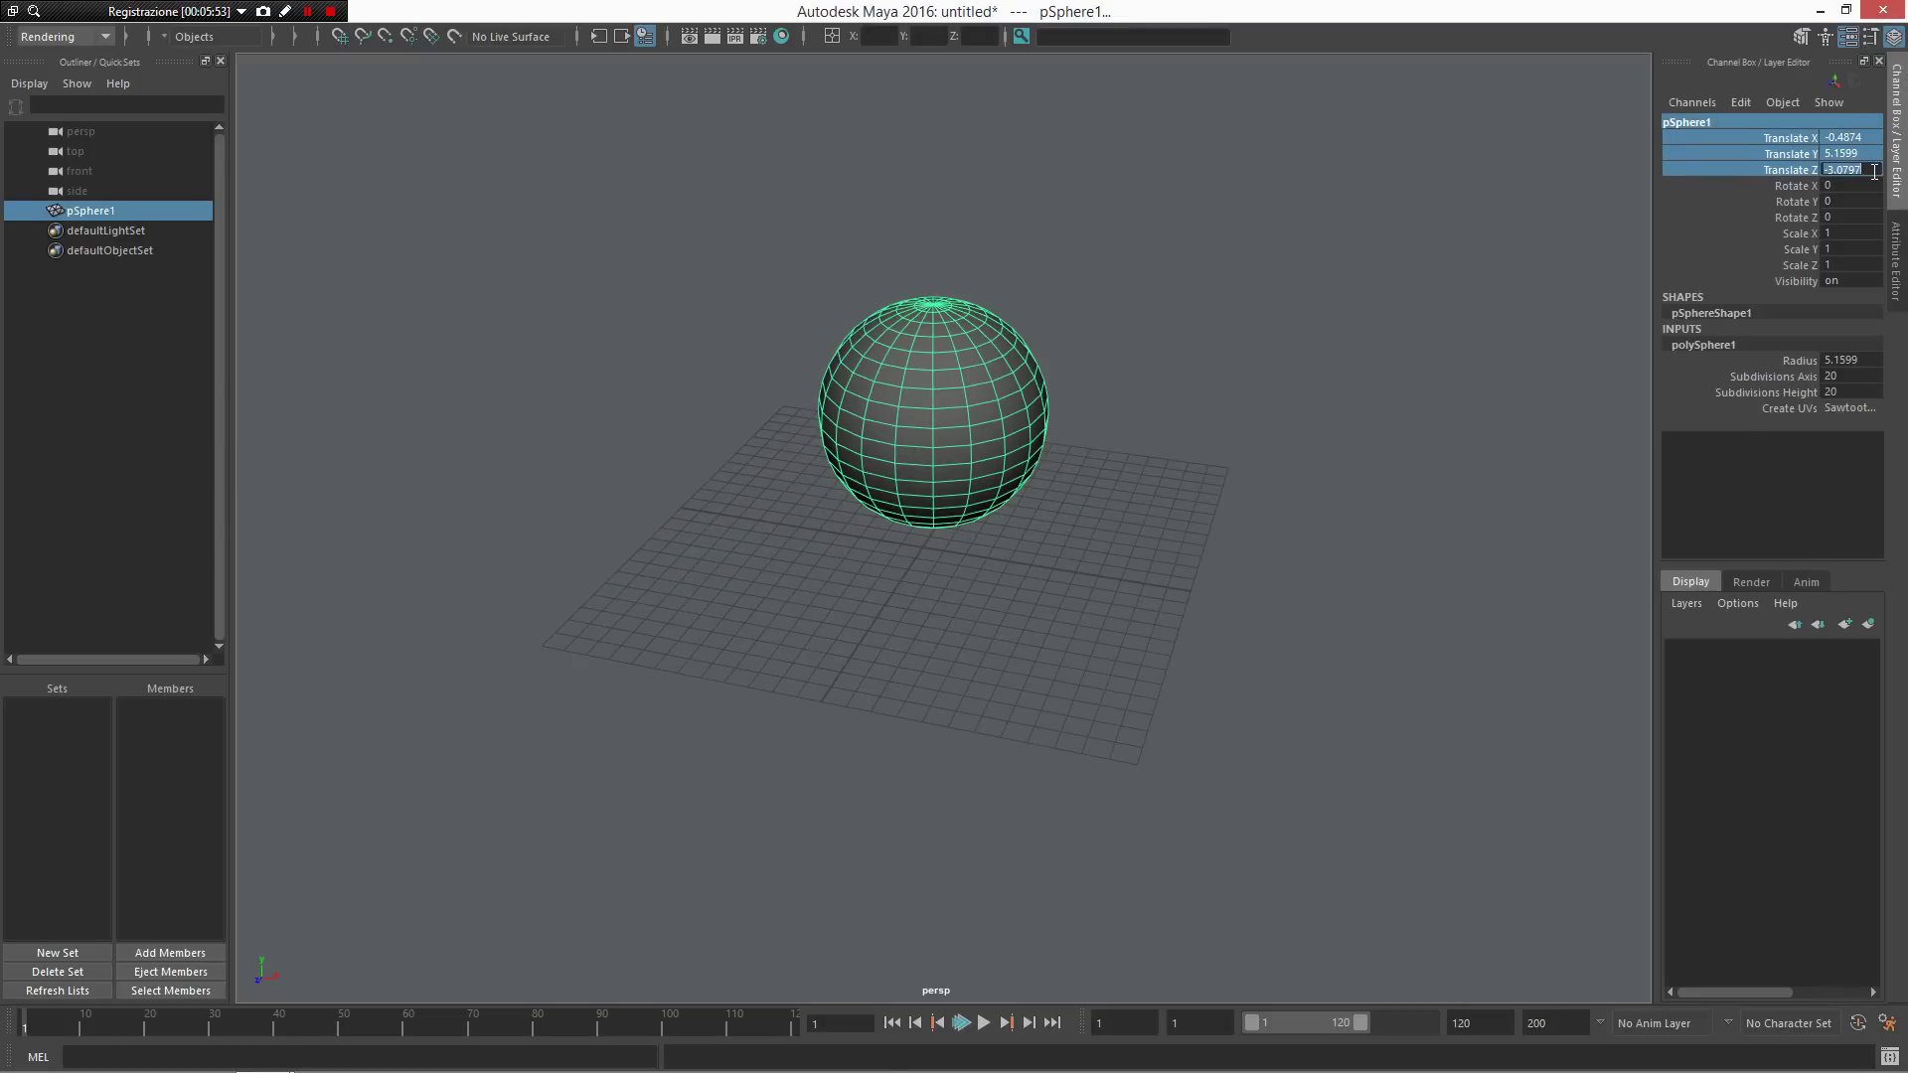
# Step: In the side view, draw an eight-point CV curve that starts at the sphere's surface, arcs outward and runs down below the sphere
pyautogui.press('space')
pyautogui.press('space')
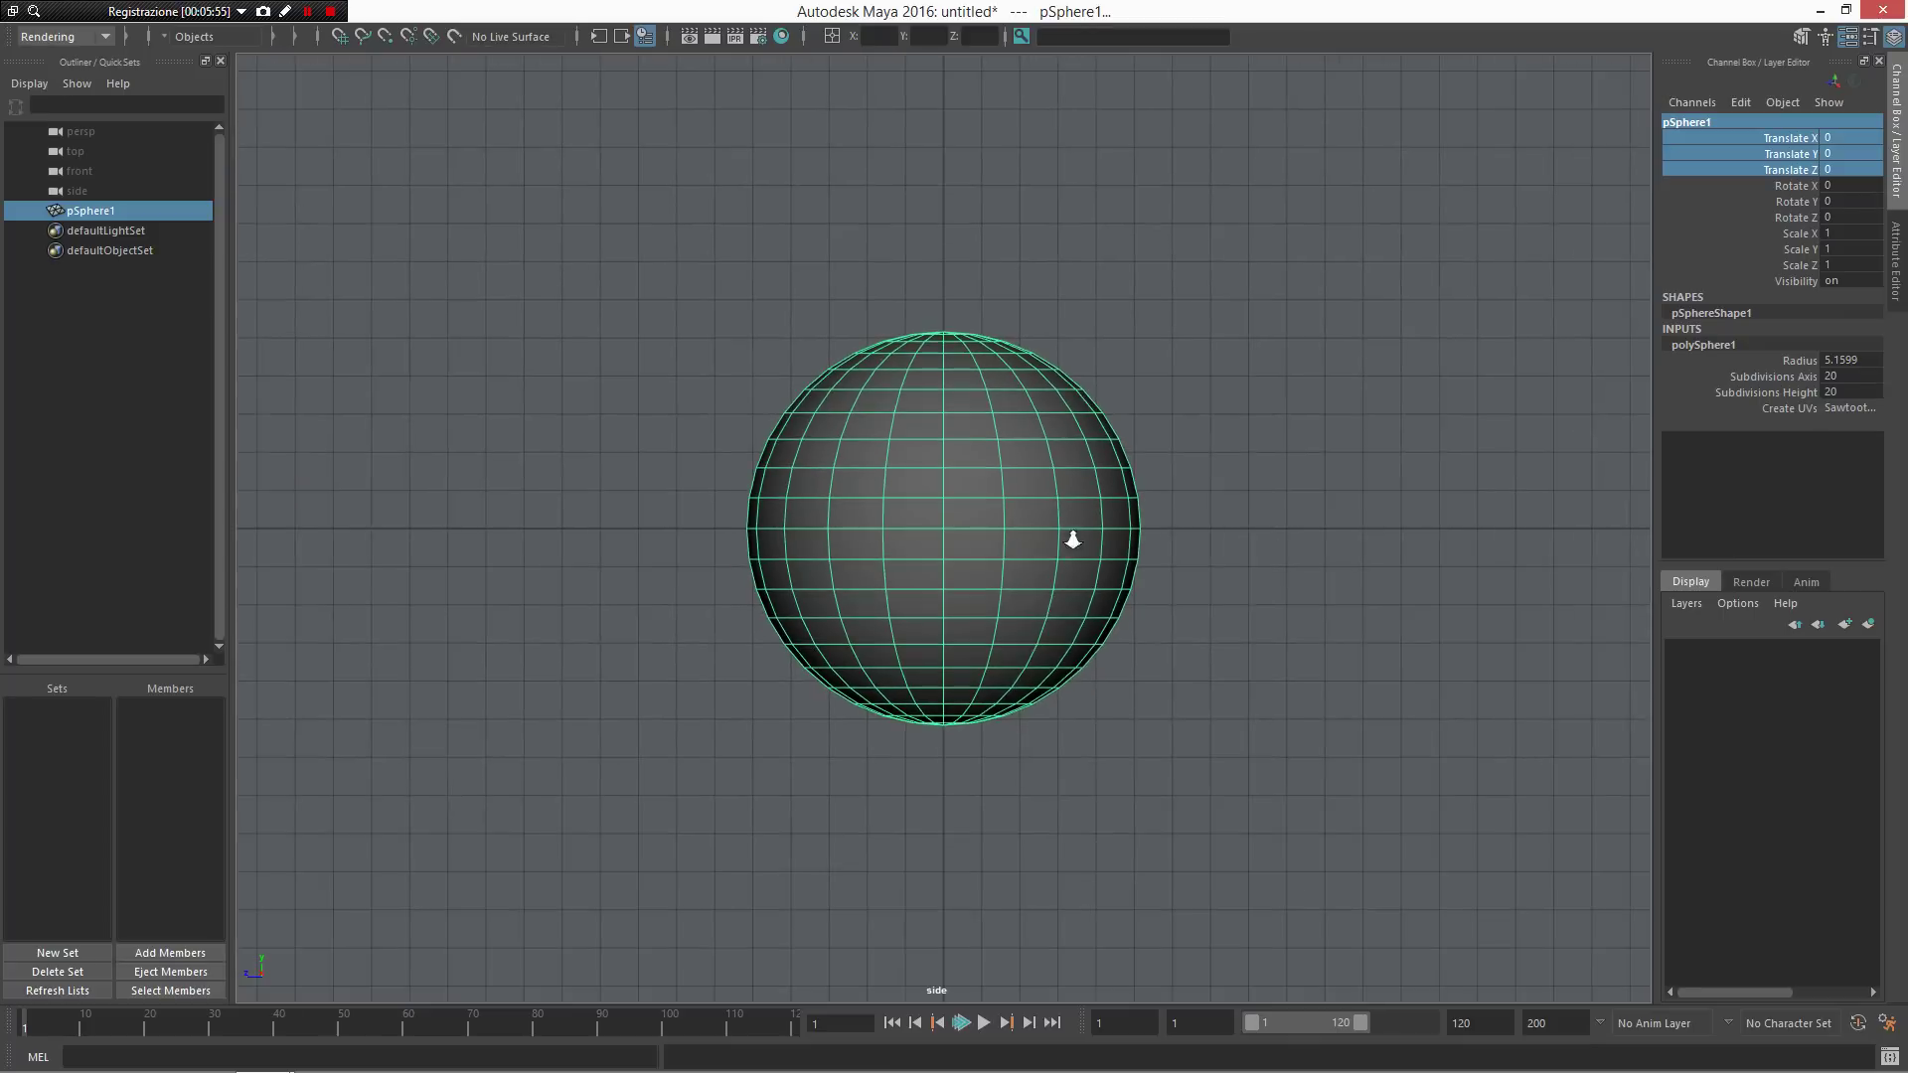
pyautogui.scroll(3, 1069, 537)
pyautogui.click(1103, 487)
pyautogui.scroll(-1, 966, 419)
pyautogui.press('space')
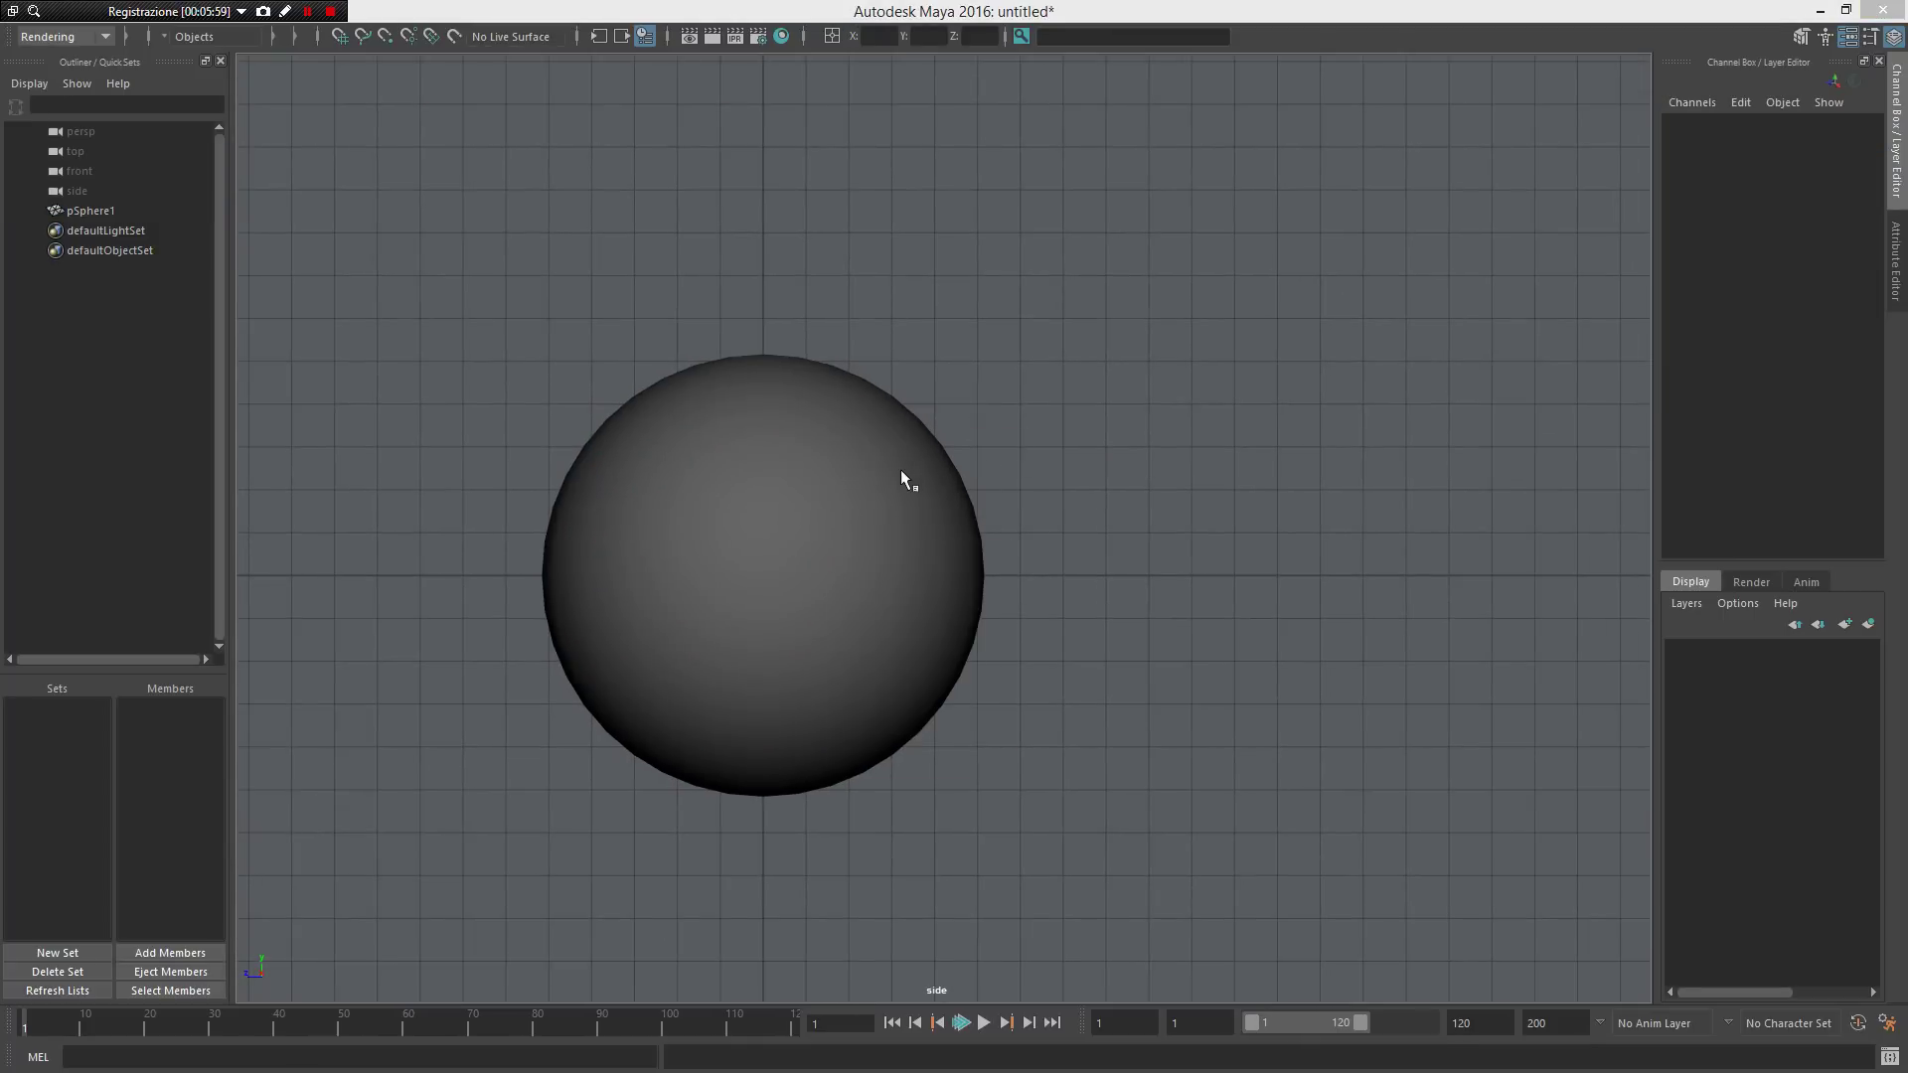
pyautogui.rightClick(900, 469)
pyautogui.moveTo(902, 472); pyautogui.dragTo(1367, 233, button='right')
pyautogui.click(948, 454)
pyautogui.click(1050, 413)
pyautogui.click(1161, 401)
pyautogui.click(1246, 541)
pyautogui.moveTo(1188, 706); pyautogui.dragTo(1114, 765)
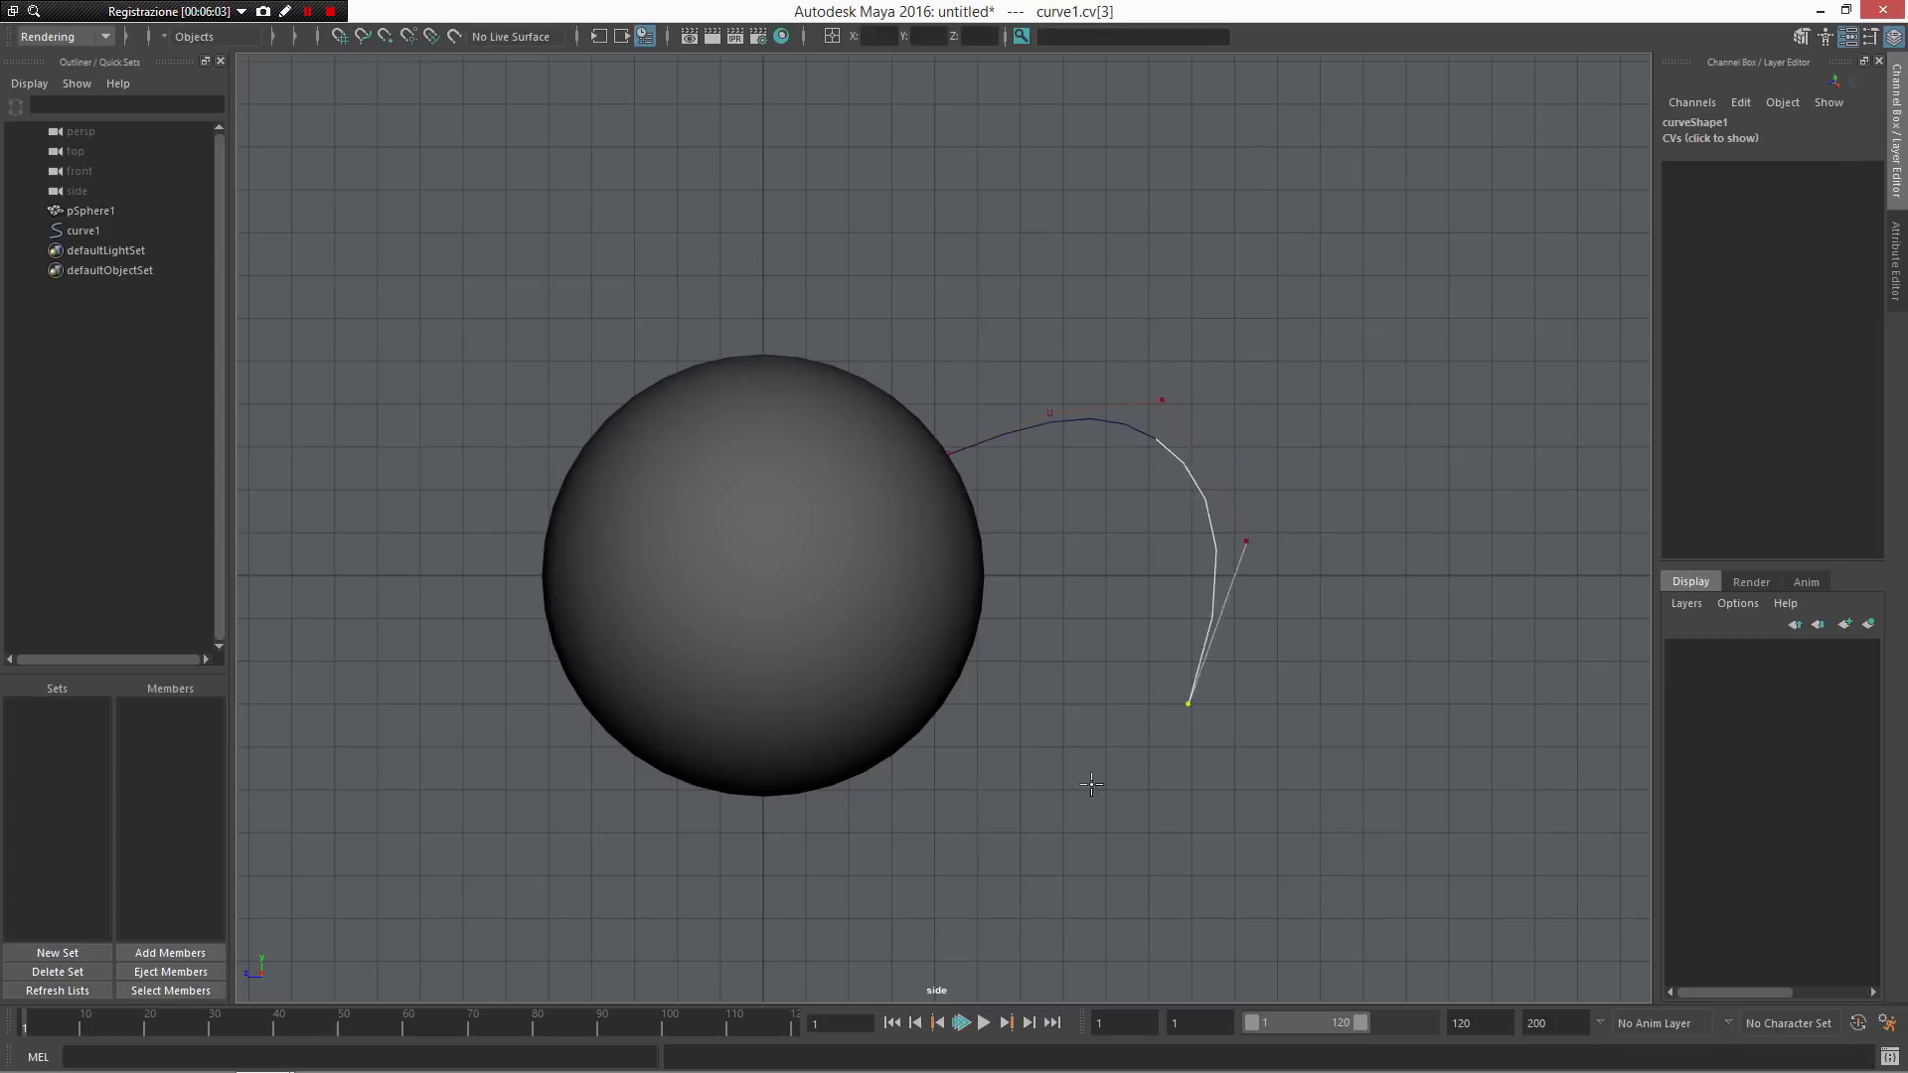
pyautogui.click(1031, 871)
pyautogui.keyDown('alt'); pyautogui.moveTo(1013, 899); pyautogui.dragTo(1054, 677, button='middle'); pyautogui.keyUp('alt')
pyautogui.click(926, 912)
pyautogui.click(971, 999)
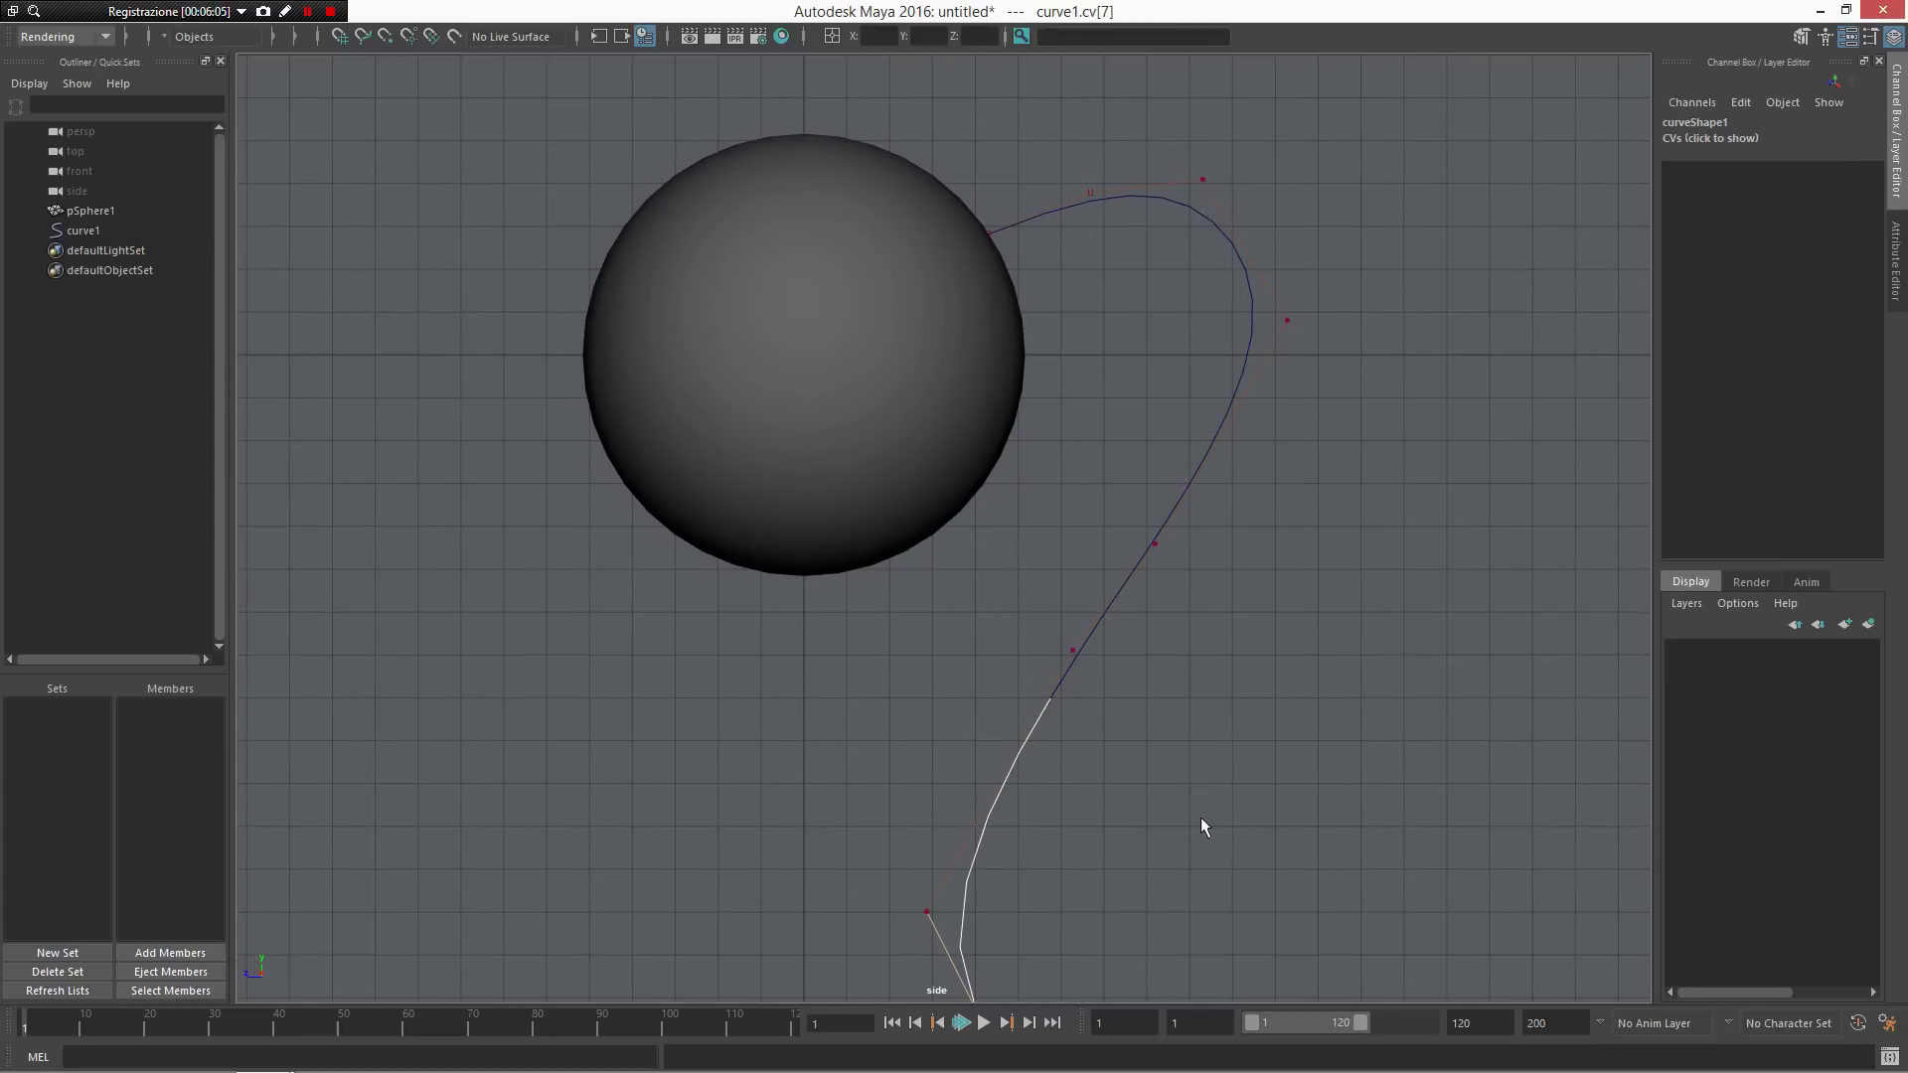
pyautogui.press('Return')
# Step: Select the curve in the perspective view and examine its position relative to the sphere from several angles
pyautogui.press('space')
pyautogui.press('space')
pyautogui.keyDown('alt'); pyautogui.moveTo(1354, 375); pyautogui.dragTo(1043, 581); pyautogui.keyUp('alt')
pyautogui.scroll(3, 1149, 423)
pyautogui.click(1040, 588)
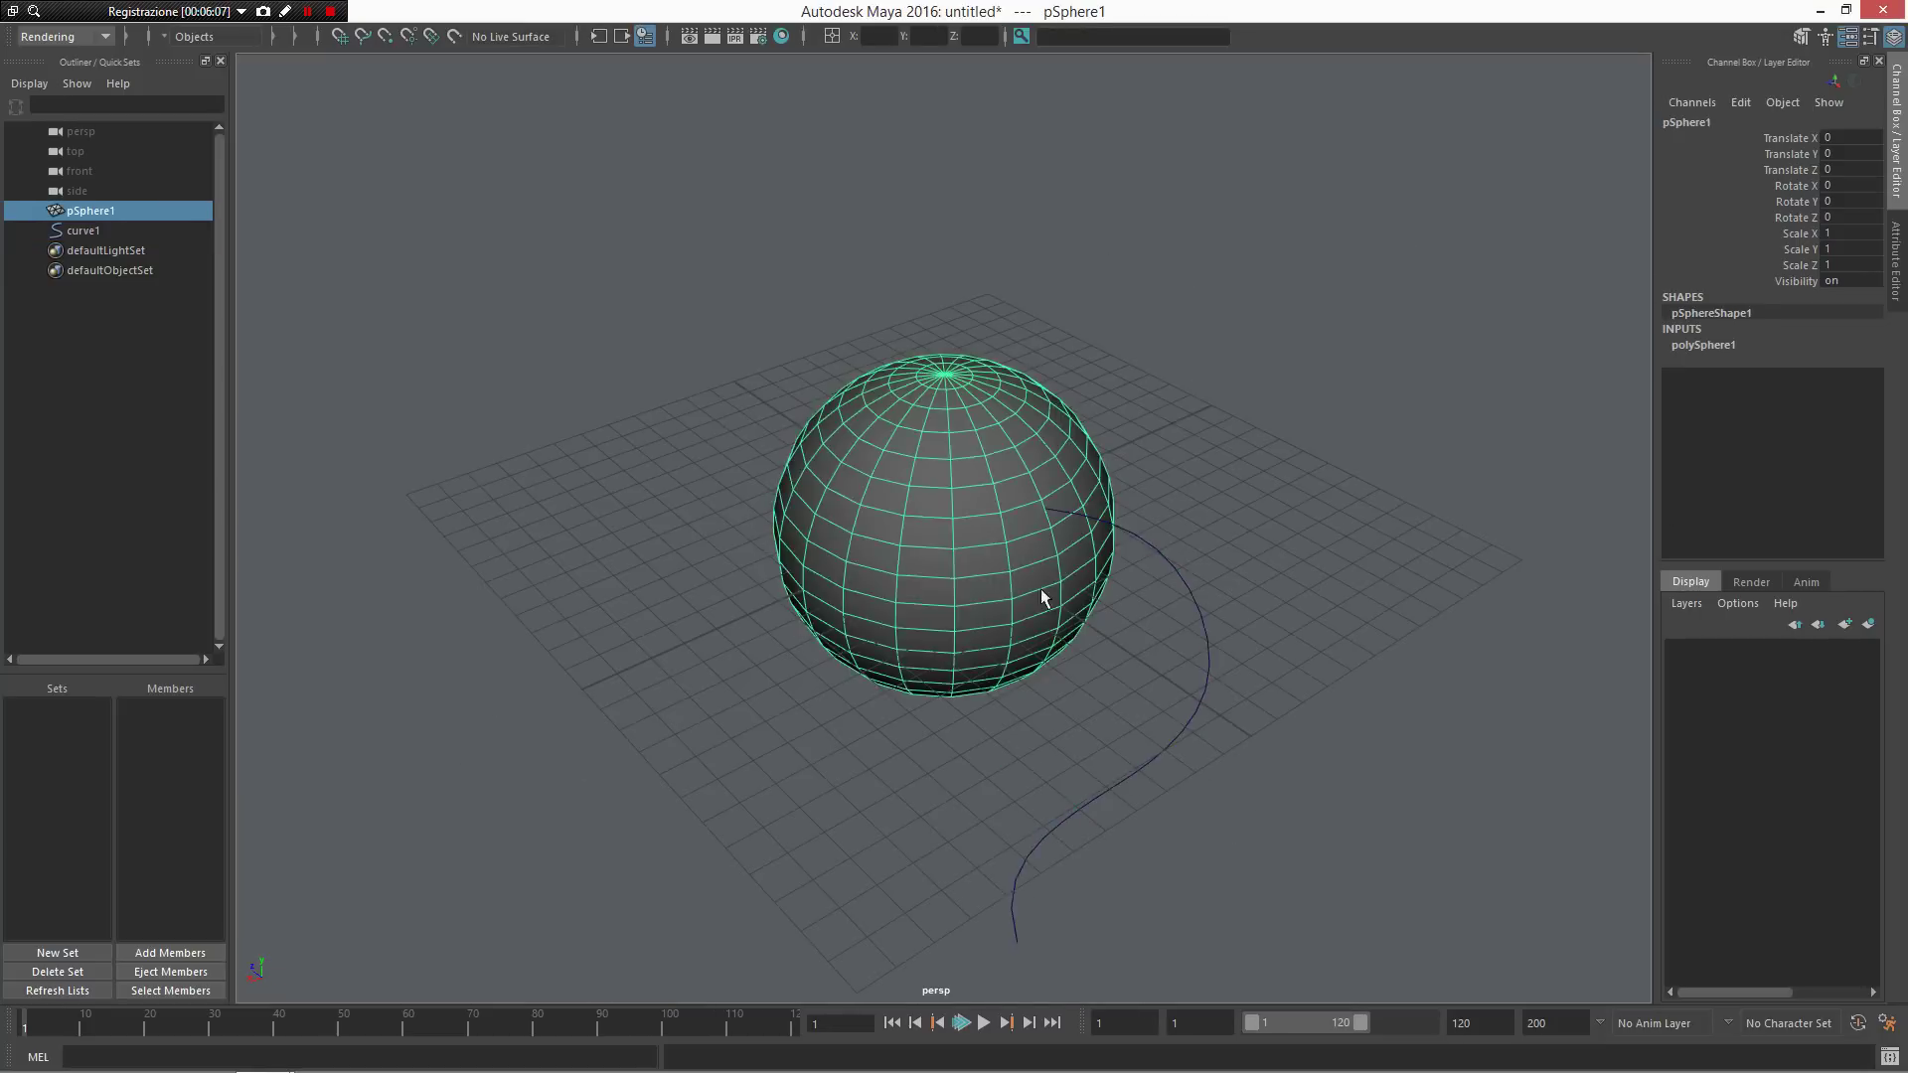
pyautogui.click(1148, 773)
pyautogui.keyDown('alt'); pyautogui.moveTo(1148, 773); pyautogui.dragTo(1113, 452); pyautogui.keyUp('alt')
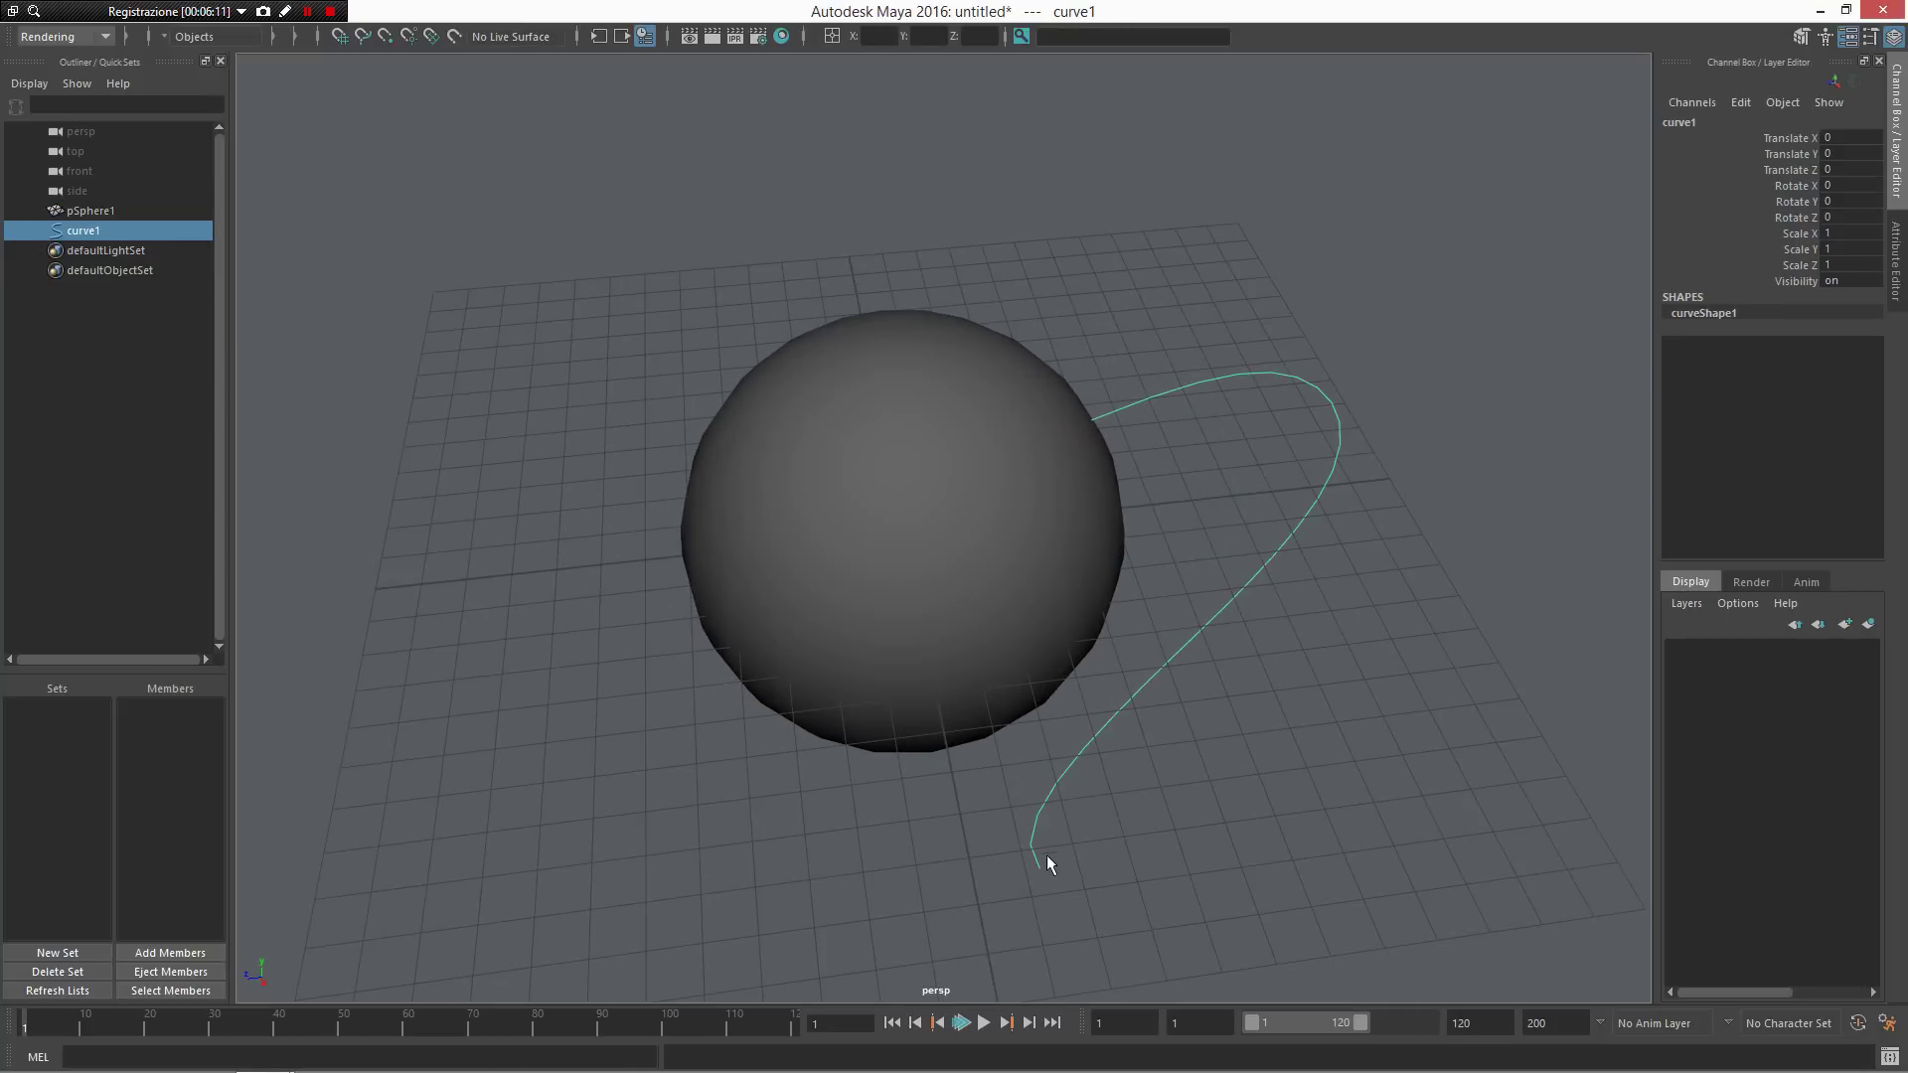
pyautogui.keyDown('alt'); pyautogui.moveTo(1046, 855); pyautogui.dragTo(1083, 467); pyautogui.keyUp('alt')
pyautogui.keyDown('alt'); pyautogui.moveTo(1202, 537); pyautogui.dragTo(965, 505); pyautogui.keyUp('alt')
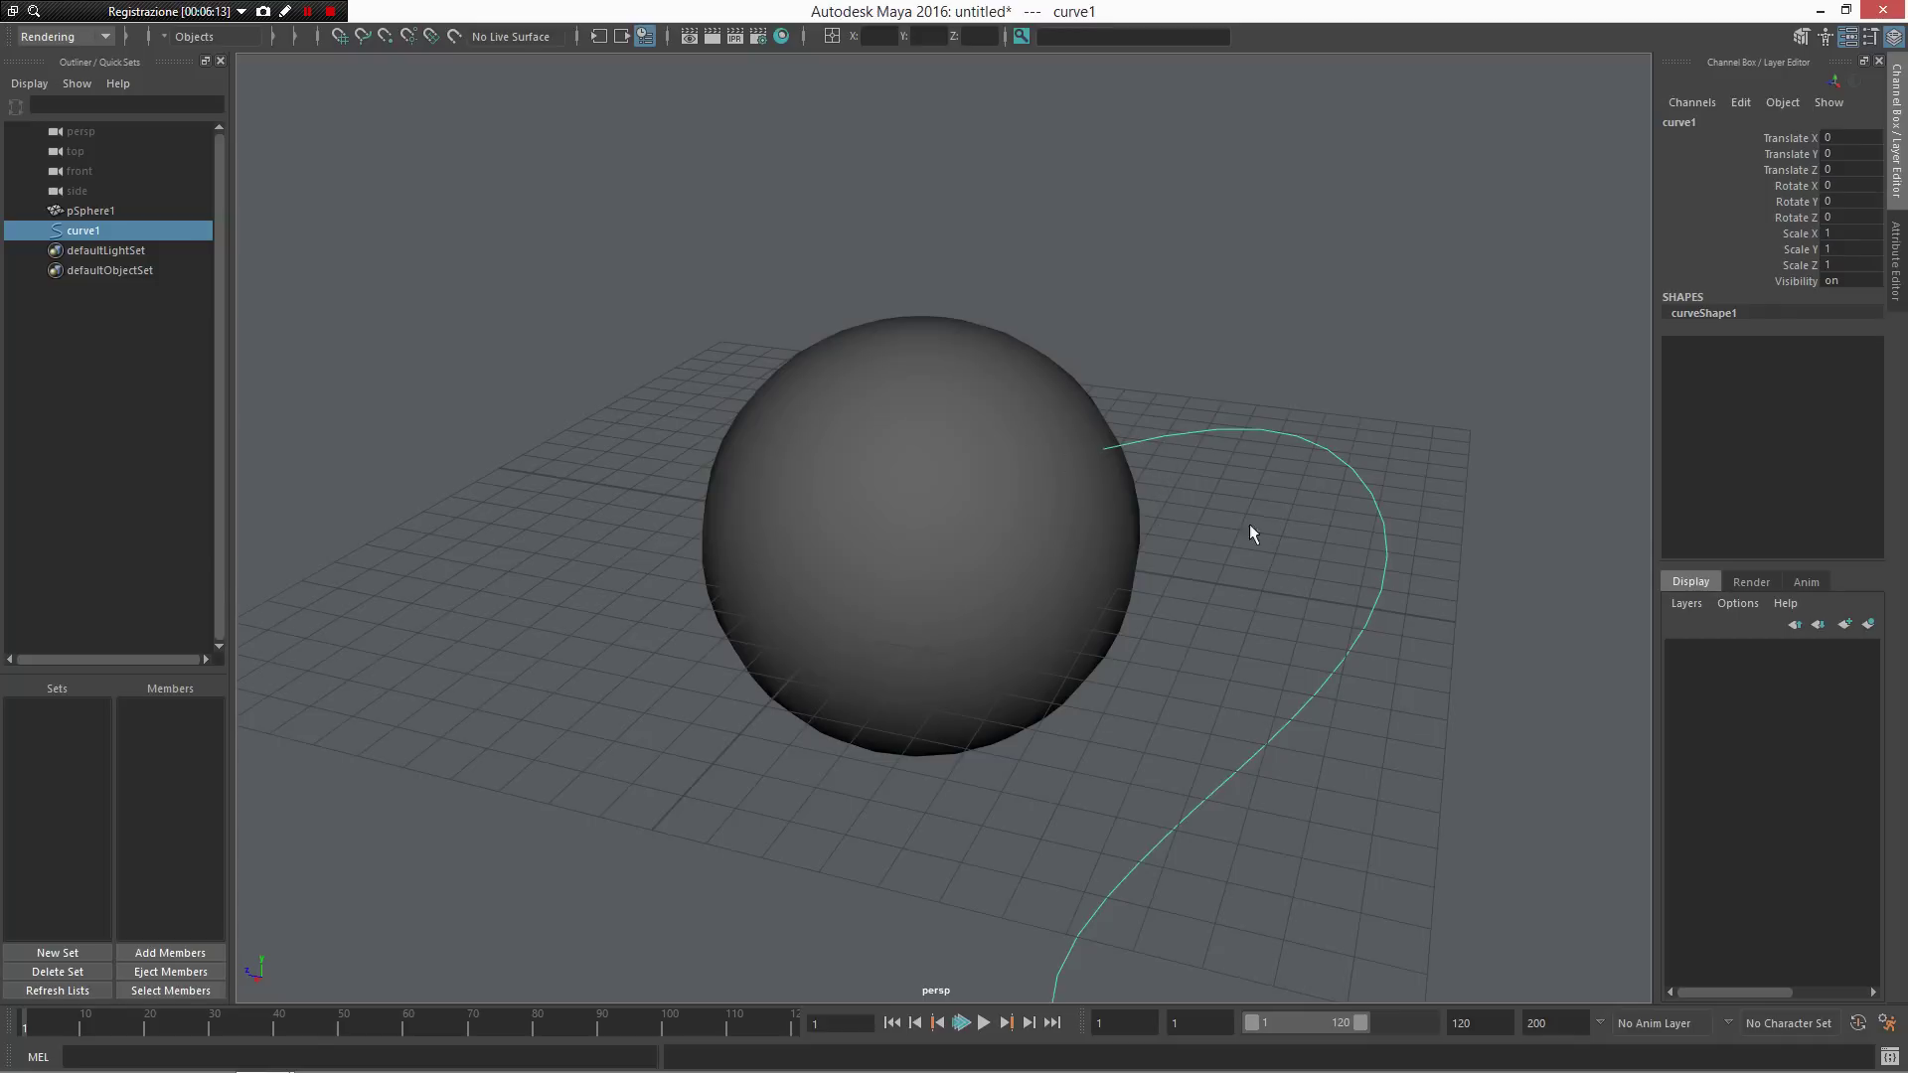
pyautogui.keyDown('alt'); pyautogui.moveTo(1249, 524); pyautogui.dragTo(1002, 534); pyautogui.keyUp('alt')
pyautogui.keyDown('alt'); pyautogui.moveTo(1117, 604); pyautogui.dragTo(1202, 648, button='right'); pyautogui.keyUp('alt')
pyautogui.keyDown('alt'); pyautogui.moveTo(1202, 648); pyautogui.dragTo(1260, 577); pyautogui.keyUp('alt')
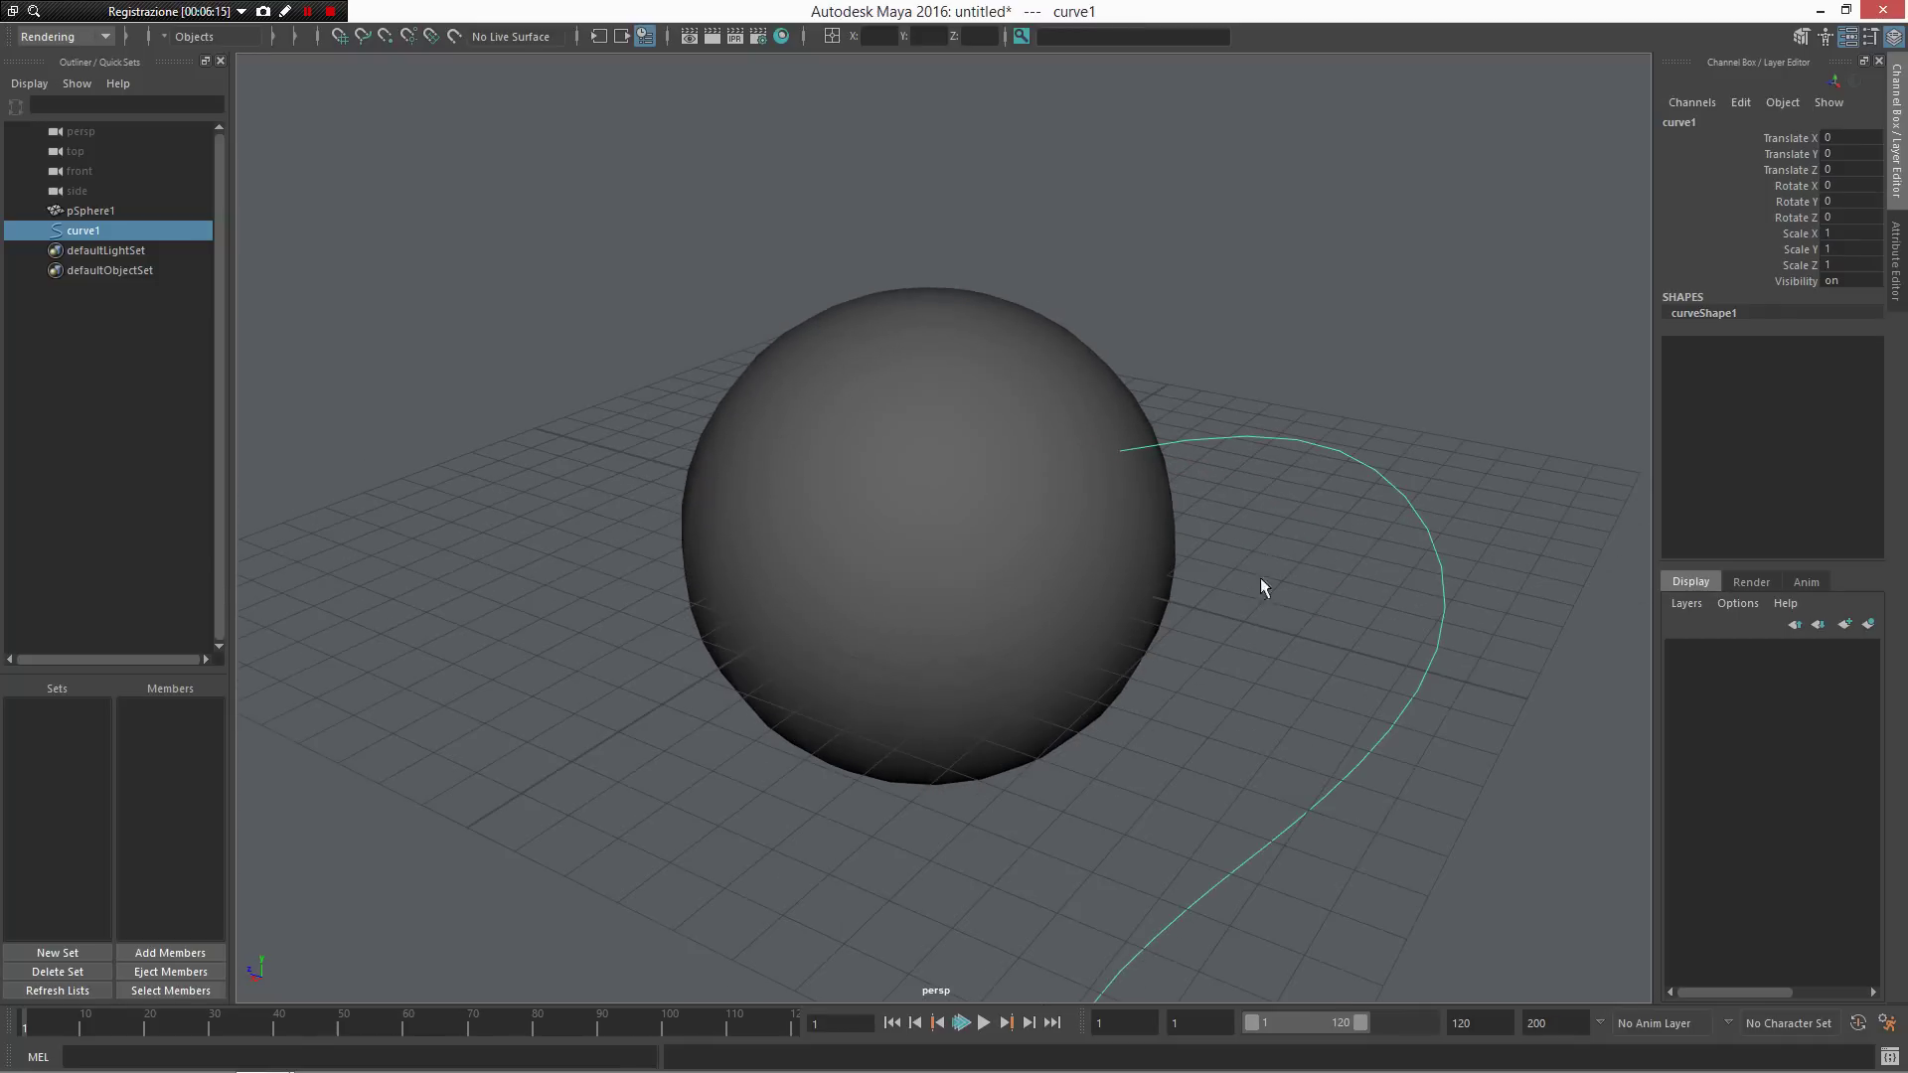
pyautogui.keyDown('shift'); pyautogui.click(966, 722); pyautogui.keyUp('shift')
pyautogui.keyDown('alt'); pyautogui.moveTo(966, 722); pyautogui.dragTo(1093, 659); pyautogui.keyUp('alt')
pyautogui.press('F8')
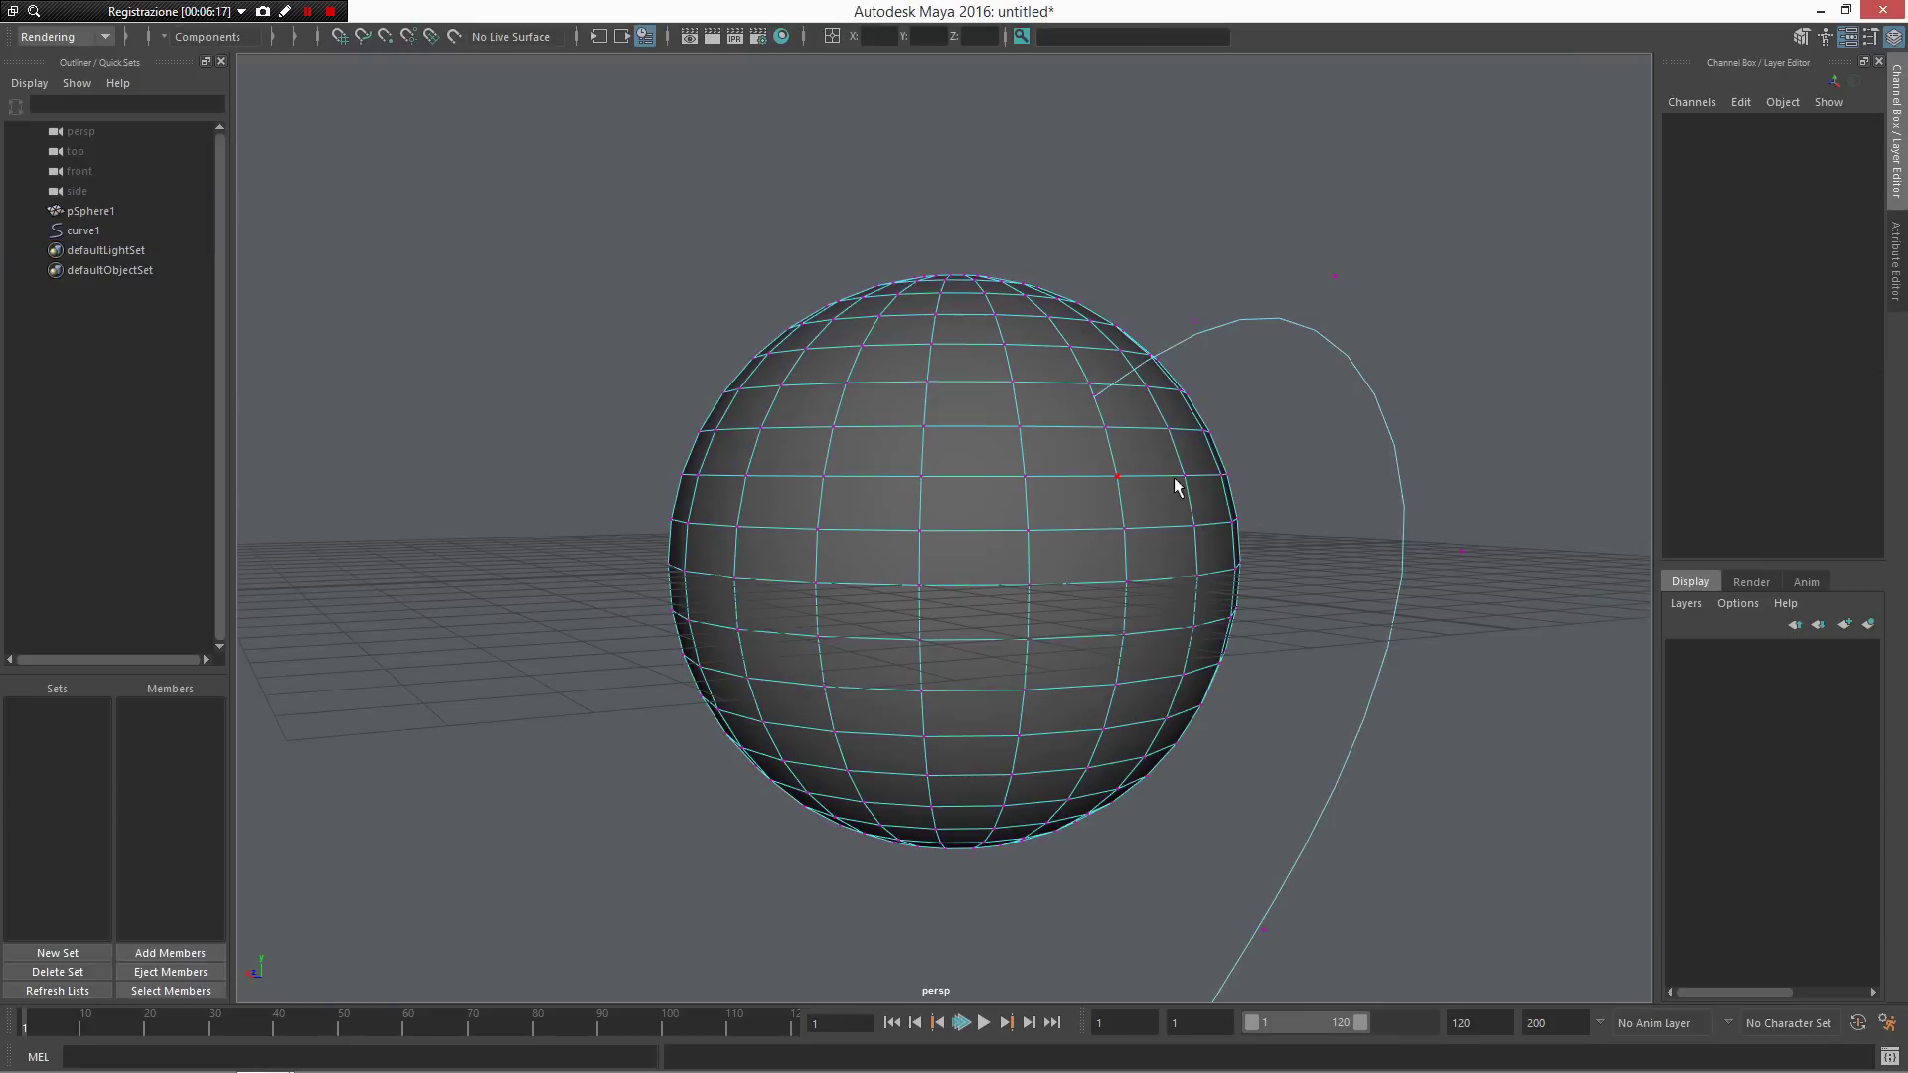
pyautogui.press('F8')
pyautogui.moveTo(1136, 464); pyautogui.dragTo(1226, 435, button='right')
pyautogui.click(606, 686)
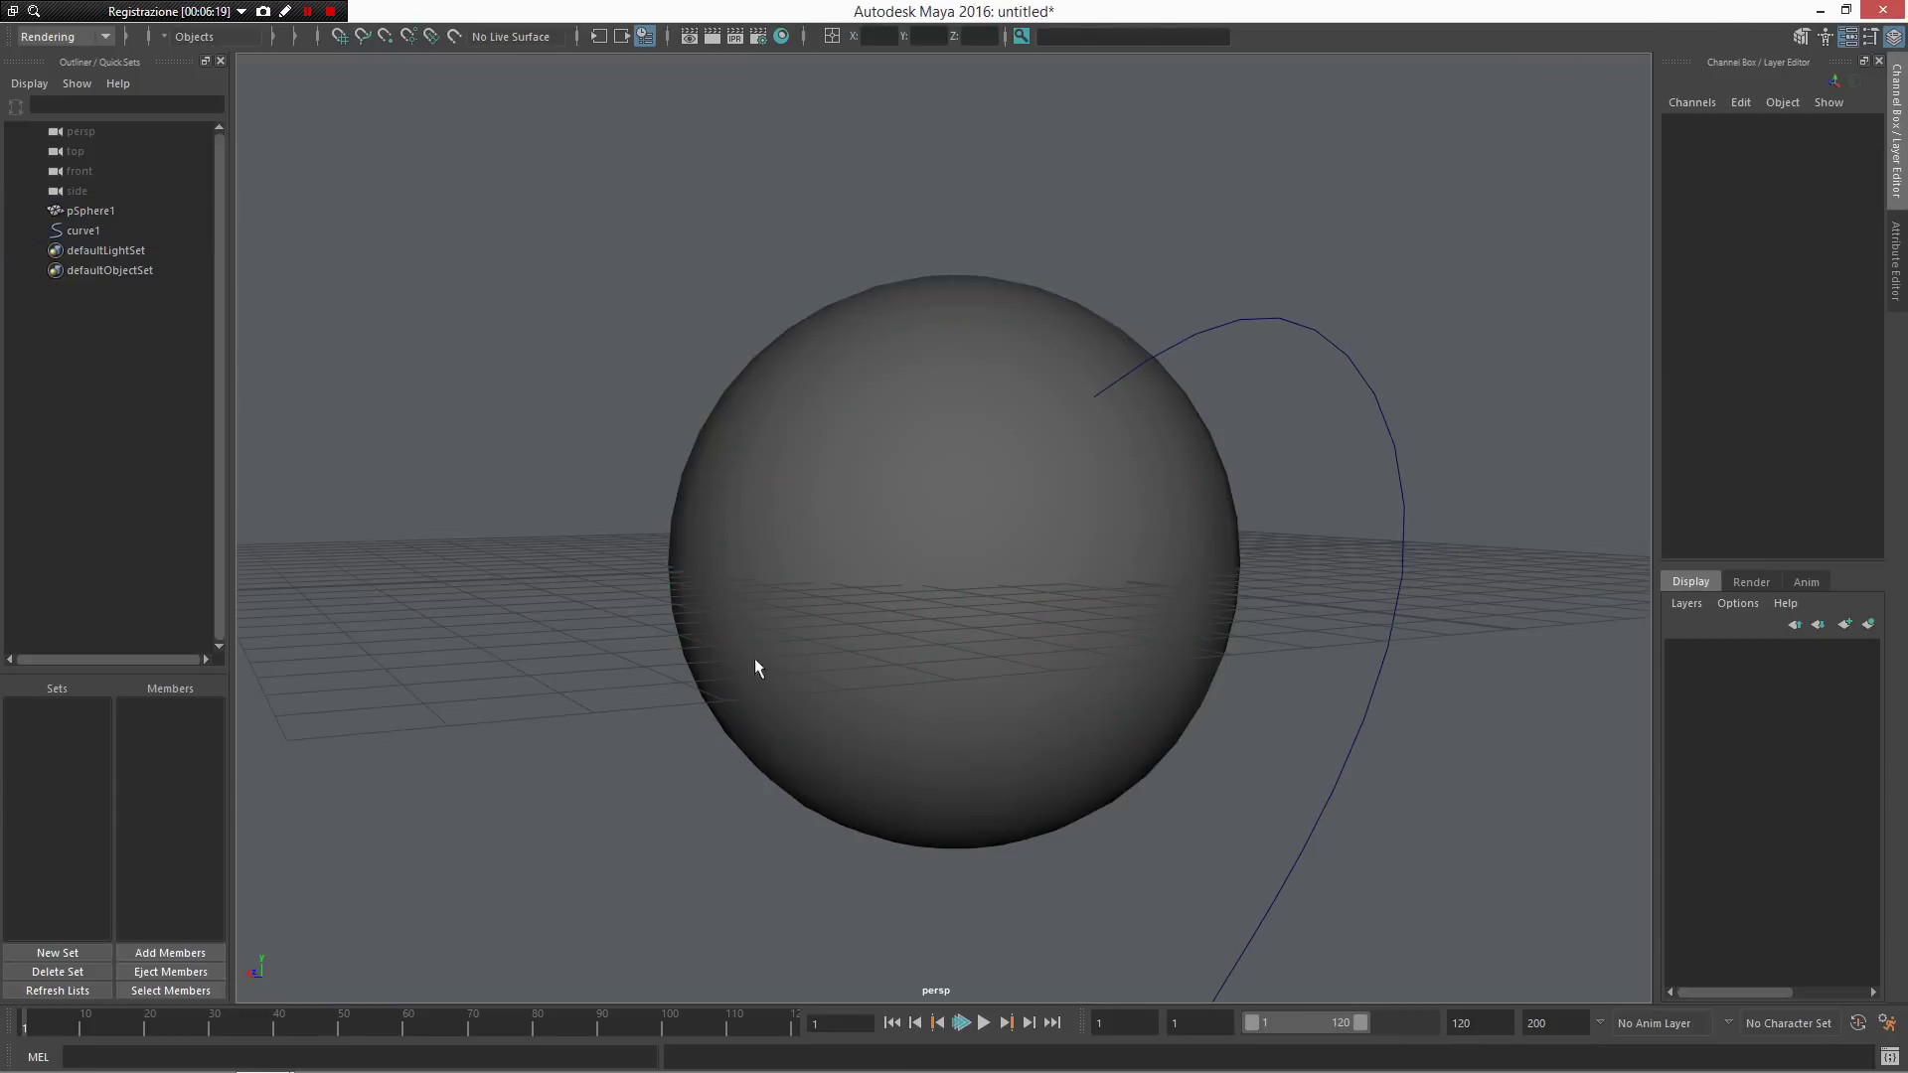
# Step: Set the sphere's Subdivisions Axis and Subdivisions Height to 15
pyautogui.click(754, 658)
pyautogui.click(1719, 344)
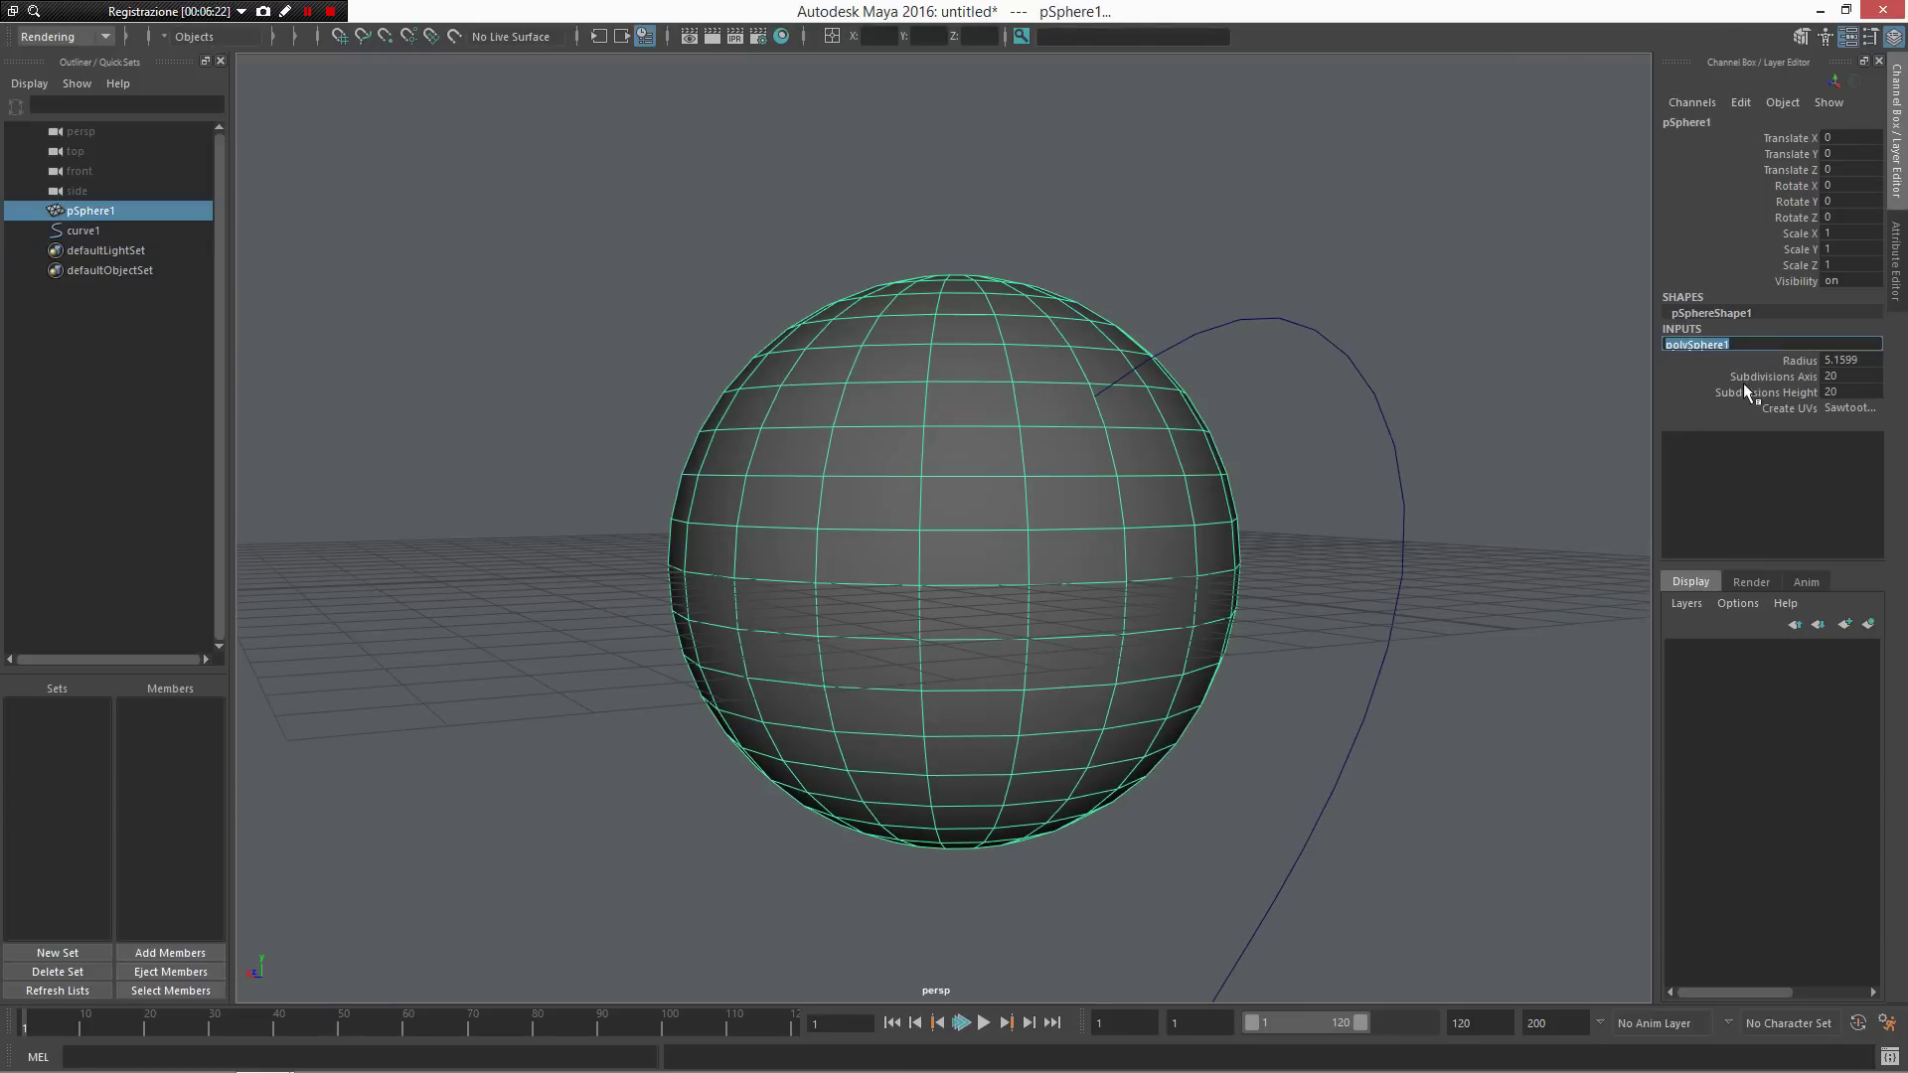
pyautogui.moveTo(1744, 384); pyautogui.dragTo(1744, 392)
pyautogui.moveTo(1541, 367); pyautogui.dragTo(1439, 361, button='middle')
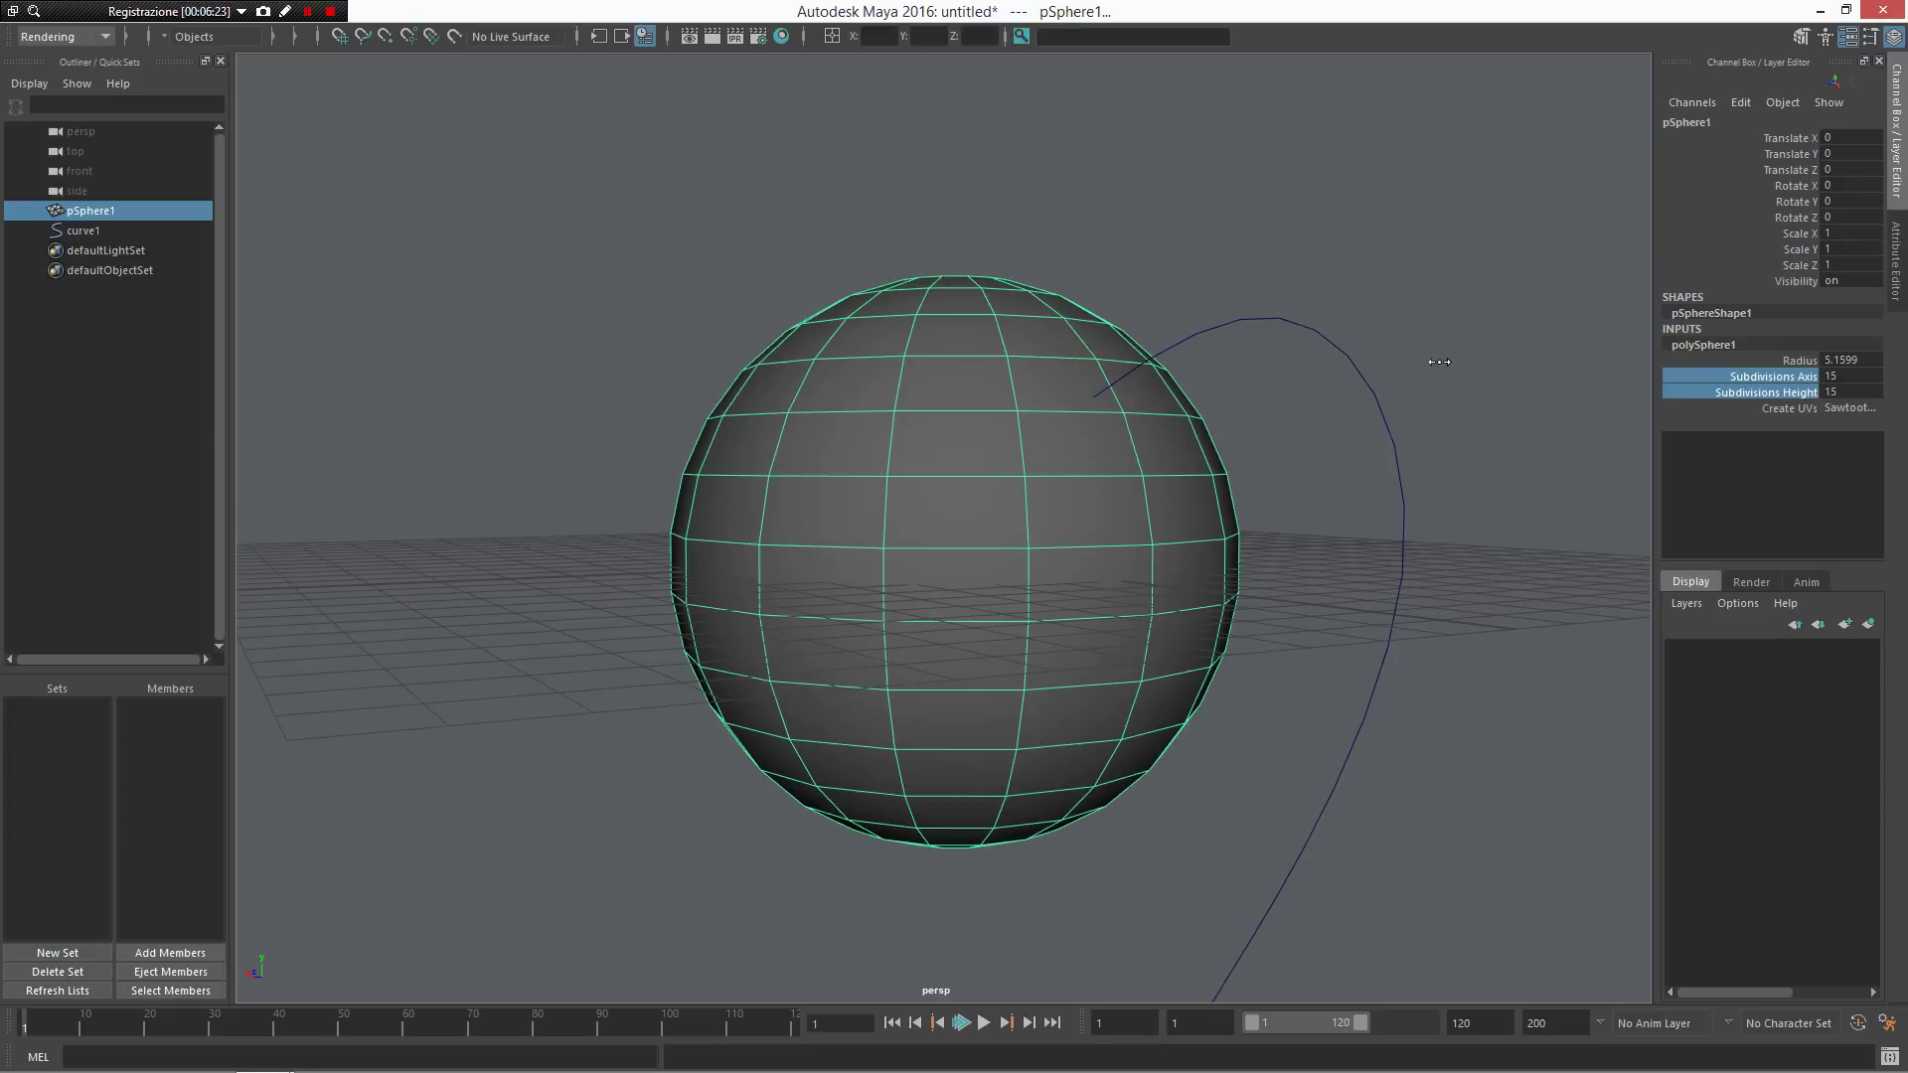
# Step: Select the sphere together with the curve and apply Make Curve Dynamic
pyautogui.keyDown('alt'); pyautogui.moveTo(1427, 375); pyautogui.dragTo(1161, 538); pyautogui.keyUp('alt')
pyautogui.click(999, 455)
pyautogui.keyDown('shift'); pyautogui.click(1565, 557); pyautogui.keyUp('shift')
pyautogui.keyDown('shift'); pyautogui.rightClick(1329, 434); pyautogui.keyUp('shift')
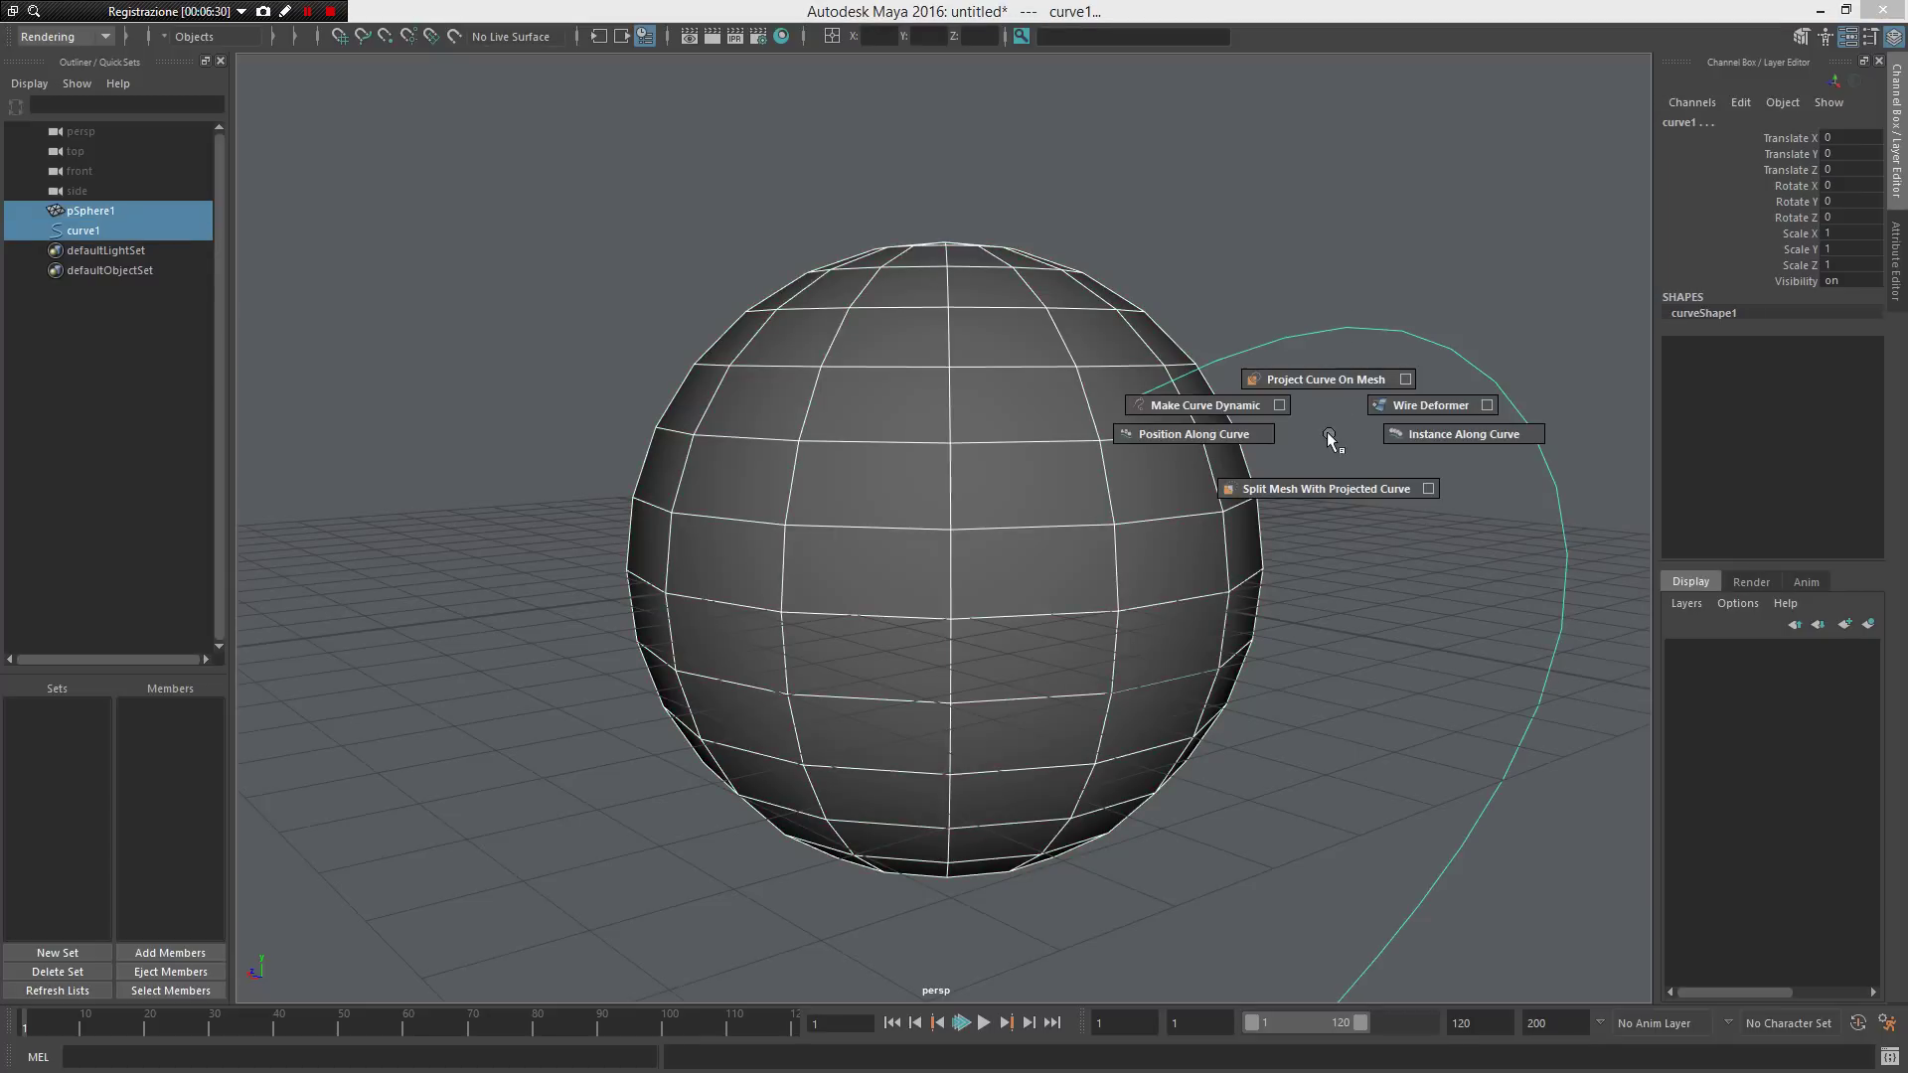
pyautogui.keyDown('shift'); pyautogui.moveTo(1328, 434); pyautogui.dragTo(1131, 400, button='right'); pyautogui.keyUp('shift')
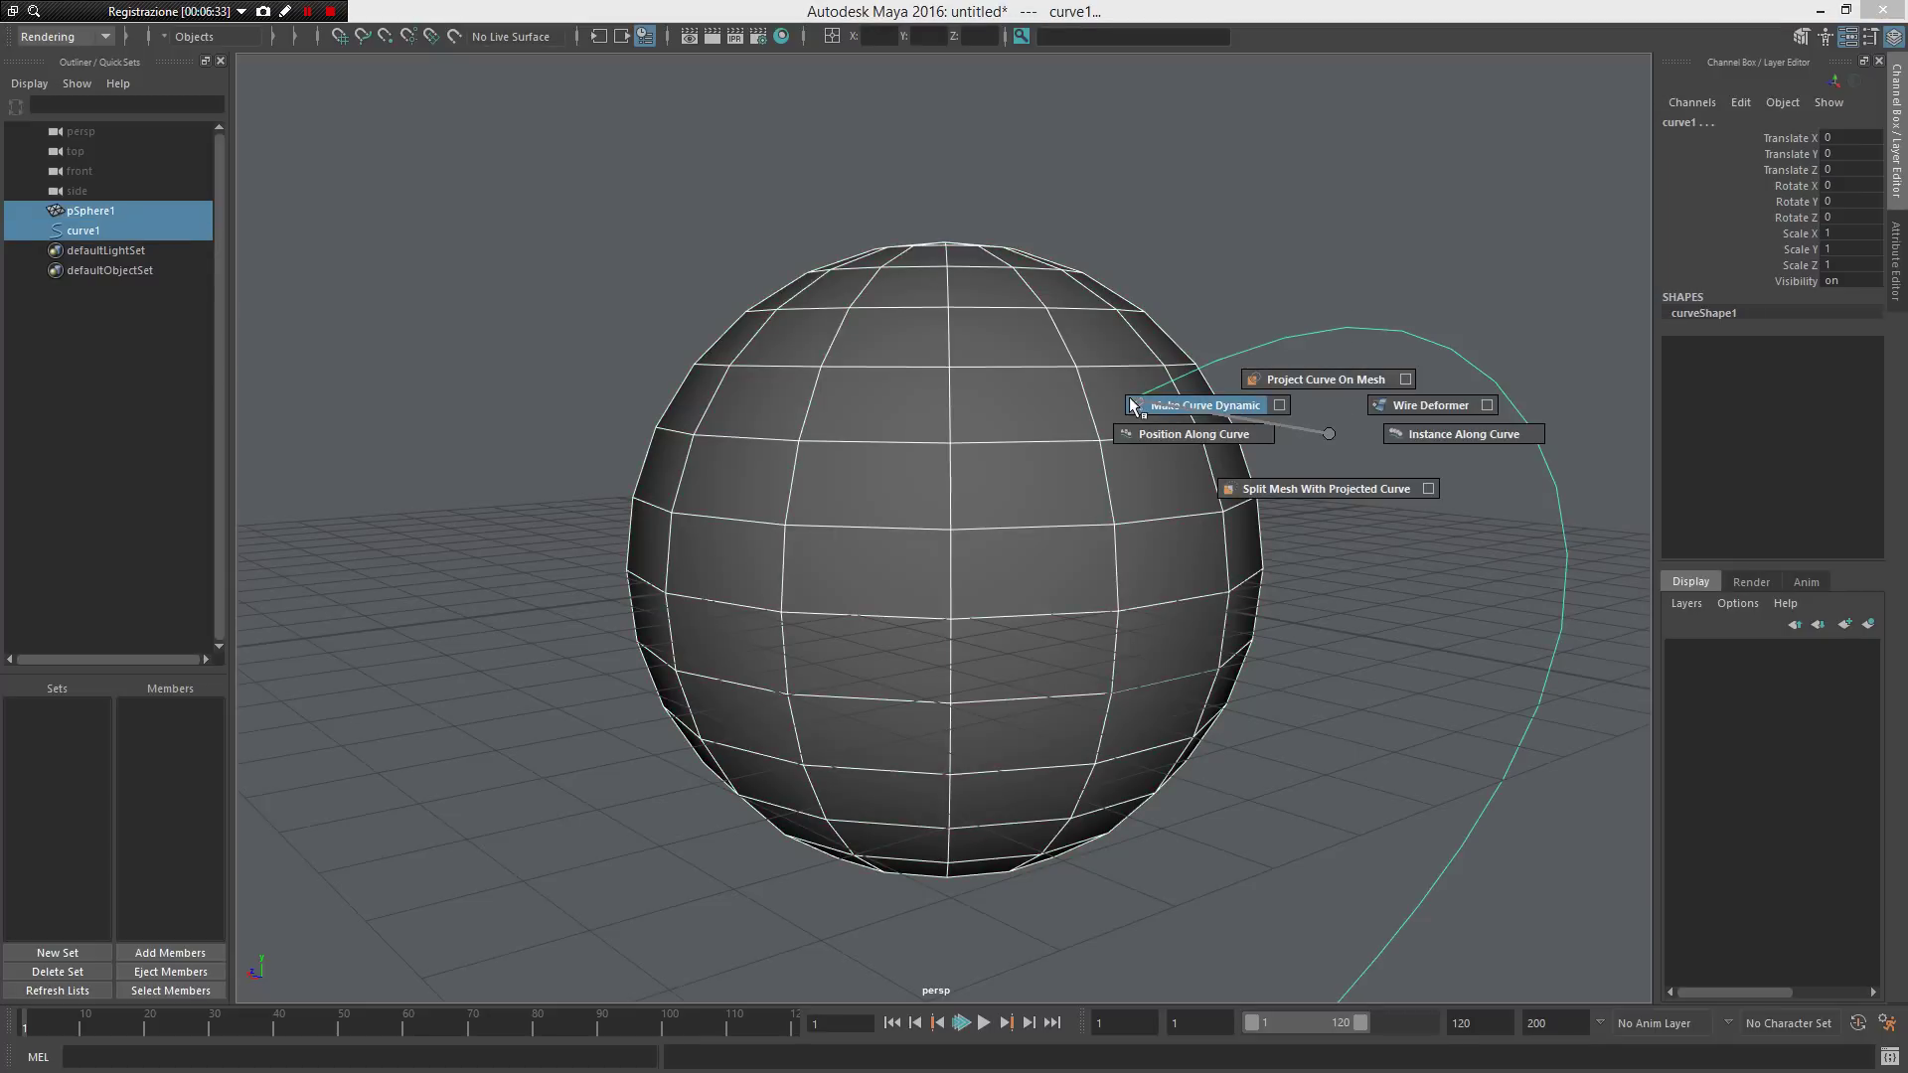
pyautogui.keyDown('shift'); pyautogui.moveTo(1130, 401); pyautogui.dragTo(1133, 406, button='right'); pyautogui.keyUp('shift')
# Step: Play the simulation to check how the dynamic curve moves beside the sphere
pyautogui.keyDown('alt'); pyautogui.moveTo(1333, 652); pyautogui.dragTo(1262, 320); pyautogui.keyUp('alt')
pyautogui.scroll(-5, 1159, 404)
pyautogui.keyDown('alt'); pyautogui.moveTo(1158, 404); pyautogui.dragTo(1076, 327, button='middle'); pyautogui.keyUp('alt')
pyautogui.scroll(-2, 968, 813)
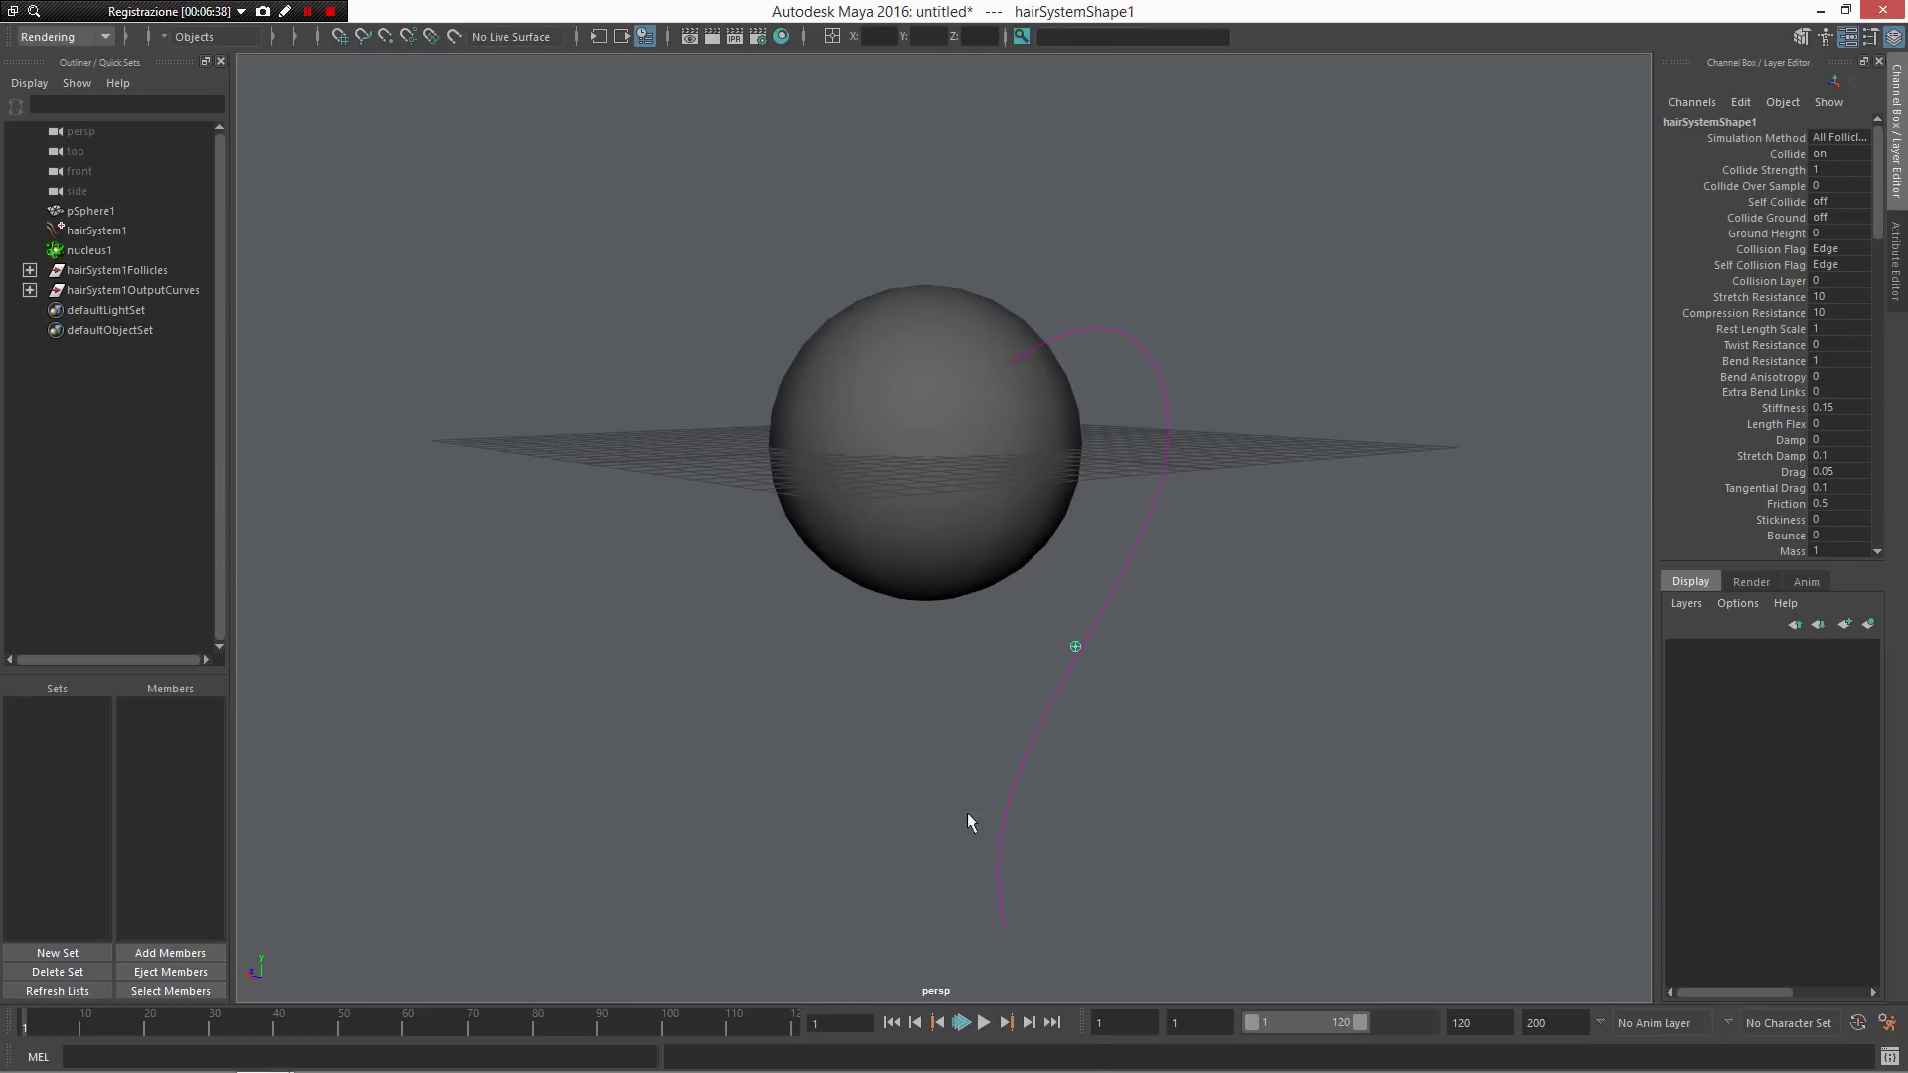
pyautogui.click(981, 1025)
pyautogui.rightClick(982, 1029)
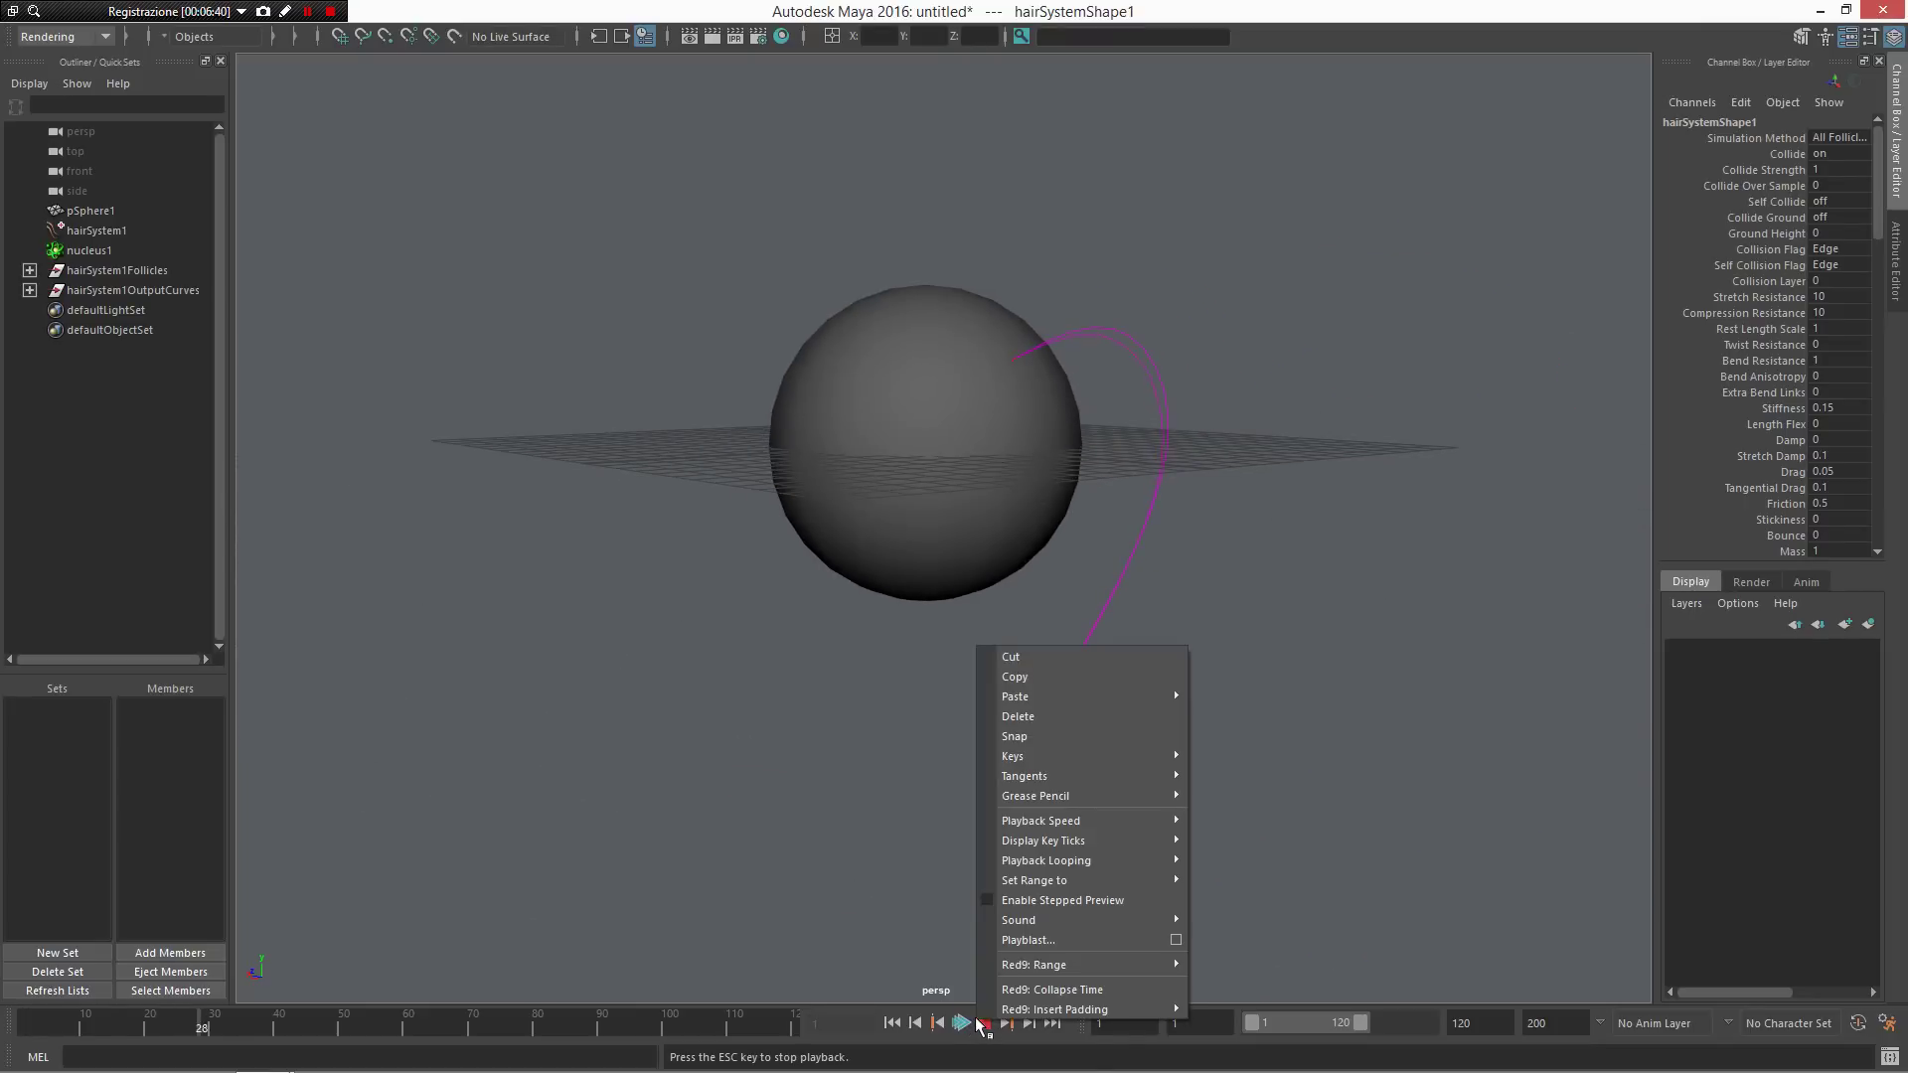
pyautogui.click(773, 739)
pyautogui.keyDown('alt'); pyautogui.moveTo(894, 451); pyautogui.dragTo(1081, 616, button='right'); pyautogui.keyUp('alt')
pyautogui.keyDown('alt'); pyautogui.moveTo(1081, 616); pyautogui.dragTo(1235, 533); pyautogui.keyUp('alt')
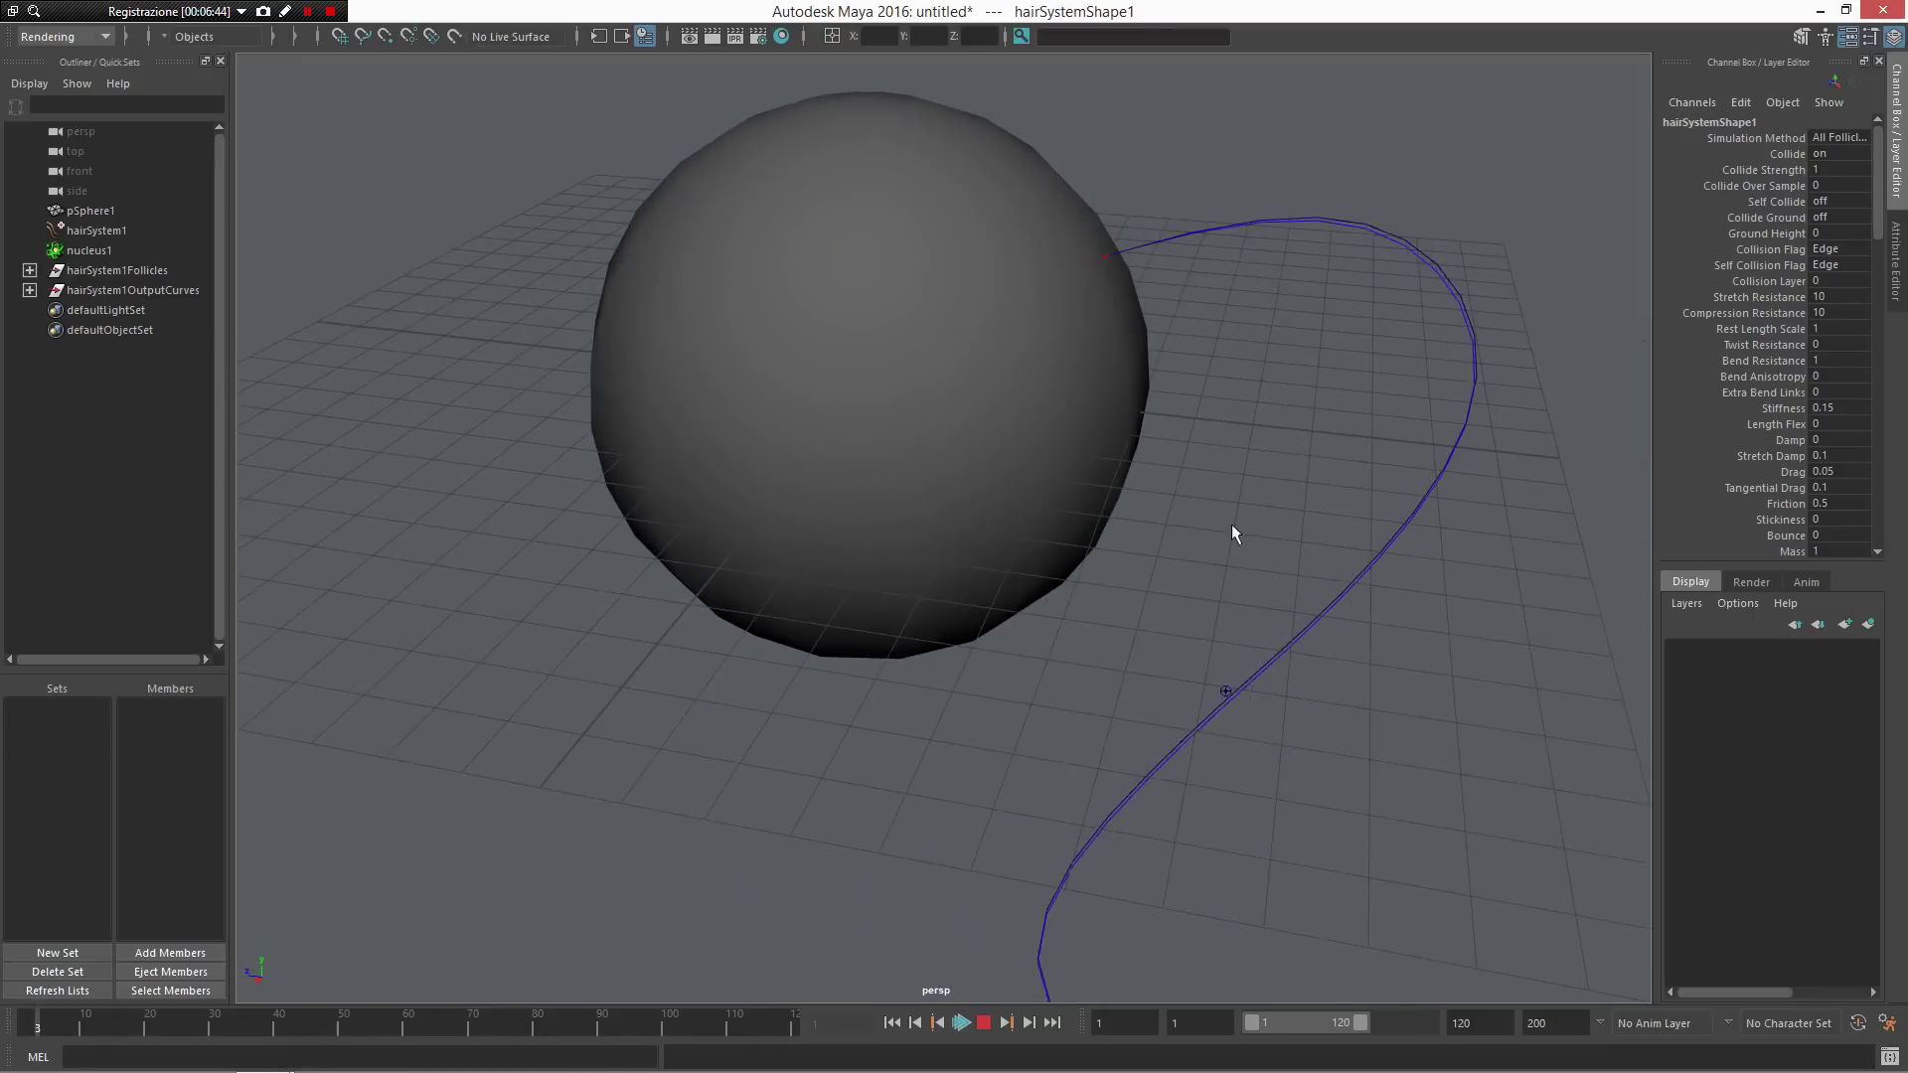
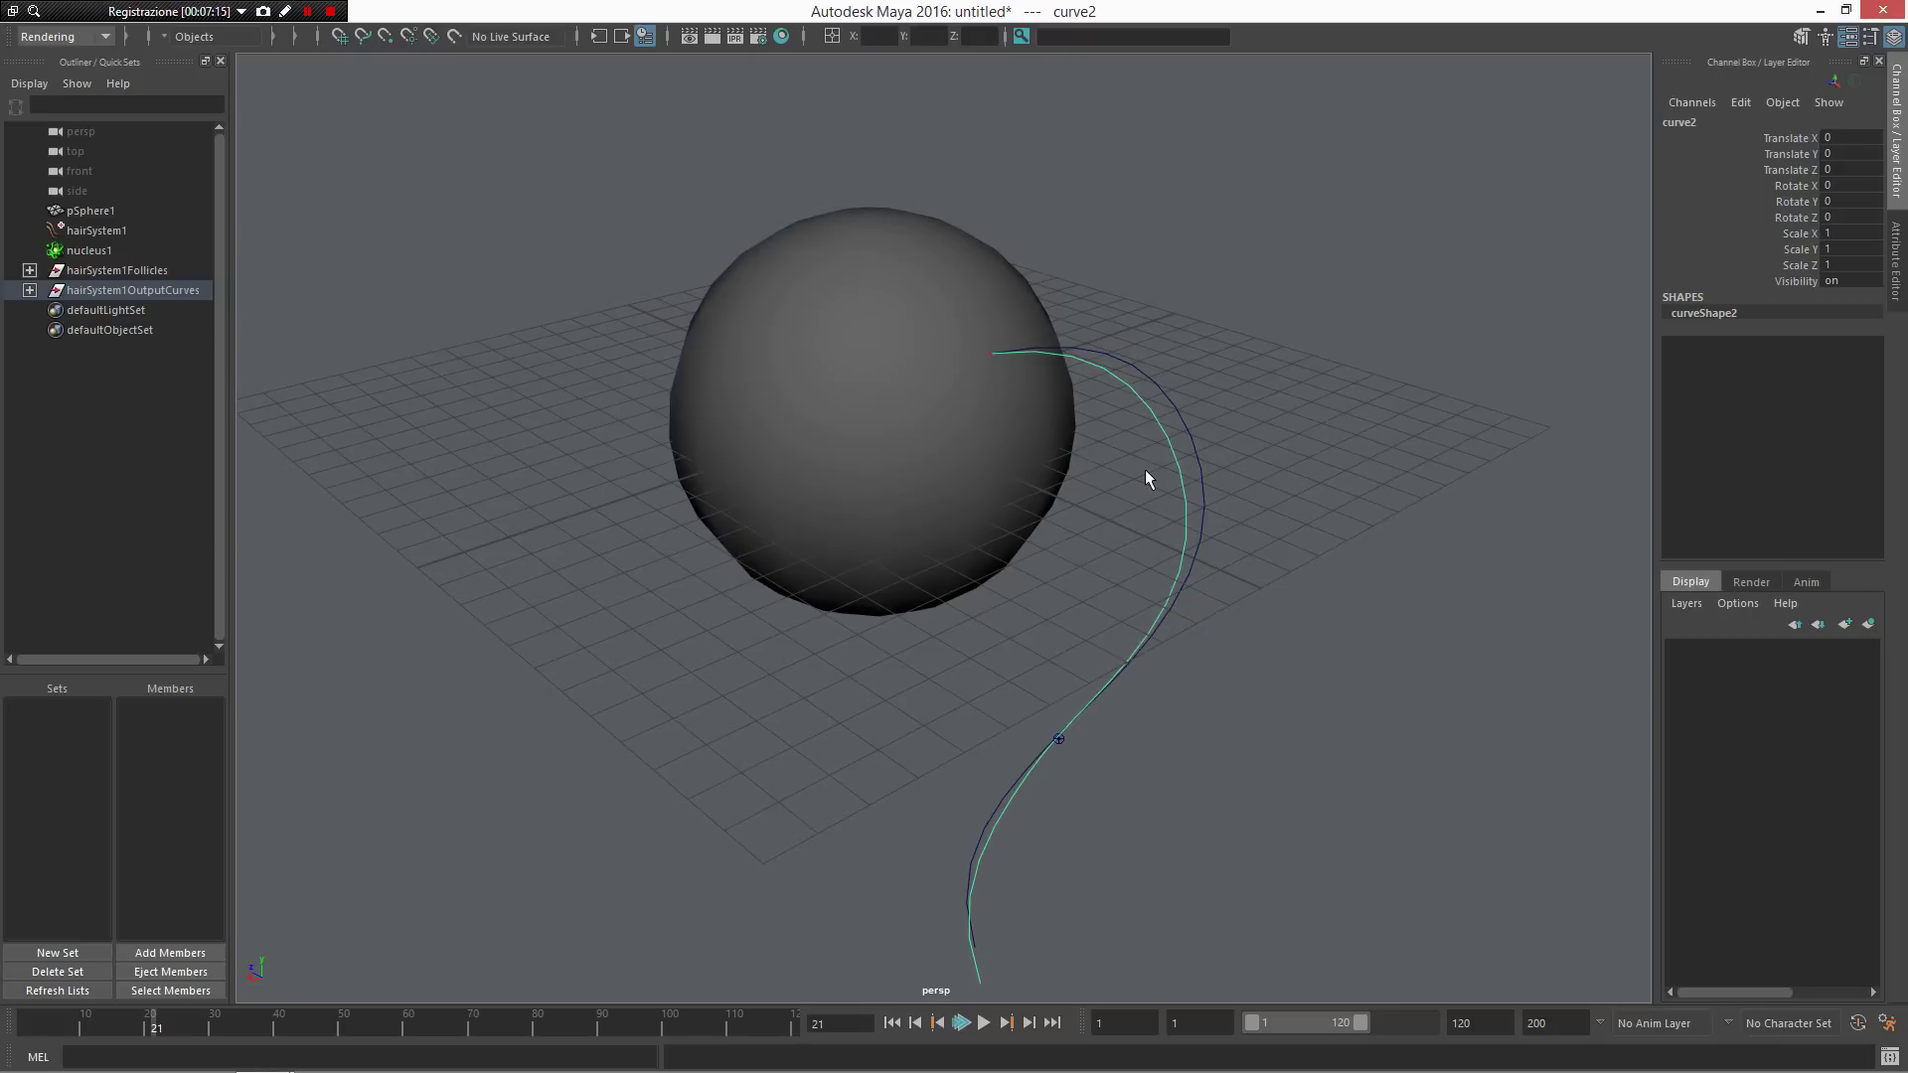
# Step: Select the polygon sphere and open the XGen window
pyautogui.keyDown('alt'); pyautogui.moveTo(1079, 435); pyautogui.dragTo(1010, 452); pyautogui.keyUp('alt')
pyautogui.click(924, 463)
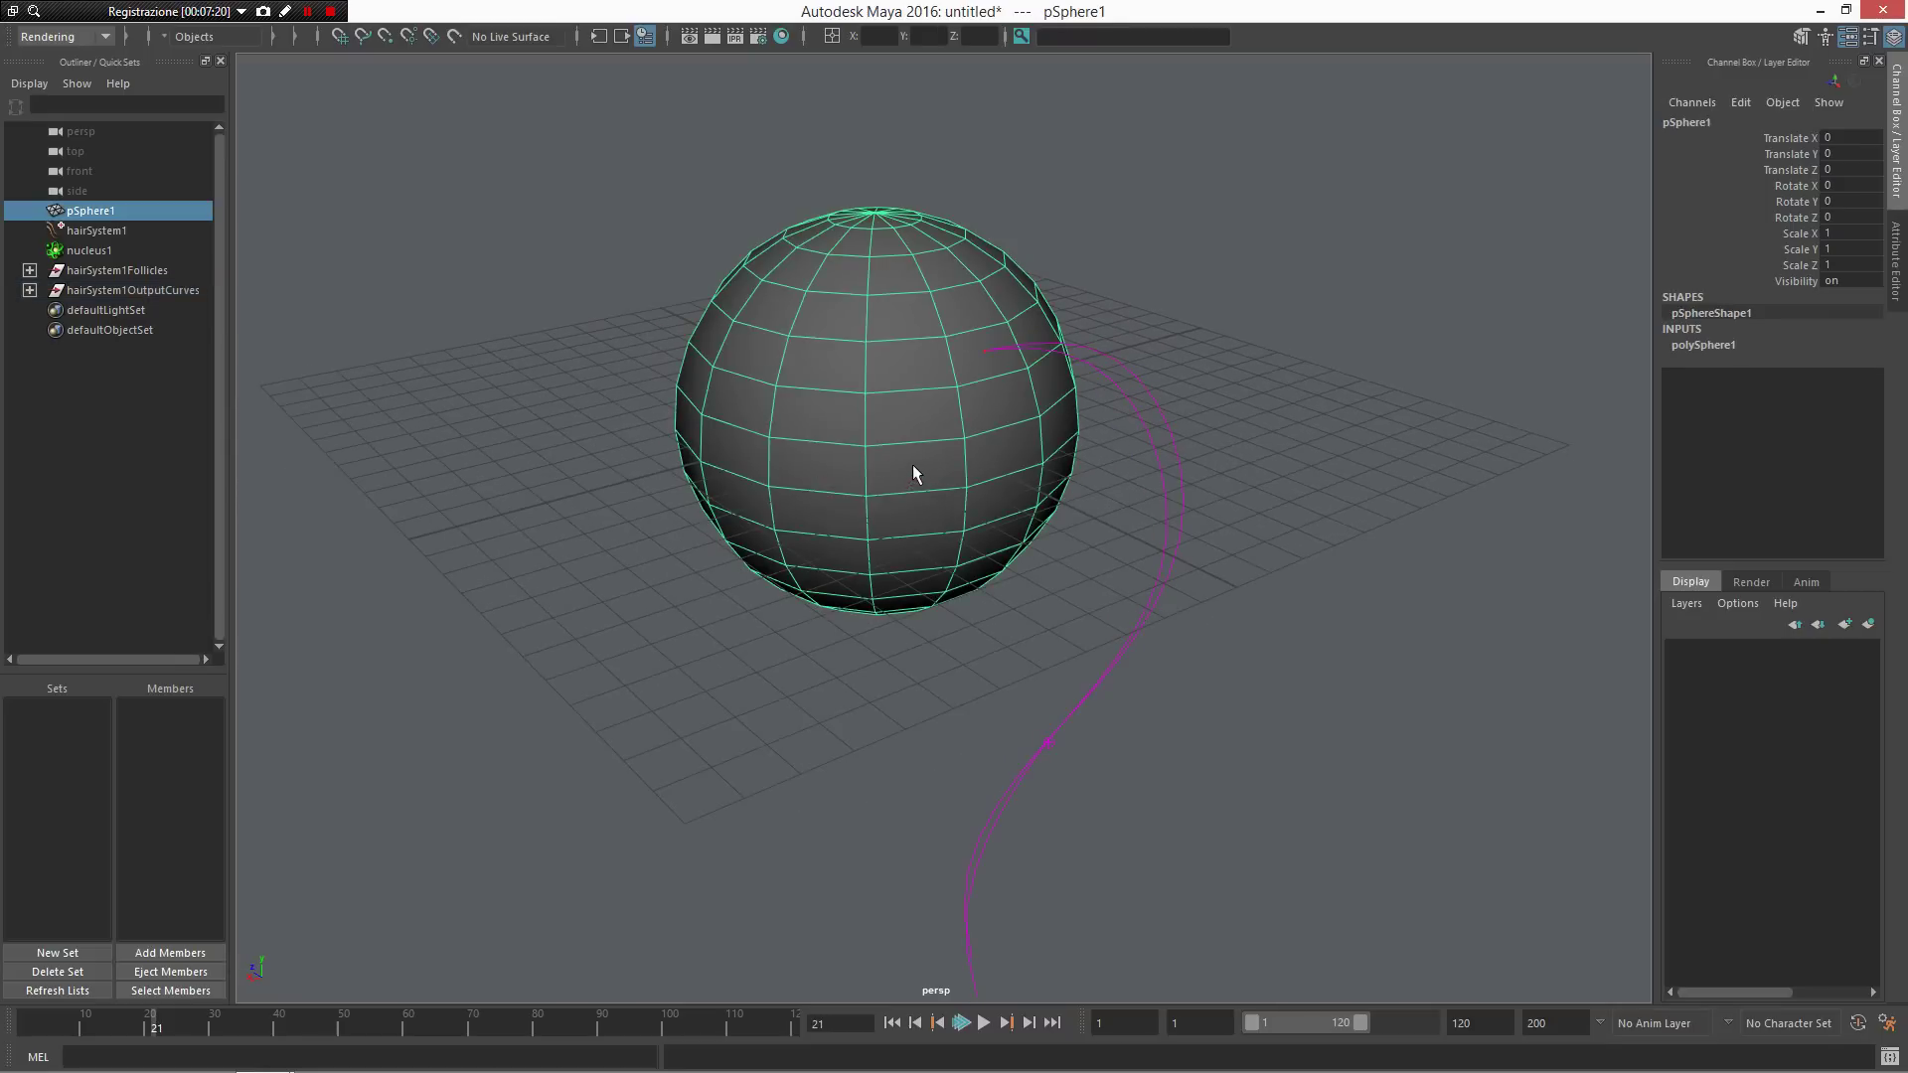
pyautogui.keyDown('shift'); pyautogui.rightClick(974, 439); pyautogui.keyUp('shift')
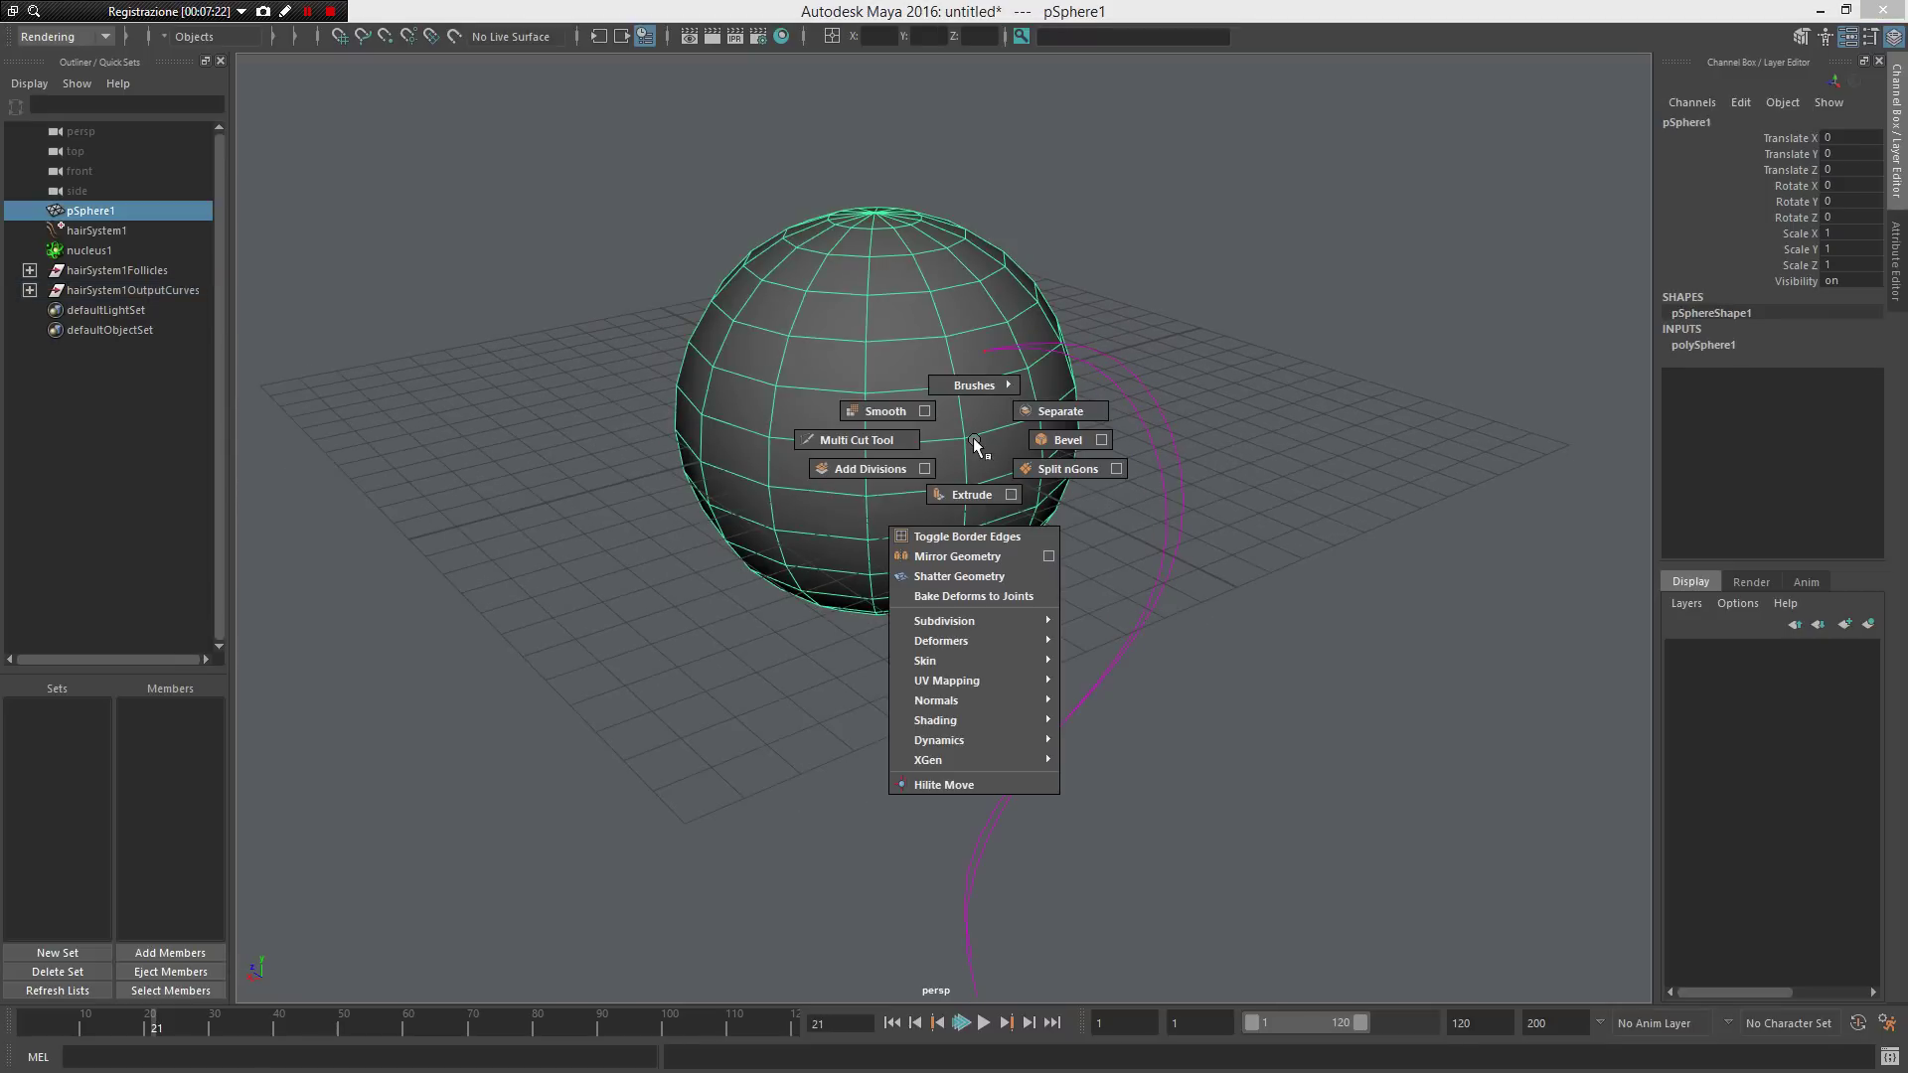
pyautogui.rightClick(974, 439)
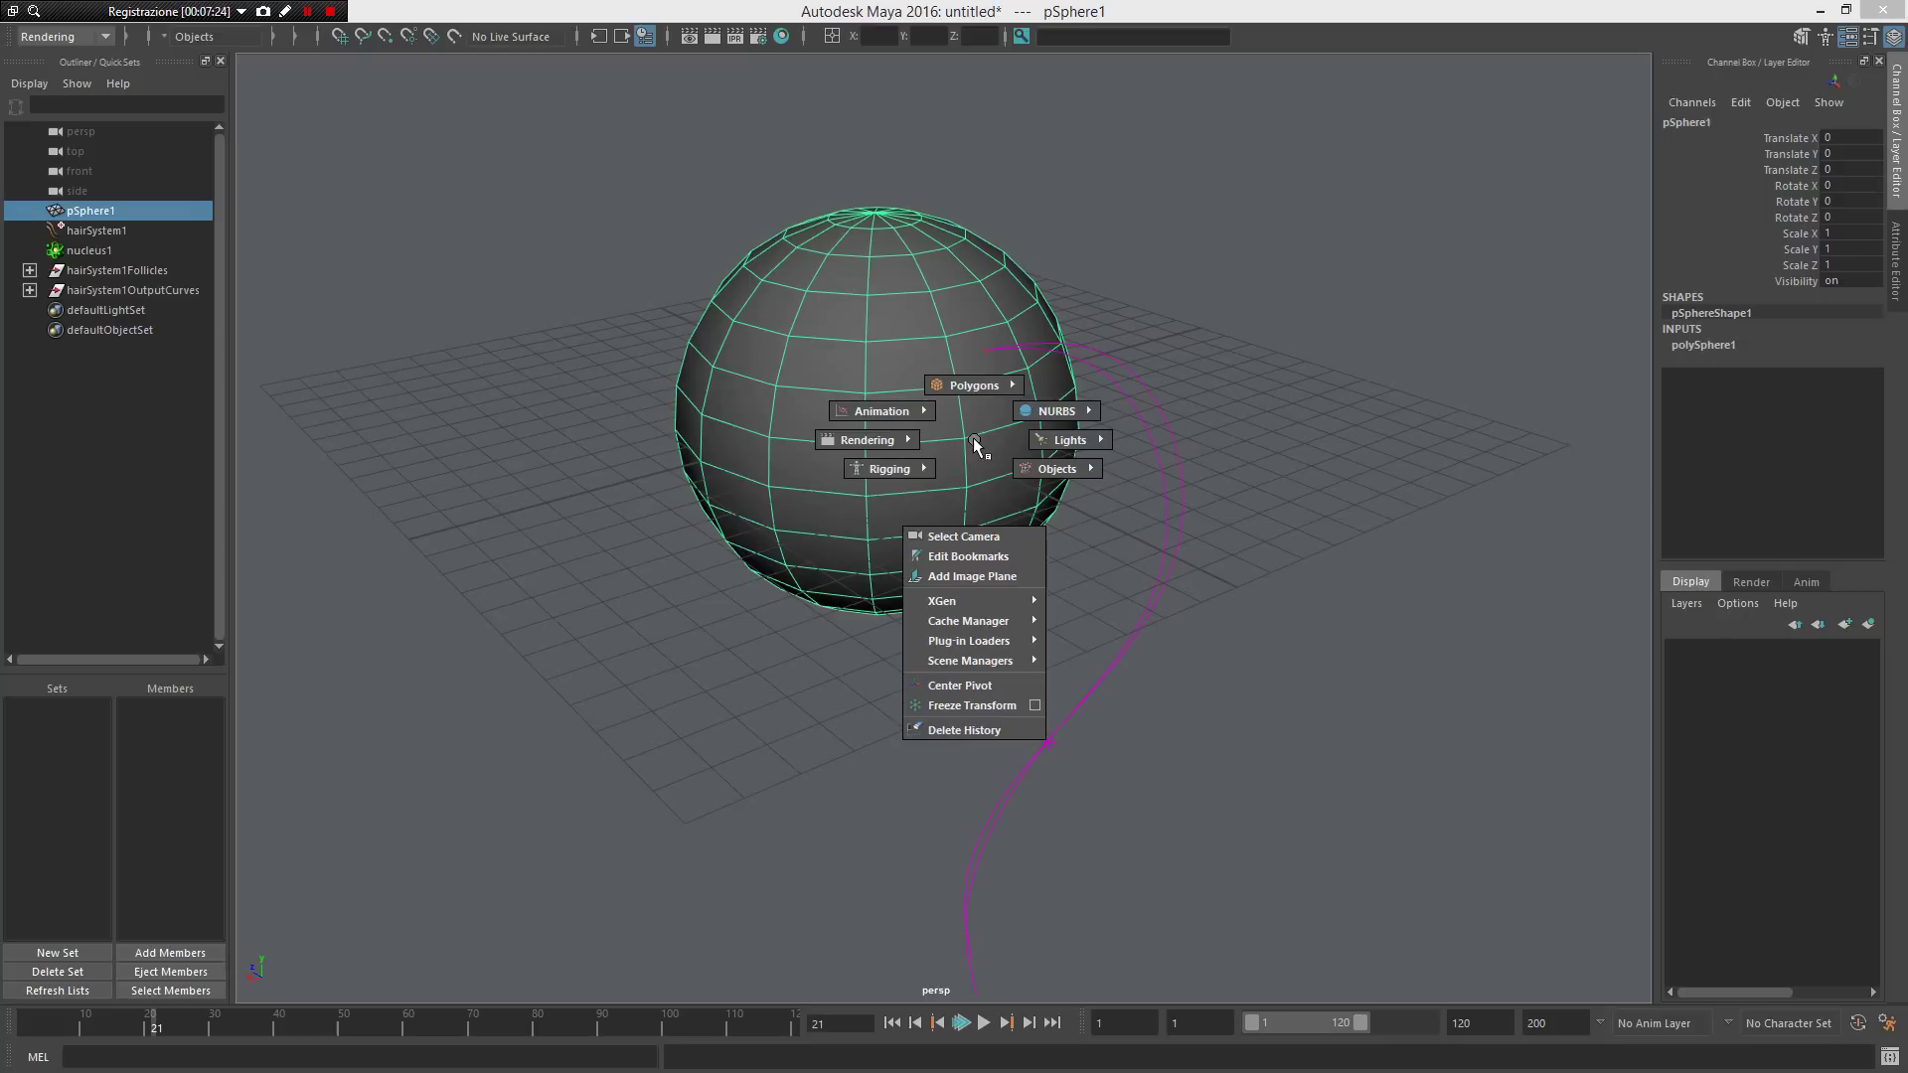
pyautogui.moveTo(986, 600)
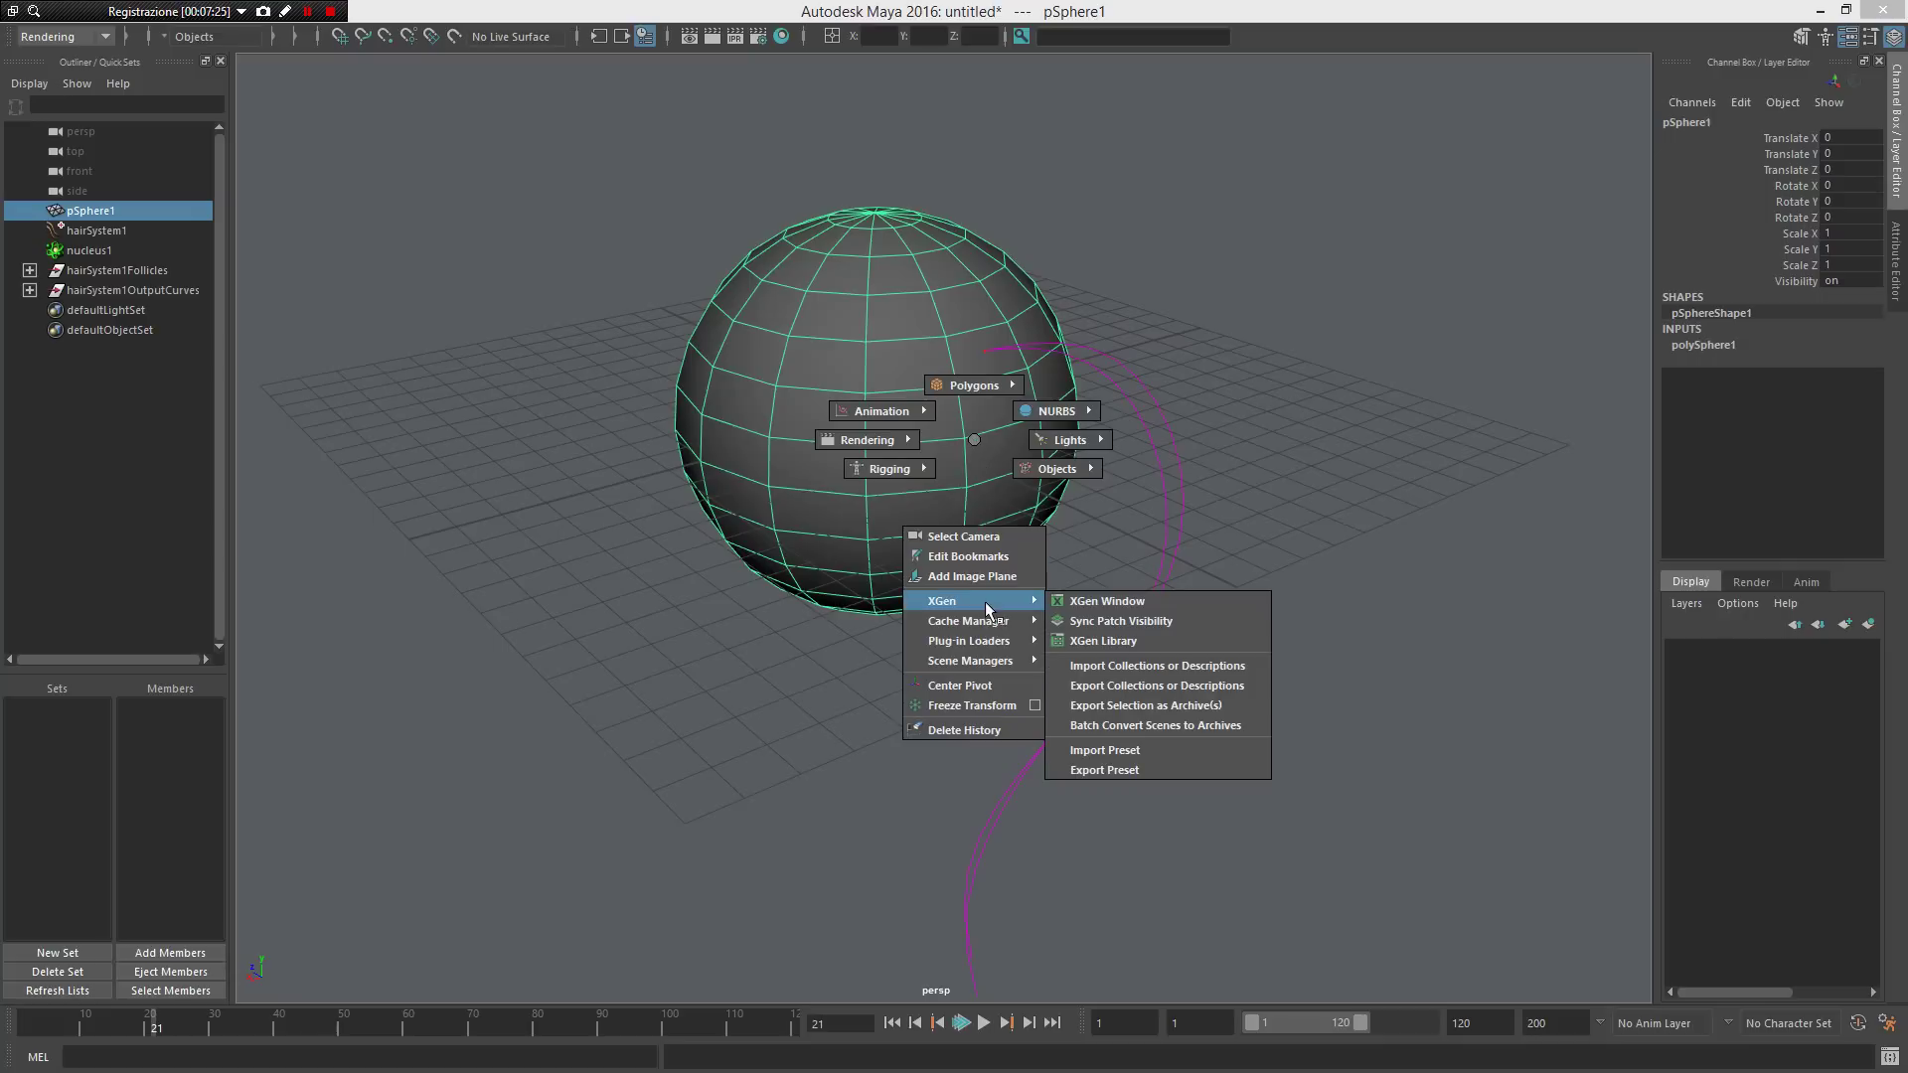
pyautogui.click(1162, 602)
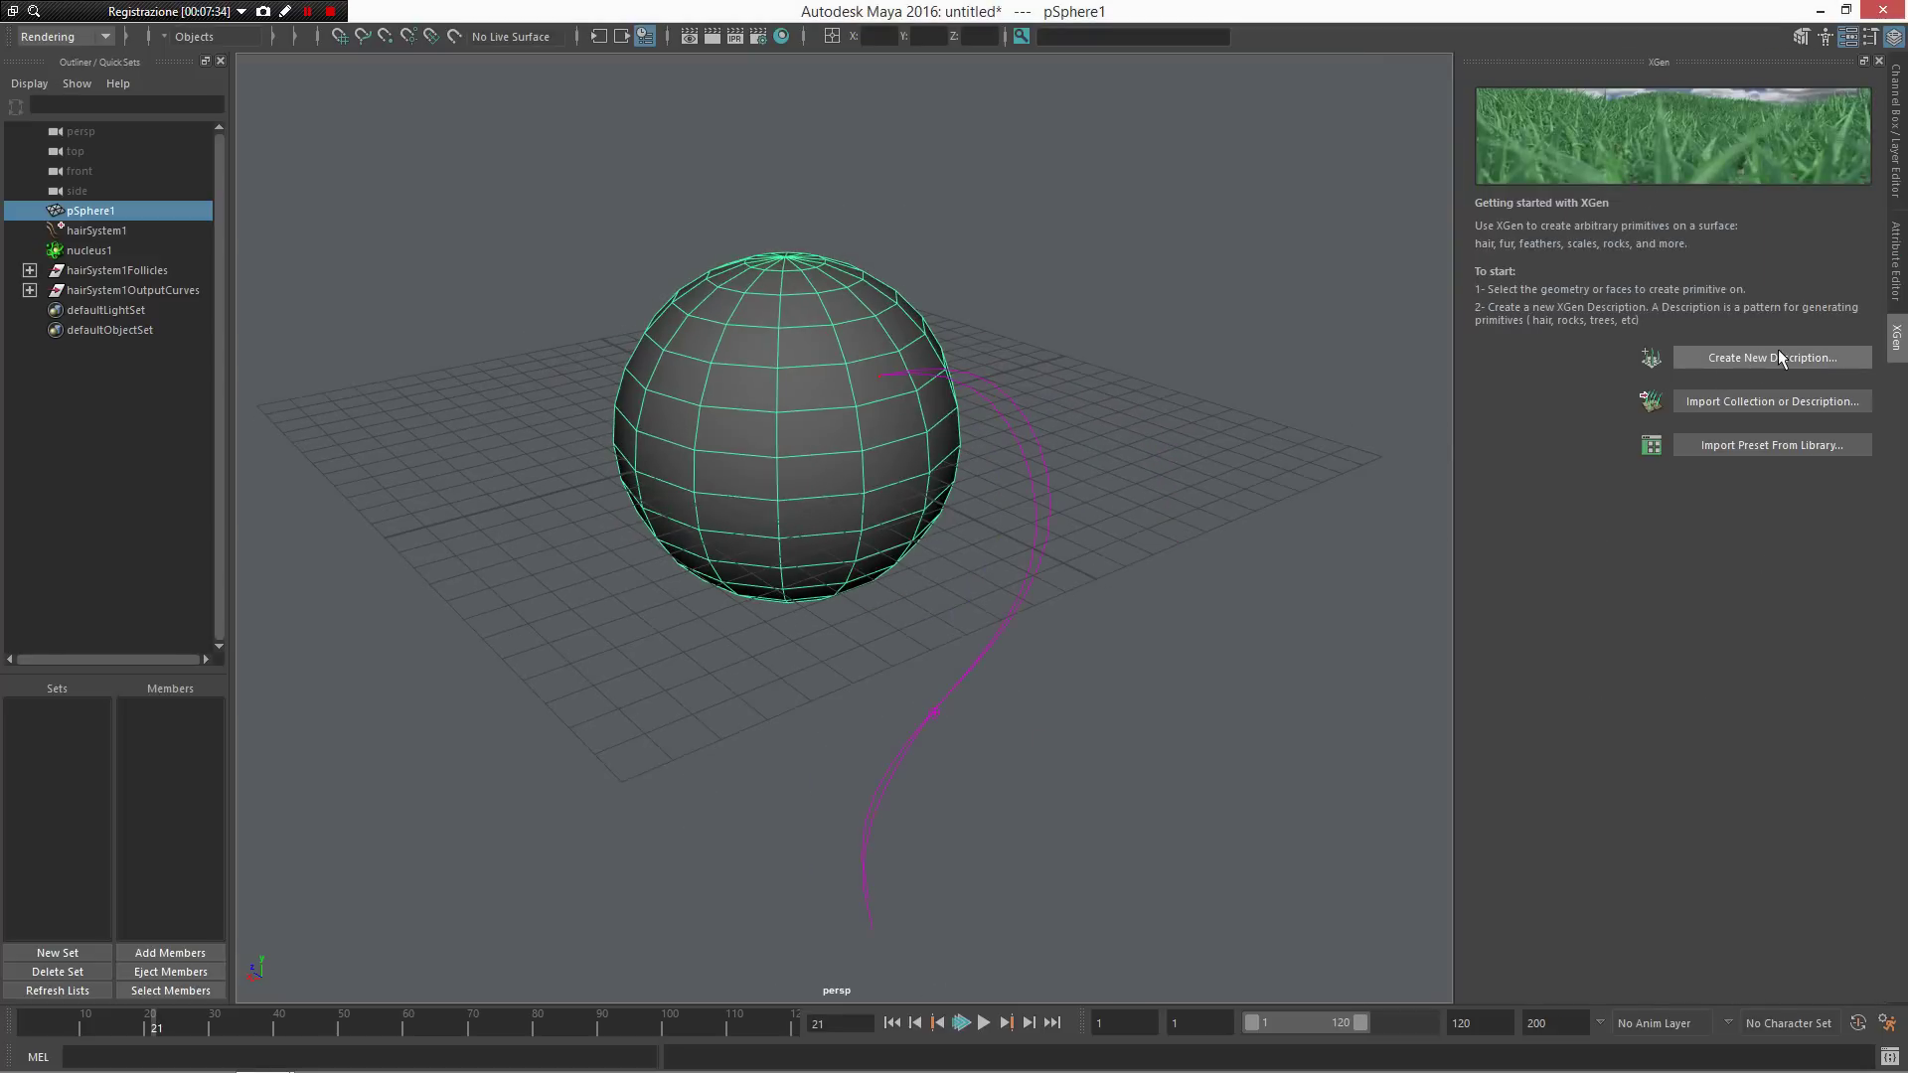
# Step: Create an XGen description on the sphere face at the curve's root, using splines scattered randomly and controlled by placing and shaping guides
pyautogui.moveTo(878, 370); pyautogui.dragTo(883, 395, button='right')
pyautogui.click(880, 386)
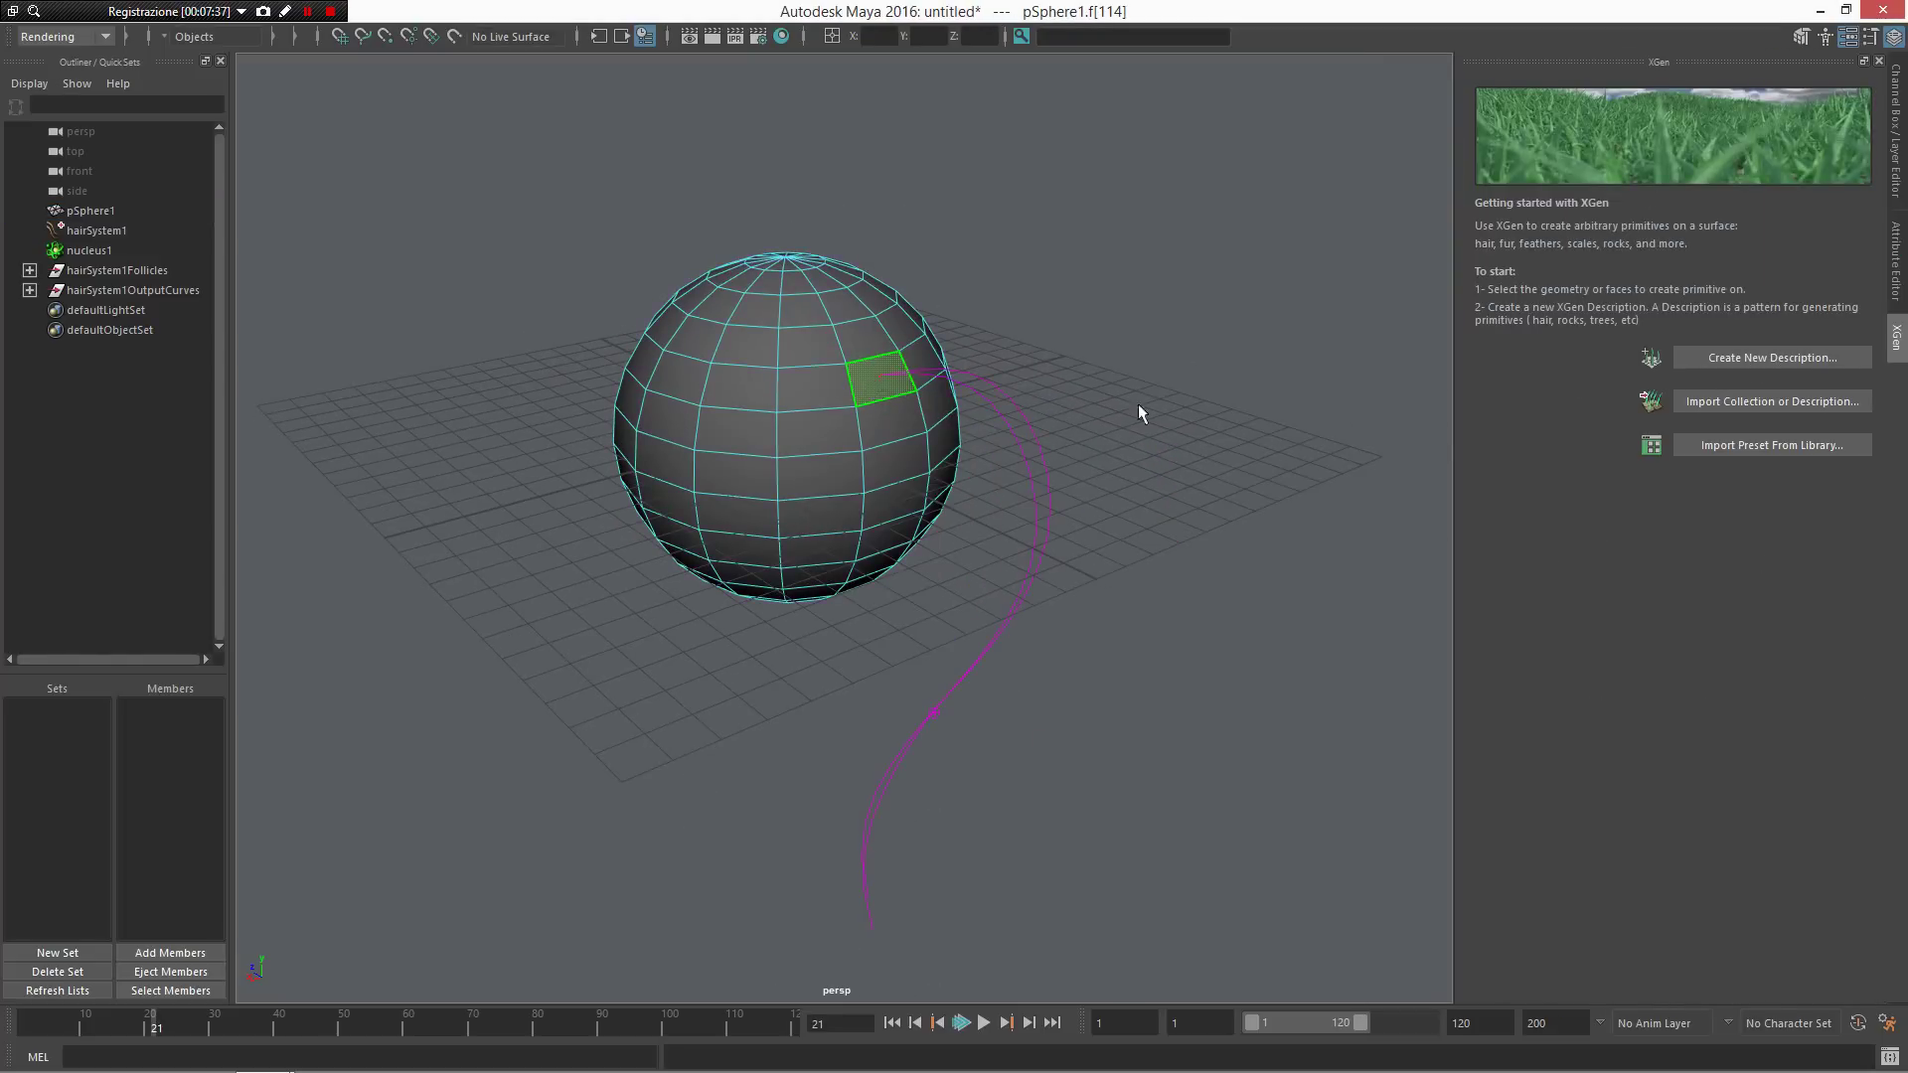
pyautogui.click(1769, 355)
pyautogui.click(1173, 274)
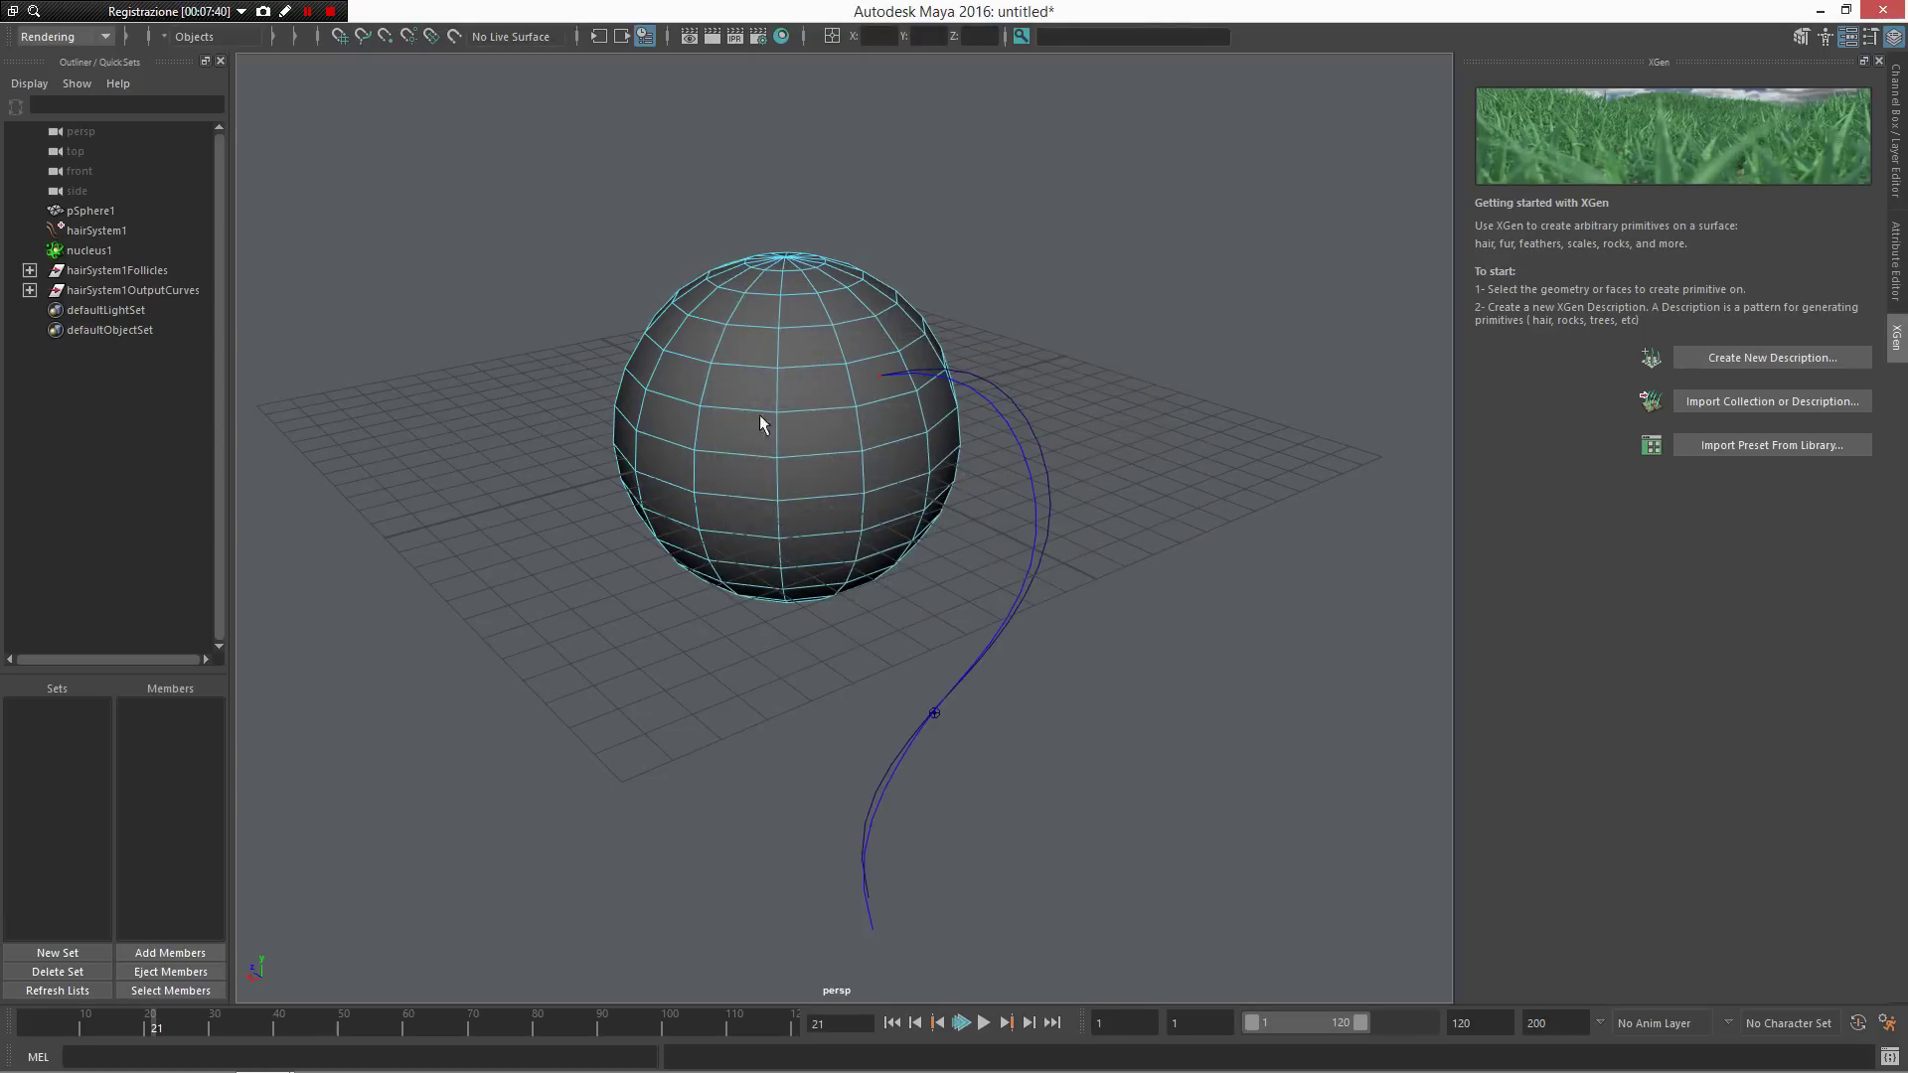
pyautogui.keyDown('shift'); pyautogui.moveTo(868, 366); pyautogui.dragTo(1029, 648, button='right'); pyautogui.keyUp('shift')
pyautogui.moveTo(999, 287); pyautogui.dragTo(377, 324)
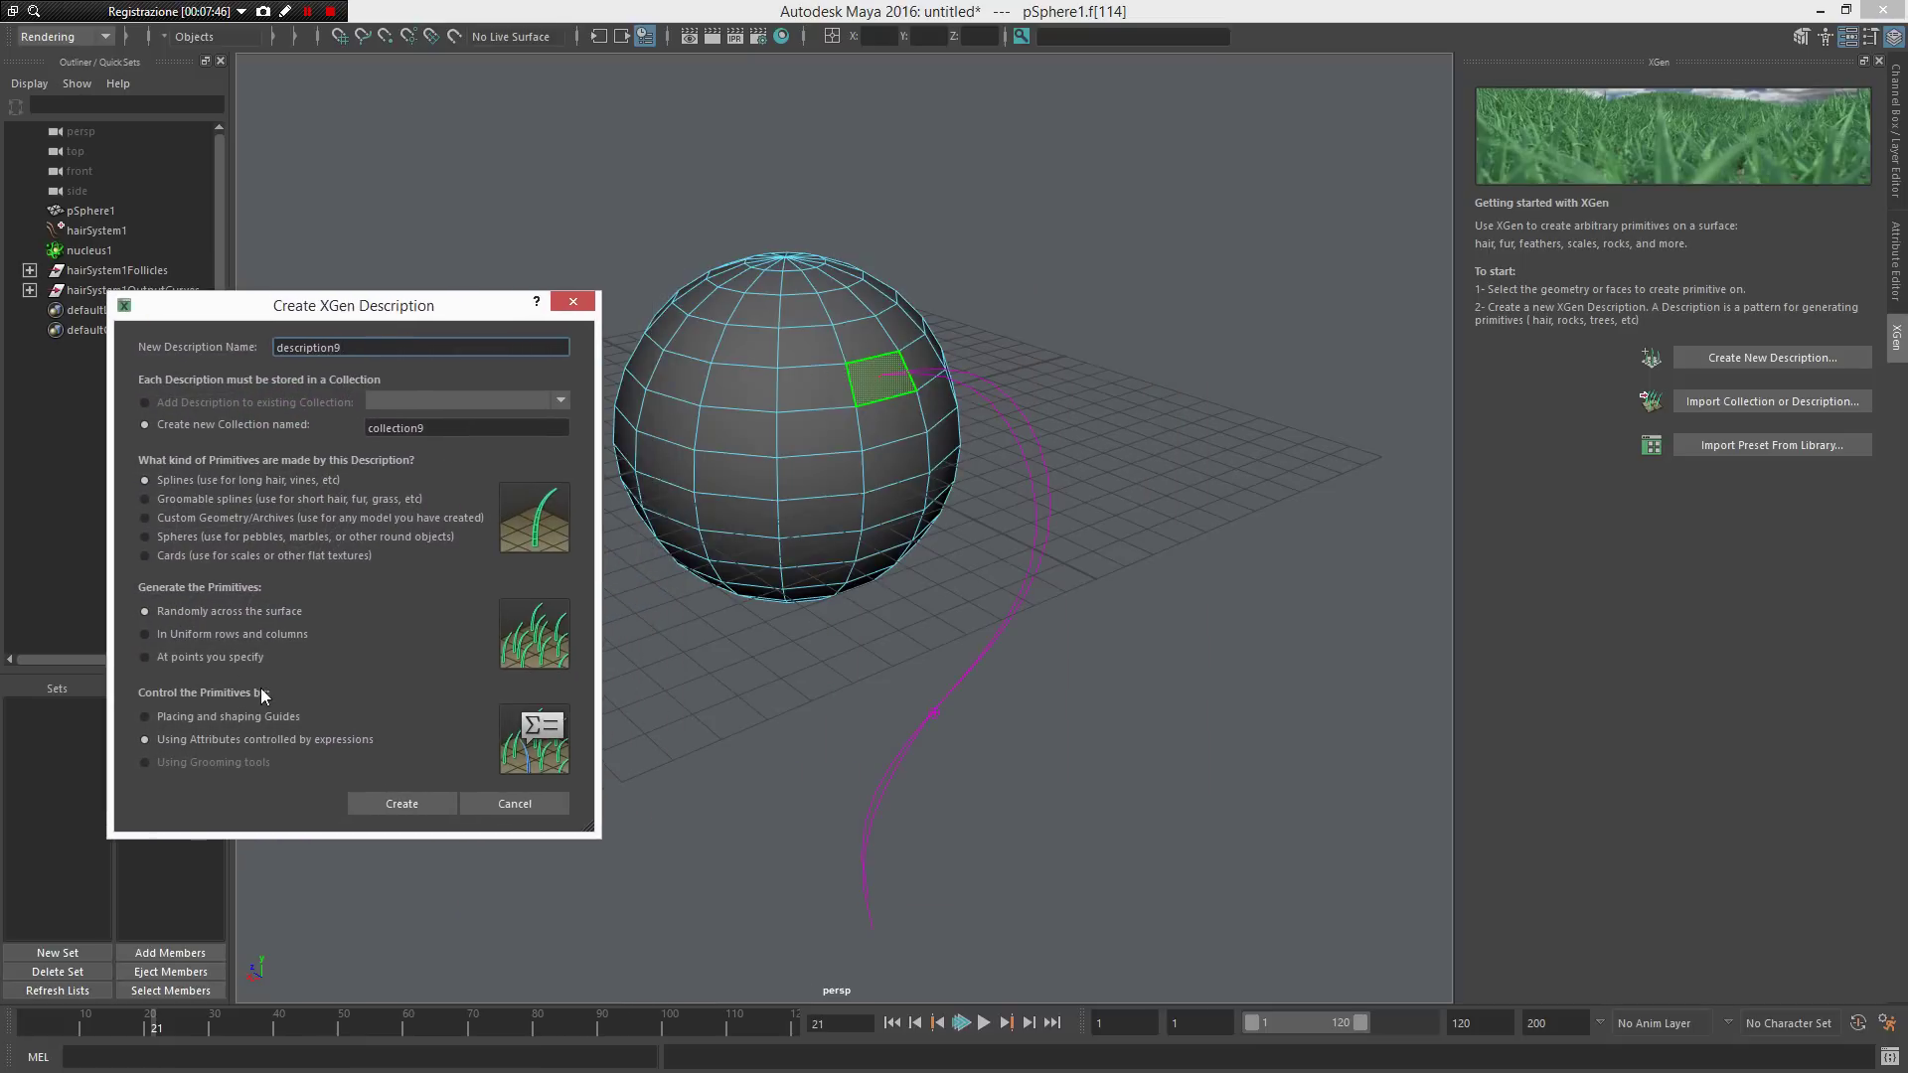
pyautogui.click(241, 717)
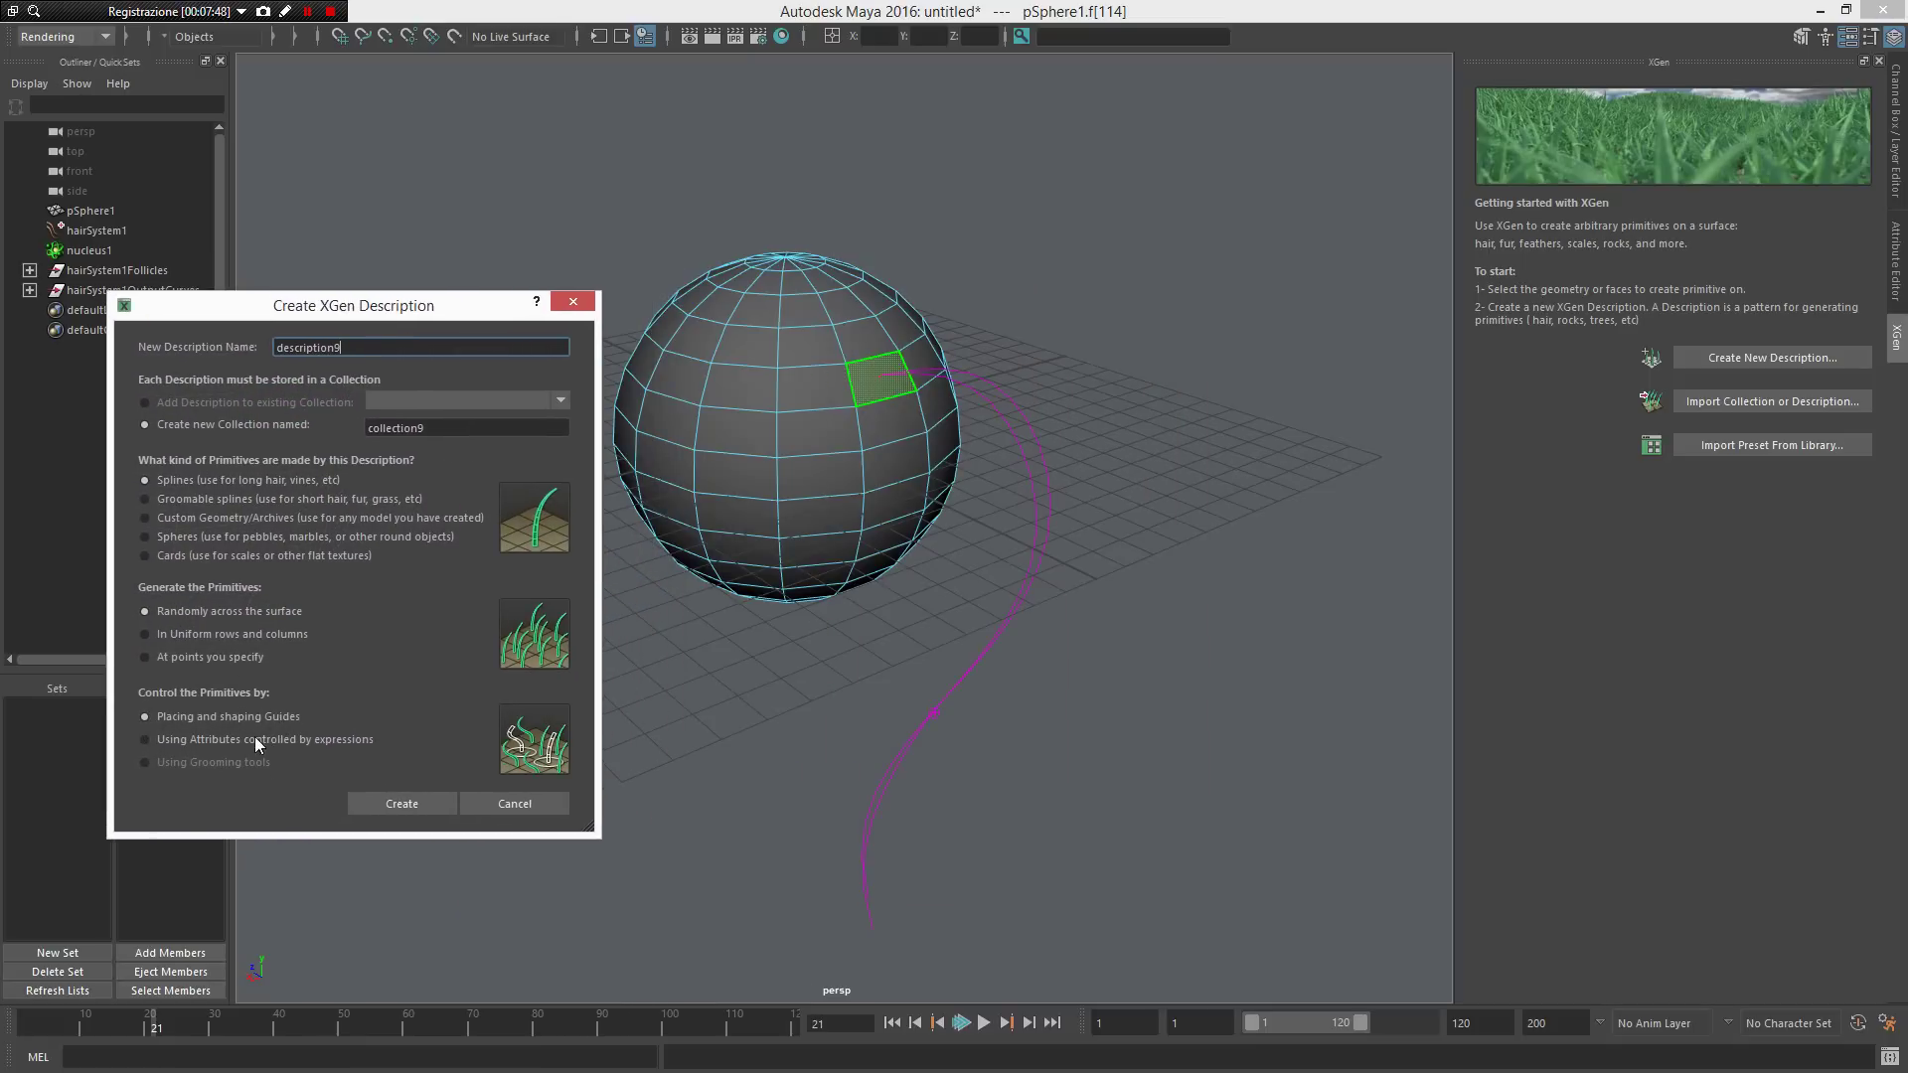
pyautogui.click(383, 805)
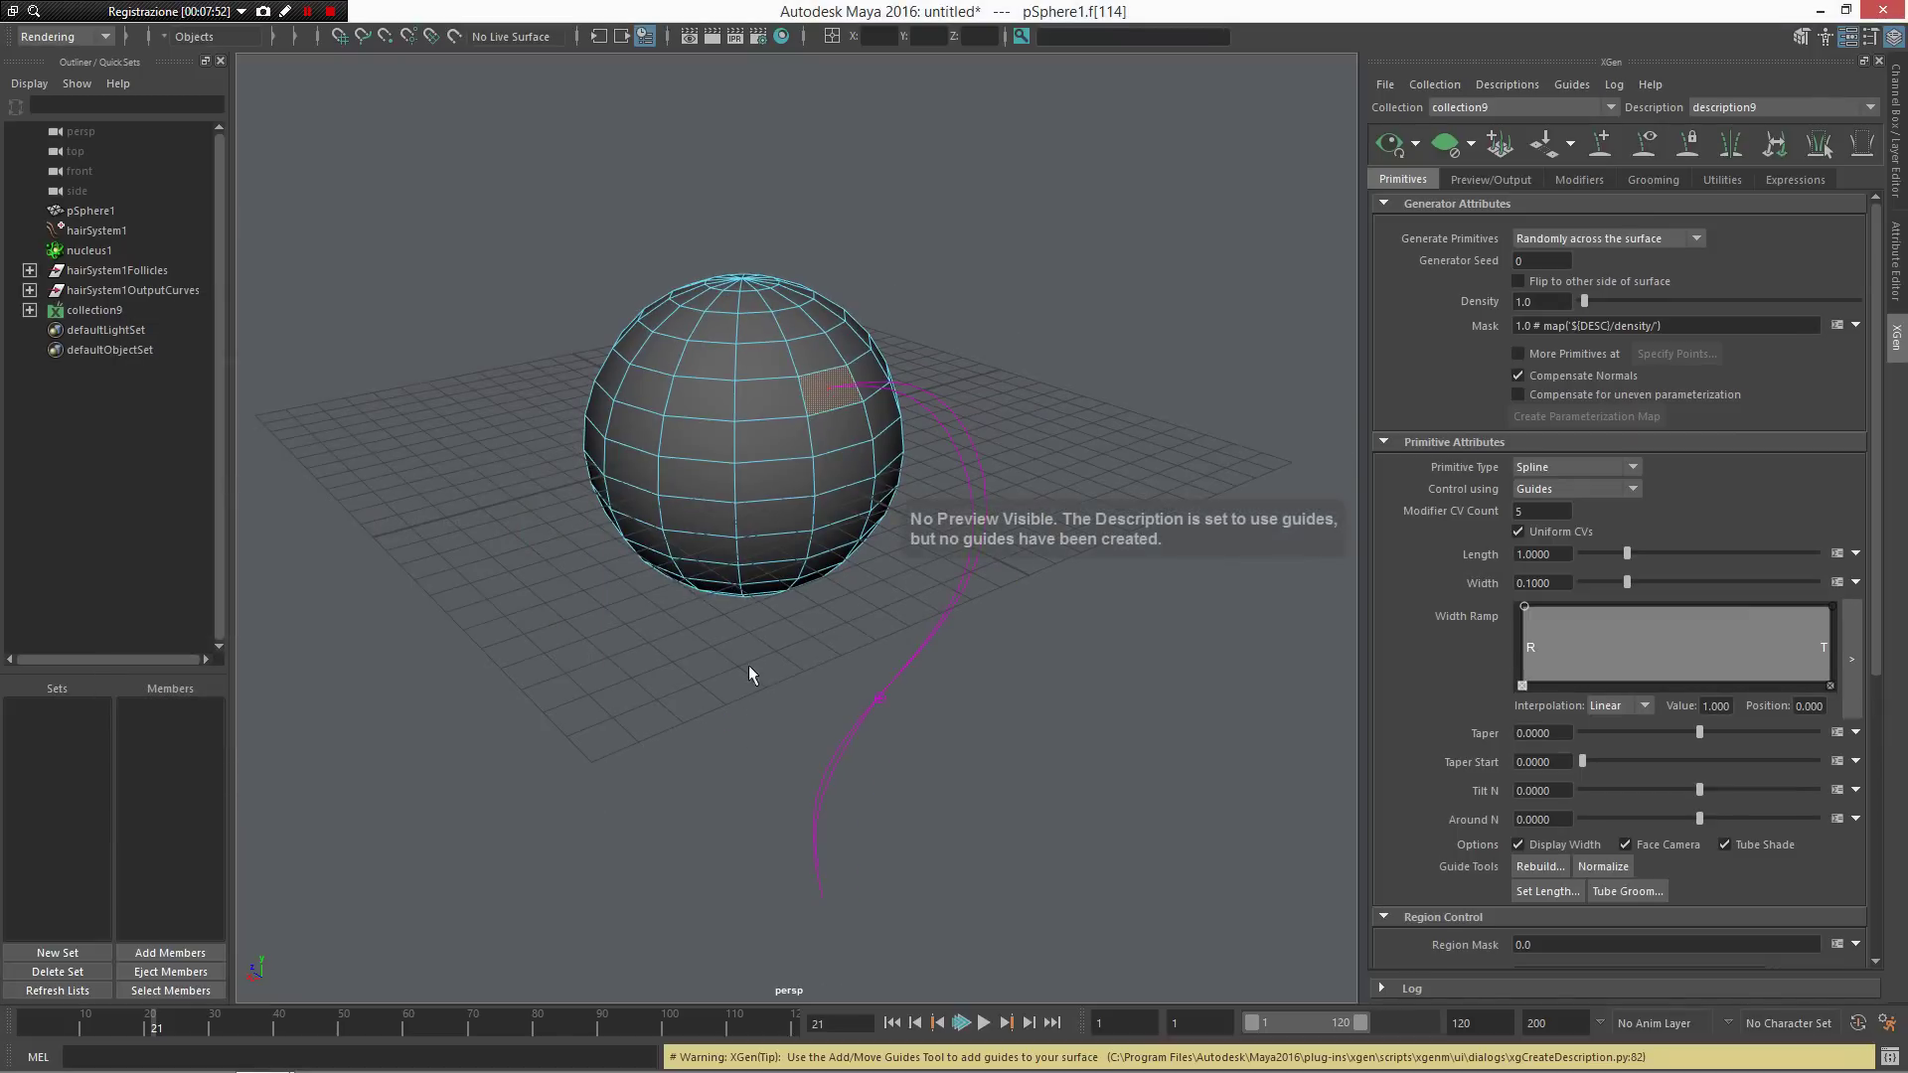
# Step: Select the dynamic output curve and replay its simulation from the first frame, examining the curve's root at the sphere
pyautogui.scroll(5, 755, 682)
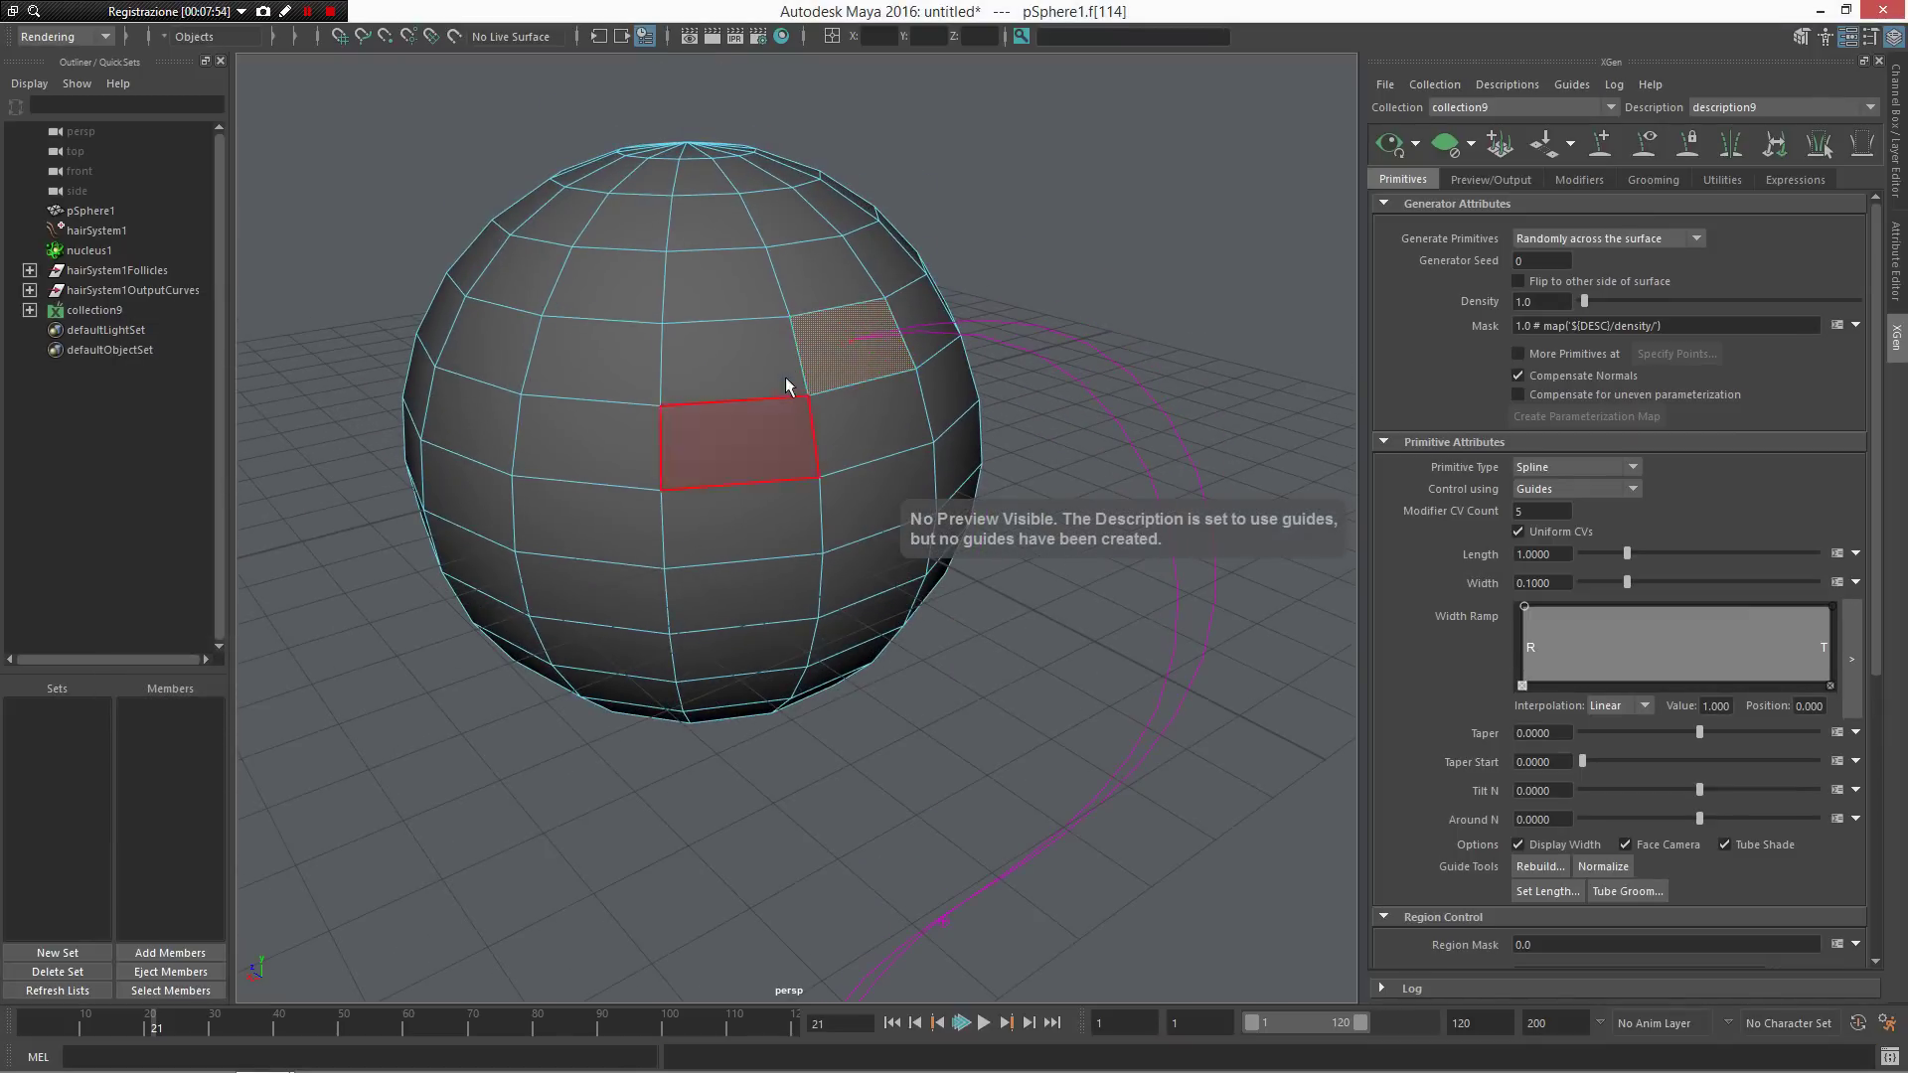
pyautogui.keyDown('alt'); pyautogui.moveTo(1189, 324); pyautogui.dragTo(971, 370); pyautogui.keyUp('alt')
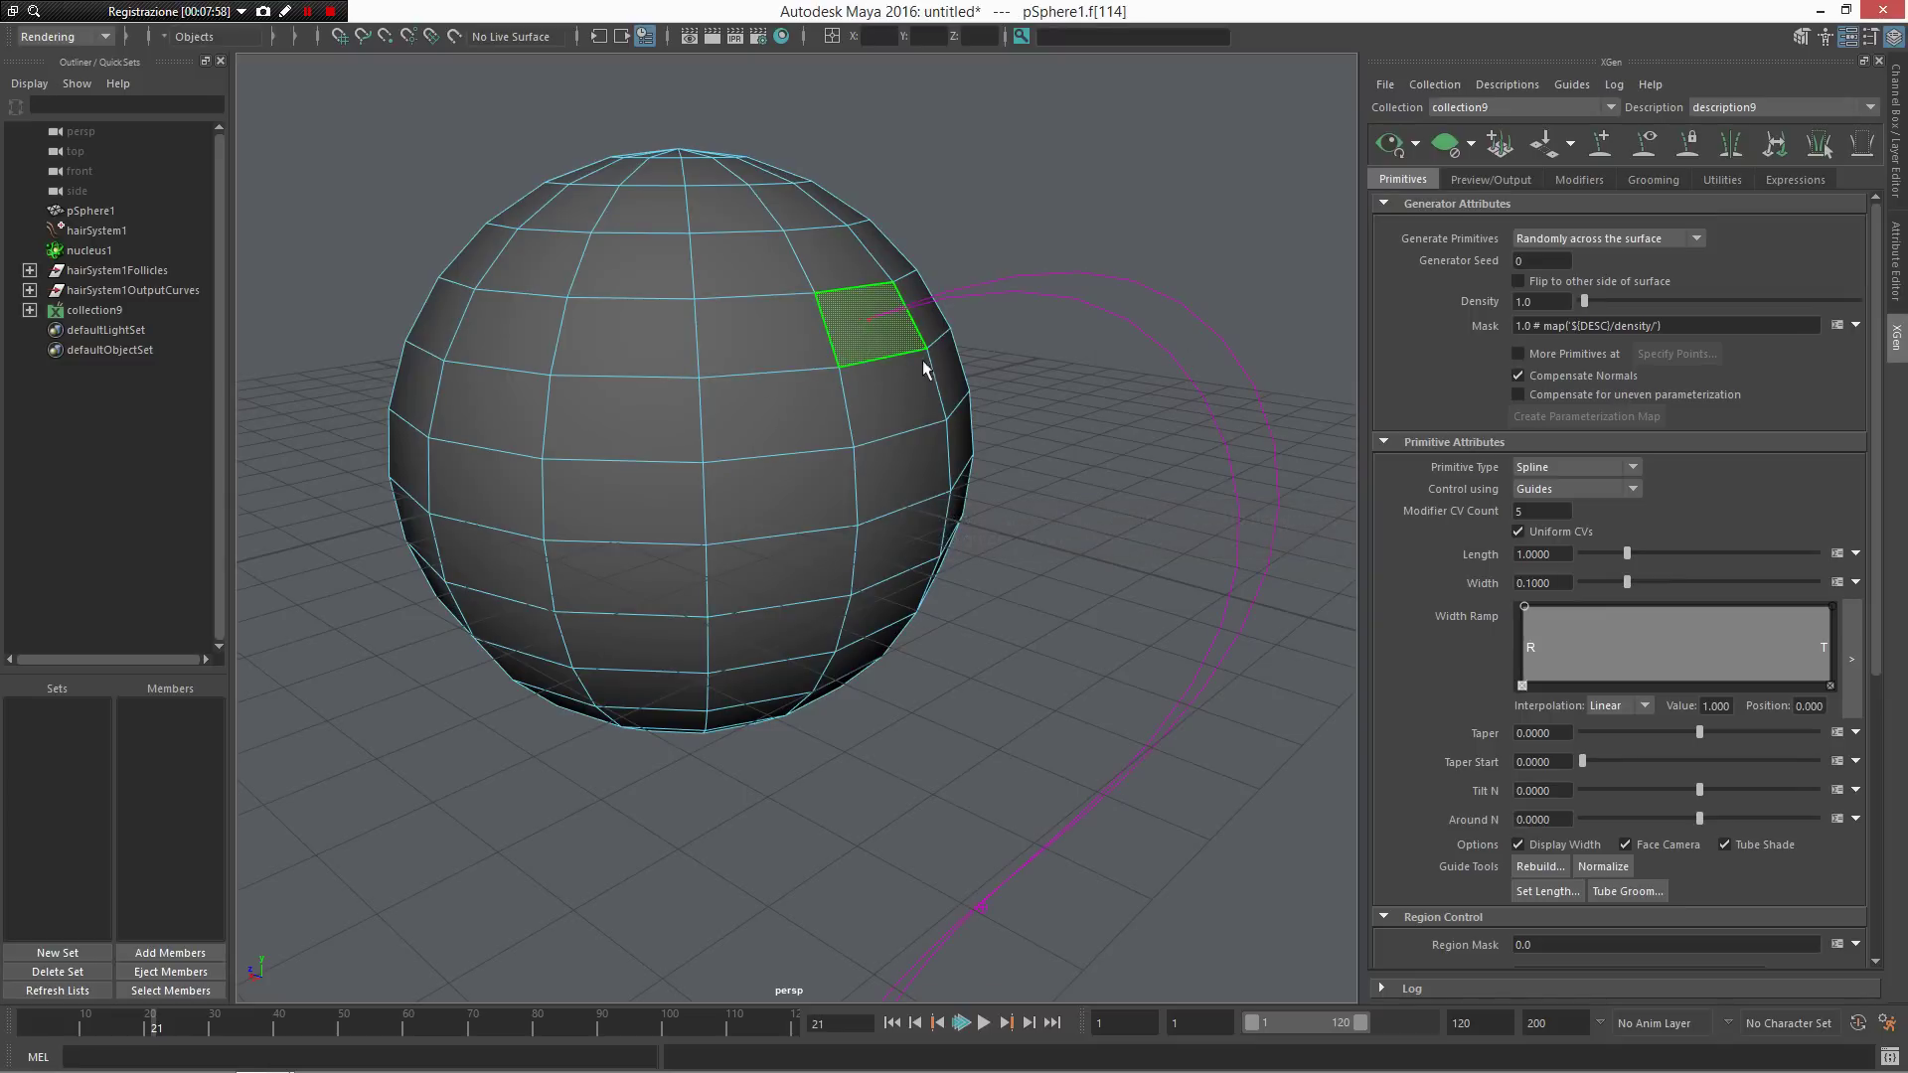
pyautogui.click(1233, 454)
pyautogui.scroll(-3, 1192, 412)
pyautogui.keyDown('alt'); pyautogui.moveTo(1049, 650); pyautogui.dragTo(1043, 378, button='middle'); pyautogui.keyUp('alt')
pyautogui.click(892, 1023)
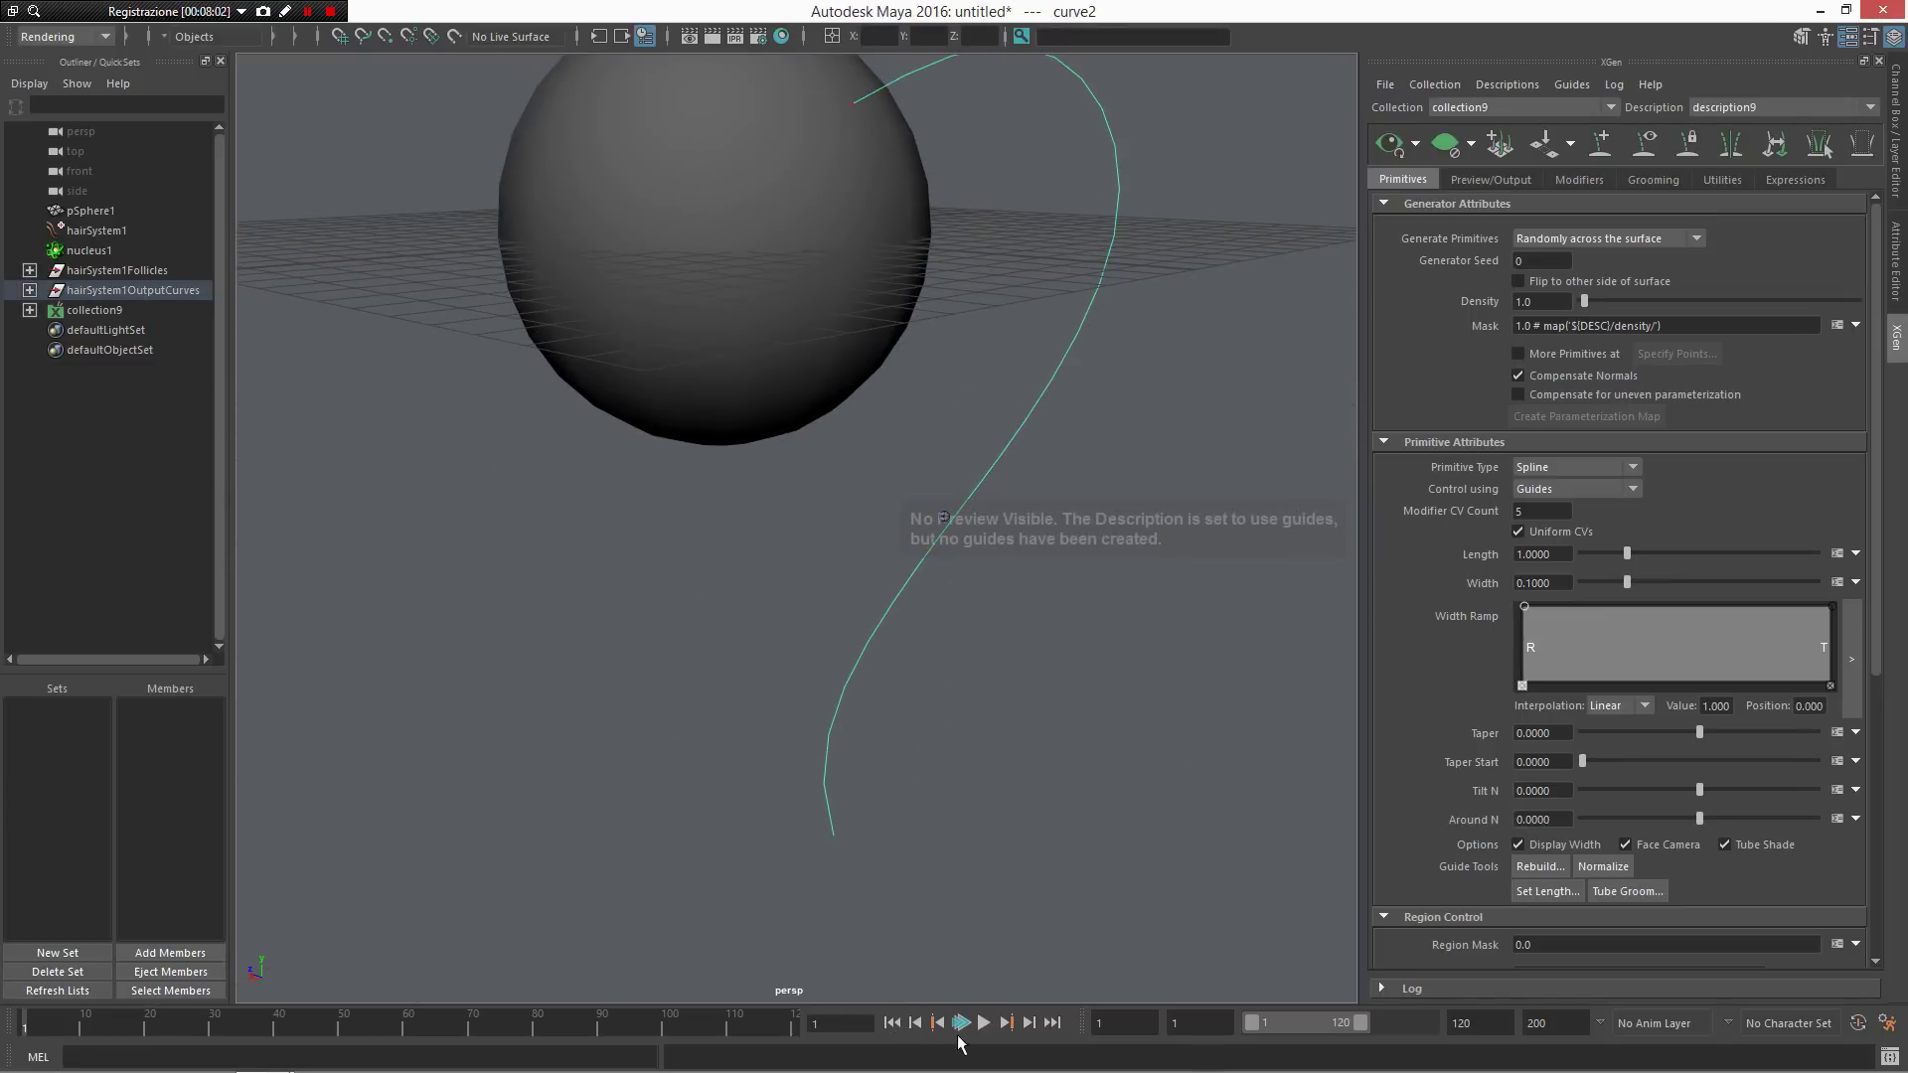
pyautogui.click(984, 1023)
pyautogui.click(985, 1023)
pyautogui.keyDown('alt'); pyautogui.moveTo(1113, 371); pyautogui.dragTo(1008, 247); pyautogui.keyUp('alt')
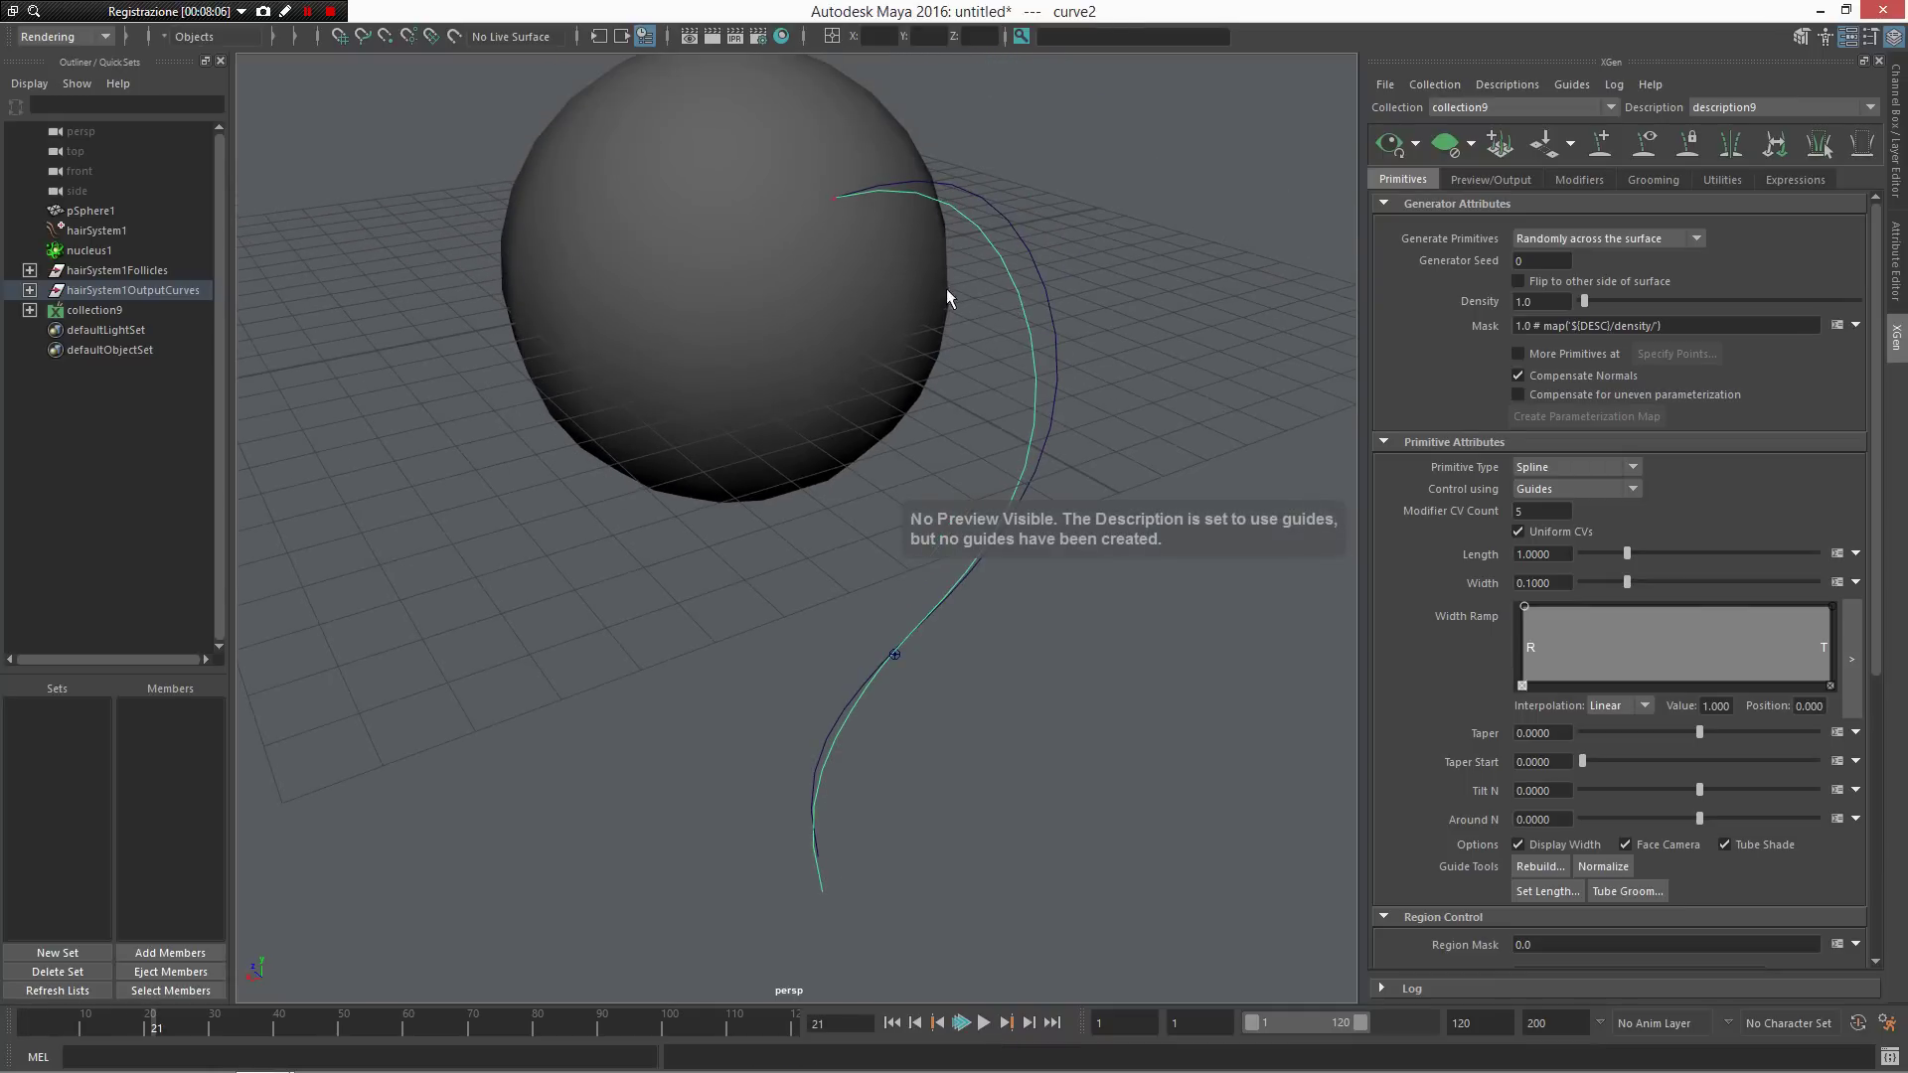
pyautogui.keyDown('alt'); pyautogui.moveTo(801, 213); pyautogui.dragTo(886, 378); pyautogui.keyUp('alt')
pyautogui.keyDown('alt'); pyautogui.moveTo(885, 378); pyautogui.dragTo(954, 298, button='right'); pyautogui.keyUp('alt')
pyautogui.keyDown('alt'); pyautogui.moveTo(942, 223); pyautogui.dragTo(894, 293, button='middle'); pyautogui.keyUp('alt')
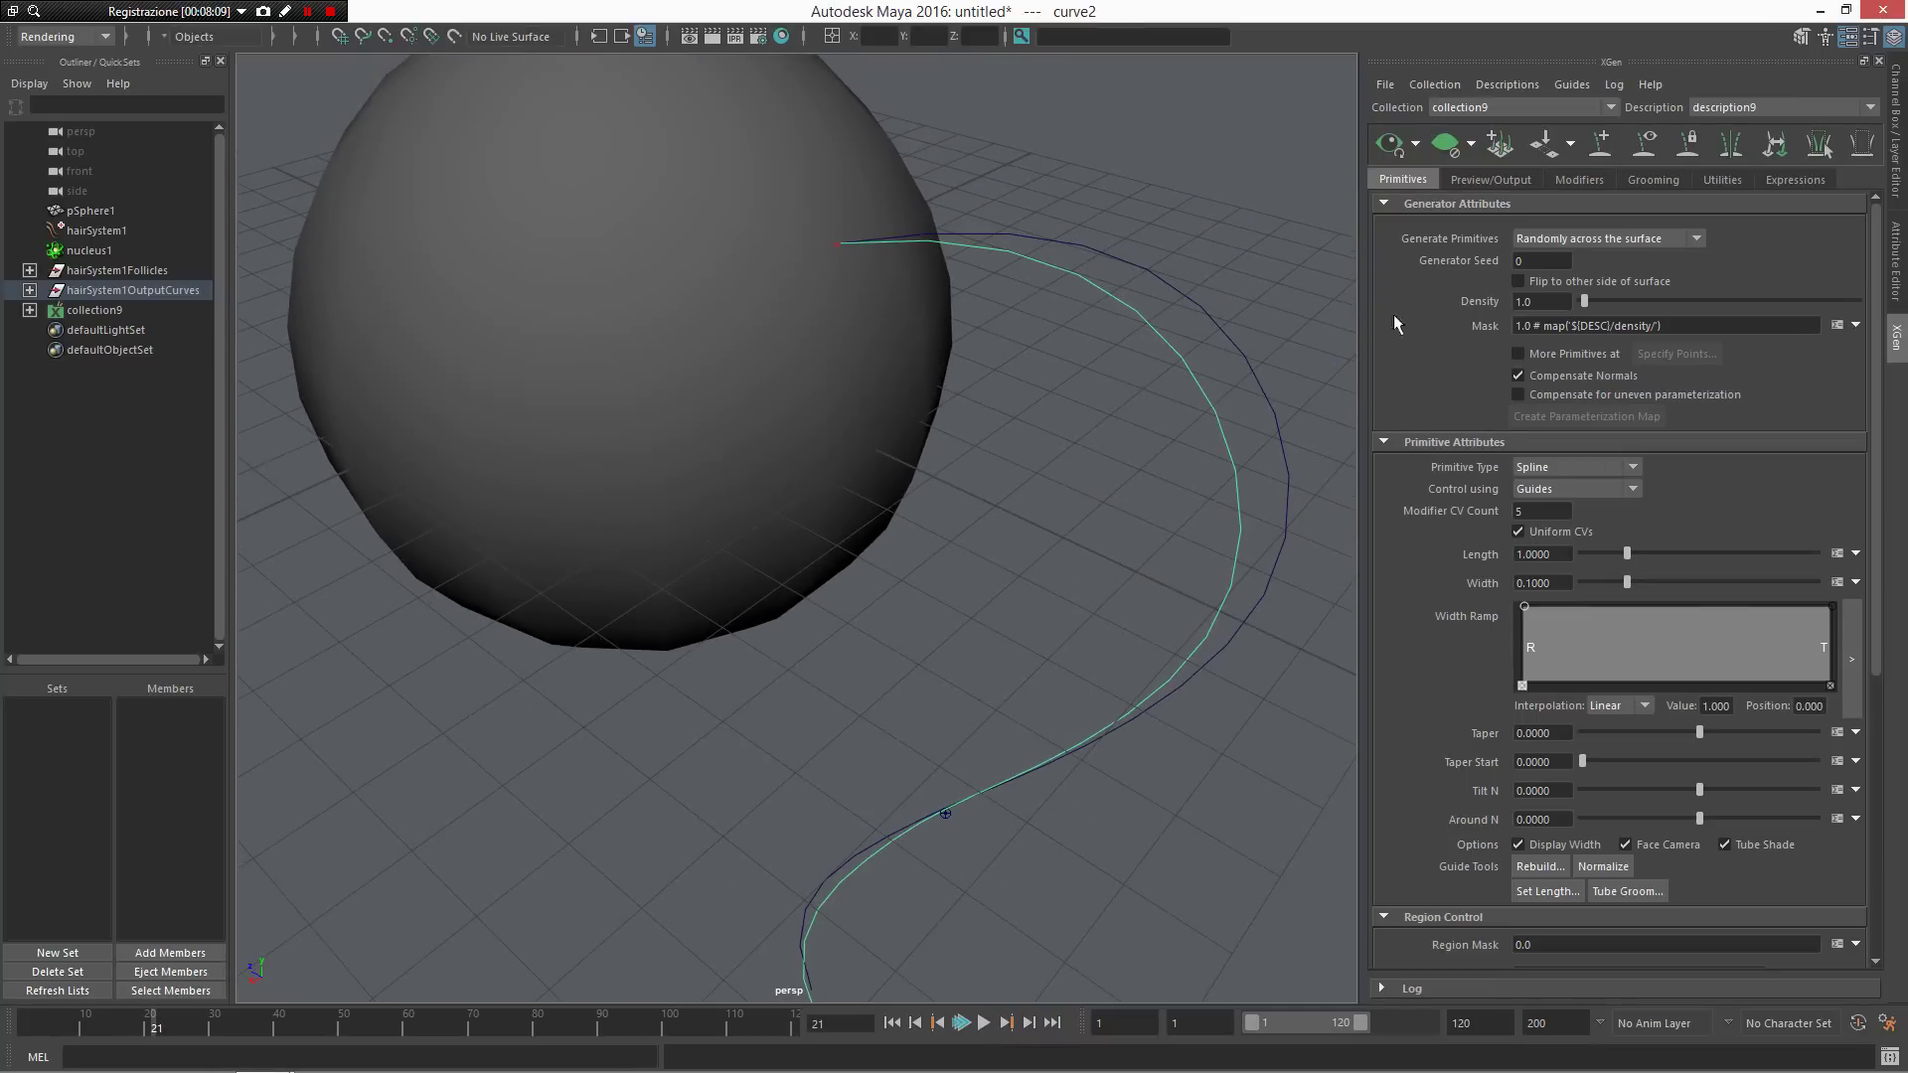
# Step: Convert the selected curve to an XGen guide with Curves To Guides, turning Delete Curves off and Preserve Dynamic Link on
pyautogui.click(1716, 180)
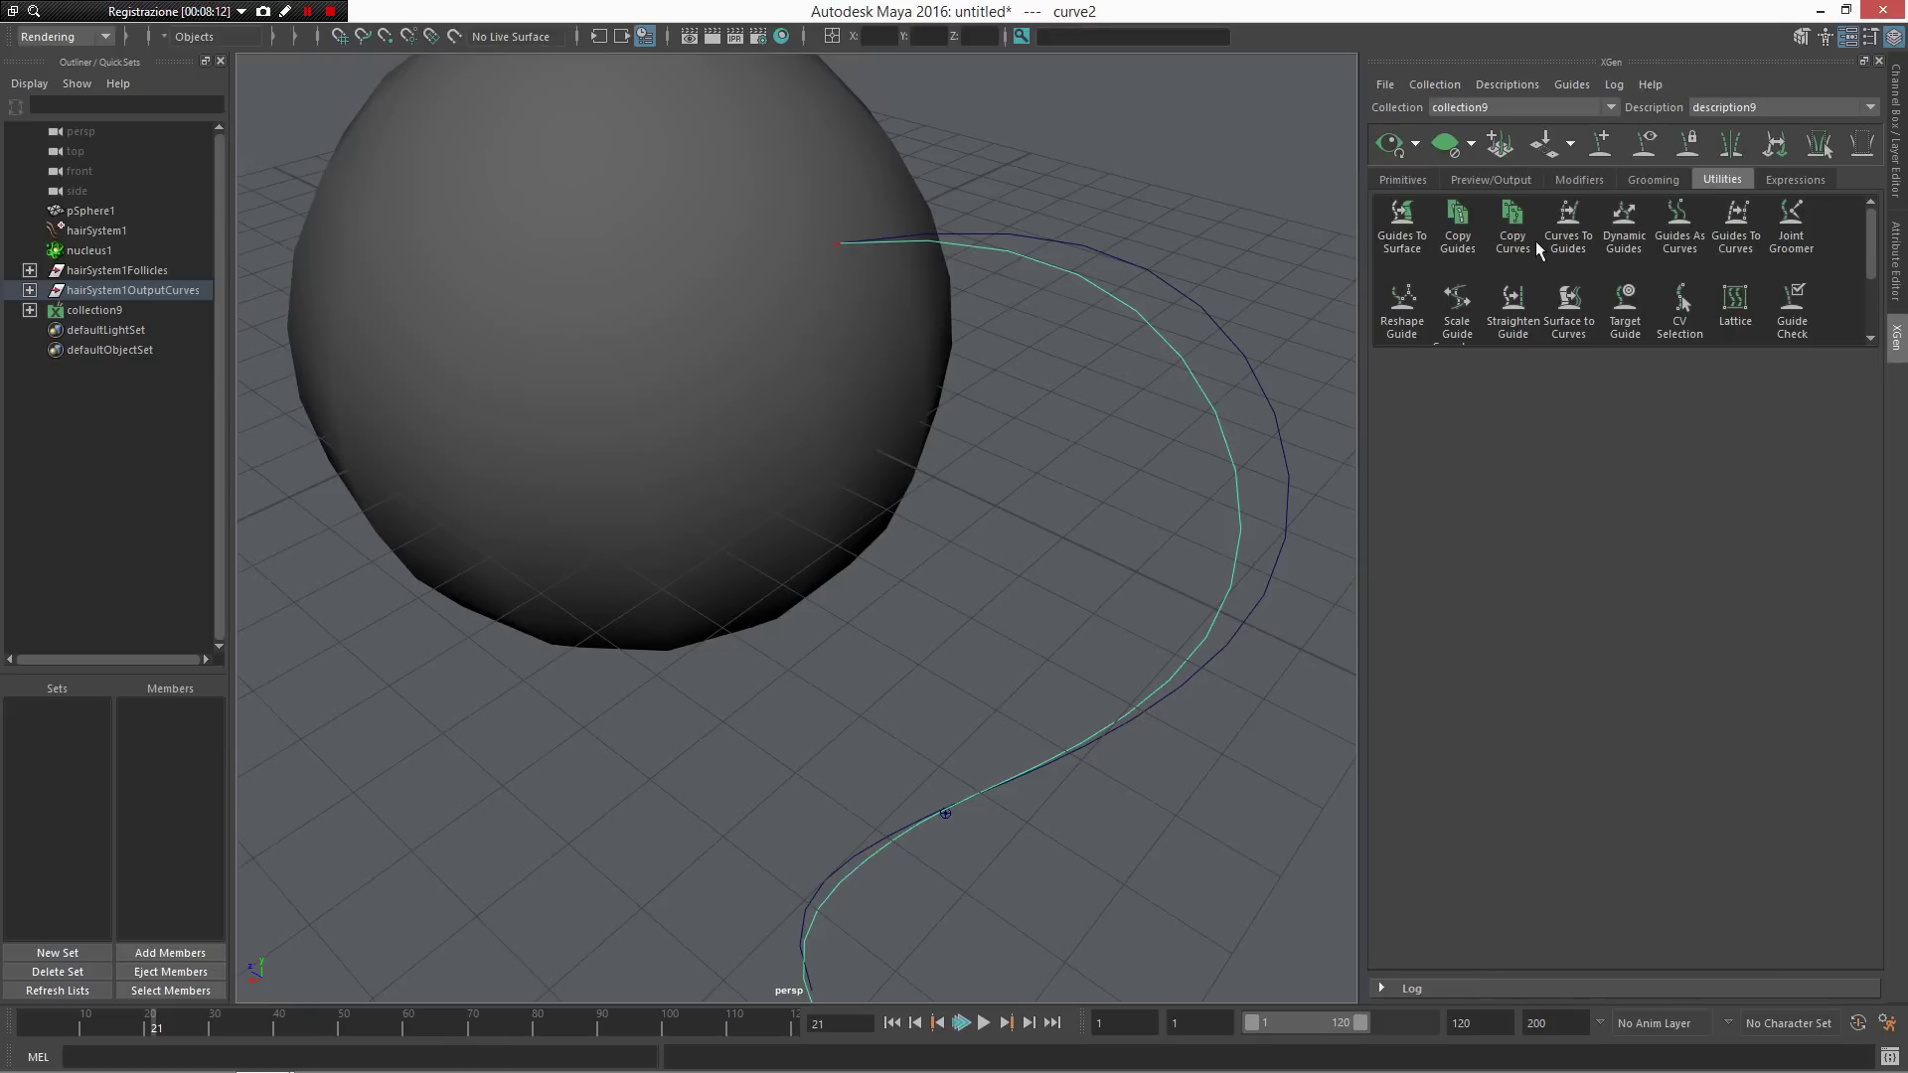
pyautogui.click(1566, 228)
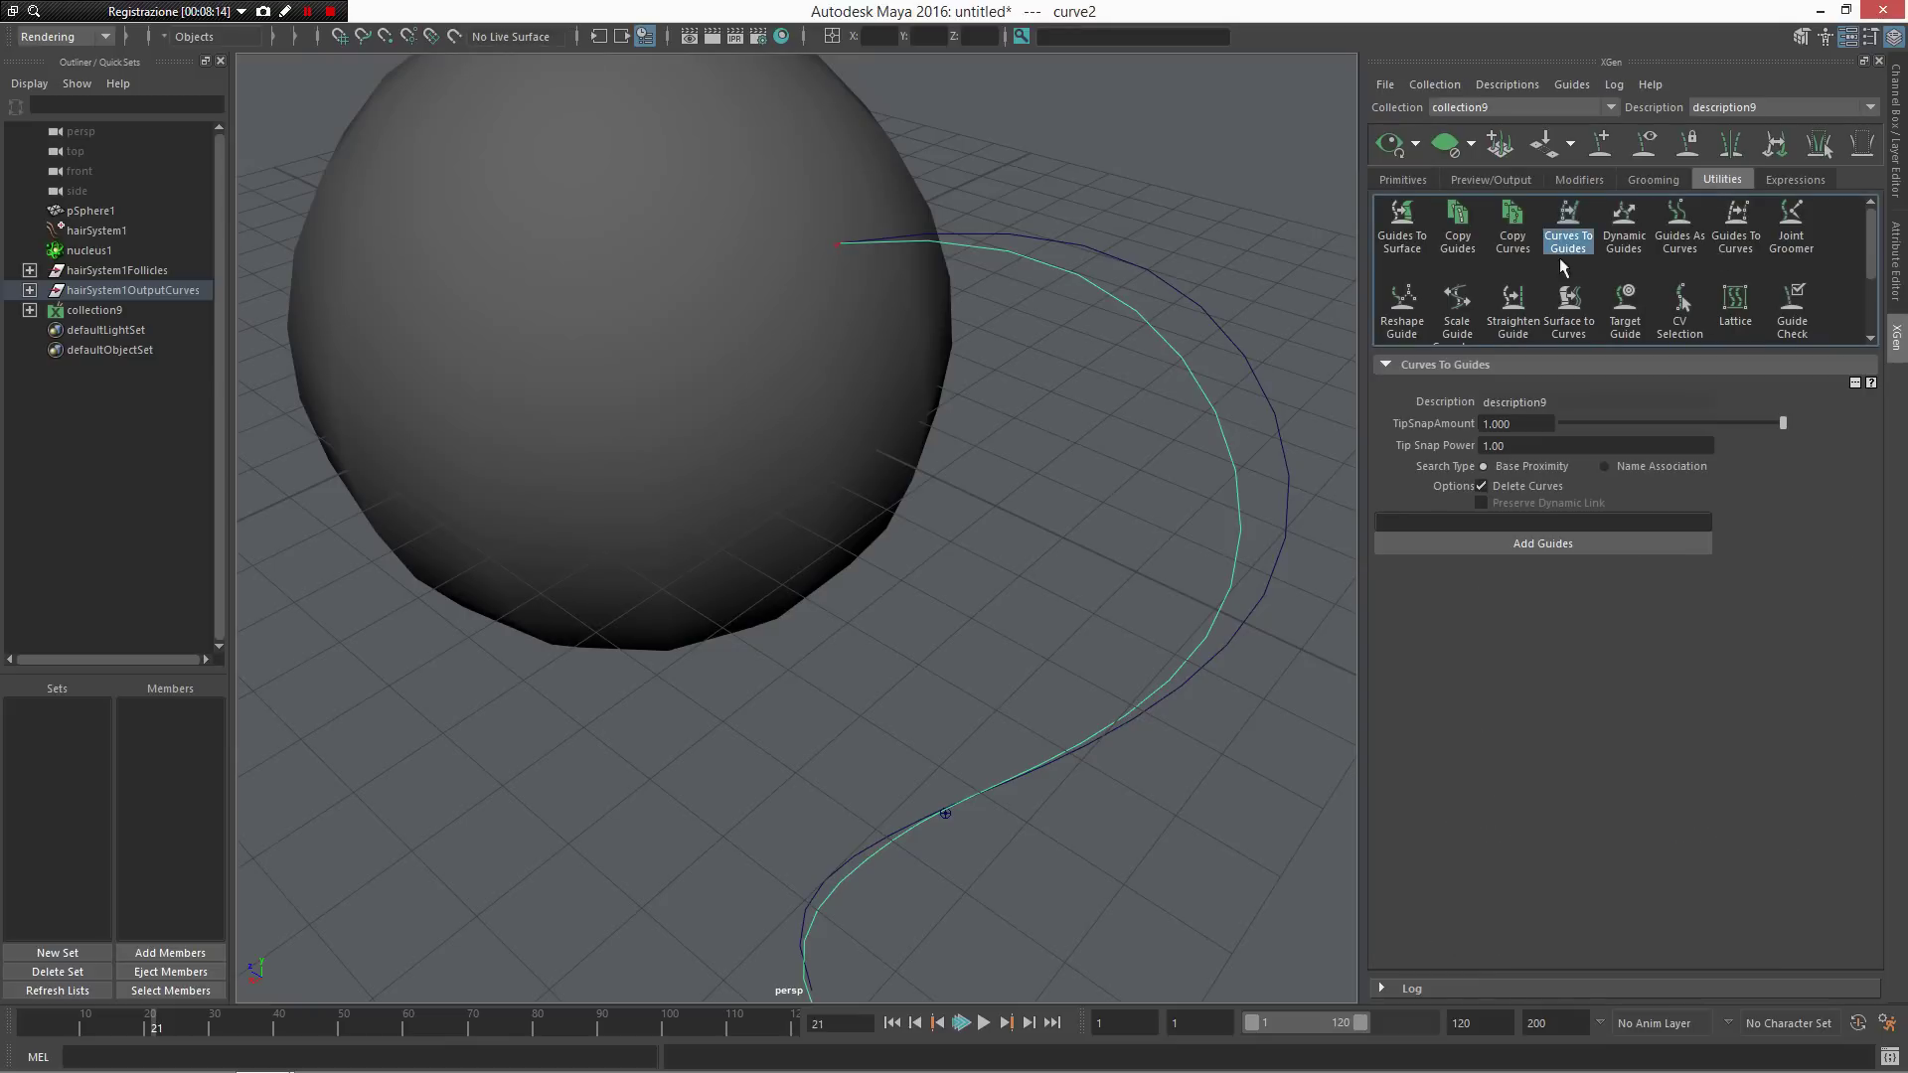
pyautogui.click(1520, 486)
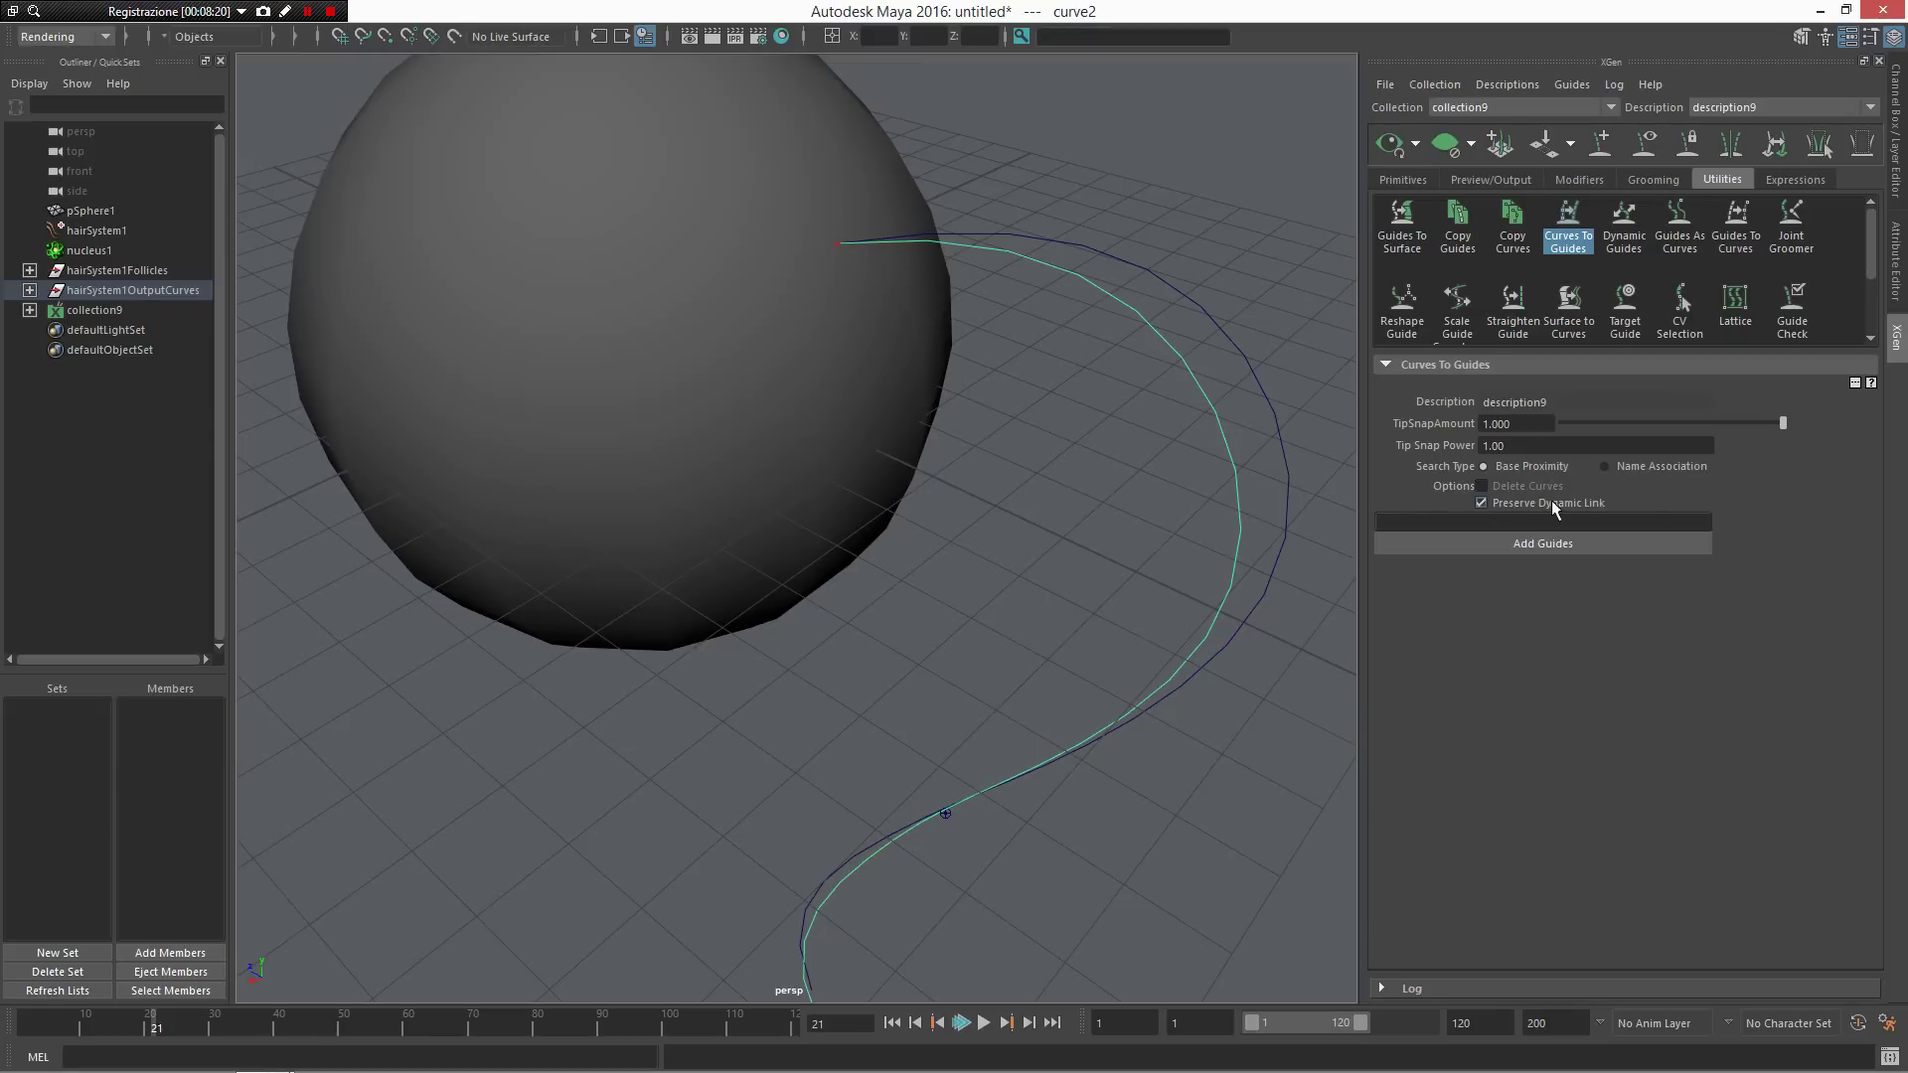
pyautogui.click(1552, 541)
# Step: Inspect the new XGen guide and play the simulation from the first frame to check its motion against the dynamic curve
pyautogui.keyDown('alt'); pyautogui.moveTo(1044, 507); pyautogui.dragTo(1018, 467); pyautogui.keyUp('alt')
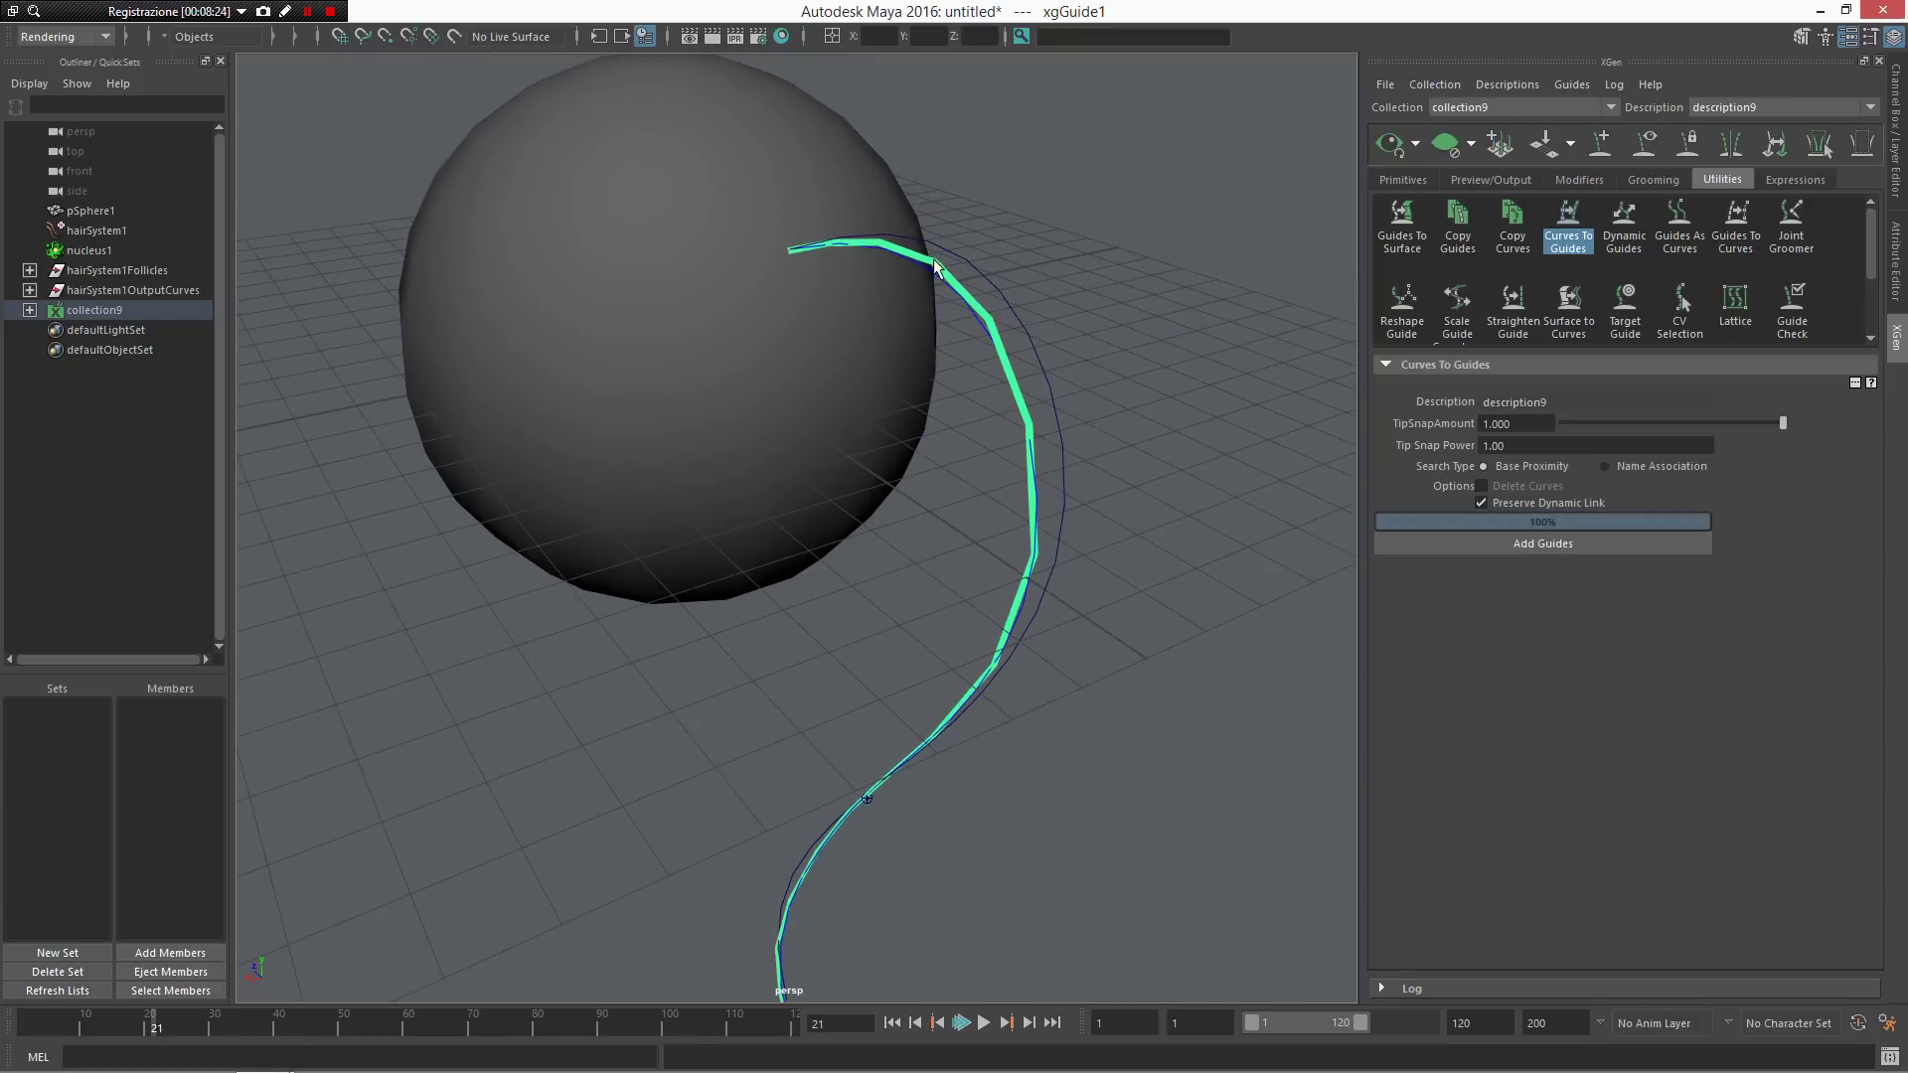
pyautogui.keyDown('alt'); pyautogui.moveTo(935, 263); pyautogui.dragTo(1016, 314); pyautogui.keyUp('alt')
pyautogui.keyDown('alt'); pyautogui.moveTo(1168, 613); pyautogui.dragTo(1060, 545); pyautogui.keyUp('alt')
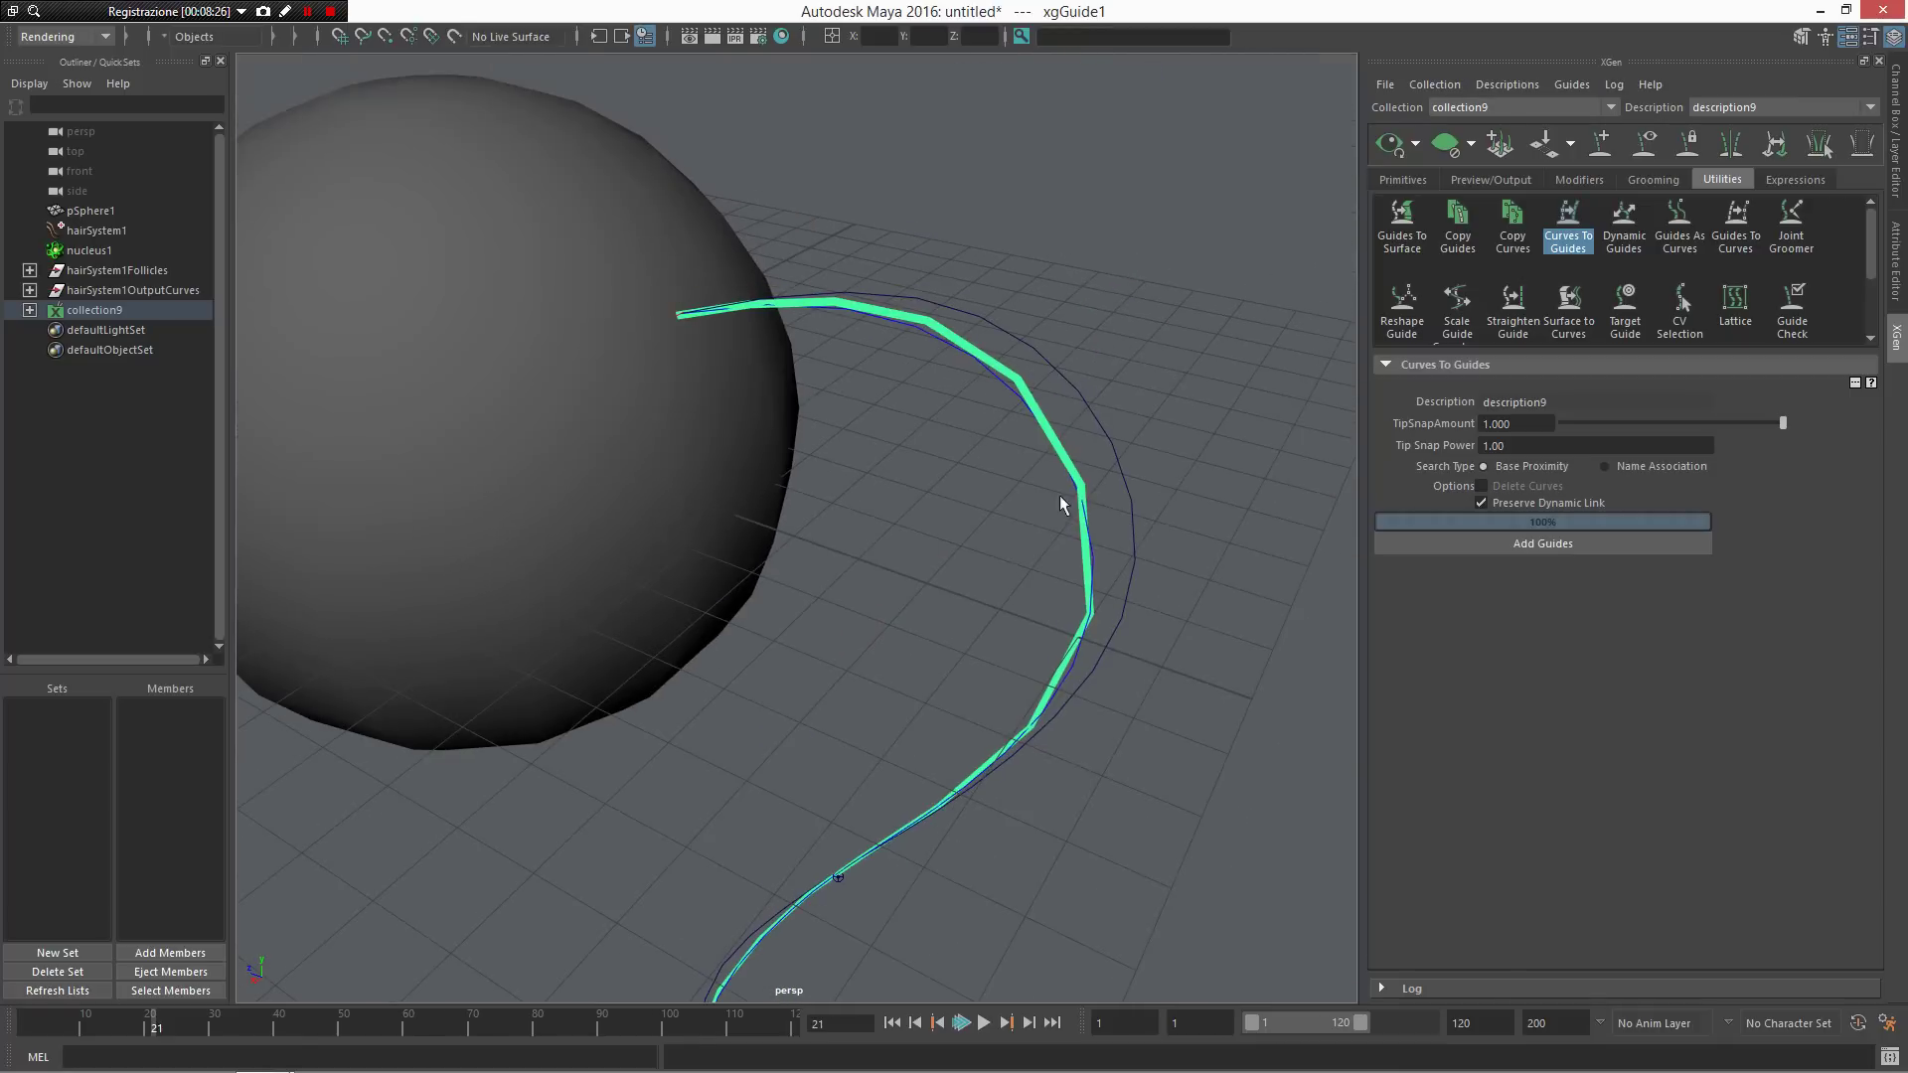
pyautogui.click(1034, 374)
pyautogui.click(1015, 389)
pyautogui.scroll(-4, 1090, 536)
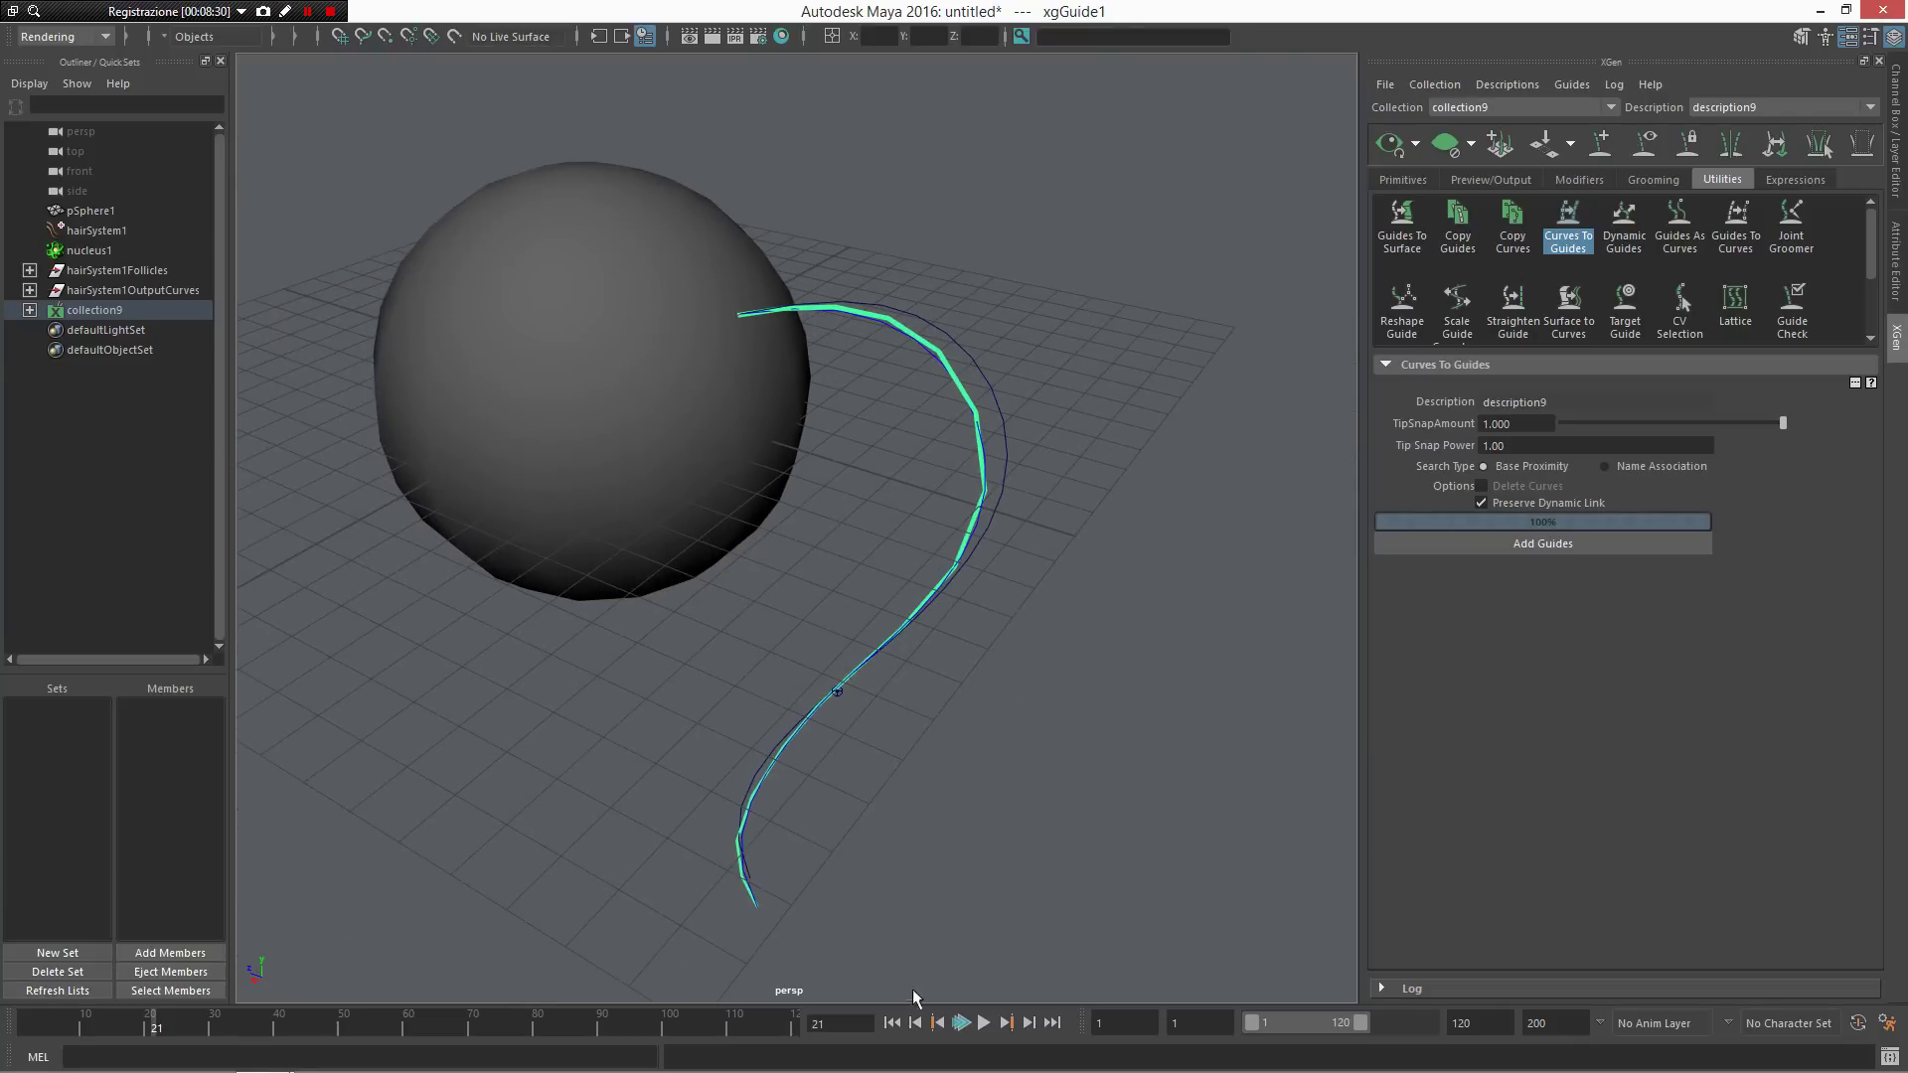
pyautogui.click(895, 1023)
pyautogui.click(983, 1022)
pyautogui.click(983, 1022)
pyautogui.click(983, 1023)
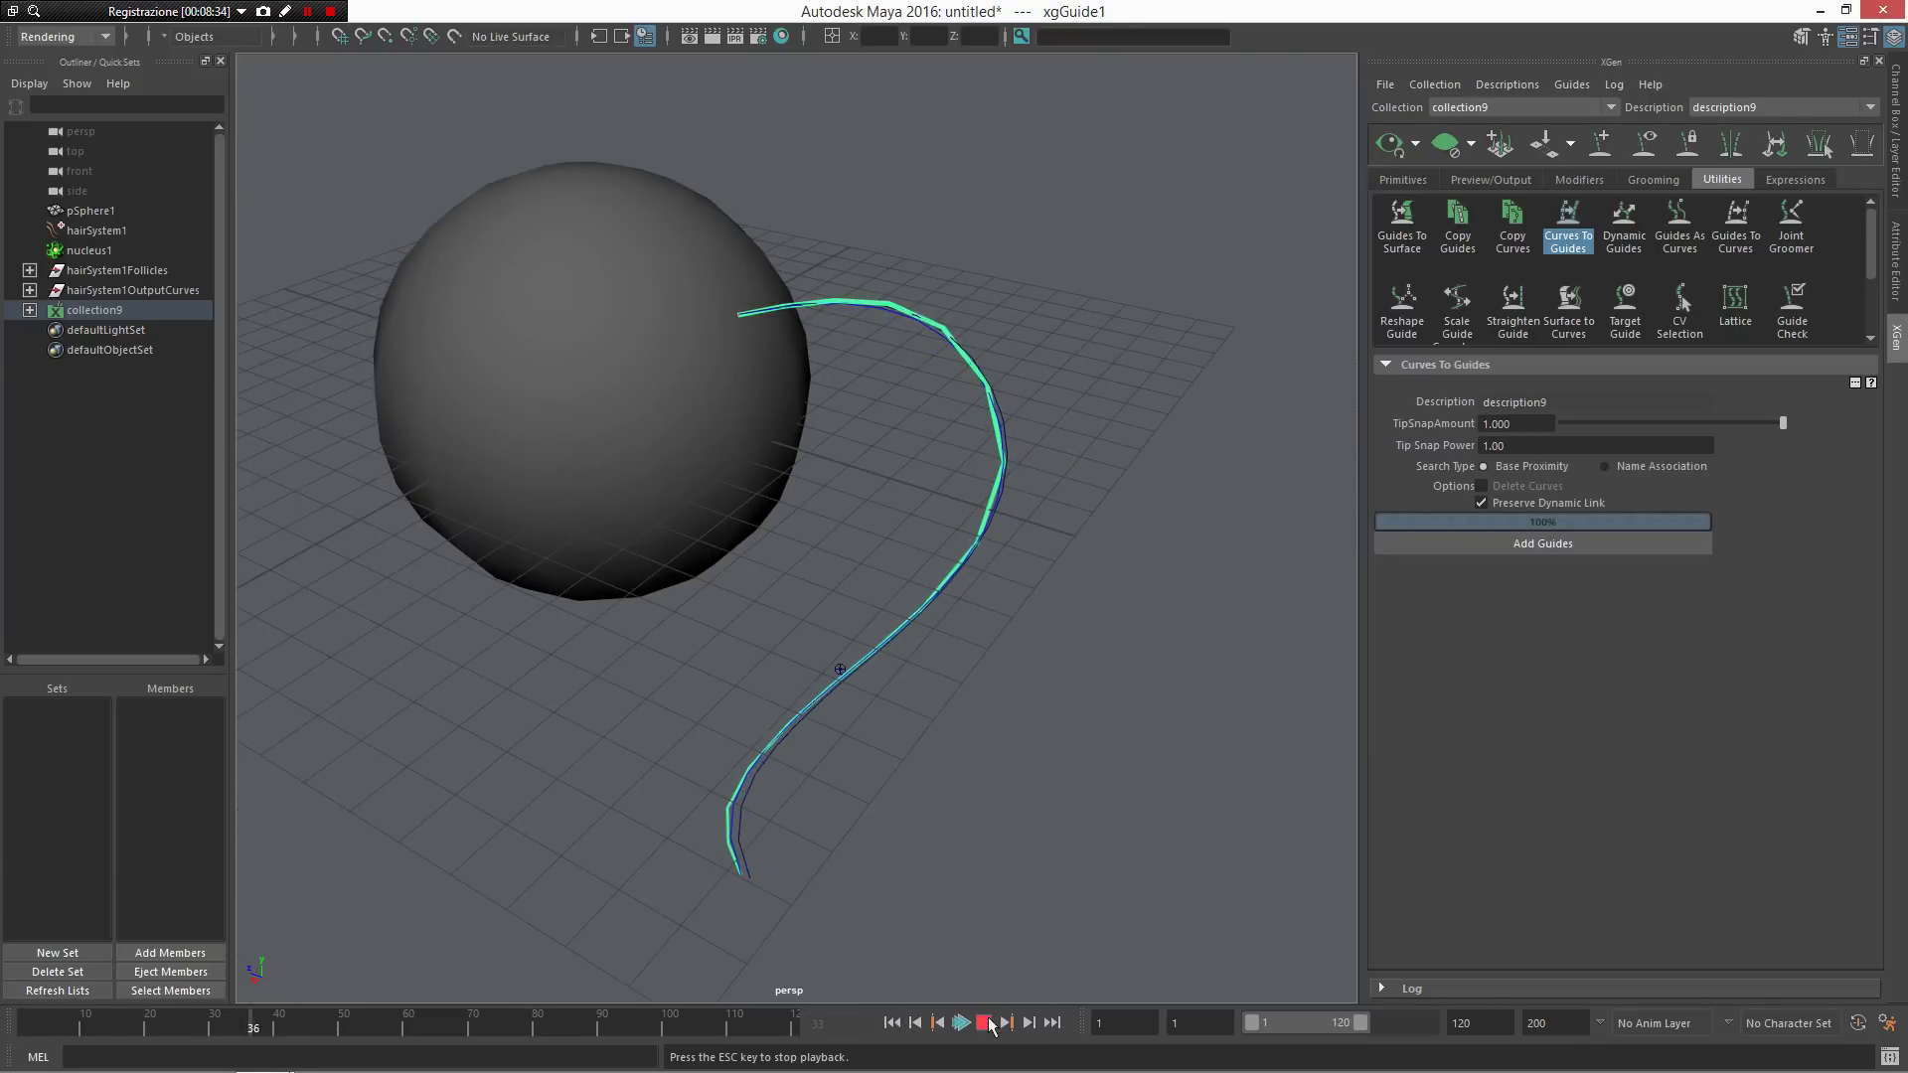
pyautogui.moveTo(954, 785)
pyautogui.keyDown('alt'); pyautogui.mouseDown()
pyautogui.moveTo(932, 755)
pyautogui.moveTo(974, 763)
pyautogui.mouseUp(); pyautogui.keyUp('alt')
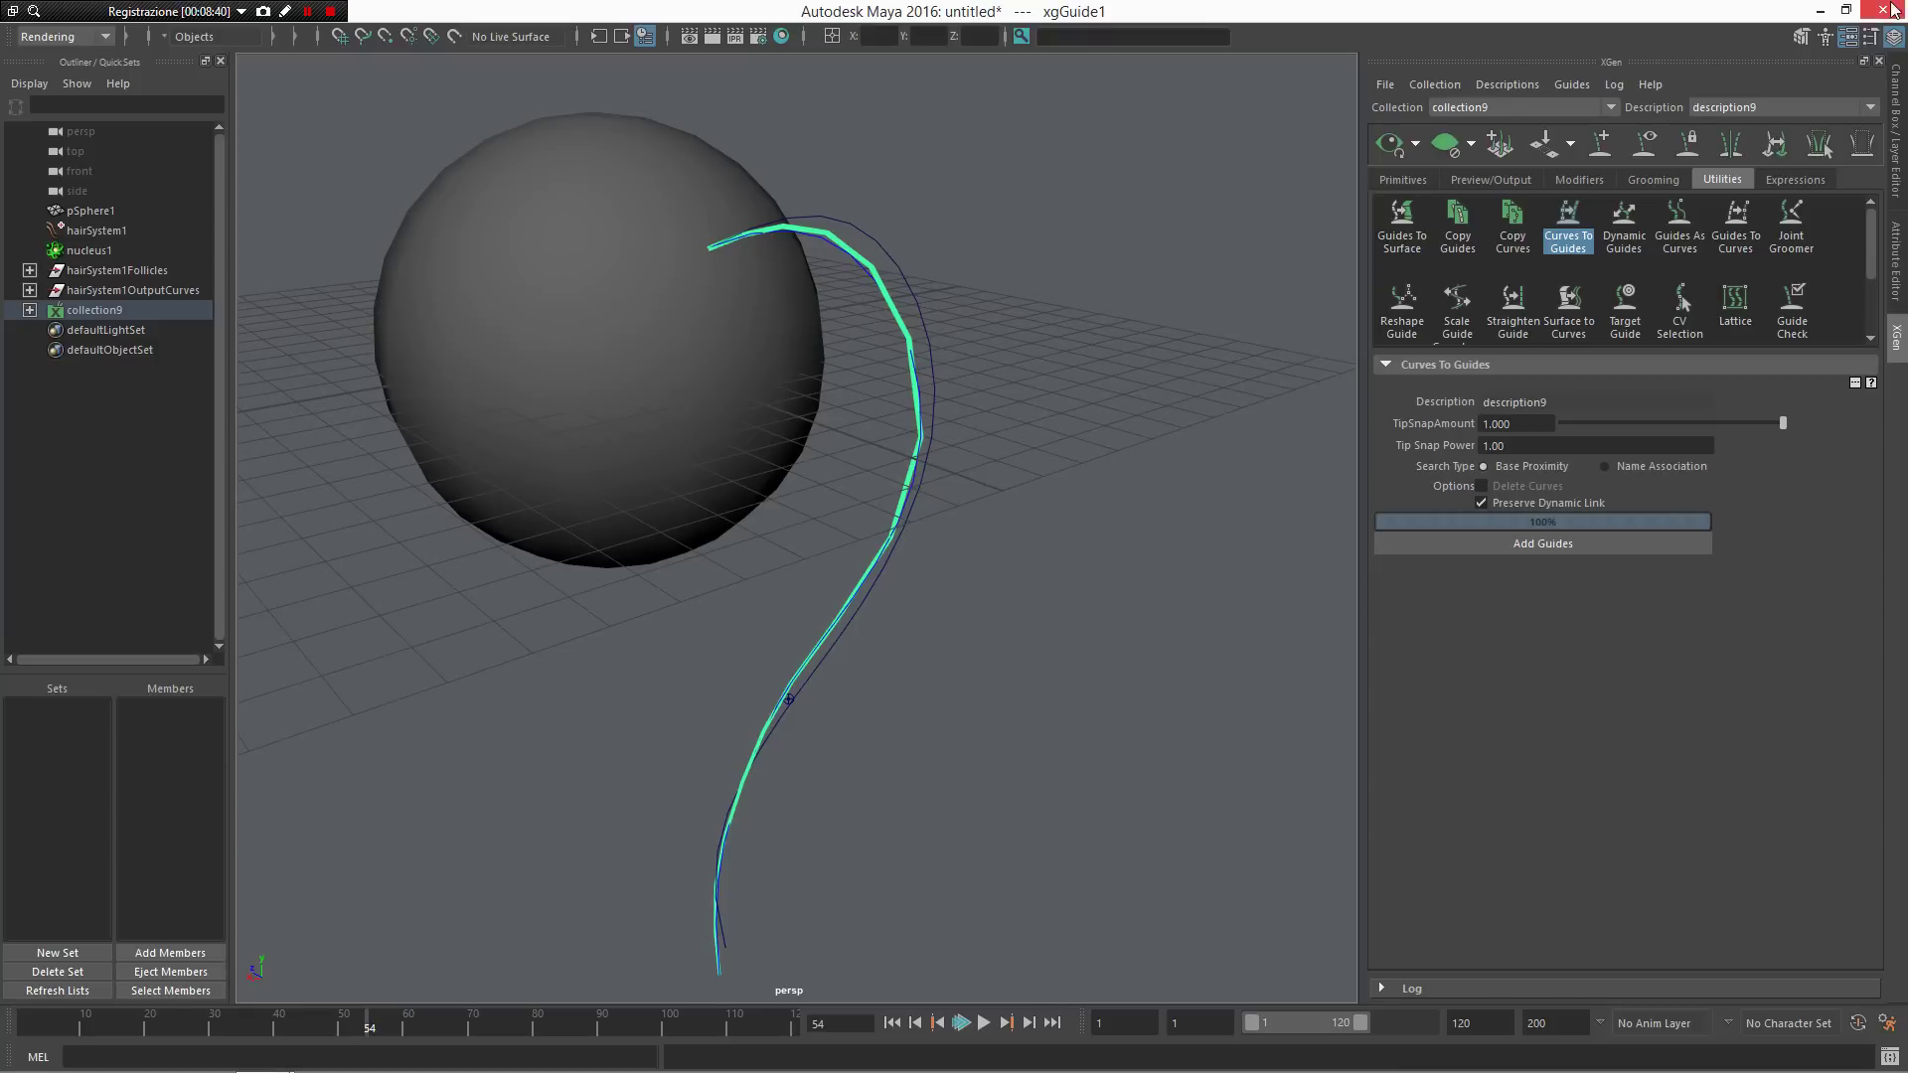
# Step: Start a new empty scene, close XGen and show the Channel Box in place of the Attribute Editor
pyautogui.hotkey('ctrl', 'n')
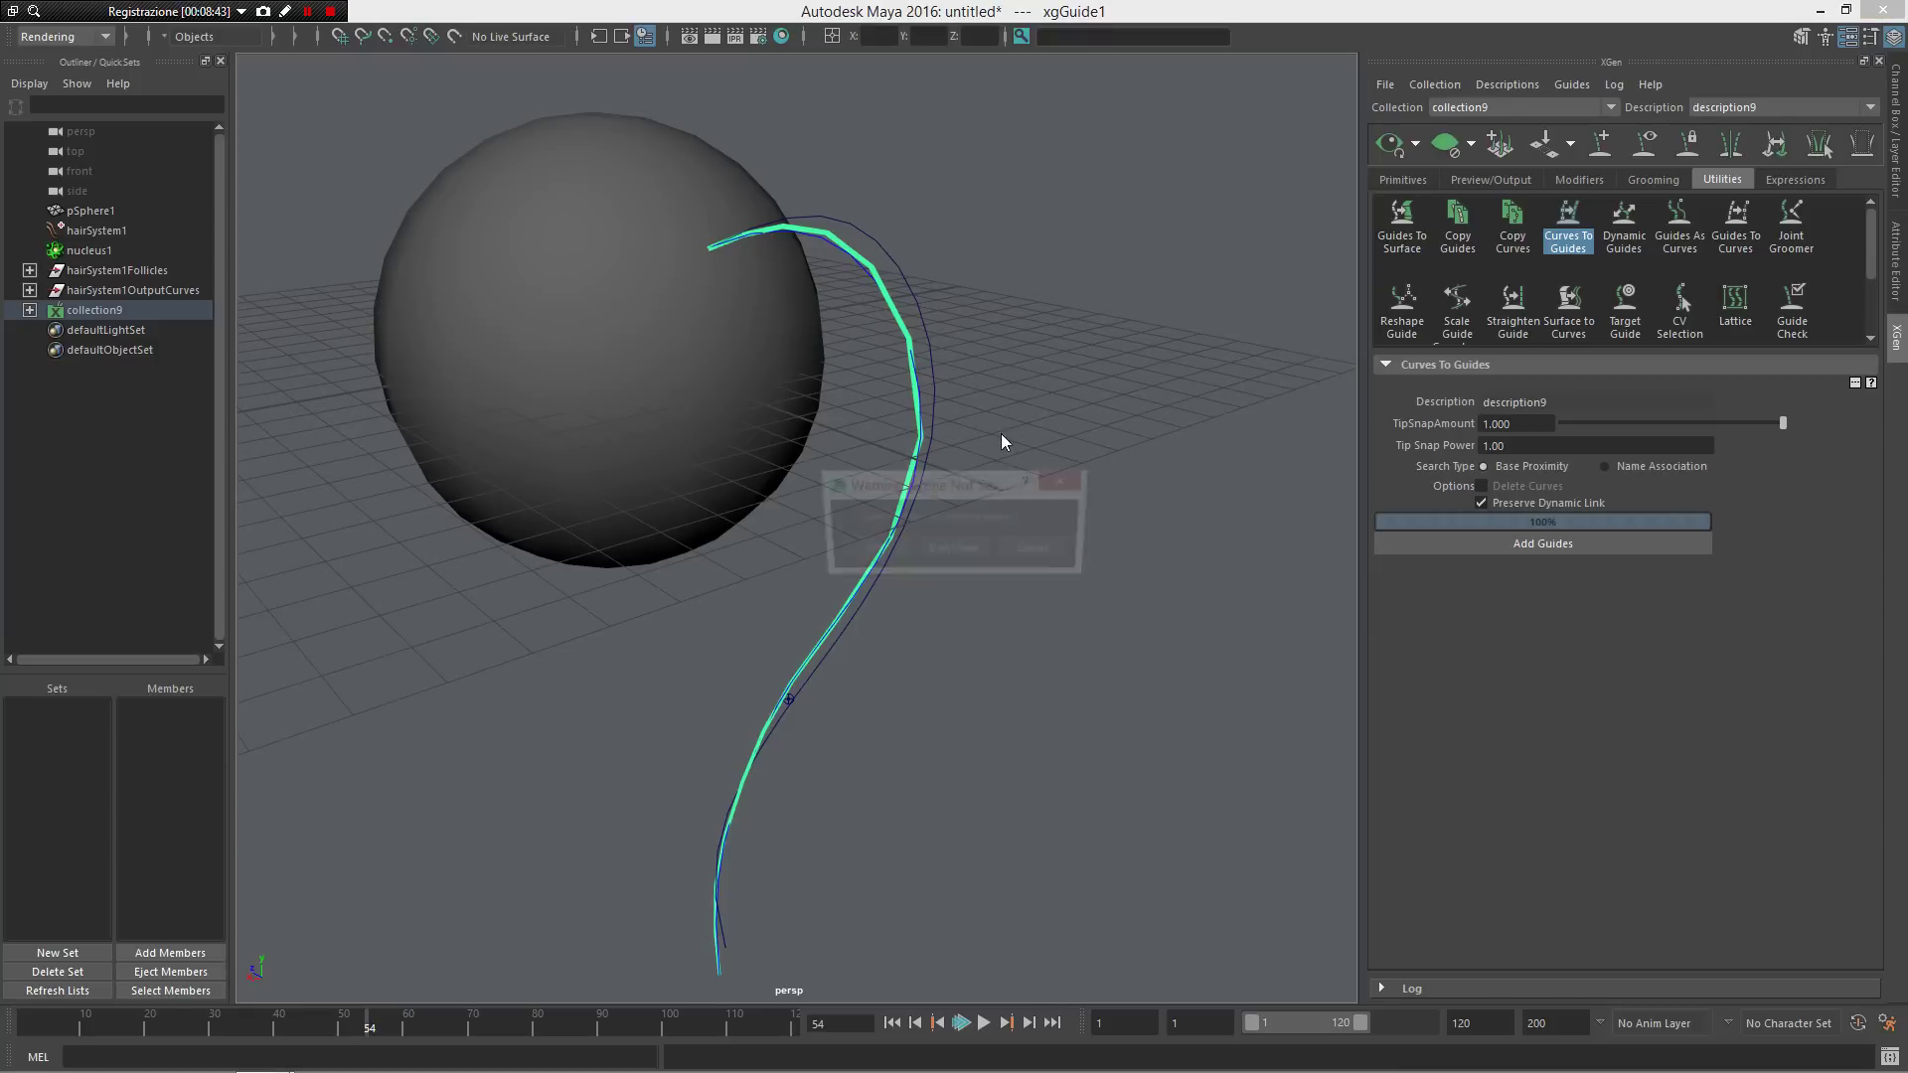
pyautogui.click(974, 552)
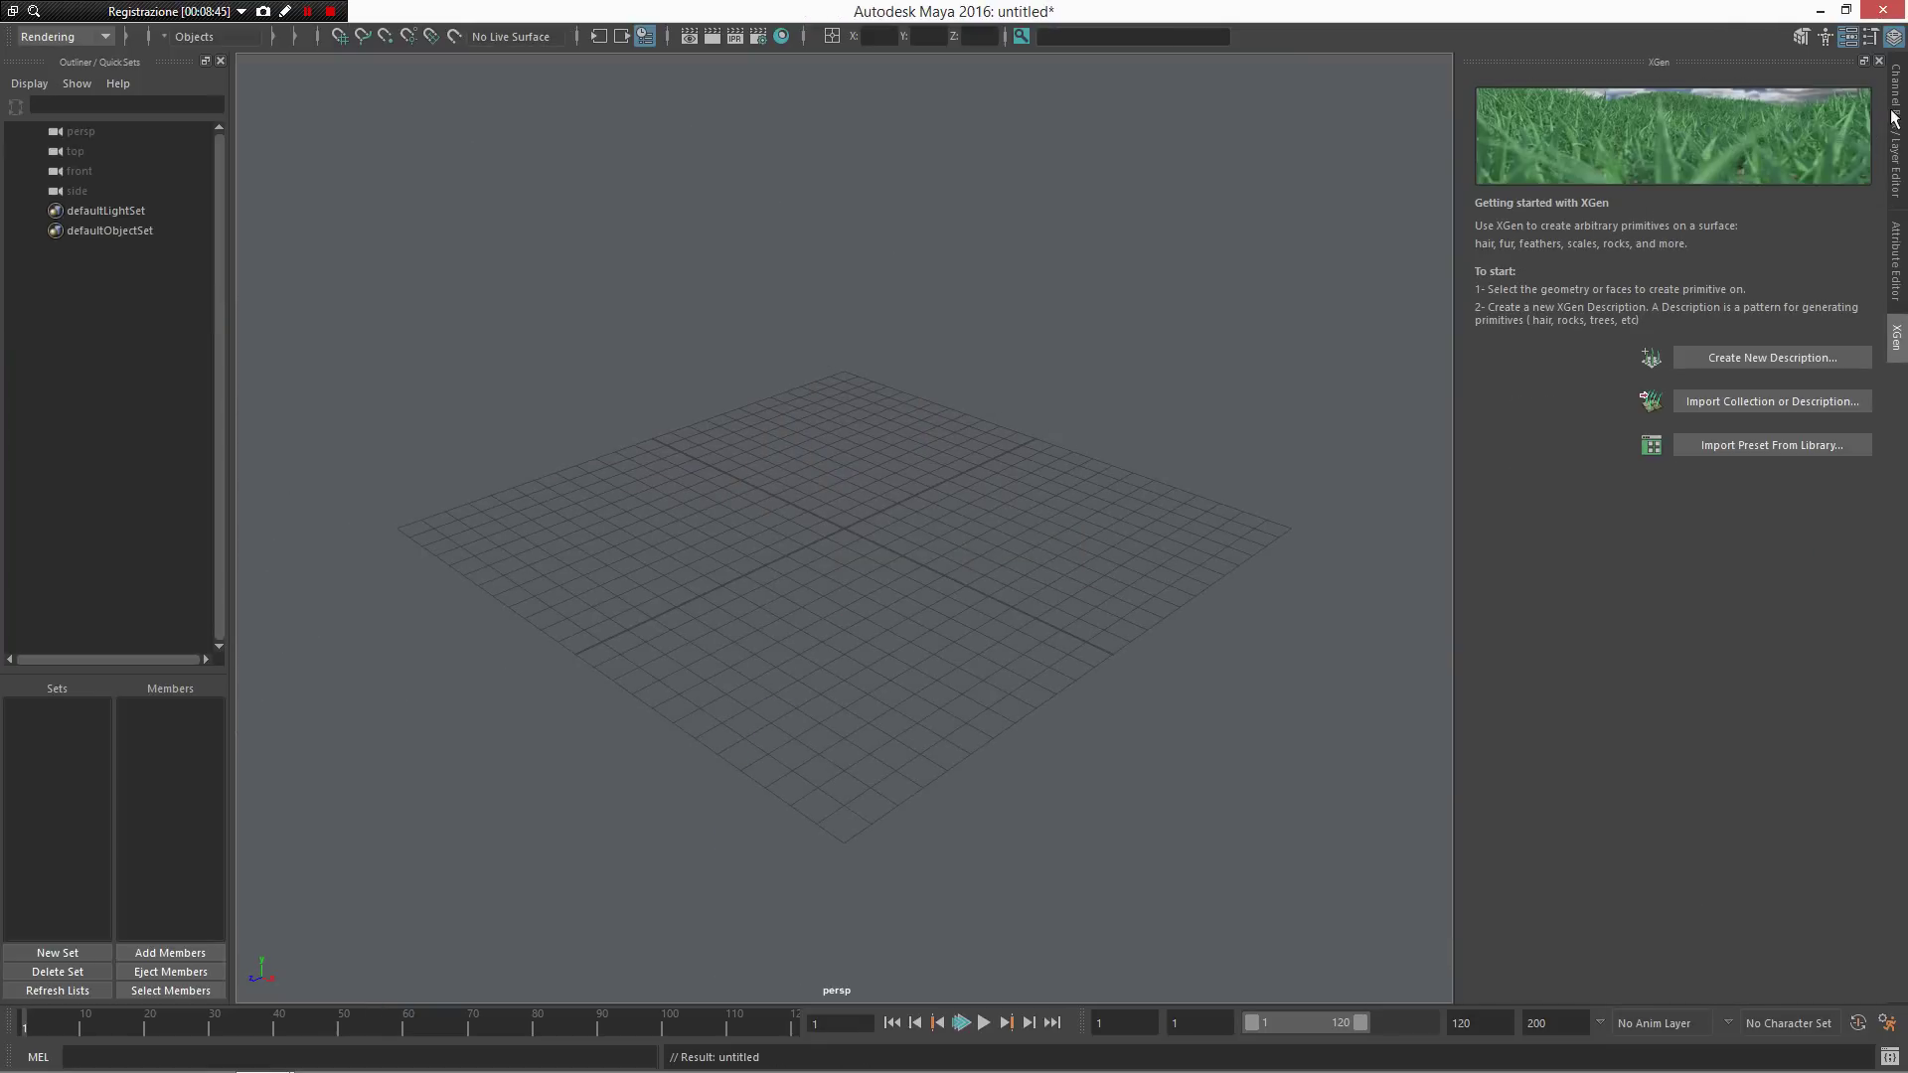
pyautogui.click(1879, 62)
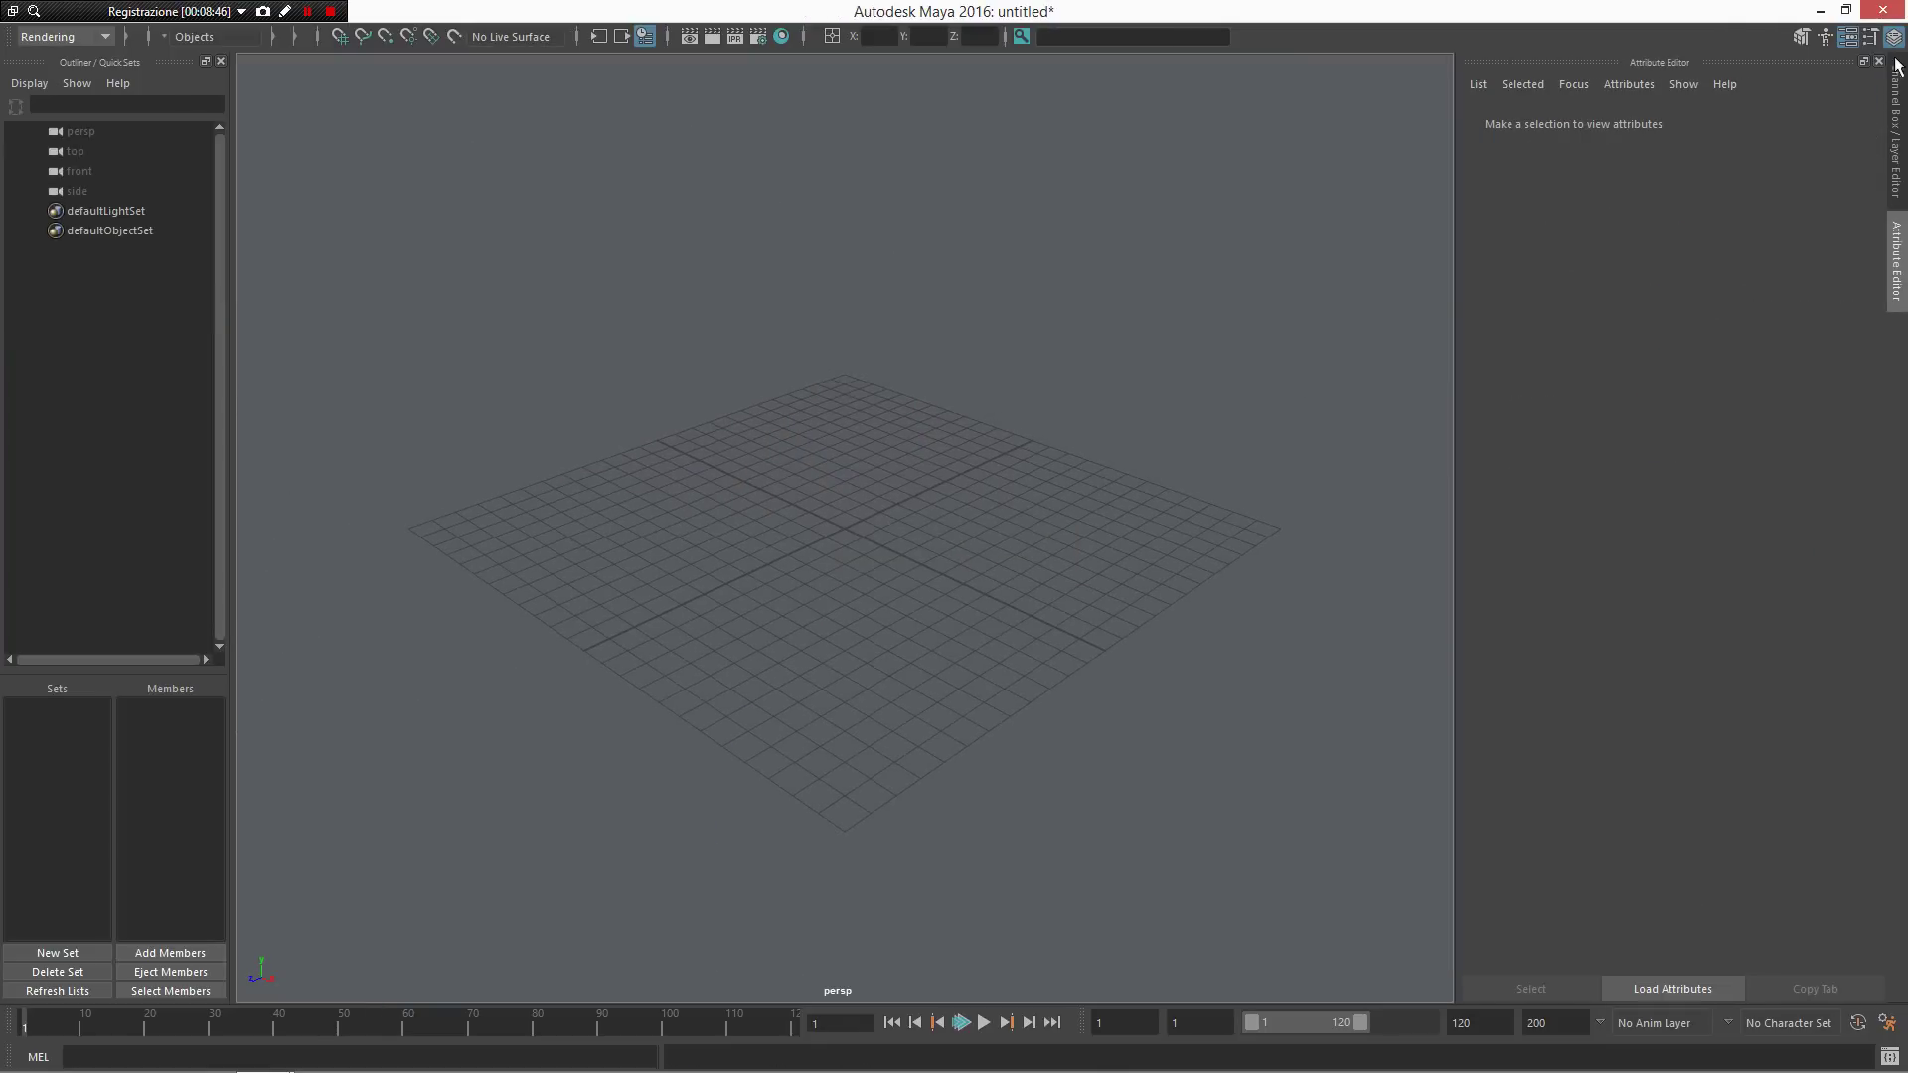
pyautogui.click(1896, 69)
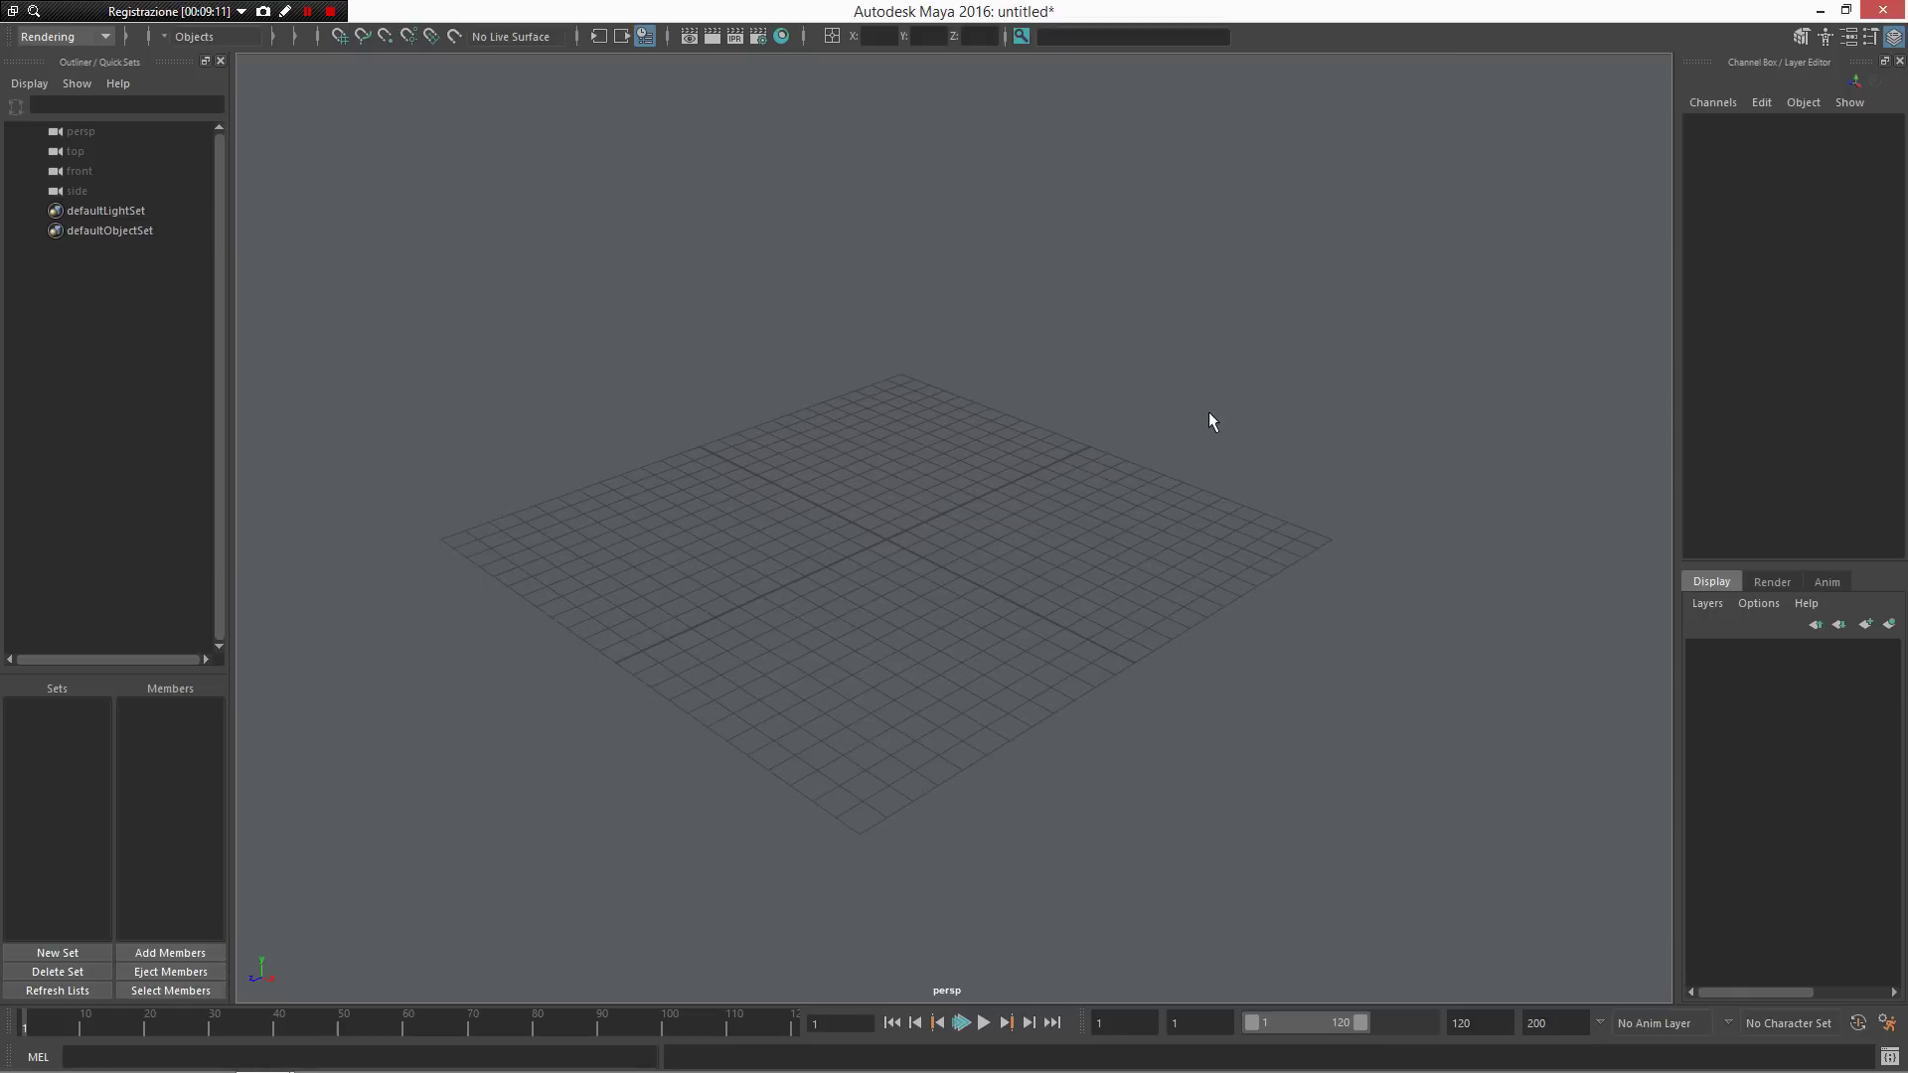
# Step: Create a polygon sphere near the centre of the grid
pyautogui.rightClick(863, 500)
pyautogui.moveTo(861, 495)
pyautogui.mouseDown(button='right')
pyautogui.moveTo(823, 324)
pyautogui.moveTo(669, 325)
pyautogui.mouseUp(button='right')
pyautogui.moveTo(859, 549); pyautogui.dragTo(915, 579)
# Step: Raise the sphere above the grid to a Translate Y of about 13.8
pyautogui.keyDown('alt'); pyautogui.moveTo(863, 483); pyautogui.dragTo(842, 155); pyautogui.keyUp('alt')
pyautogui.press('w')
pyautogui.keyDown('alt'); pyautogui.moveTo(895, 263); pyautogui.dragTo(938, 215); pyautogui.keyUp('alt')
pyautogui.keyDown('alt'); pyautogui.moveTo(938, 215); pyautogui.dragTo(1001, 434, button='middle'); pyautogui.keyUp('alt')
pyautogui.keyDown('alt'); pyautogui.moveTo(1001, 434); pyautogui.dragTo(1044, 439, button='right'); pyautogui.keyUp('alt')
pyautogui.keyDown('alt'); pyautogui.moveTo(1043, 439); pyautogui.dragTo(1103, 525, button='middle'); pyautogui.keyUp('alt')
pyautogui.keyDown('alt'); pyautogui.moveTo(1103, 525); pyautogui.dragTo(1221, 408, button='right'); pyautogui.keyUp('alt')
pyautogui.keyDown('alt'); pyautogui.moveTo(1220, 409); pyautogui.dragTo(1194, 531, button='middle'); pyautogui.keyUp('alt')
# Step: Select the raised sphere and create a Bifrost liquid from it
pyautogui.click(1255, 315)
pyautogui.moveTo(1255, 315); pyautogui.dragTo(543, 576)
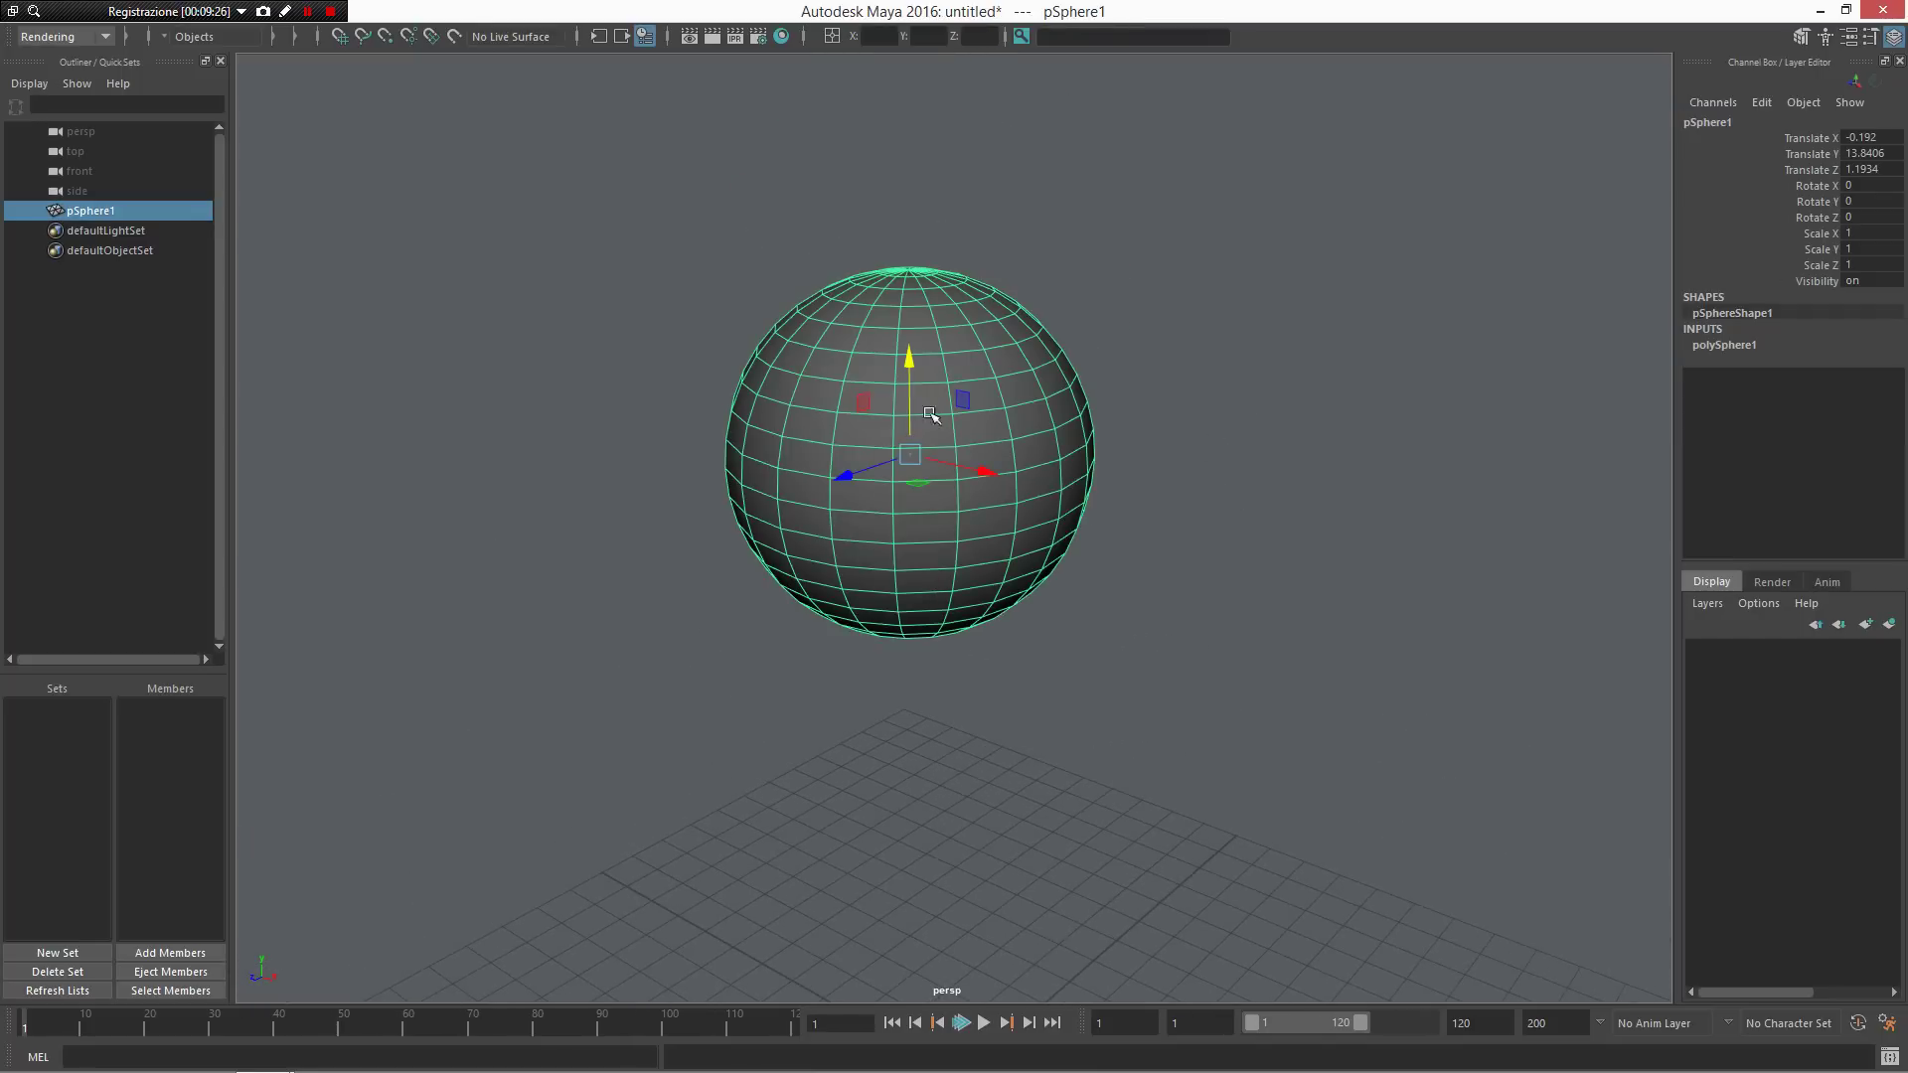
pyautogui.keyDown('alt'); pyautogui.moveTo(1109, 638); pyautogui.dragTo(1034, 523, button='right'); pyautogui.keyUp('alt')
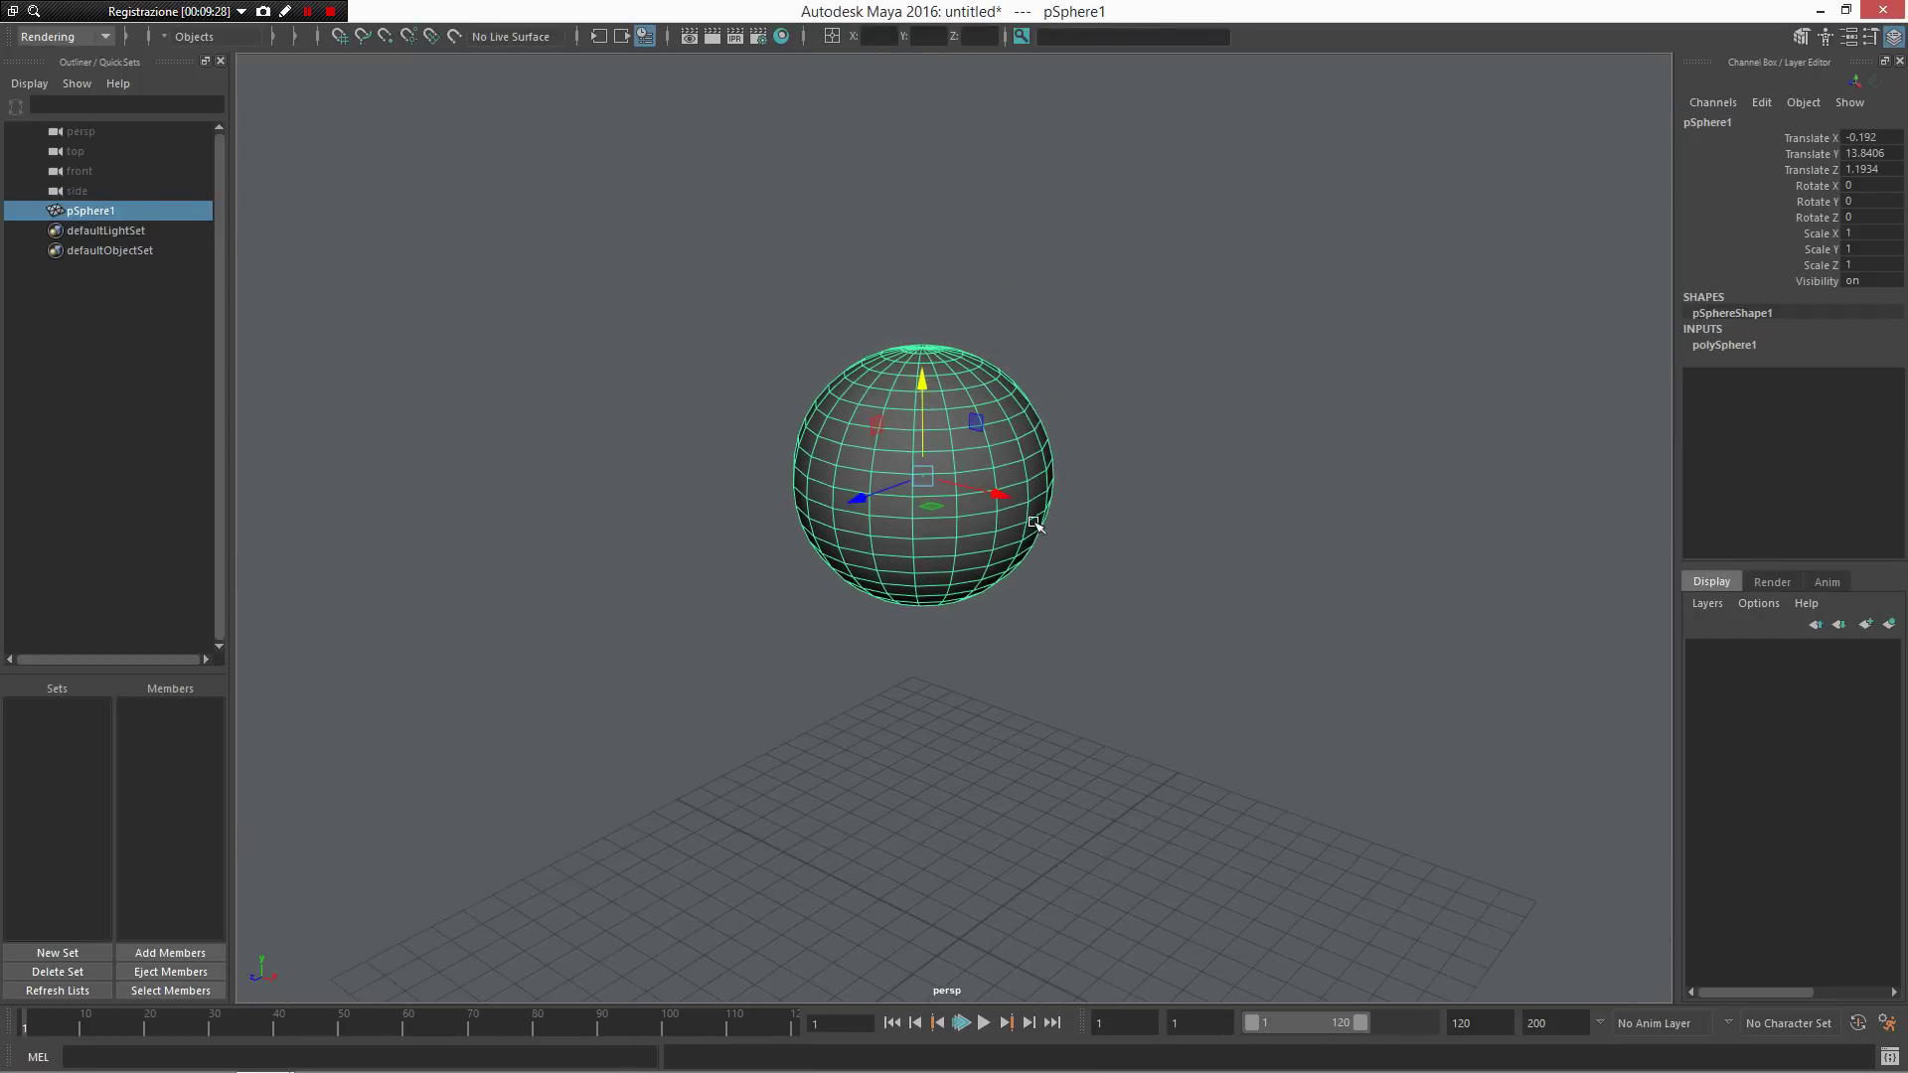
pyautogui.moveTo(966, 463)
pyautogui.keyDown('shift'); pyautogui.mouseDown(button='right')
pyautogui.moveTo(998, 781)
pyautogui.moveTo(968, 724)
pyautogui.moveTo(986, 762)
pyautogui.moveTo(1113, 817)
pyautogui.moveTo(1118, 1028)
pyautogui.moveTo(1142, 678)
pyautogui.moveTo(1131, 1025)
pyautogui.mouseUp(button='right'); pyautogui.keyUp('shift')
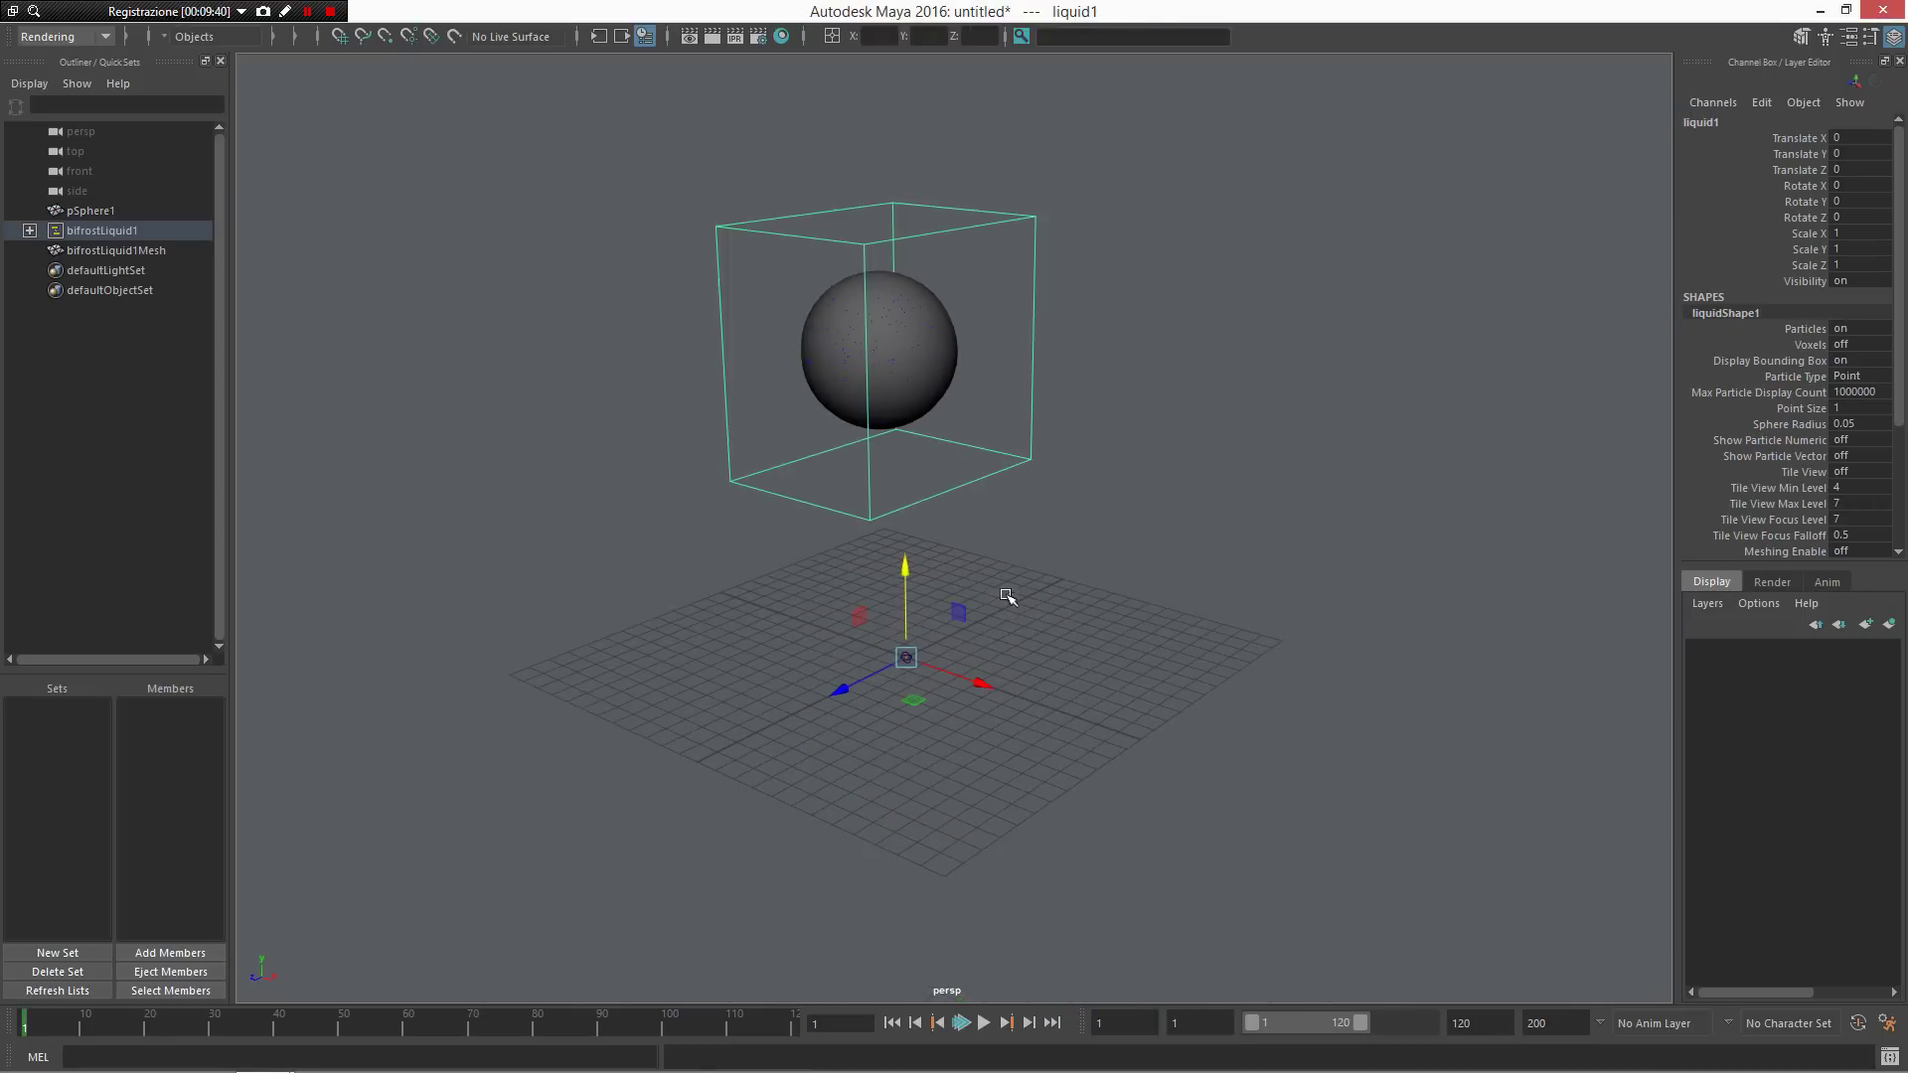
# Step: Play the Bifrost simulation and go to frame 58 to examine the liquid below the sphere from several angles
pyautogui.click(983, 1022)
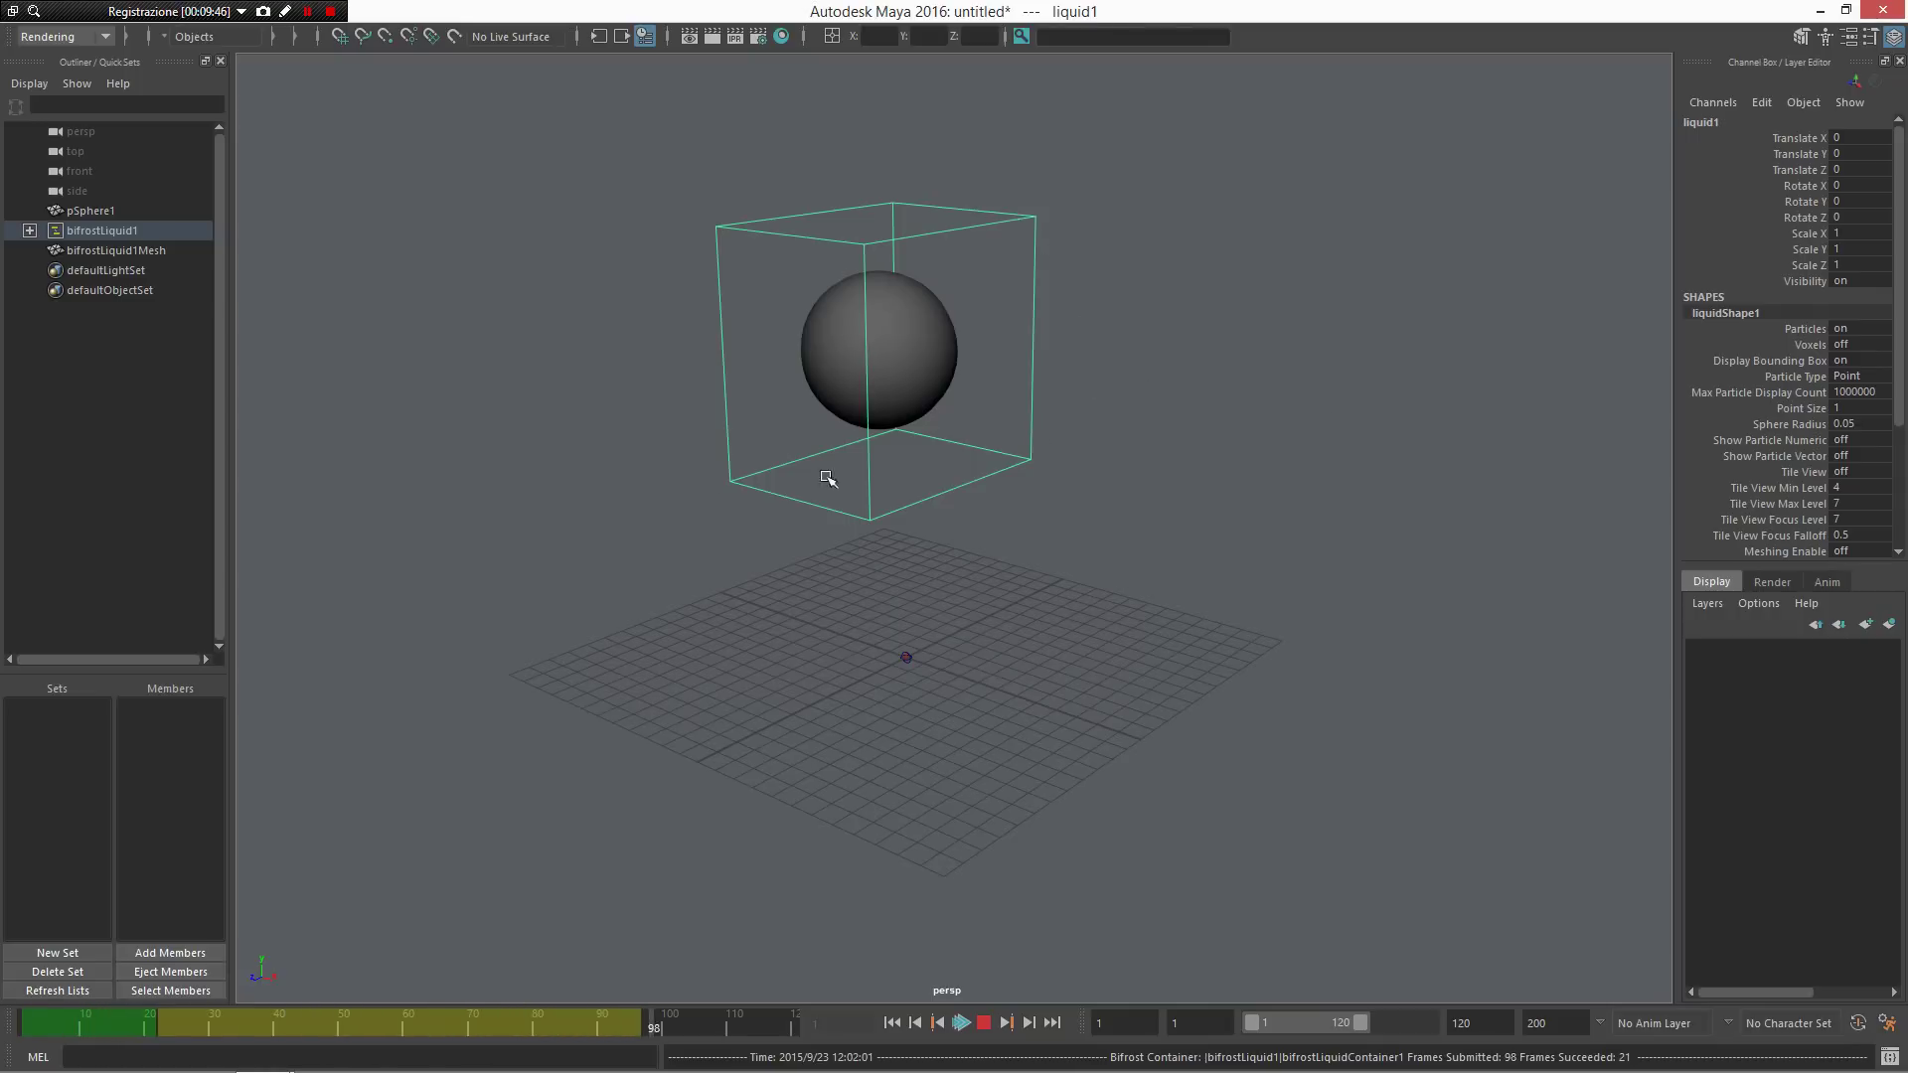
pyautogui.click(118, 1020)
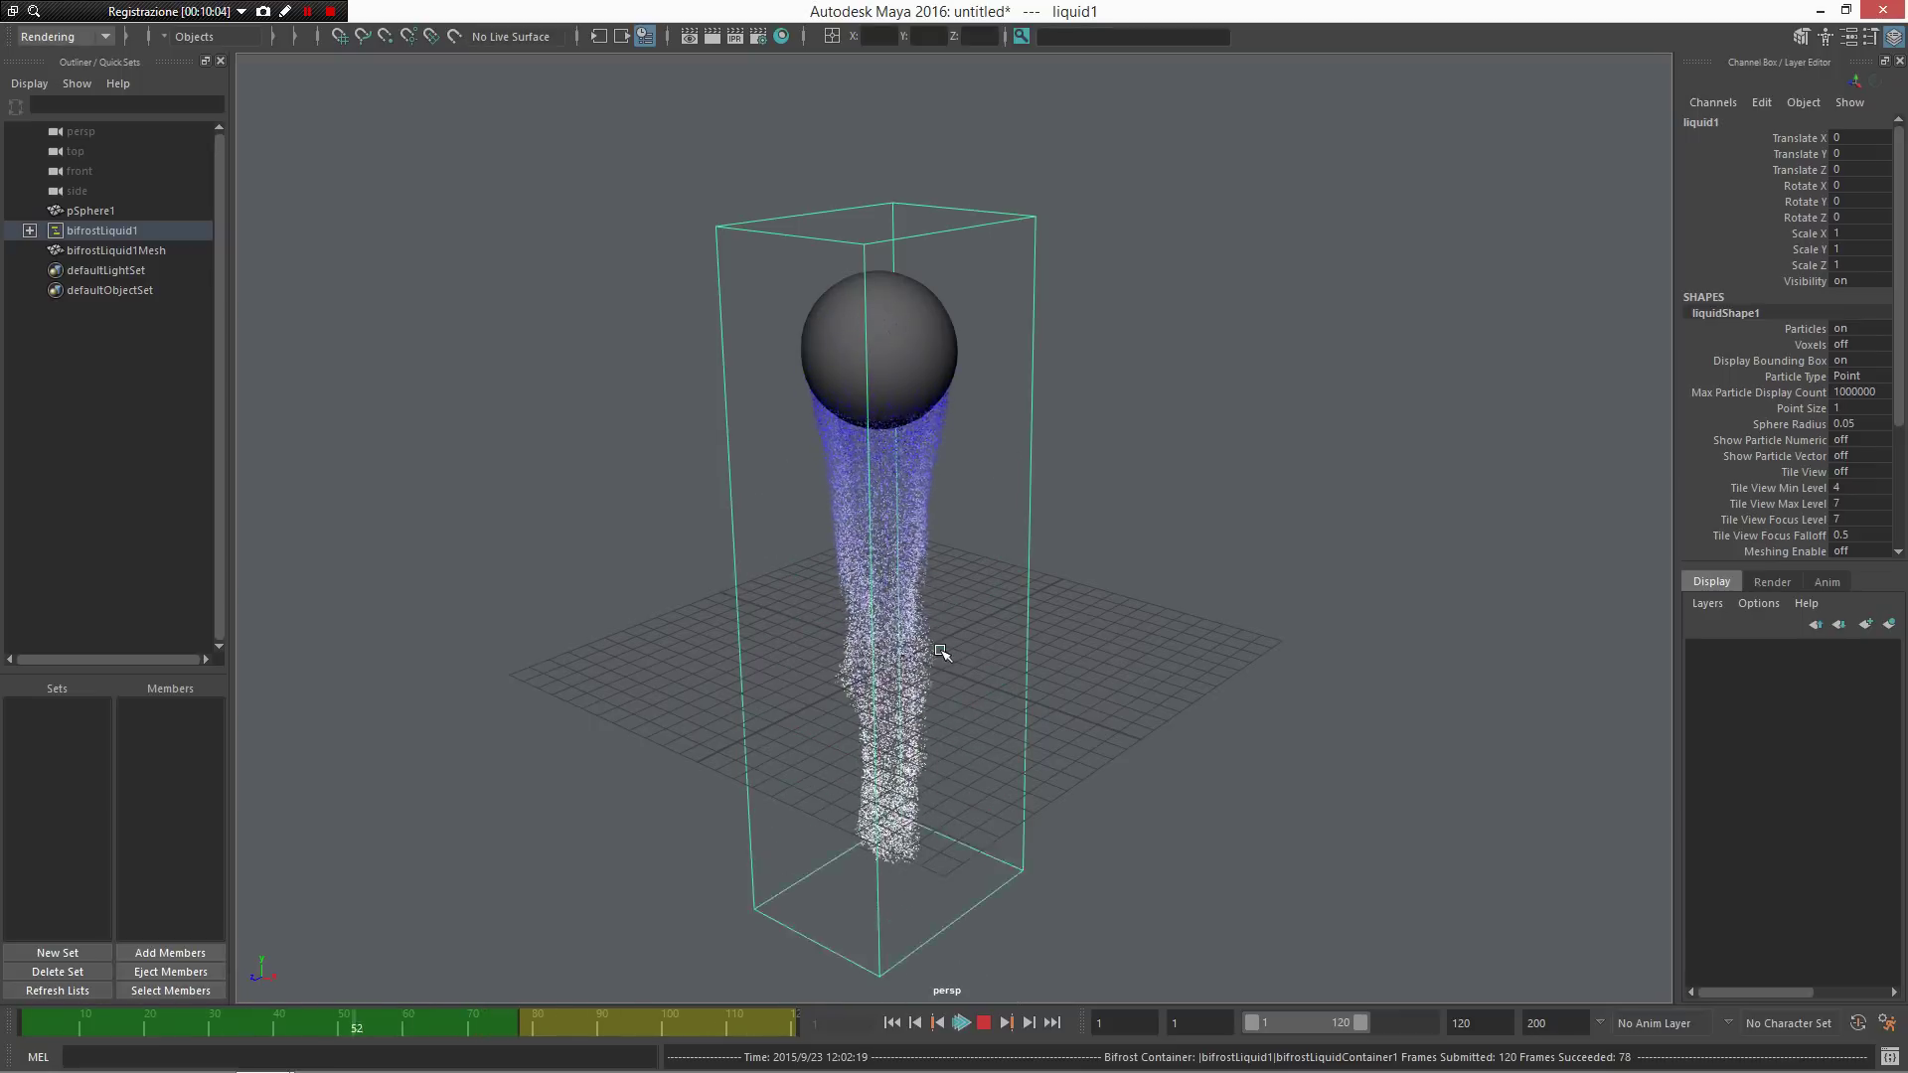
pyautogui.click(977, 1026)
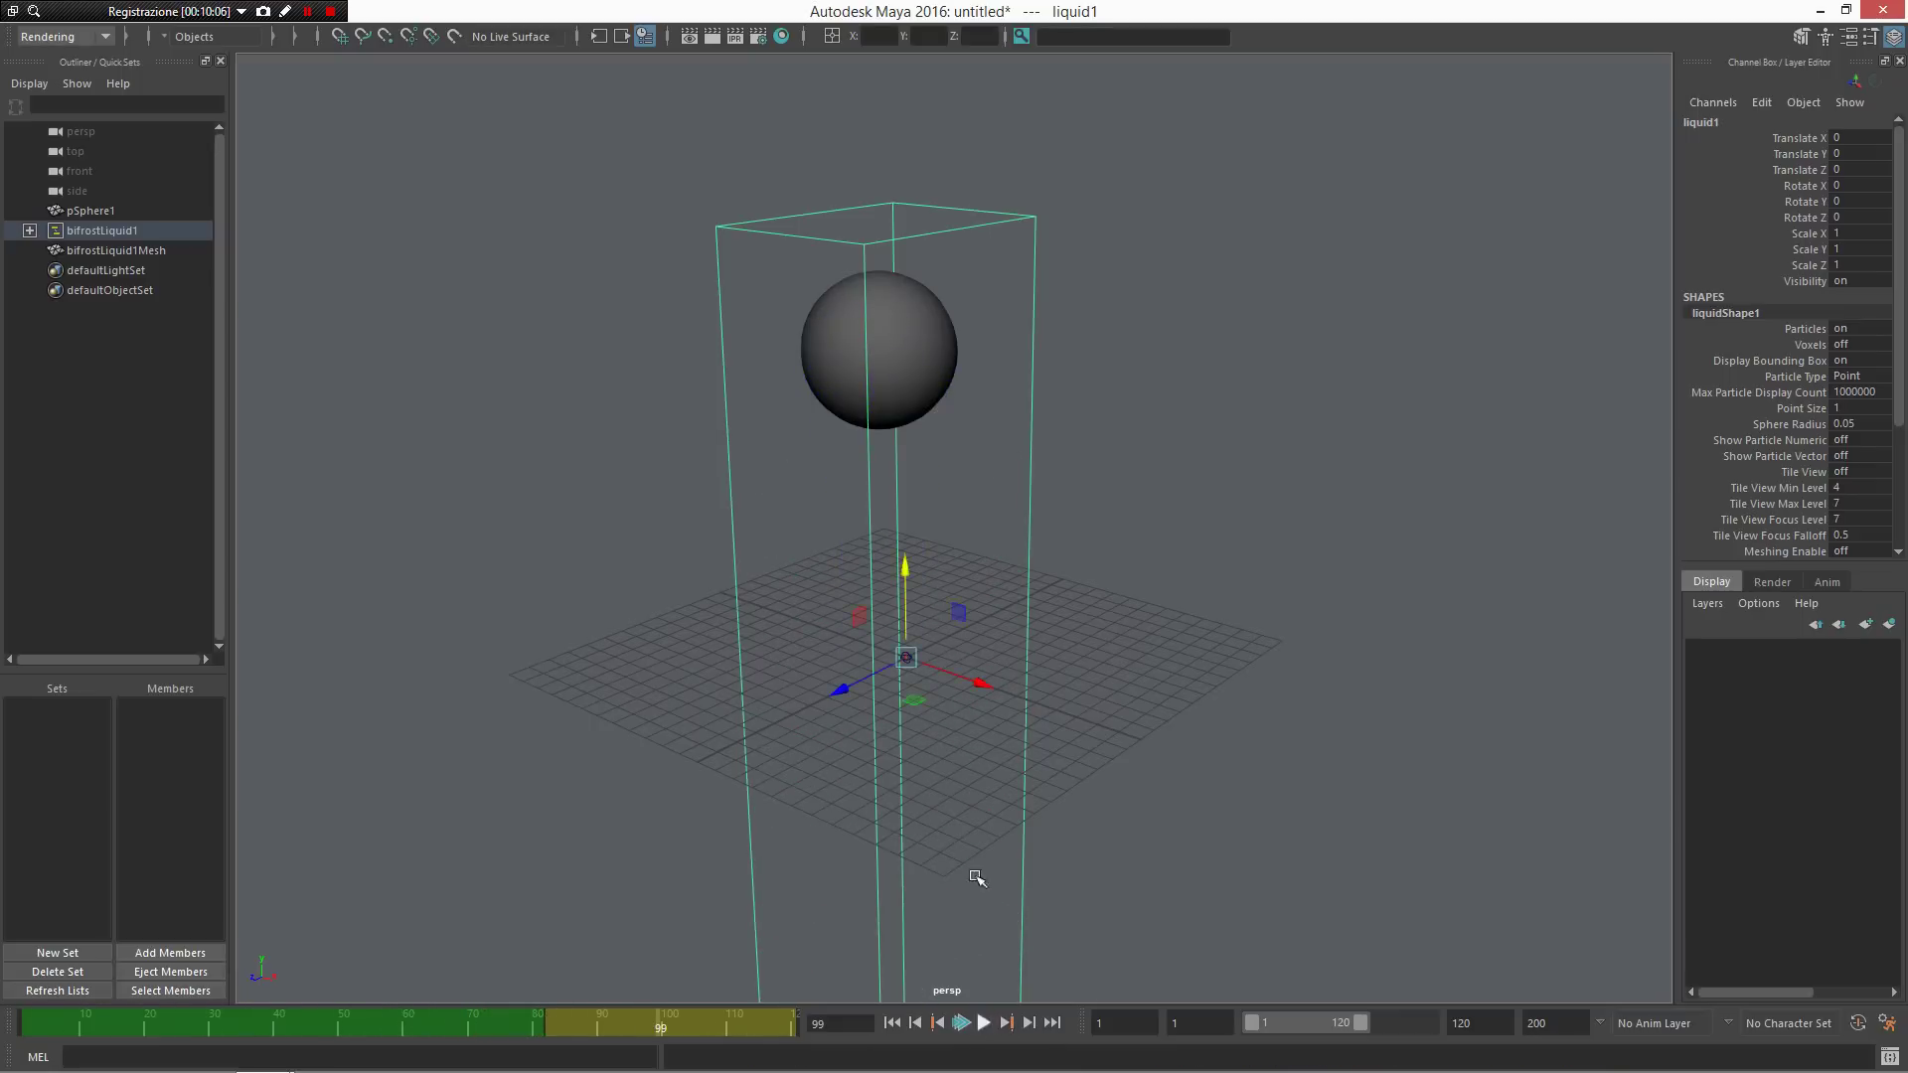
pyautogui.keyDown('alt'); pyautogui.moveTo(1010, 832); pyautogui.dragTo(1051, 830); pyautogui.keyUp('alt')
pyautogui.moveTo(416, 1038)
pyautogui.mouseDown()
pyautogui.moveTo(225, 1041)
pyautogui.moveTo(505, 1056)
pyautogui.moveTo(179, 1039)
pyautogui.moveTo(532, 1035)
pyautogui.moveTo(298, 1010)
pyautogui.moveTo(390, 1014)
pyautogui.mouseUp()
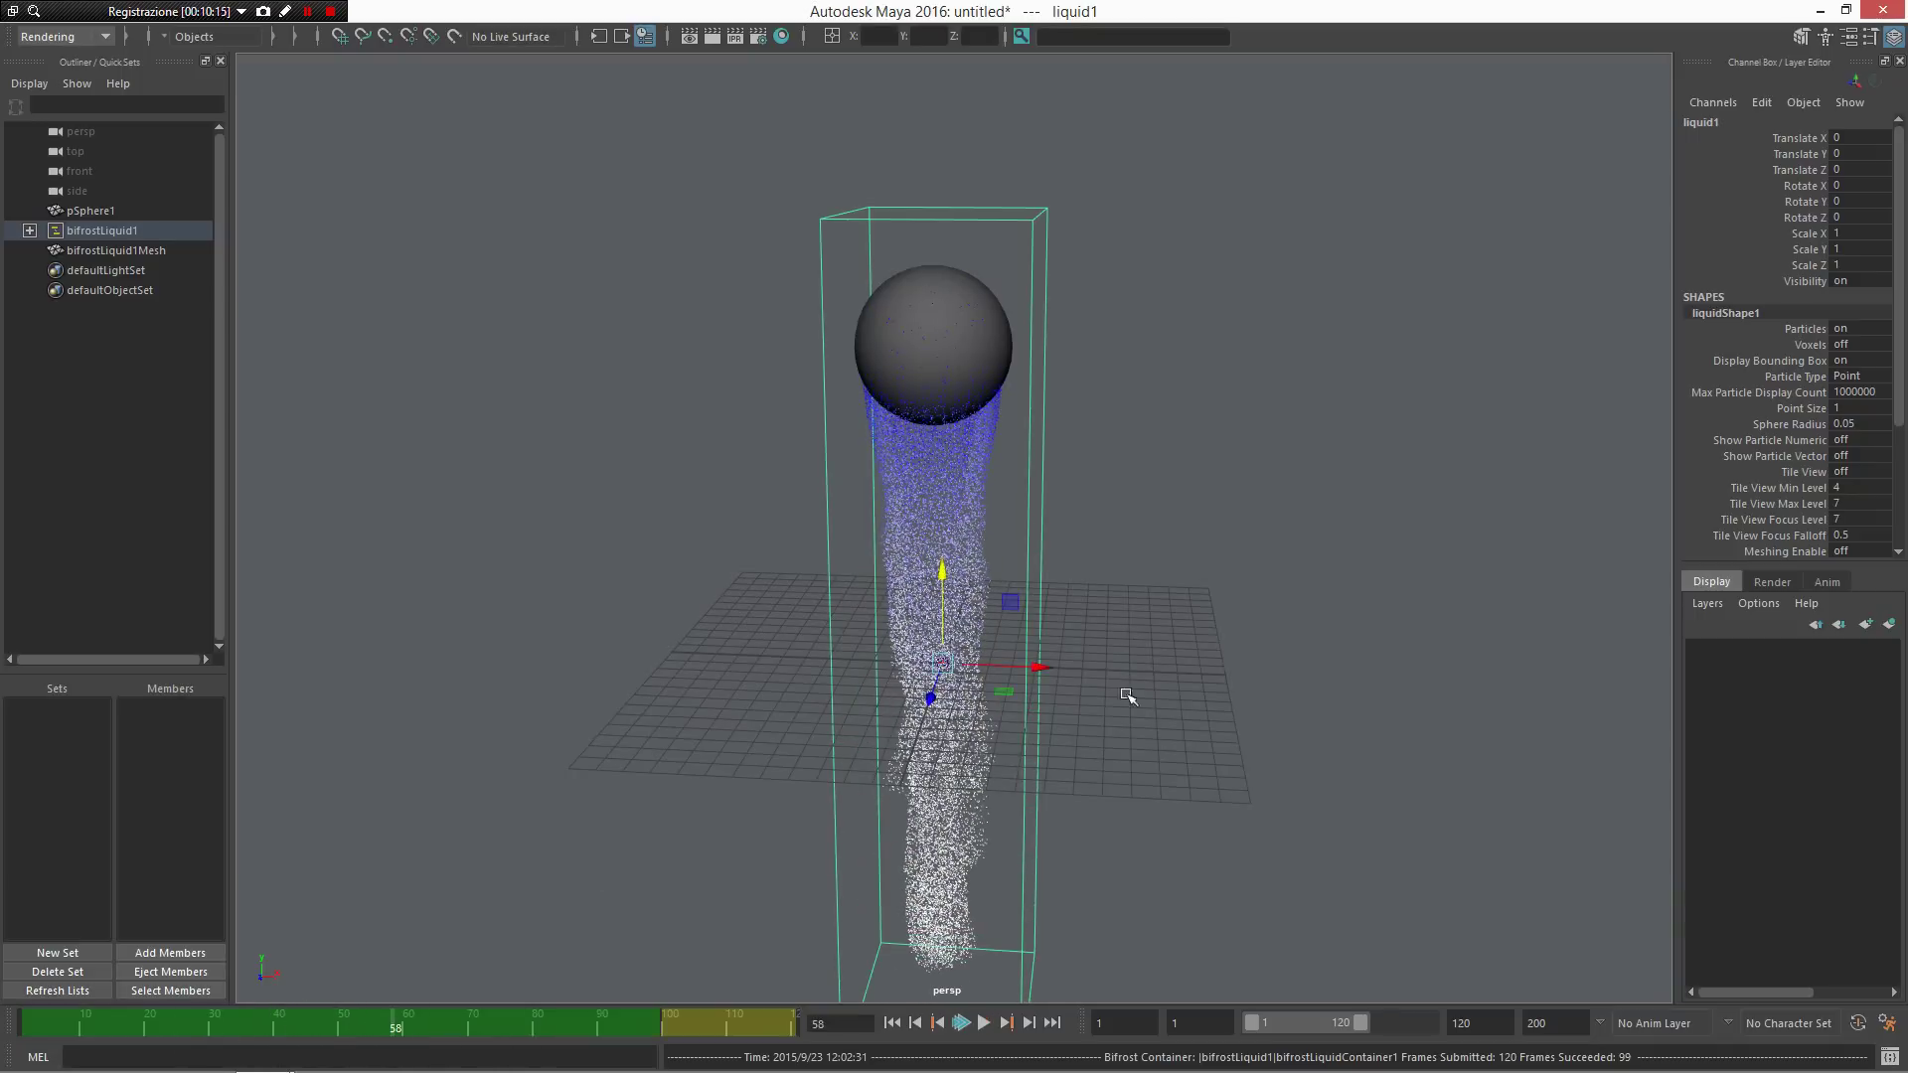
pyautogui.keyDown('alt'); pyautogui.moveTo(1110, 710); pyautogui.dragTo(824, 490, button='right'); pyautogui.keyUp('alt')
pyautogui.keyDown('alt'); pyautogui.moveTo(1061, 761); pyautogui.dragTo(1030, 923); pyautogui.keyUp('alt')
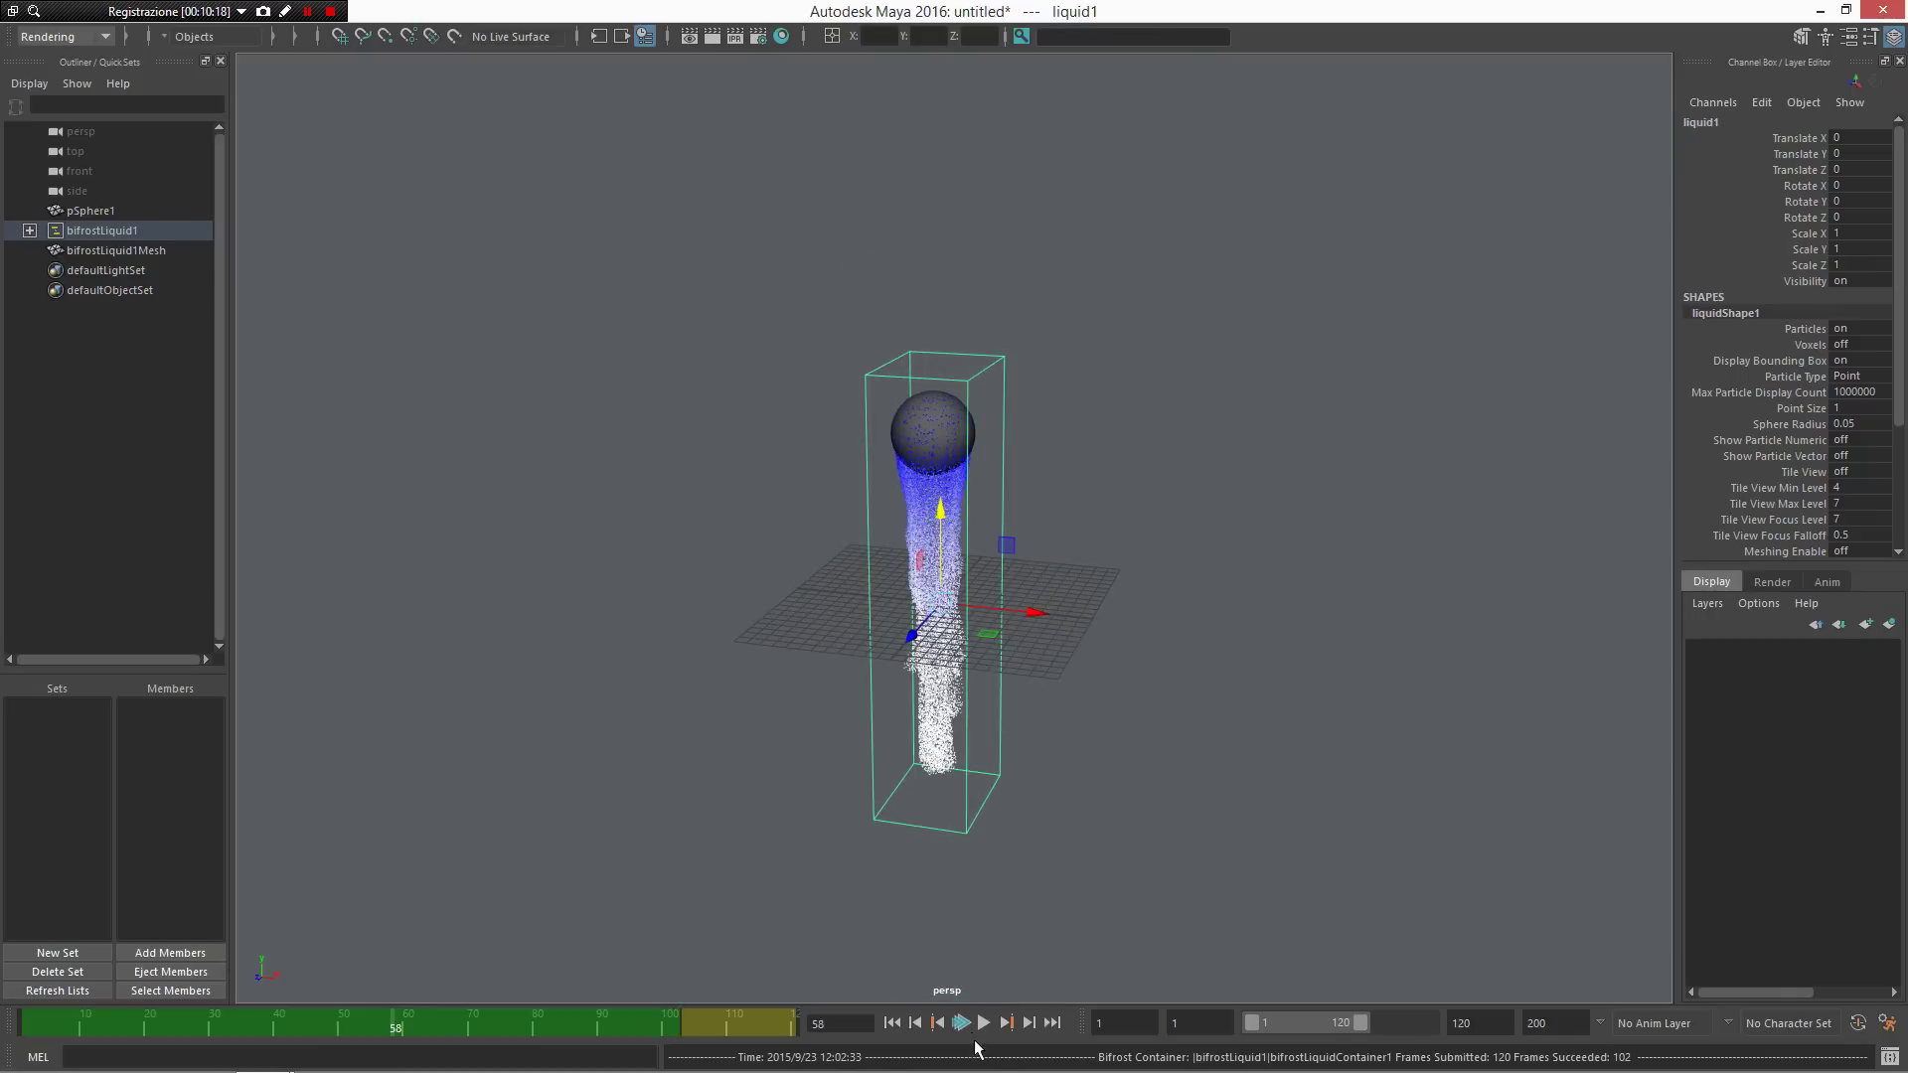
# Step: Return to frame 1 and hide the polygon sphere that emits the liquid
pyautogui.click(891, 1022)
pyautogui.keyDown('alt'); pyautogui.moveTo(1062, 779); pyautogui.dragTo(1094, 546, button='right'); pyautogui.keyUp('alt')
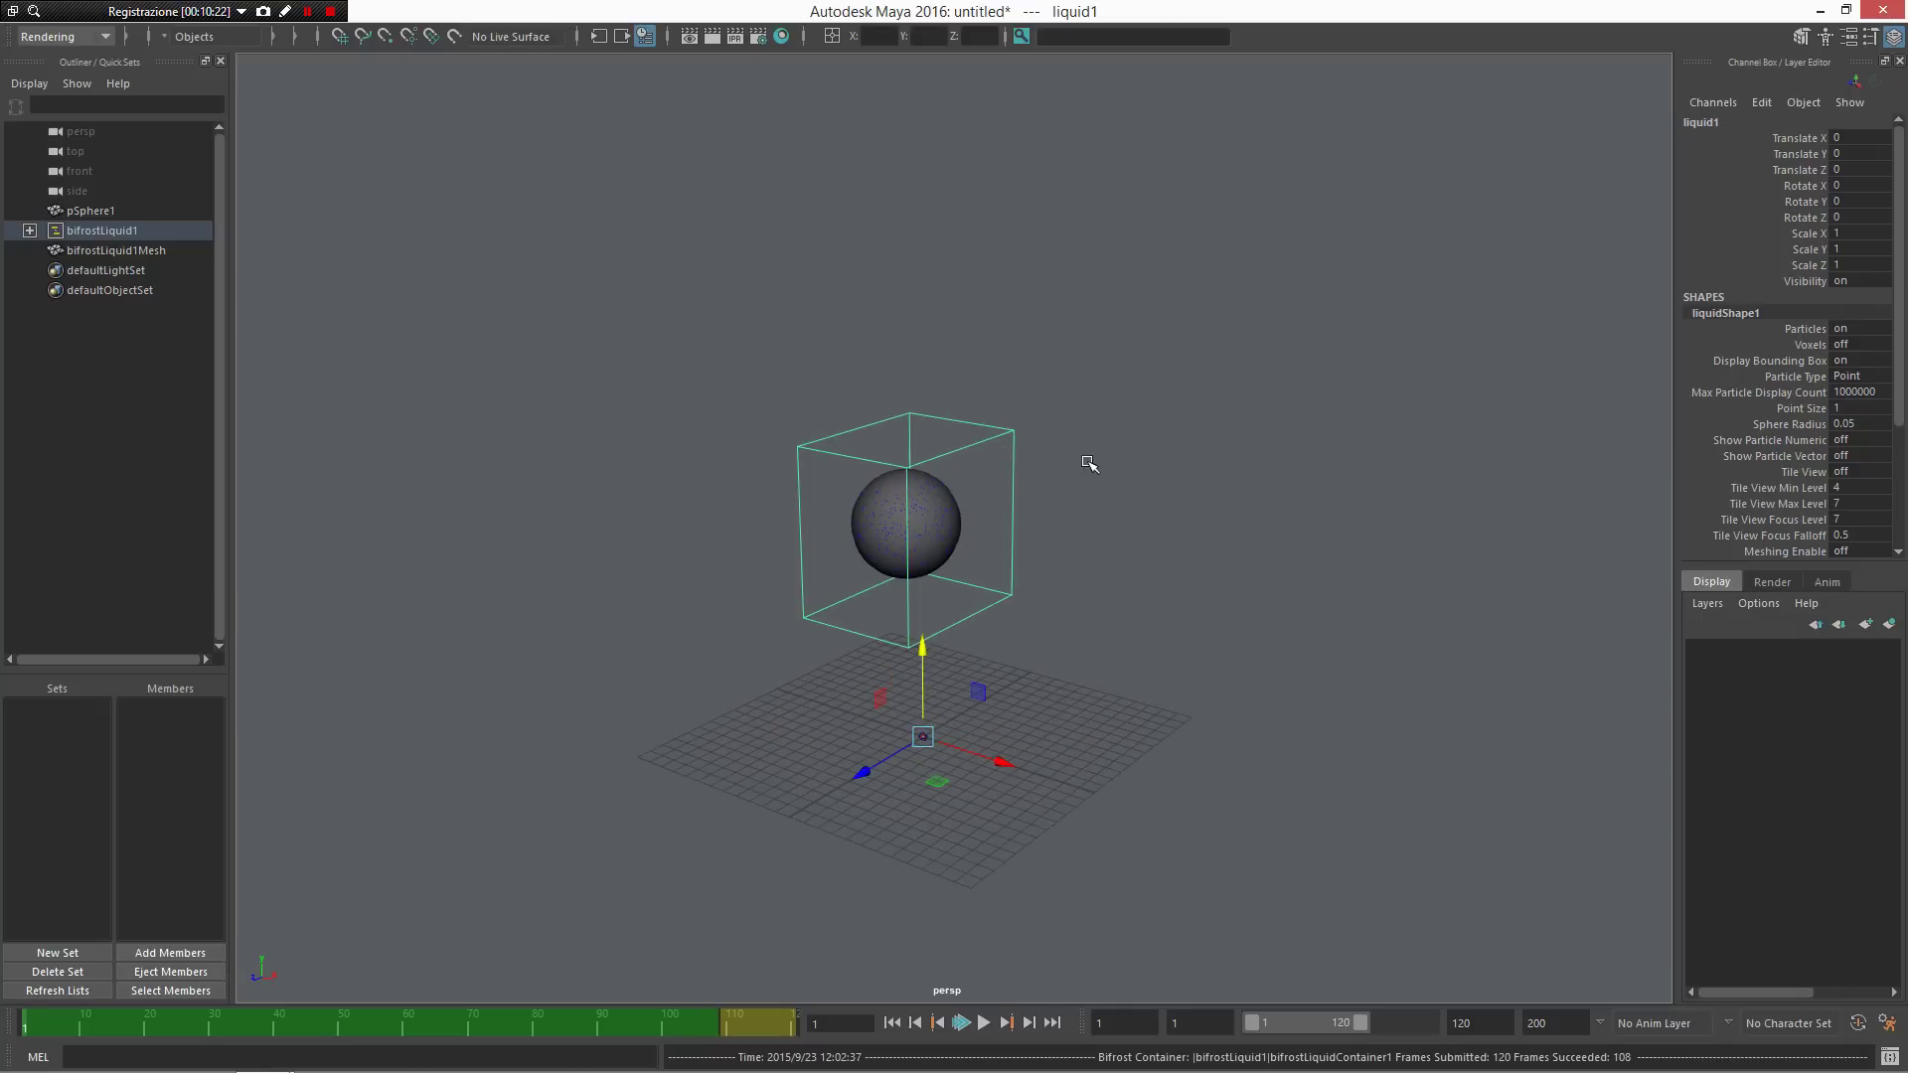
pyautogui.click(82, 213)
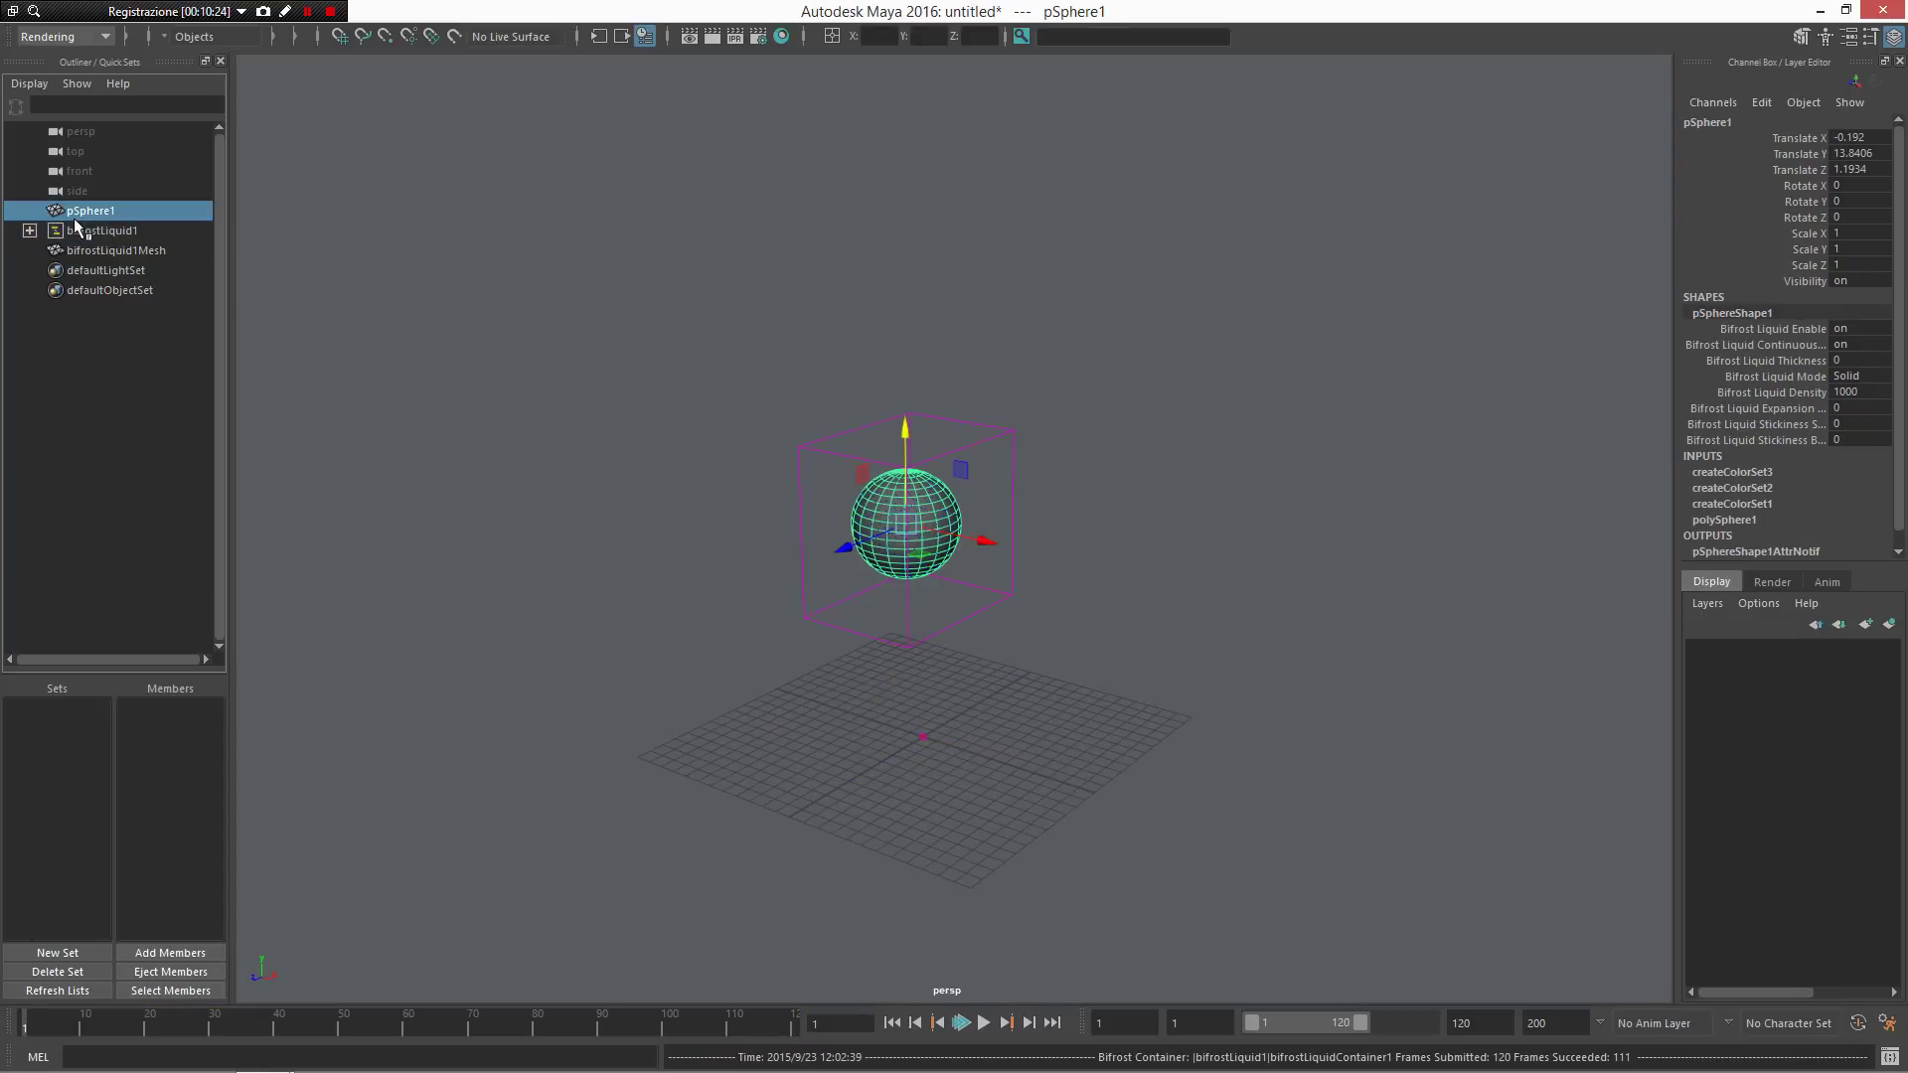
pyautogui.press('h')
pyautogui.keyDown('alt'); pyautogui.moveTo(946, 481); pyautogui.dragTo(1168, 731, button='right'); pyautogui.keyUp('alt')
pyautogui.keyDown('alt'); pyautogui.moveTo(1051, 525); pyautogui.dragTo(1115, 599, button='right'); pyautogui.keyUp('alt')
pyautogui.keyDown('alt'); pyautogui.moveTo(1060, 550); pyautogui.dragTo(1105, 536); pyautogui.keyUp('alt')
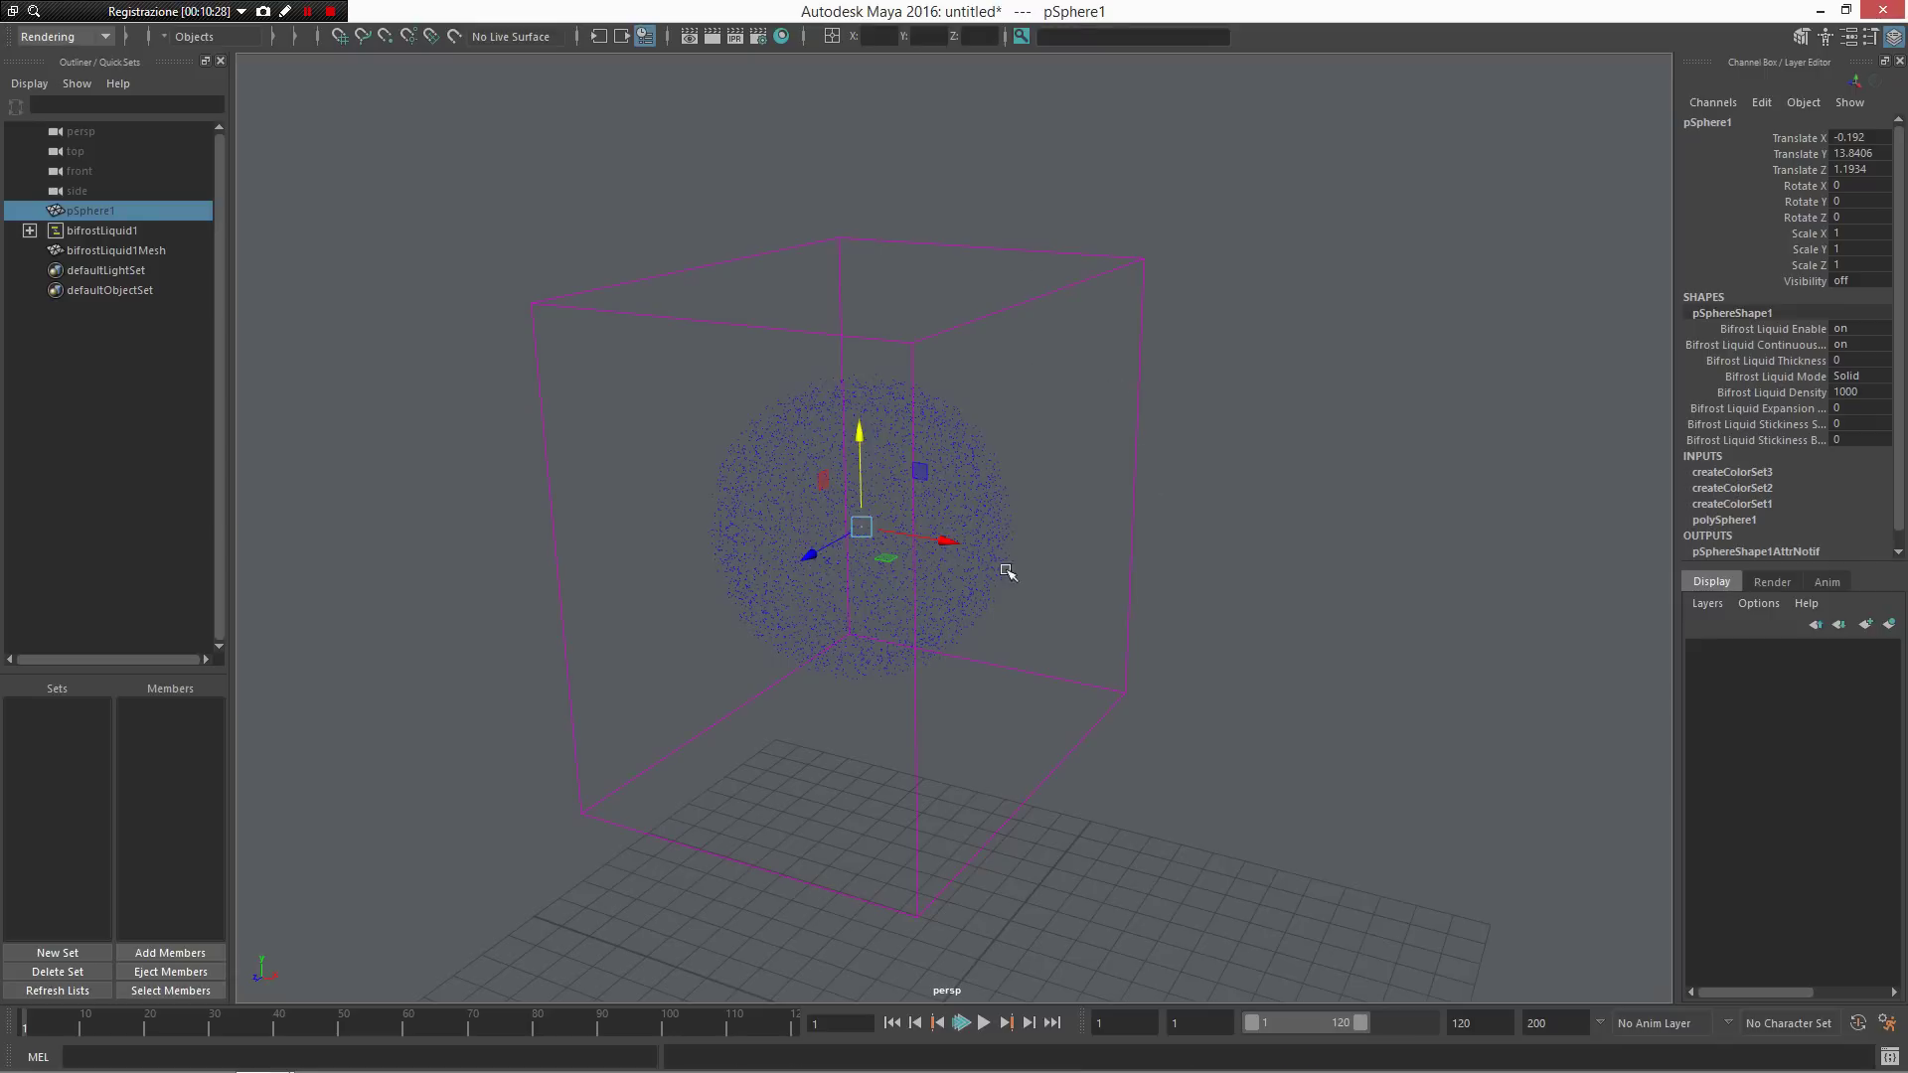
# Step: Select the Bifrost liquid, play its simulation while examining the flow from several angles, and stop at frame 42
pyautogui.click(867, 470)
pyautogui.scroll(-3, 935, 681)
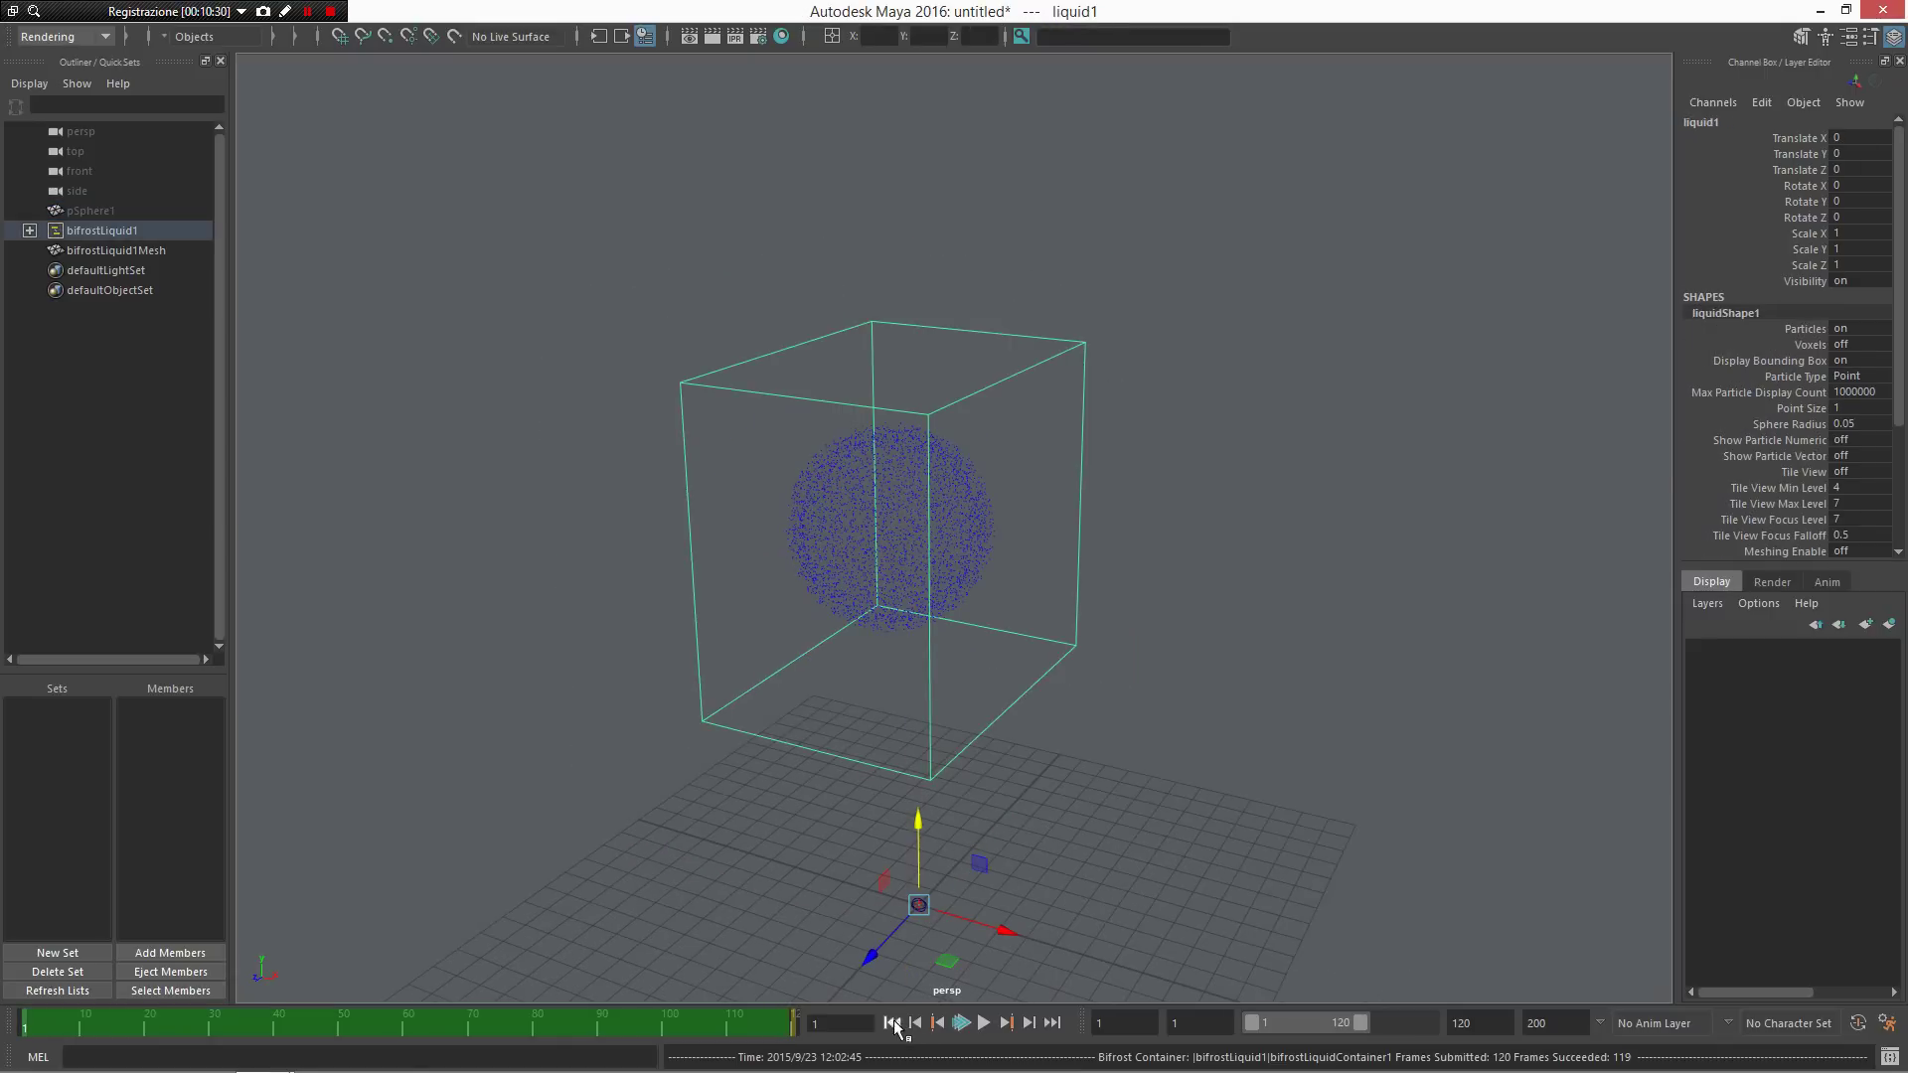
pyautogui.click(983, 1022)
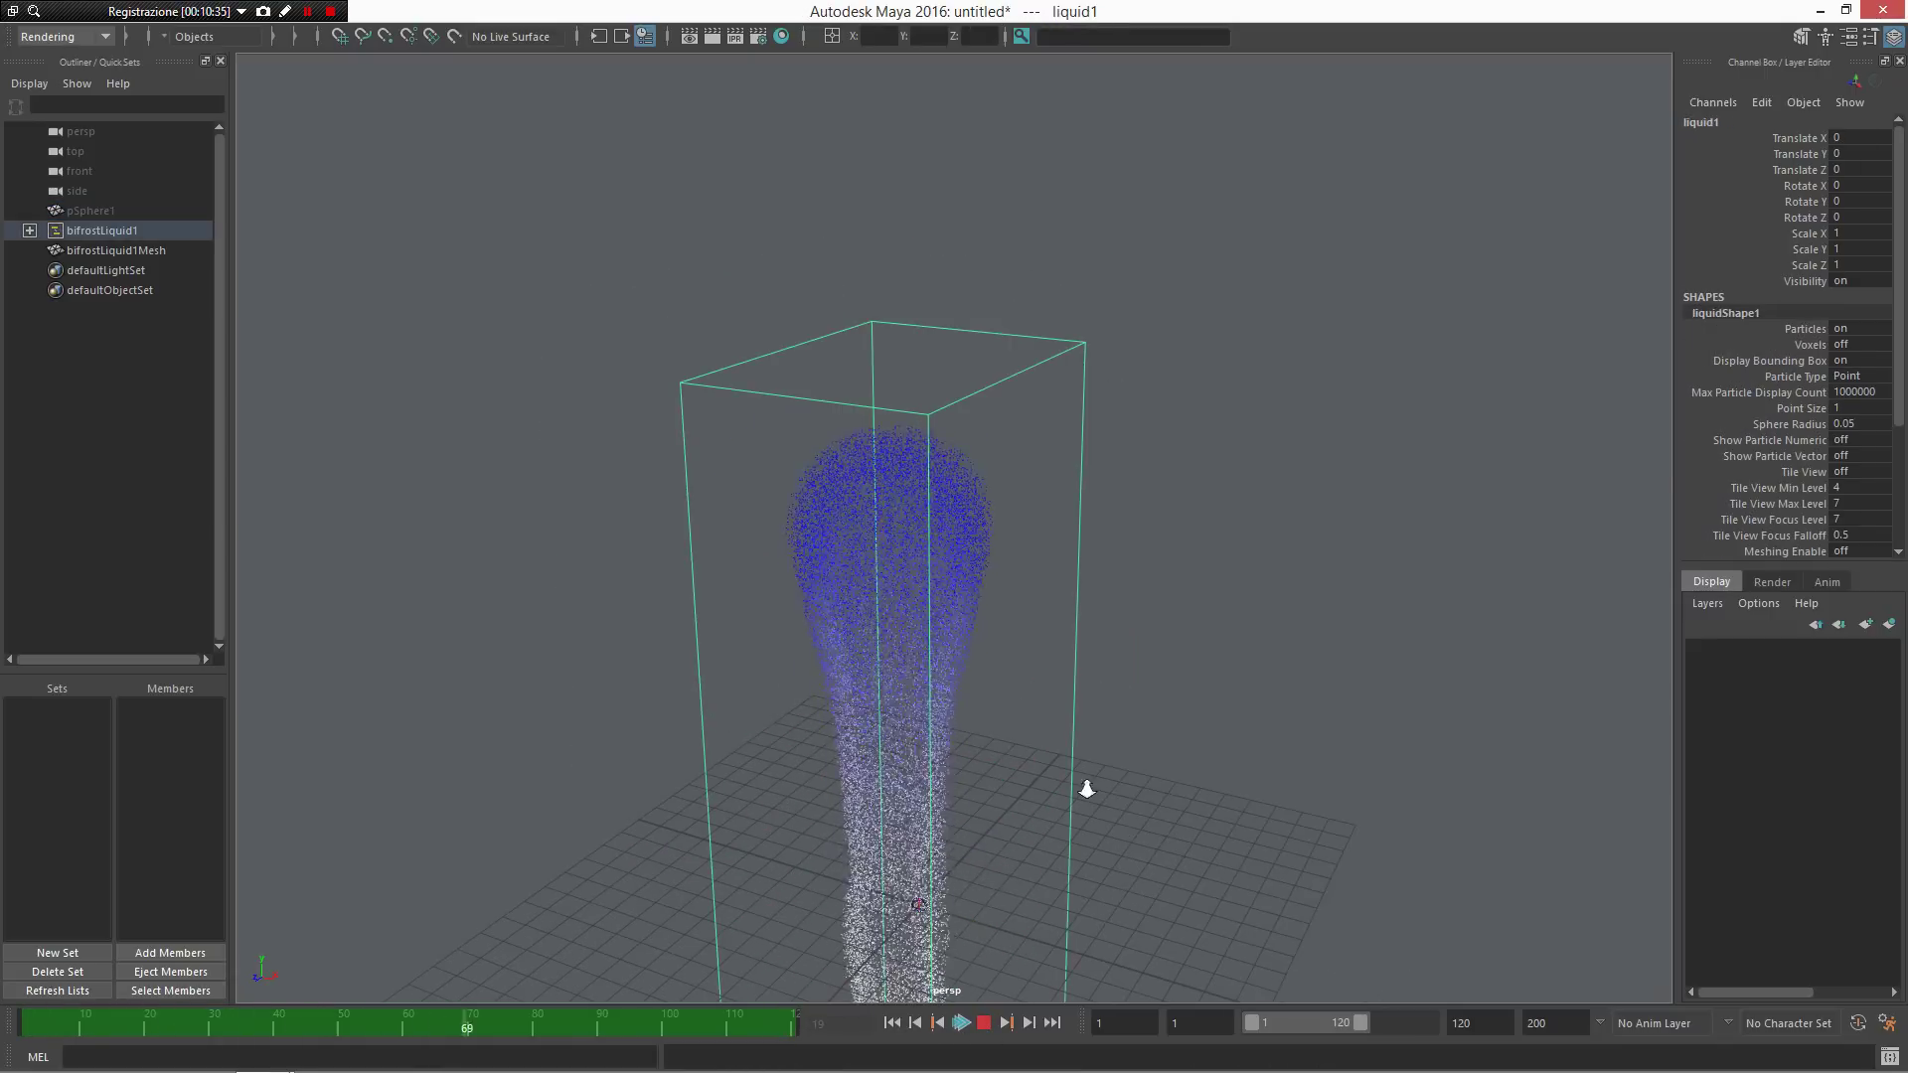
pyautogui.keyDown('alt'); pyautogui.moveTo(1116, 835); pyautogui.dragTo(963, 392); pyautogui.keyUp('alt')
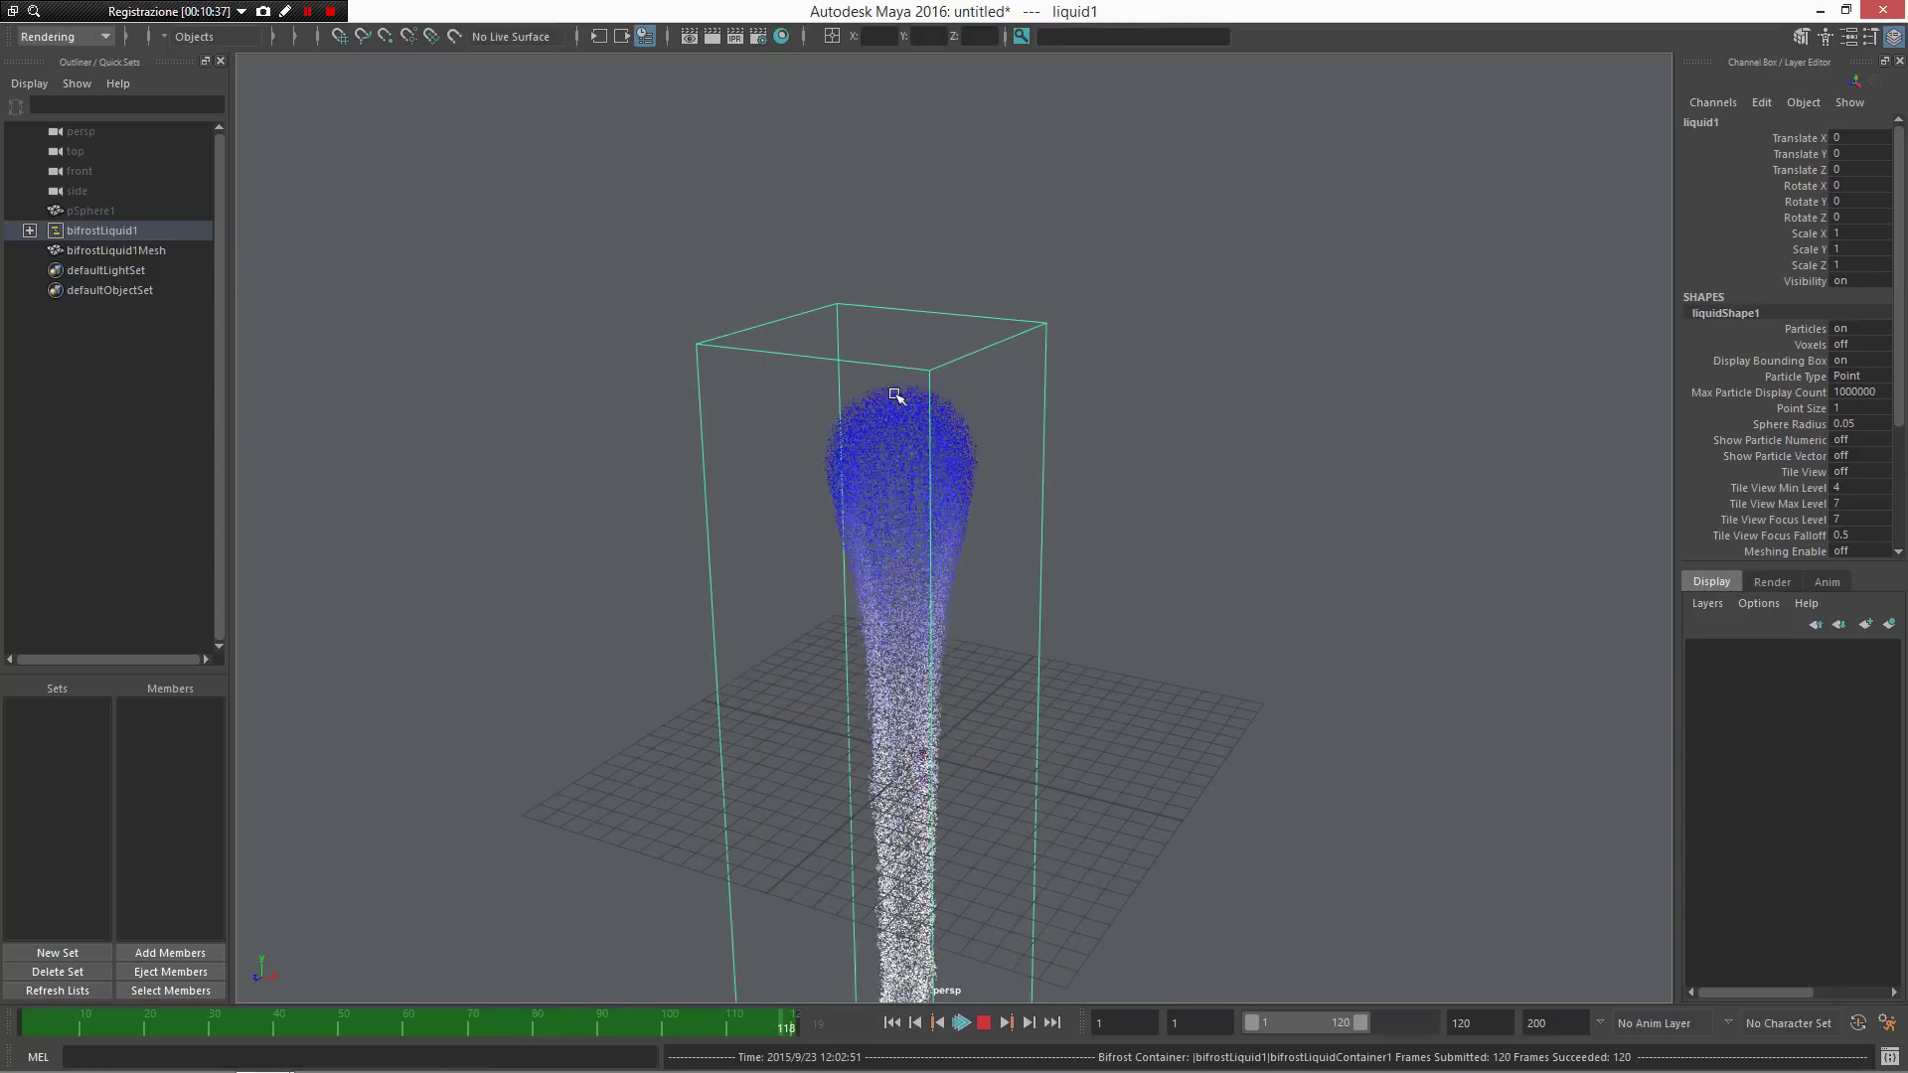
pyautogui.scroll(-3, 979, 650)
pyautogui.keyDown('alt'); pyautogui.moveTo(934, 397); pyautogui.dragTo(898, 477); pyautogui.keyUp('alt')
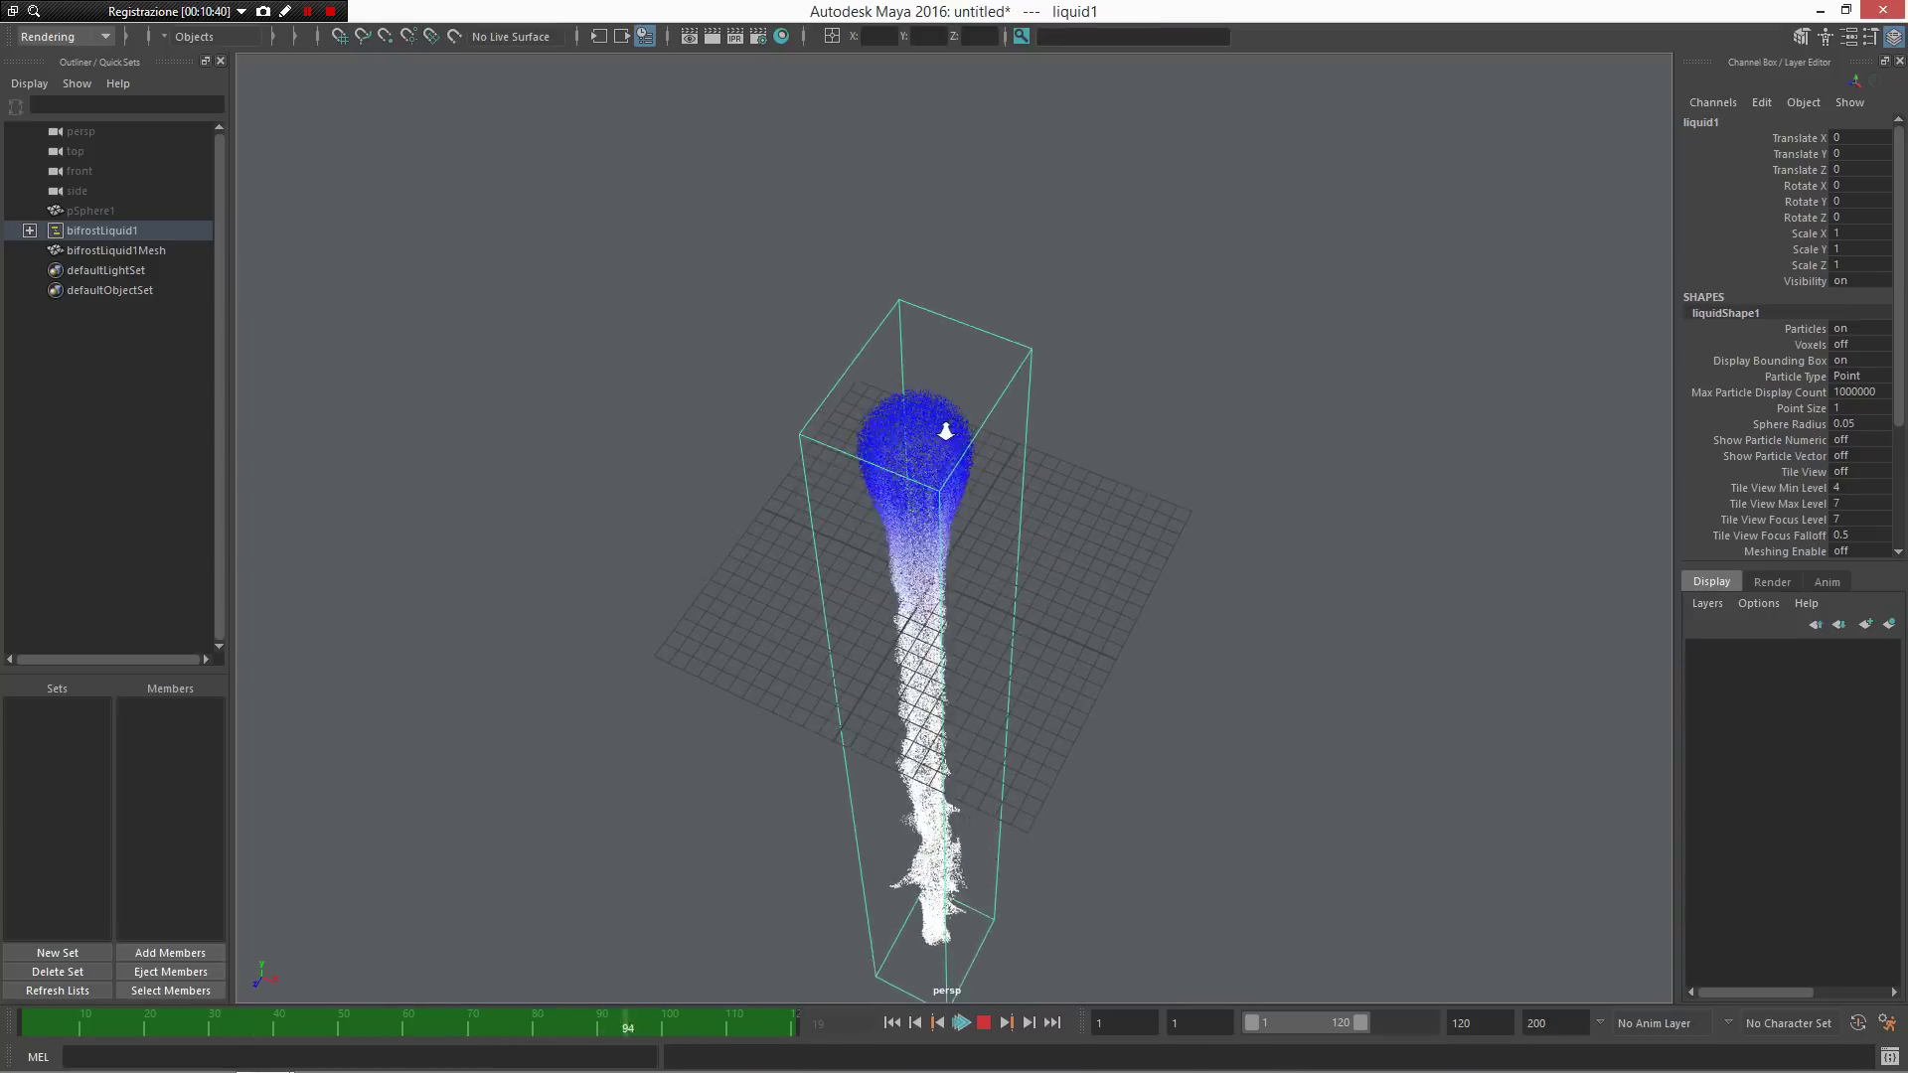
pyautogui.scroll(2, 963, 503)
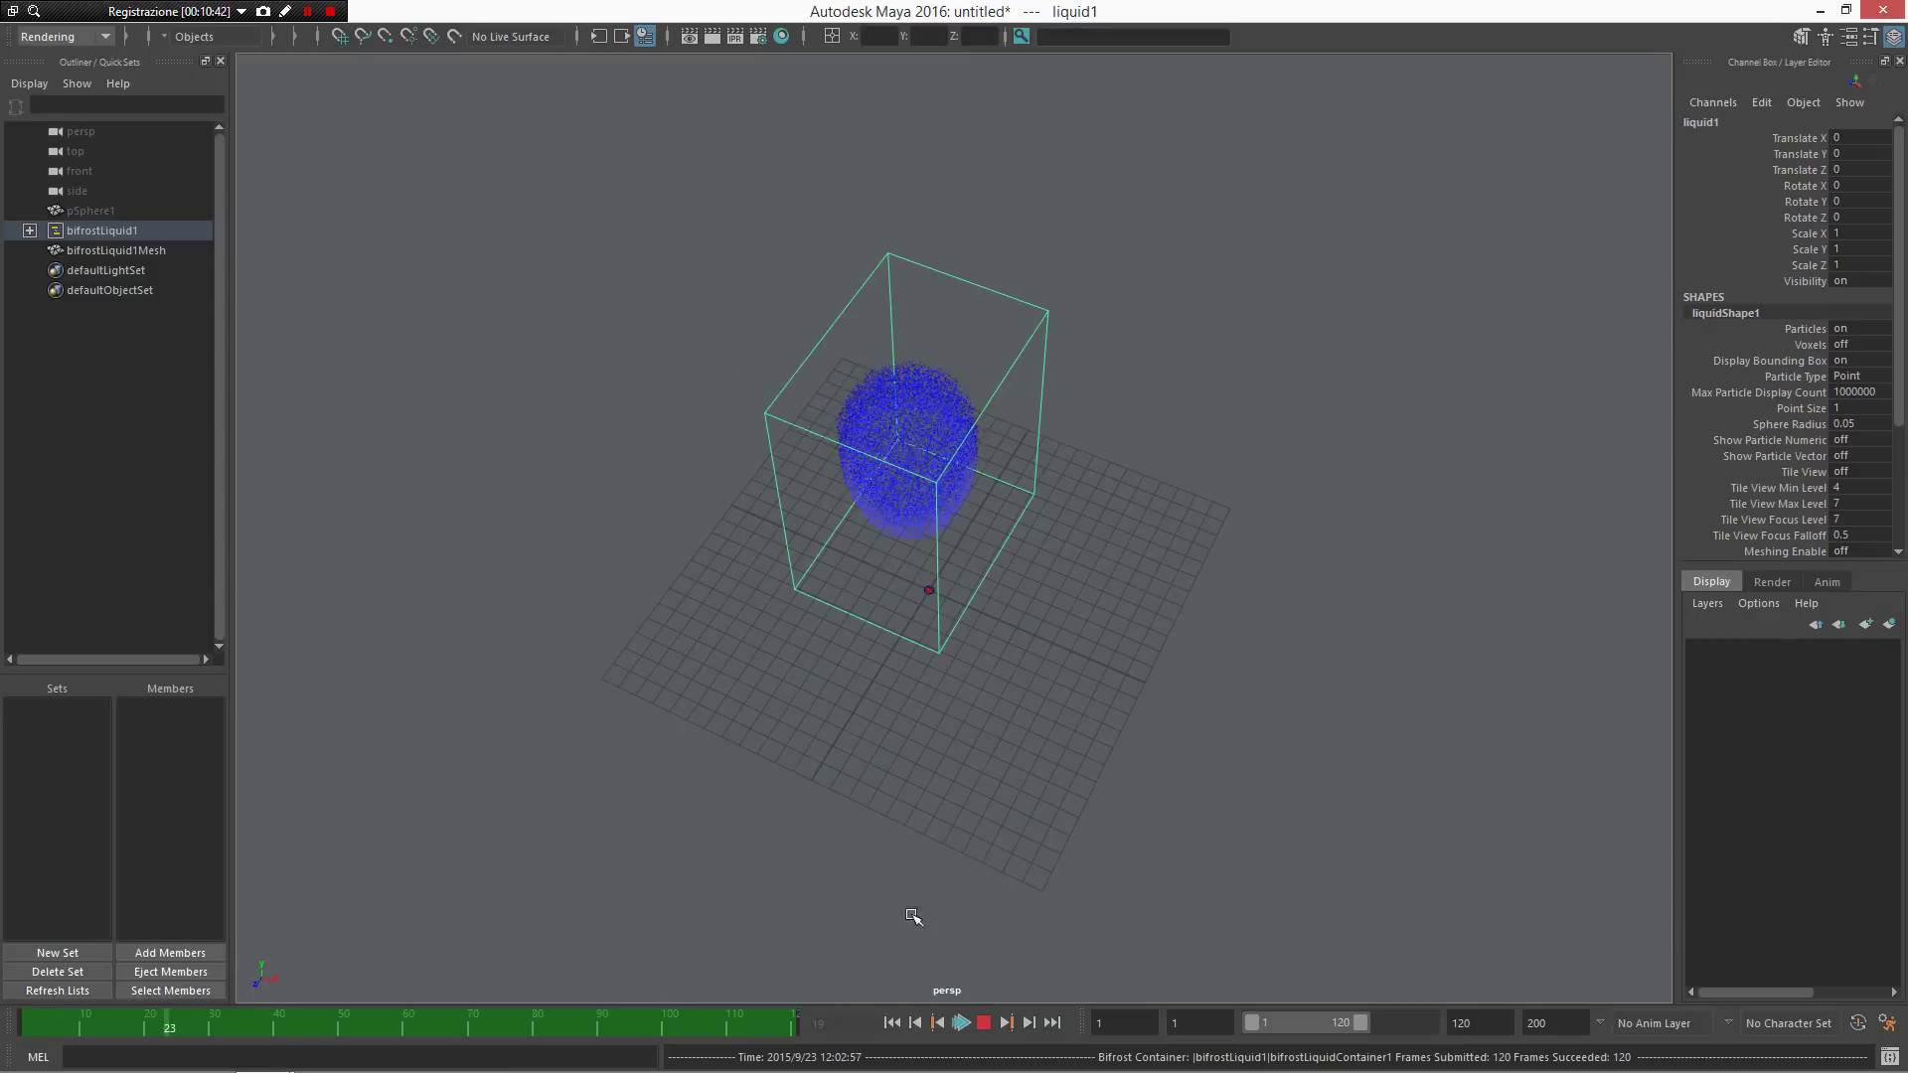
pyautogui.click(994, 1024)
pyautogui.scroll(-2, 1163, 736)
pyautogui.keyDown('alt'); pyautogui.moveTo(1147, 636); pyautogui.dragTo(1136, 544); pyautogui.keyUp('alt')
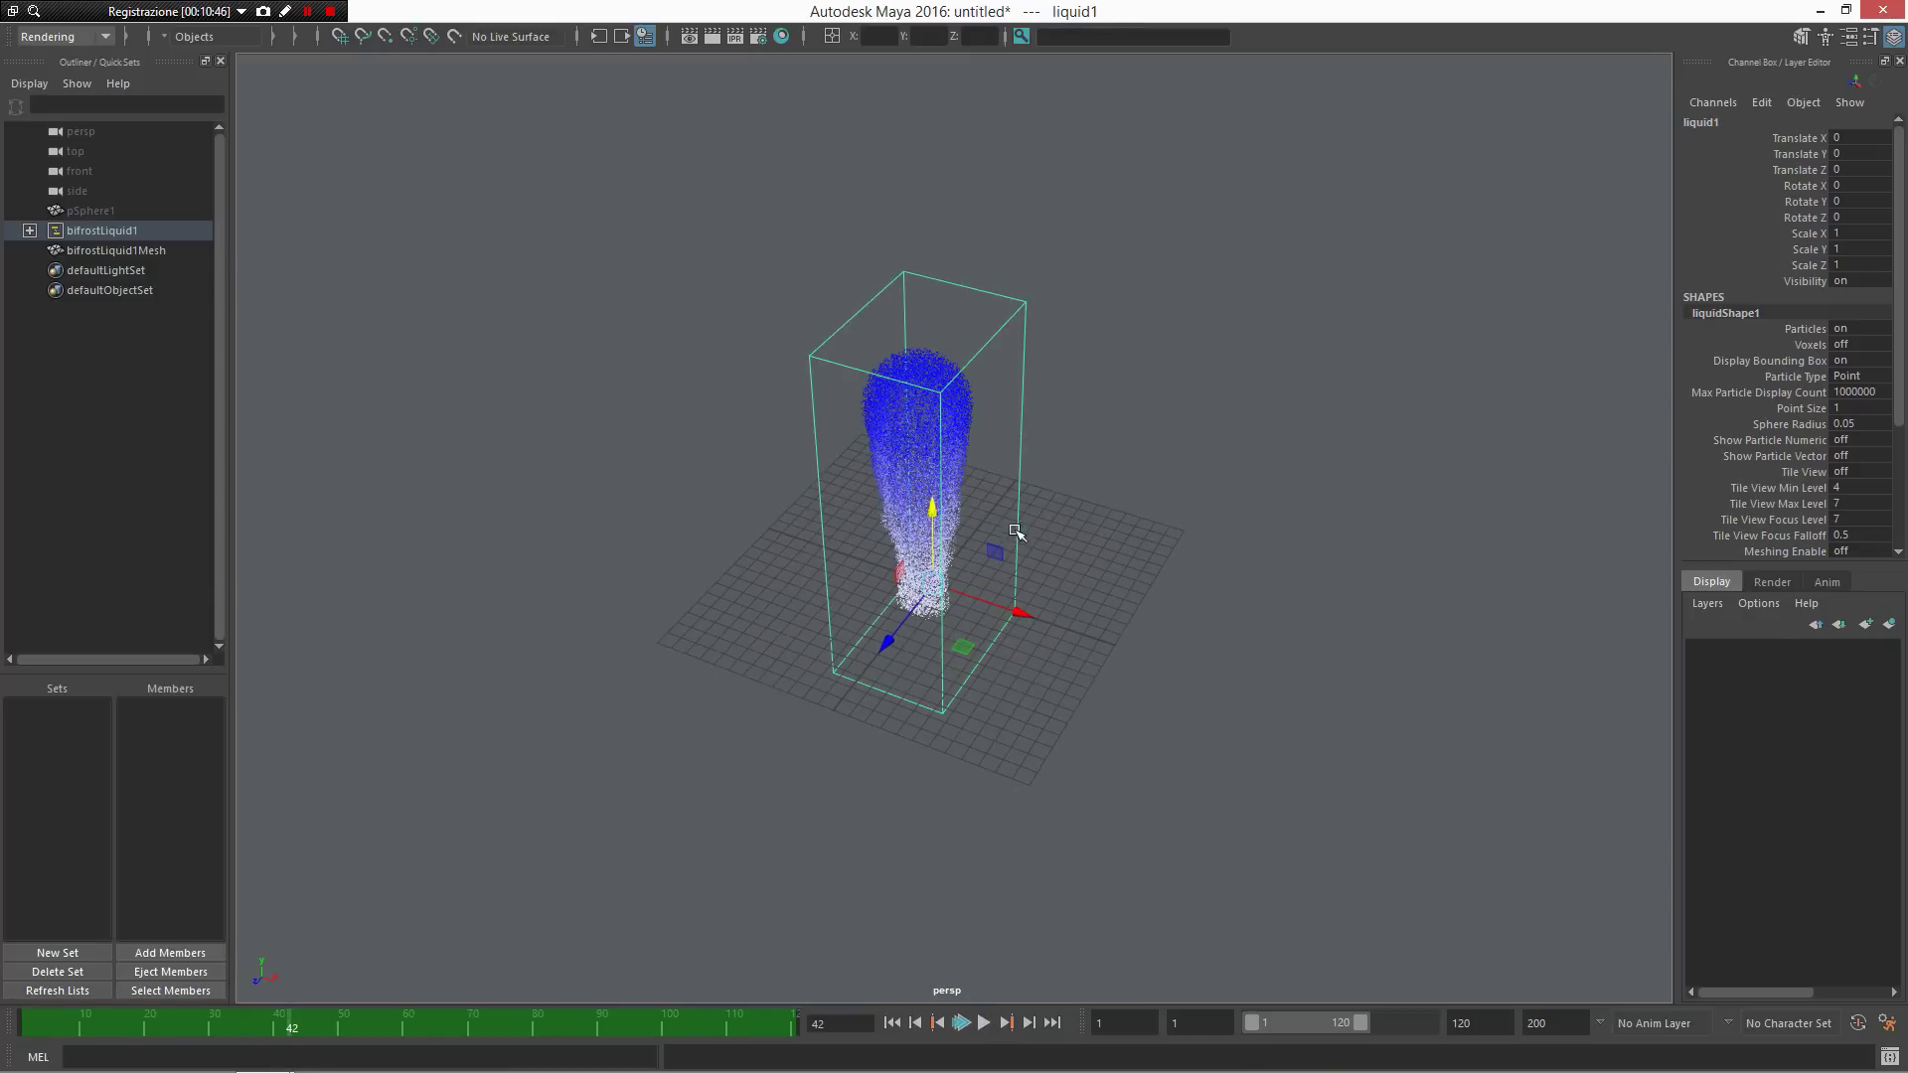
# Step: Turn on the HUD info display in the perspective view
pyautogui.press('space')
pyautogui.click(1153, 502)
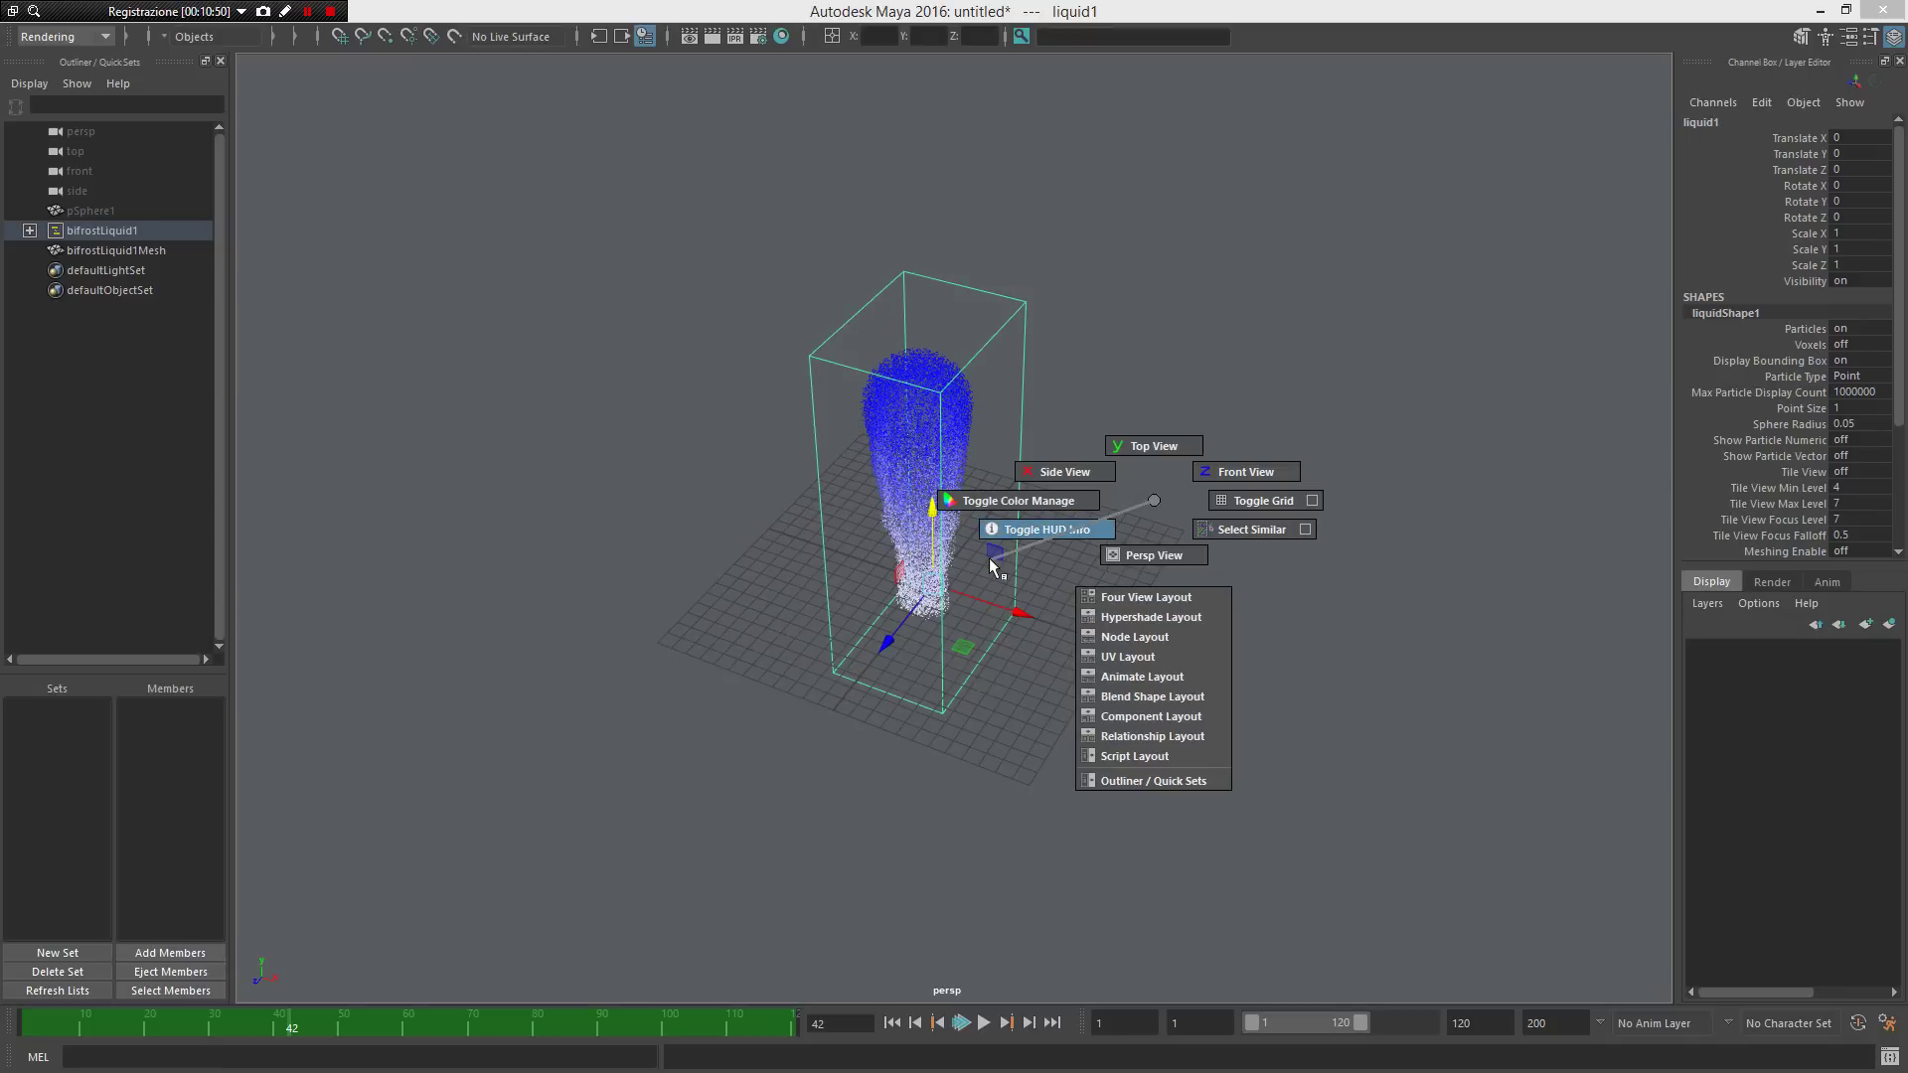
pyautogui.moveTo(987, 557); pyautogui.dragTo(987, 557)
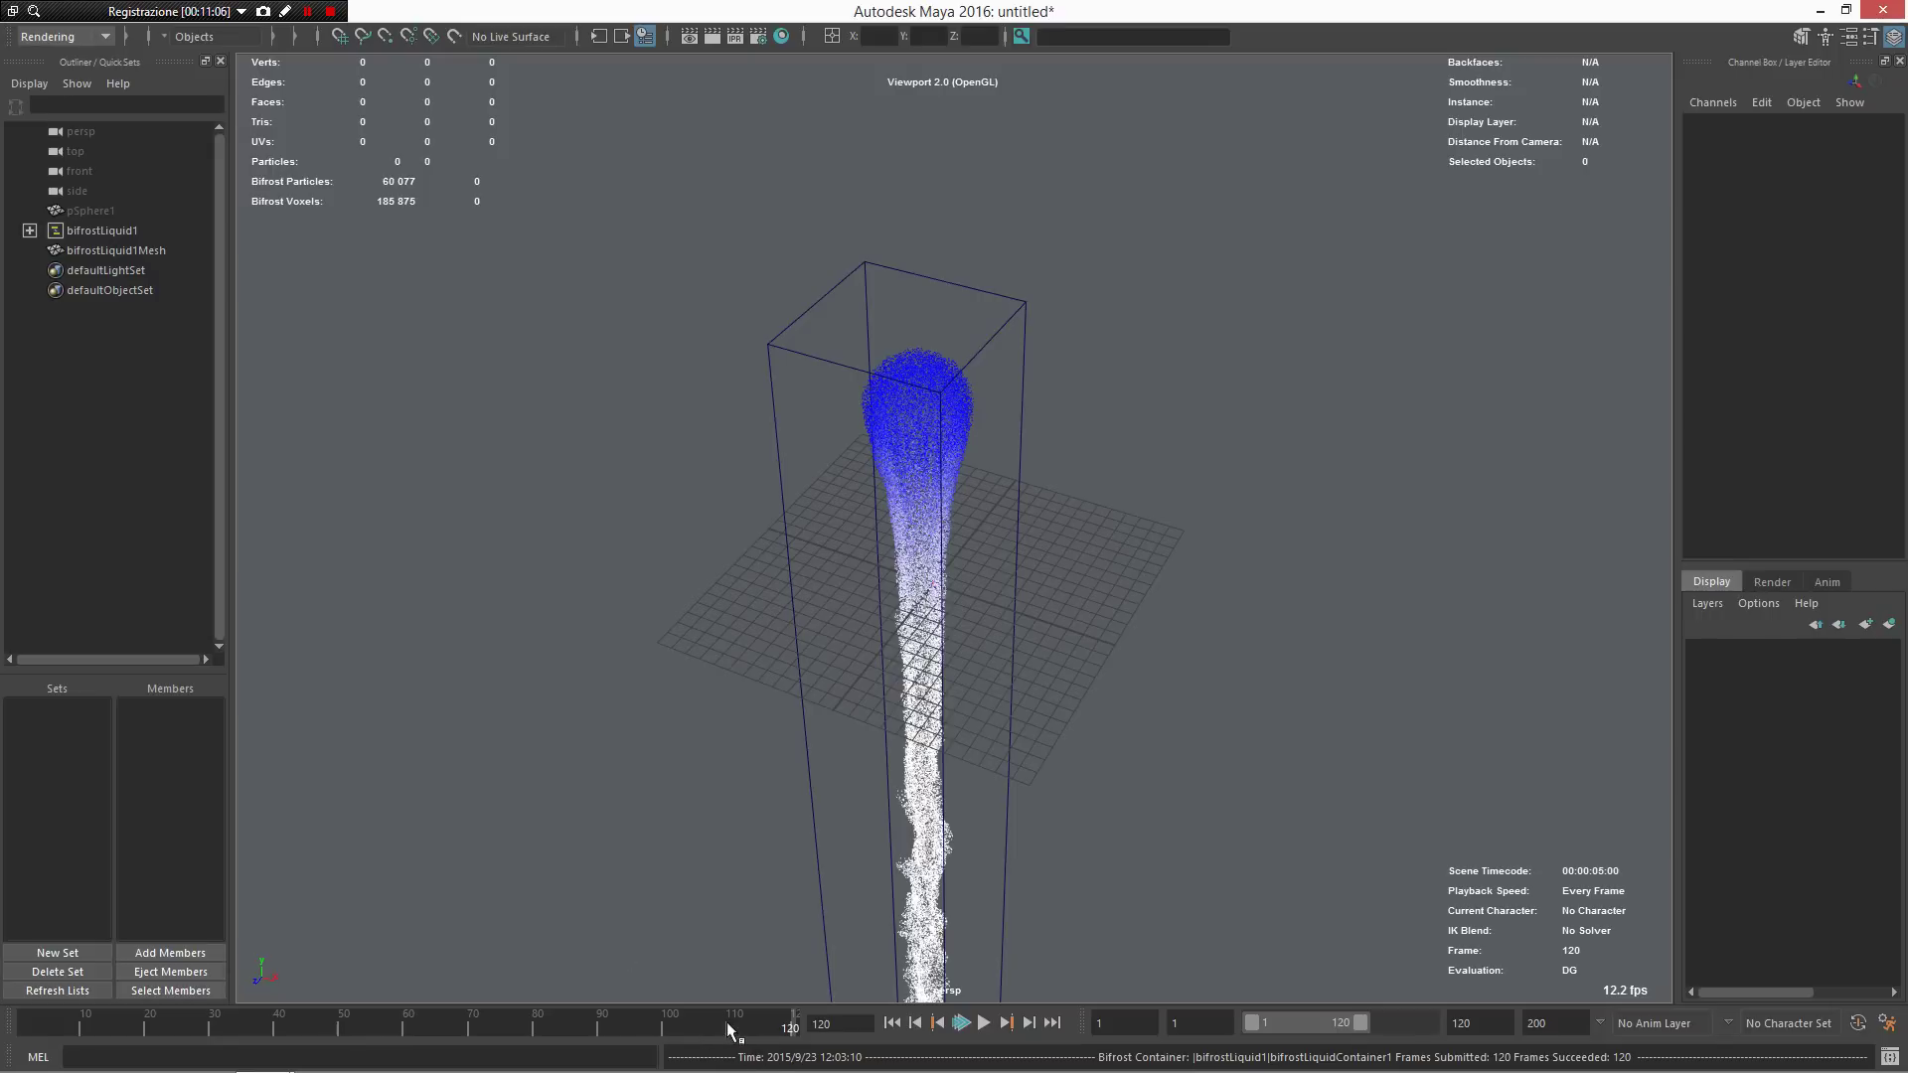
# Step: Compare the Bifrost particle and voxel counts at frames 1 and 120, and examine the full length of the liquid stream
pyautogui.moveTo(731, 1028); pyautogui.dragTo(15, 1025)
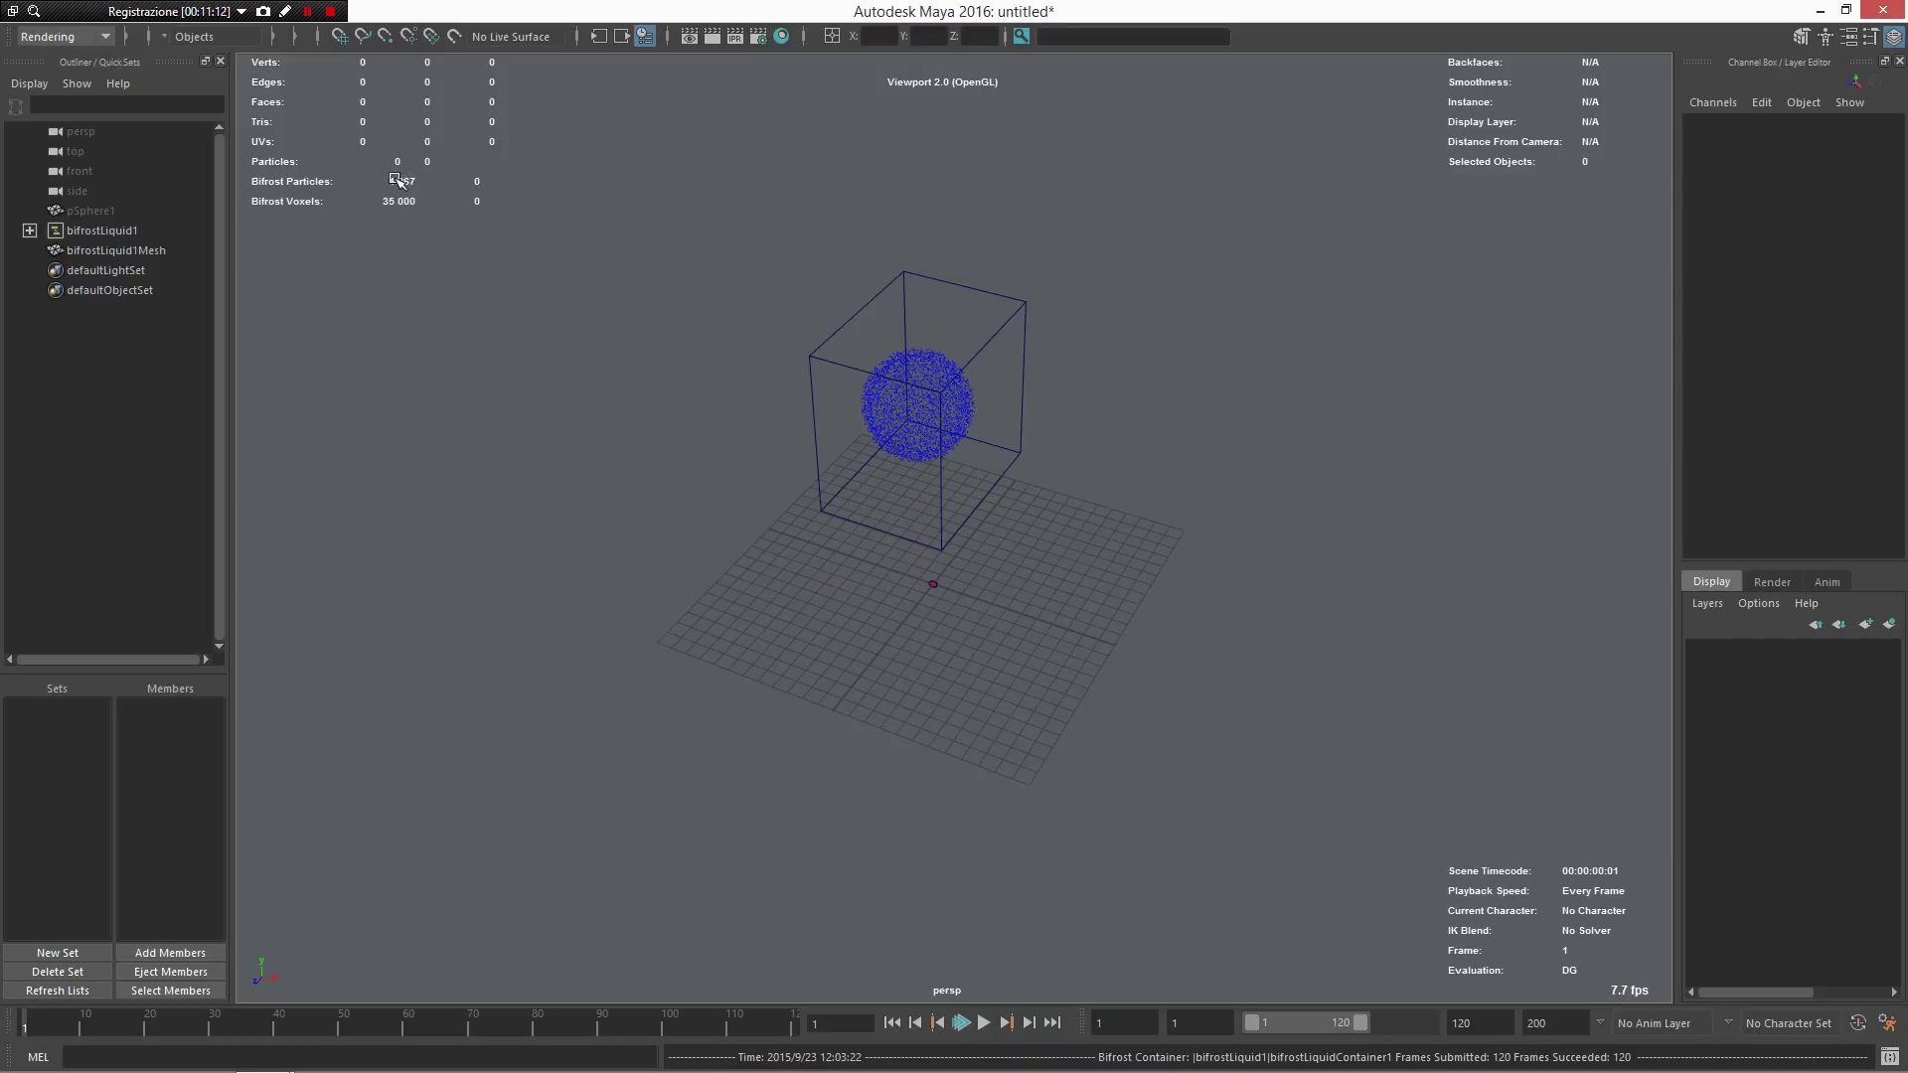
pyautogui.hotkey('alt', 'v')
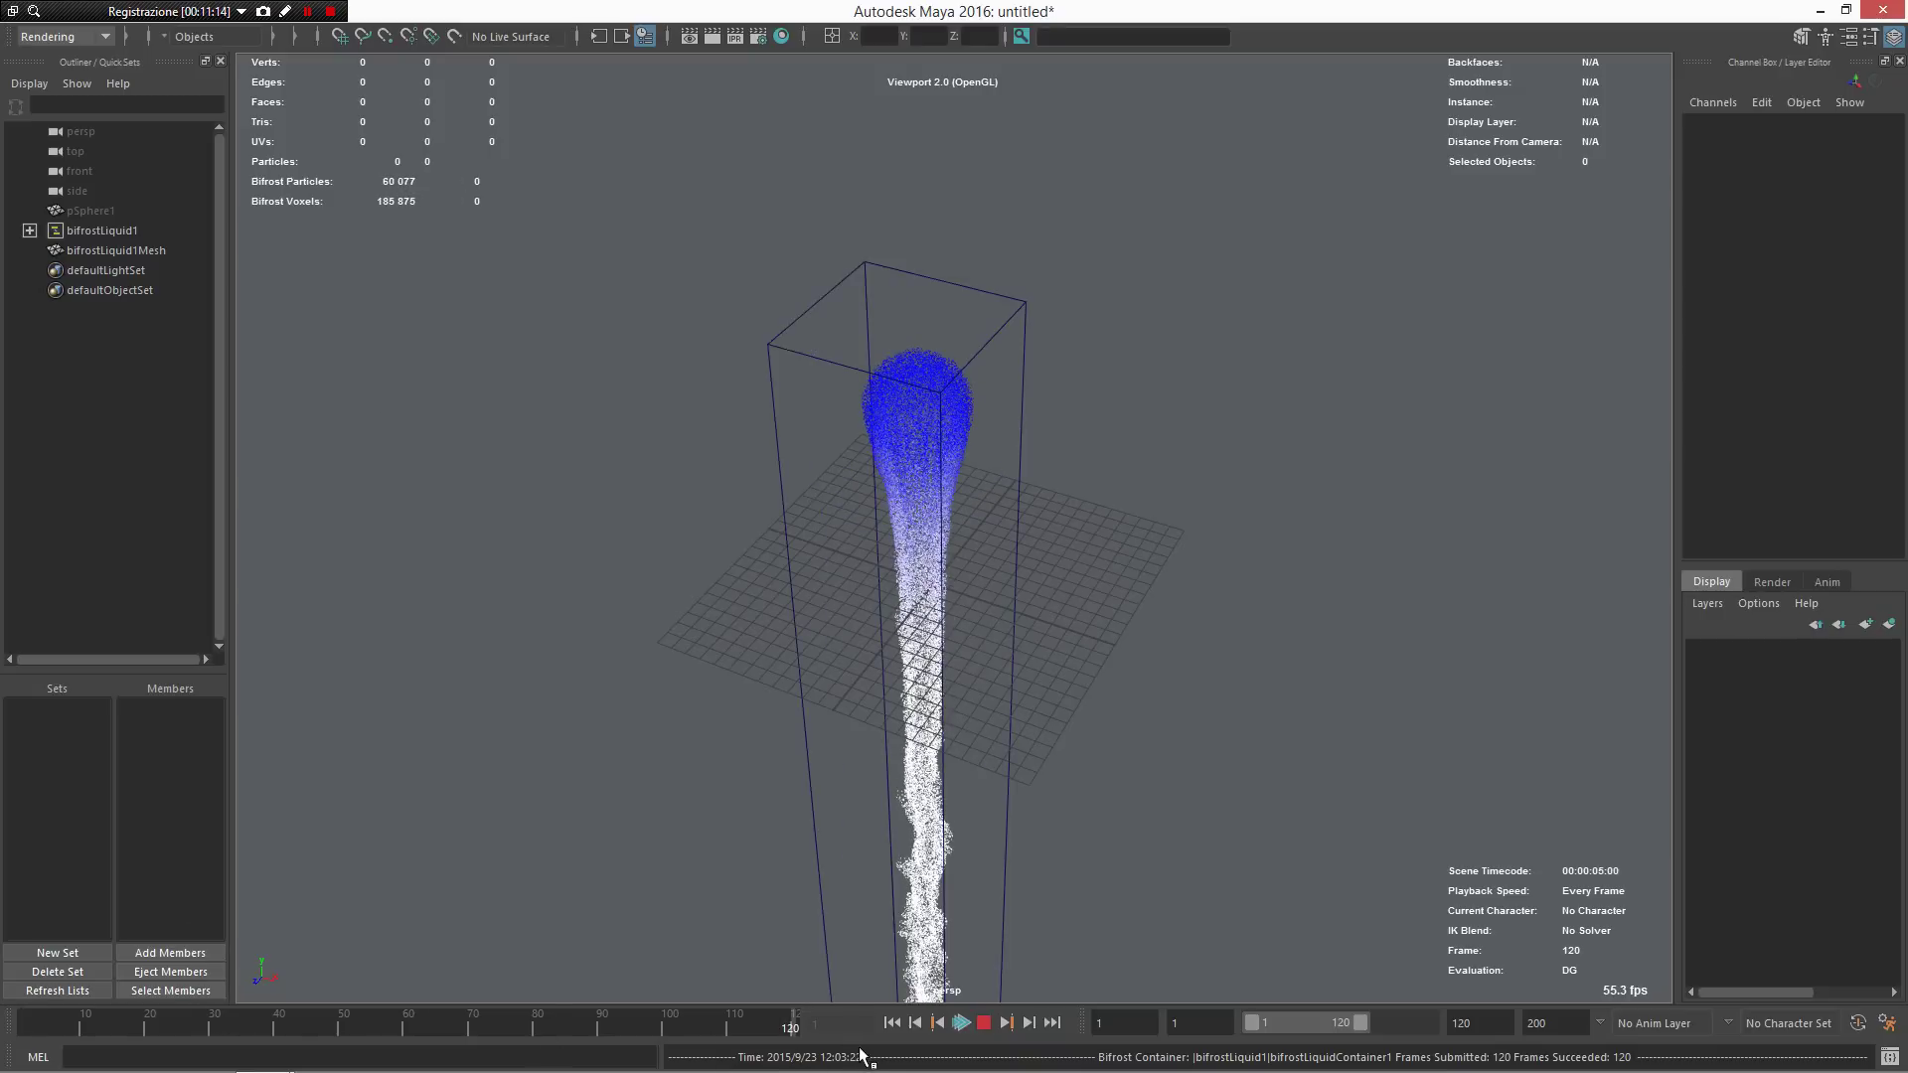
pyautogui.moveTo(285, 1017); pyautogui.dragTo(4, 1025)
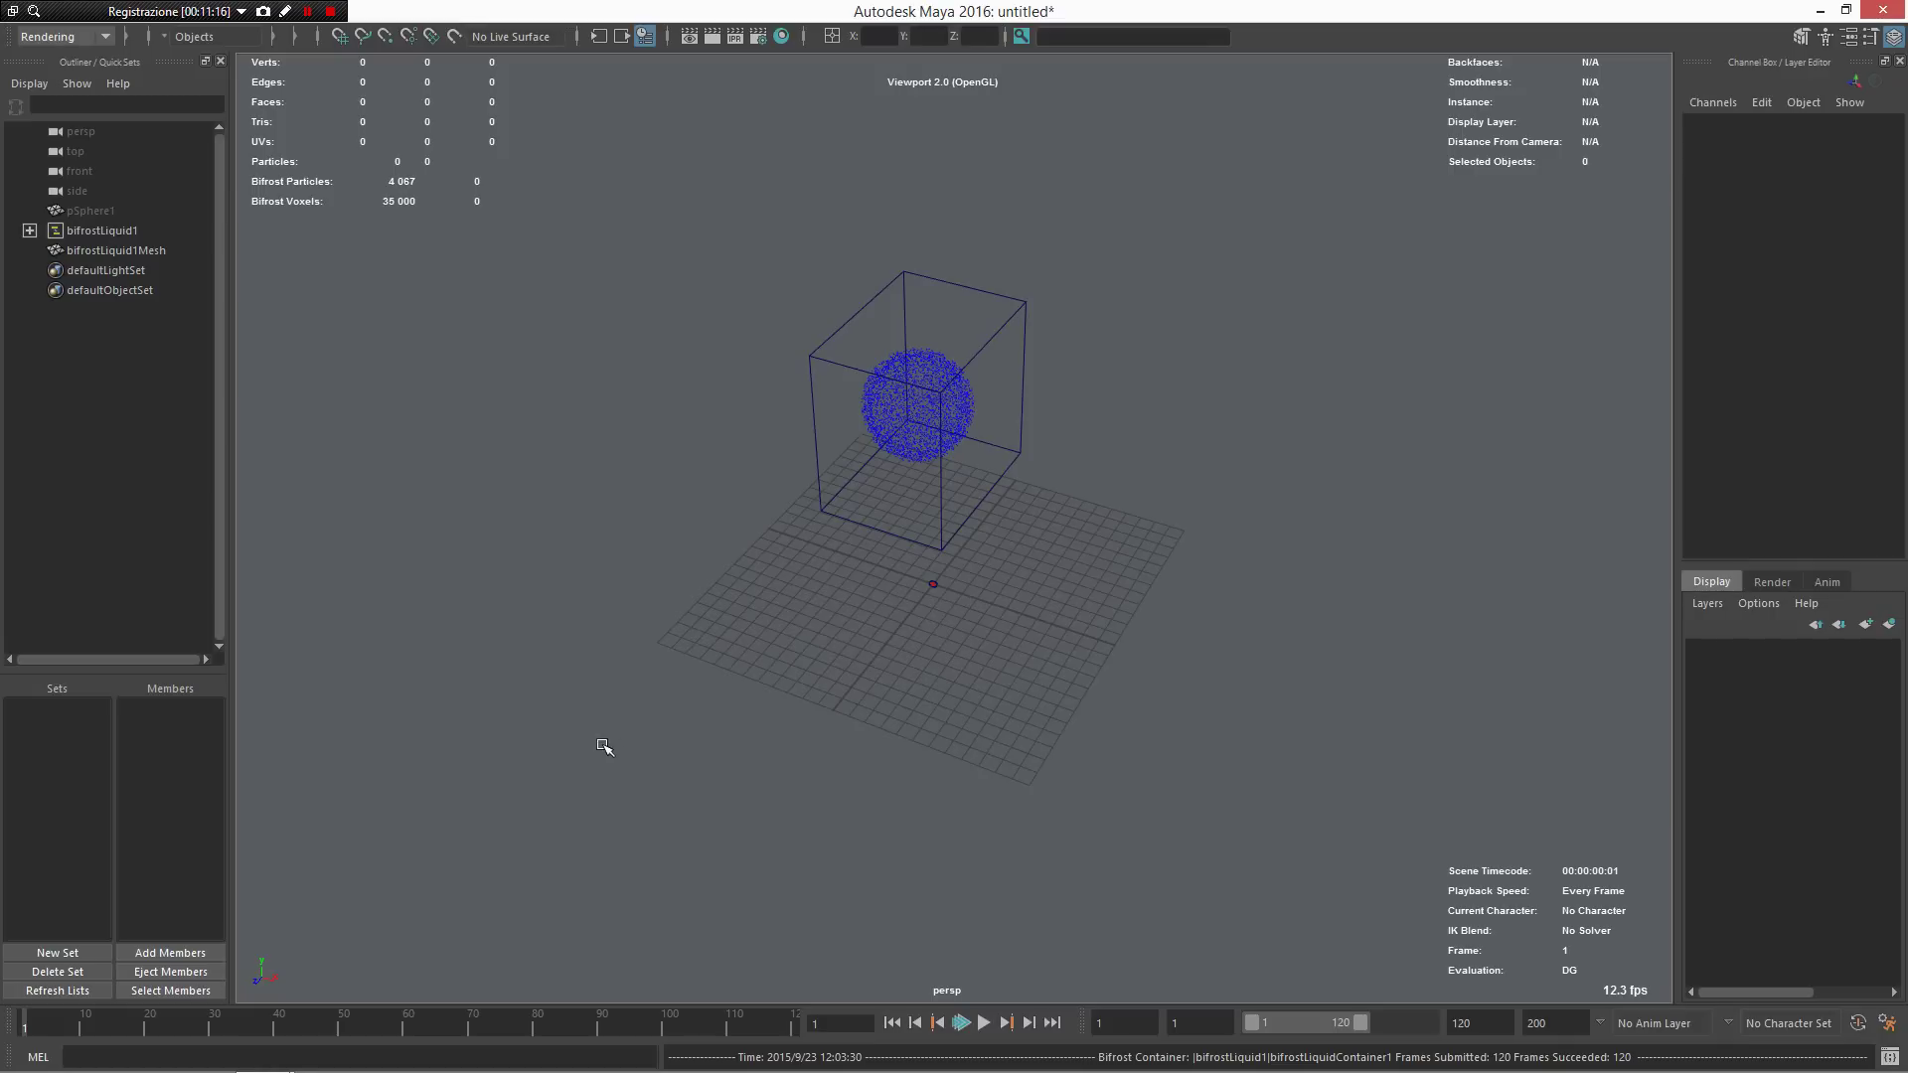
pyautogui.moveTo(582, 1027); pyautogui.dragTo(785, 1013)
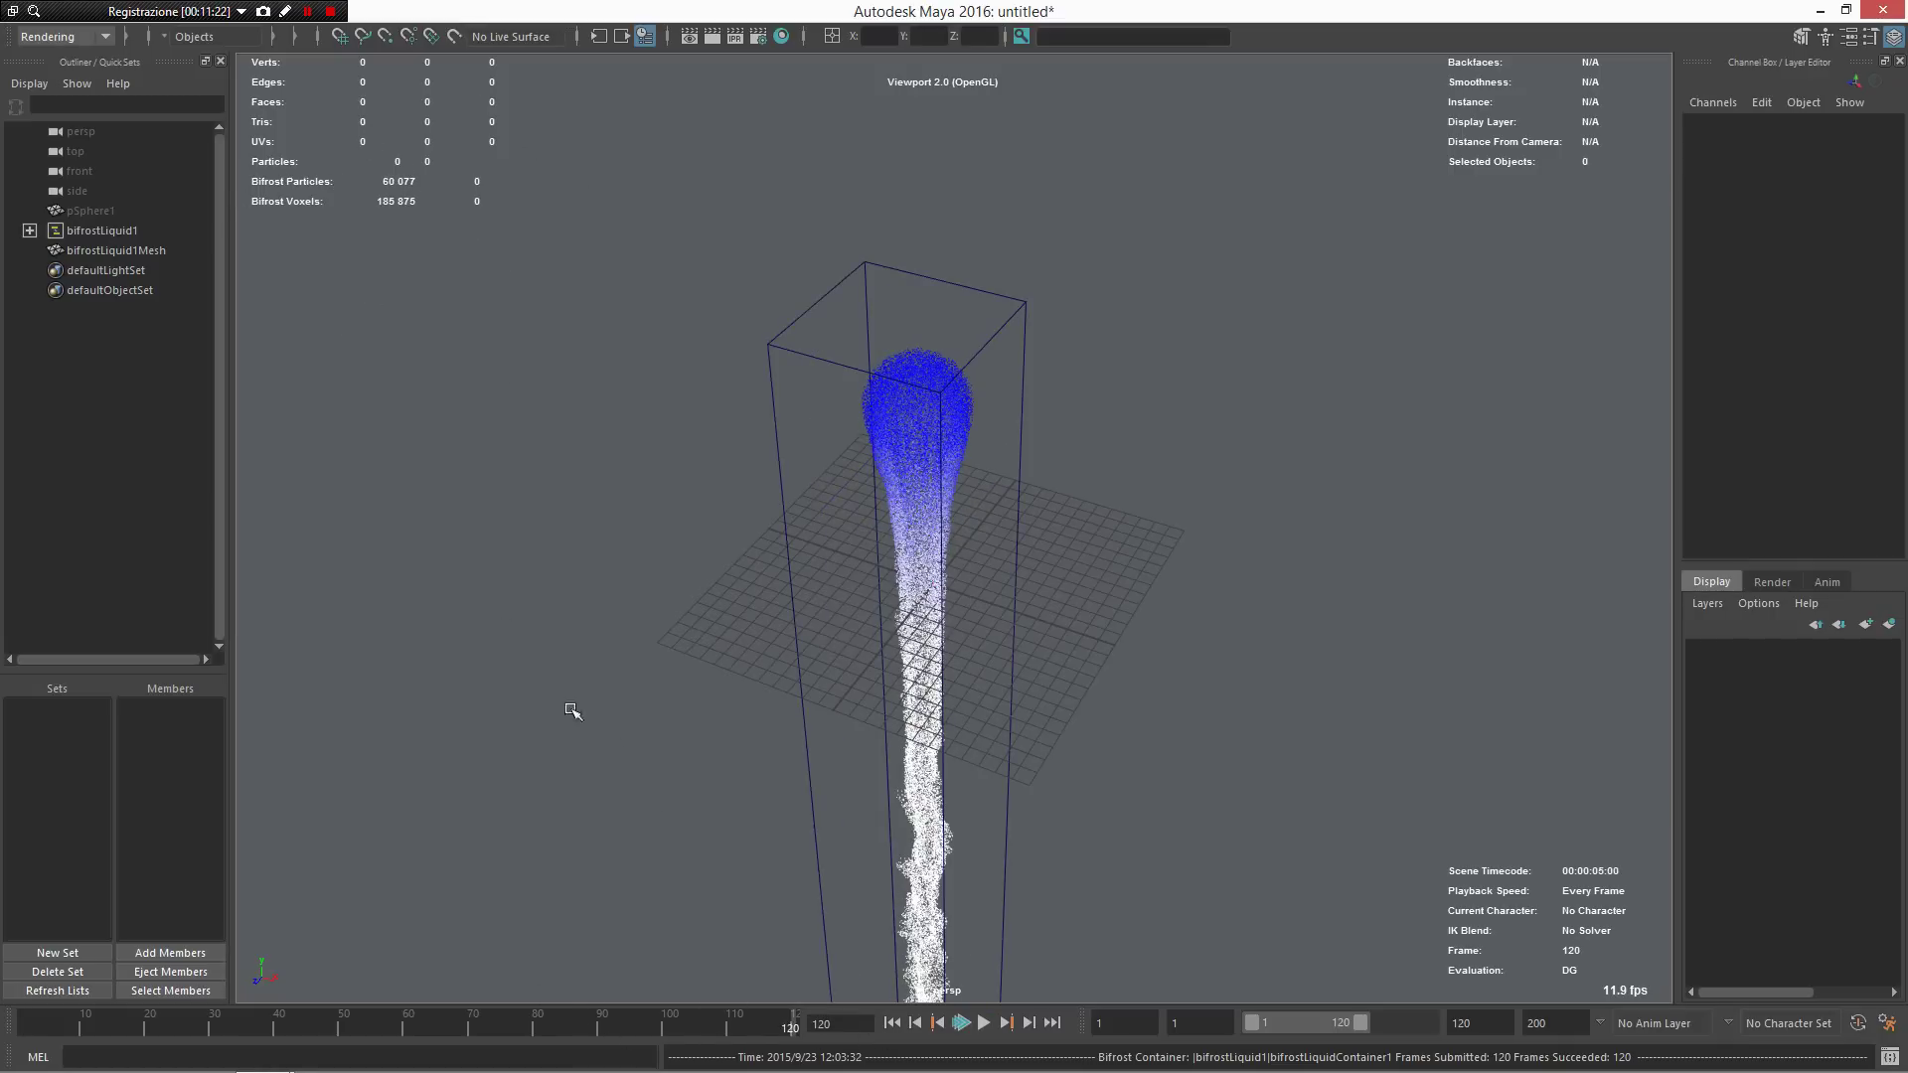
pyautogui.keyDown('alt'); pyautogui.moveTo(981, 664); pyautogui.dragTo(939, 835); pyautogui.keyUp('alt')
pyautogui.keyDown('alt'); pyautogui.moveTo(939, 835); pyautogui.dragTo(844, 532, button='right'); pyautogui.keyUp('alt')
pyautogui.keyDown('alt'); pyautogui.moveTo(923, 608); pyautogui.dragTo(906, 510); pyautogui.keyUp('alt')
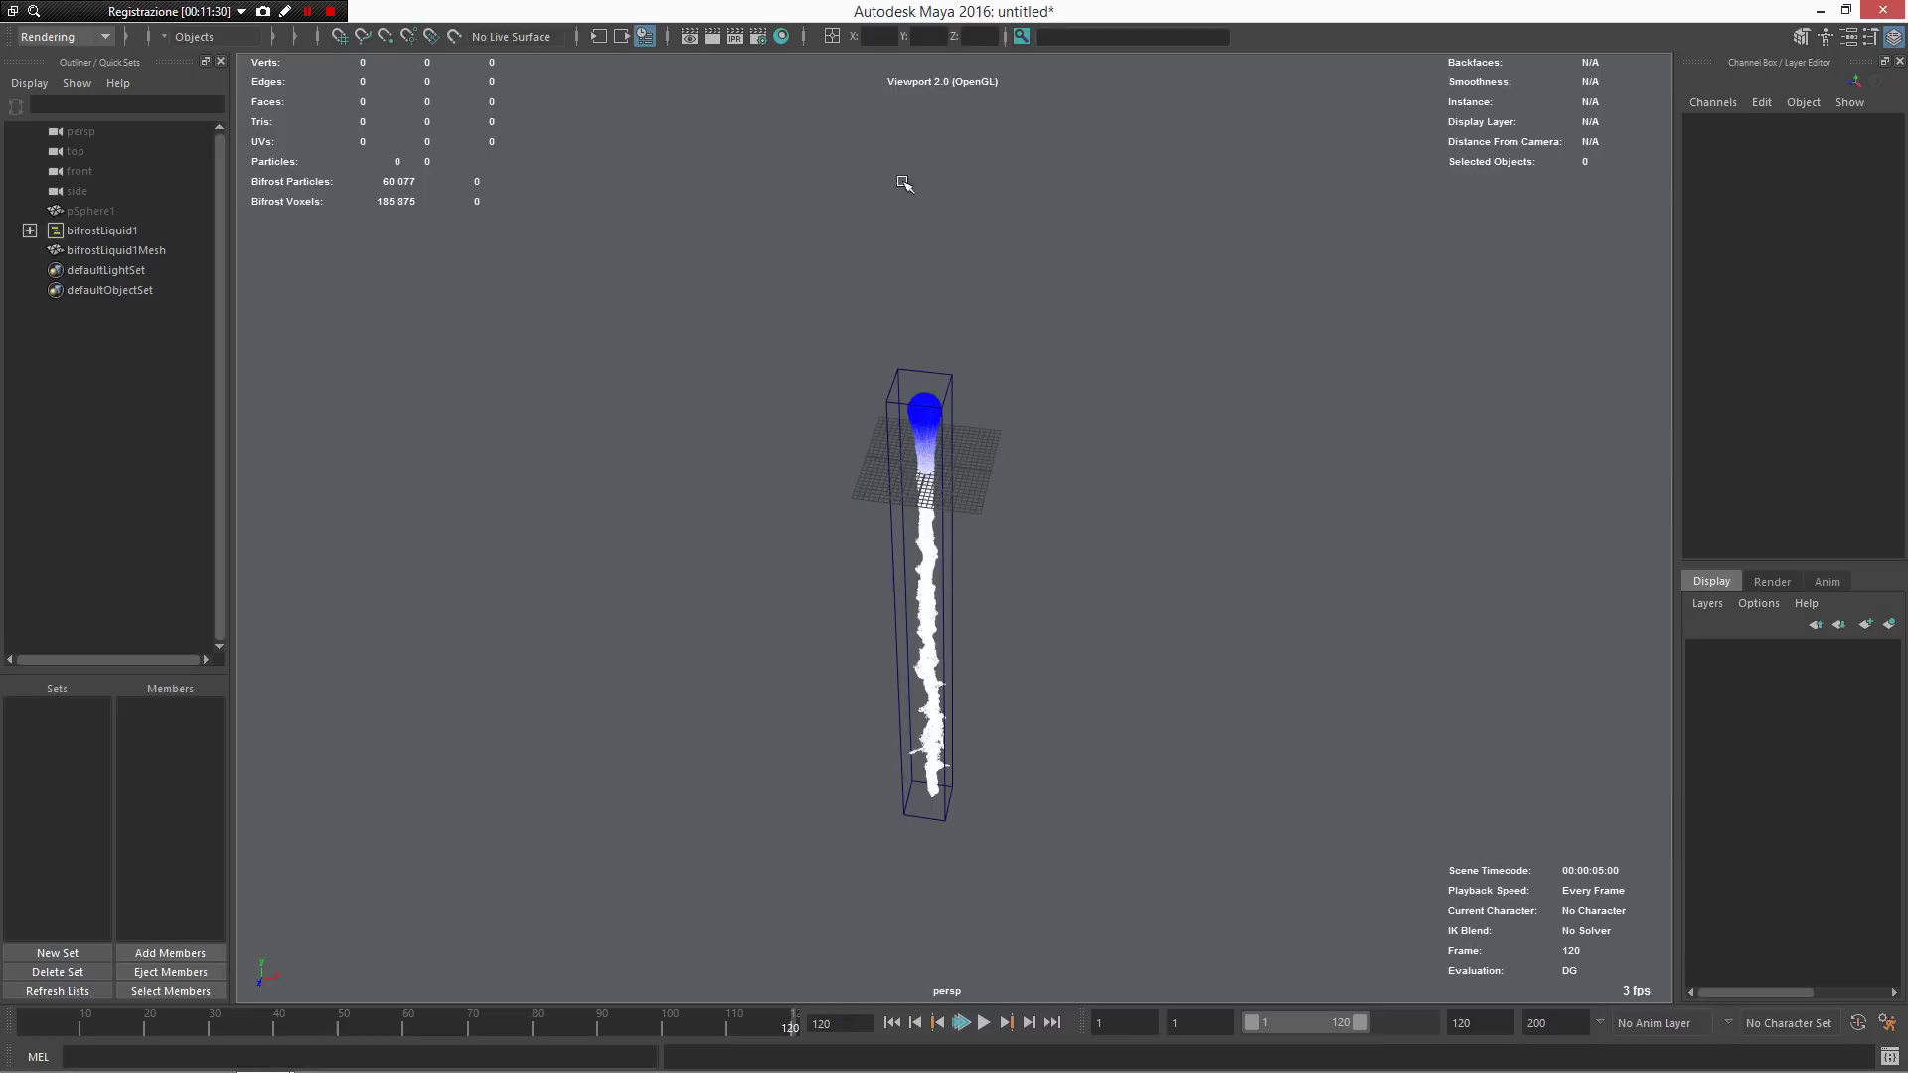
pyautogui.keyDown('alt'); pyautogui.moveTo(843, 616); pyautogui.dragTo(705, 369); pyautogui.keyUp('alt')
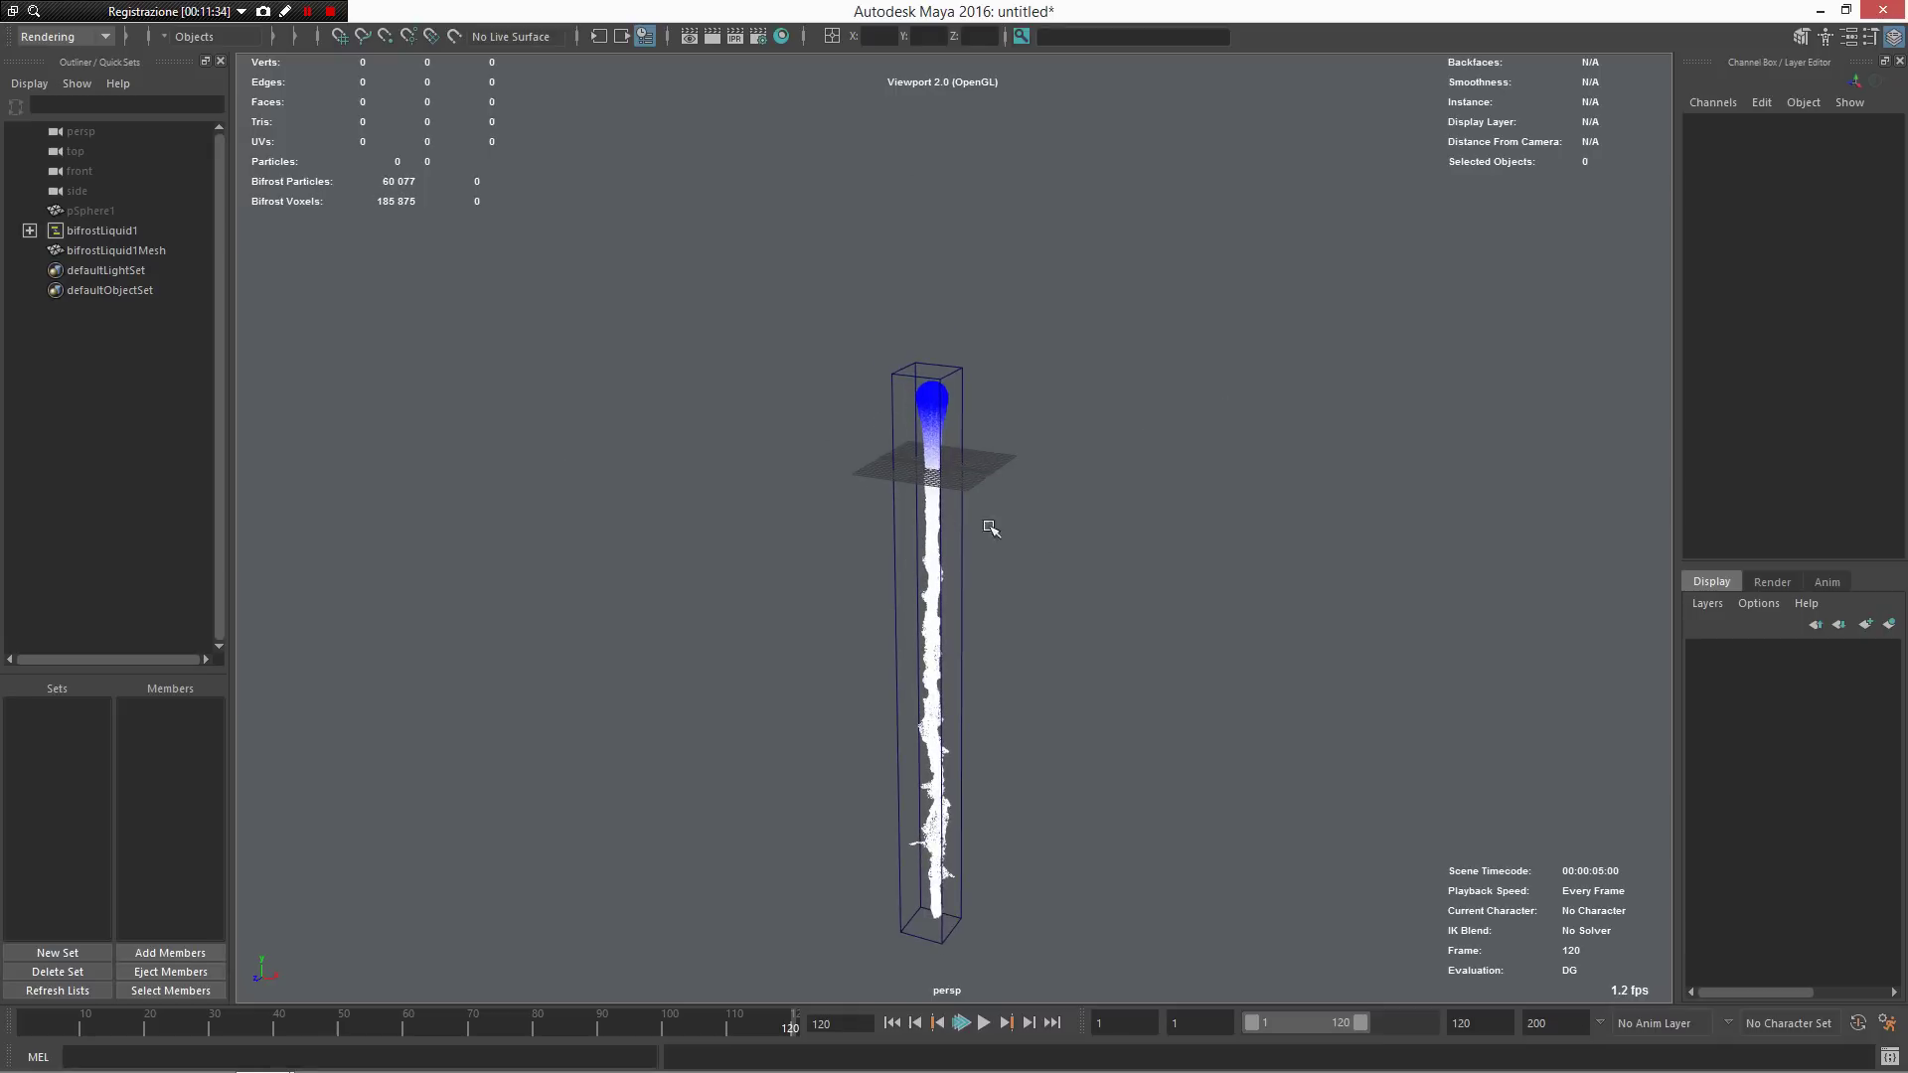
# Step: Return to frame 1, select the Bifrost liquid and examine the commands offered for it, including the Gravity options
pyautogui.click(895, 1022)
pyautogui.keyDown('alt'); pyautogui.moveTo(826, 613); pyautogui.dragTo(1064, 684, button='right'); pyautogui.keyUp('alt')
pyautogui.keyDown('alt'); pyautogui.moveTo(926, 683); pyautogui.dragTo(855, 944, button='middle'); pyautogui.keyUp('alt')
pyautogui.keyDown('alt'); pyautogui.moveTo(755, 468); pyautogui.dragTo(881, 477, button='right'); pyautogui.keyUp('alt')
pyautogui.click(860, 586)
pyautogui.keyDown('alt'); pyautogui.moveTo(915, 603); pyautogui.dragTo(847, 568); pyautogui.keyUp('alt')
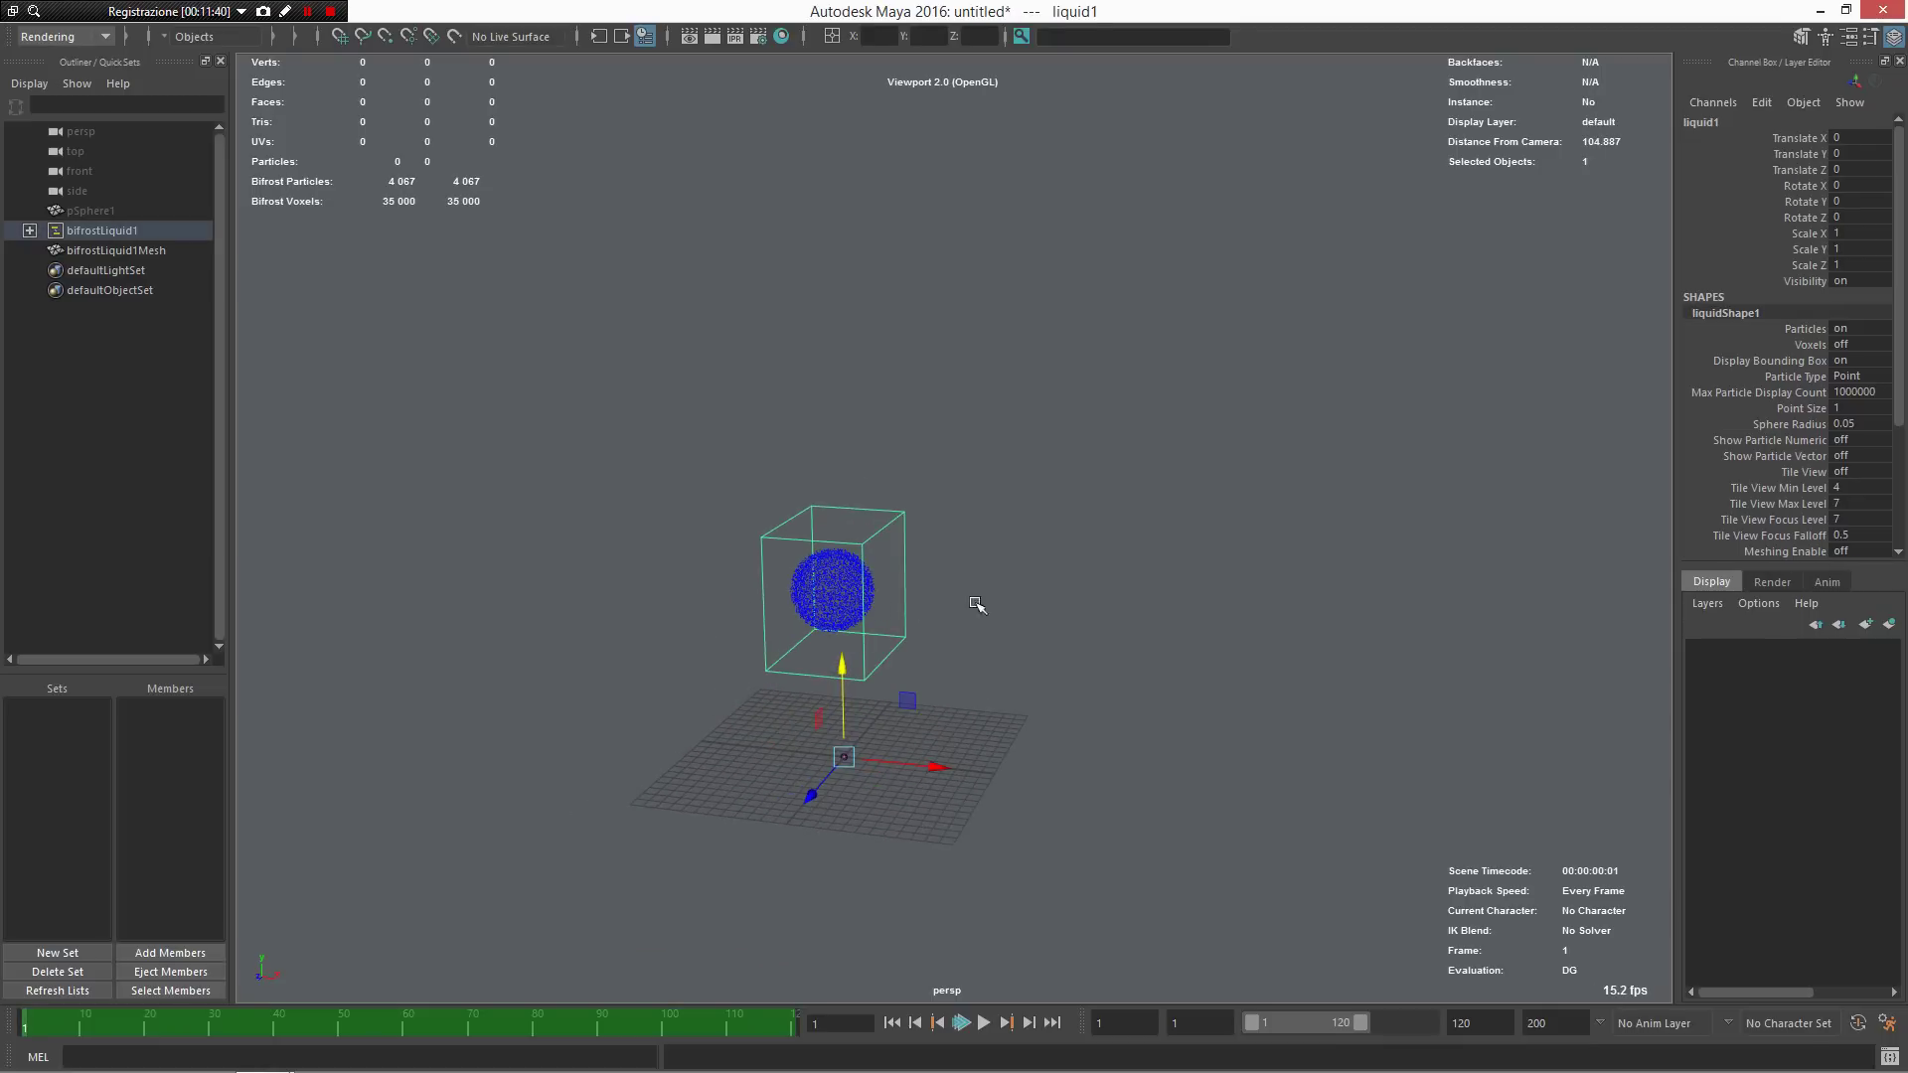
pyautogui.rightClick(813, 582)
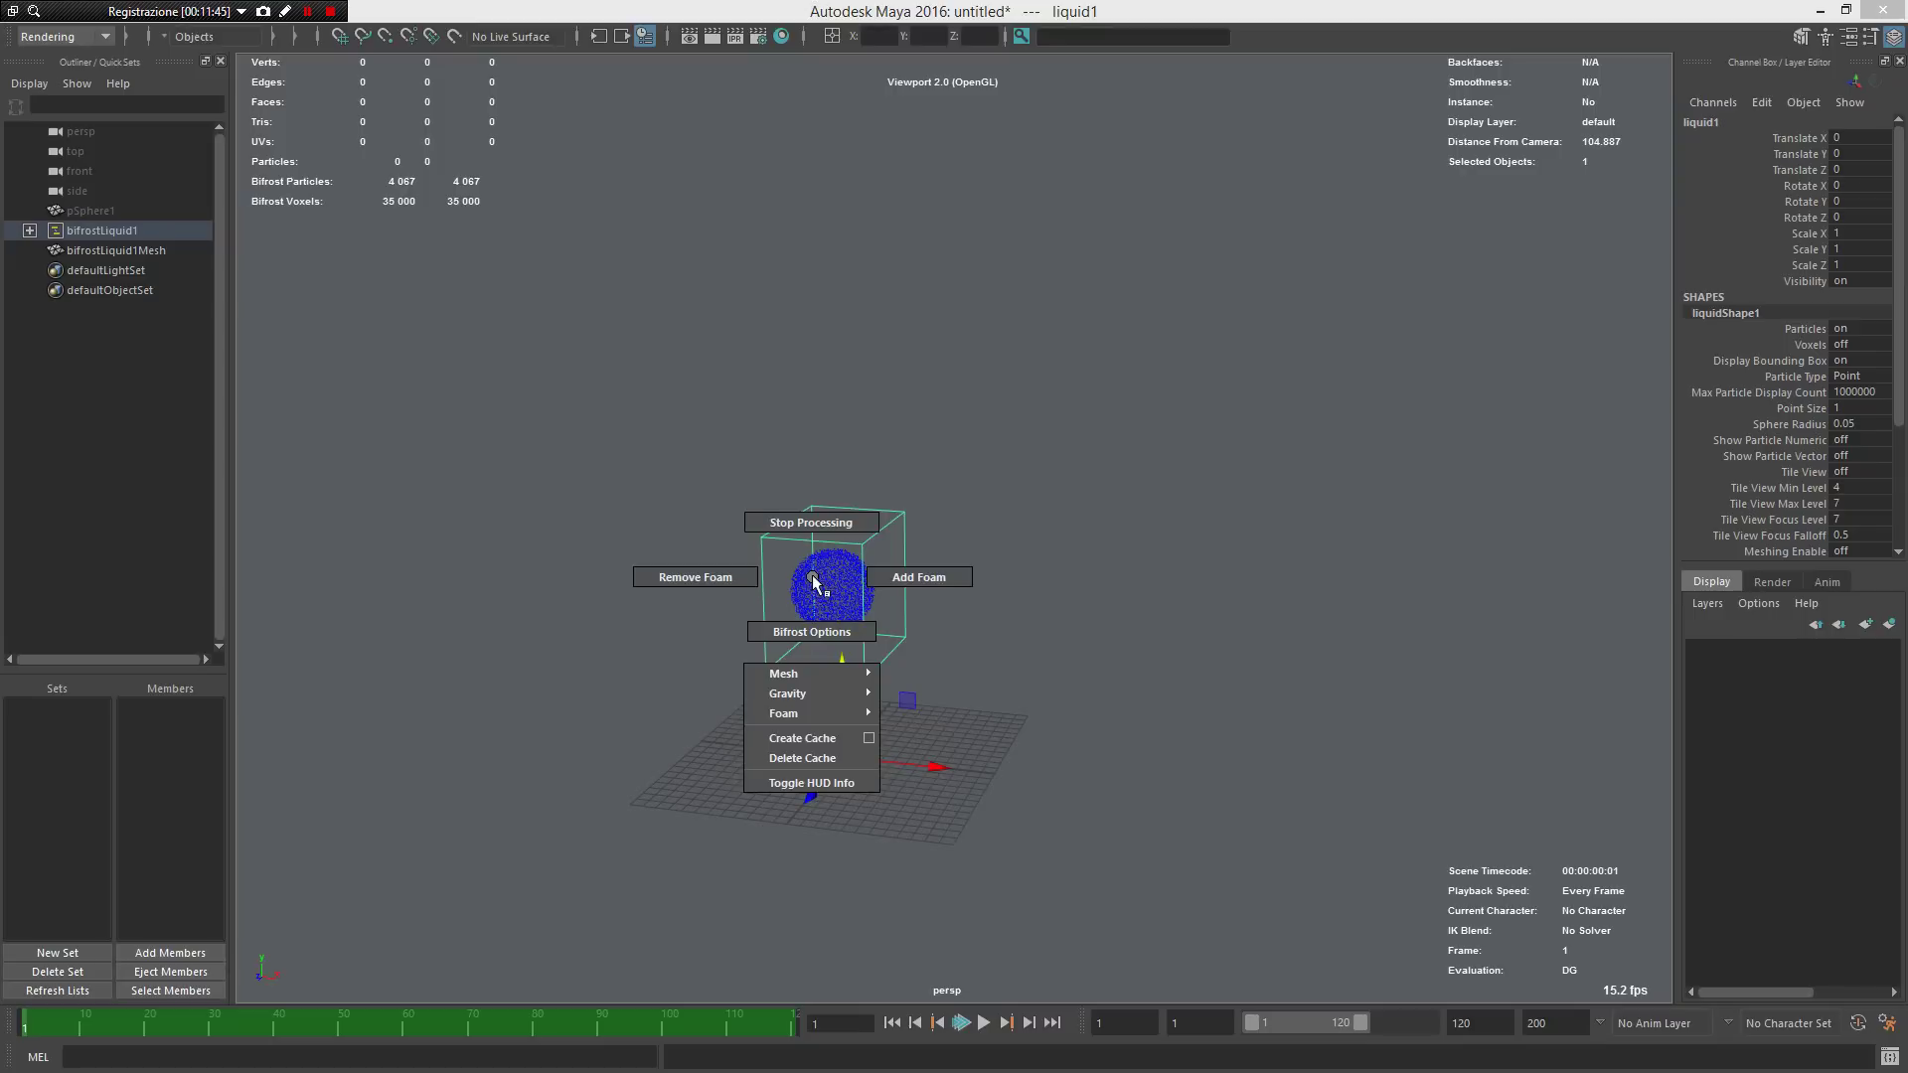
pyautogui.moveTo(837, 701)
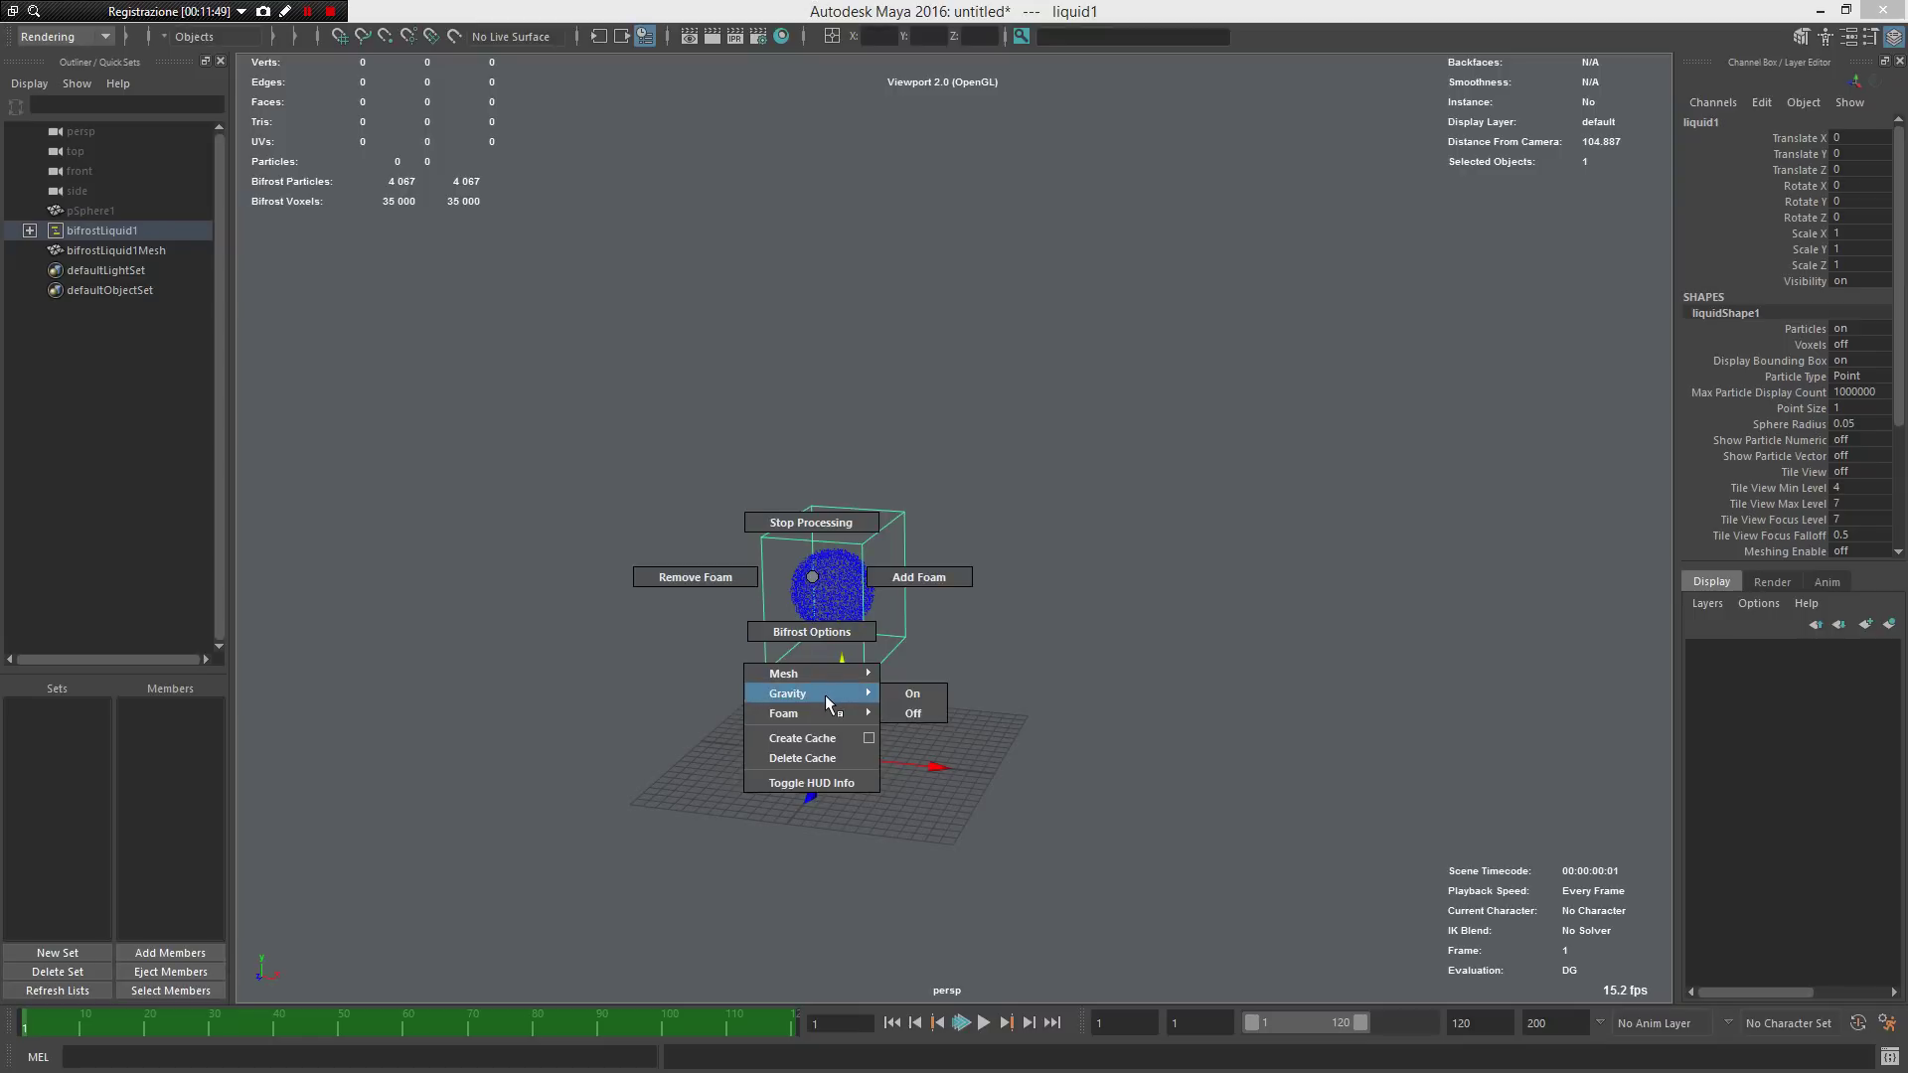
pyautogui.click(684, 693)
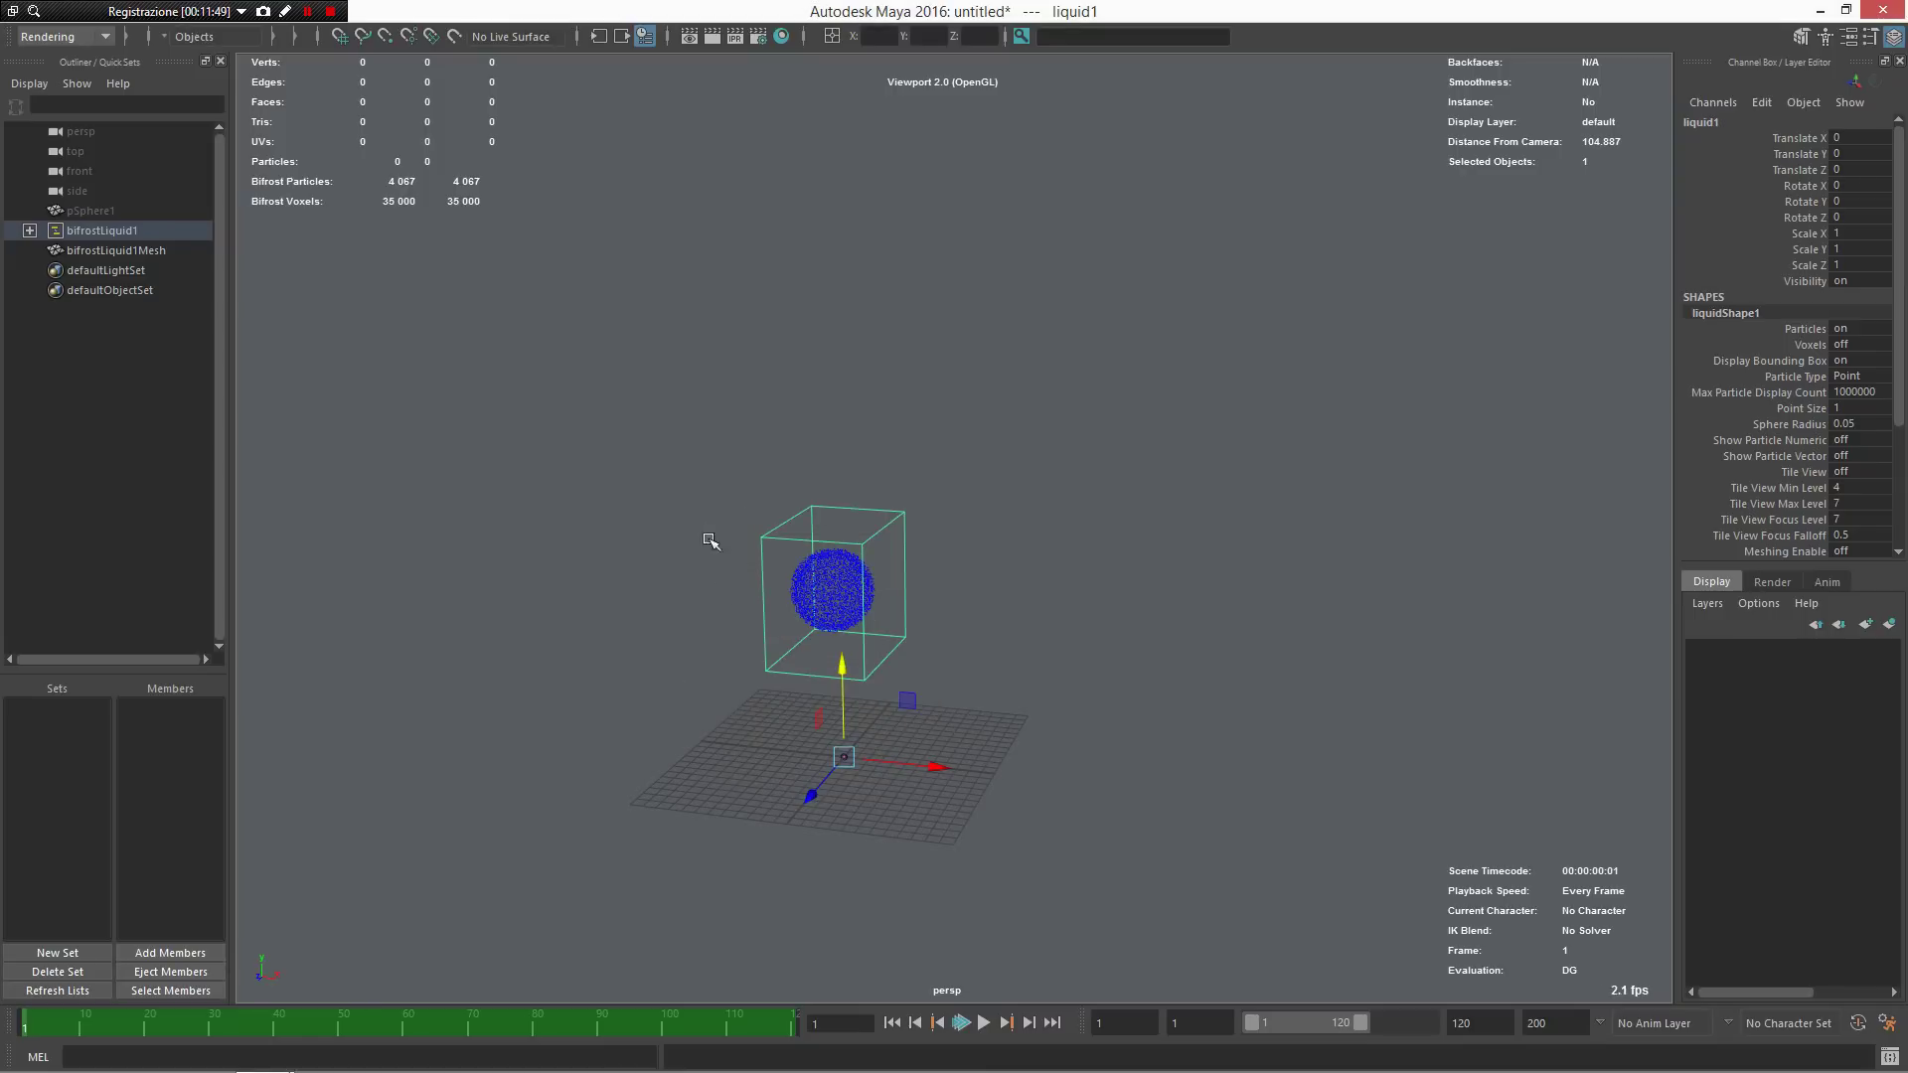
# Step: Make the hidden emitter sphere visible again and keep it selected
pyautogui.keyDown('alt'); pyautogui.moveTo(718, 559); pyautogui.dragTo(685, 542); pyautogui.keyUp('alt')
pyautogui.rightClick(184, 211)
pyautogui.click(91, 210)
pyautogui.press('h')
pyautogui.keyDown('alt'); pyautogui.moveTo(849, 632); pyautogui.dragTo(1053, 743, button='right'); pyautogui.keyUp('alt')
pyautogui.keyDown('alt'); pyautogui.moveTo(1004, 740); pyautogui.dragTo(1079, 709, button='middle'); pyautogui.keyUp('alt')
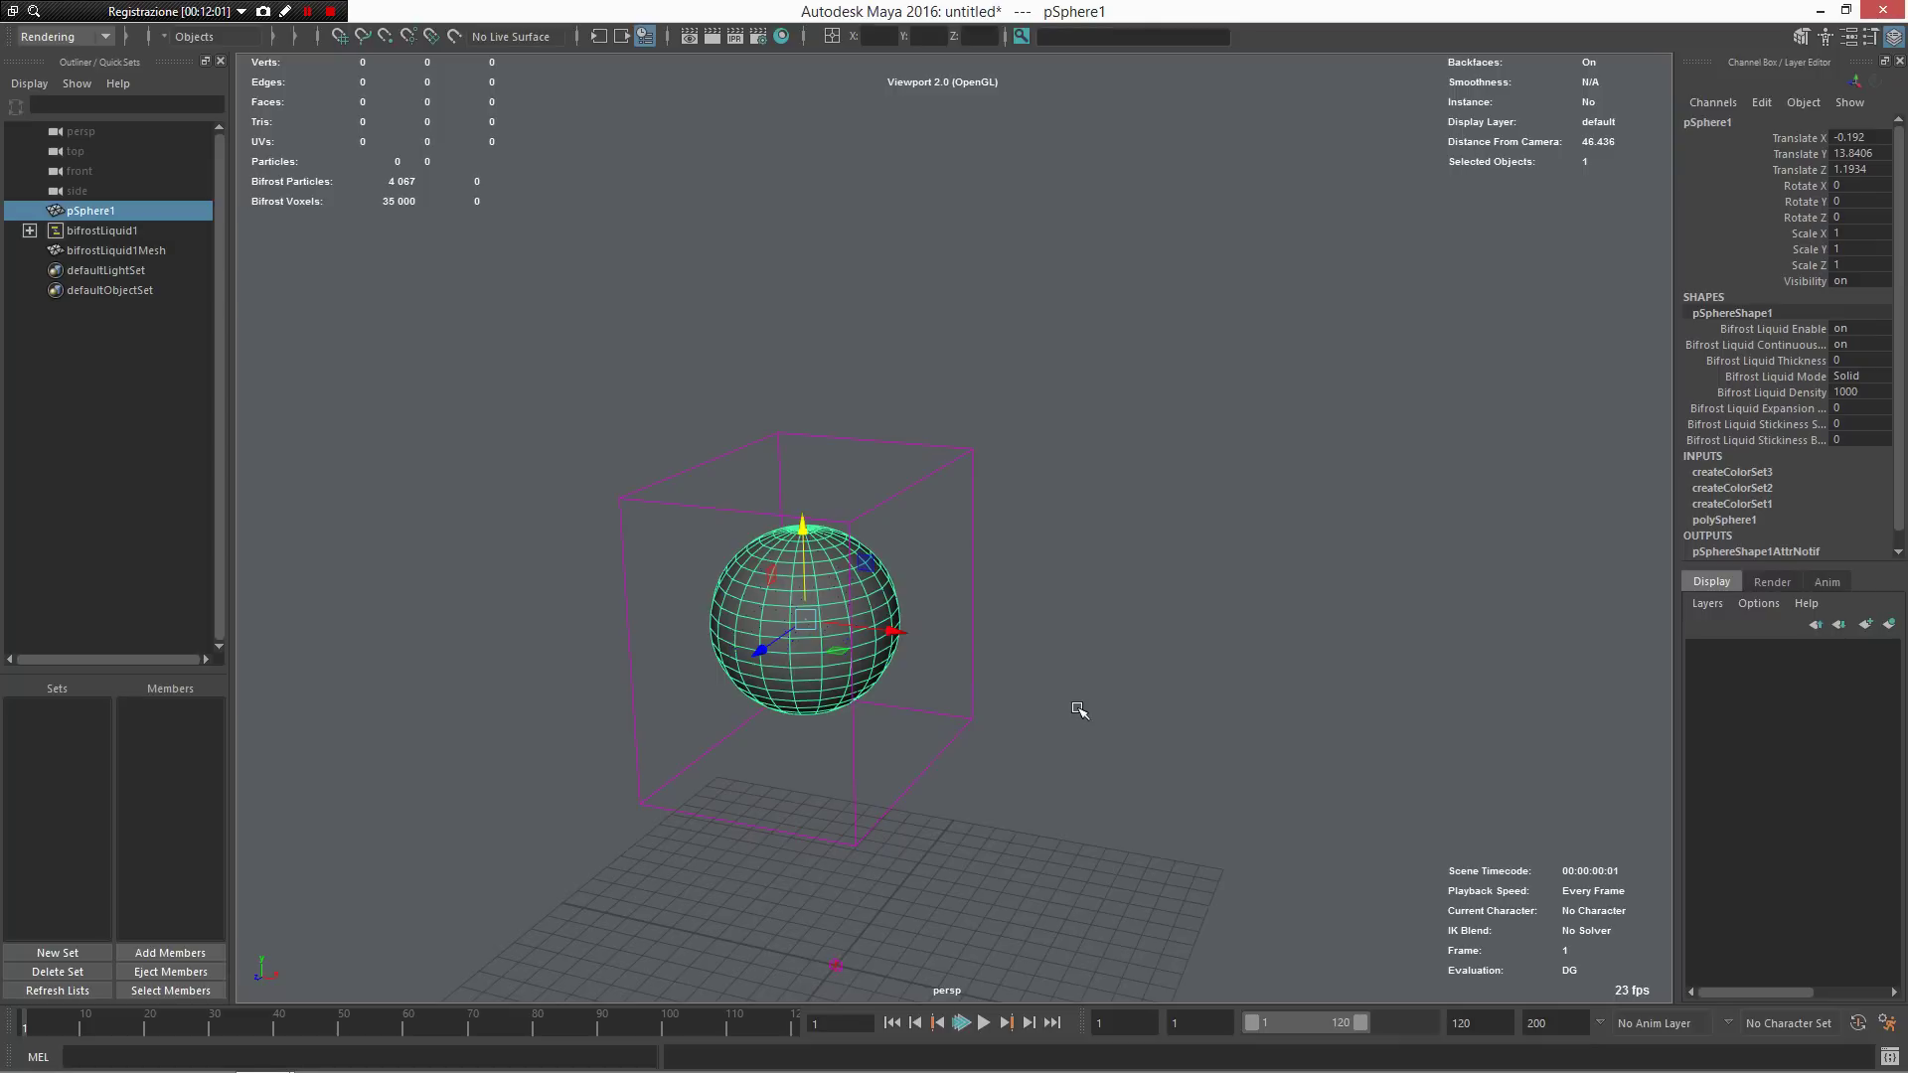
pyautogui.click(779, 775)
pyautogui.click(795, 651)
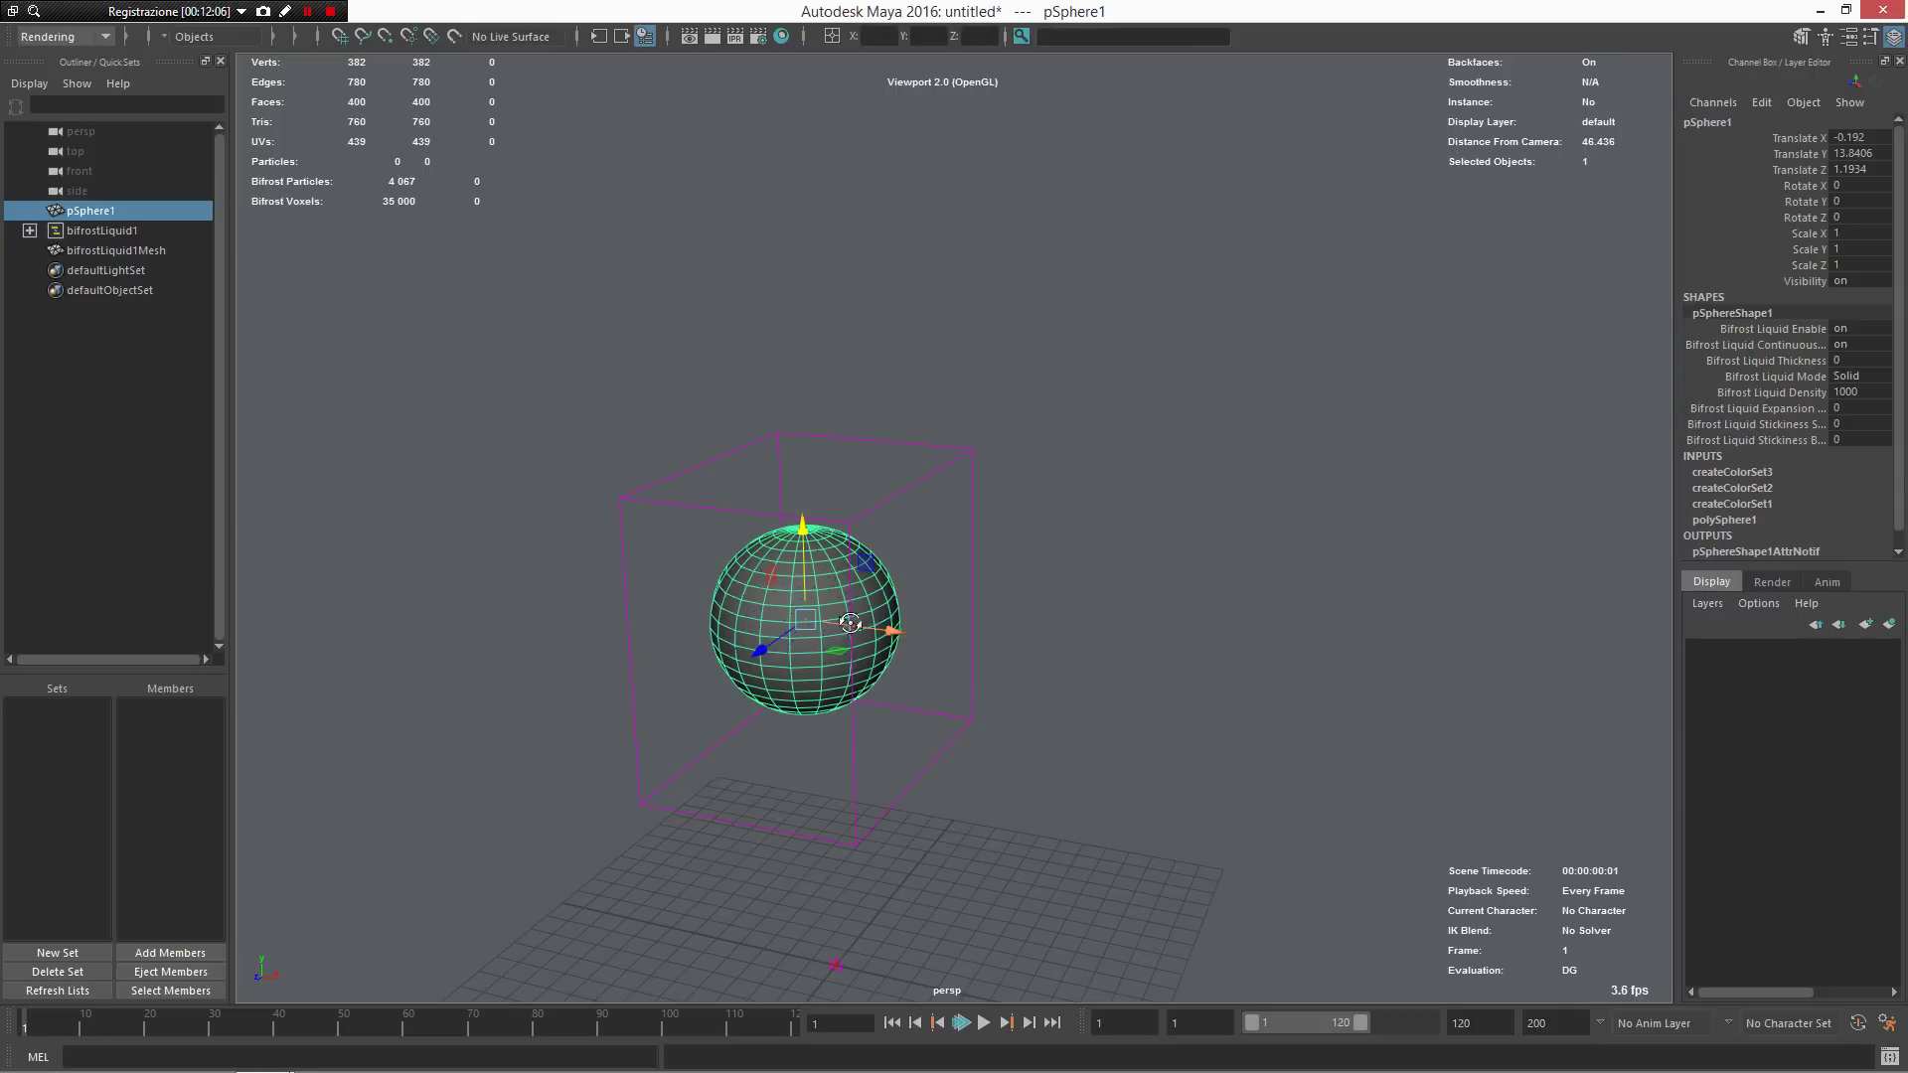
# Step: Switch off Bifrost continuous emission for the selected polygon sphere
pyautogui.keyDown('alt'); pyautogui.moveTo(853, 624); pyautogui.dragTo(745, 626); pyautogui.keyUp('alt')
pyautogui.keyDown('alt'); pyautogui.moveTo(758, 618); pyautogui.dragTo(895, 564, button='middle'); pyautogui.keyUp('alt')
pyautogui.keyDown('alt'); pyautogui.moveTo(704, 513); pyautogui.dragTo(745, 475); pyautogui.keyUp('alt')
pyautogui.keyDown('shift'); pyautogui.rightClick(876, 536); pyautogui.keyUp('shift')
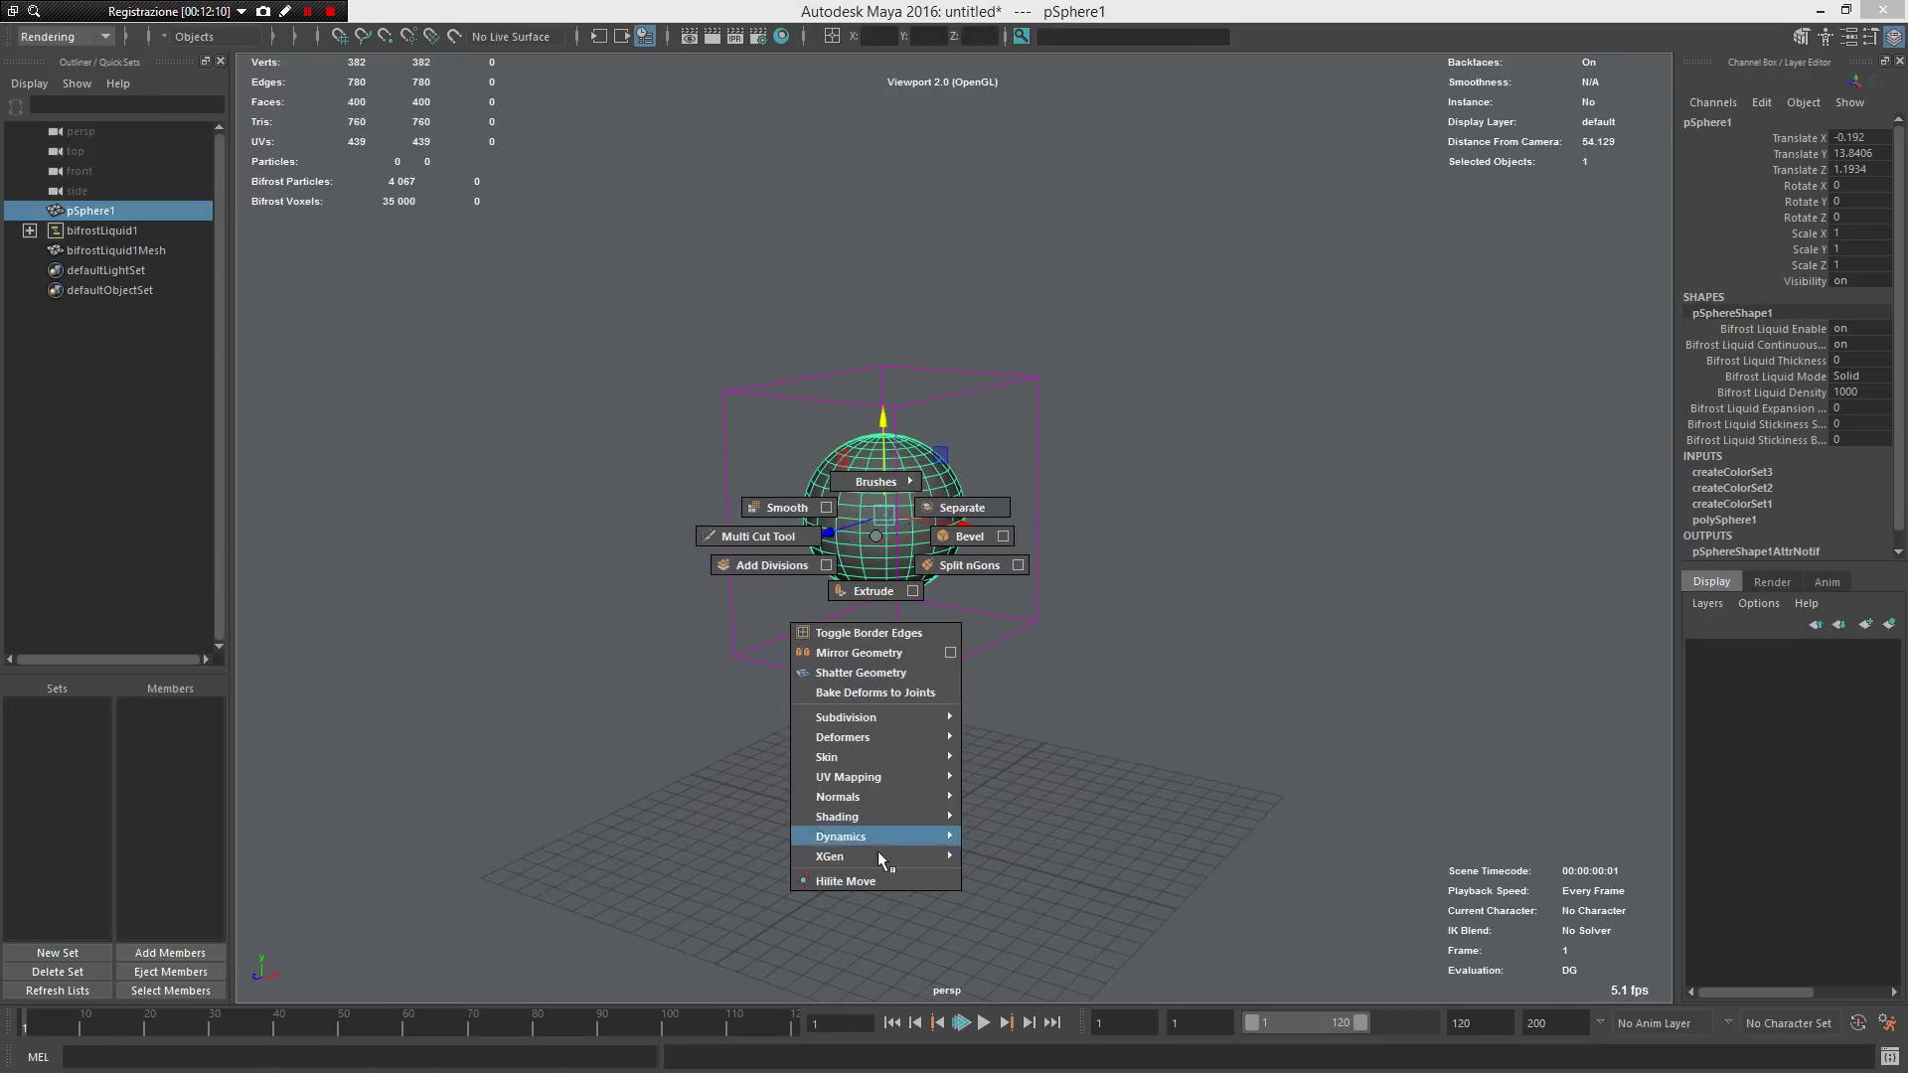
pyautogui.moveTo(865, 835)
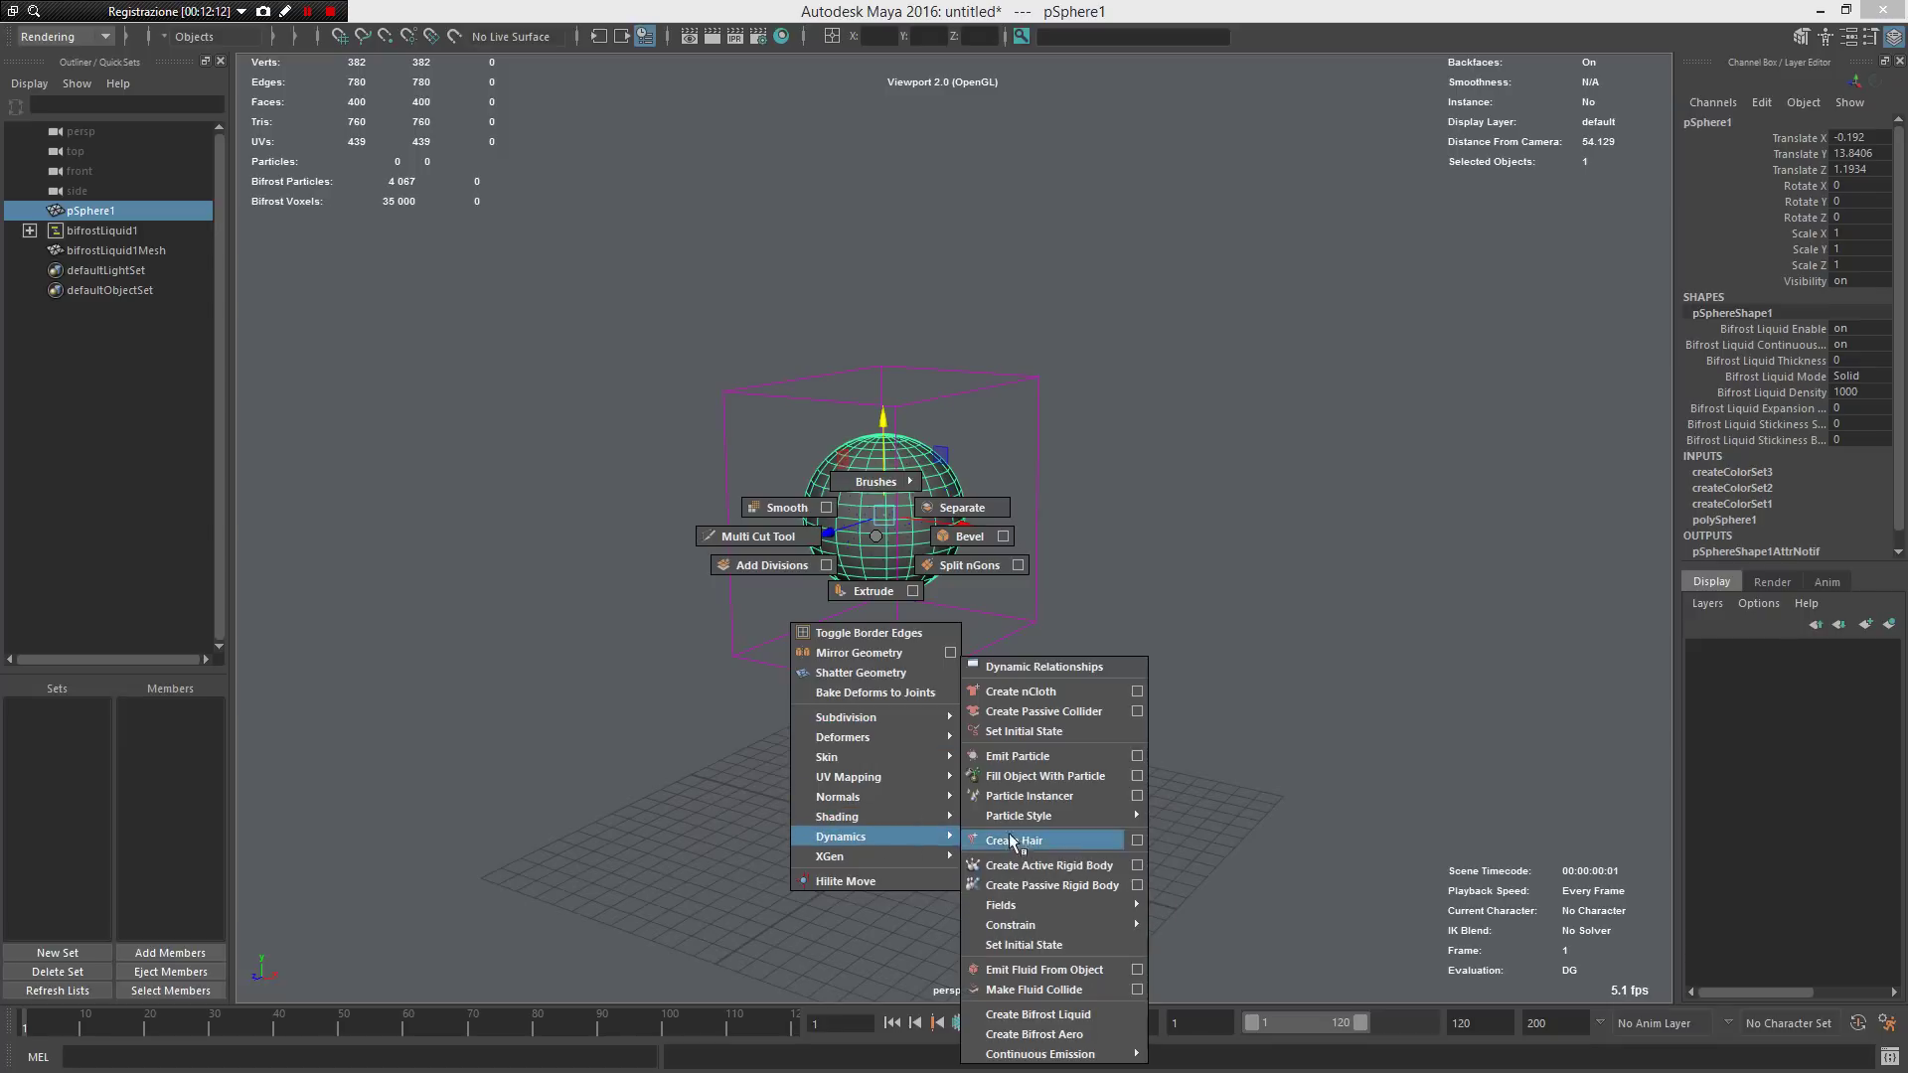
pyautogui.moveTo(1068, 1054)
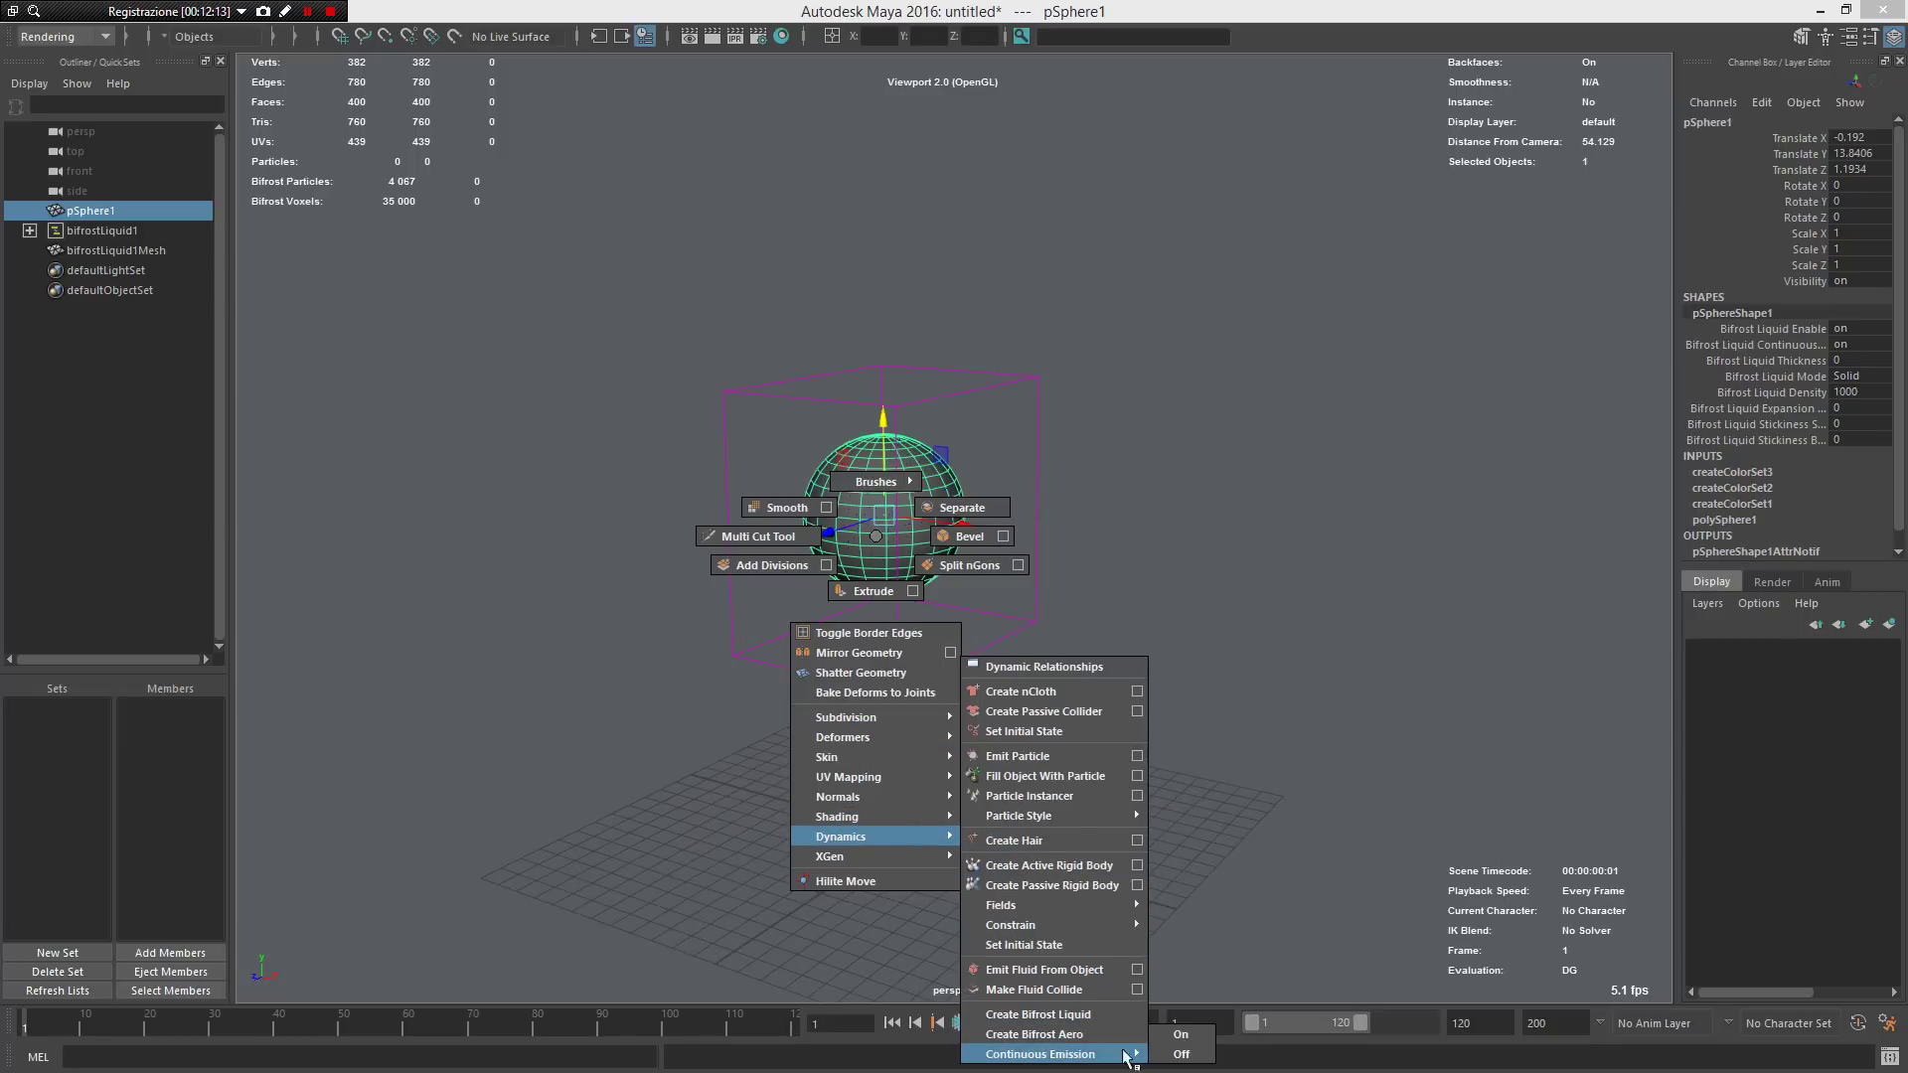
pyautogui.click(1180, 1054)
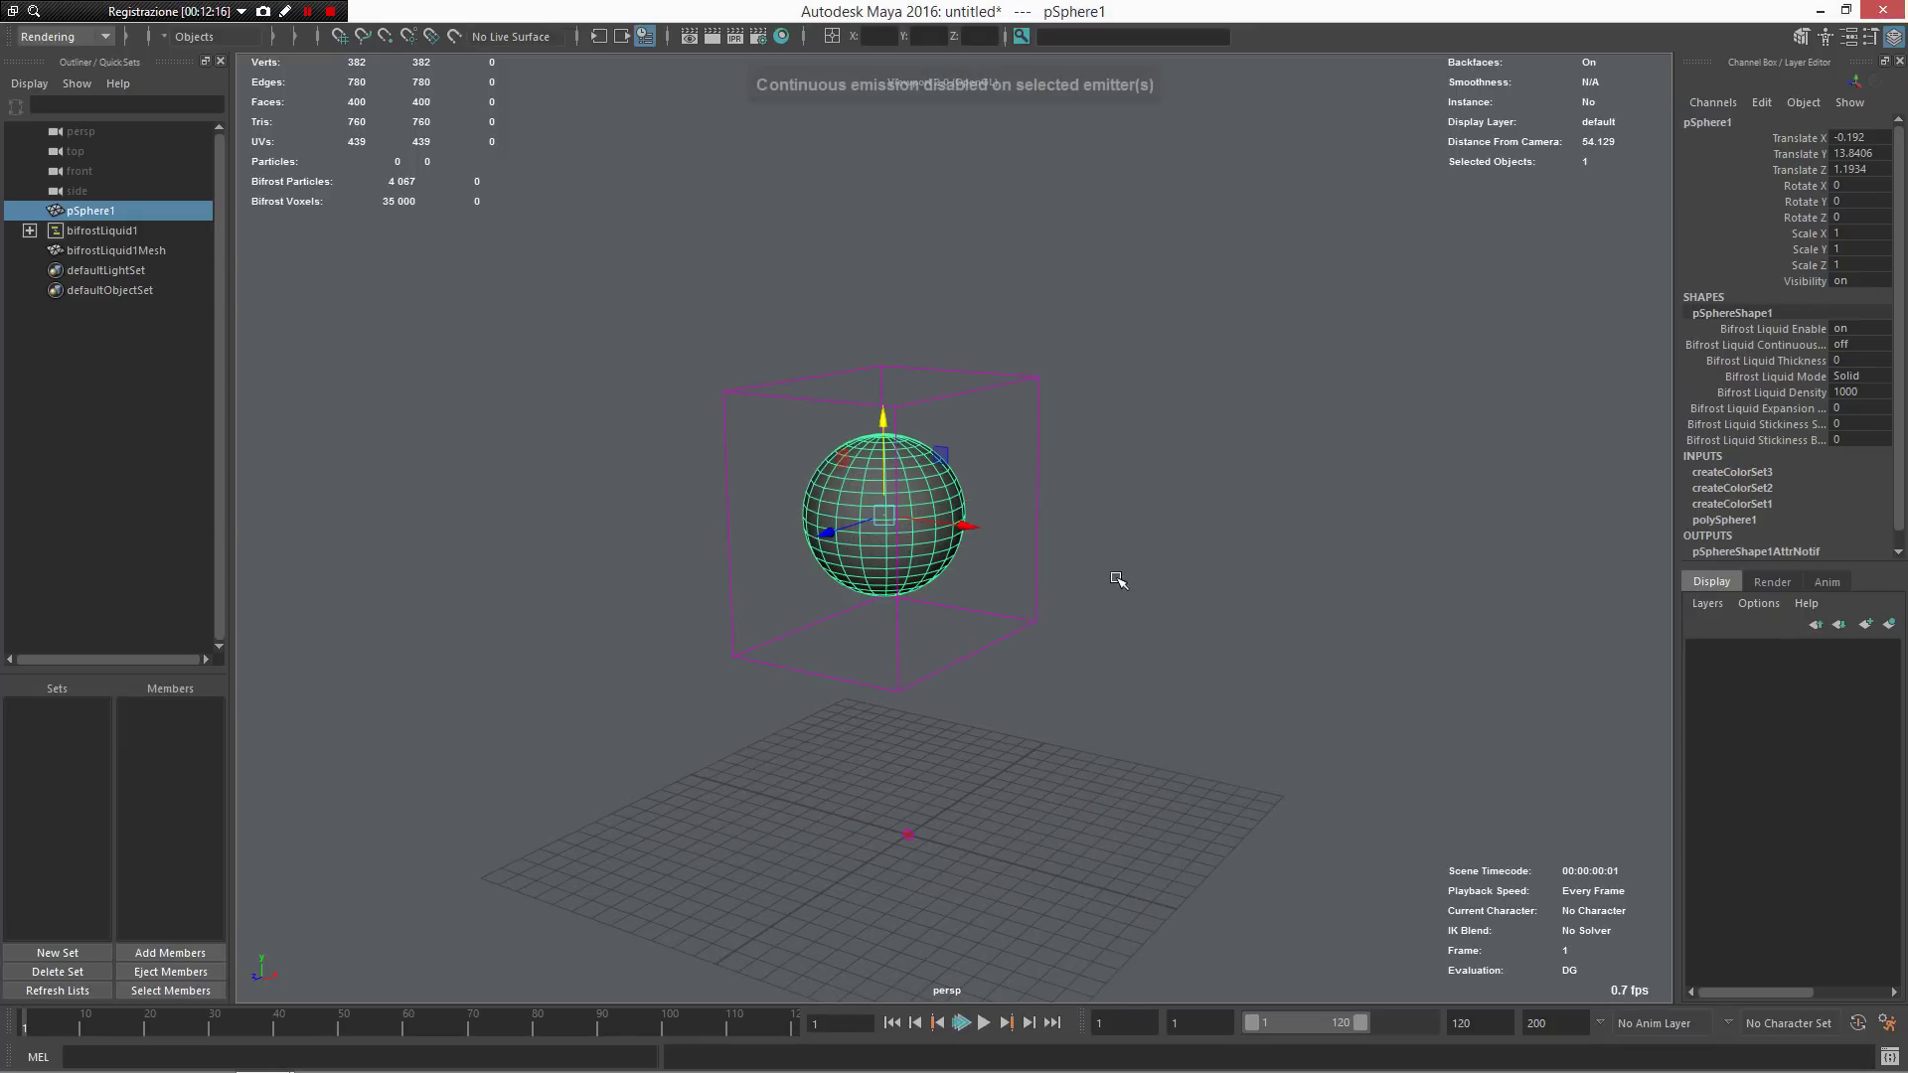
# Step: Hide the emitter sphere again so only the liquid's bounding box remains in view
pyautogui.click(1000, 540)
pyautogui.click(949, 527)
pyautogui.press('h')
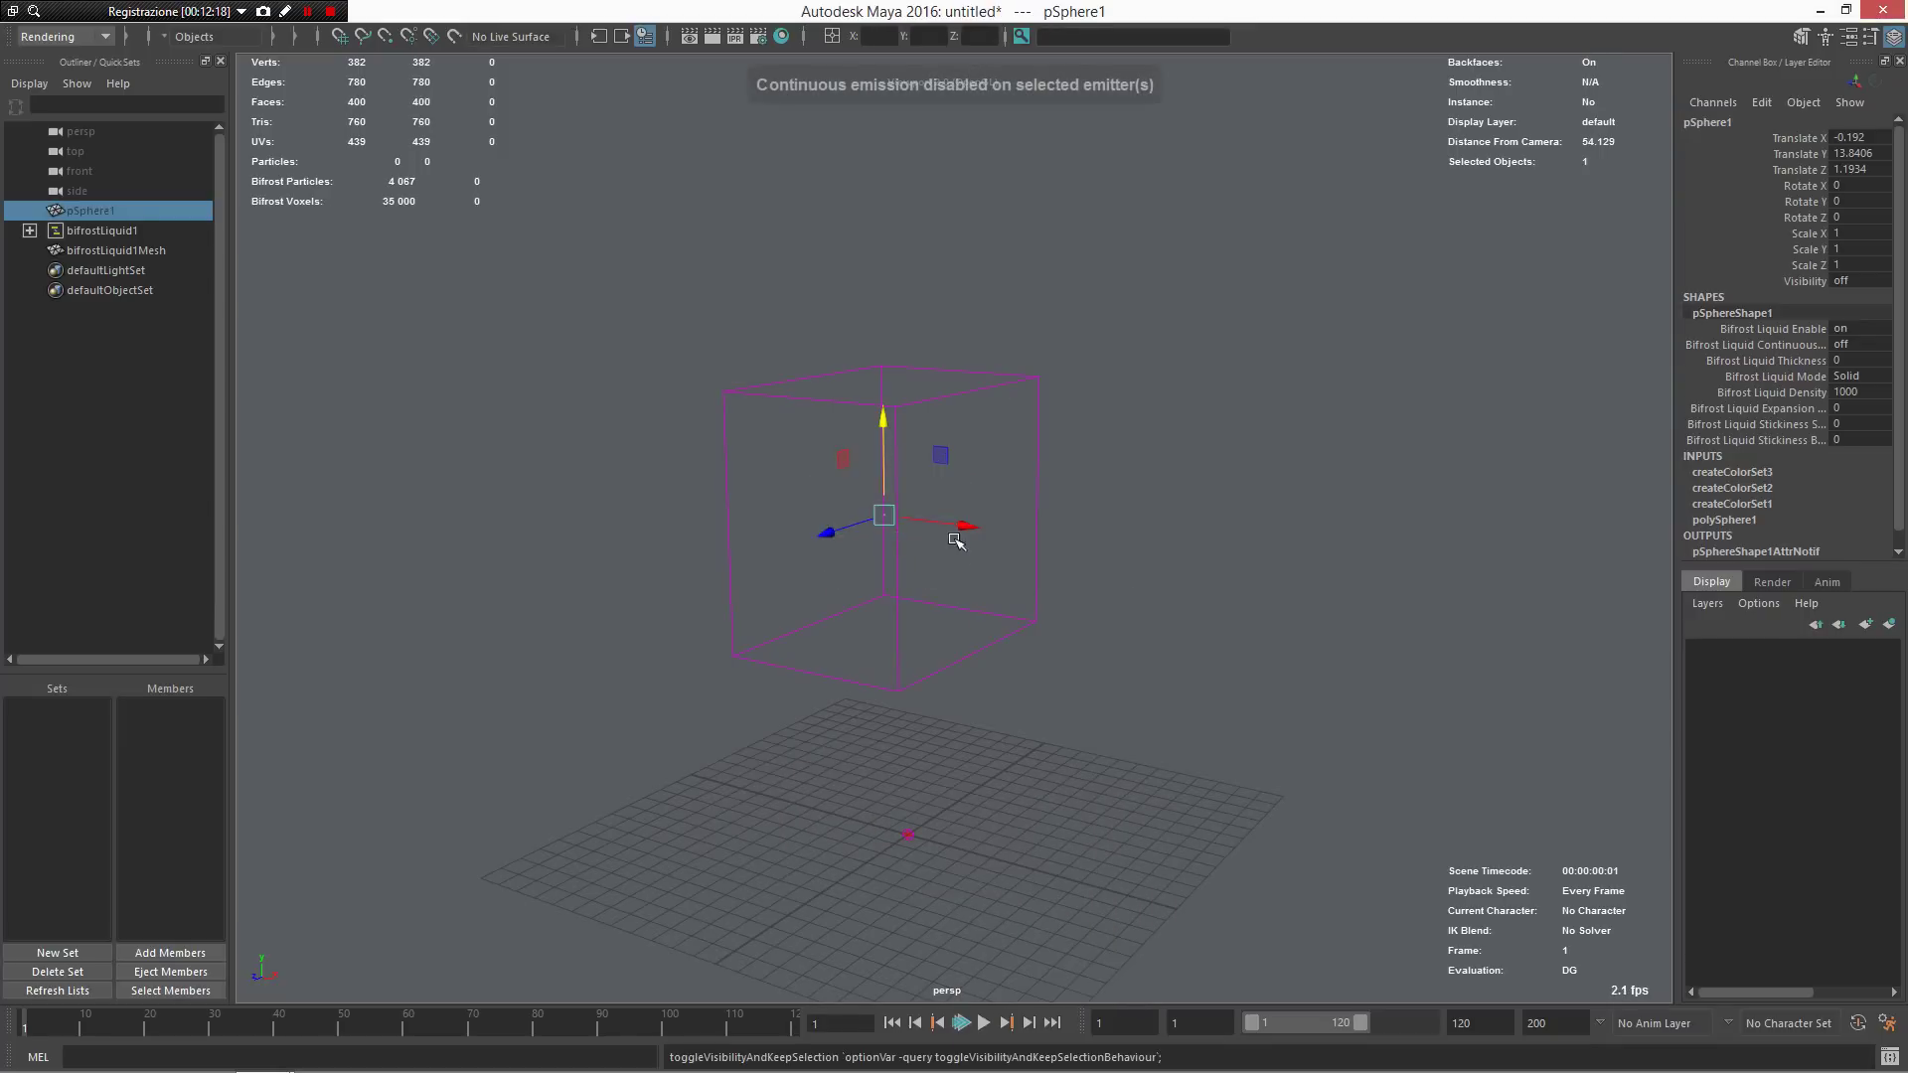
# Step: Play the simulation without continuous emission, select the liquid, stop at frame 24 and examine the falling ball of particles
pyautogui.click(982, 1023)
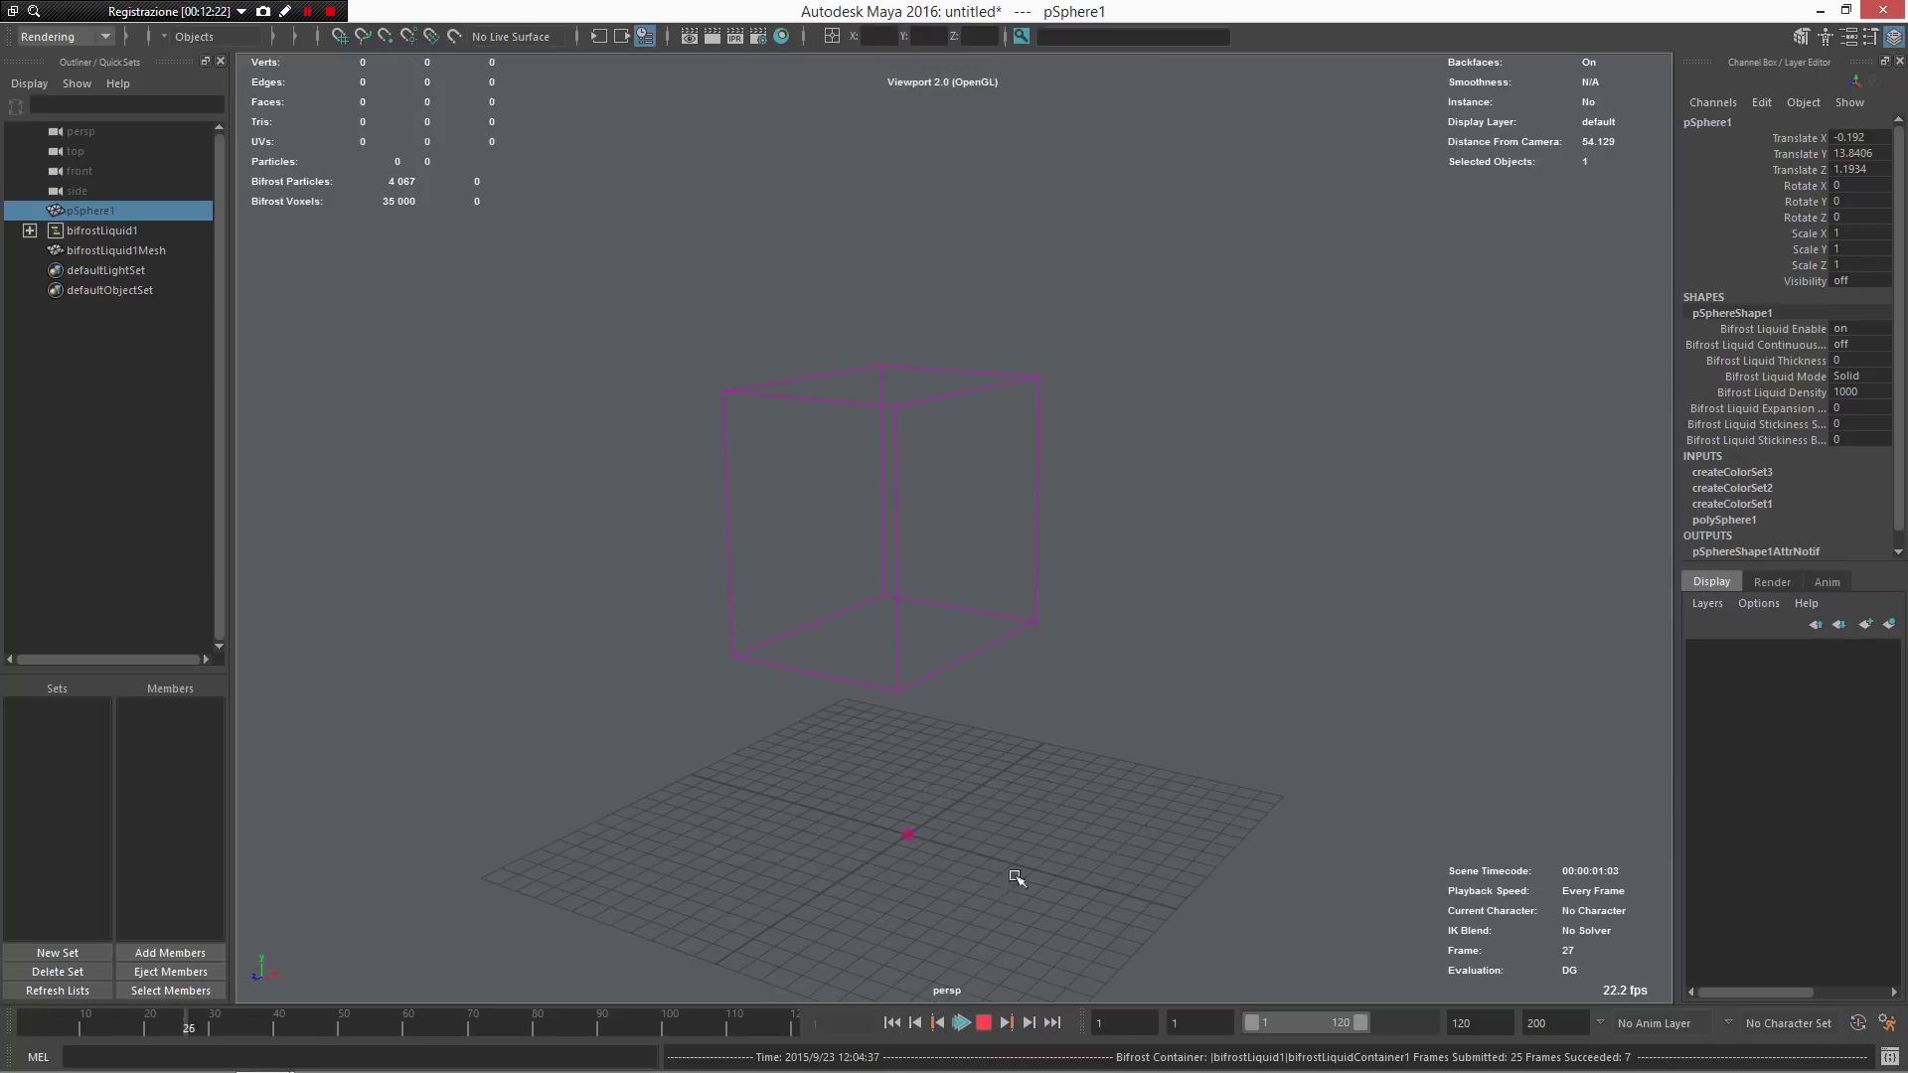
pyautogui.click(887, 618)
pyautogui.moveTo(89, 1033)
pyautogui.mouseDown()
pyautogui.moveTo(135, 1028)
pyautogui.moveTo(55, 1038)
pyautogui.moveTo(160, 1041)
pyautogui.moveTo(59, 1027)
pyautogui.mouseUp()
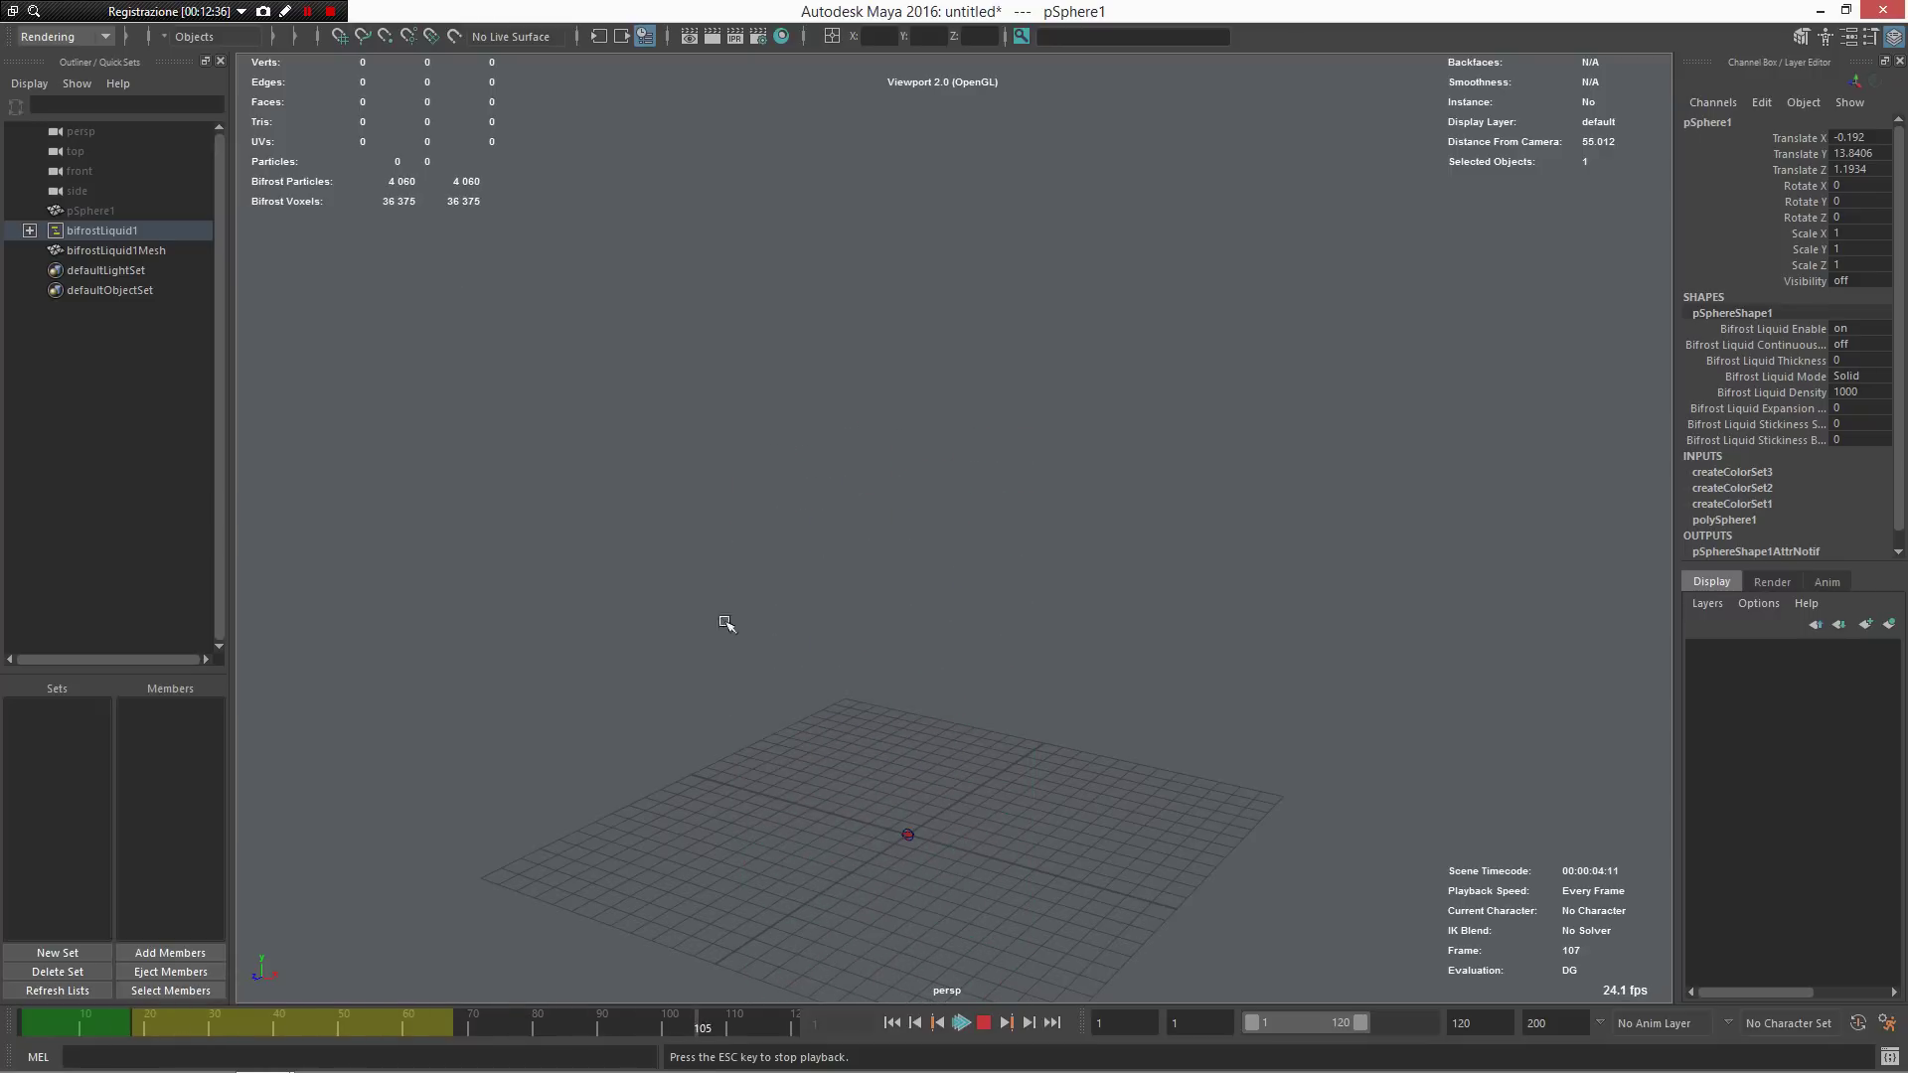
pyautogui.keyDown('alt'); pyautogui.moveTo(940, 736); pyautogui.dragTo(993, 780); pyautogui.keyUp('alt')
pyautogui.keyDown('alt'); pyautogui.moveTo(994, 780); pyautogui.dragTo(887, 715, button='right'); pyautogui.keyUp('alt')
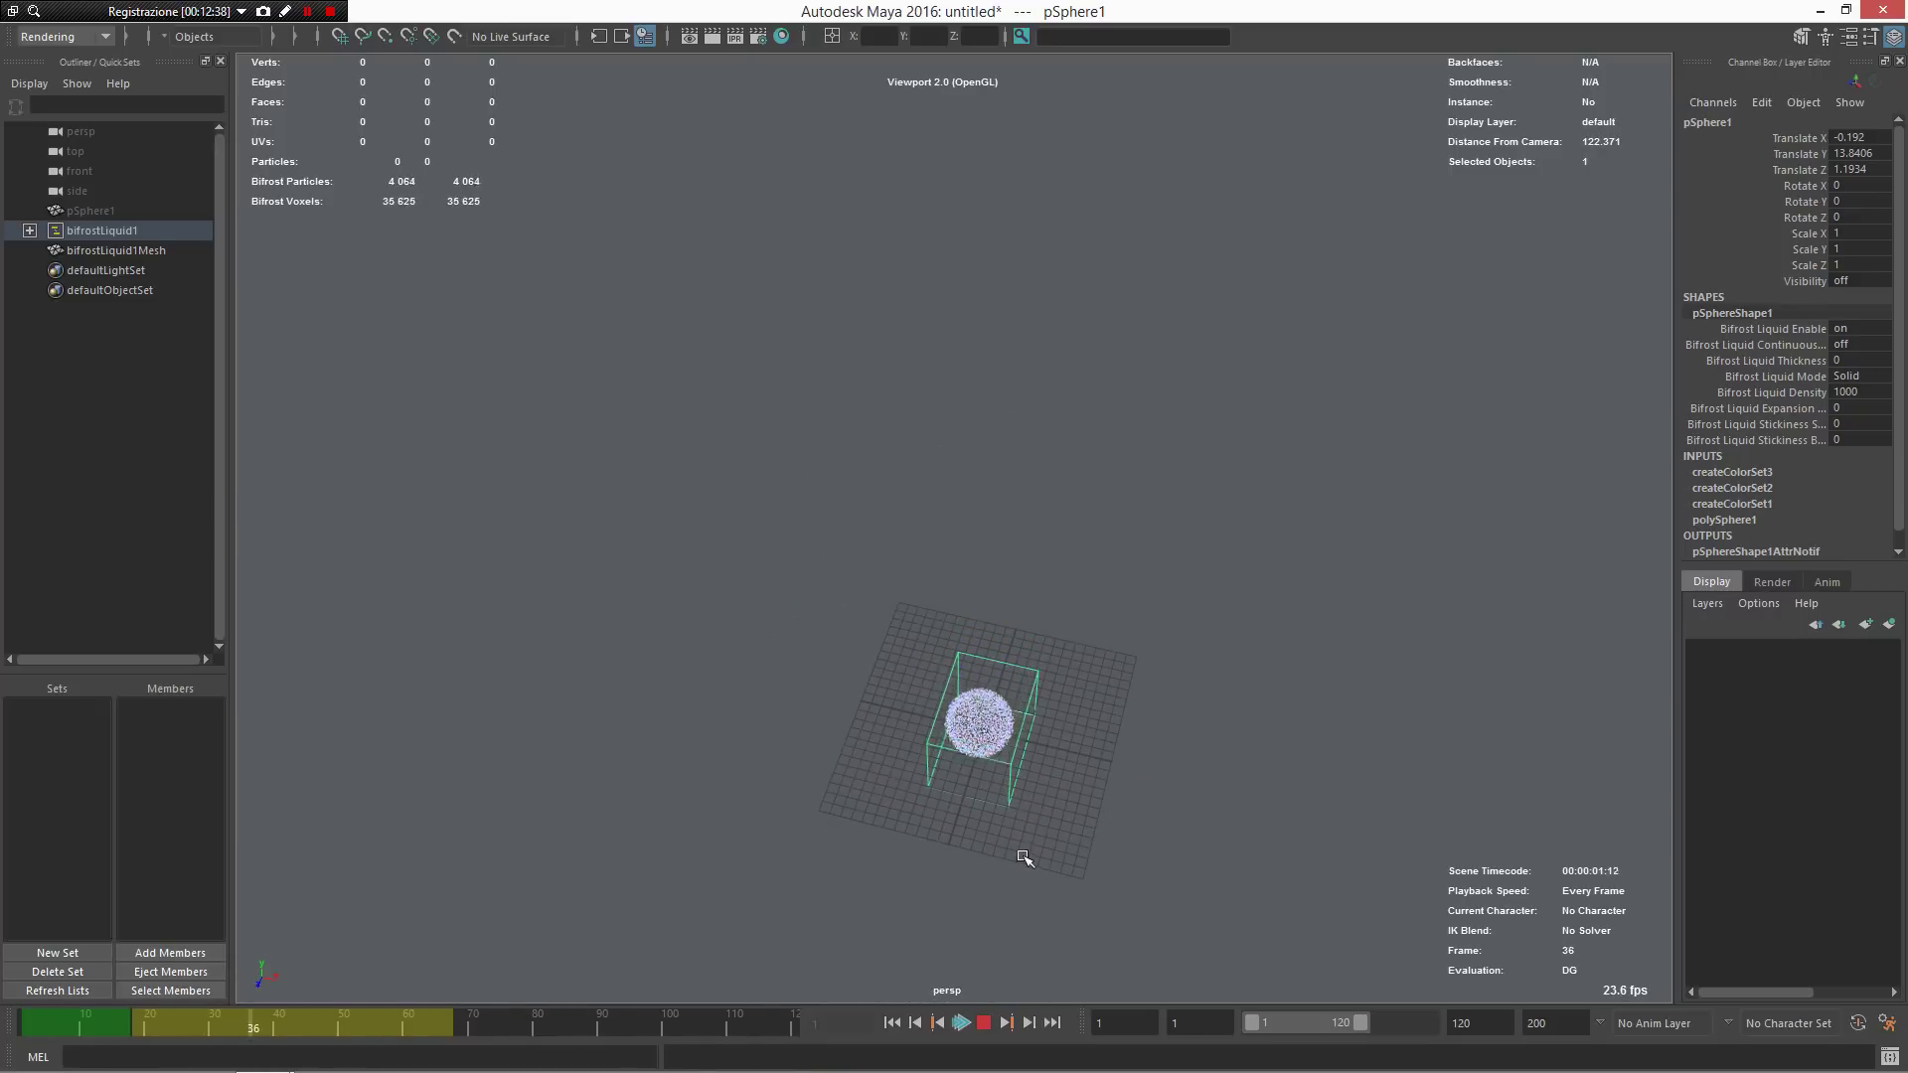
pyautogui.keyDown('alt'); pyautogui.moveTo(987, 719); pyautogui.dragTo(942, 385); pyautogui.keyUp('alt')
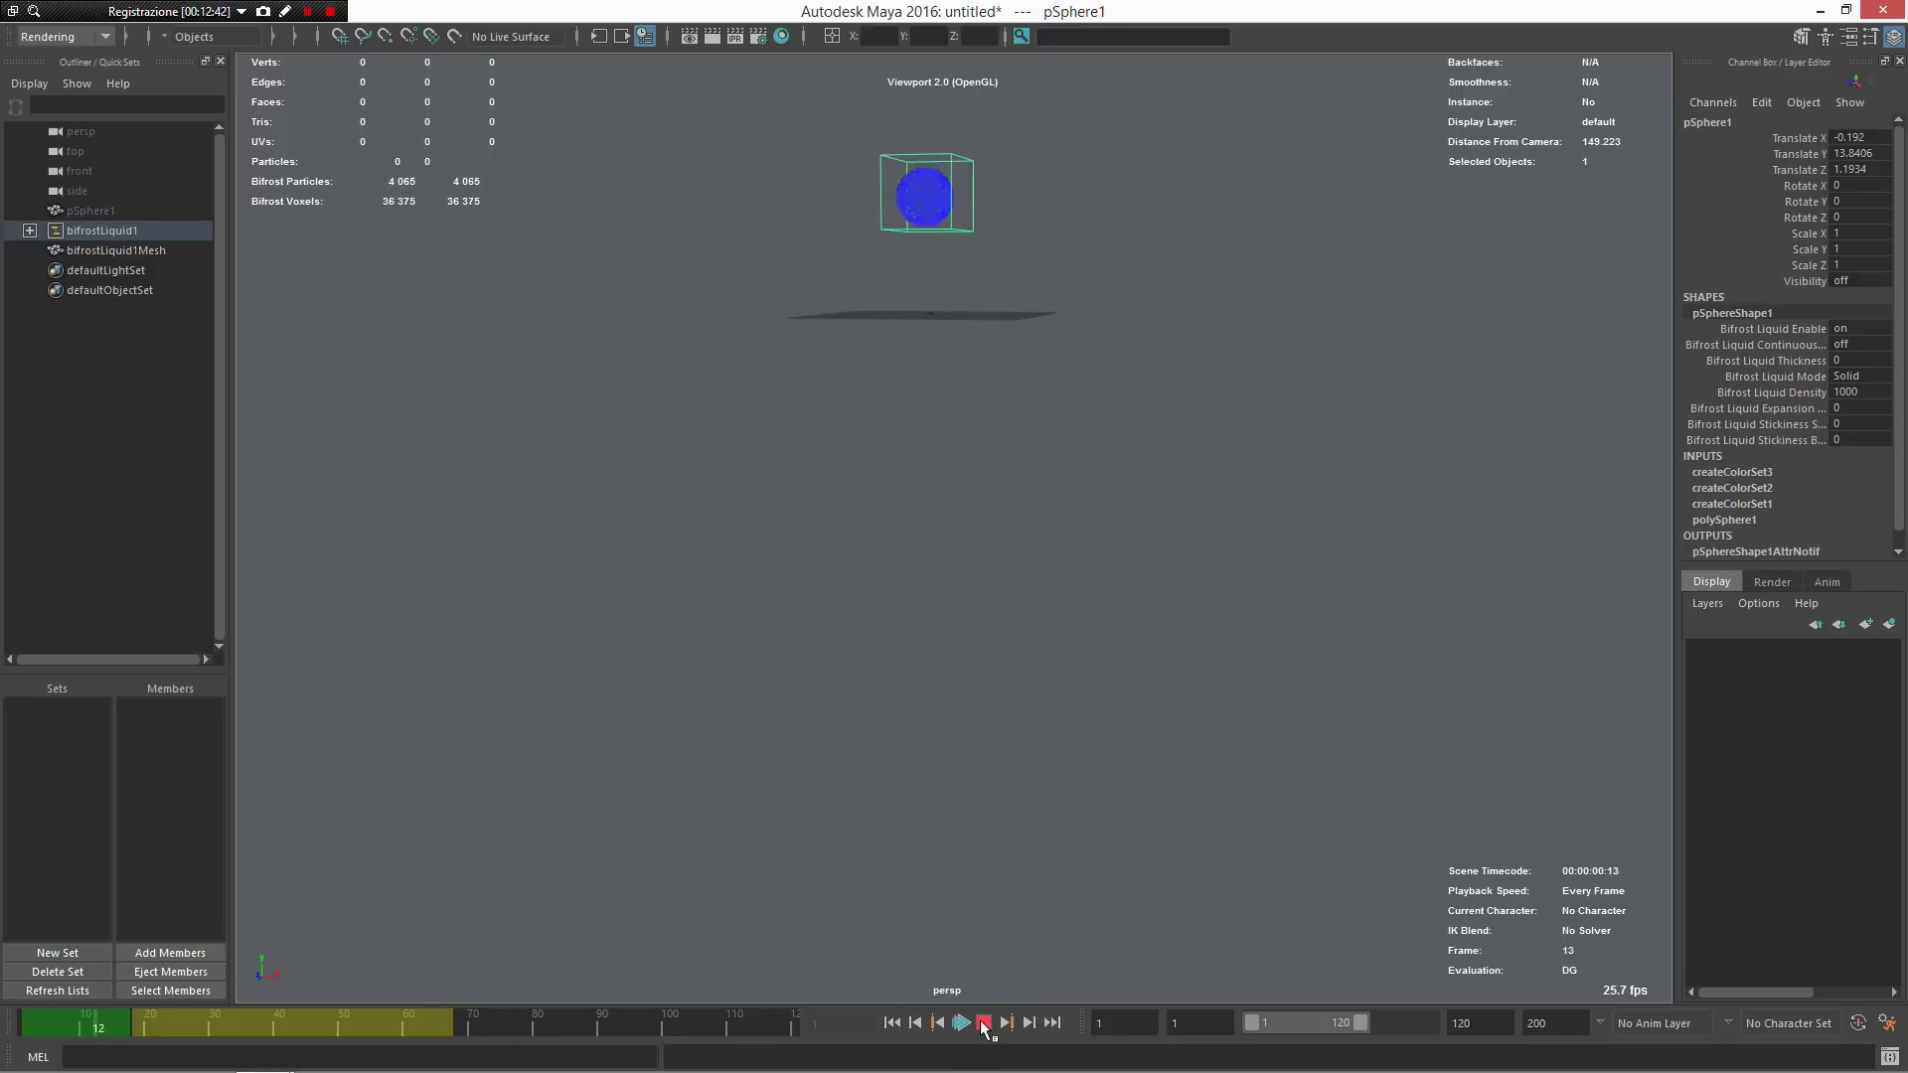
pyautogui.click(983, 1024)
pyautogui.keyDown('alt'); pyautogui.moveTo(1007, 613); pyautogui.dragTo(963, 813); pyautogui.keyUp('alt')
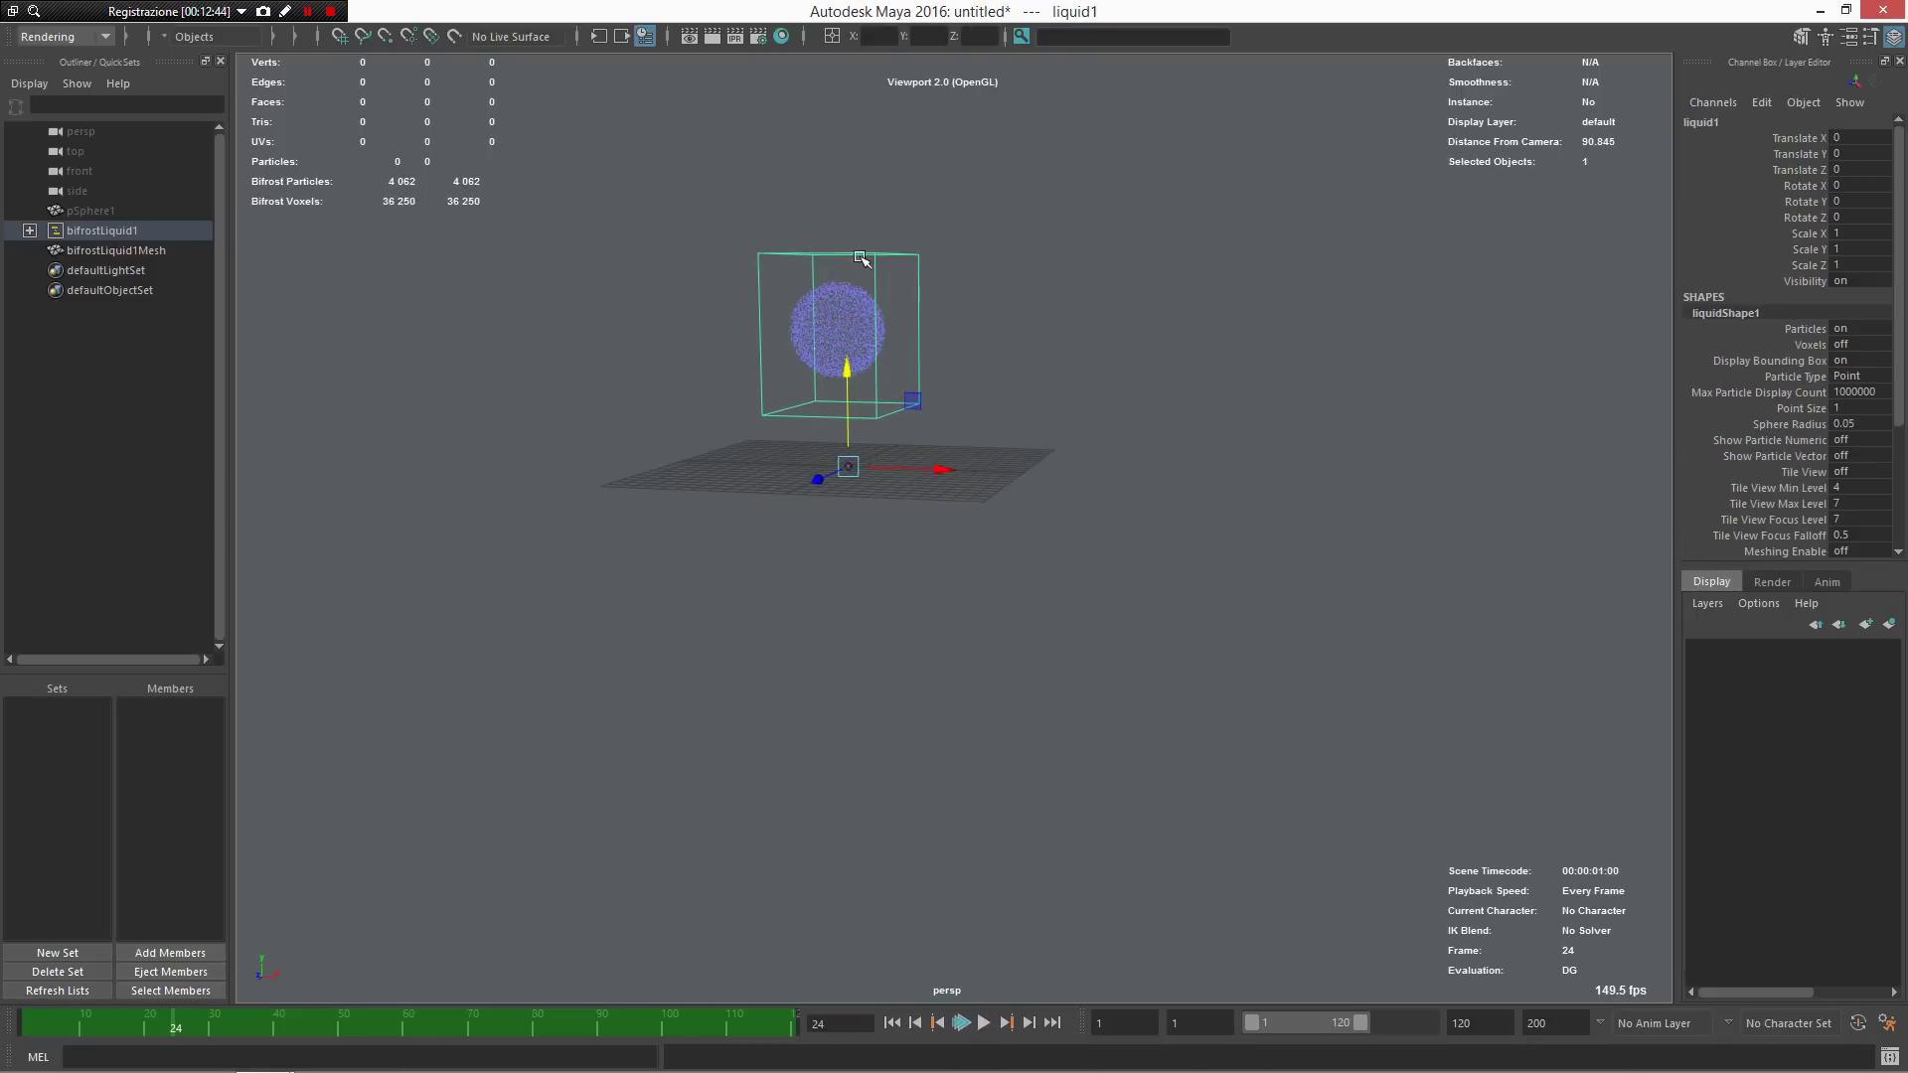
pyautogui.keyDown('alt'); pyautogui.moveTo(839, 419); pyautogui.dragTo(819, 411); pyautogui.keyUp('alt')
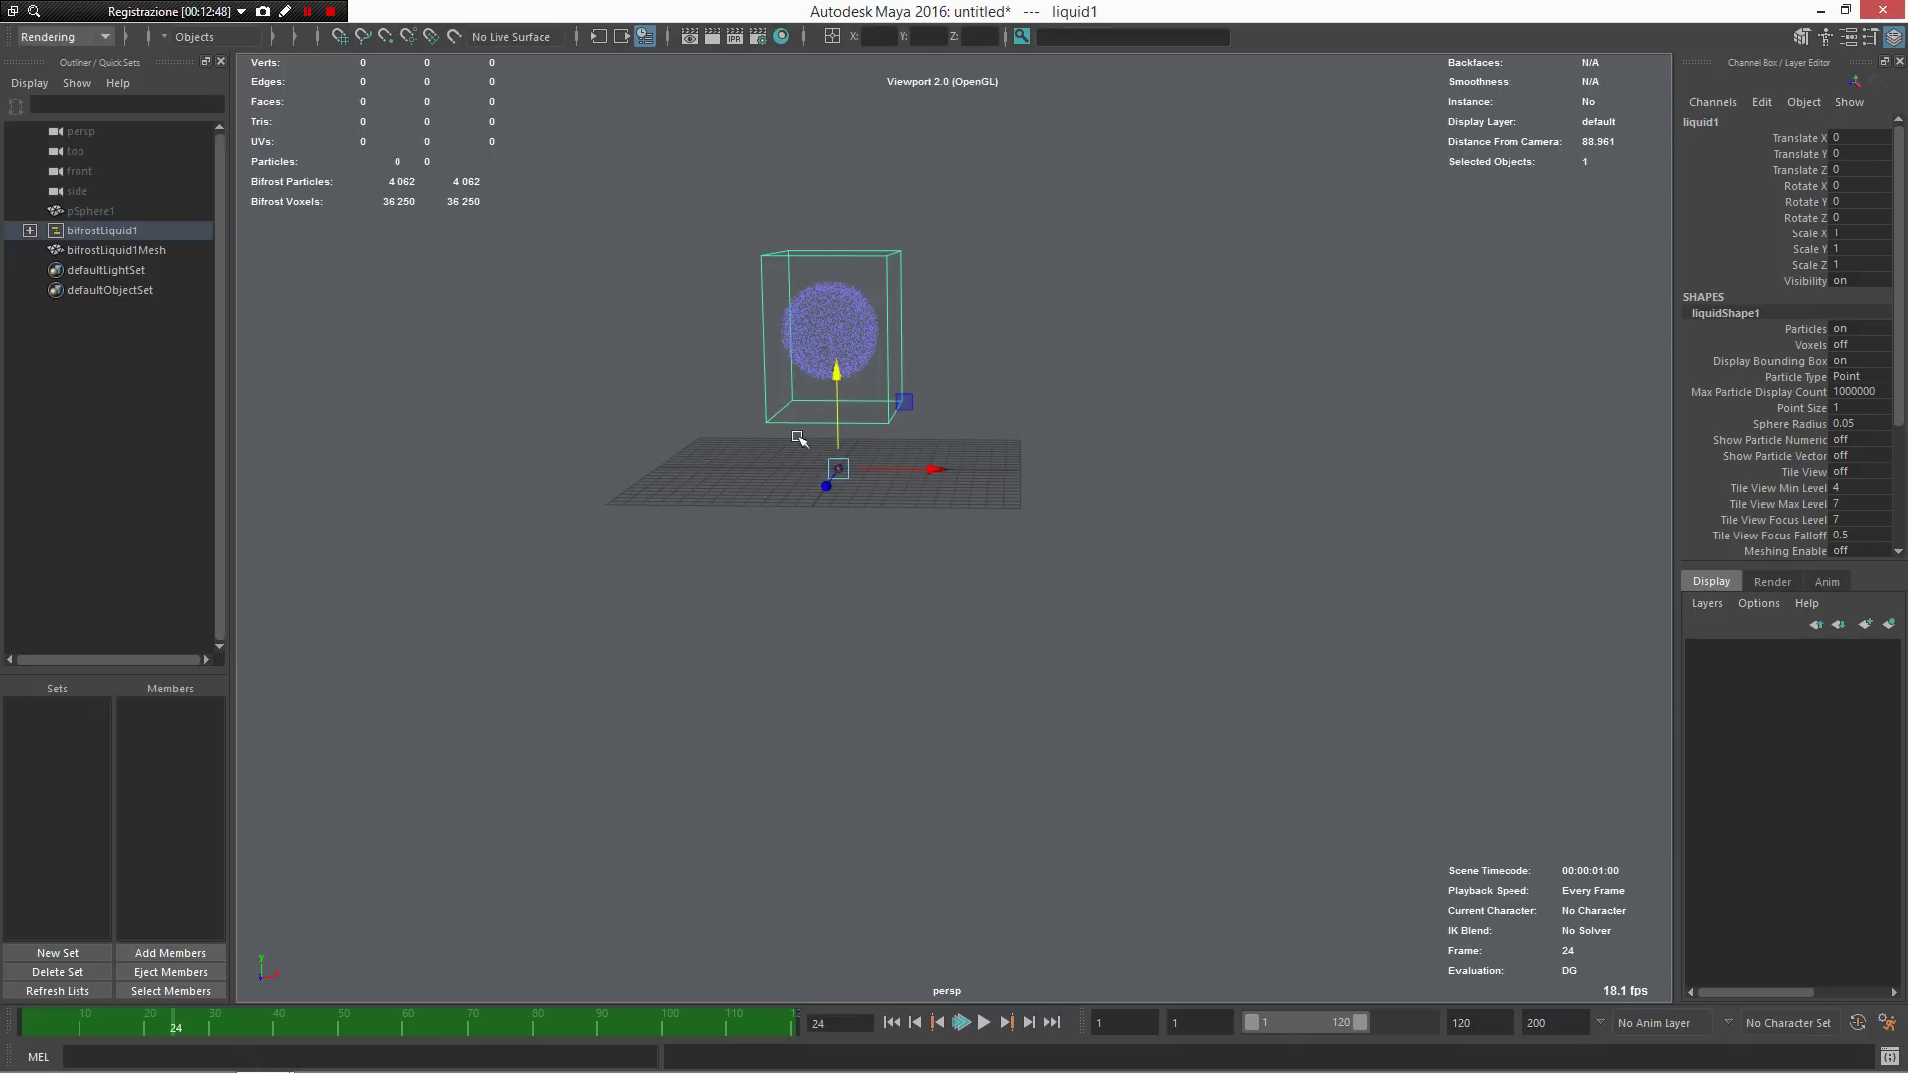
pyautogui.keyDown('alt'); pyautogui.moveTo(870, 341); pyautogui.dragTo(859, 292); pyautogui.keyUp('alt')
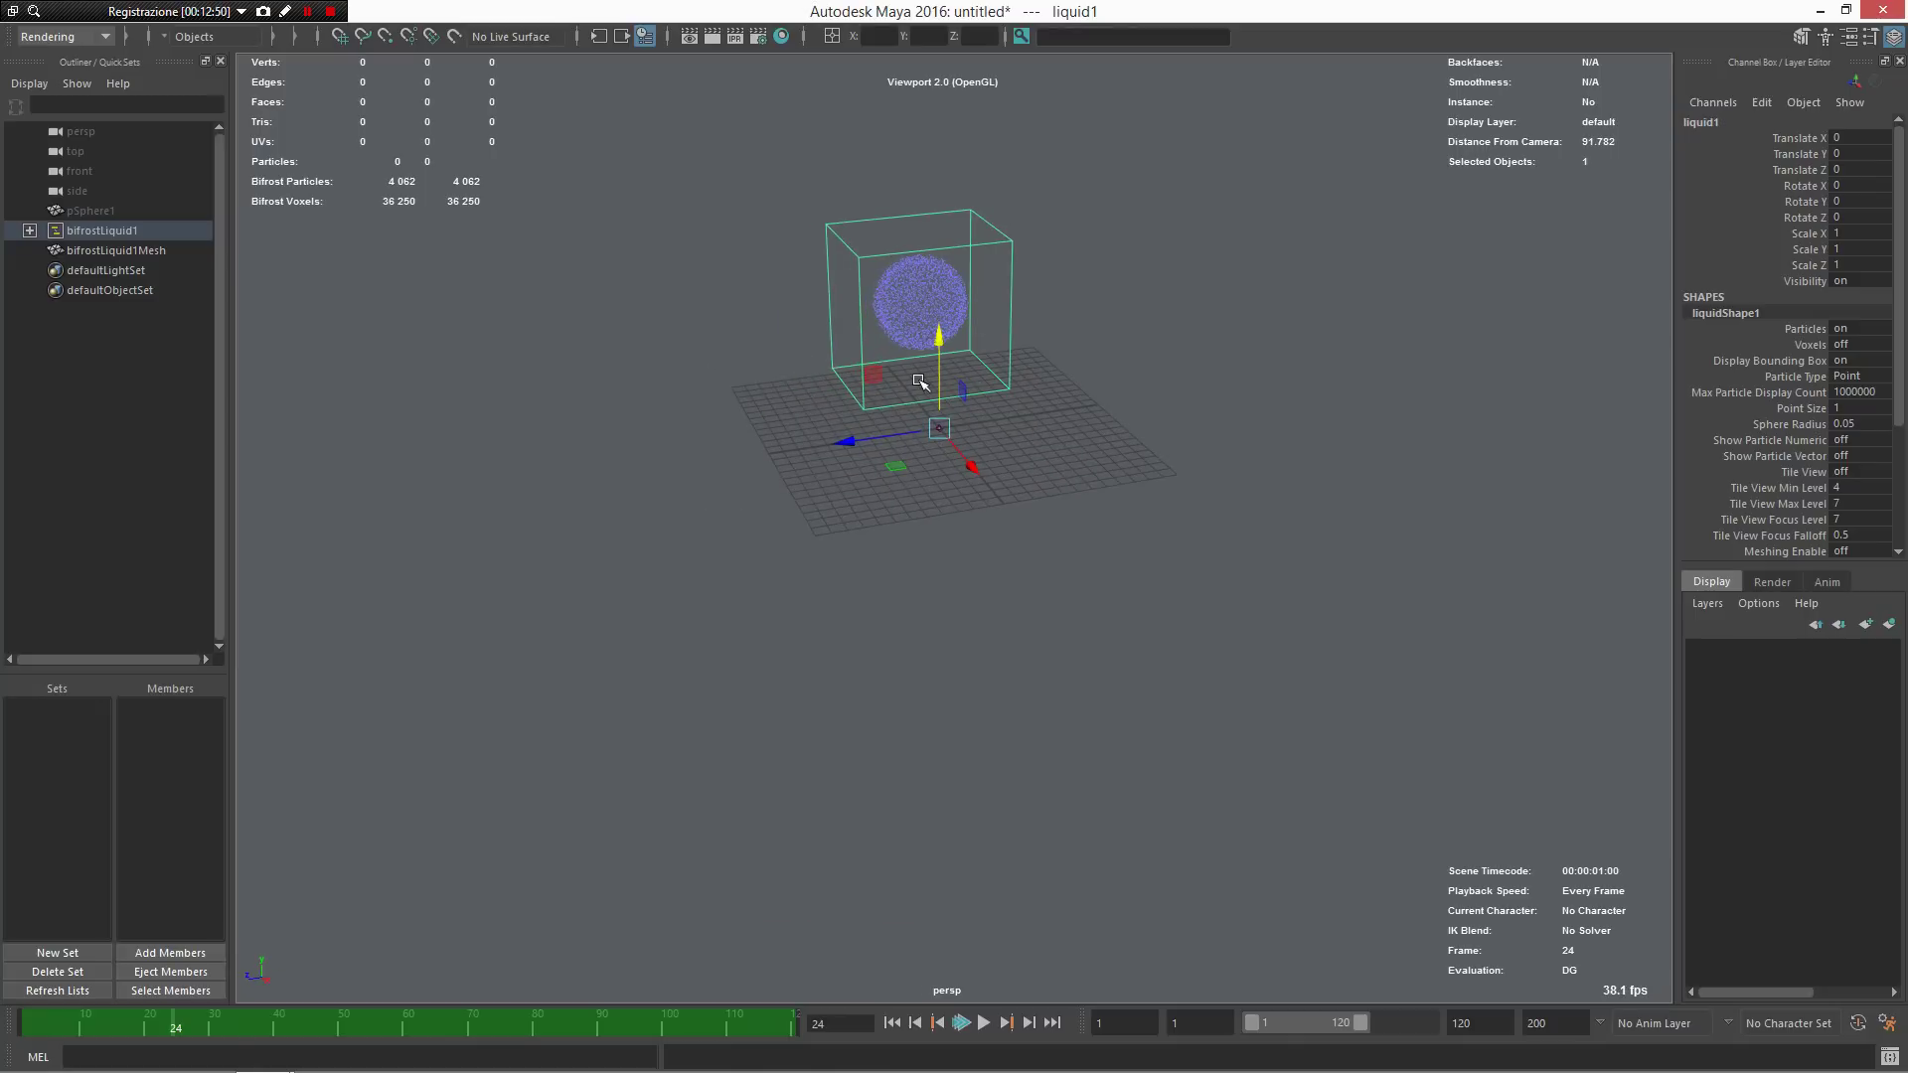
# Step: Deselect the liquid, play its fall from frame 1, stop the playback and return to the first frame
pyautogui.scroll(3, 969, 365)
pyautogui.keyDown('alt'); pyautogui.moveTo(972, 366); pyautogui.dragTo(996, 501, button='middle'); pyautogui.keyUp('alt')
pyautogui.scroll(4, 993, 496)
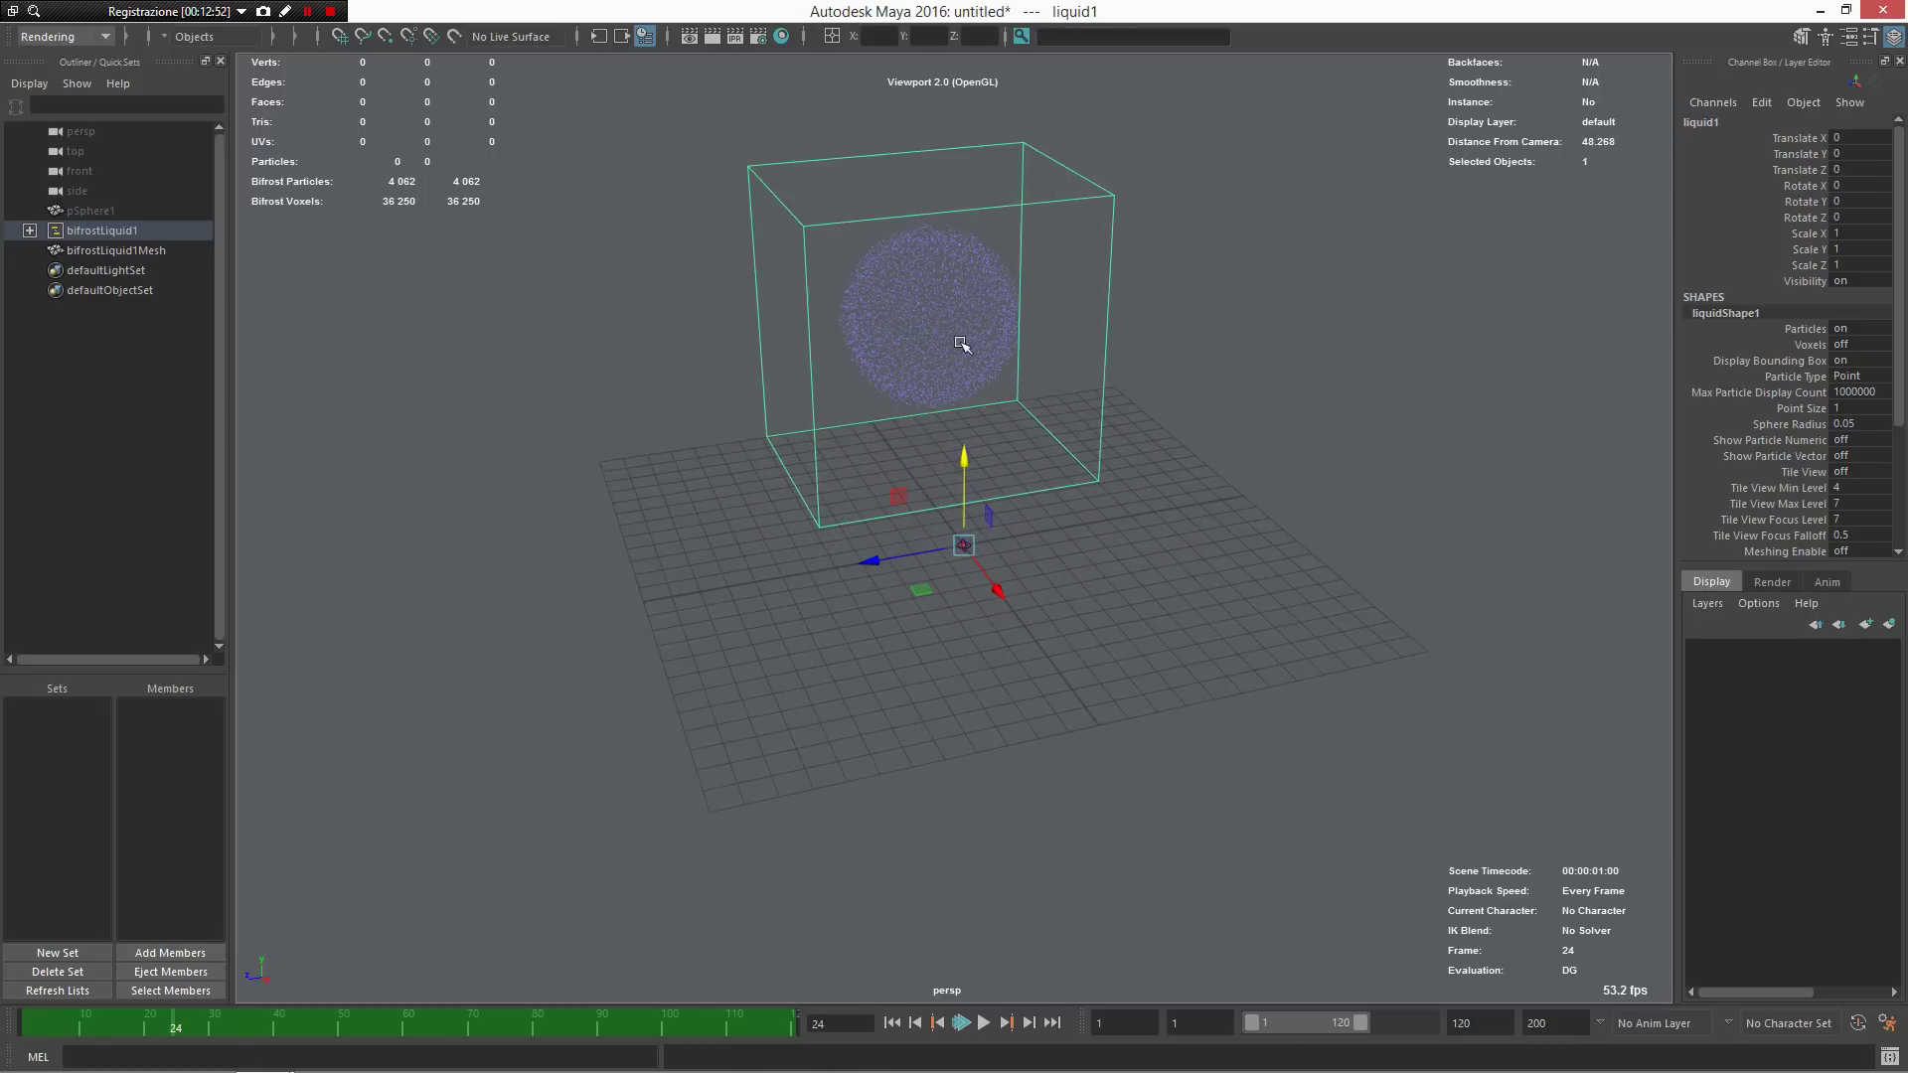
pyautogui.click(969, 385)
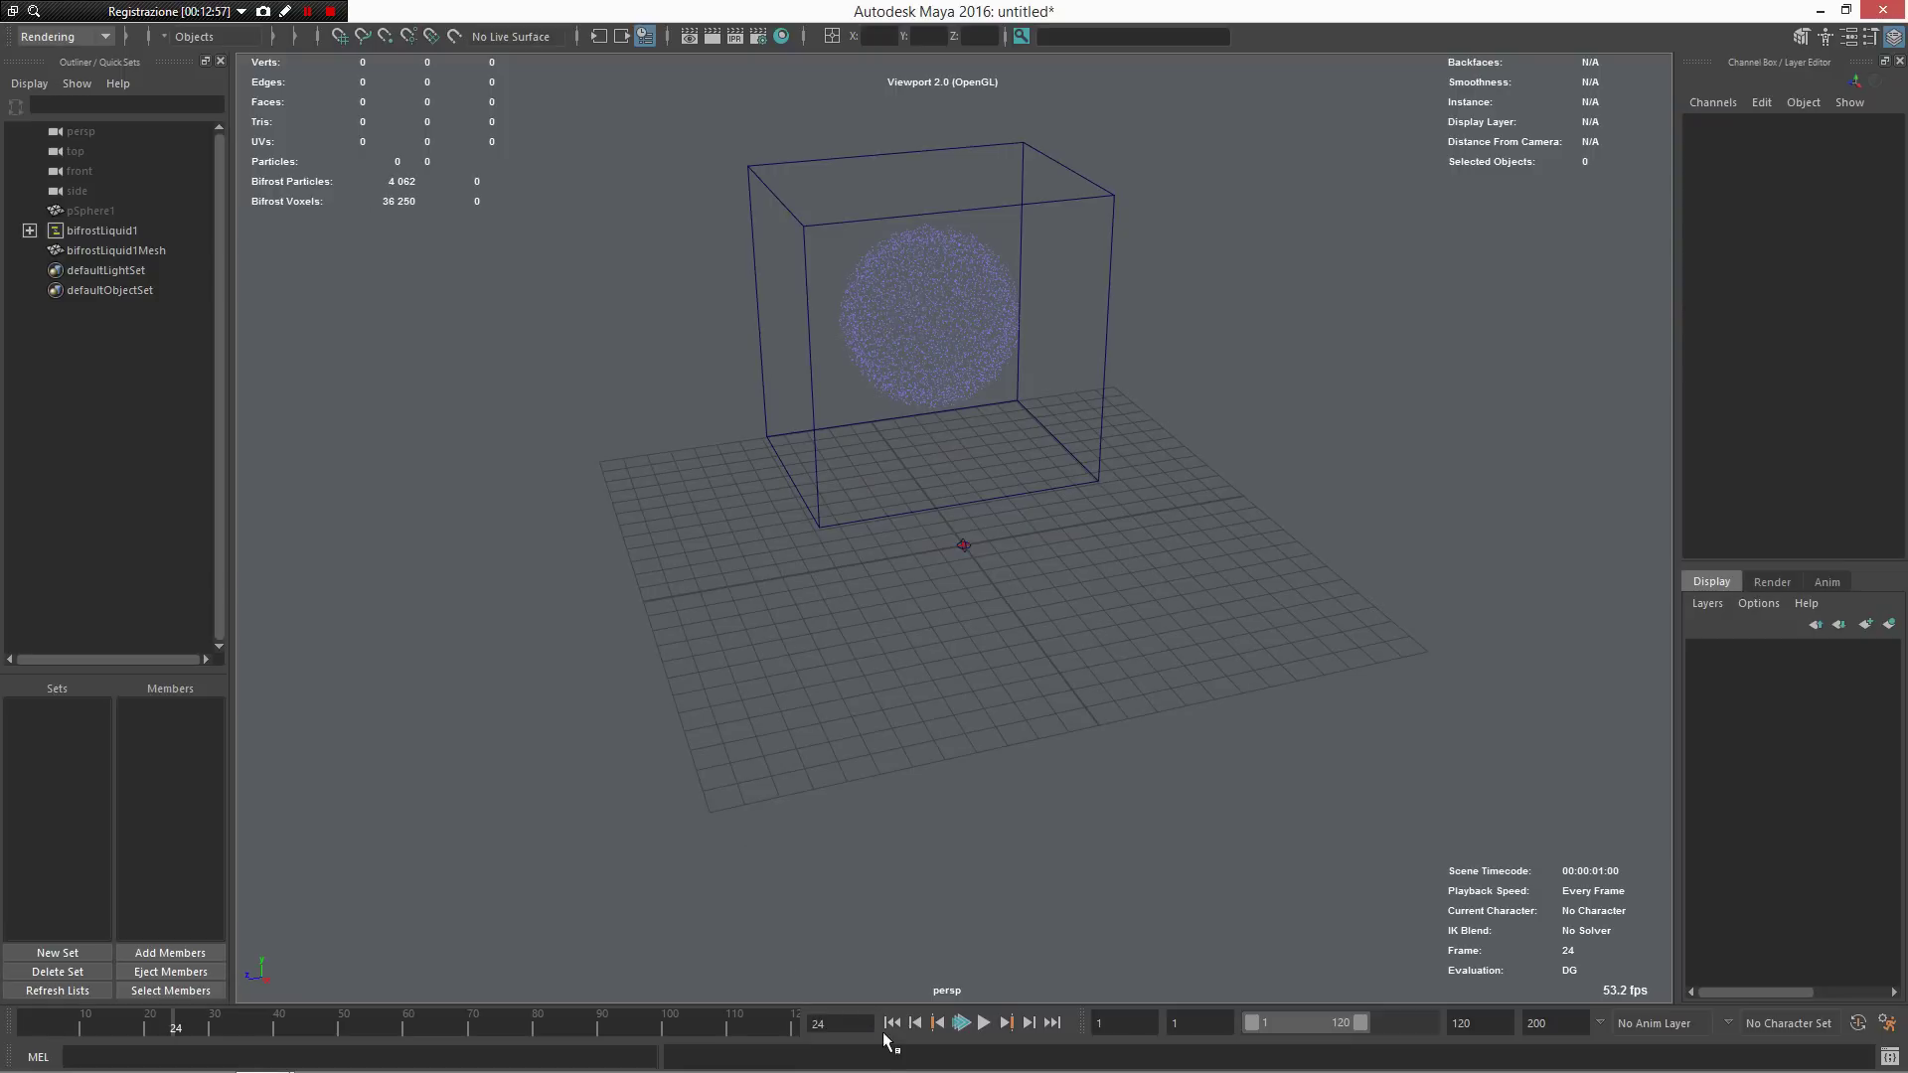
pyautogui.click(891, 1023)
pyautogui.click(982, 1023)
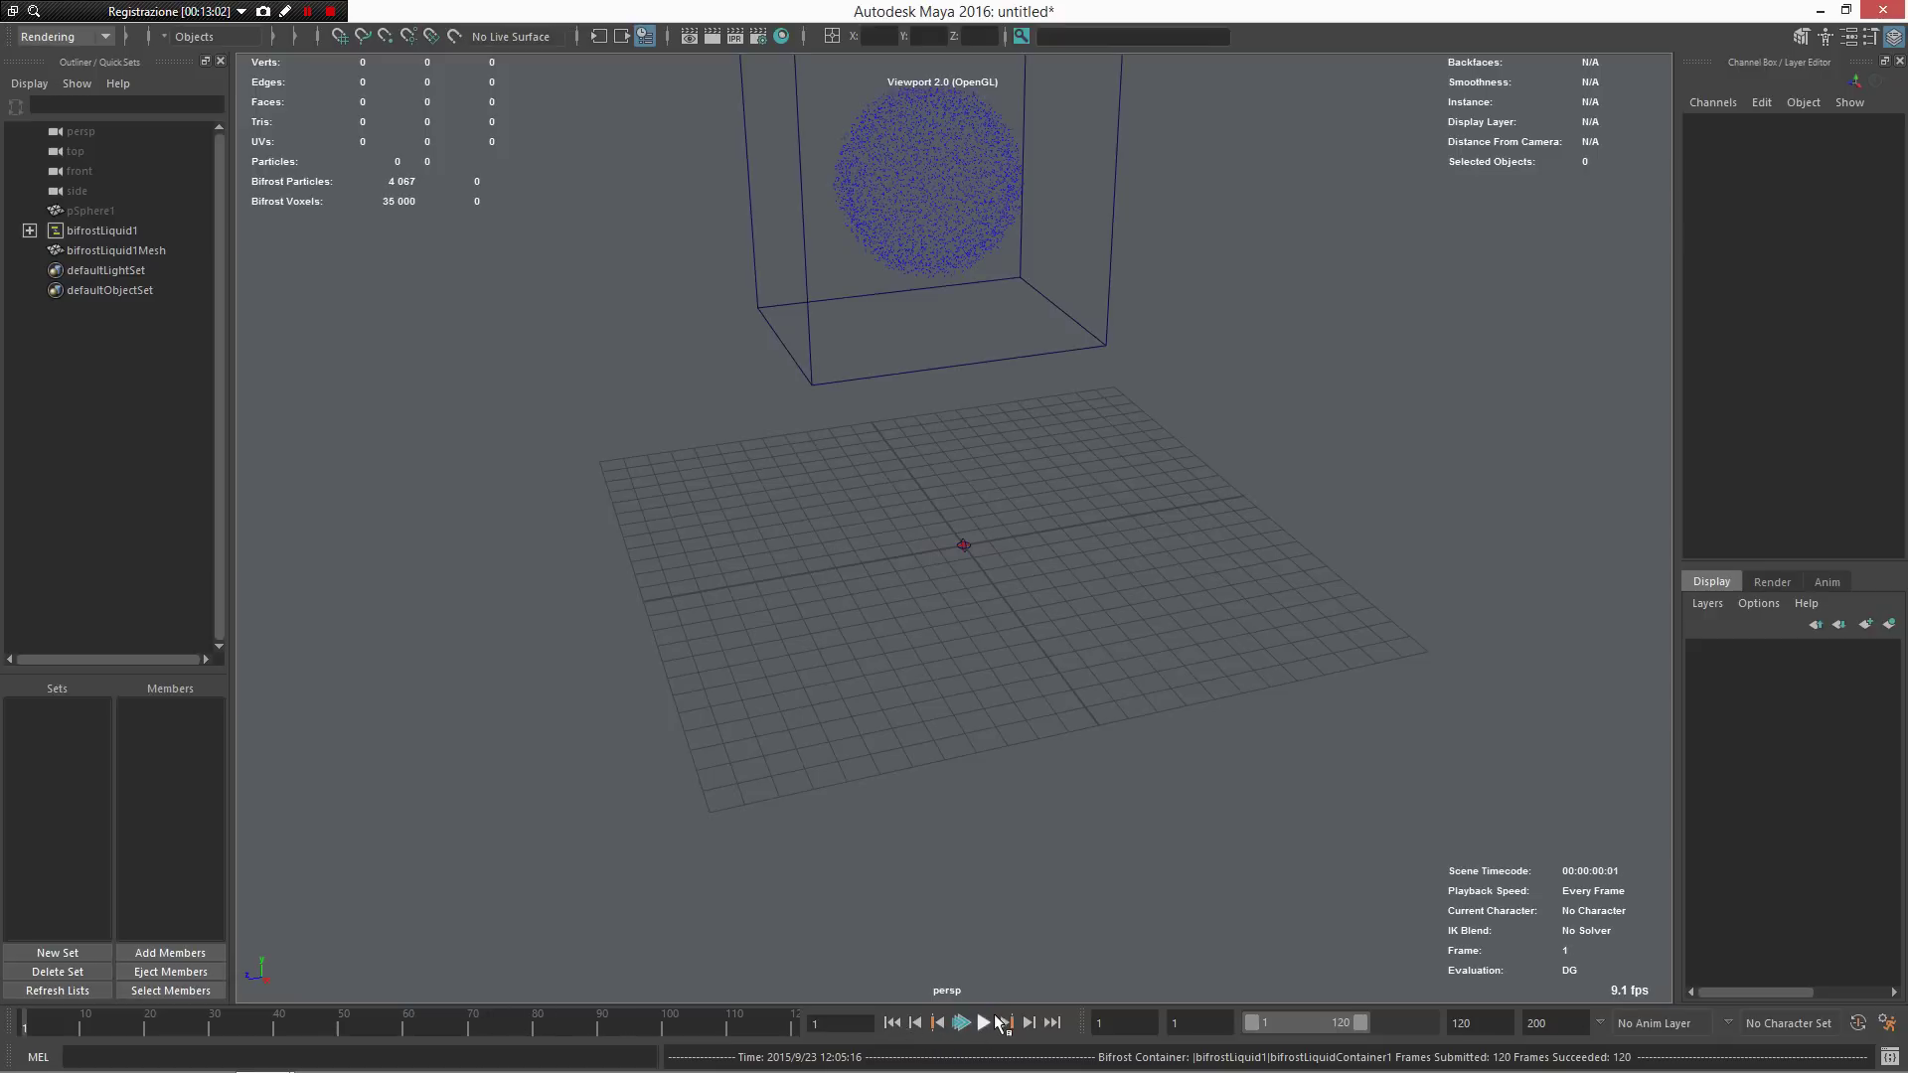
pyautogui.keyDown('alt'); pyautogui.moveTo(1001, 874); pyautogui.dragTo(1023, 712); pyautogui.keyUp('alt')
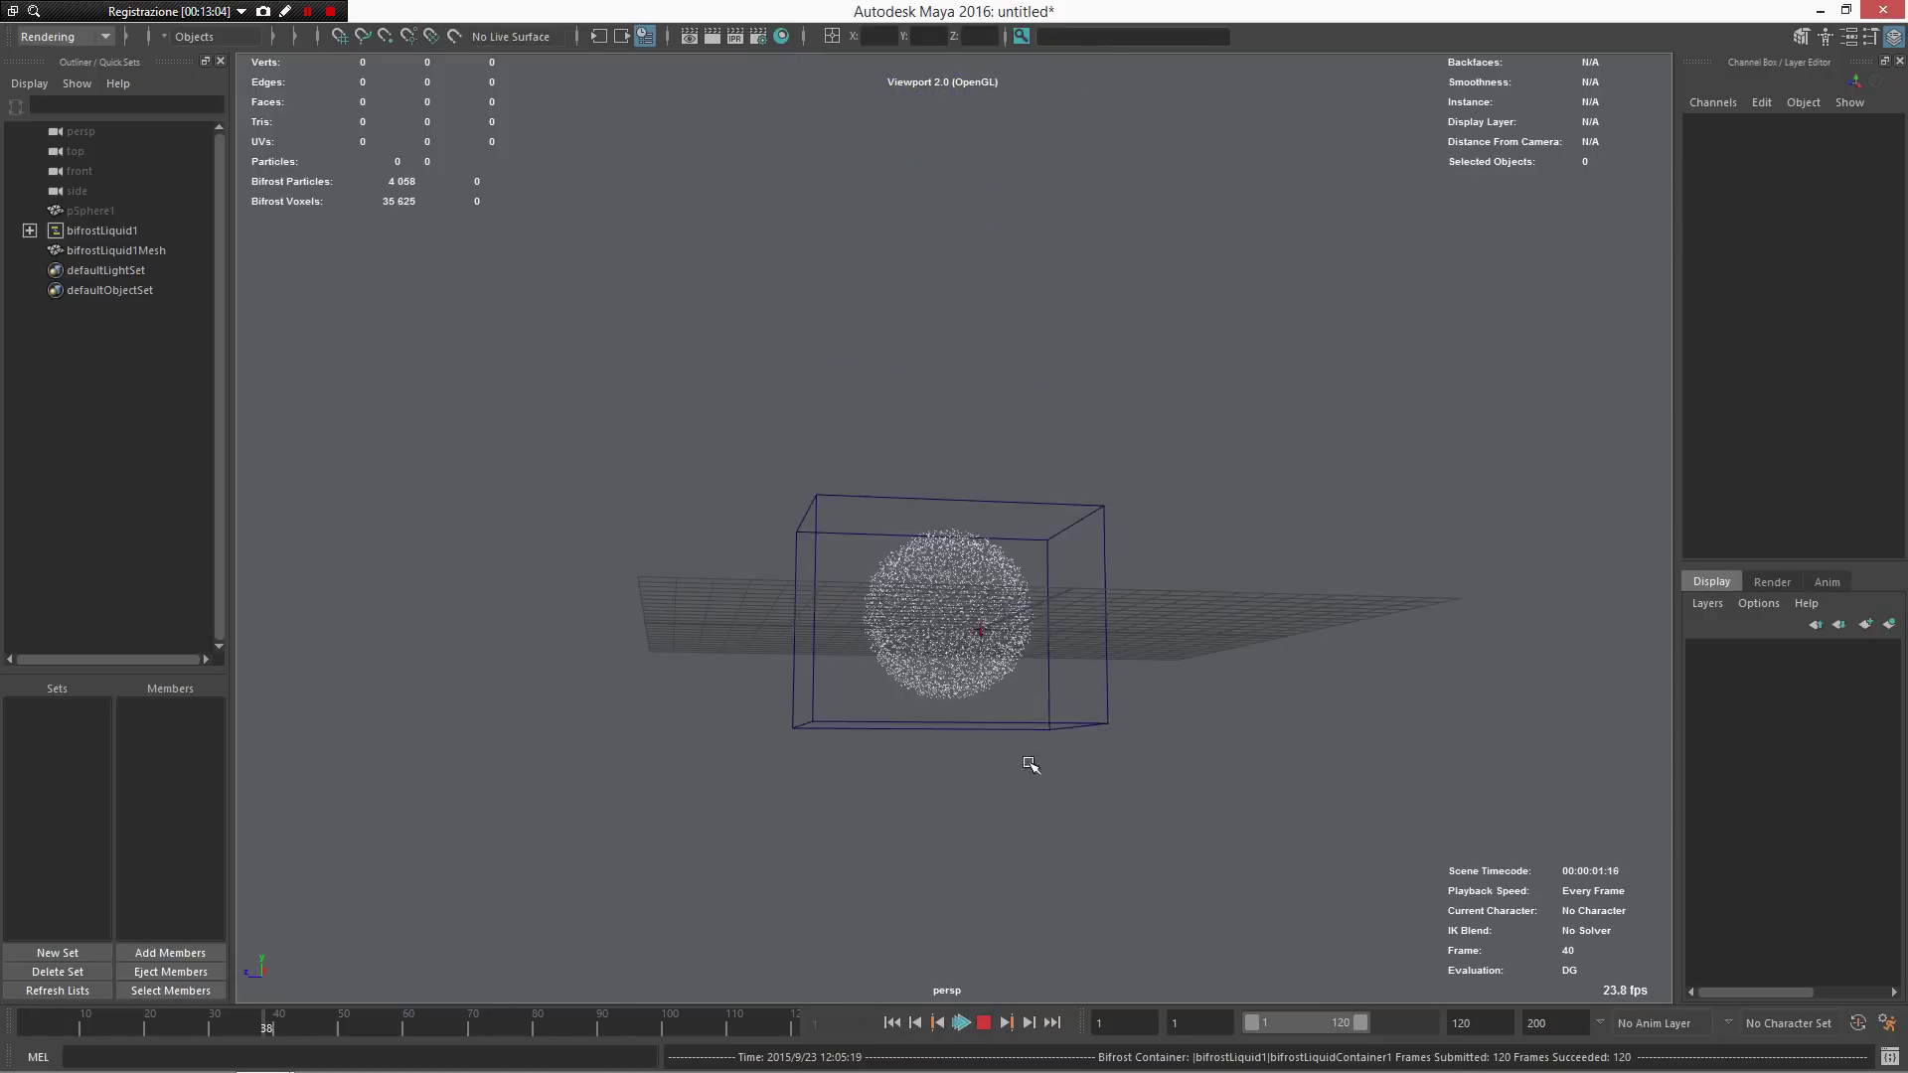
pyautogui.click(984, 1023)
pyautogui.click(892, 1023)
pyautogui.keyDown('alt'); pyautogui.moveTo(980, 822); pyautogui.dragTo(960, 766); pyautogui.keyUp('alt')
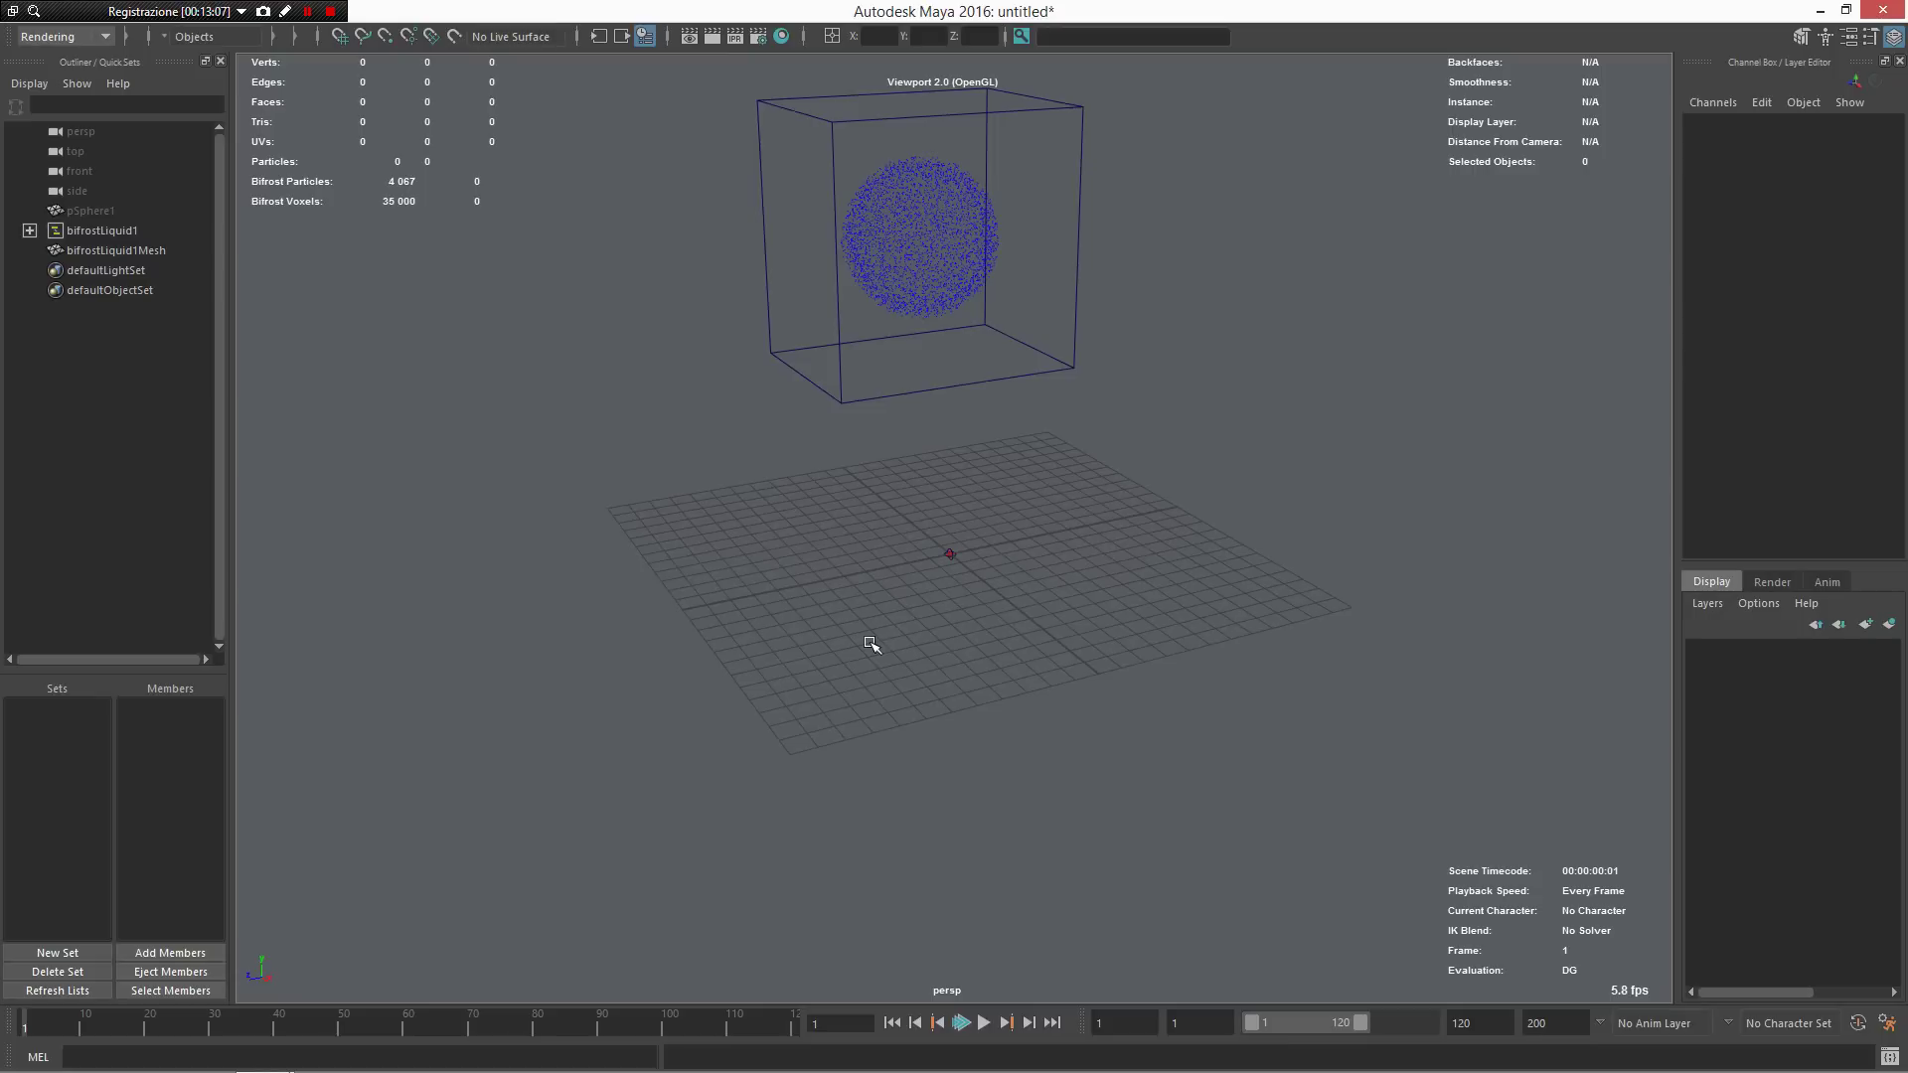
# Step: Select the Bifrost liquid at frame 1 and switch off its gravity
pyautogui.moveTo(1131, 404); pyautogui.dragTo(1038, 333)
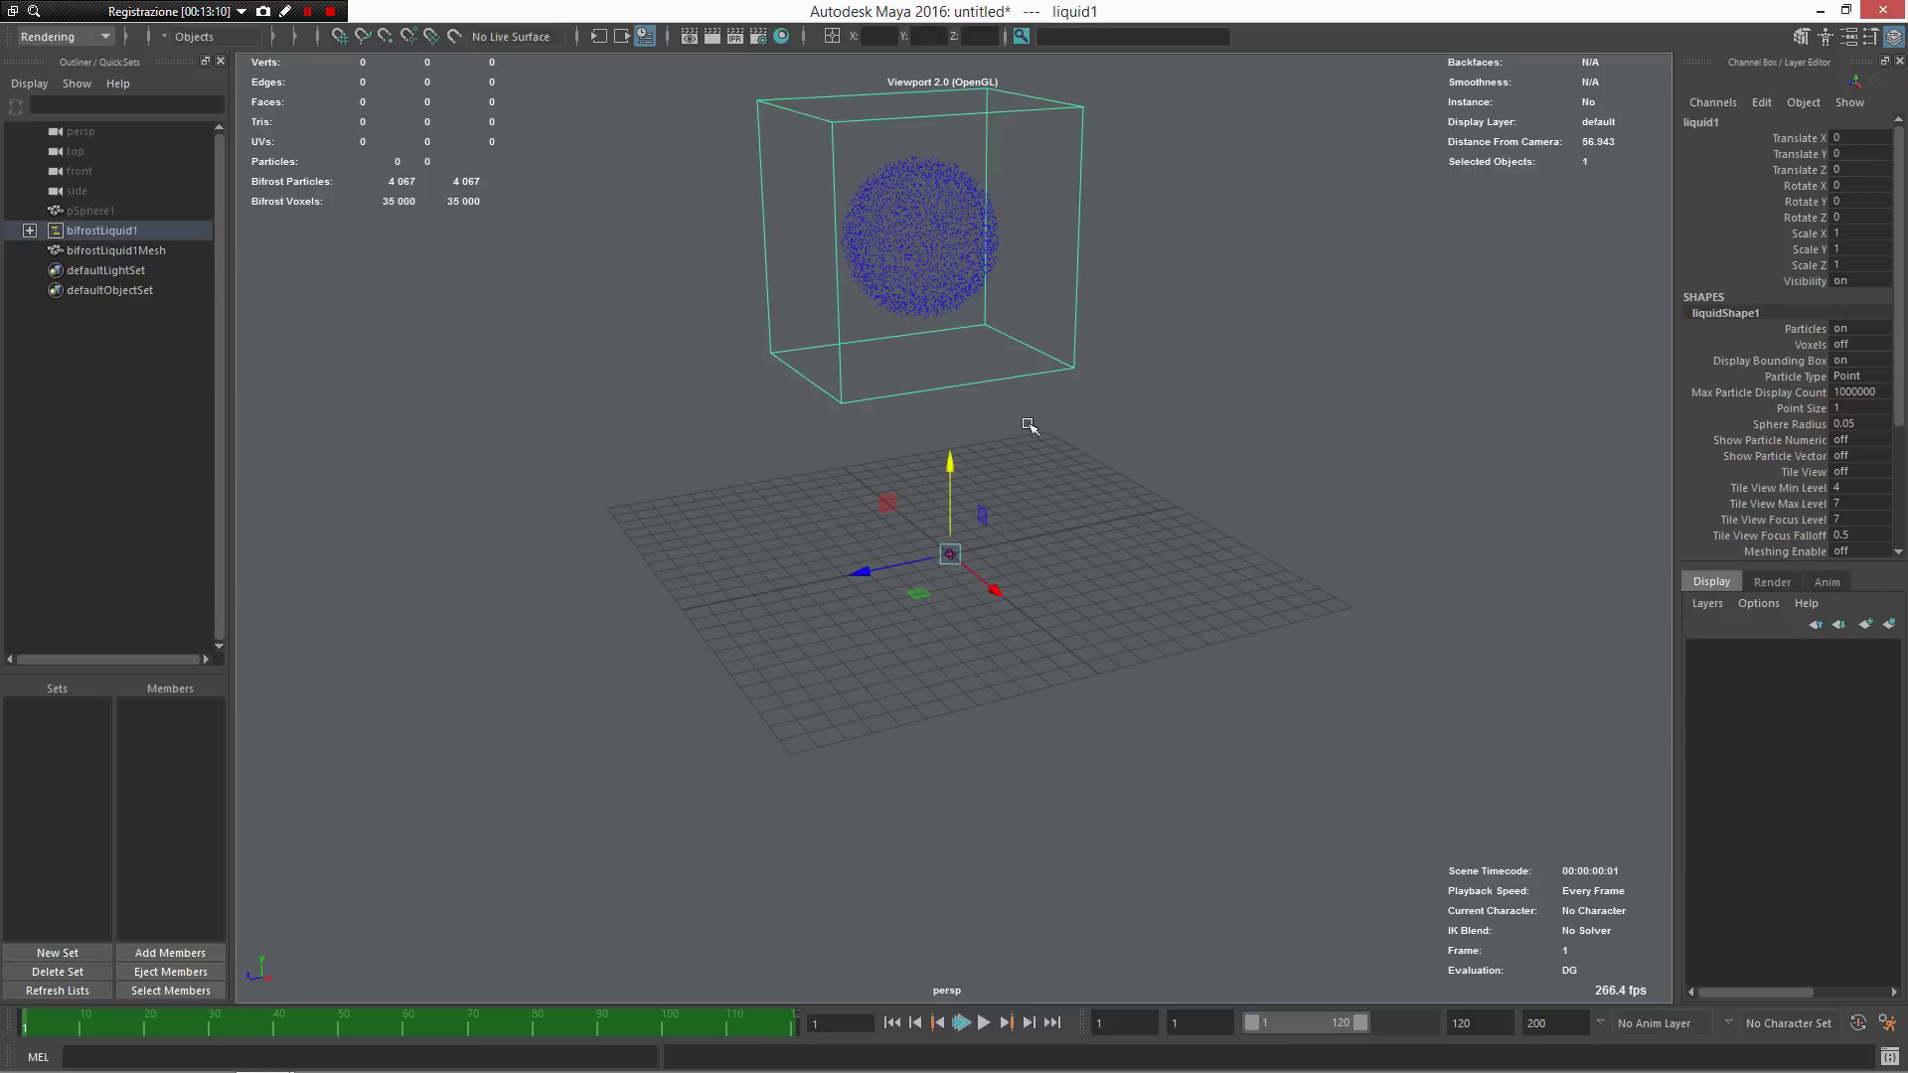
pyautogui.rightClick(953, 304)
pyautogui.moveTo(959, 407)
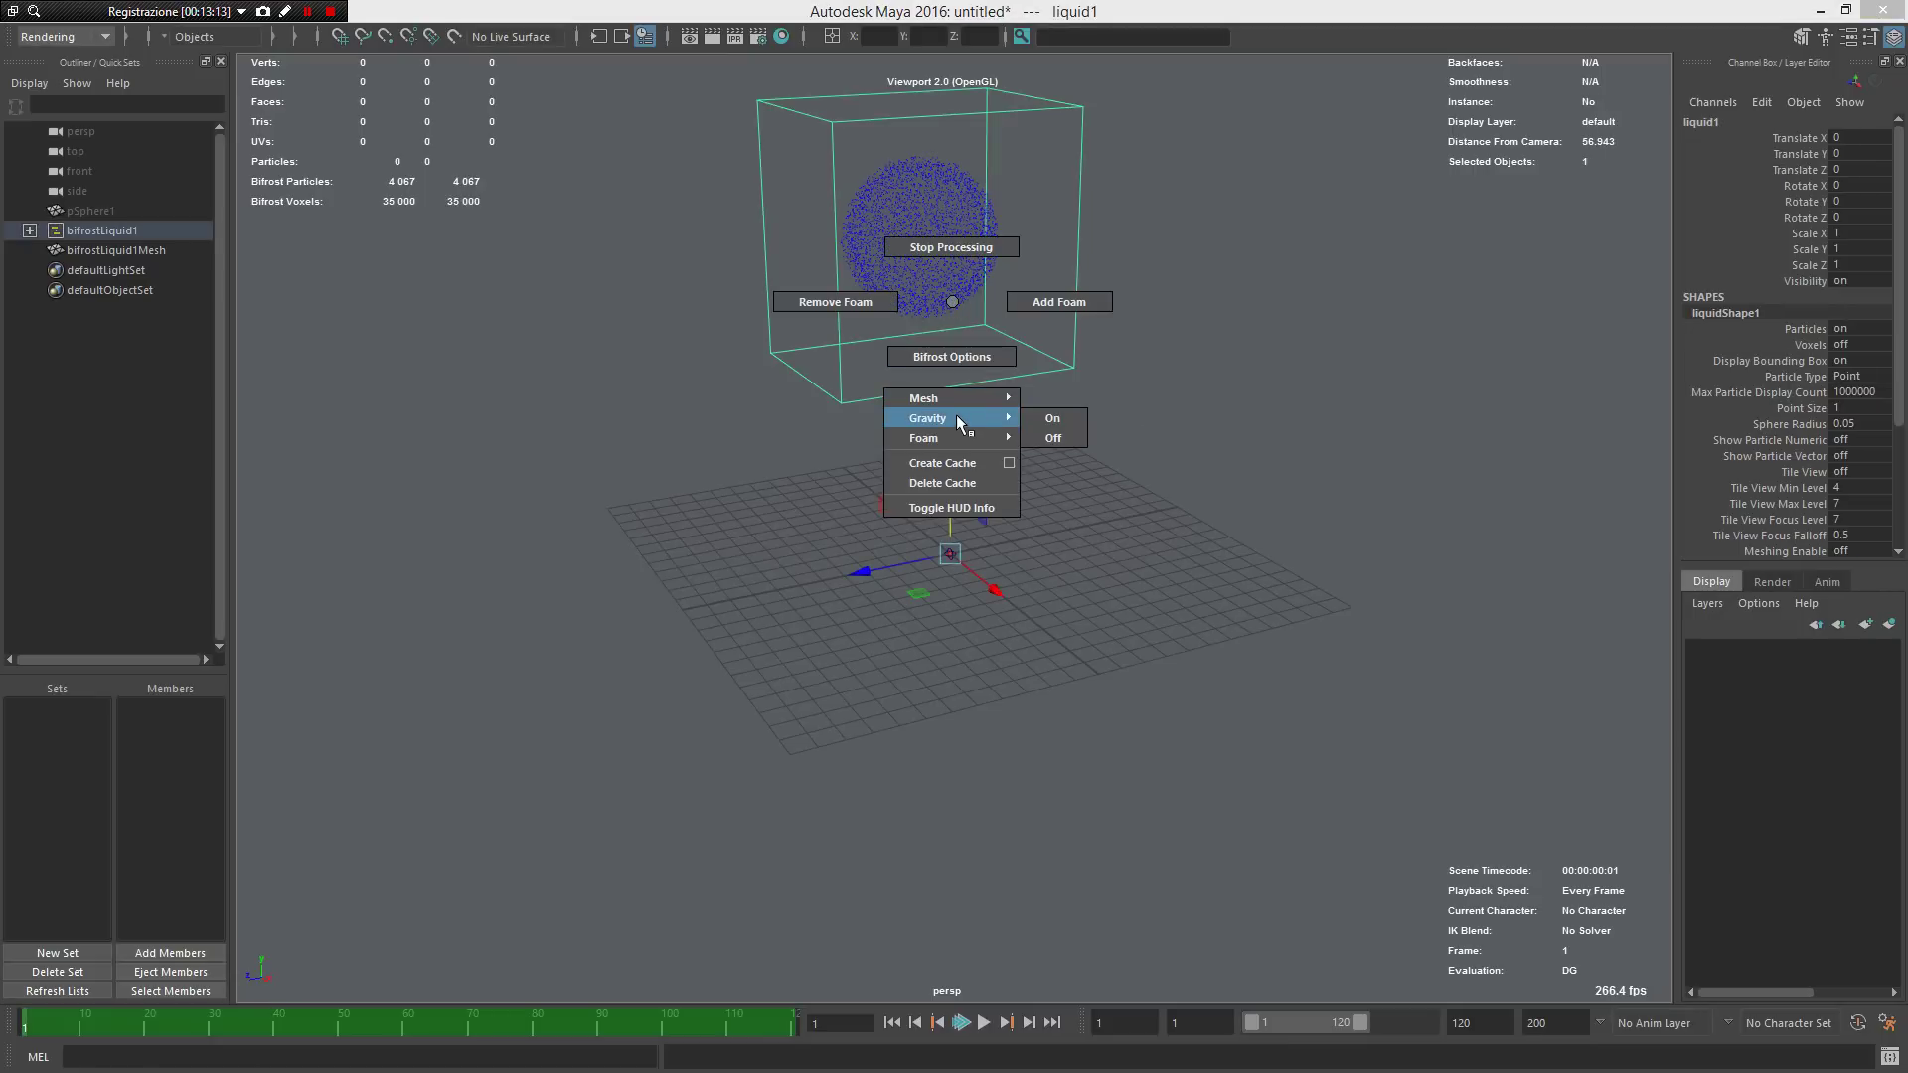
pyautogui.click(1071, 437)
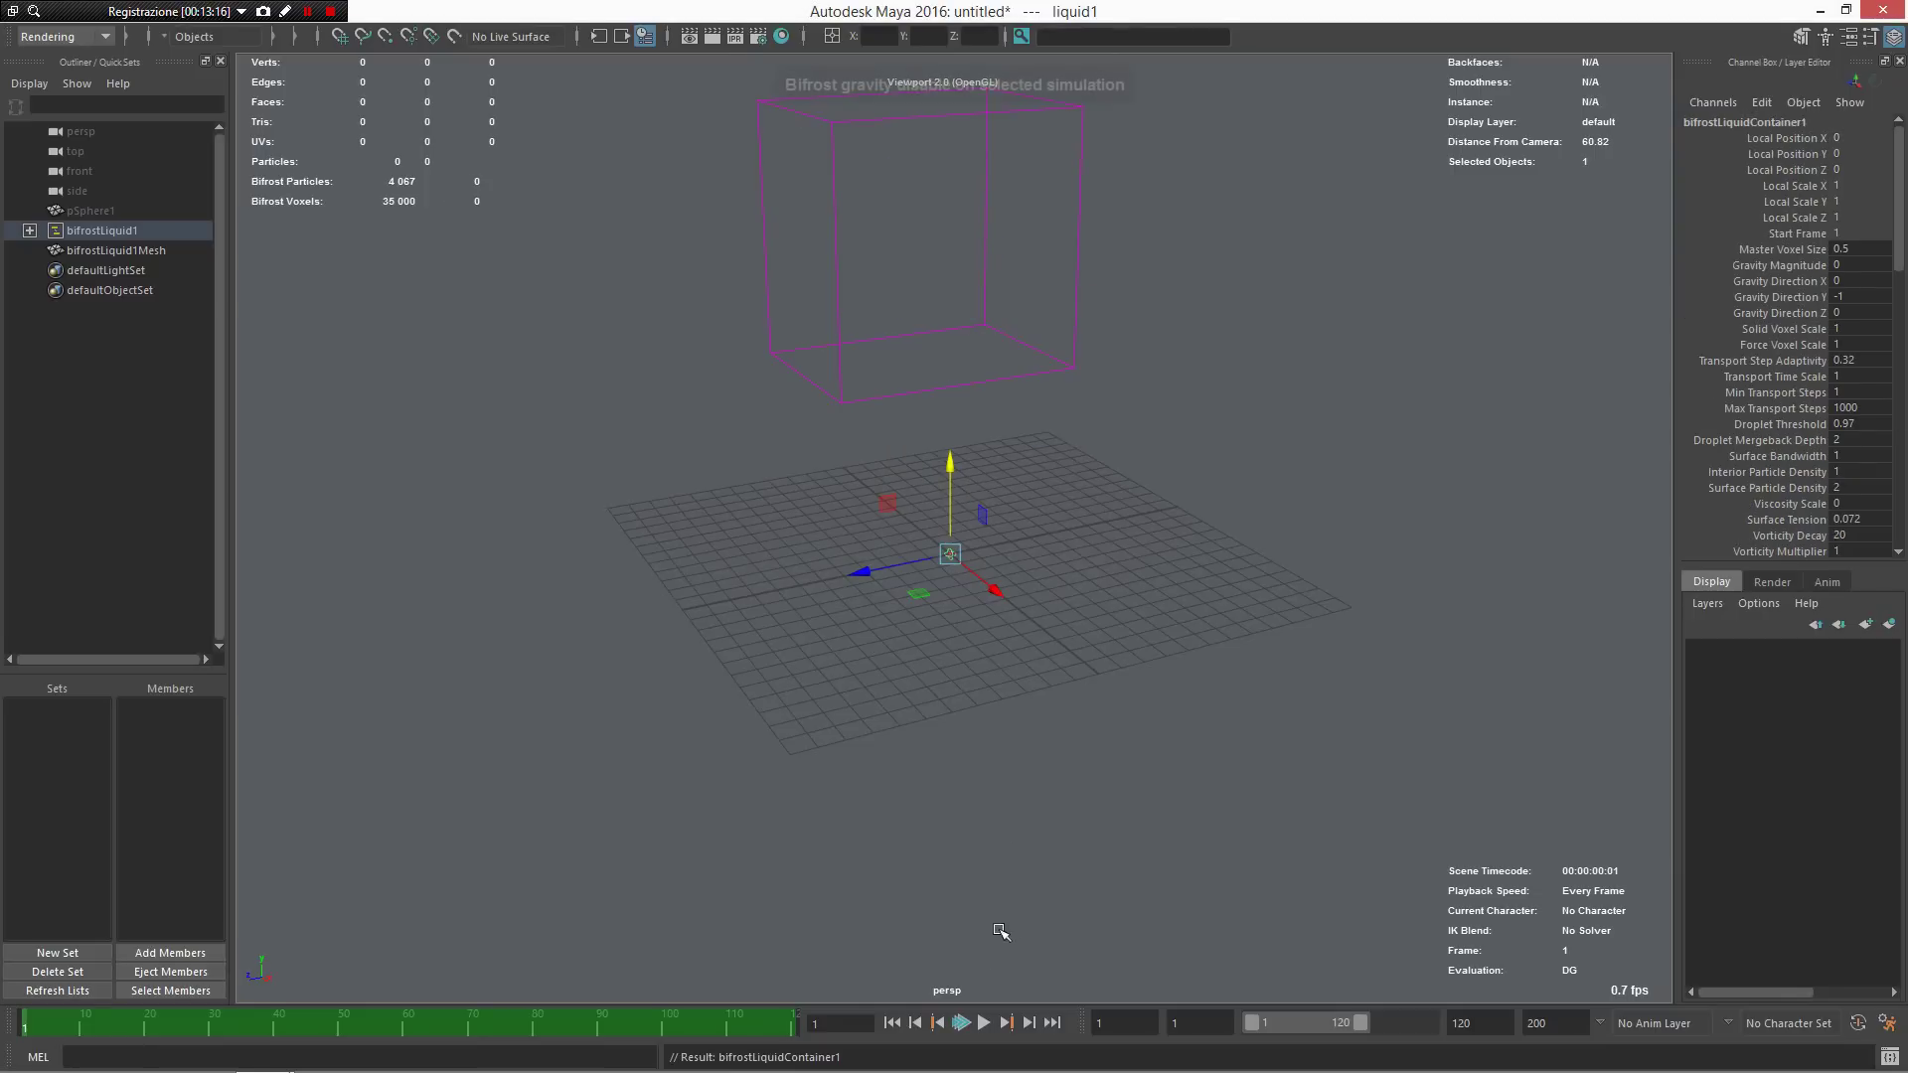
# Step: Play the simulation with gravity off, stop it at frame 77 and select the liquid
pyautogui.click(983, 1022)
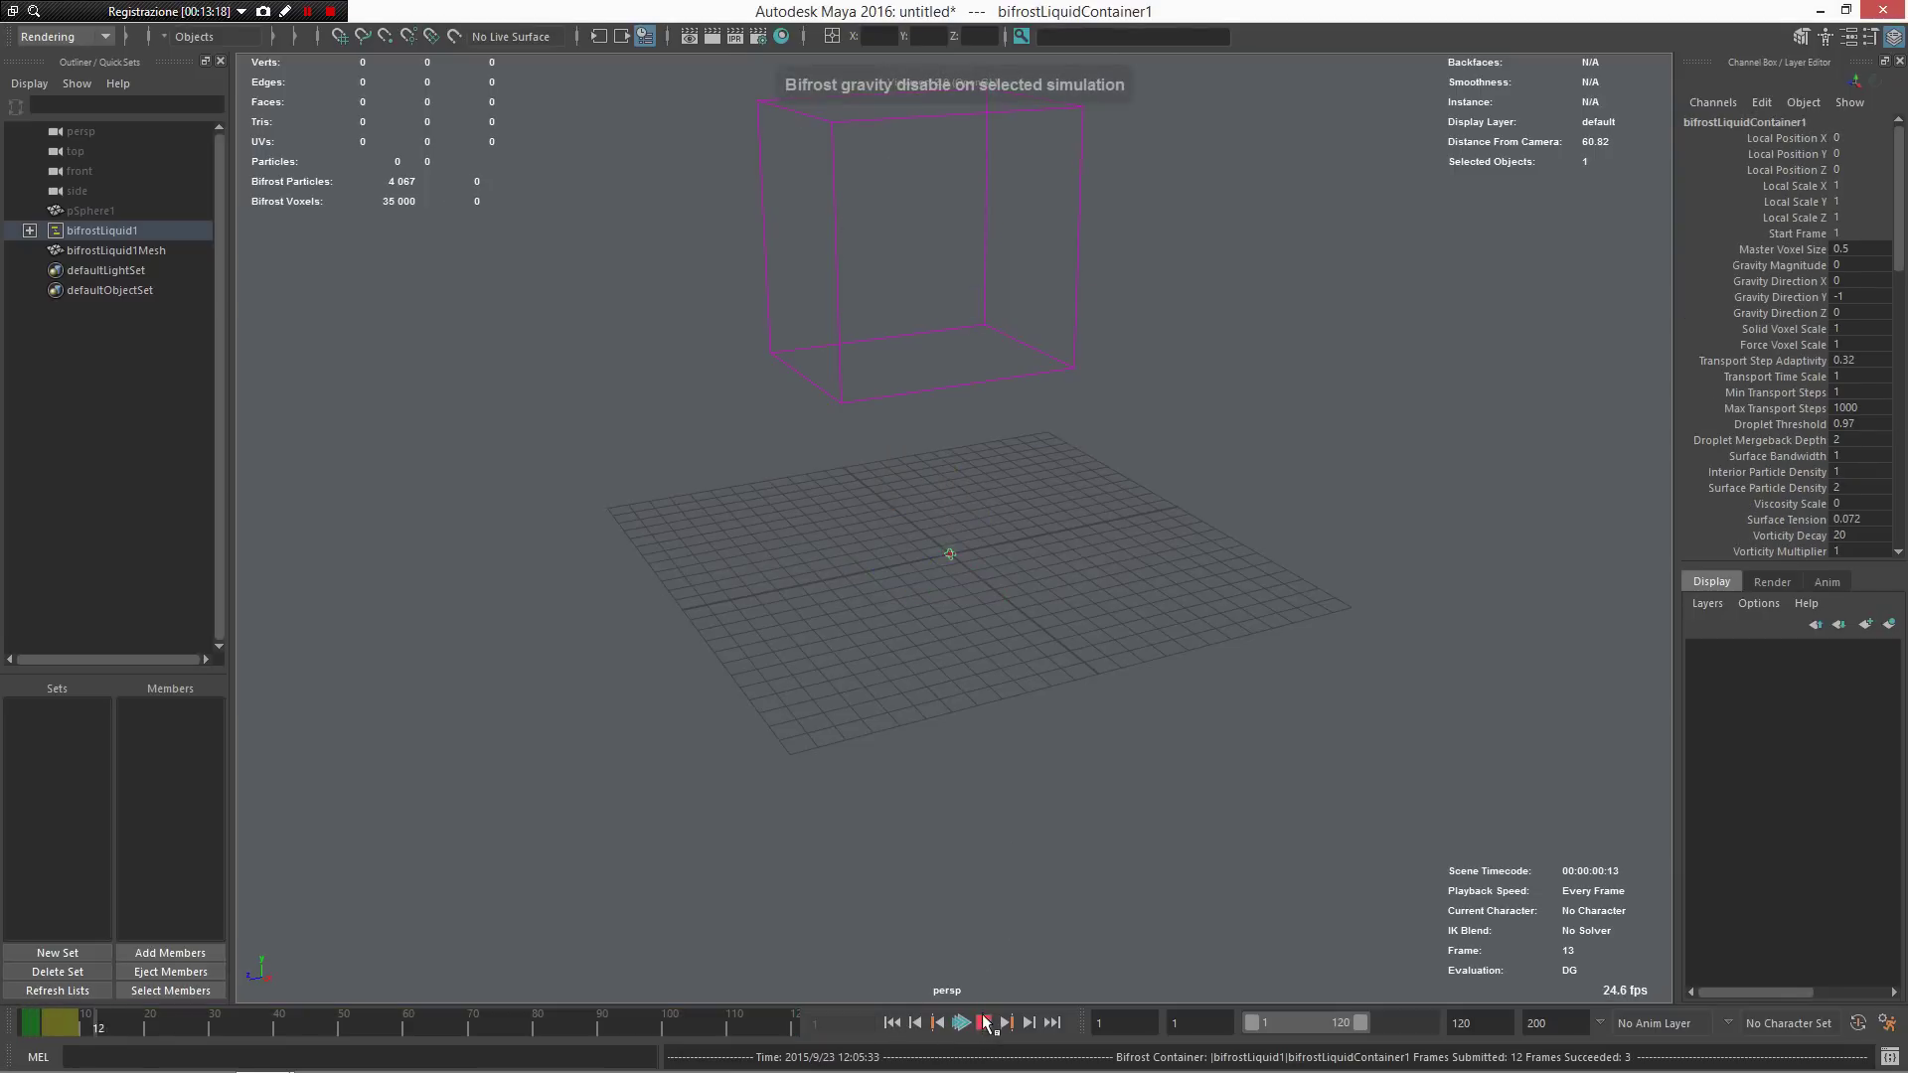
pyautogui.moveTo(203, 1024); pyautogui.dragTo(28, 1037)
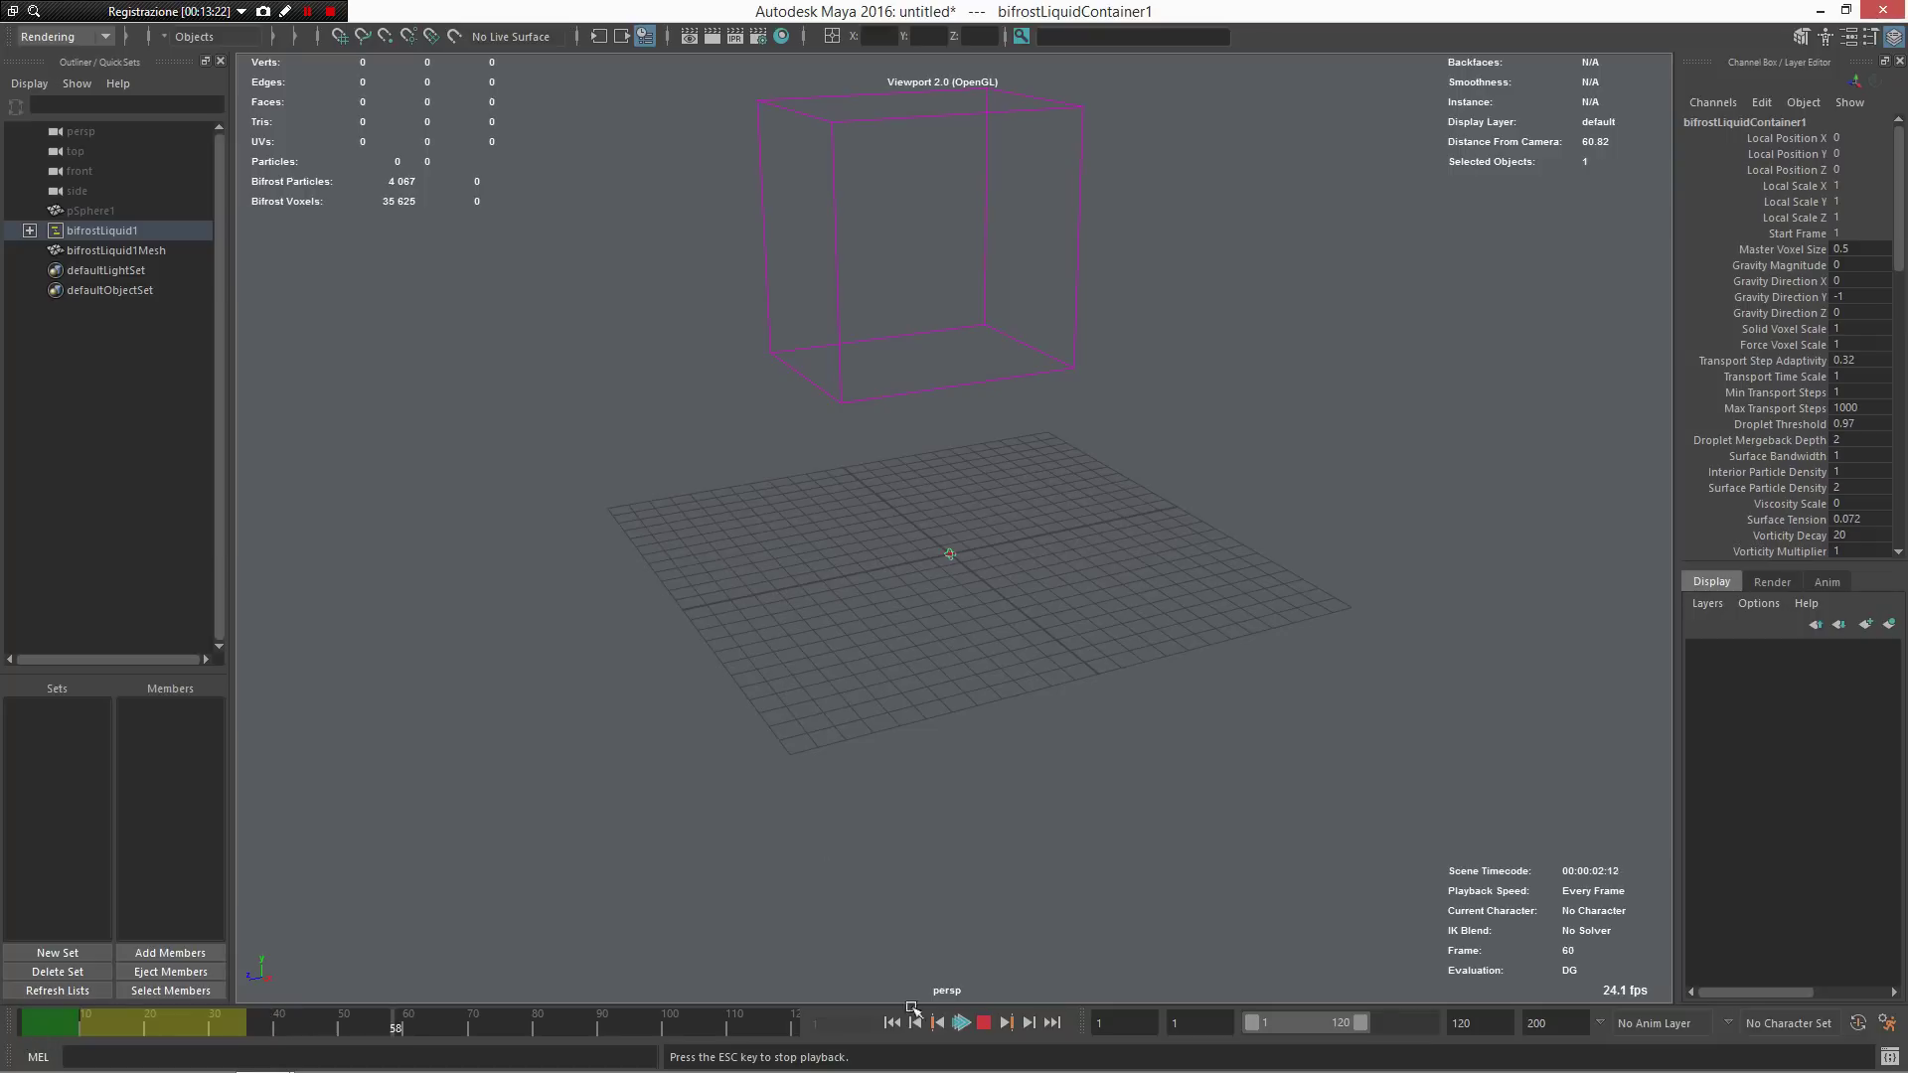
pyautogui.click(984, 1026)
pyautogui.scroll(-3, 985, 405)
pyautogui.click(1094, 520)
pyautogui.click(1035, 460)
# Step: Create a tall polygon cube beside the liquid's bounding box
pyautogui.moveTo(1103, 502); pyautogui.dragTo(1082, 432, button='right')
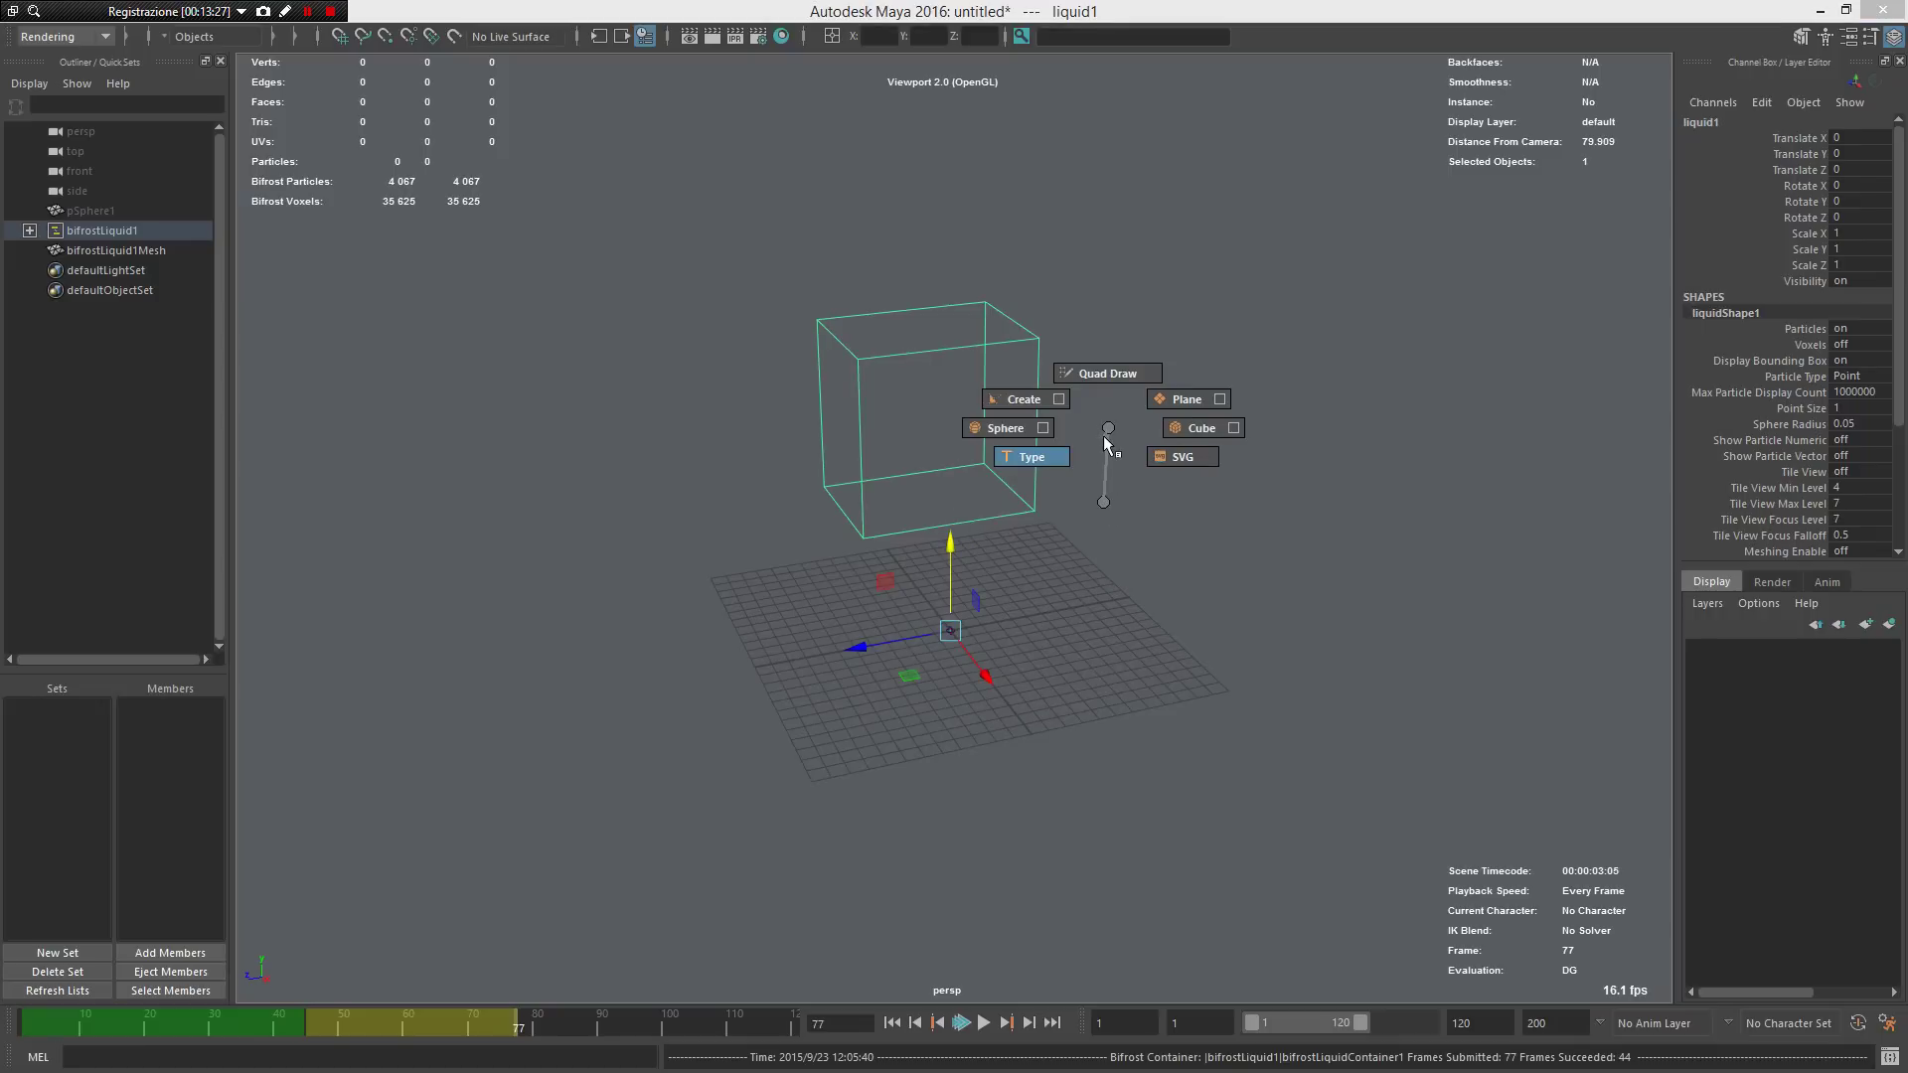
pyautogui.moveTo(1106, 442); pyautogui.dragTo(1197, 430, button='right')
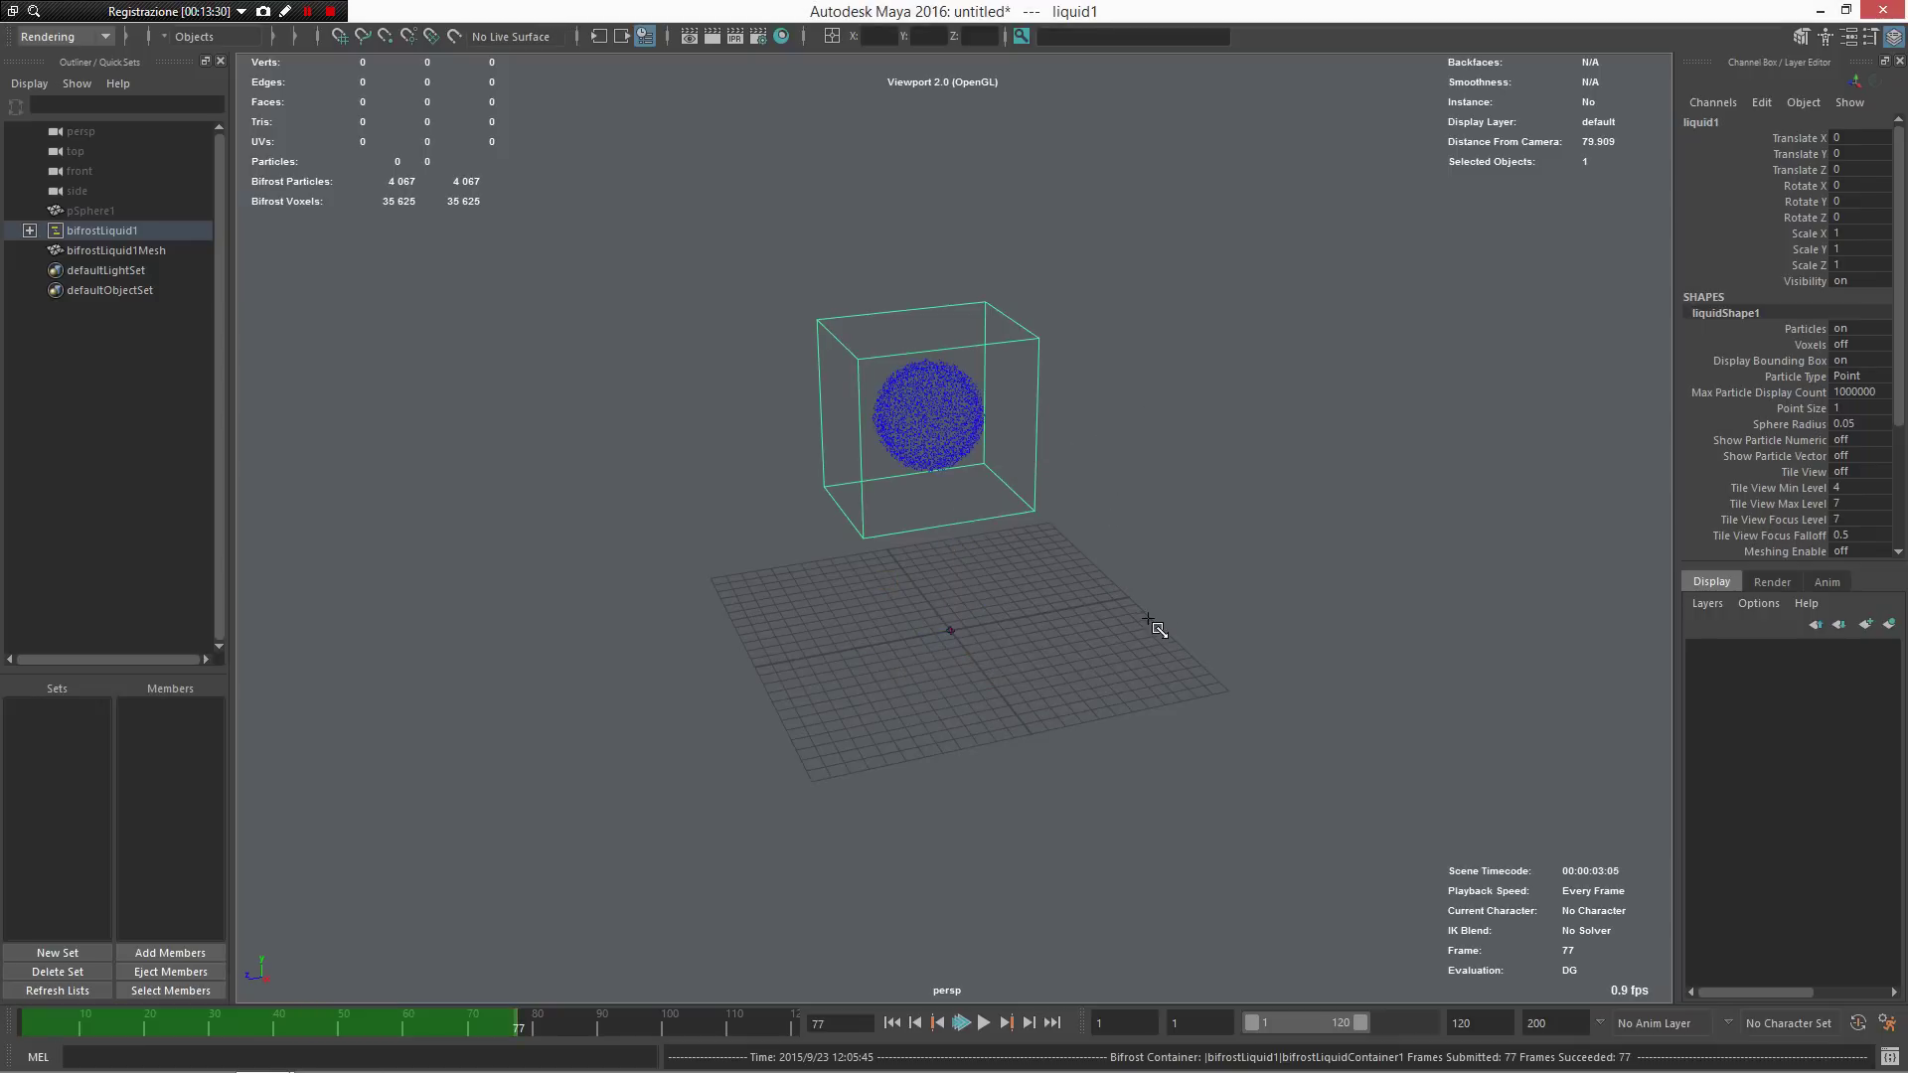
pyautogui.moveTo(1149, 618)
pyautogui.mouseDown()
pyautogui.moveTo(1218, 586)
pyautogui.moveTo(1150, 289)
pyautogui.moveTo(1140, 333)
pyautogui.mouseUp()
pyautogui.keyDown('alt'); pyautogui.moveTo(1123, 336); pyautogui.dragTo(830, 348); pyautogui.keyUp('alt')
pyautogui.keyDown('alt'); pyautogui.moveTo(1014, 648); pyautogui.dragTo(1153, 485); pyautogui.keyUp('alt')
pyautogui.keyDown('alt'); pyautogui.moveTo(1125, 564); pyautogui.dragTo(1043, 608, button='middle'); pyautogui.keyUp('alt')
pyautogui.keyDown('alt'); pyautogui.moveTo(1043, 608); pyautogui.dragTo(1056, 646); pyautogui.keyUp('alt')
# Step: Scale four vertices on one side of the tall cube together so it becomes a wedge-shaped column
pyautogui.moveTo(1035, 524); pyautogui.dragTo(940, 534, button='right')
pyautogui.keyDown('alt'); pyautogui.moveTo(962, 571); pyautogui.dragTo(1054, 743); pyautogui.keyUp('alt')
pyautogui.moveTo(1073, 741); pyautogui.dragTo(988, 351)
pyautogui.keyDown('alt'); pyautogui.moveTo(1152, 442); pyautogui.dragTo(1017, 527); pyautogui.keyUp('alt')
pyautogui.press('e')
pyautogui.press('r')
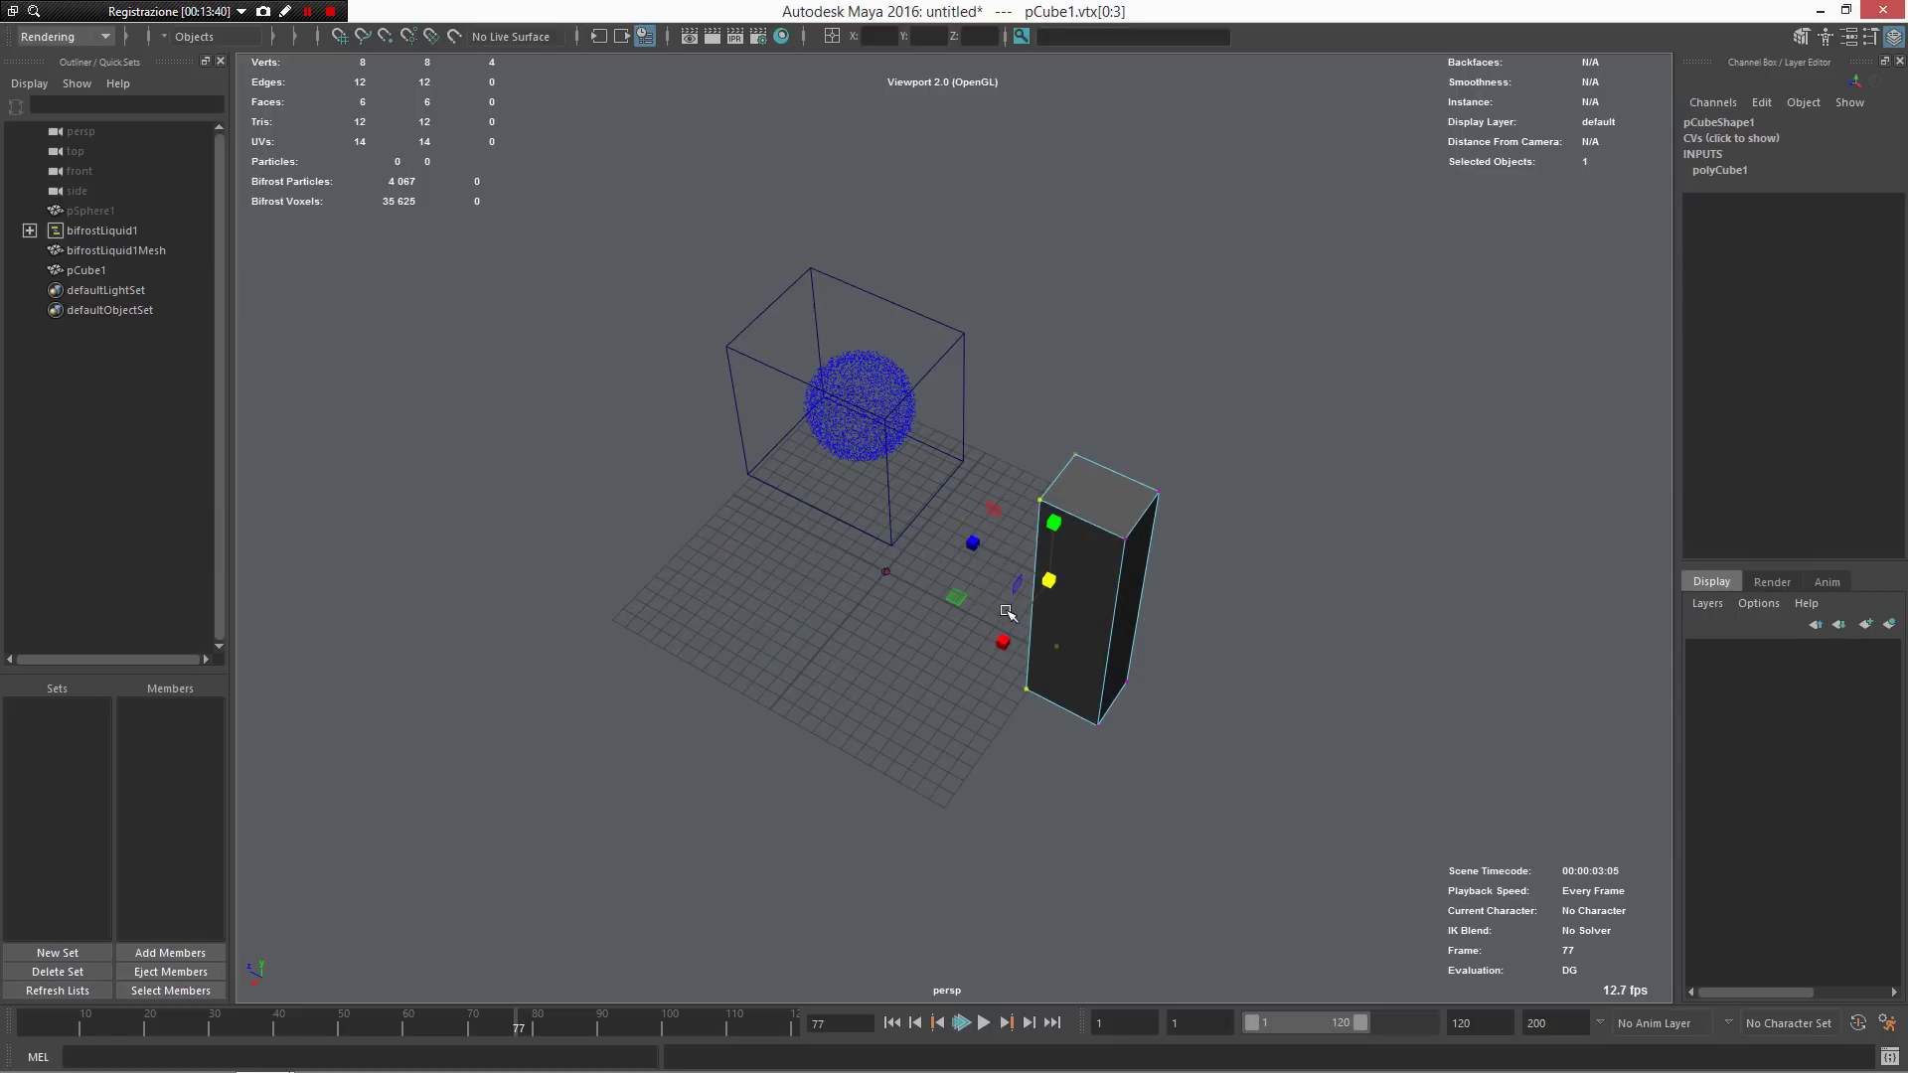
pyautogui.moveTo(1000, 641); pyautogui.dragTo(1142, 456)
# Step: Add divisions to the wedge column's faces and set Divisions to 4
pyautogui.moveTo(1071, 405); pyautogui.dragTo(999, 362, button='right')
pyautogui.keyDown('alt'); pyautogui.moveTo(1099, 479); pyautogui.dragTo(1110, 475); pyautogui.keyUp('alt')
pyautogui.hotkey('ctrl', 'z')
pyautogui.keyDown('shift'); pyautogui.moveTo(1068, 447); pyautogui.dragTo(1067, 449, button='right'); pyautogui.keyUp('shift')
pyautogui.keyDown('shift'); pyautogui.moveTo(1066, 449); pyautogui.dragTo(961, 474, button='right'); pyautogui.keyUp('shift')
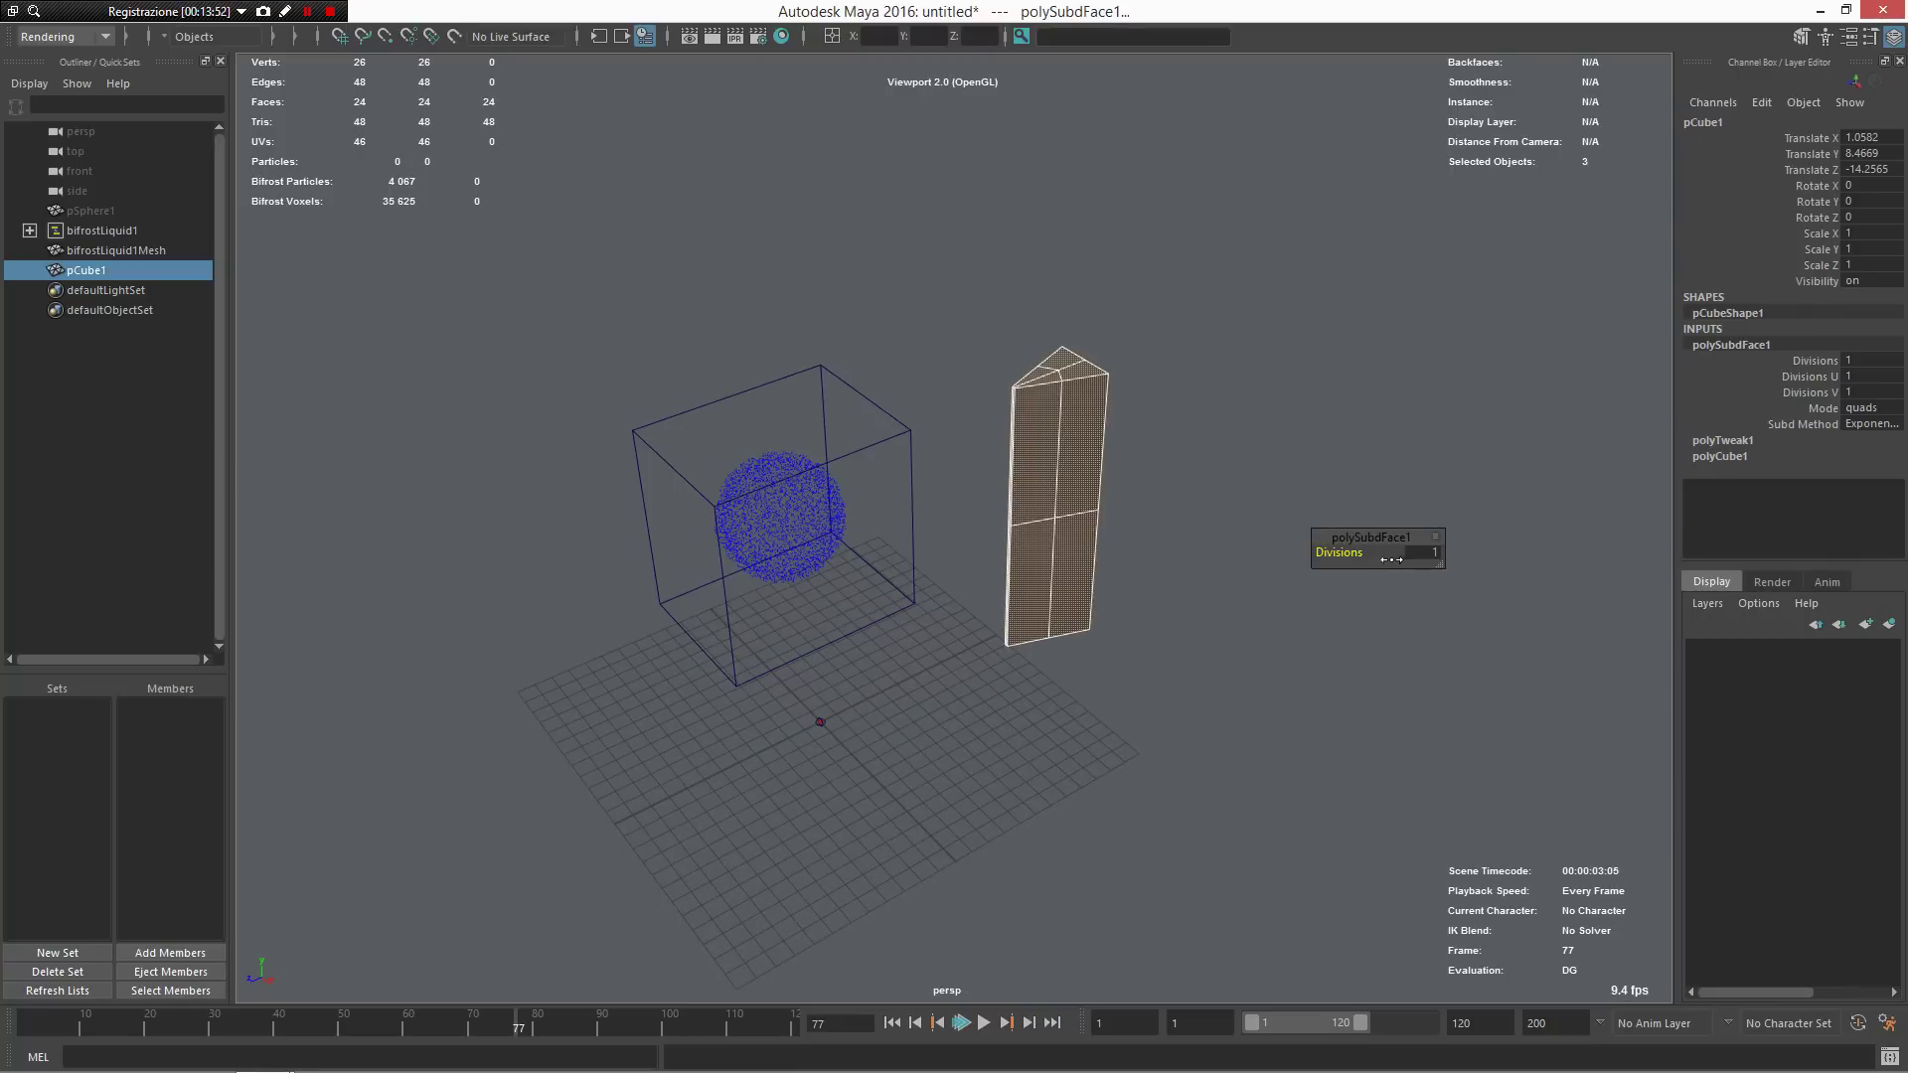
pyautogui.moveTo(1352, 547); pyautogui.dragTo(1382, 553)
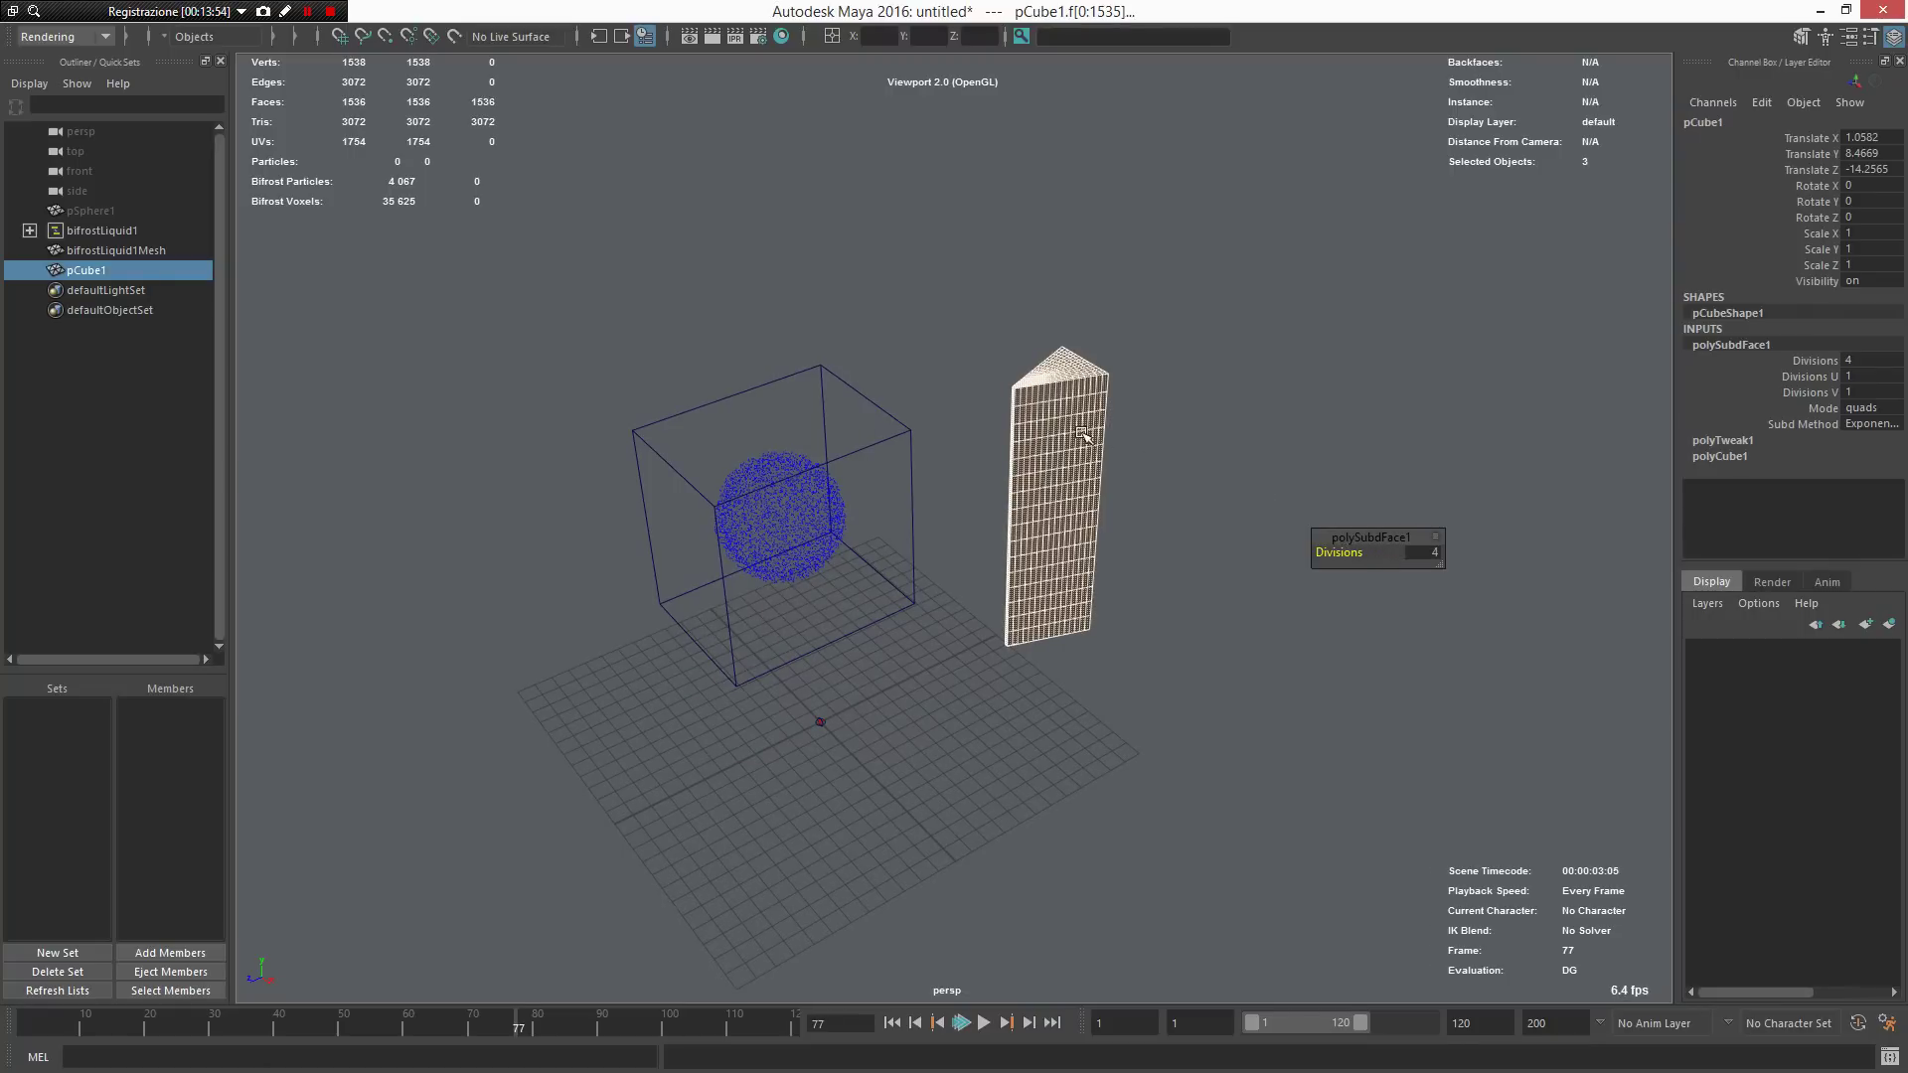
pyautogui.click(1223, 379)
# Step: Move the wedge column level with the liquid, to about X -0.15, Y 13.07, Z -19.14
pyautogui.click(1069, 384)
pyautogui.moveTo(1069, 383)
pyautogui.keyDown('alt'); pyautogui.mouseDown()
pyautogui.moveTo(987, 354)
pyautogui.moveTo(647, 367)
pyautogui.moveTo(1009, 497)
pyautogui.moveTo(1098, 415)
pyautogui.moveTo(1082, 426)
pyautogui.moveTo(1088, 373)
pyautogui.mouseUp(); pyautogui.keyUp('alt')
pyautogui.press('w')
pyautogui.keyDown('alt'); pyautogui.moveTo(1088, 372); pyautogui.dragTo(992, 536); pyautogui.keyUp('alt')
pyautogui.moveTo(893, 631); pyautogui.dragTo(903, 407)
pyautogui.keyDown('alt'); pyautogui.moveTo(903, 408); pyautogui.dragTo(801, 363); pyautogui.keyUp('alt')
# Step: Select the liquid together with the wedge column and add the column to the Bifrost simulation as a collider
pyautogui.click(932, 582)
pyautogui.keyDown('alt'); pyautogui.moveTo(971, 596); pyautogui.dragTo(868, 518); pyautogui.keyUp('alt')
pyautogui.keyDown('shift'); pyautogui.click(1197, 494); pyautogui.keyUp('shift')
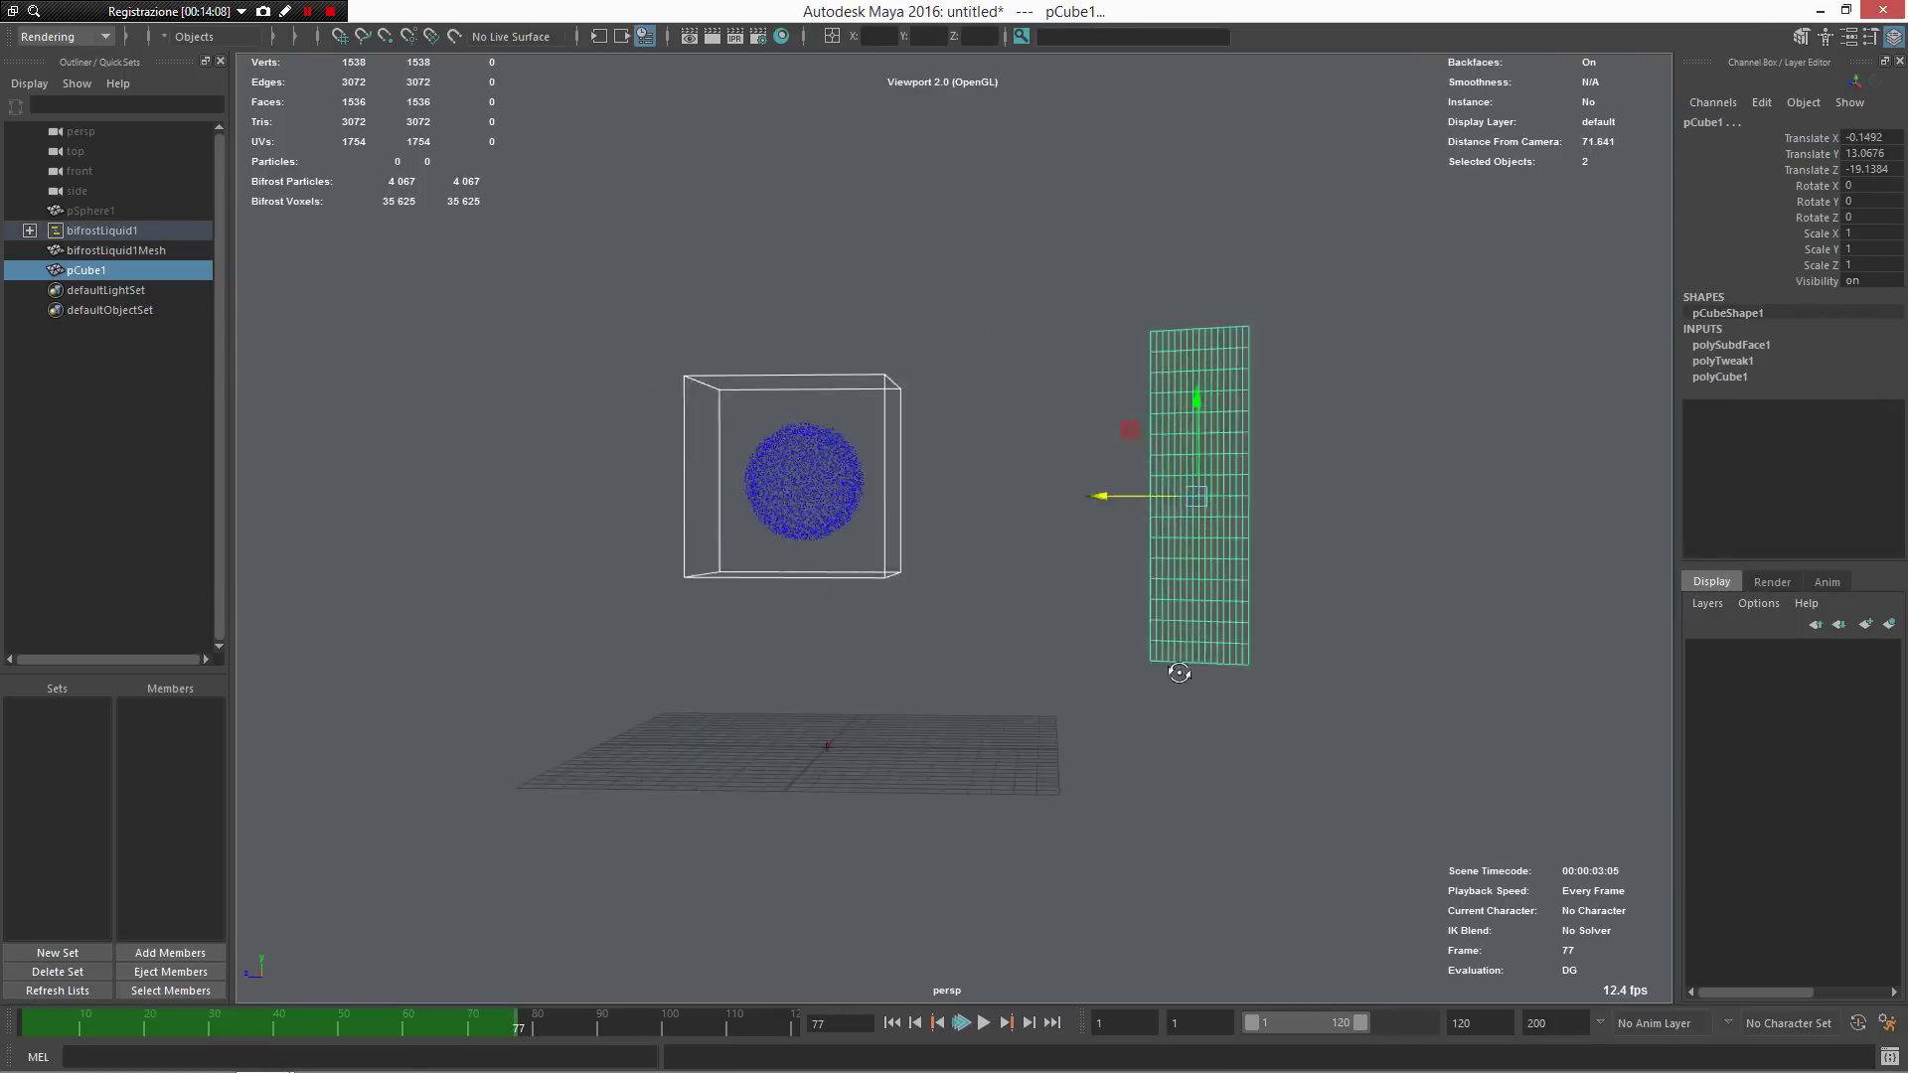
pyautogui.keyDown('alt'); pyautogui.moveTo(1196, 494); pyautogui.dragTo(1227, 622); pyautogui.keyUp('alt')
pyautogui.rightClick(1135, 461)
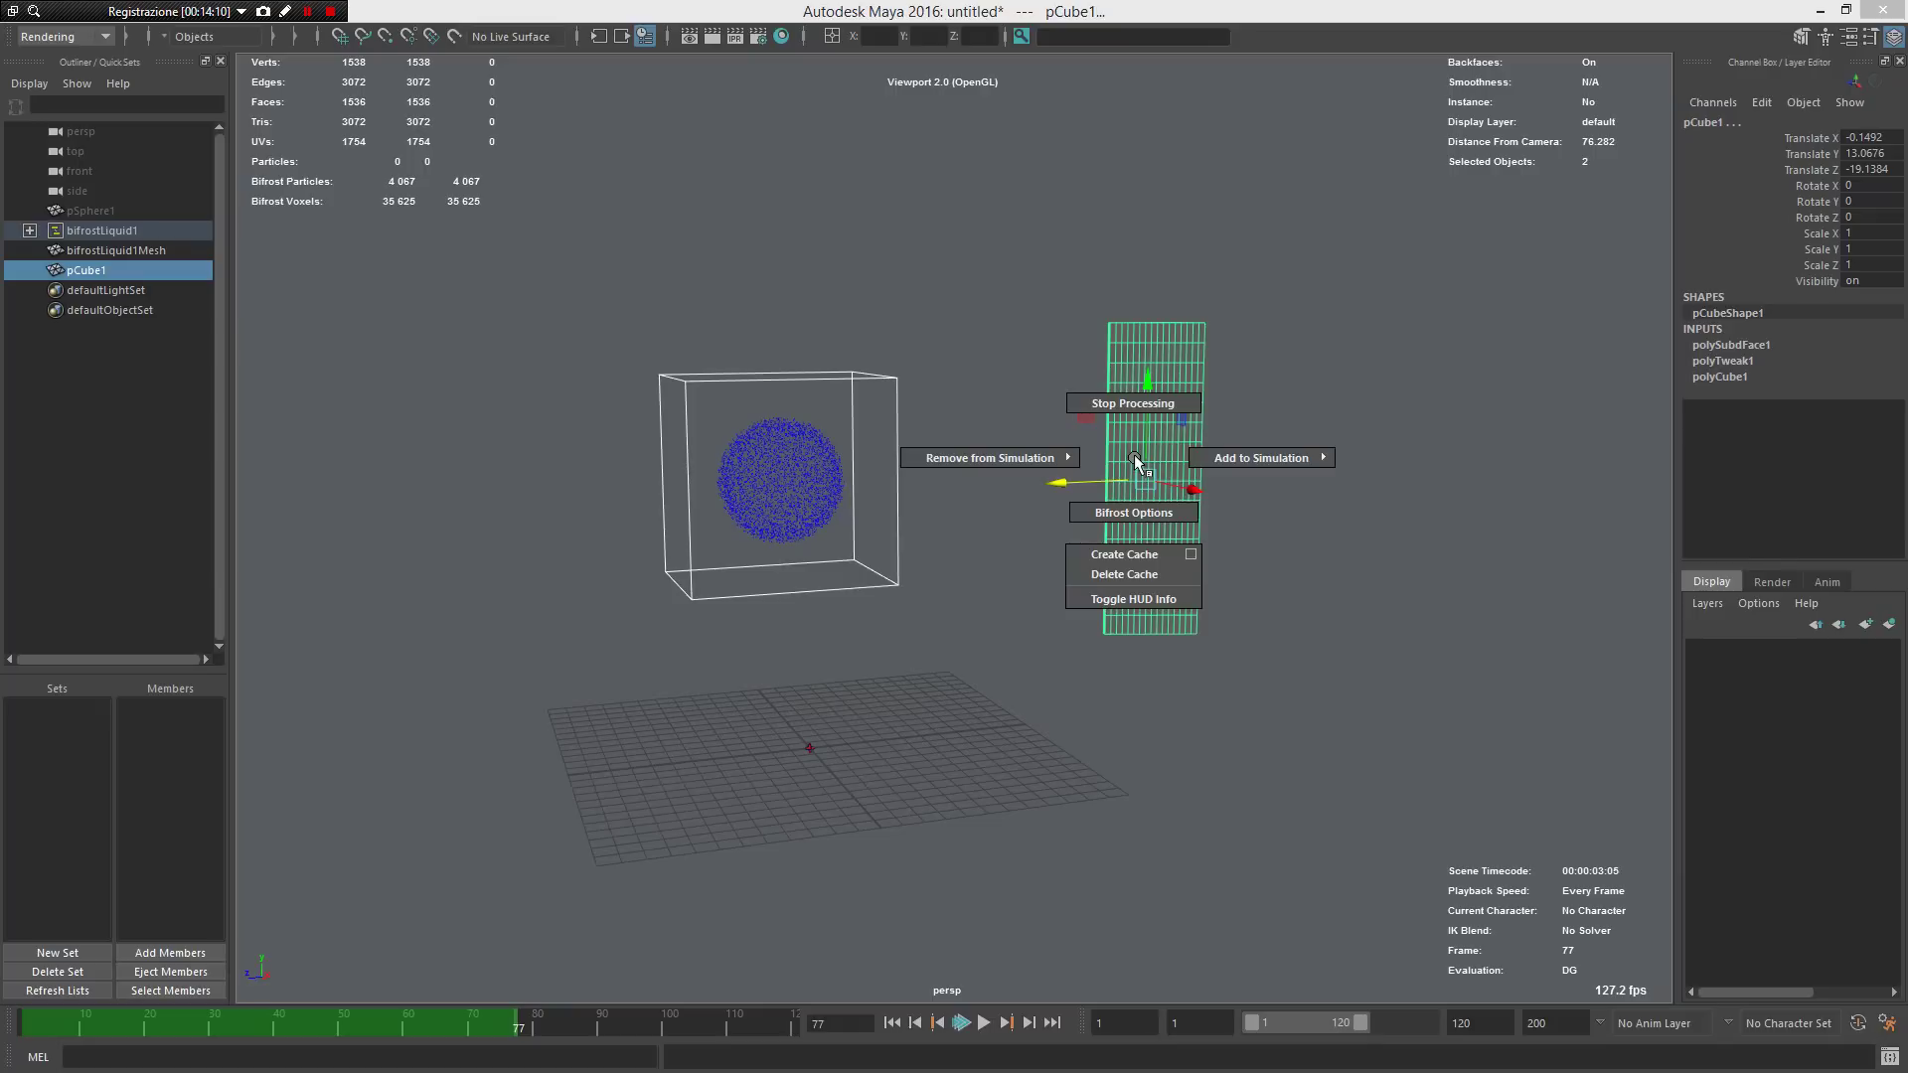
pyautogui.moveTo(1136, 460); pyautogui.dragTo(1348, 483, button='right')
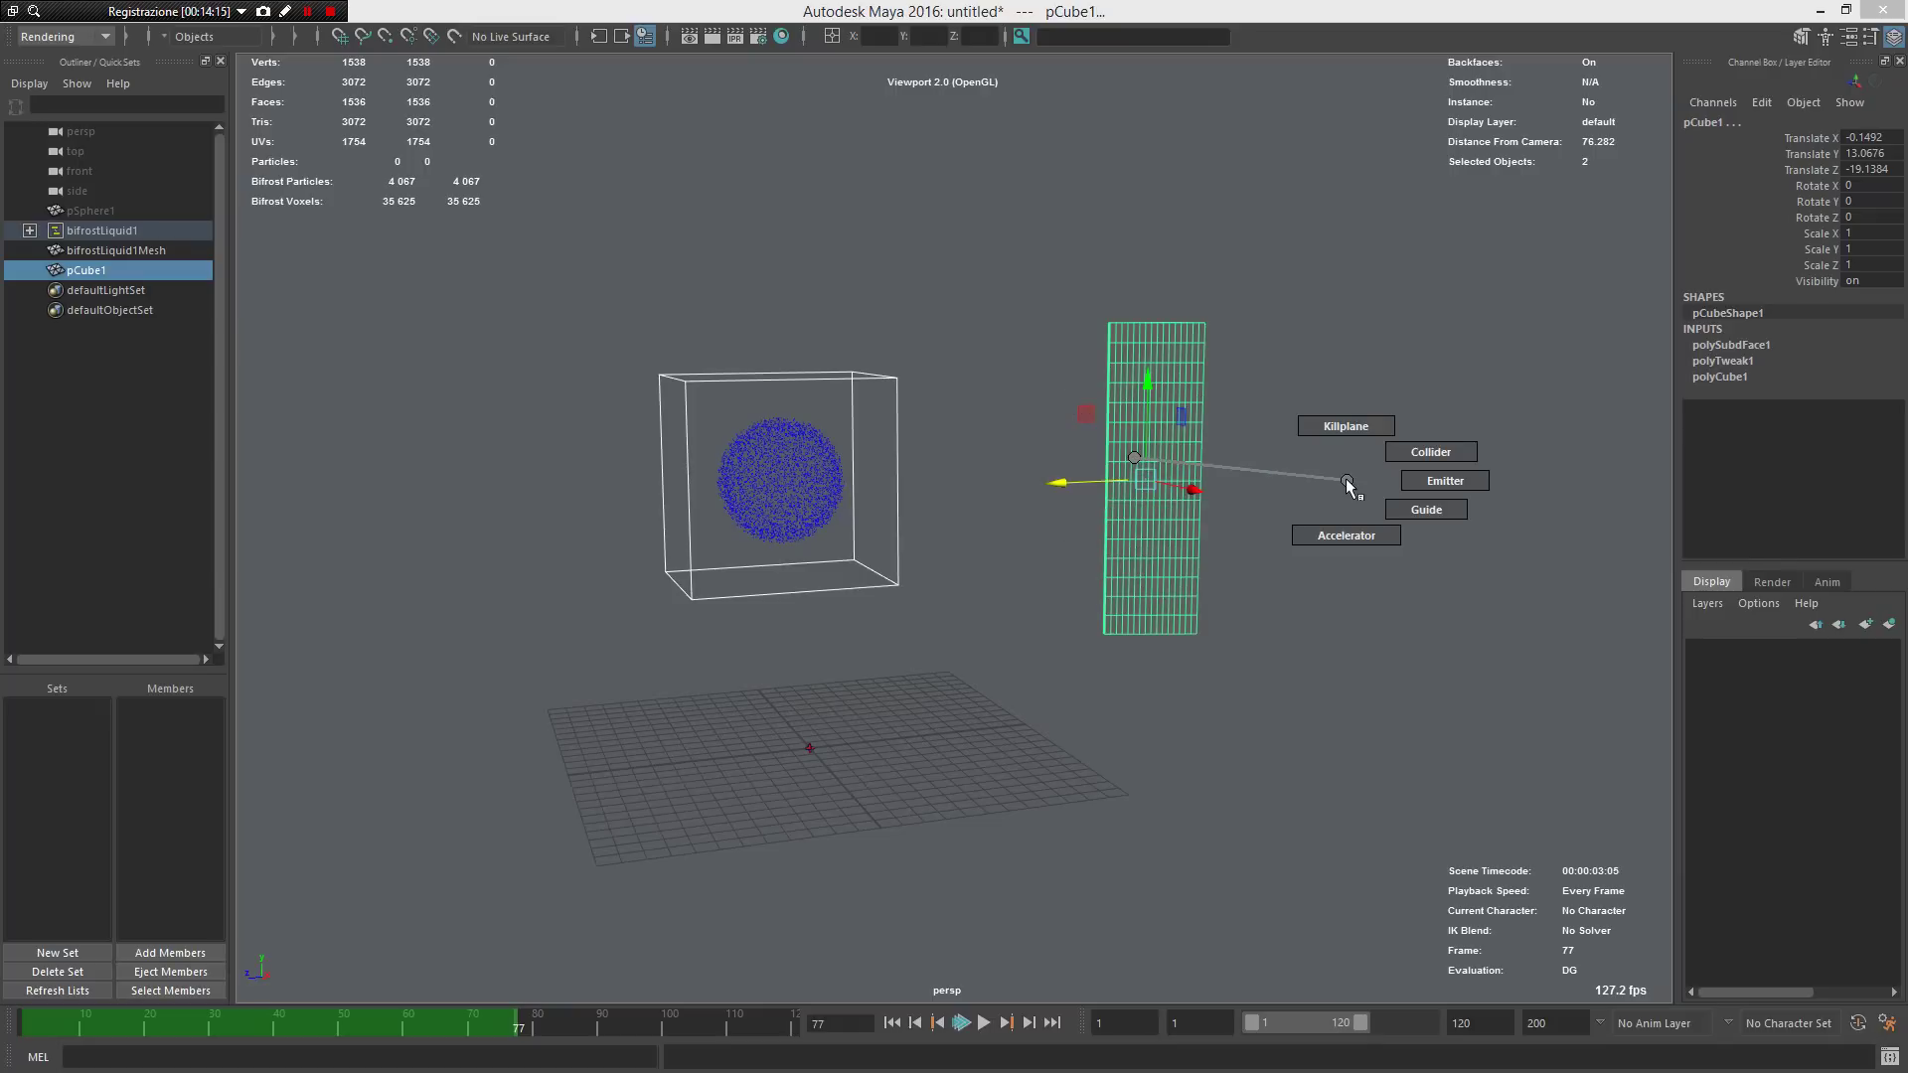
pyautogui.moveTo(1492, 429); pyautogui.dragTo(1493, 433, button='right')
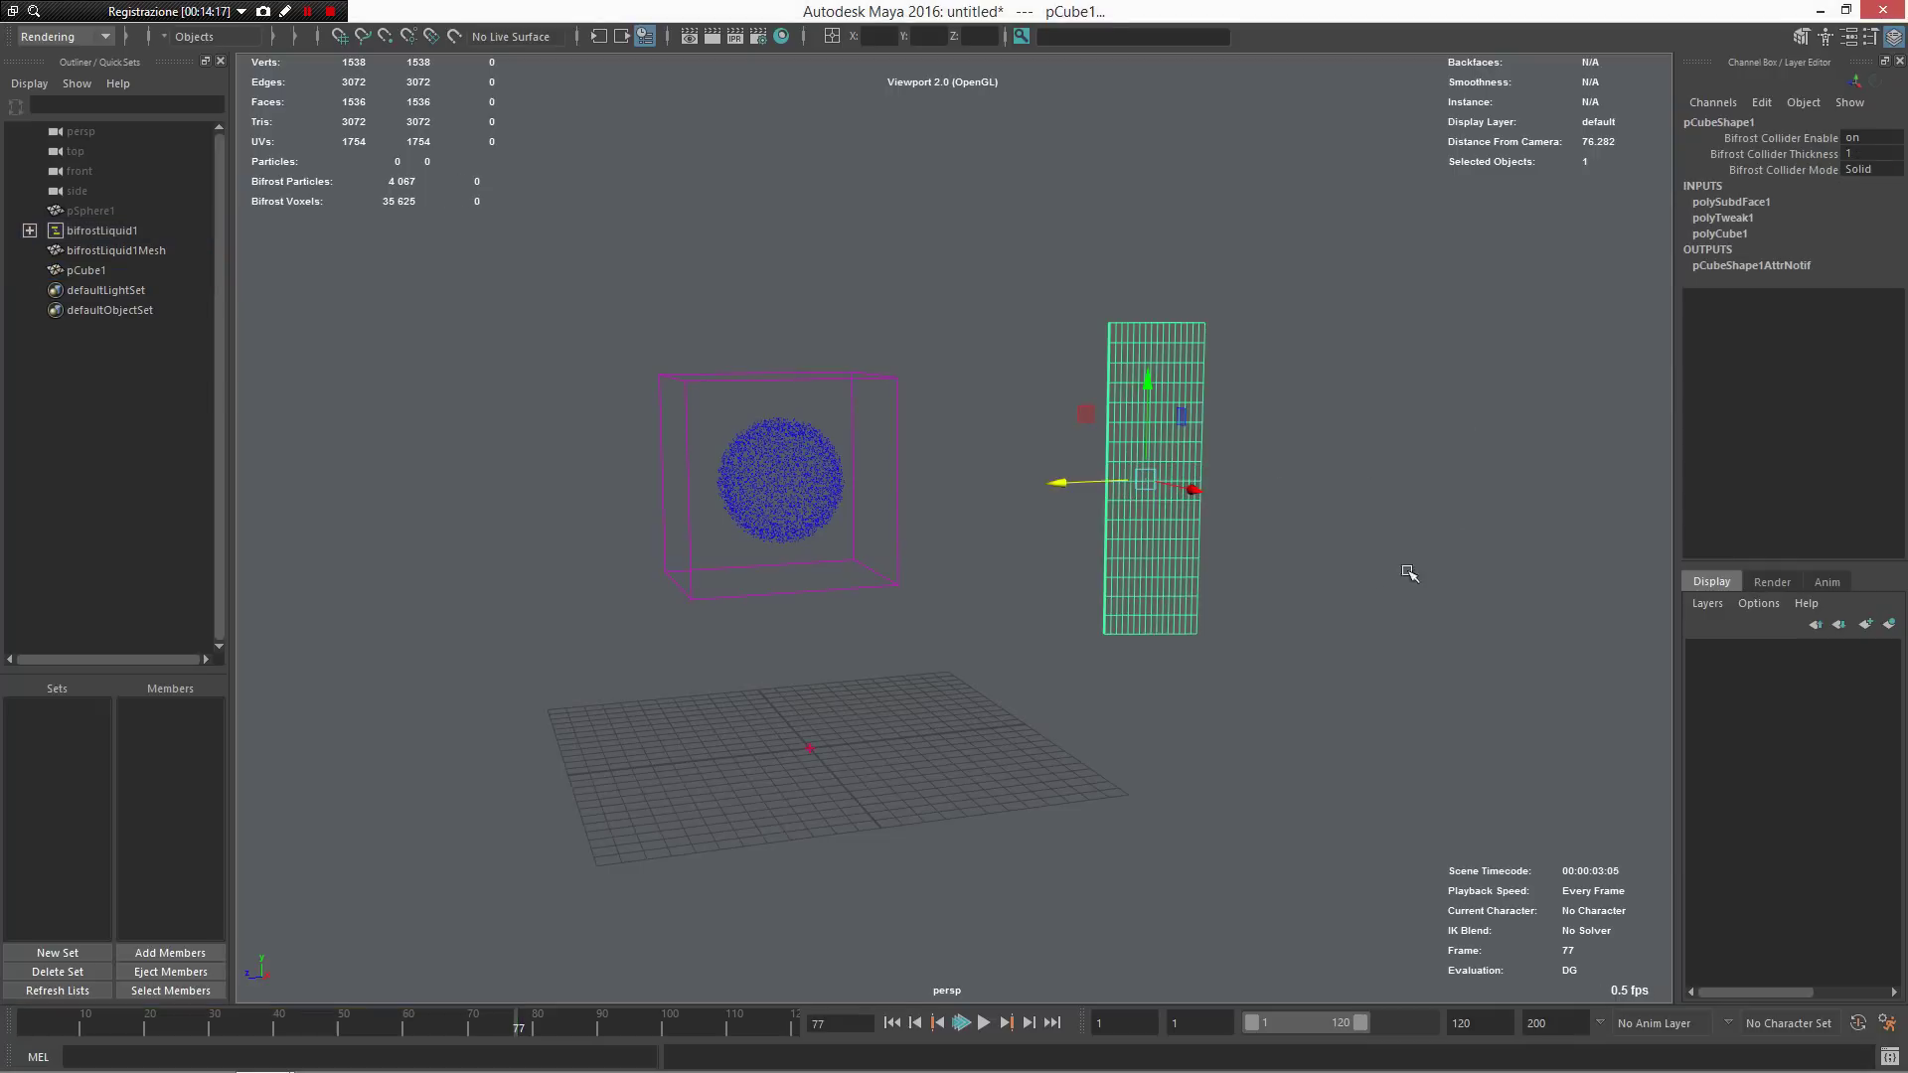
# Step: Preview the collider column as a smoothed mesh in wireframe display
pyautogui.keyDown('alt'); pyautogui.moveTo(1148, 760); pyautogui.dragTo(796, 468); pyautogui.keyUp('alt')
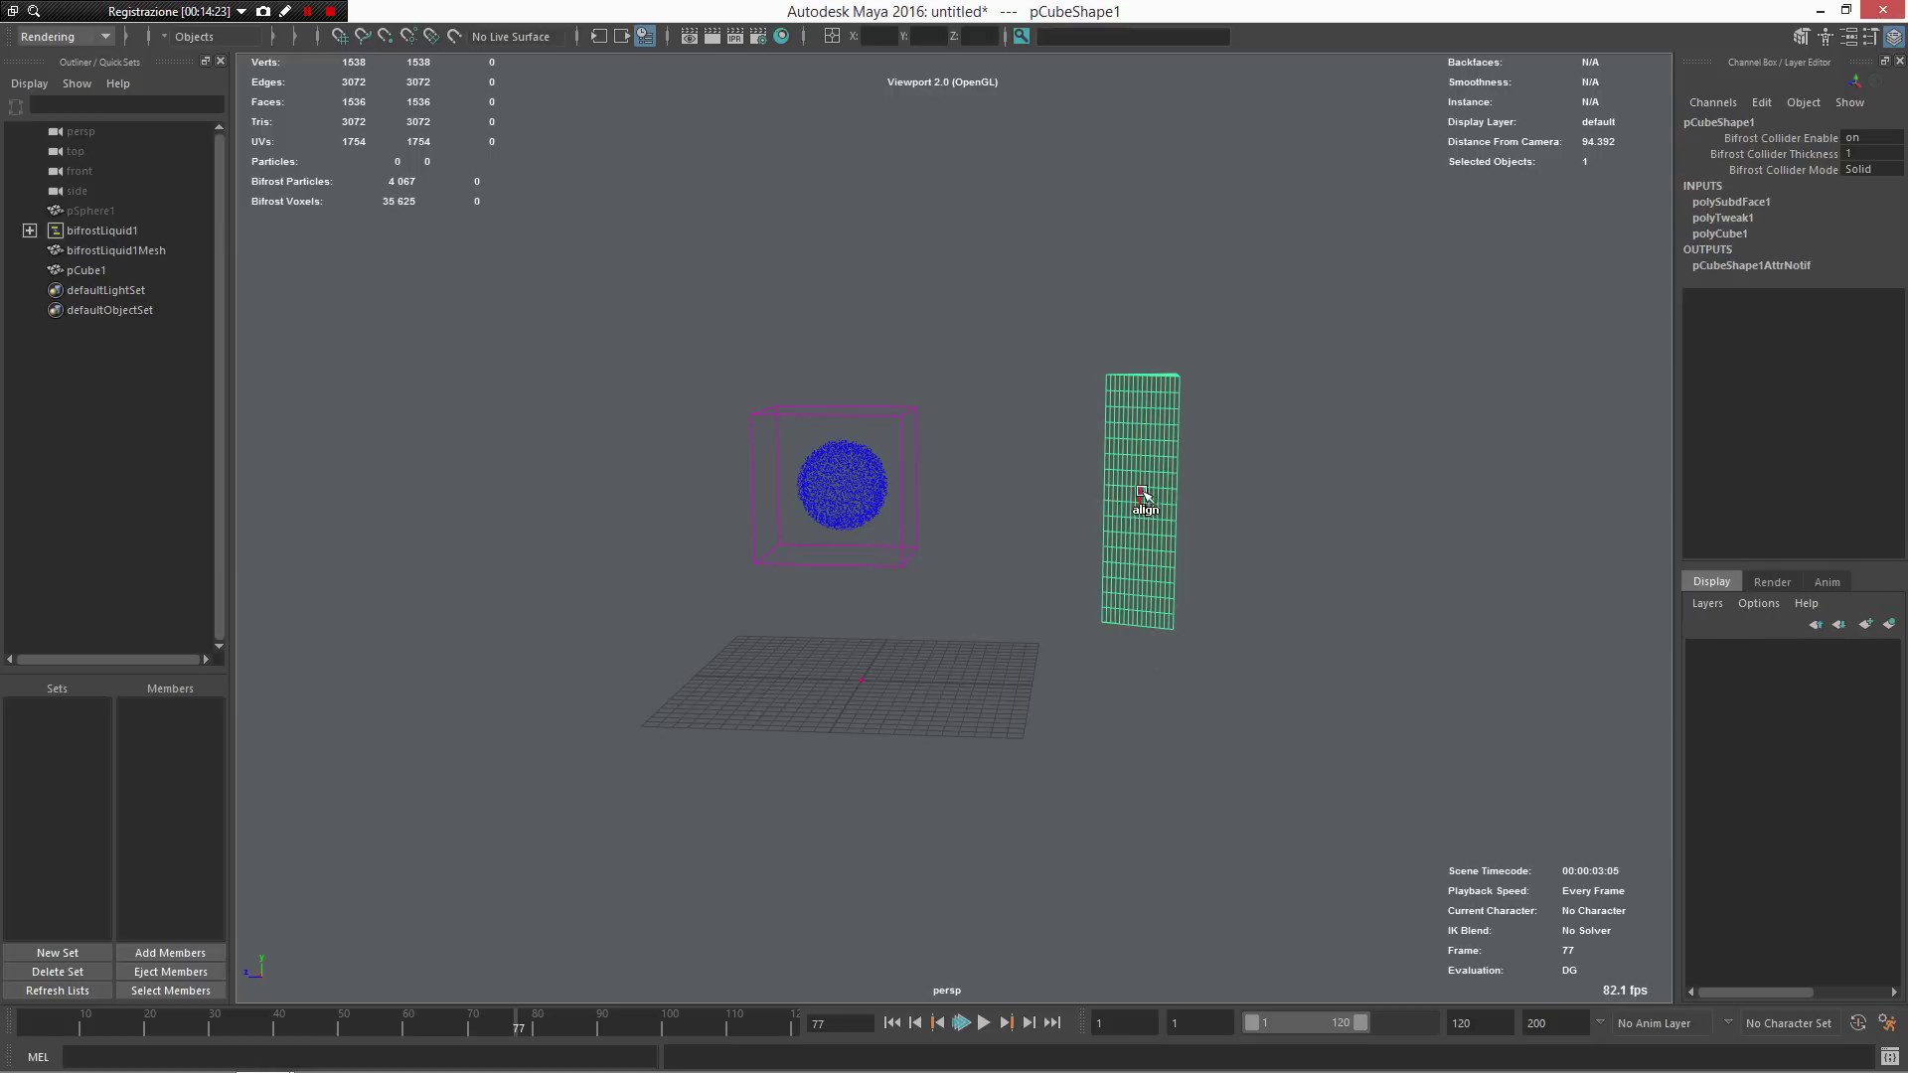
pyautogui.keyDown('alt'); pyautogui.moveTo(1142, 510); pyautogui.dragTo(1172, 621); pyautogui.keyUp('alt')
pyautogui.hotkey('ctrl', 'shift')
pyautogui.keyDown('alt'); pyautogui.moveTo(1148, 678); pyautogui.dragTo(1135, 589); pyautogui.keyUp('alt')
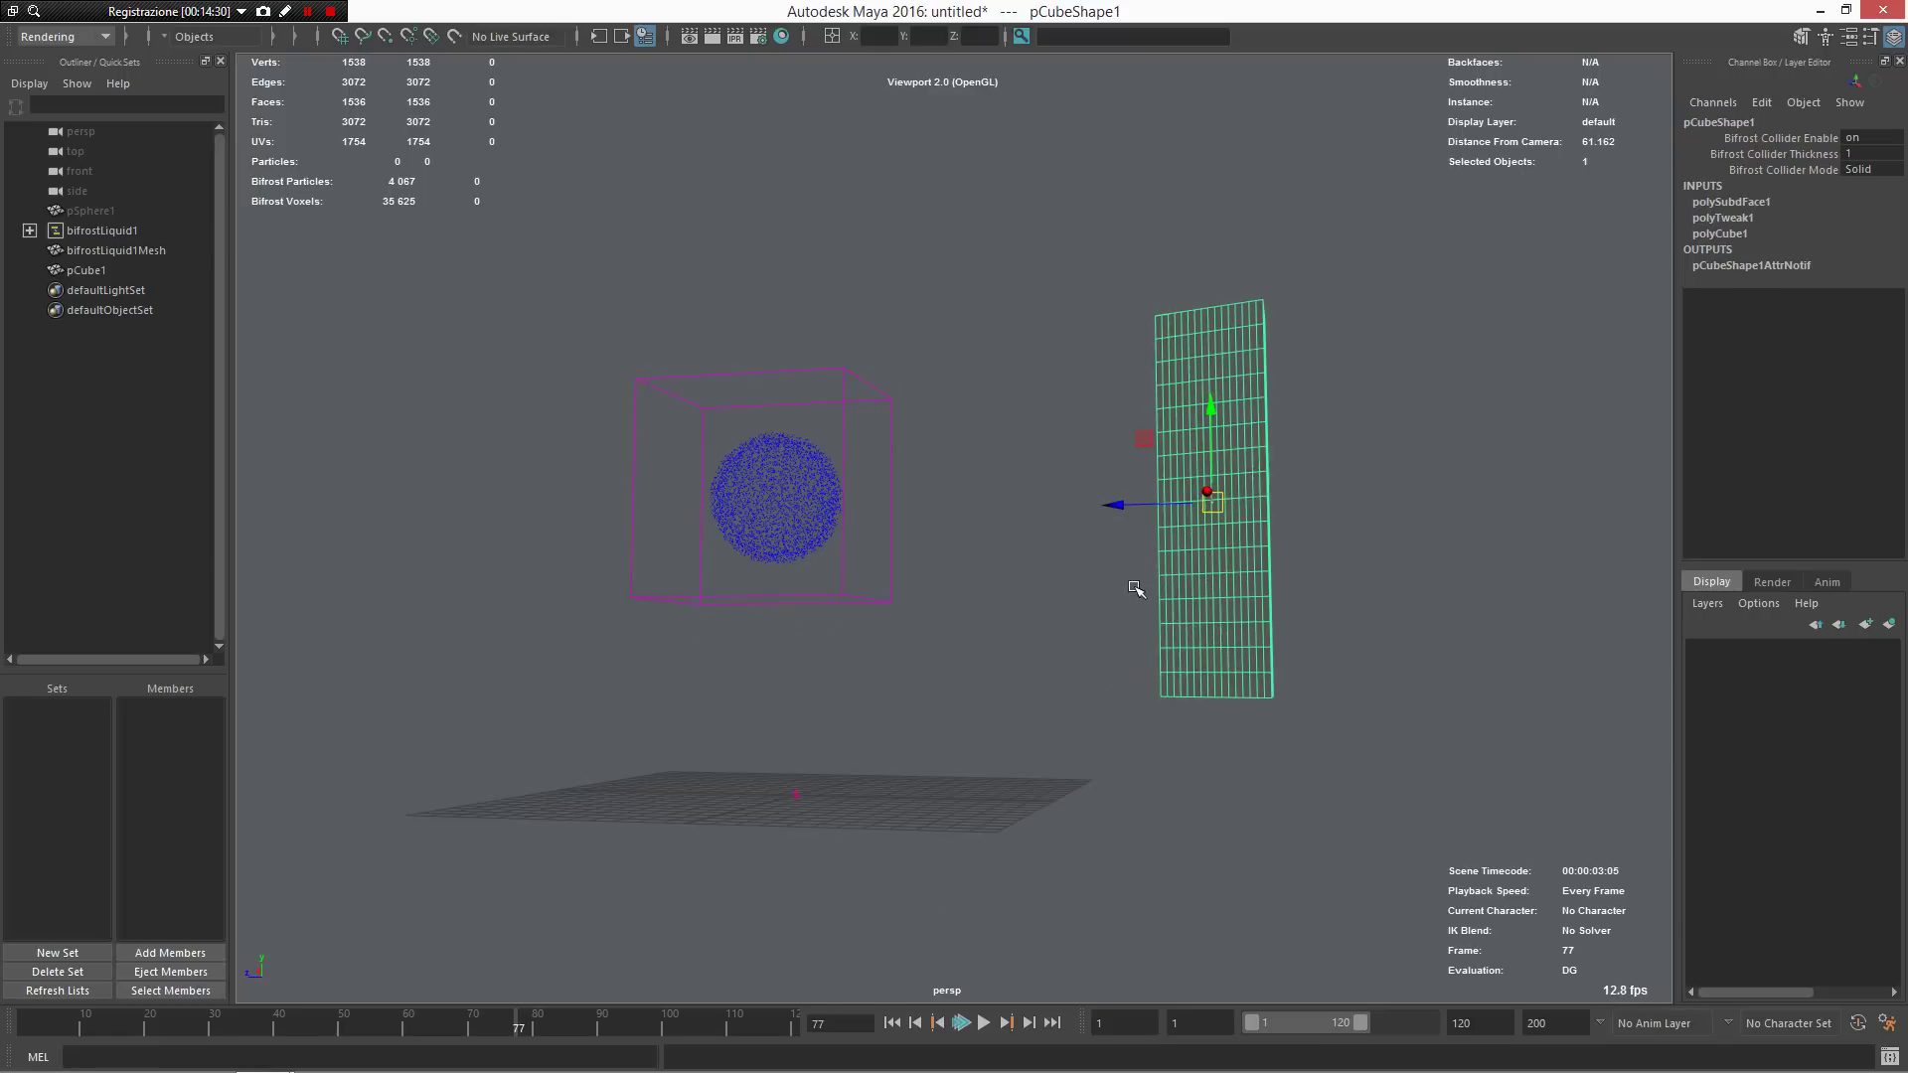
pyautogui.hotkey('ctrl', 'shift')
pyautogui.keyDown('alt'); pyautogui.moveTo(1220, 479); pyautogui.dragTo(1210, 594); pyautogui.keyUp('alt')
pyautogui.press('3')
pyautogui.press('4')
pyautogui.keyDown('ctrl'); pyautogui.keyDown('shift'); pyautogui.rightClick(1210, 593); pyautogui.keyUp('shift'); pyautogui.keyUp('ctrl')
pyautogui.keyDown('ctrl'); pyautogui.keyDown('shift'); pyautogui.moveTo(1210, 593); pyautogui.dragTo(1342, 478, button='right'); pyautogui.keyUp('shift'); pyautogui.keyUp('ctrl')
pyautogui.keyDown('ctrl'); pyautogui.keyDown('shift'); pyautogui.rightClick(1228, 573); pyautogui.keyUp('shift'); pyautogui.keyUp('ctrl')
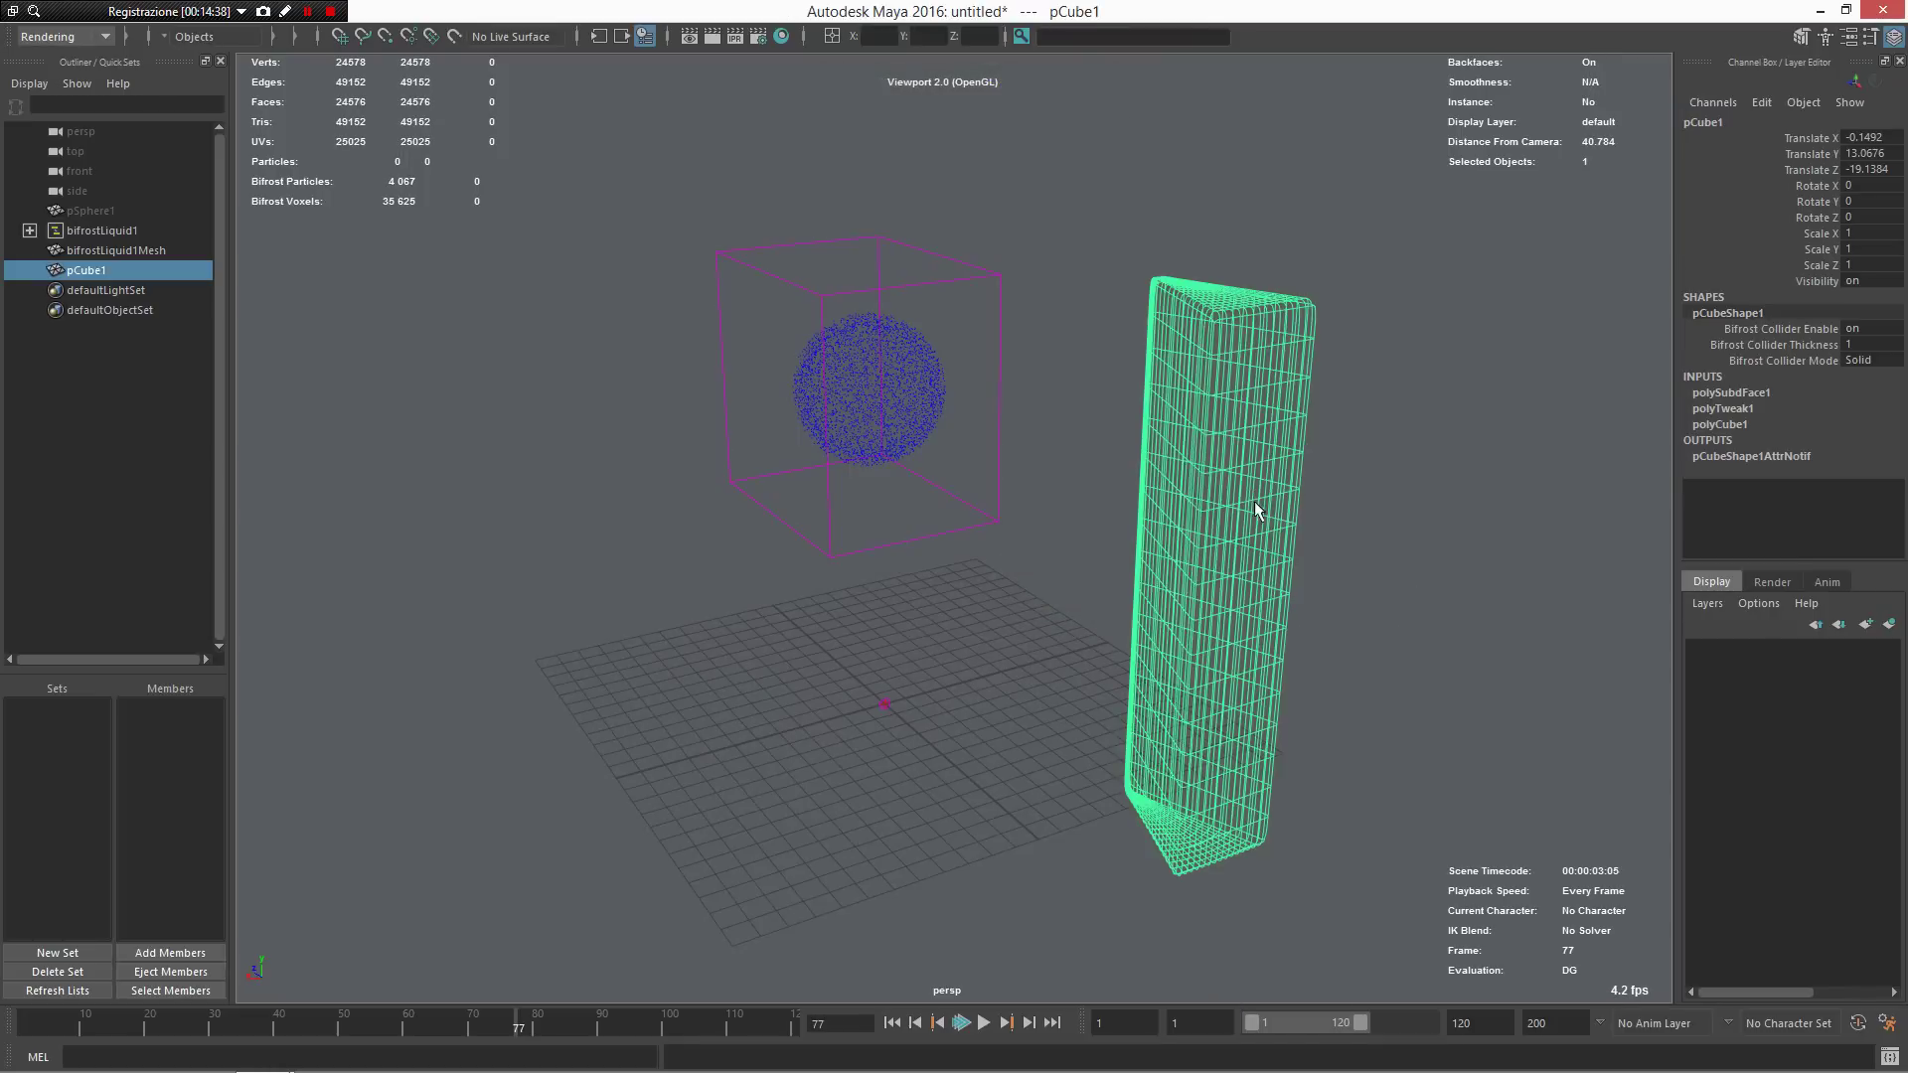
# Step: Return the column to its unsmoothed mesh and the viewport to shaded display
pyautogui.press('1')
pyautogui.keyDown('alt'); pyautogui.moveTo(1257, 529); pyautogui.dragTo(1362, 558); pyautogui.keyUp('alt')
pyautogui.keyDown('alt'); pyautogui.moveTo(1362, 558); pyautogui.dragTo(1320, 510, button='right'); pyautogui.keyUp('alt')
pyautogui.click(1320, 510)
pyautogui.moveTo(1193, 489)
pyautogui.keyDown('alt'); pyautogui.mouseDown()
pyautogui.moveTo(1238, 515)
pyautogui.moveTo(970, 409)
pyautogui.mouseUp(); pyautogui.keyUp('alt')
pyautogui.press('5')
pyautogui.click(1097, 560)
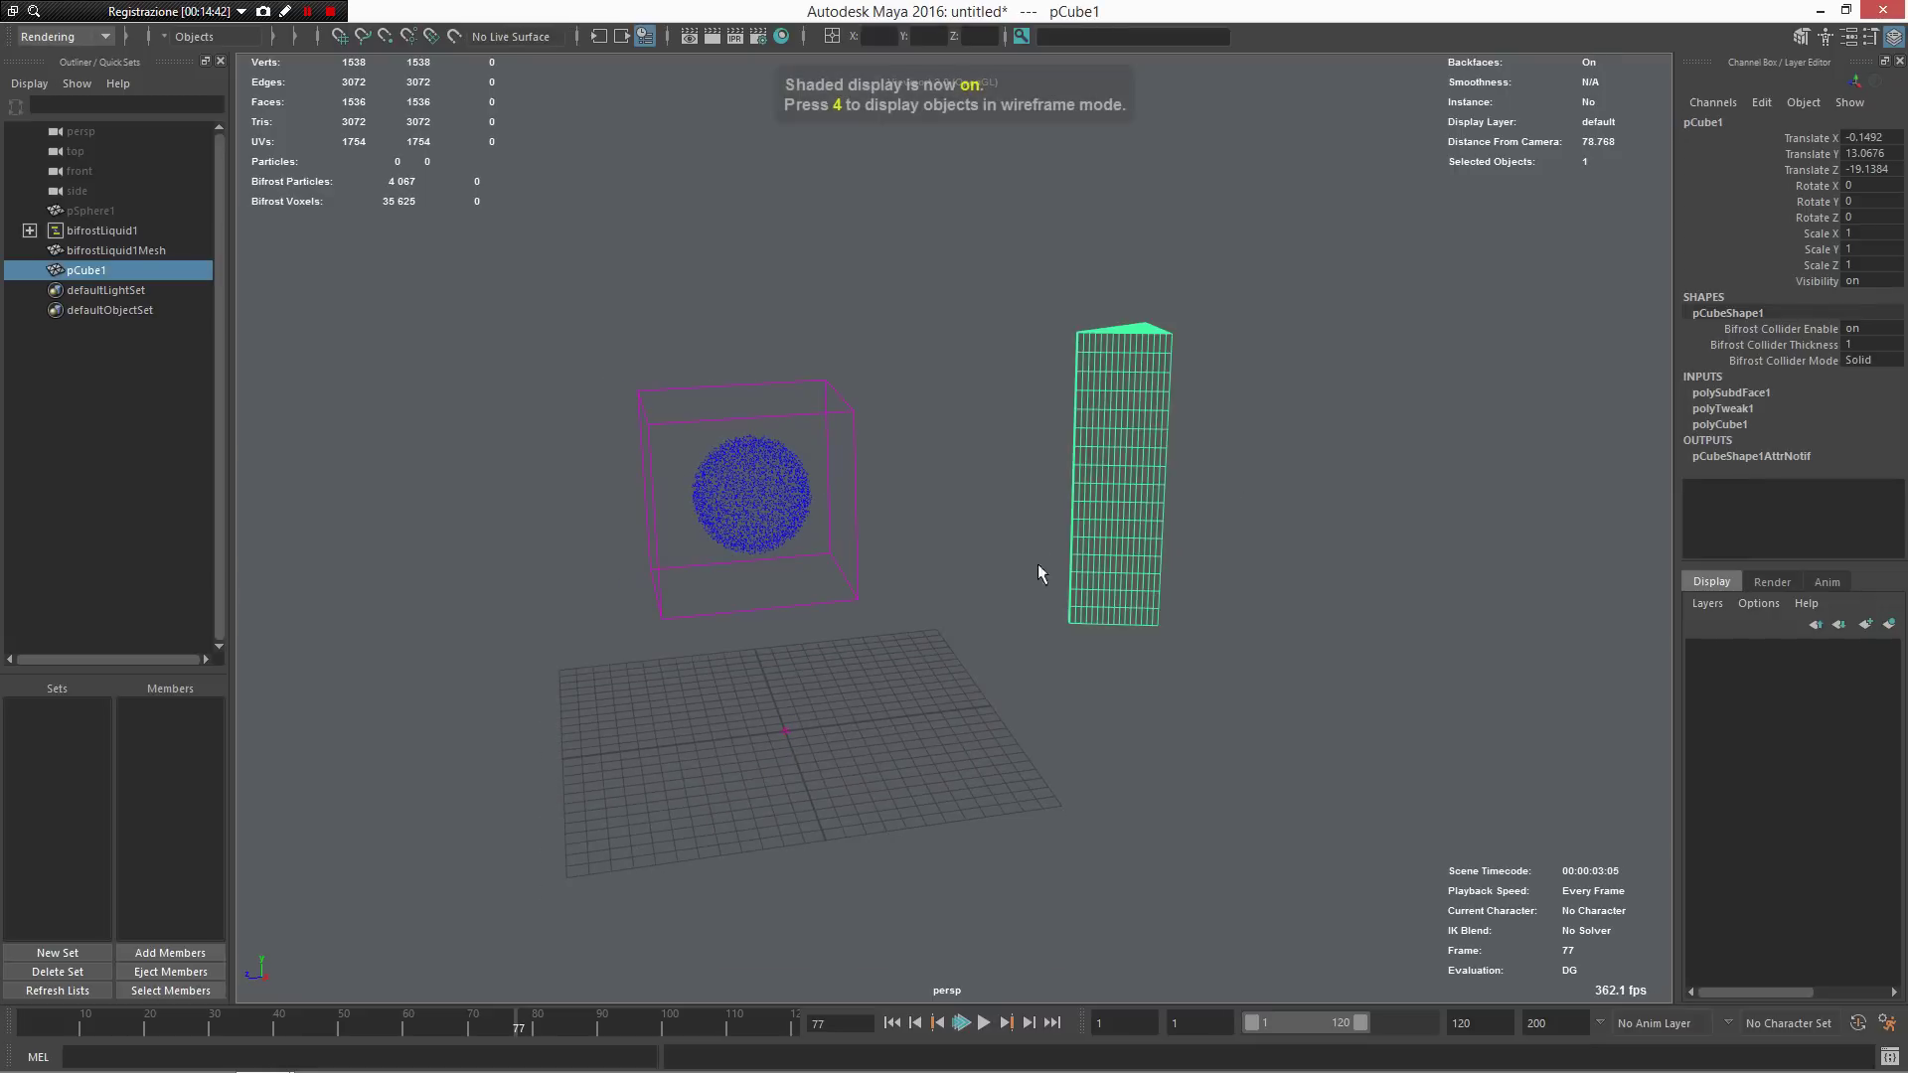
pyautogui.keyDown('alt'); pyautogui.moveTo(1053, 658); pyautogui.dragTo(1067, 652); pyautogui.keyUp('alt')
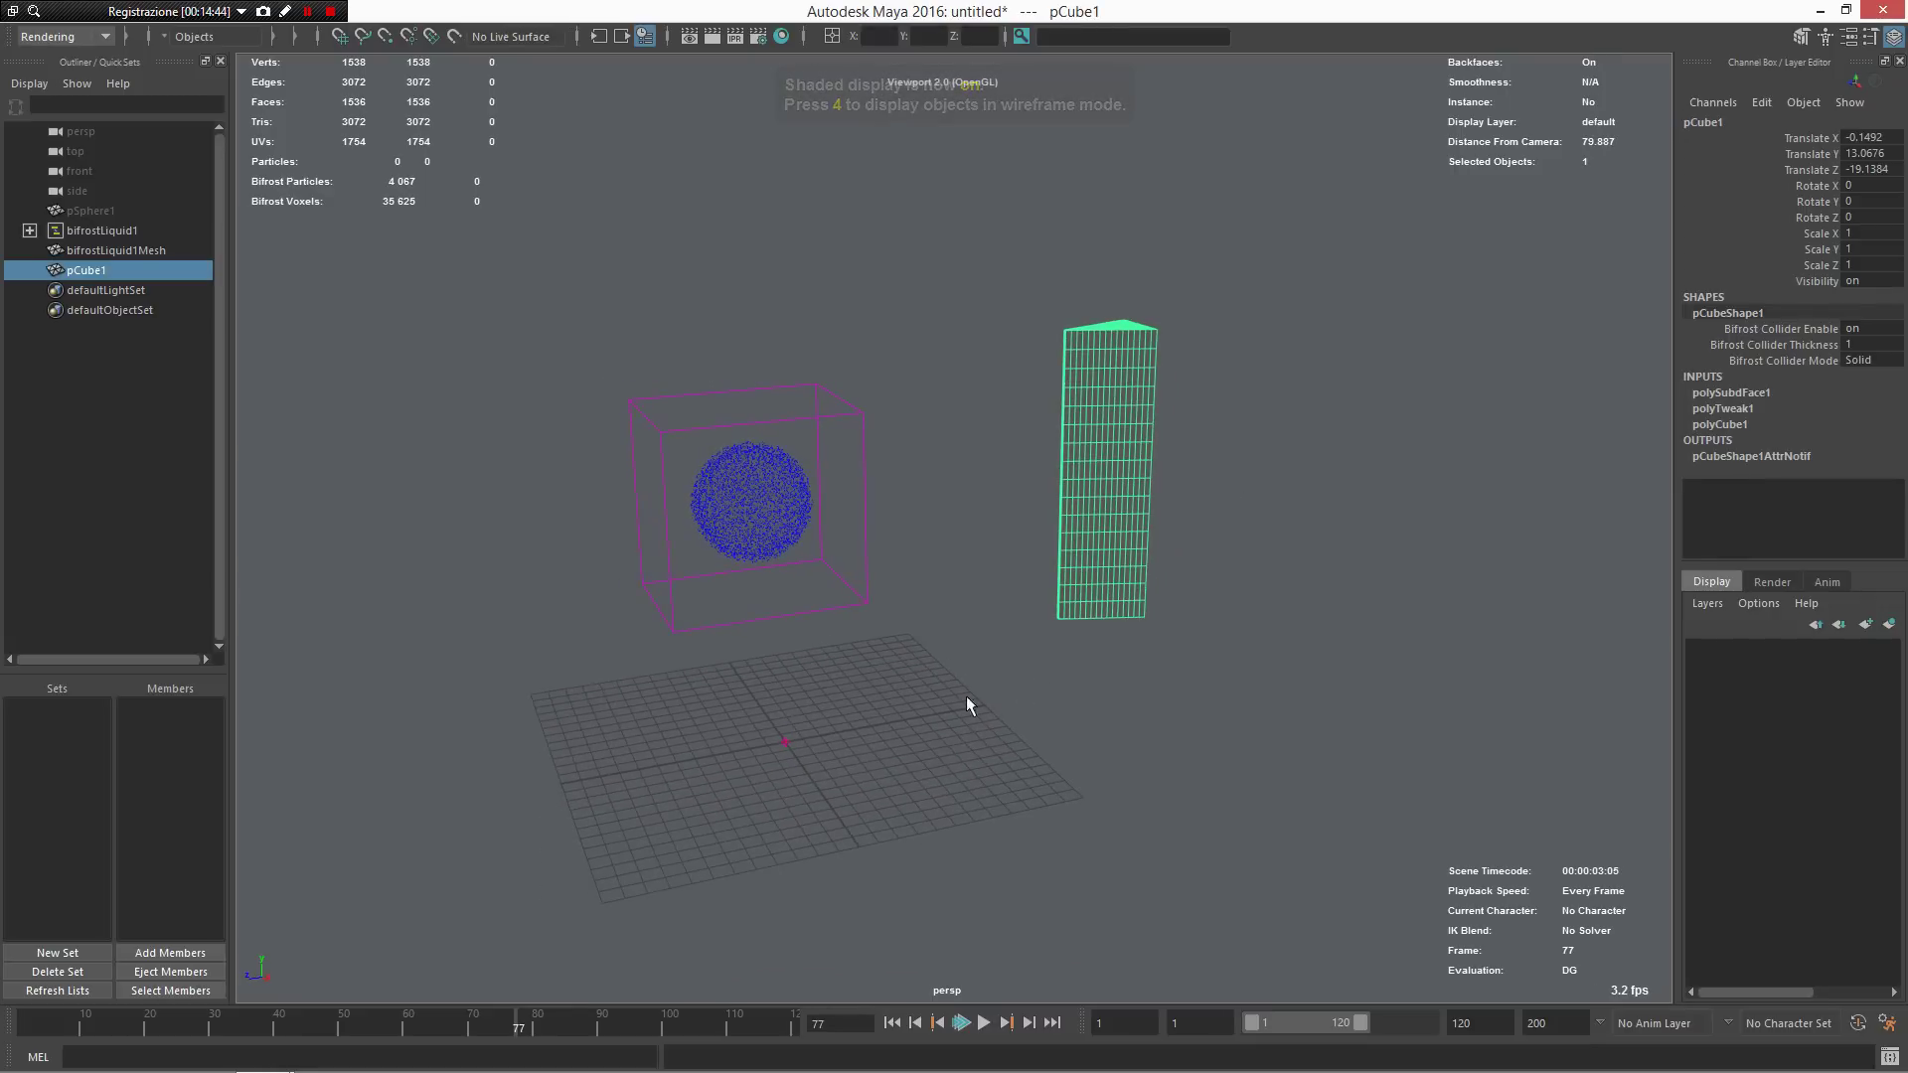
pyautogui.press('s')
pyautogui.moveTo(516, 1026); pyautogui.dragTo(822, 1072)
pyautogui.hotkey('ctrl', 'z')
pyautogui.hotkey('alt', 'v')
# Step: Keyframe the column at frame 1 and again at frame 50, moved past the liquid to Translate Z 81.2768
pyautogui.hotkey('alt', 'shift', 'v')
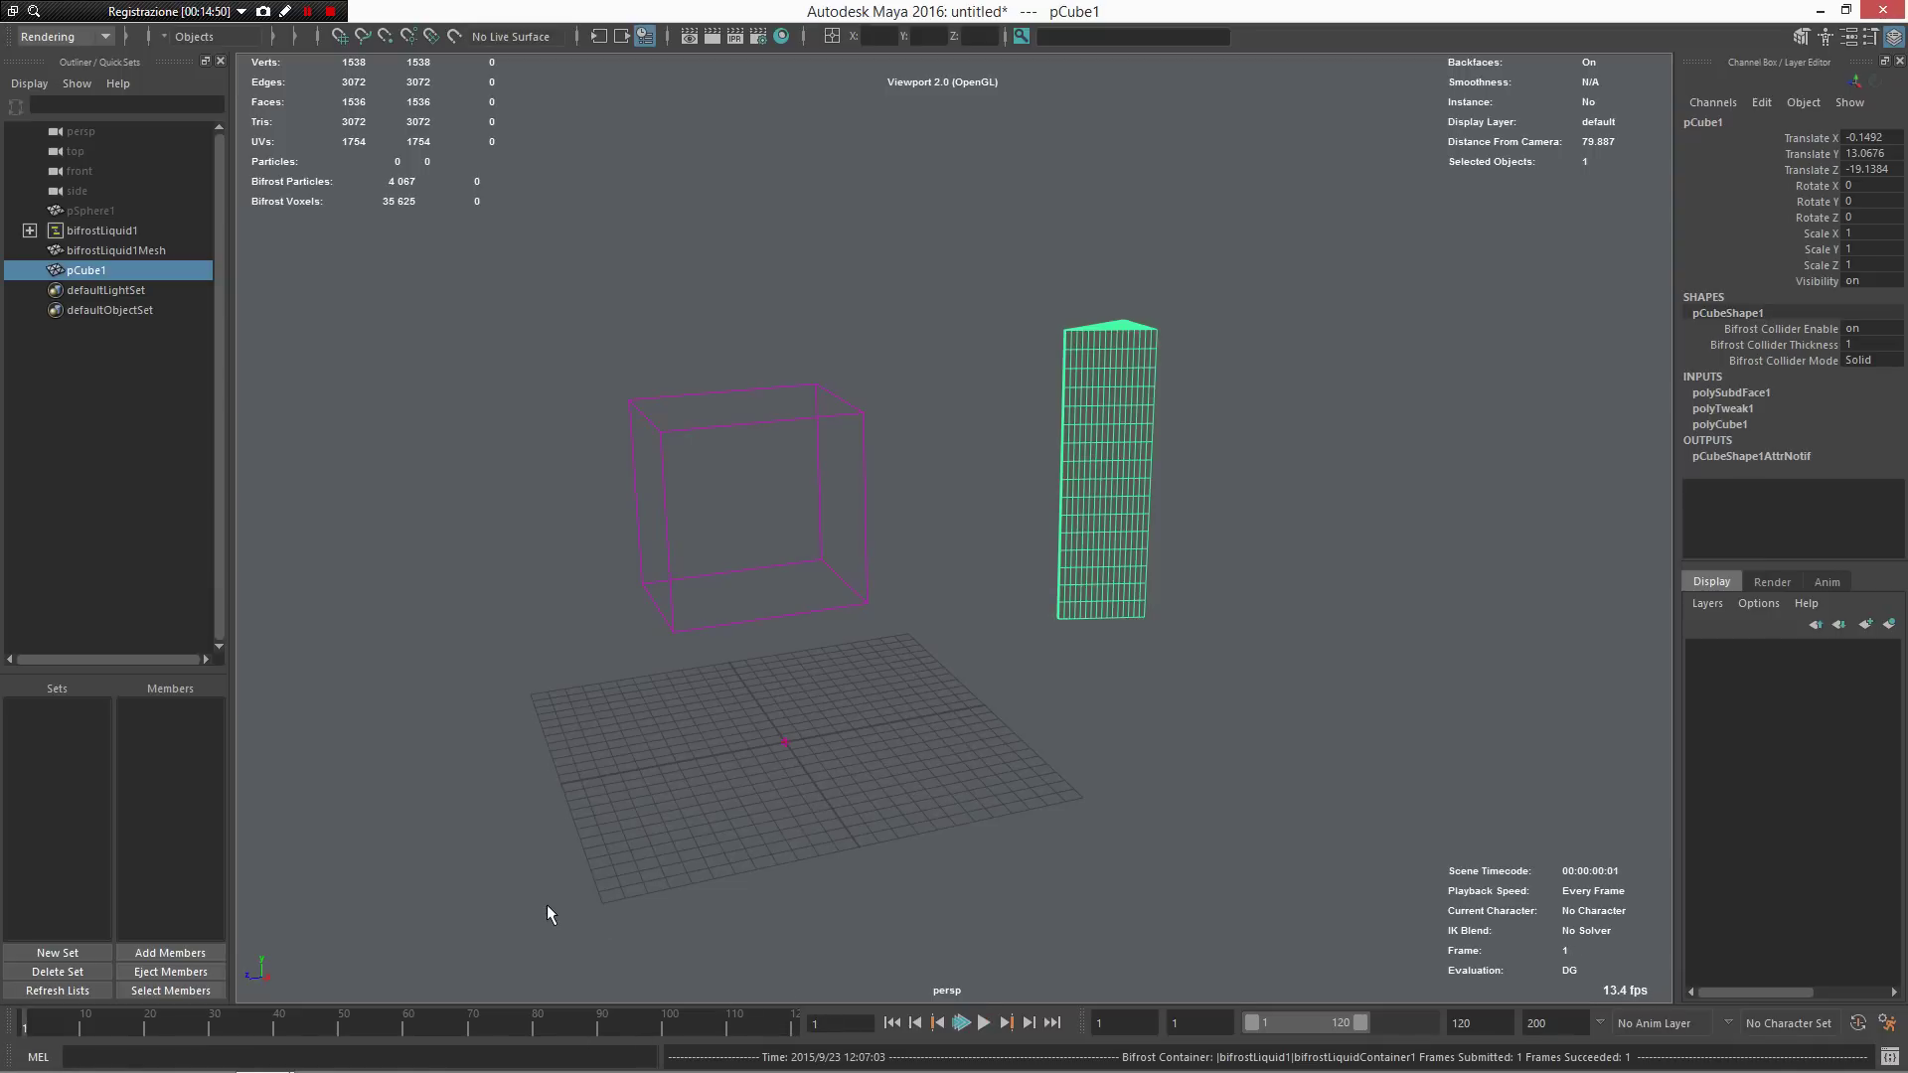
pyautogui.press('s')
pyautogui.moveTo(254, 1016); pyautogui.dragTo(343, 1031)
pyautogui.keyDown('alt'); pyautogui.moveTo(1230, 862); pyautogui.dragTo(1034, 580, button='right'); pyautogui.keyUp('alt')
pyautogui.press('w')
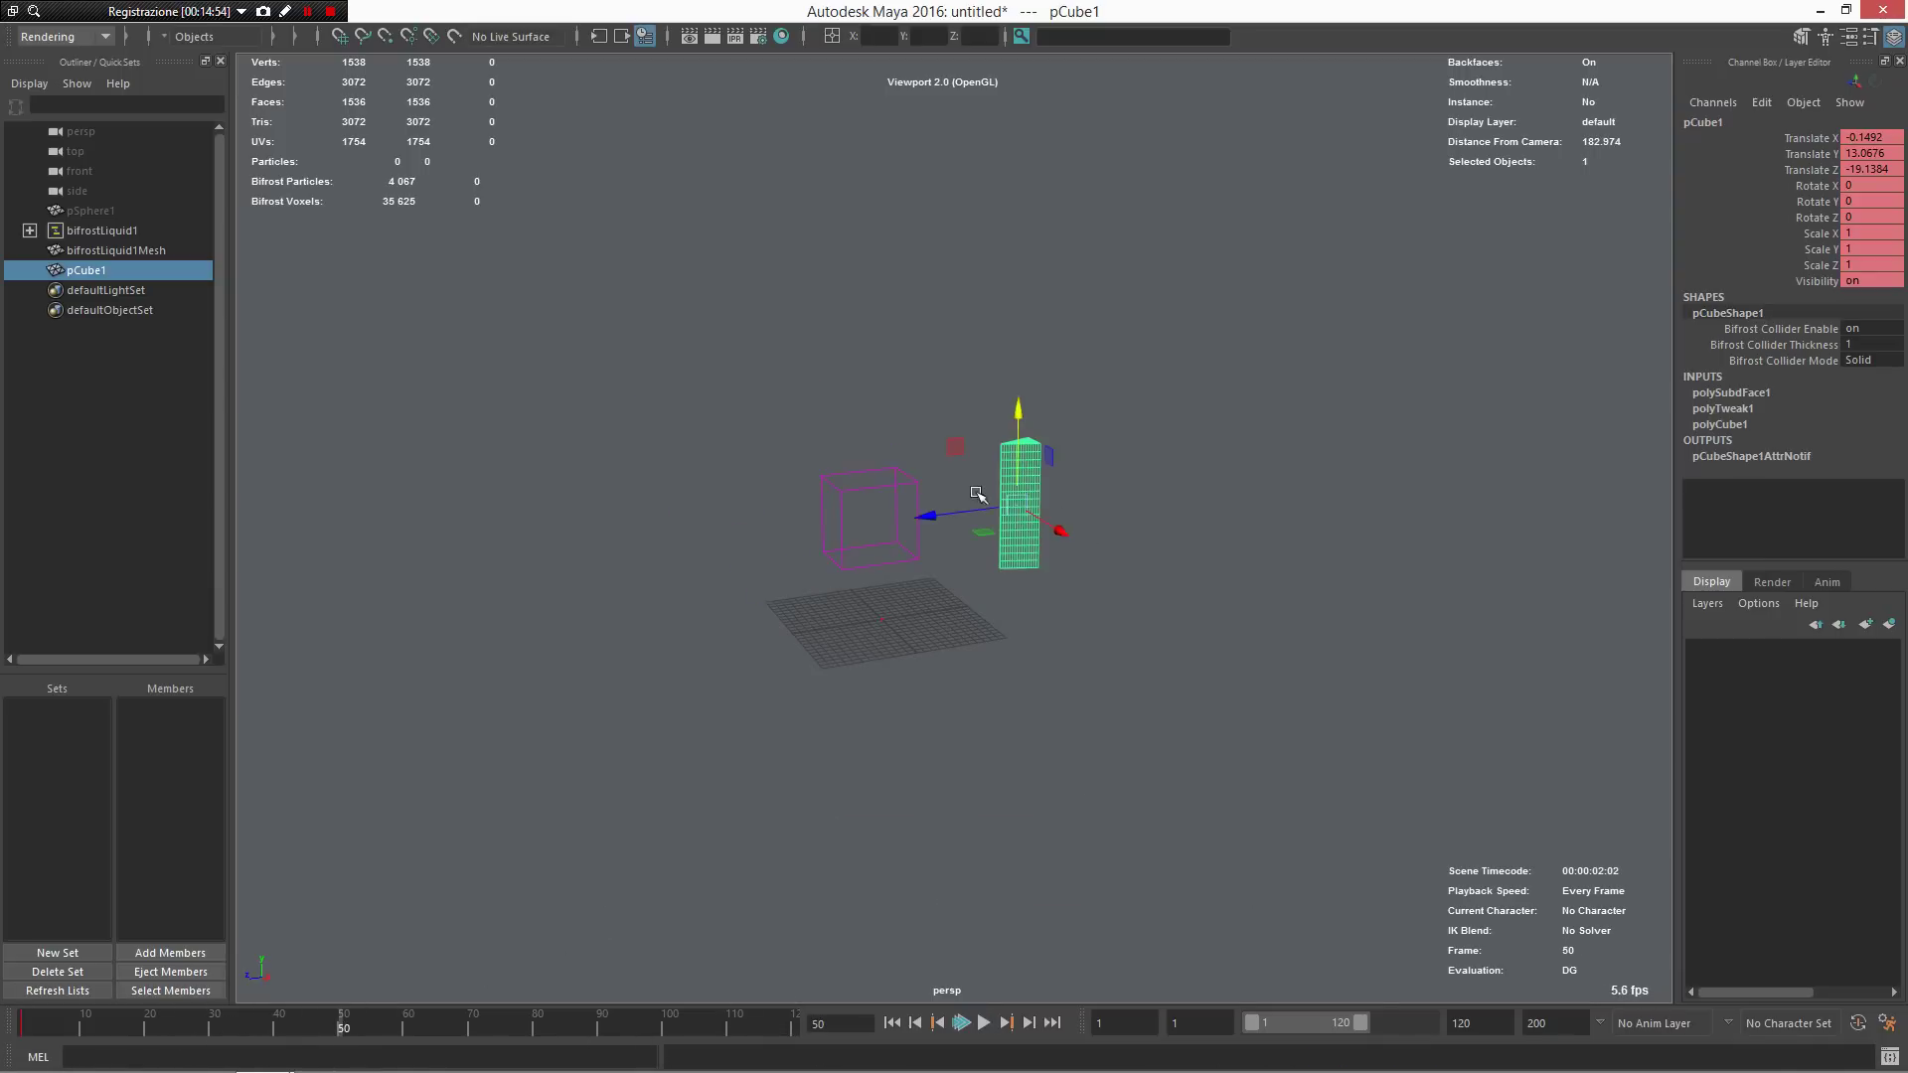
pyautogui.moveTo(938, 513); pyautogui.dragTo(159, 654)
pyautogui.scroll(-1, 862, 610)
pyautogui.keyDown('alt'); pyautogui.moveTo(865, 610); pyautogui.dragTo(974, 568, button='middle'); pyautogui.keyUp('alt')
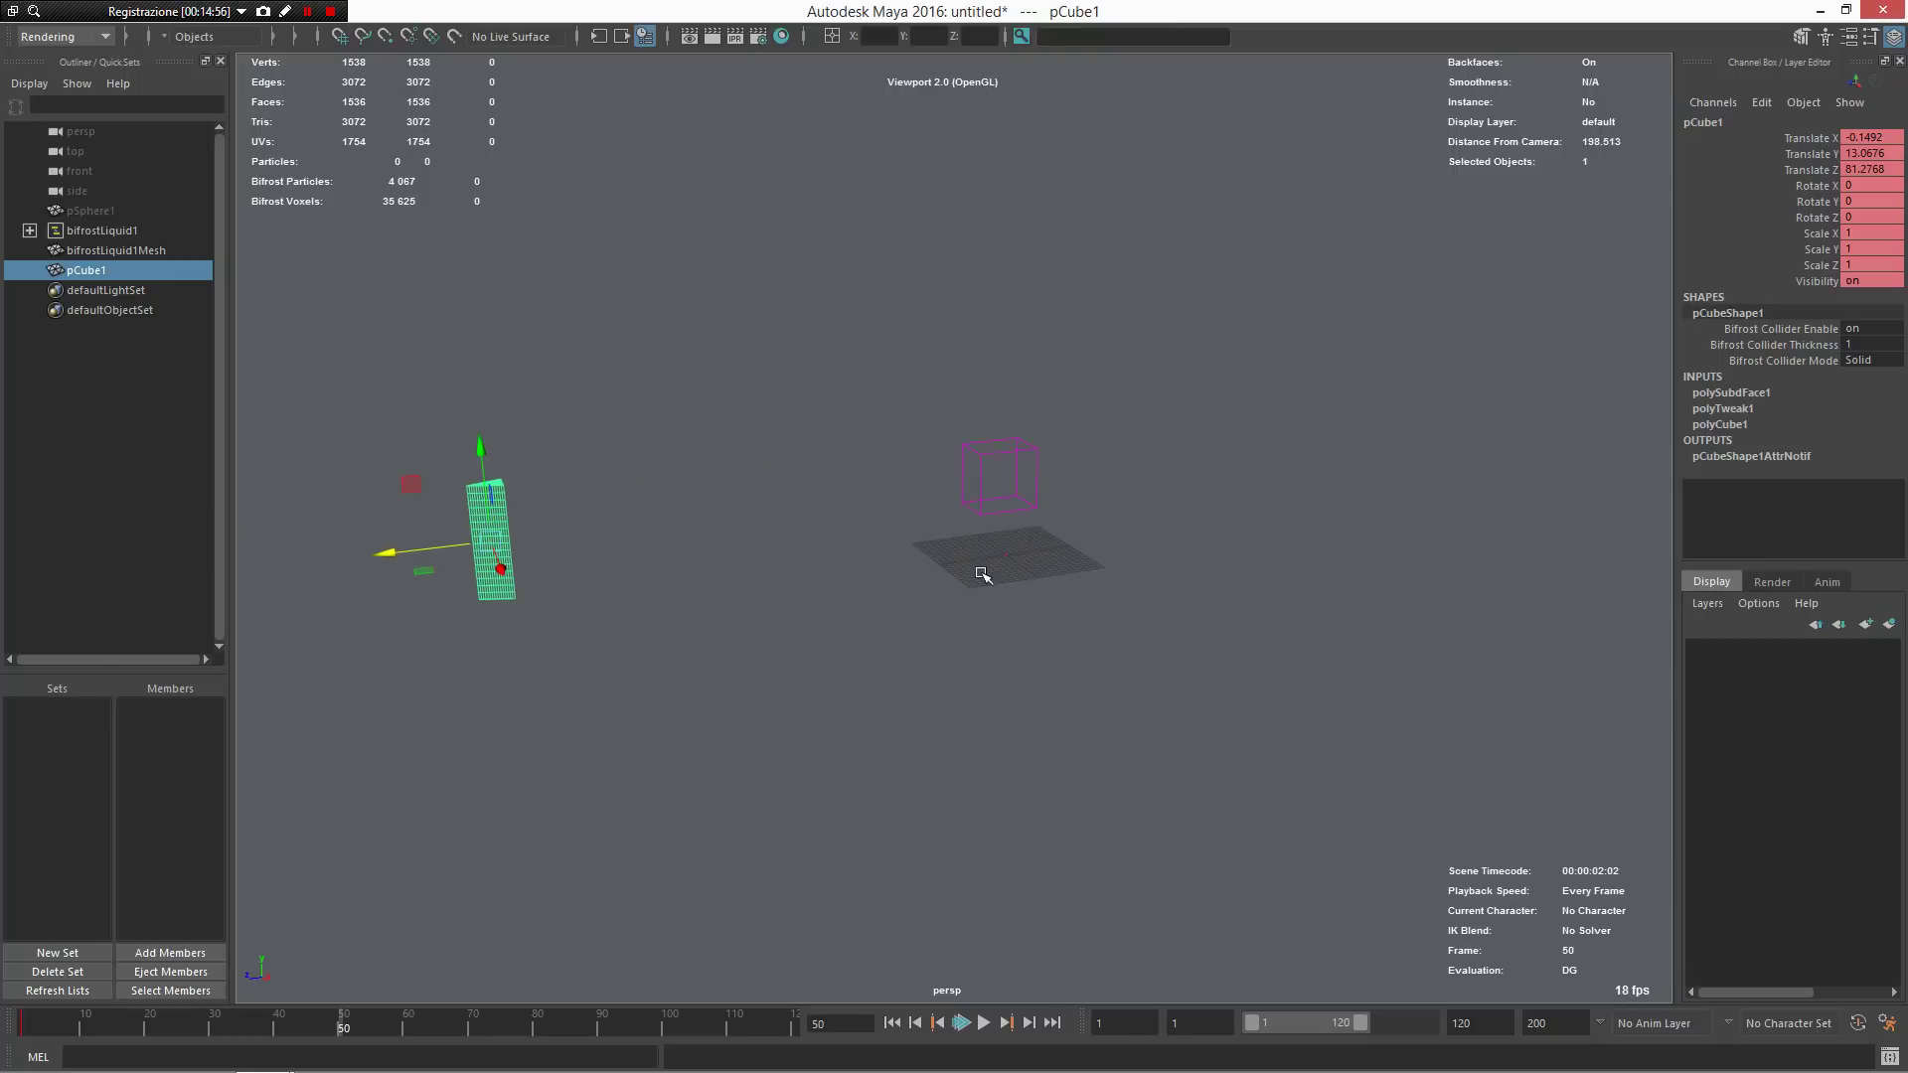
pyautogui.press('s')
# Step: Scrub the column's animation back to the start, play the simulation with the moving collider and select the liquid
pyautogui.scroll(2, 785, 636)
pyautogui.moveTo(398, 1020); pyautogui.dragTo(36, 1053)
pyautogui.keyDown('alt'); pyautogui.moveTo(890, 813); pyautogui.dragTo(1054, 850, button='right'); pyautogui.keyUp('alt')
pyautogui.keyDown('alt'); pyautogui.moveTo(1053, 849); pyautogui.dragTo(958, 895, button='middle'); pyautogui.keyUp('alt')
pyautogui.keyDown('alt'); pyautogui.moveTo(958, 894); pyautogui.dragTo(1153, 813, button='right'); pyautogui.keyUp('alt')
pyautogui.keyDown('alt'); pyautogui.moveTo(1152, 813); pyautogui.dragTo(1079, 911, button='middle'); pyautogui.keyUp('alt')
pyautogui.click(983, 1028)
pyautogui.click(853, 353)
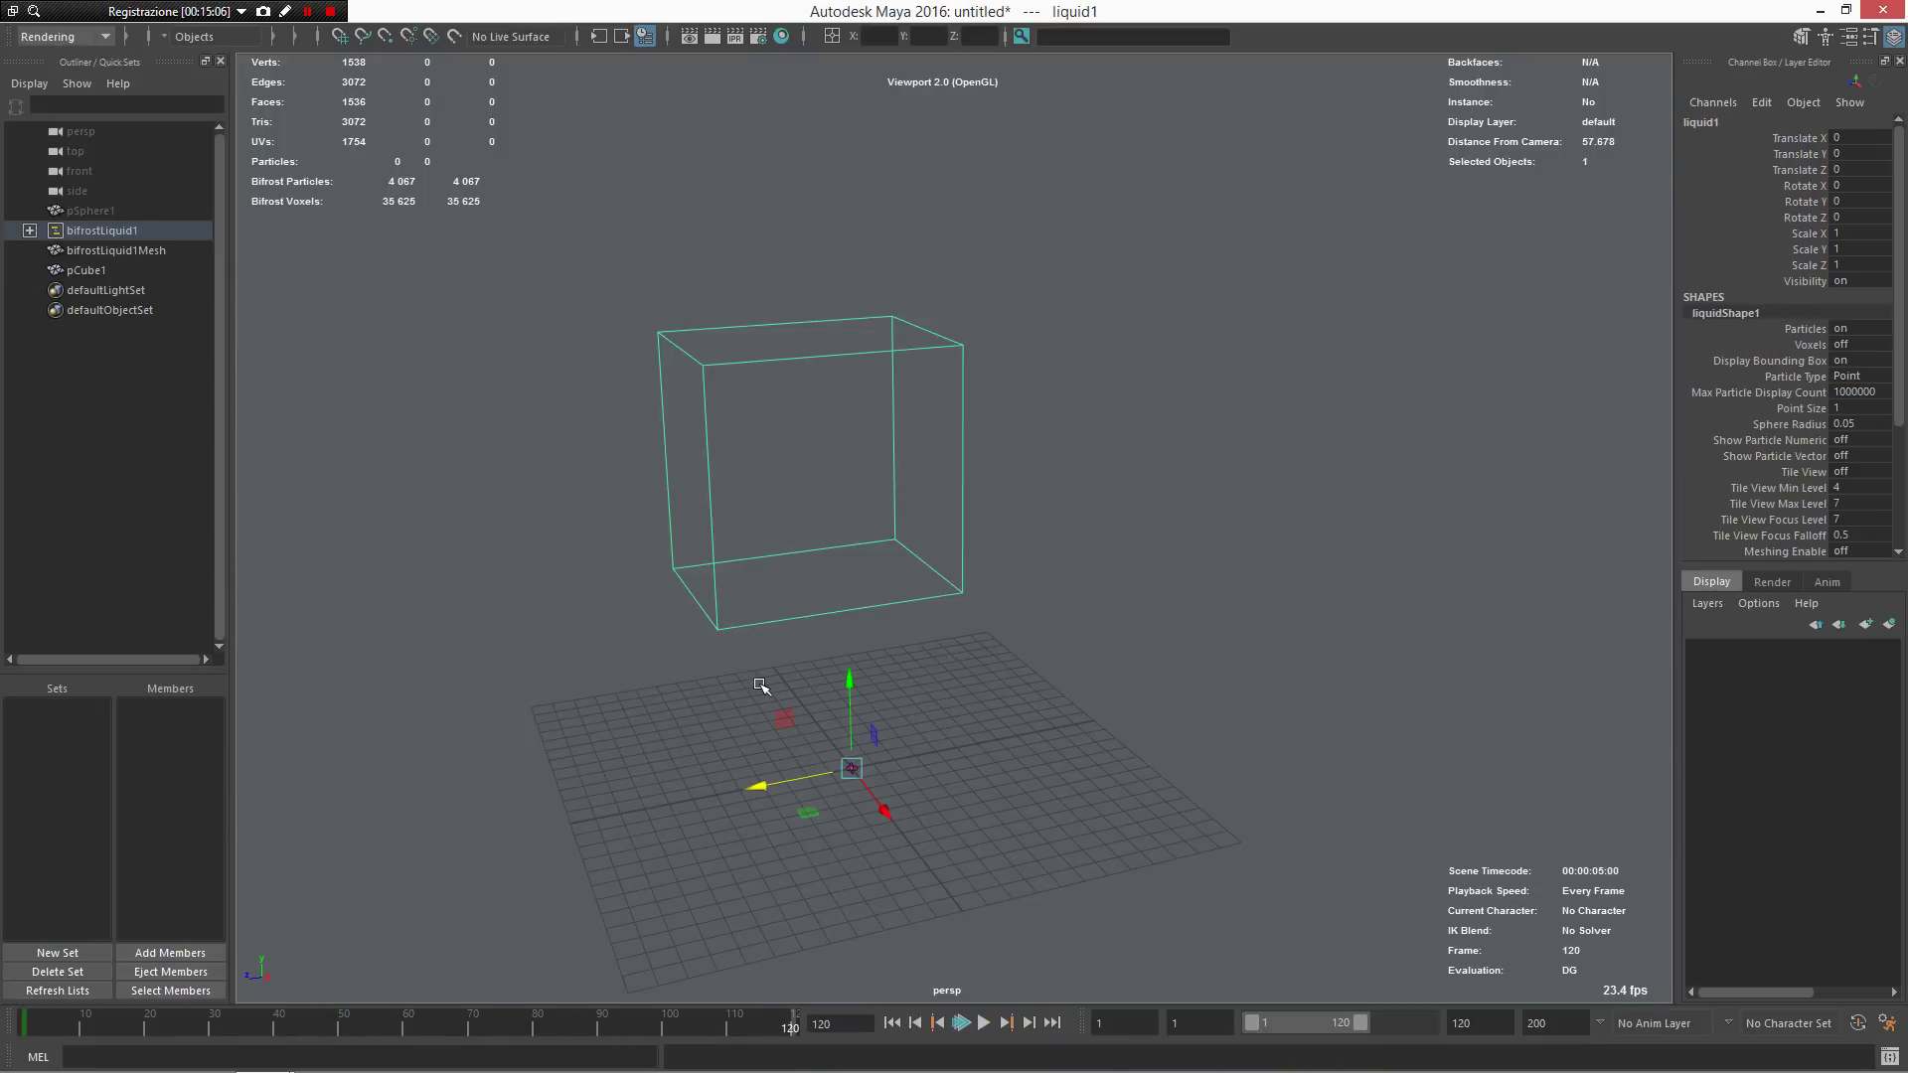
pyautogui.click(985, 596)
pyautogui.hotkey('ctrl', 'z')
# Step: Replay the collision simulation from frame 1 through frame 120 with the liquid selected
pyautogui.click(899, 1024)
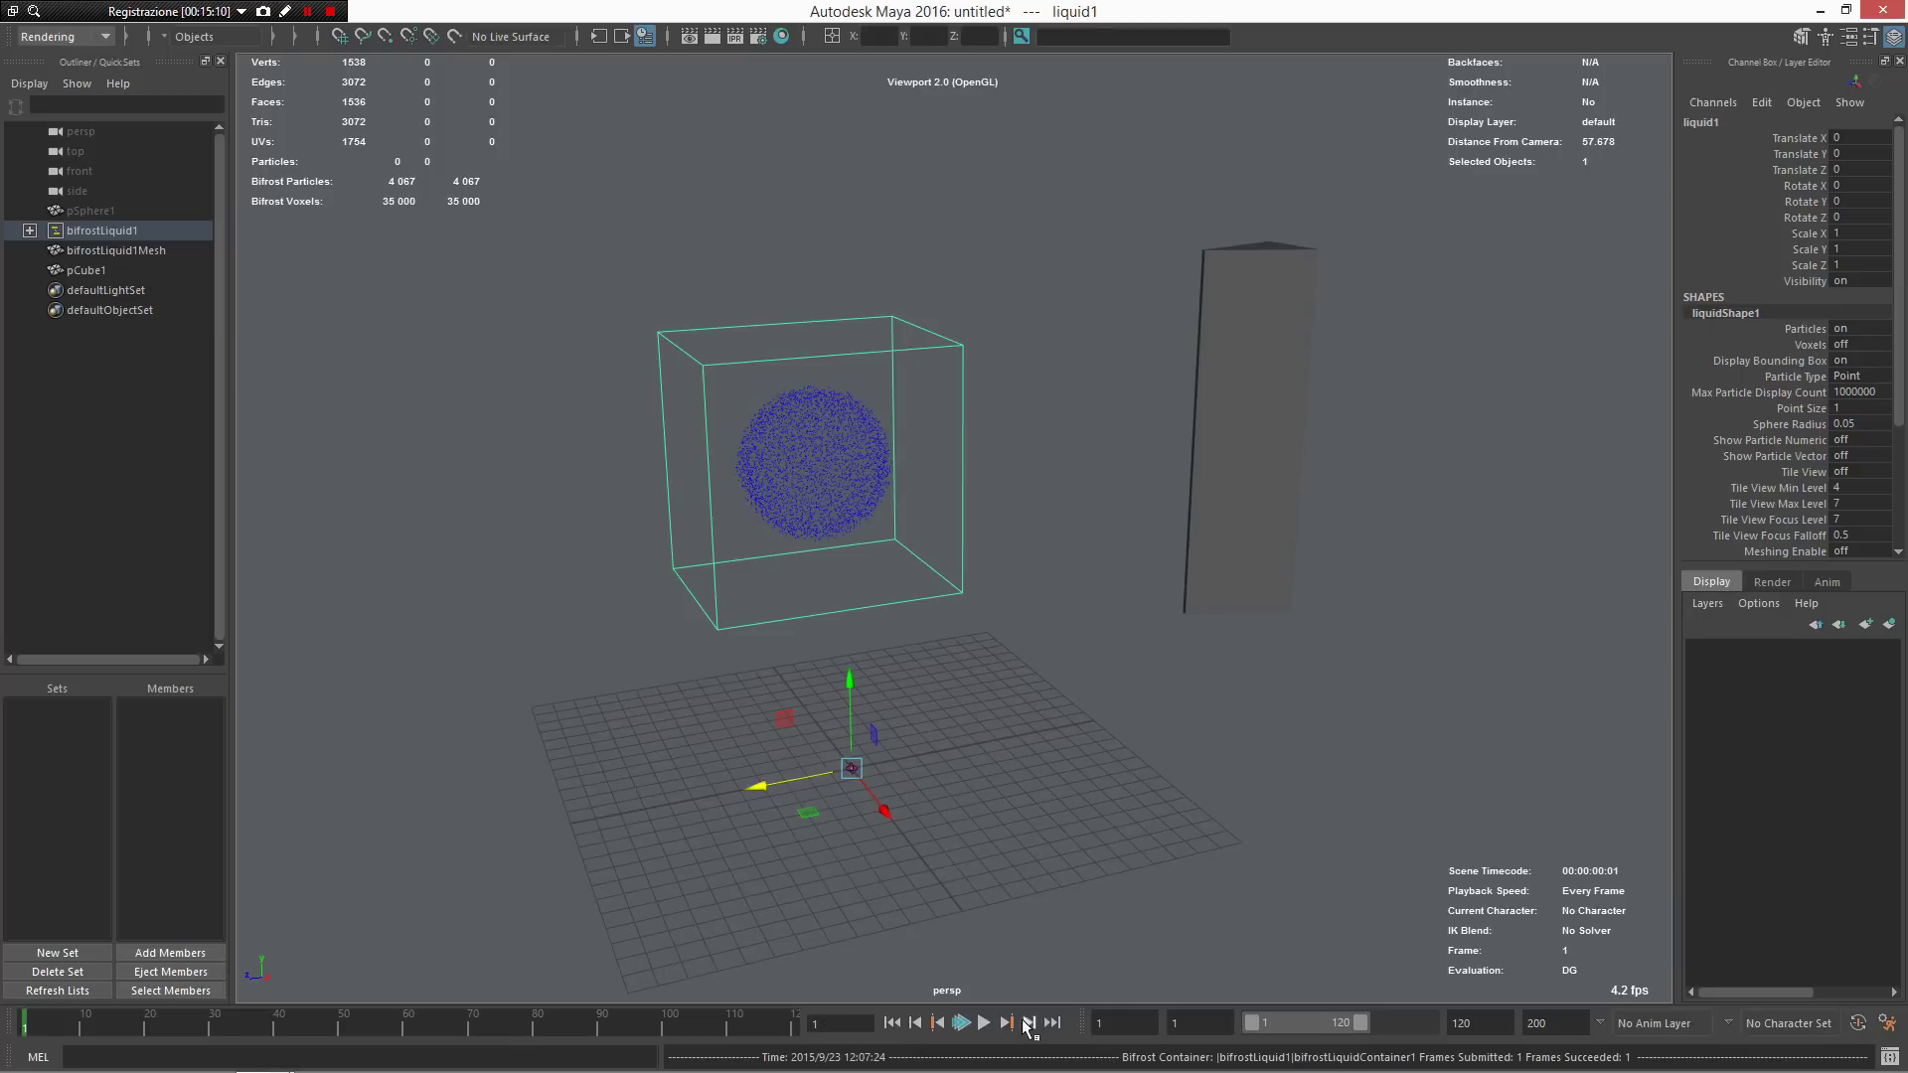
pyautogui.click(985, 1023)
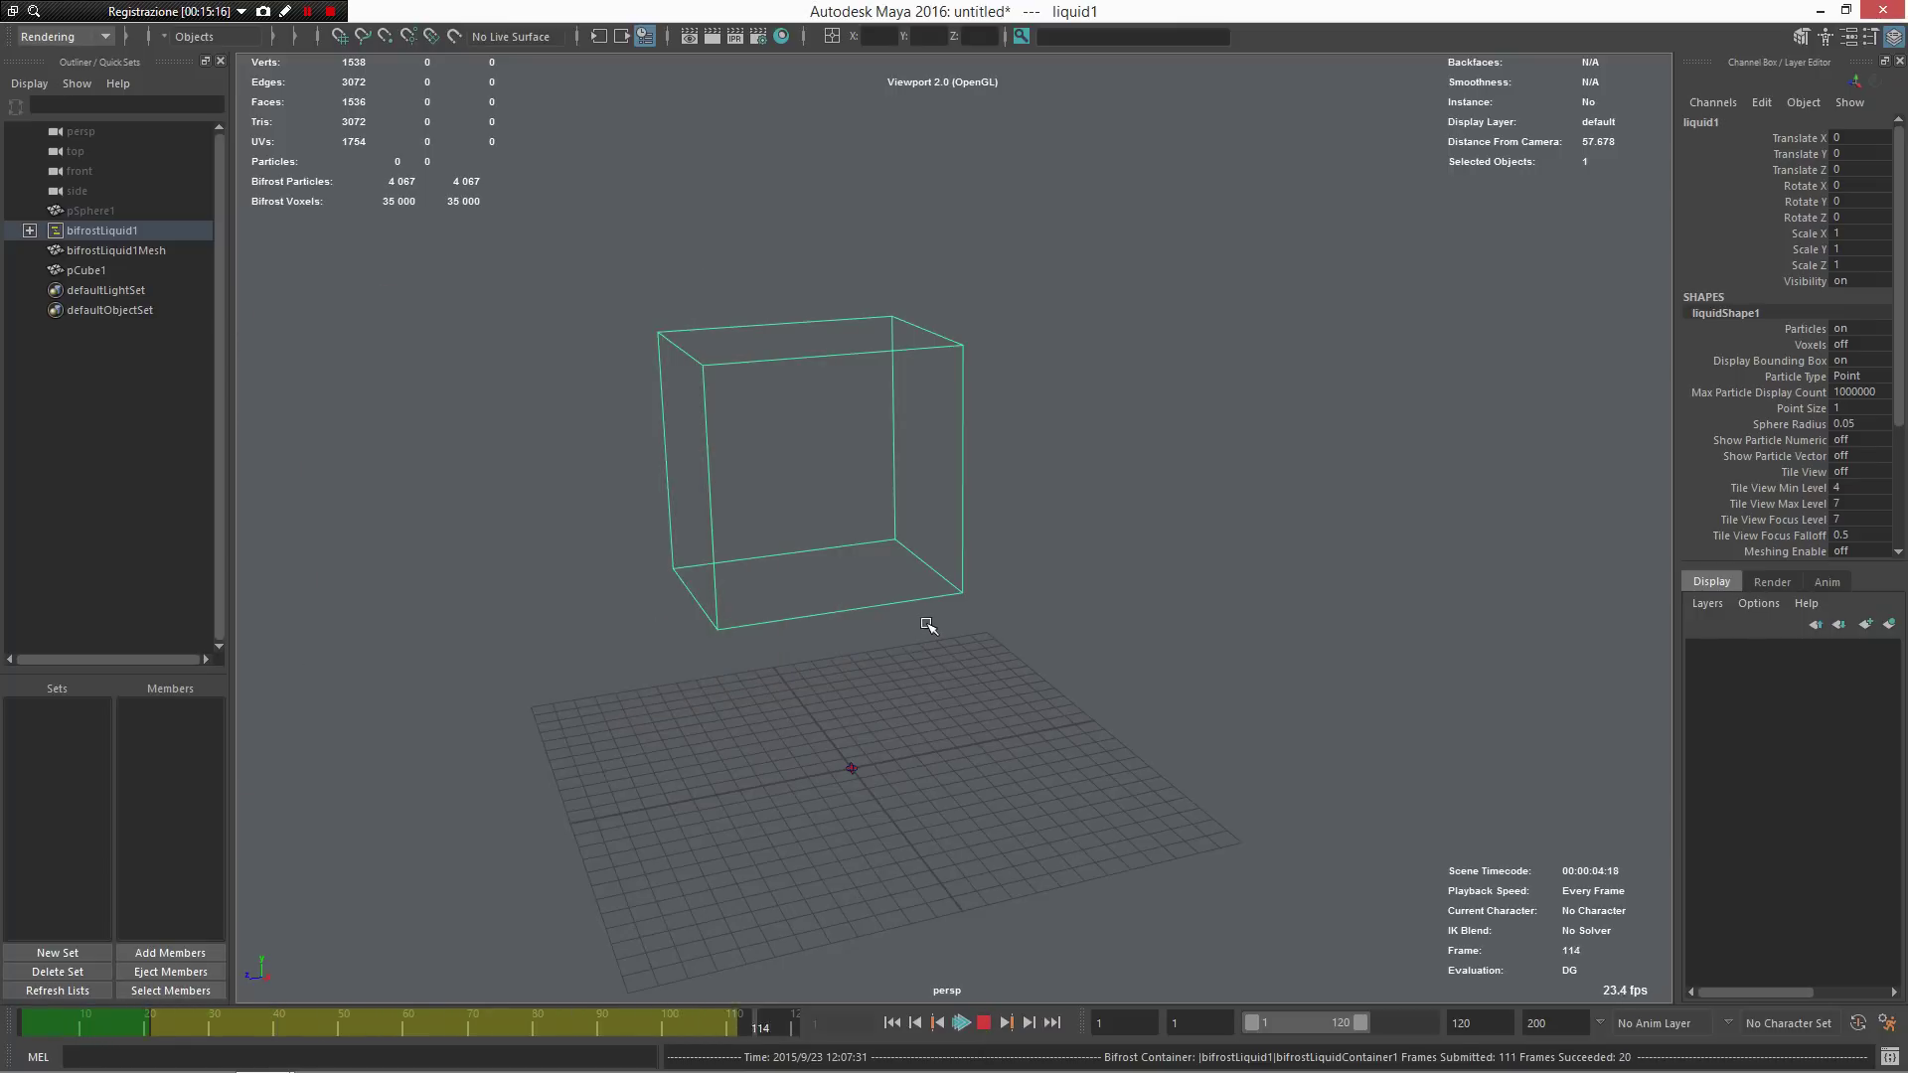
pyautogui.keyDown('alt'); pyautogui.moveTo(1187, 782); pyautogui.dragTo(1129, 715); pyautogui.keyUp('alt')
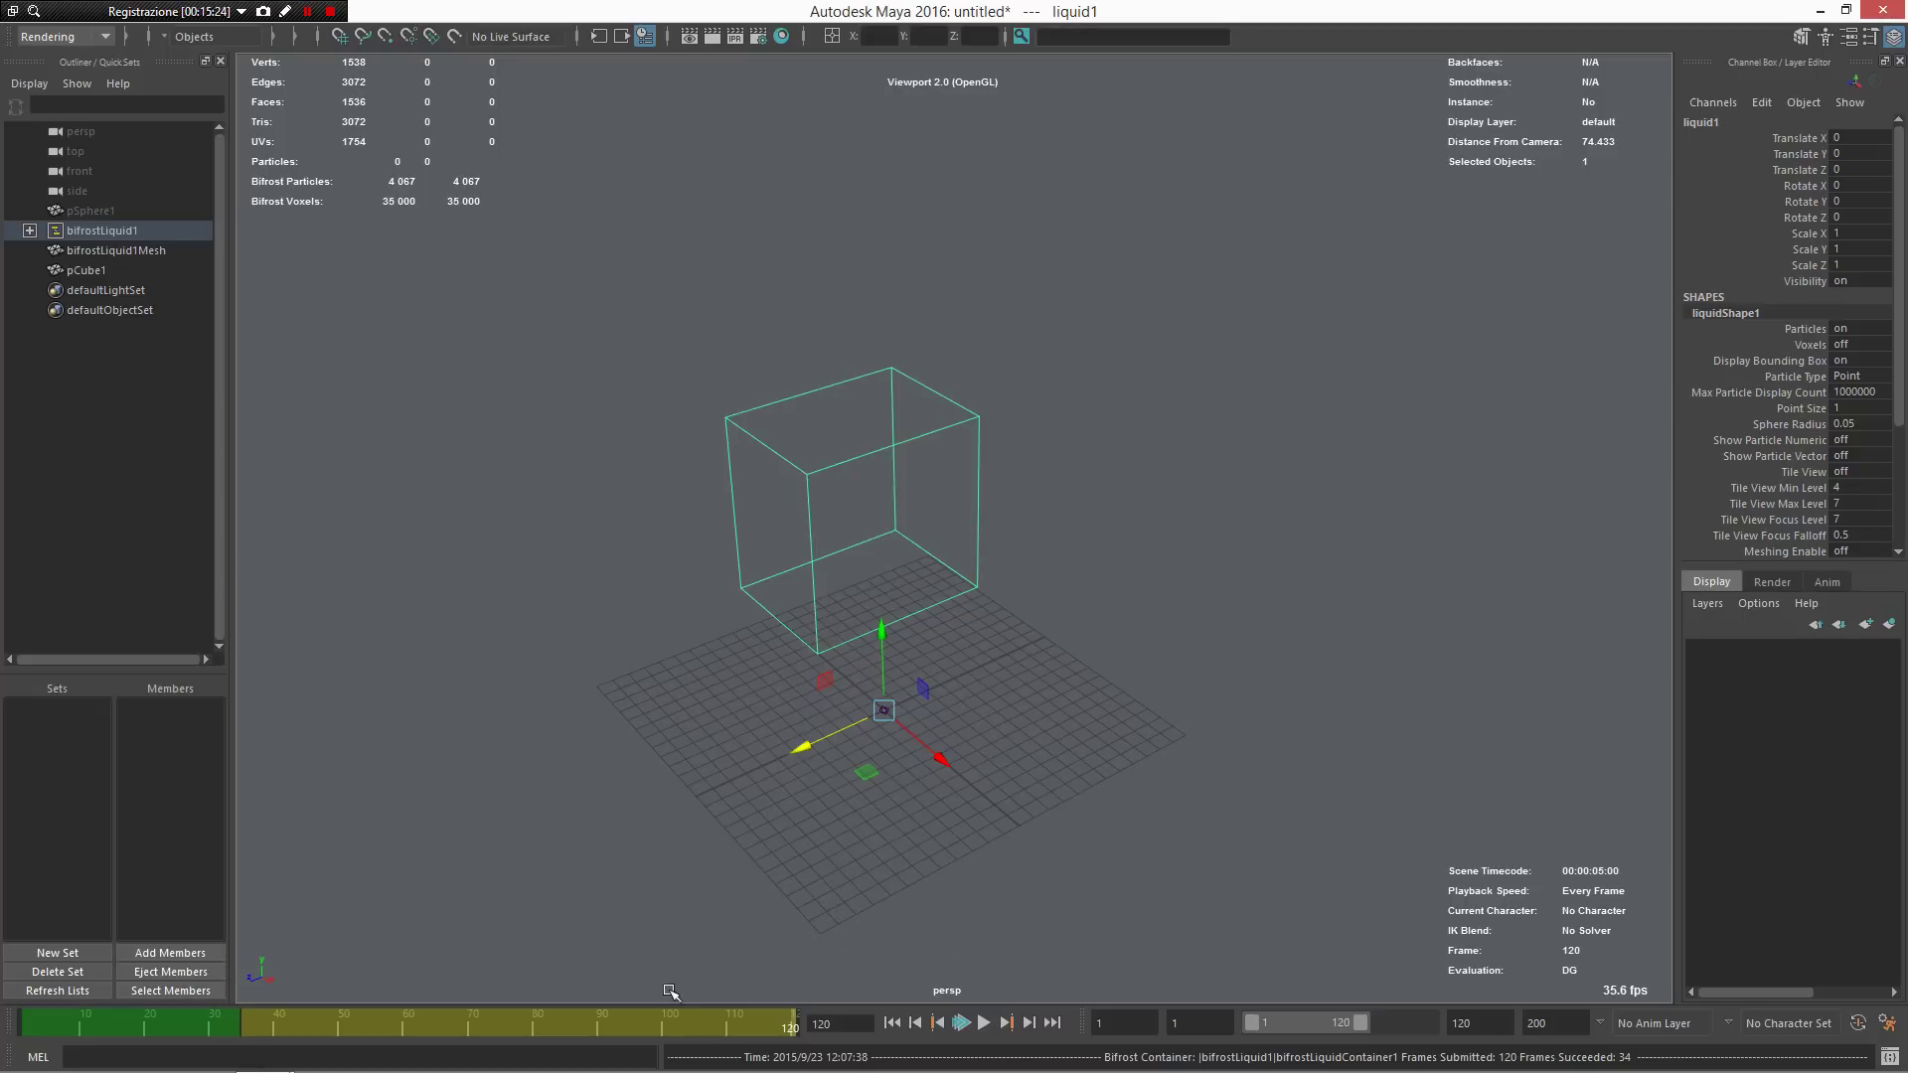
# Step: Scrub through the processed frames to frame 14 and examine closely how the column passes through the liquid particles
pyautogui.hotkey('alt', 'v')
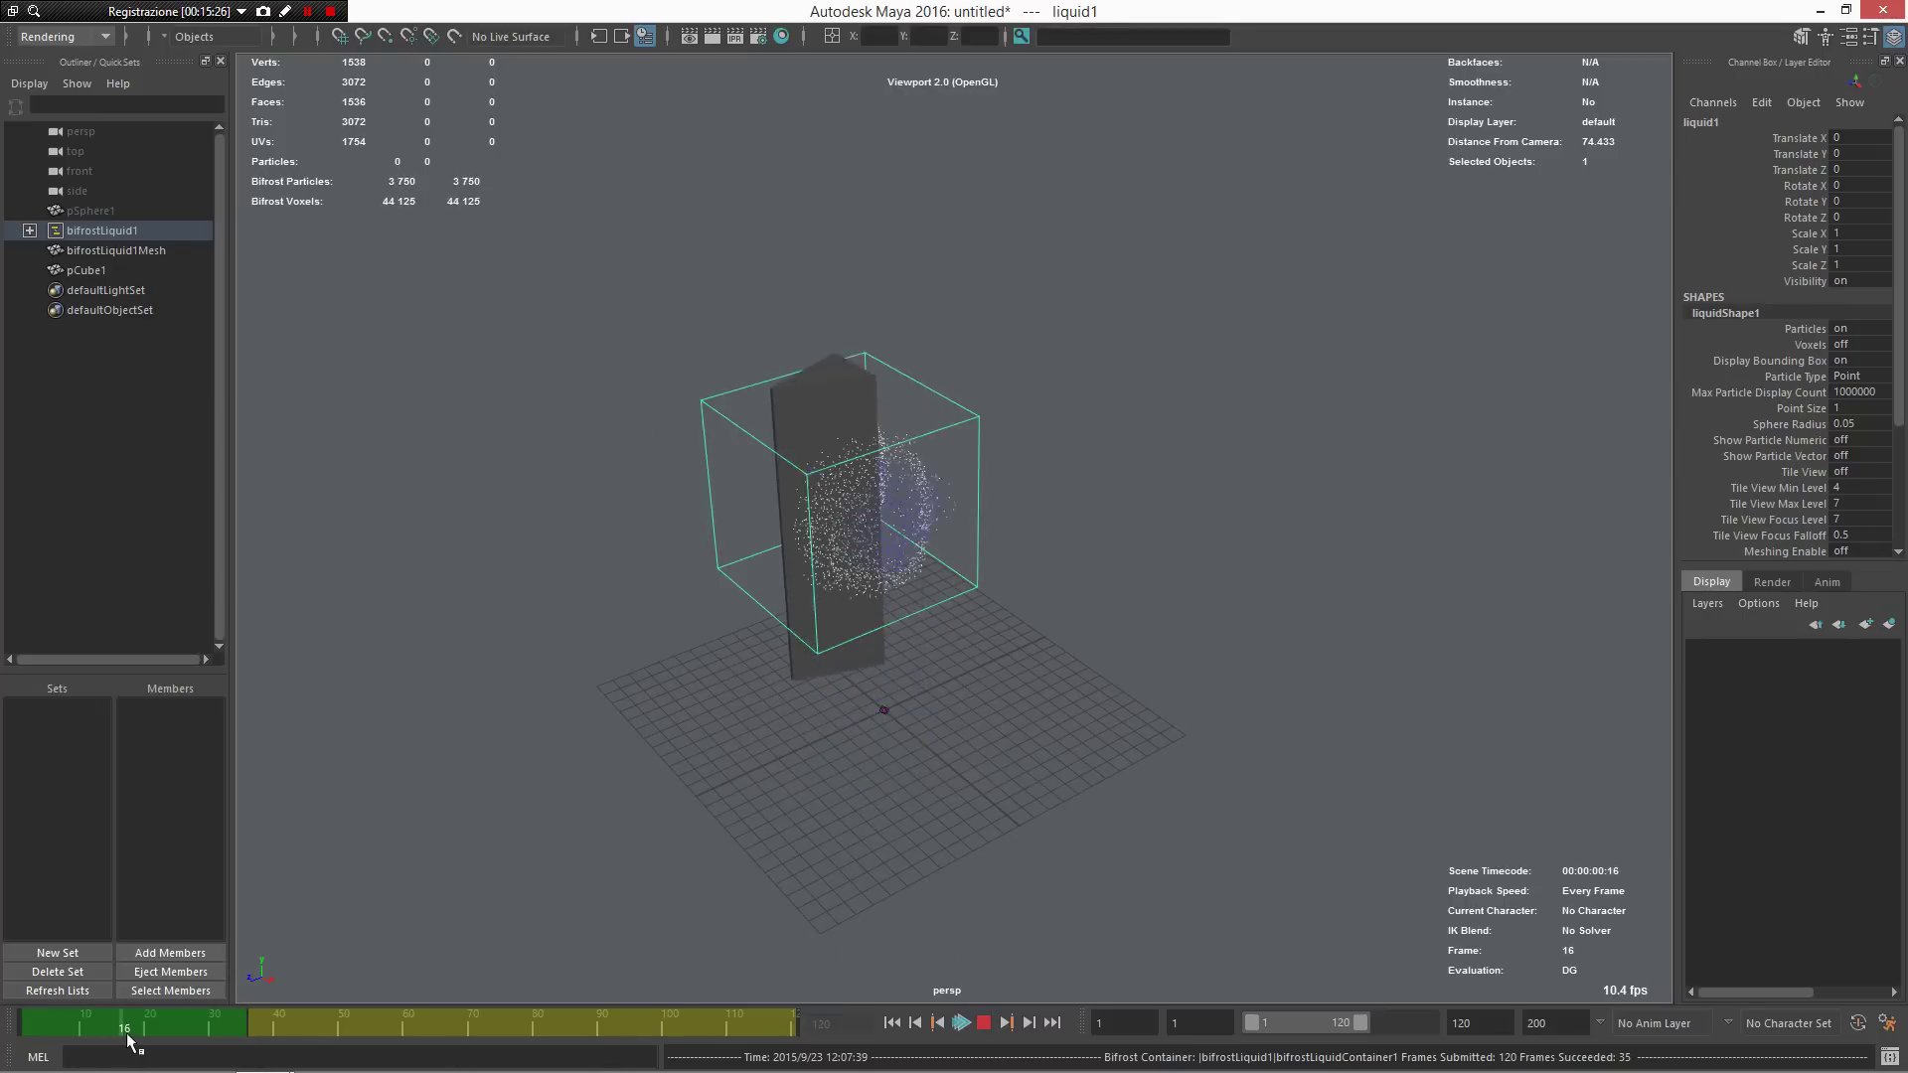
pyautogui.hotkey('alt', 'v')
pyautogui.keyDown('alt'); pyautogui.moveTo(720, 793); pyautogui.dragTo(765, 785); pyautogui.keyUp('alt')
pyautogui.hotkey('alt', 'v')
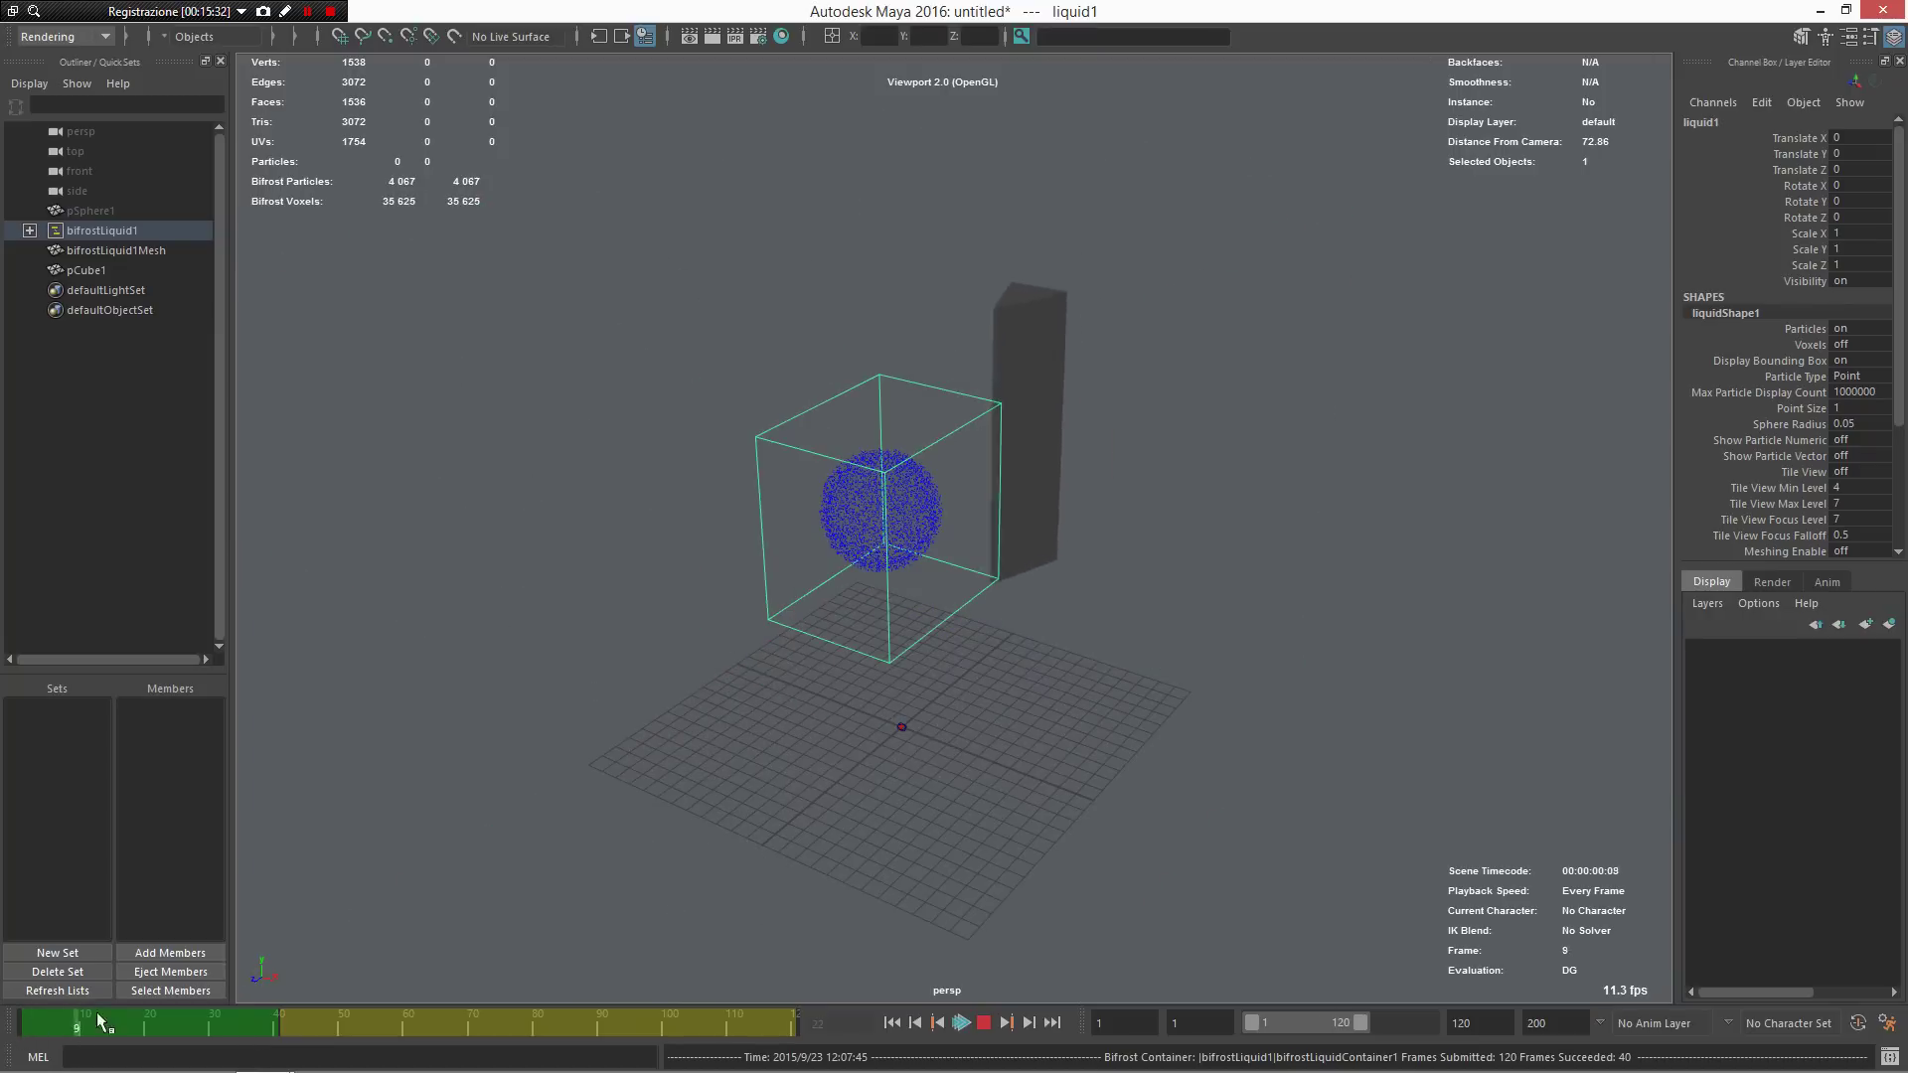
pyautogui.moveTo(114, 1022)
pyautogui.mouseDown()
pyautogui.moveTo(156, 1020)
pyautogui.moveTo(108, 1022)
pyautogui.mouseUp()
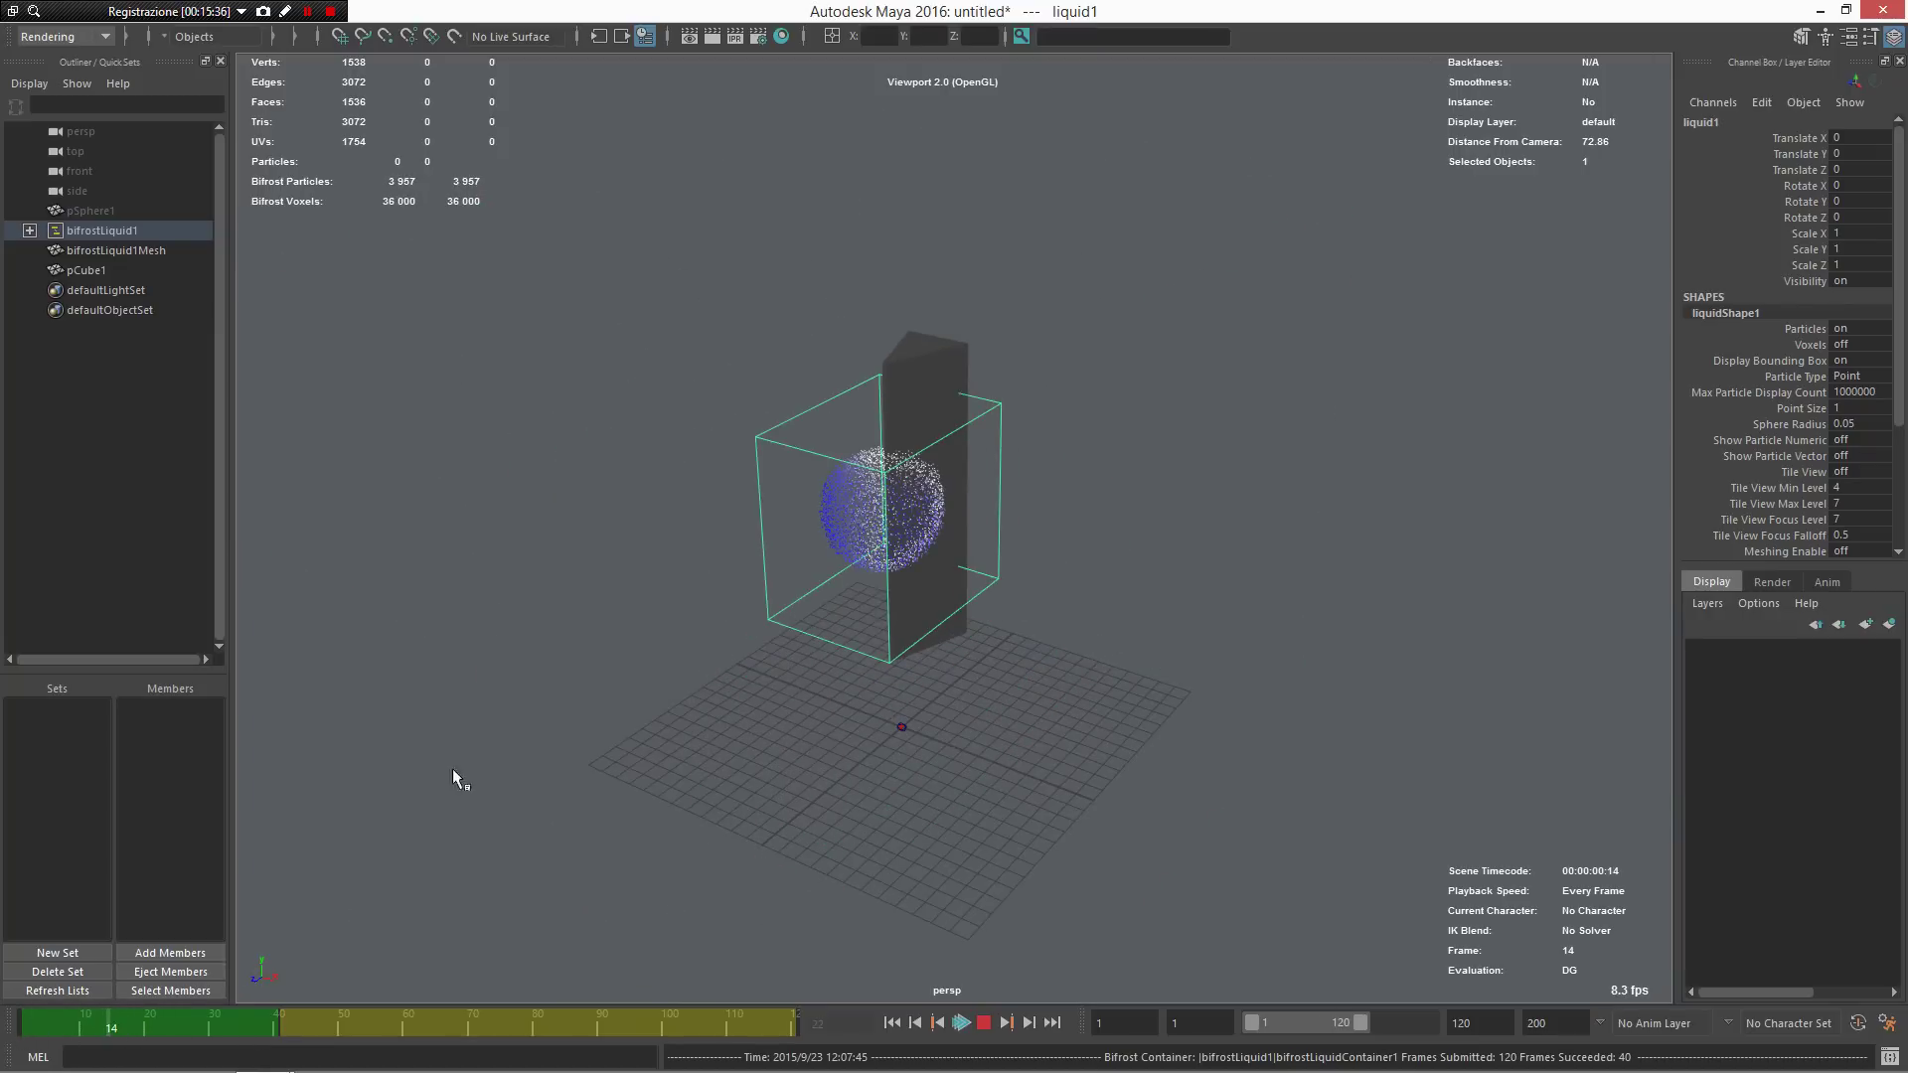
pyautogui.keyDown('alt'); pyautogui.moveTo(587, 870); pyautogui.dragTo(747, 883, button='right'); pyautogui.keyUp('alt')
pyautogui.keyDown('alt'); pyautogui.moveTo(747, 882); pyautogui.dragTo(690, 758); pyautogui.keyUp('alt')
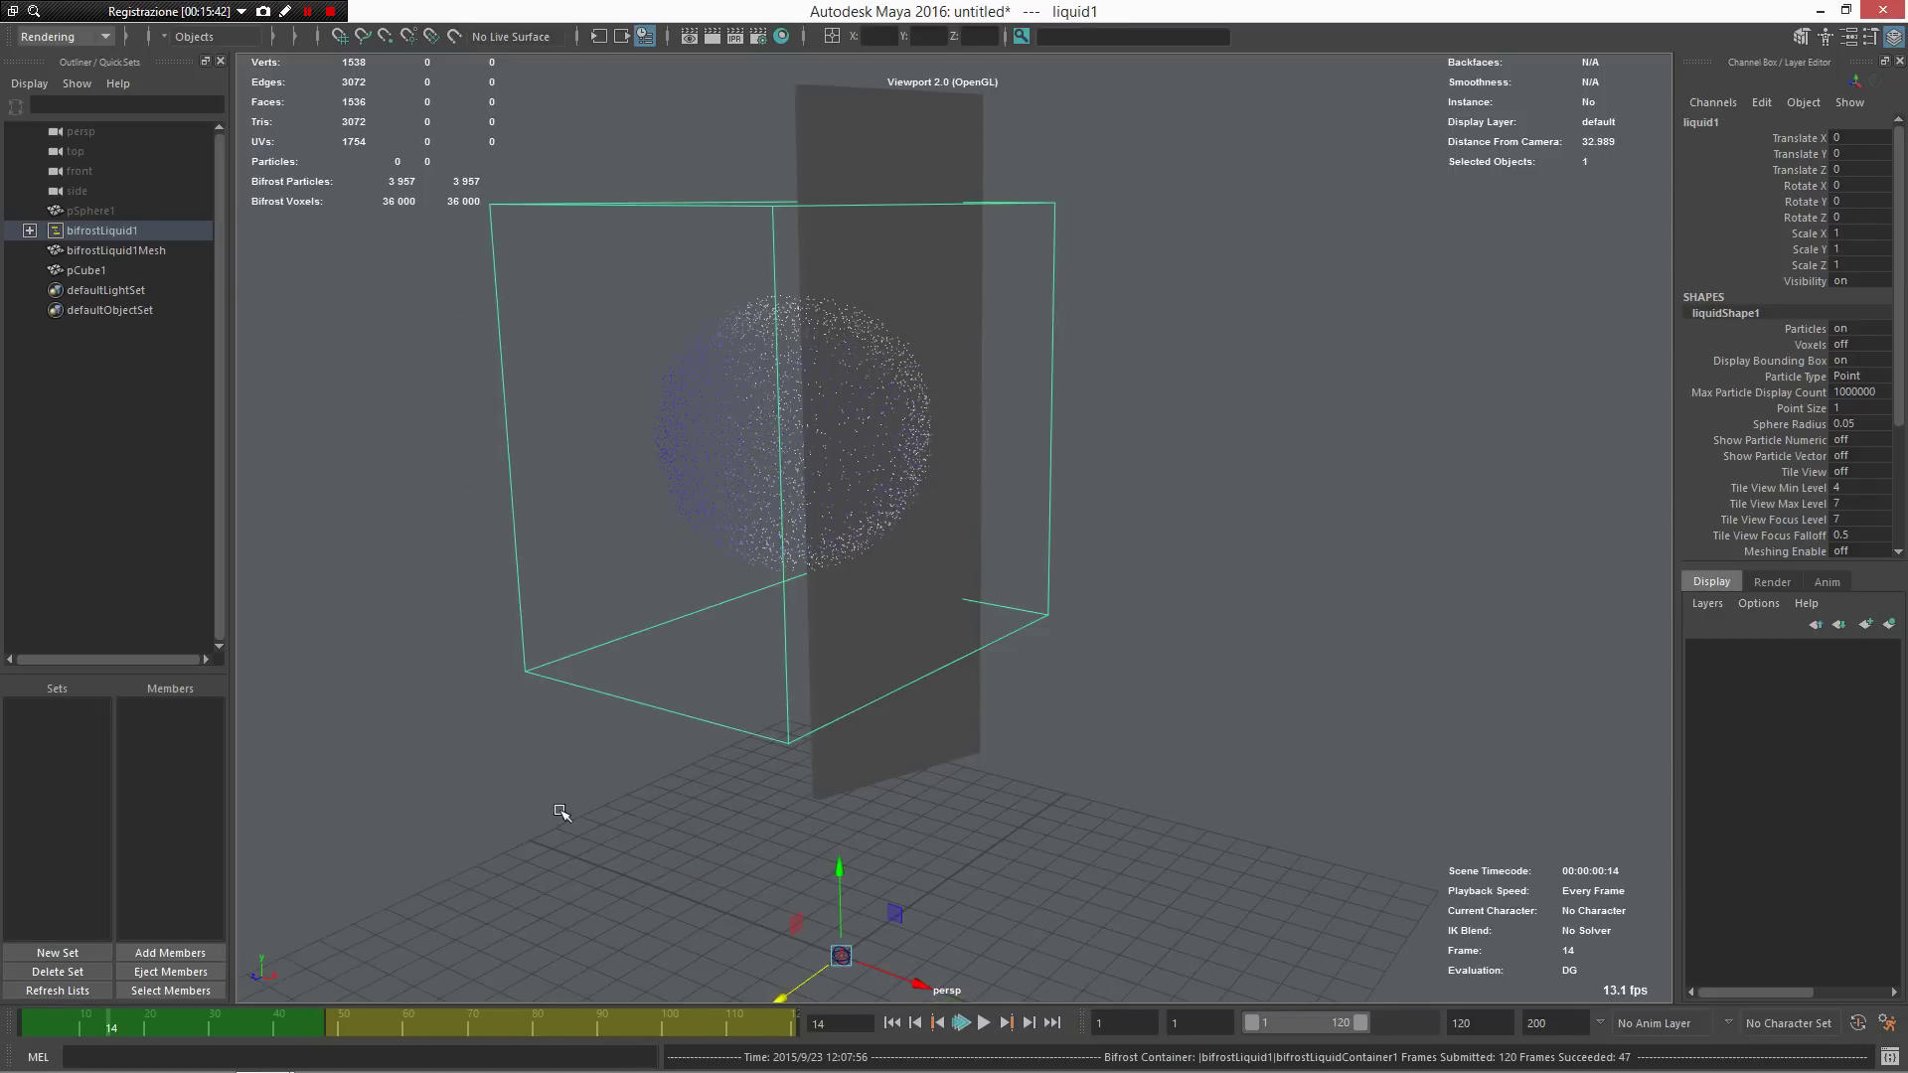
# Step: Scrub back to frame 4, enable Bifrost meshing on the liquid, and select the liquid's mesh in the viewport
pyautogui.moveTo(303, 1024); pyautogui.dragTo(44, 987)
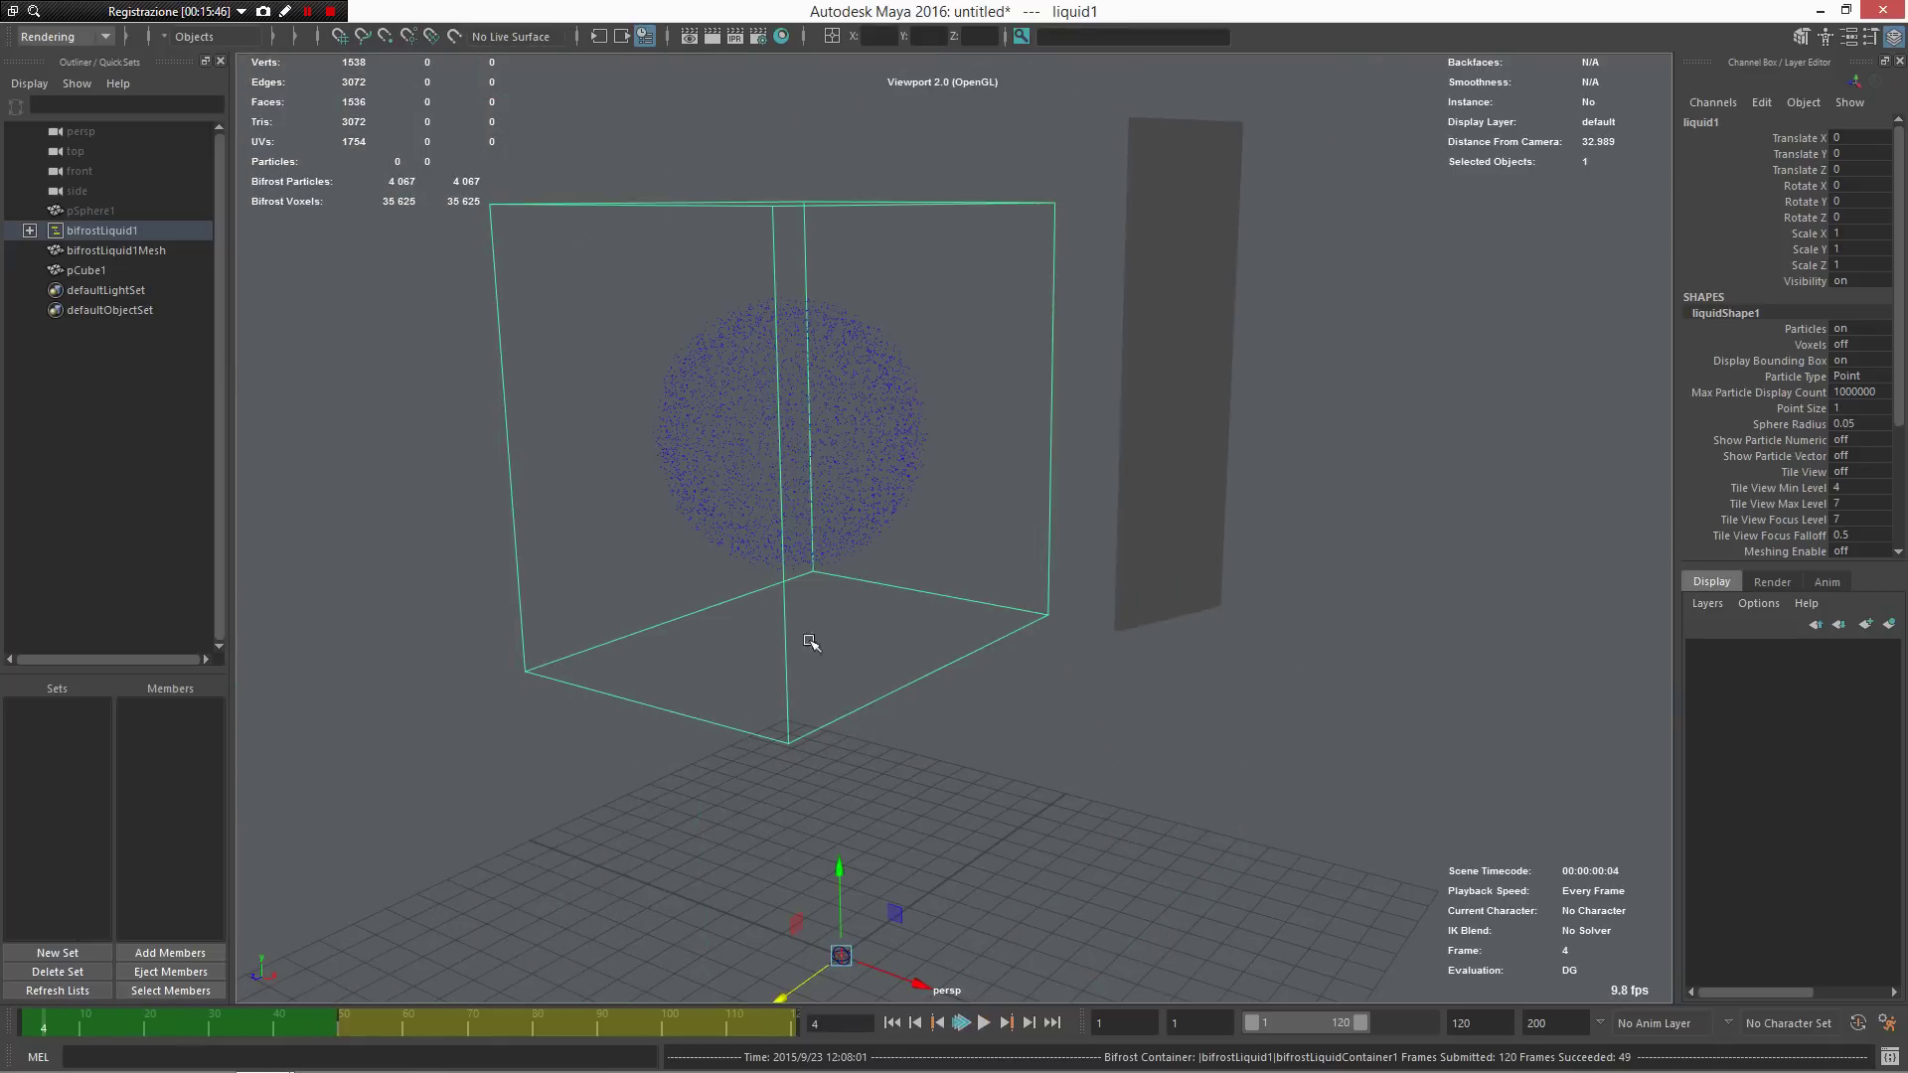
pyautogui.rightClick(856, 567)
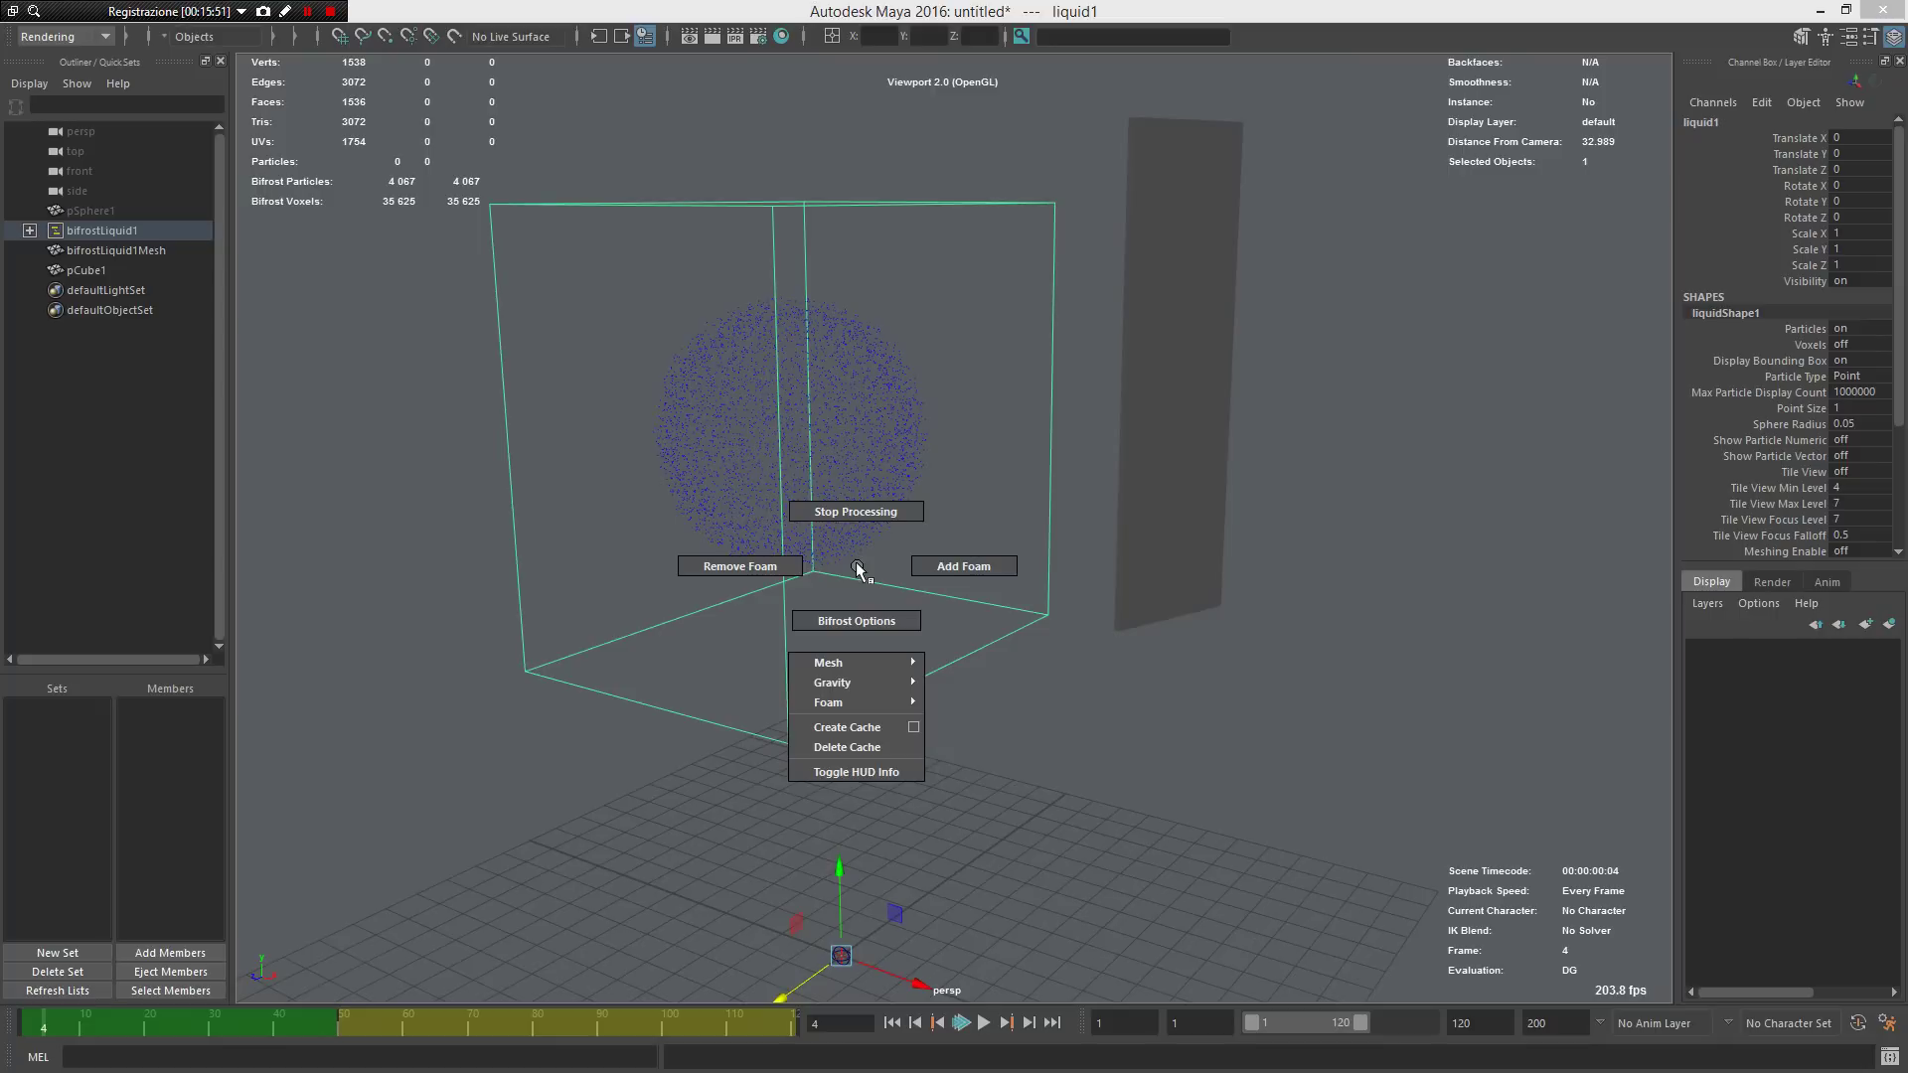
pyautogui.moveTo(875, 663)
pyautogui.click(959, 663)
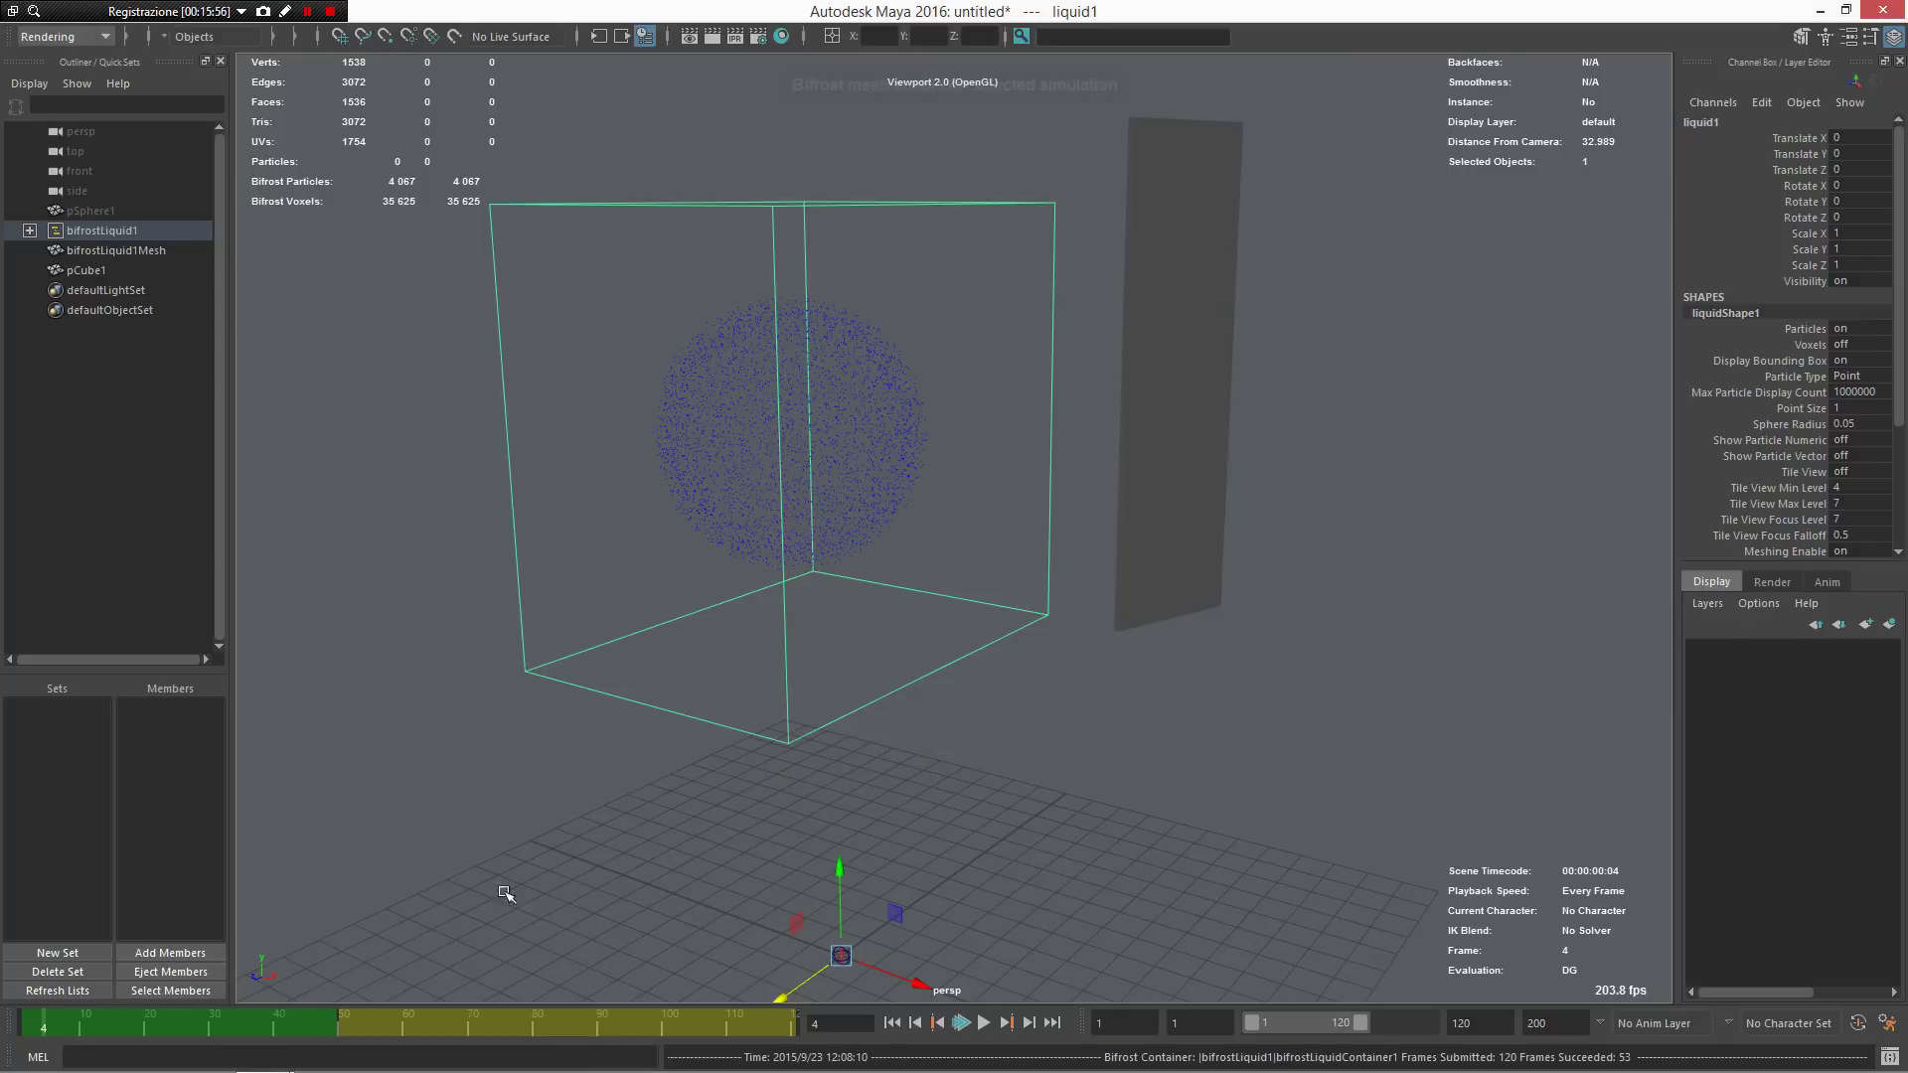
pyautogui.click(145, 270)
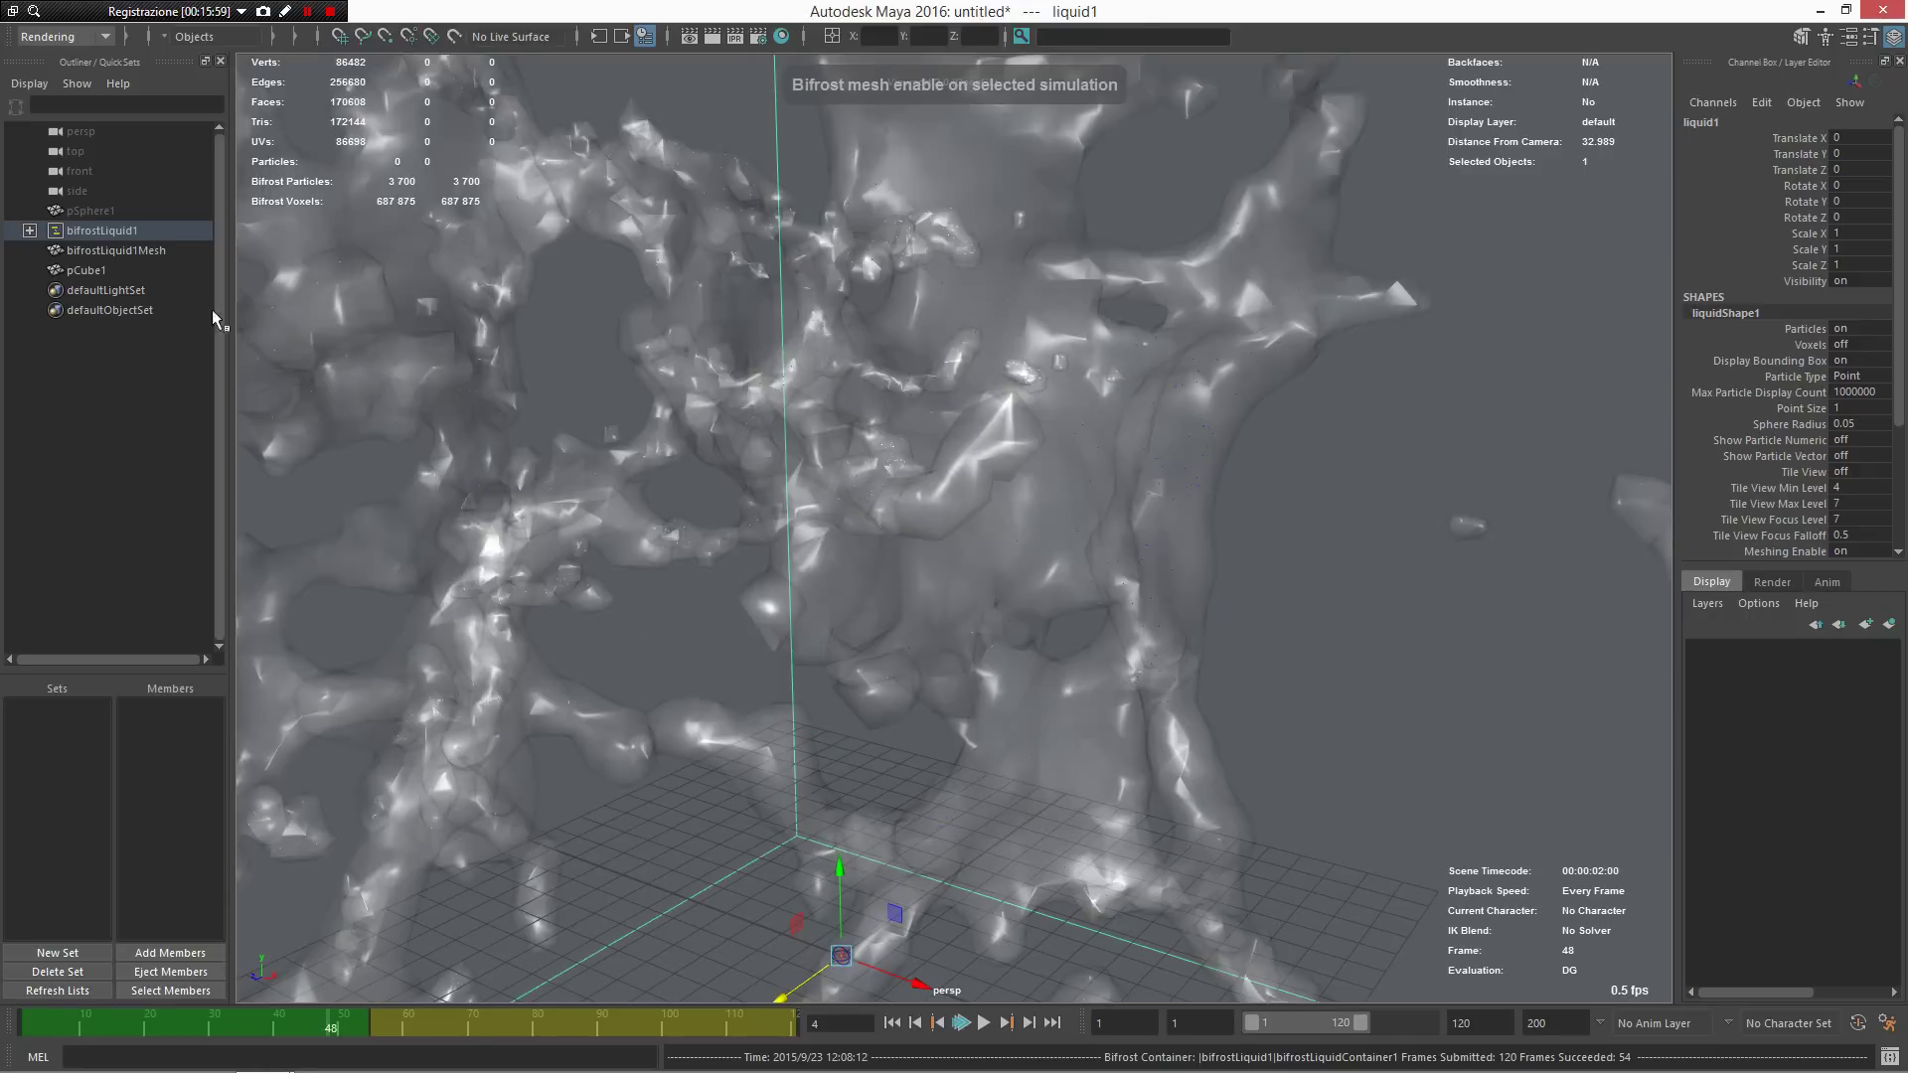
pyautogui.scroll(-2, 704, 444)
pyautogui.keyDown('alt'); pyautogui.moveTo(704, 444); pyautogui.dragTo(779, 425); pyautogui.keyUp('alt')
pyautogui.click(617, 404)
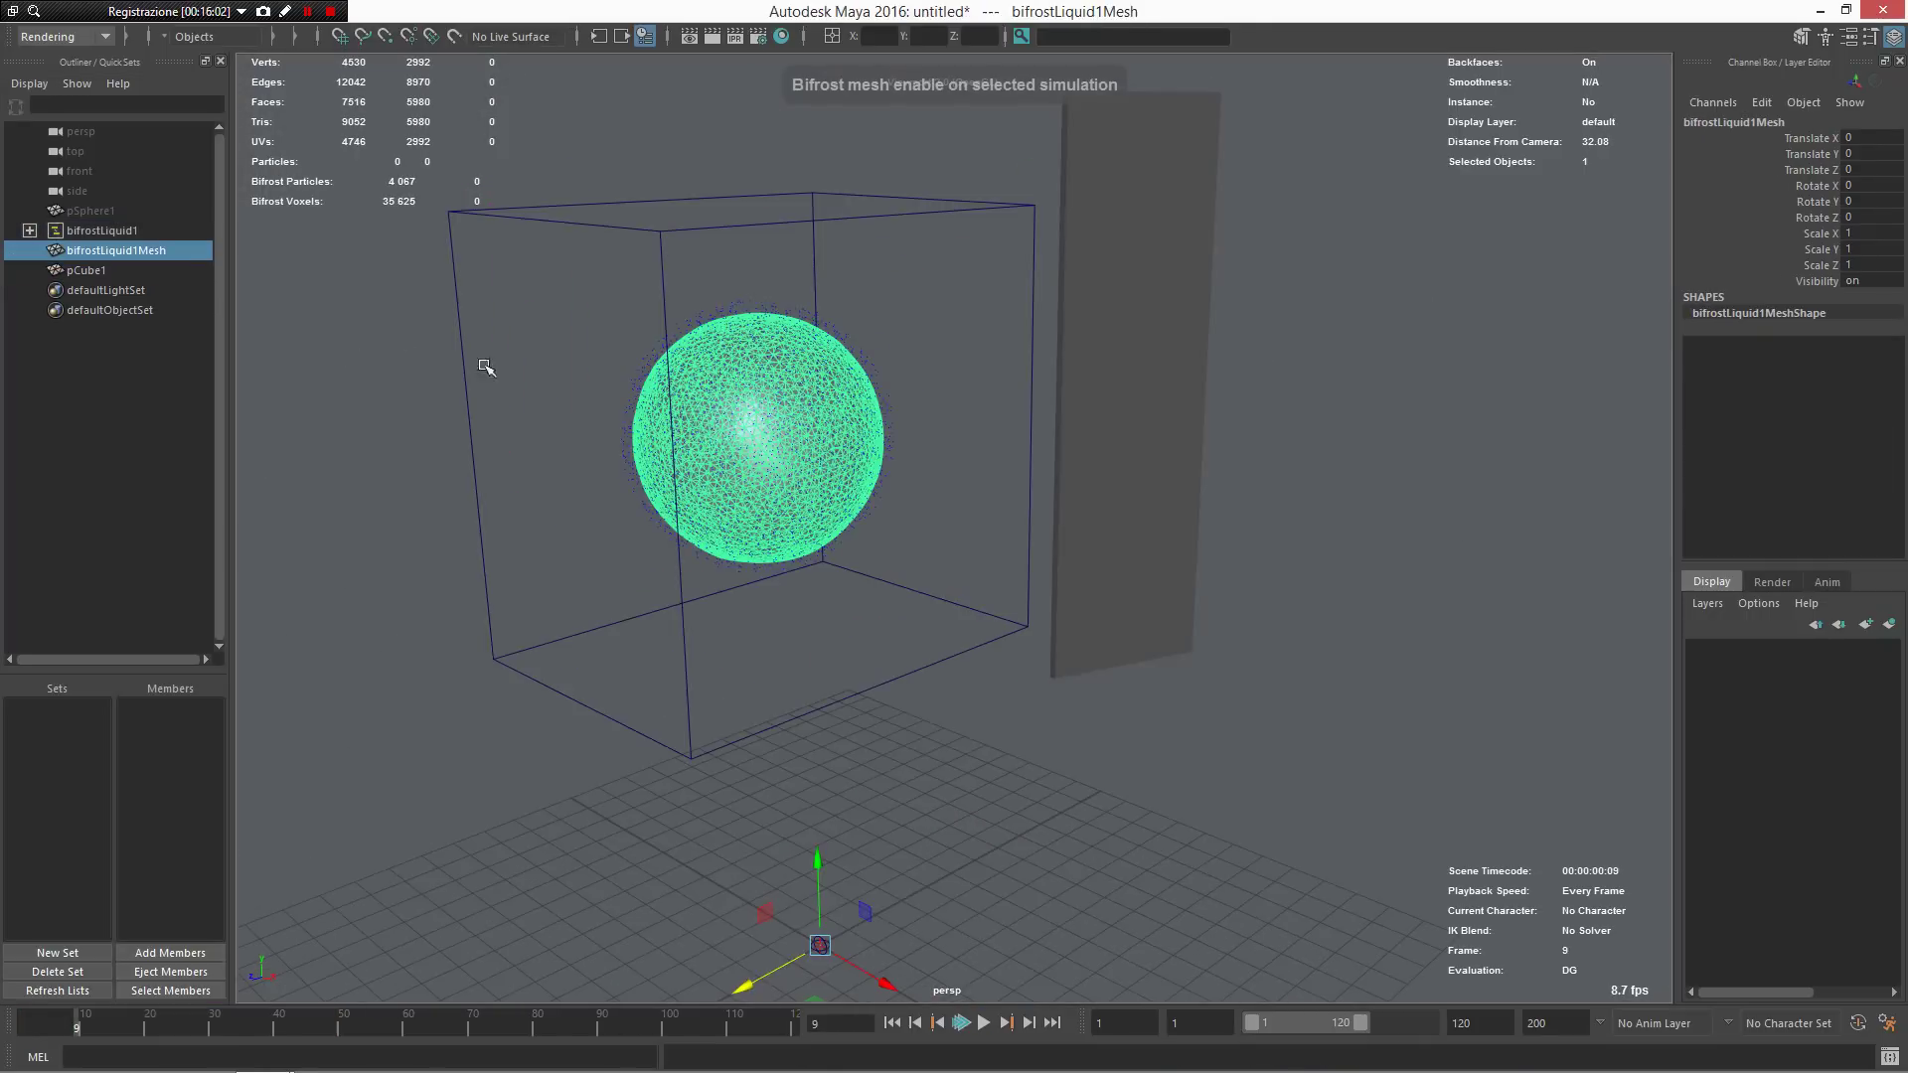
# Step: Hide both bifrostLiquid1 and bifrostLiquid1Mesh
pyautogui.click(121, 266)
pyautogui.click(126, 255)
pyautogui.click(126, 238)
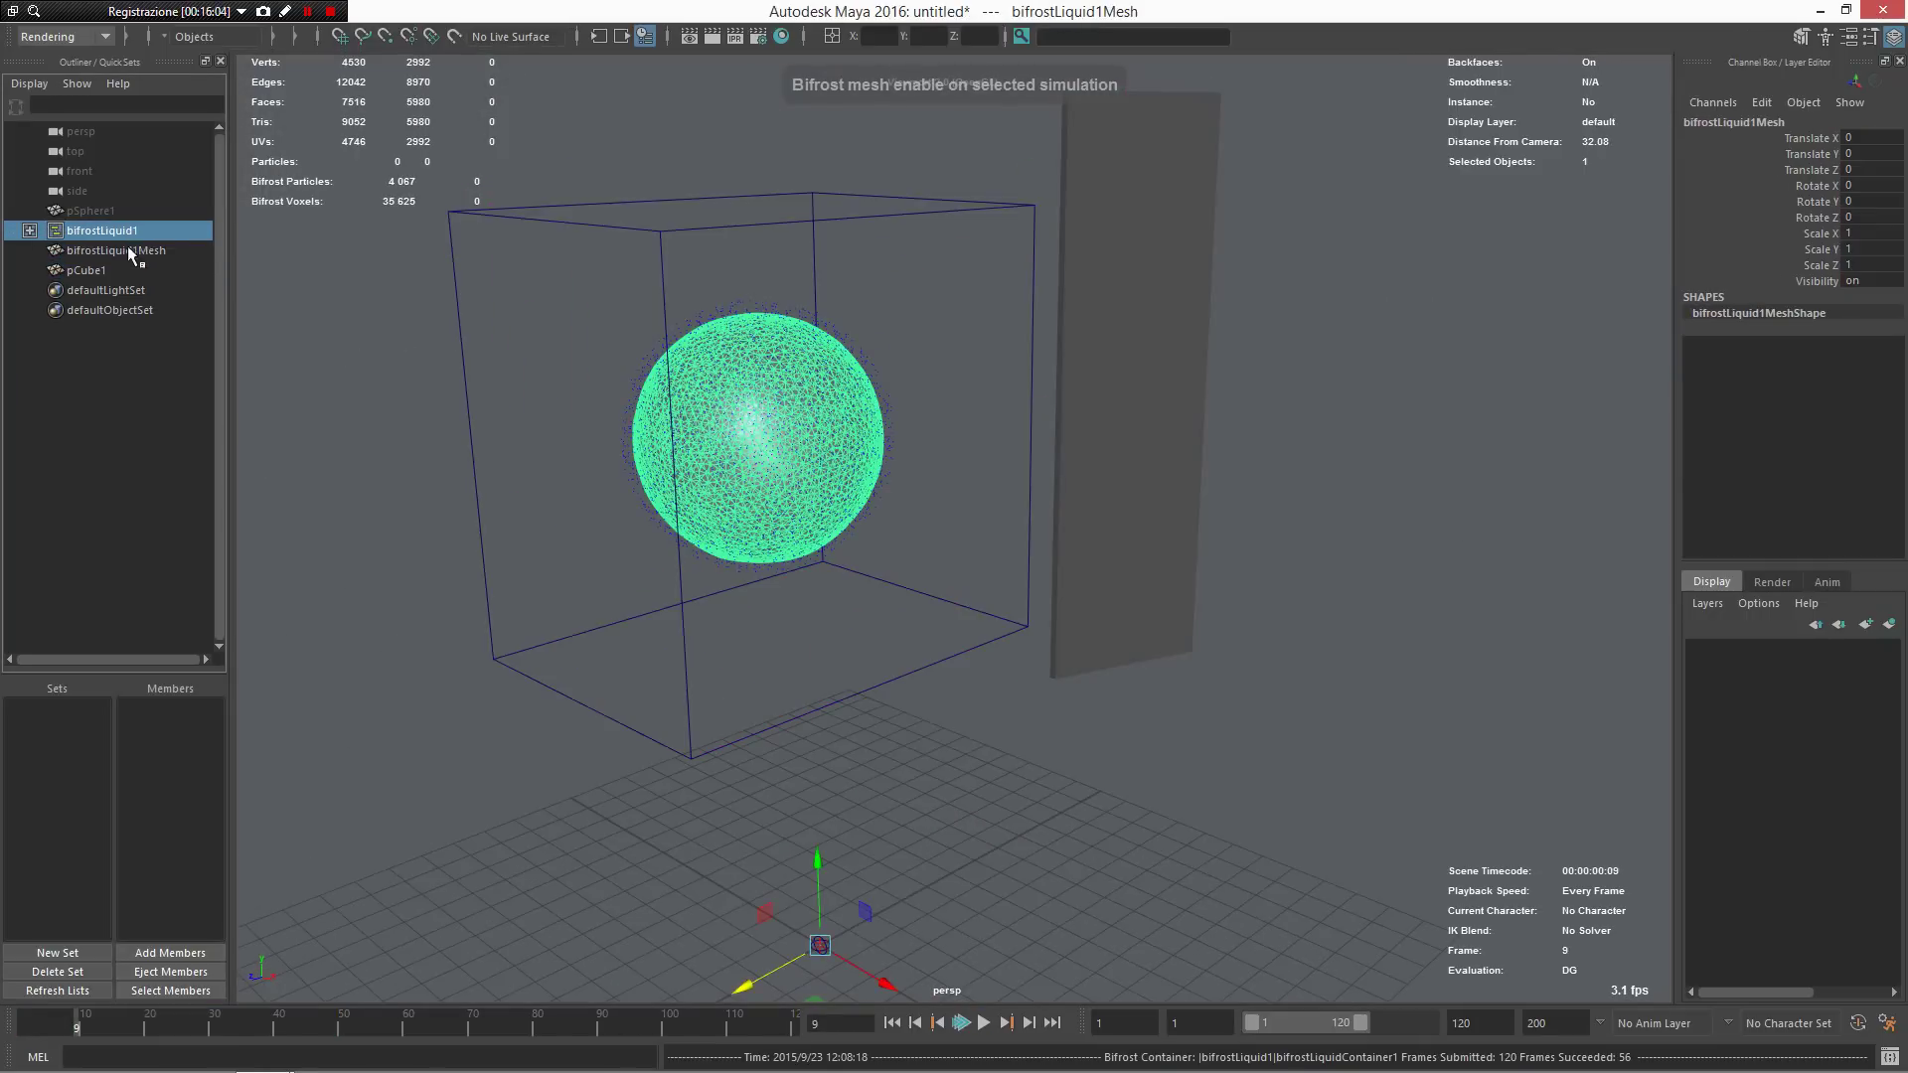
pyautogui.keyDown('shift'); pyautogui.click(125, 252); pyautogui.keyUp('shift')
pyautogui.hotkey('ctrl', 'h')
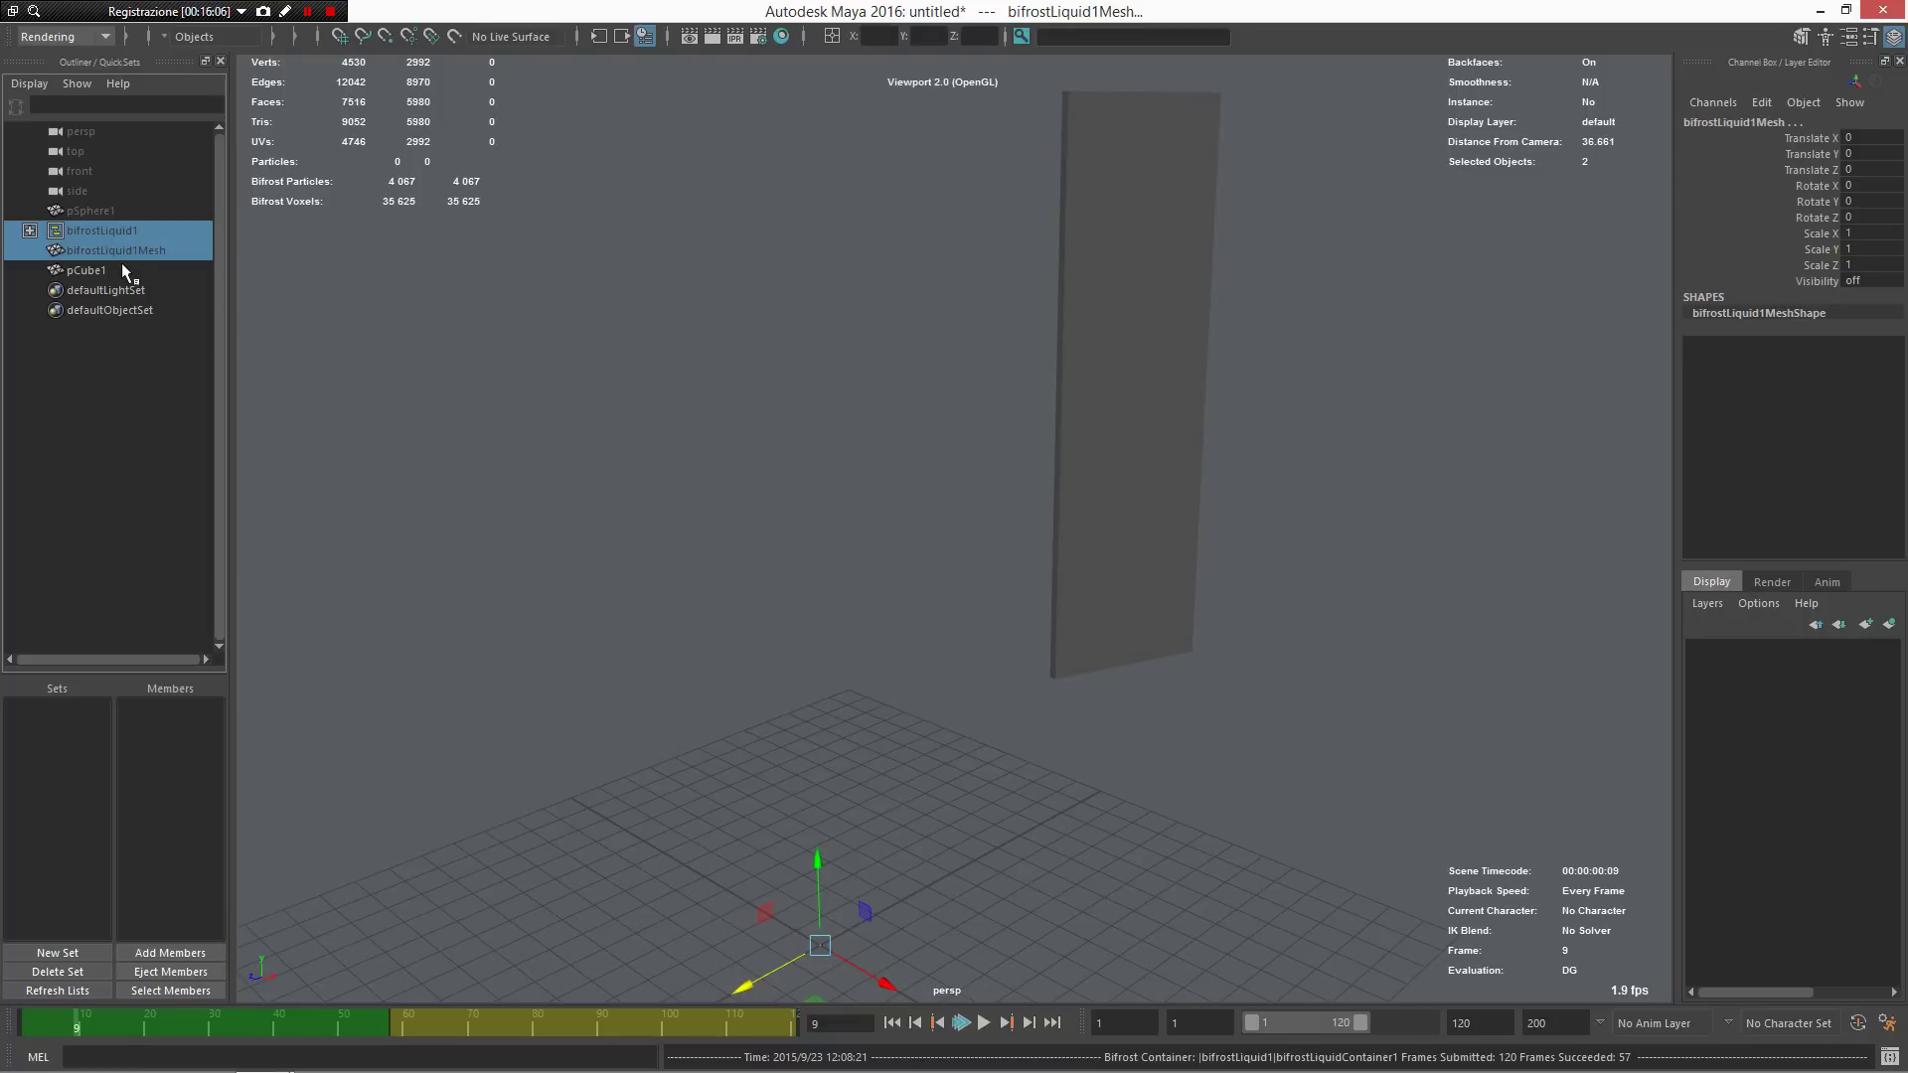
# Step: Show only bifrostLiquid1Mesh again, leaving the liquid's particles and bounding box hidden
pyautogui.click(127, 269)
pyautogui.click(137, 253)
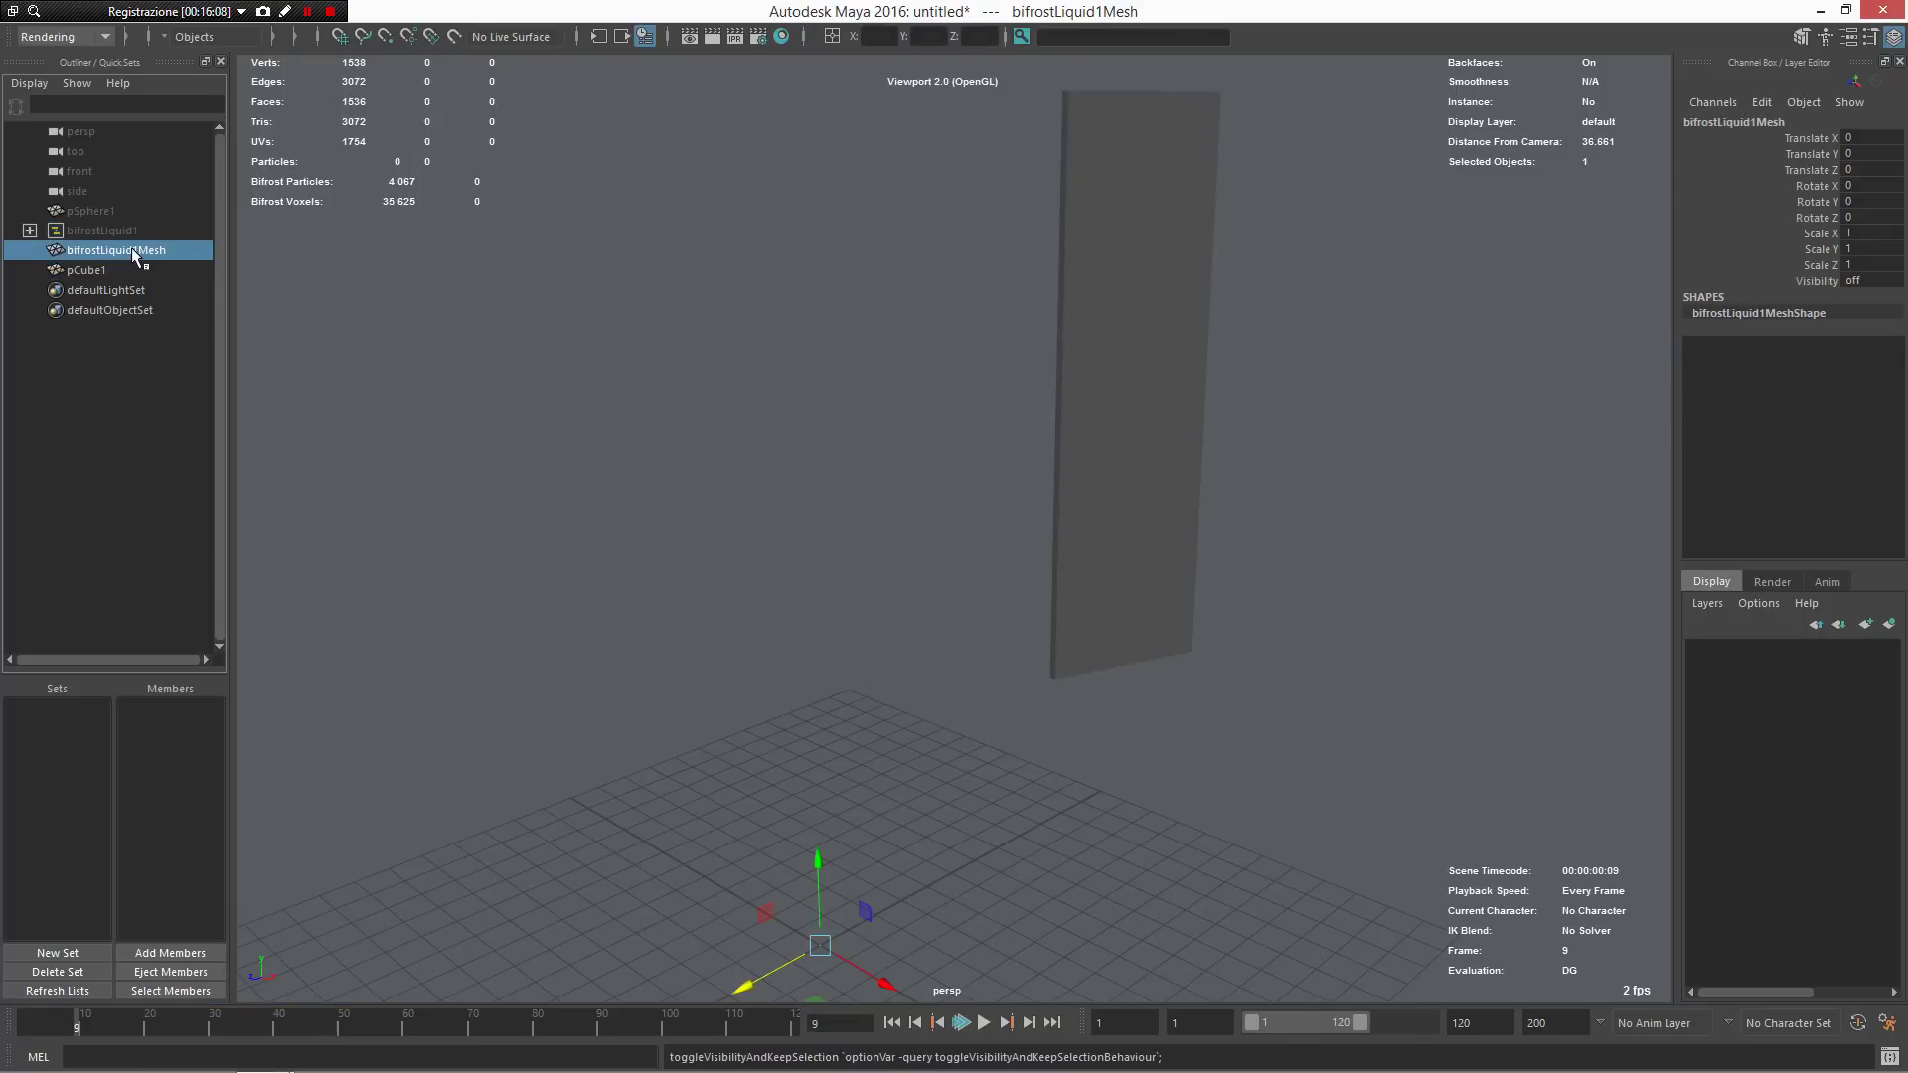
pyautogui.hotkey('shift', 'h')
pyautogui.click(510, 325)
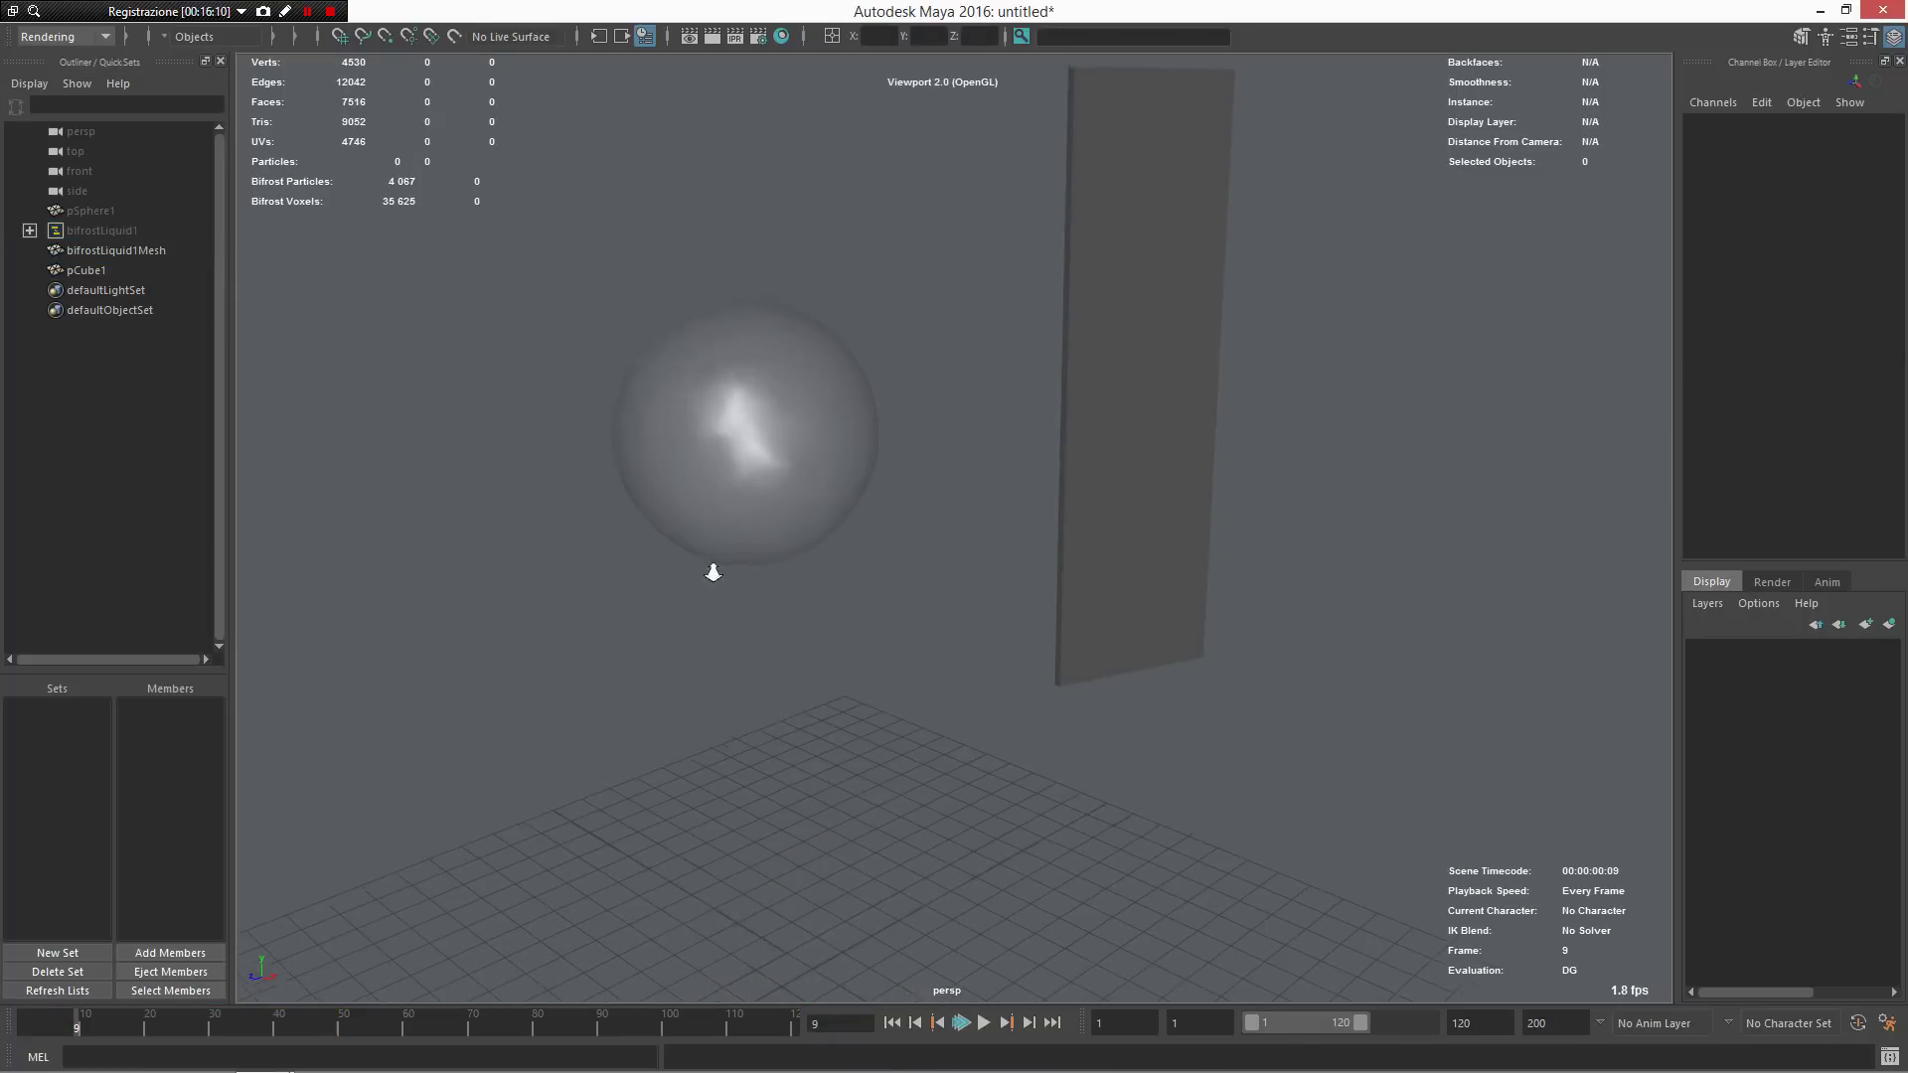
# Step: Select the liquid mesh and play the column collision simulation past frame 50
pyautogui.scroll(3, 694, 537)
pyautogui.click(889, 366)
pyautogui.scroll(-2, 794, 755)
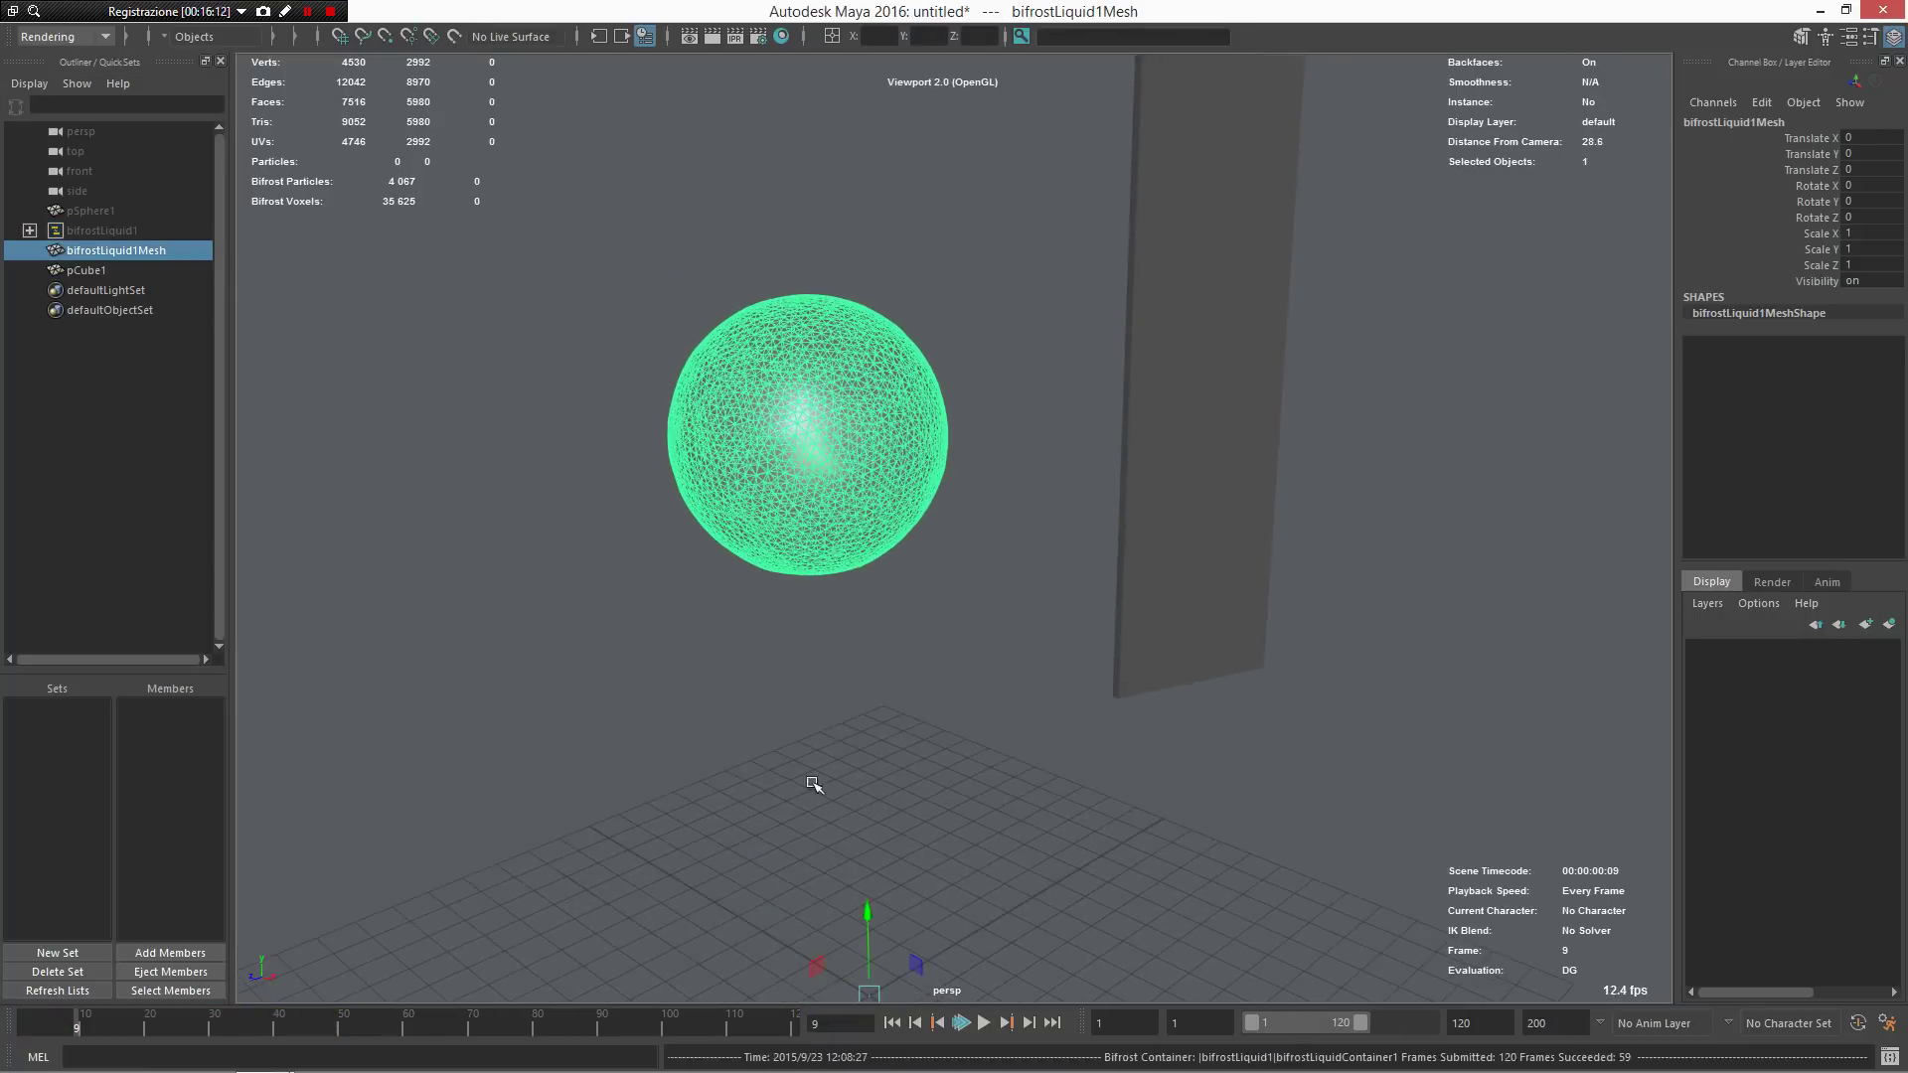
pyautogui.click(981, 1023)
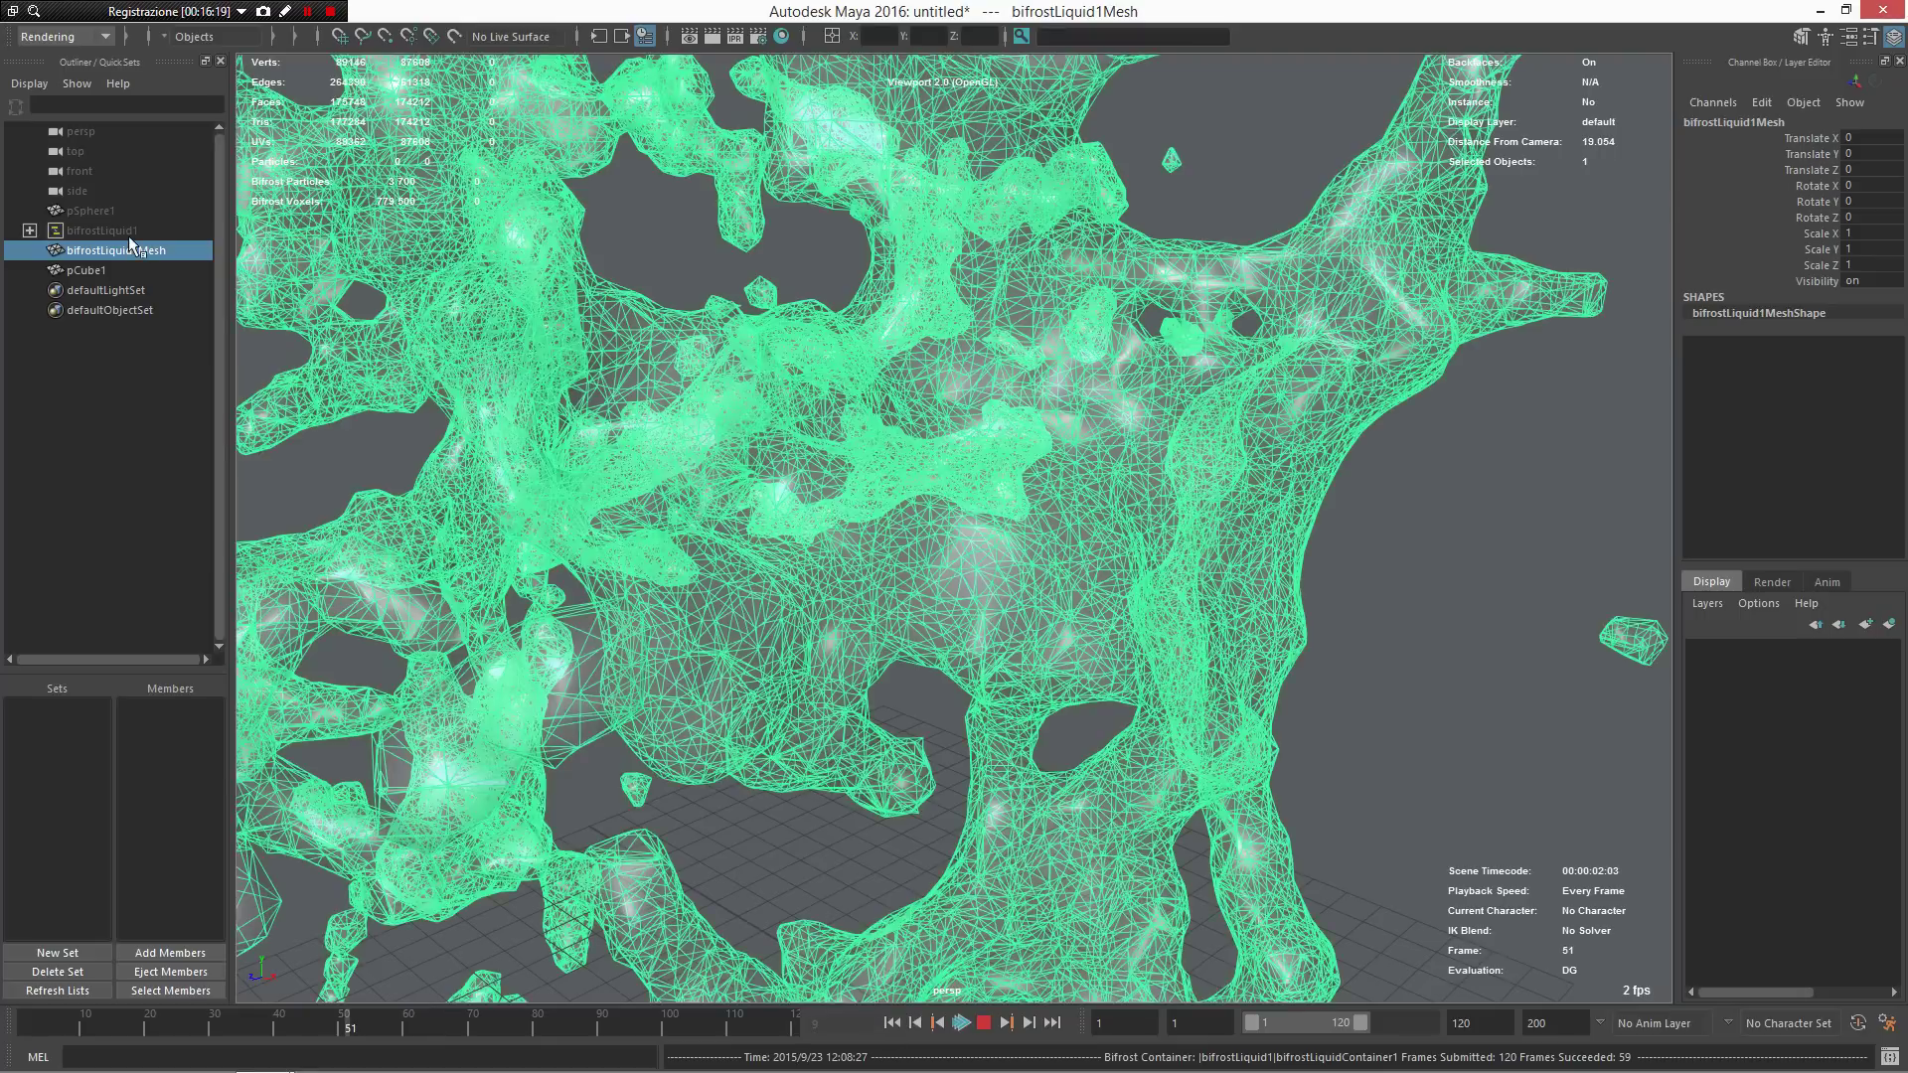
pyautogui.scroll(-3, 524, 414)
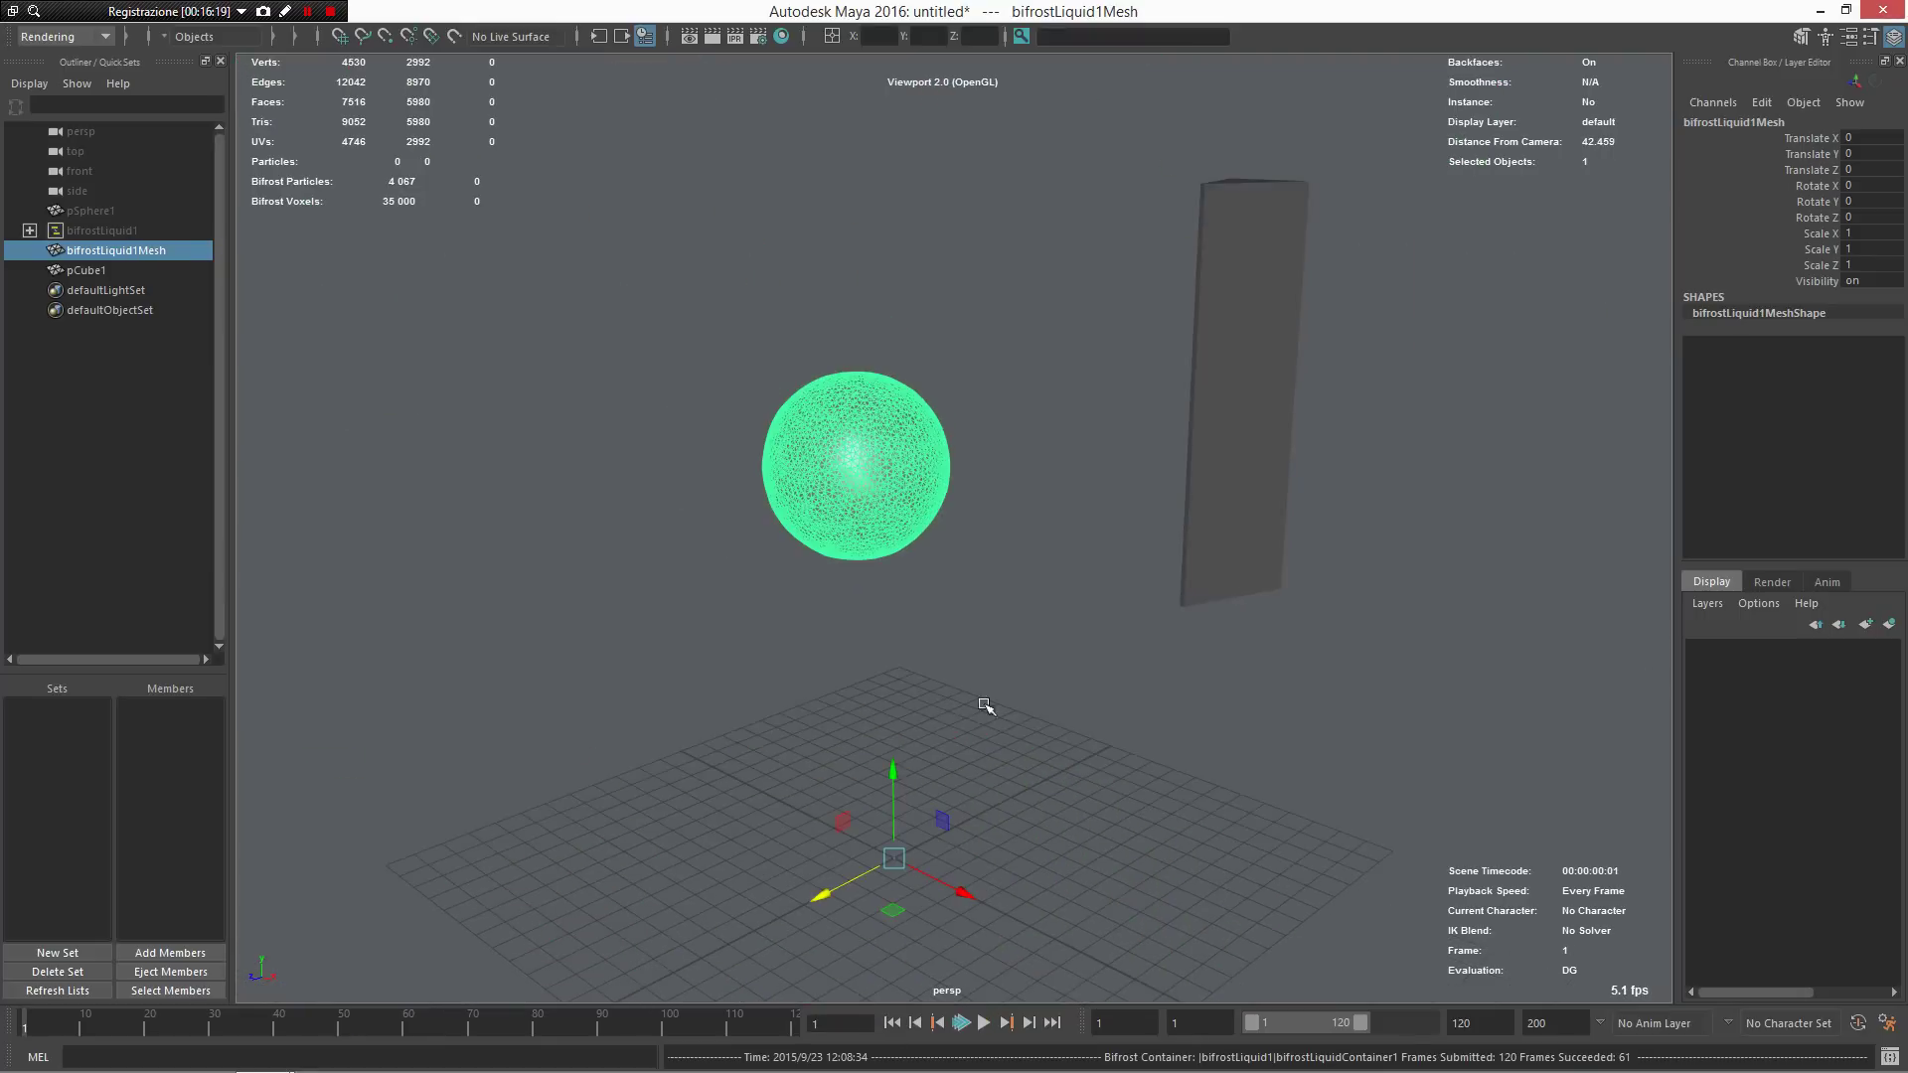
# Step: Replay the meshed liquid simulation from frame 1 and examine at frame 17 how the column cuts through the mesh
pyautogui.keyDown('alt'); pyautogui.moveTo(1001, 718); pyautogui.dragTo(958, 831); pyautogui.keyUp('alt')
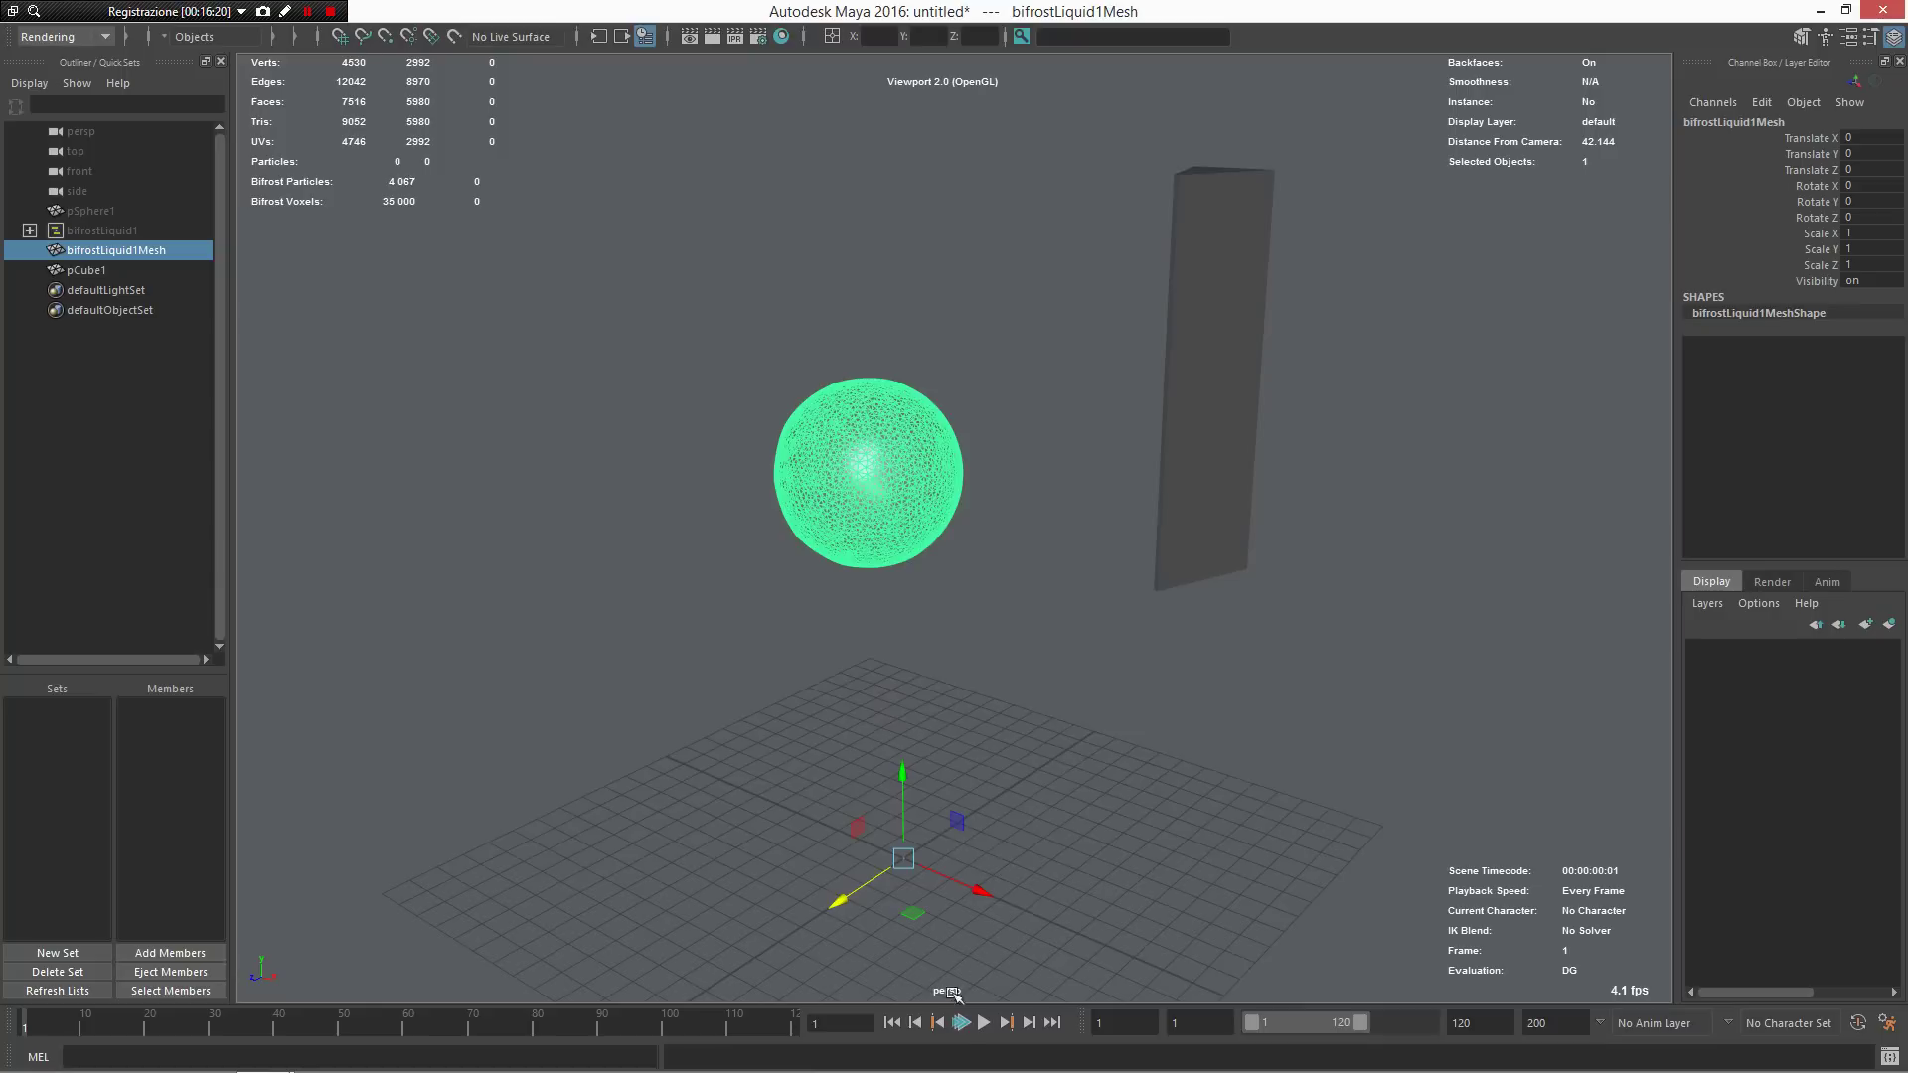
pyautogui.click(981, 1023)
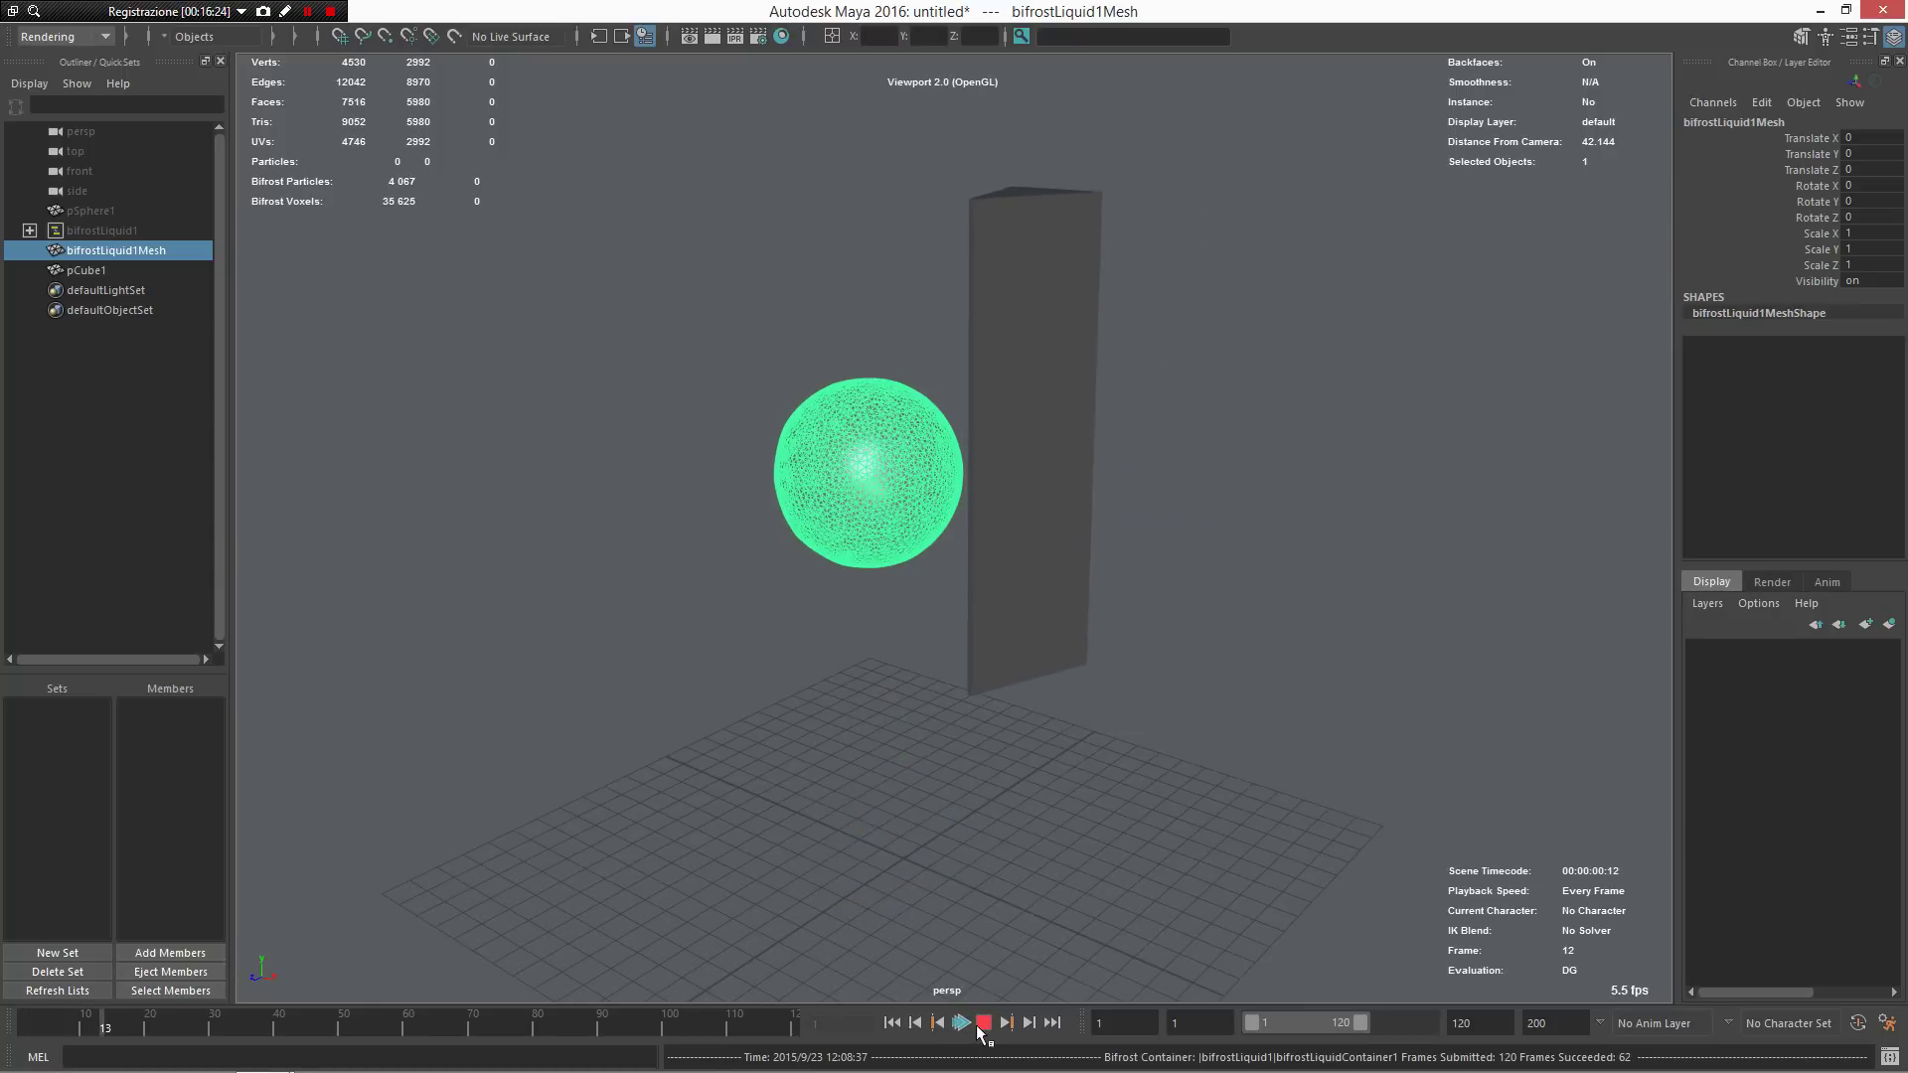
pyautogui.click(979, 1029)
pyautogui.keyDown('alt'); pyautogui.moveTo(1024, 580); pyautogui.dragTo(684, 496); pyautogui.keyUp('alt')
pyautogui.keyDown('alt'); pyautogui.moveTo(795, 611); pyautogui.dragTo(1007, 597); pyautogui.keyUp('alt')
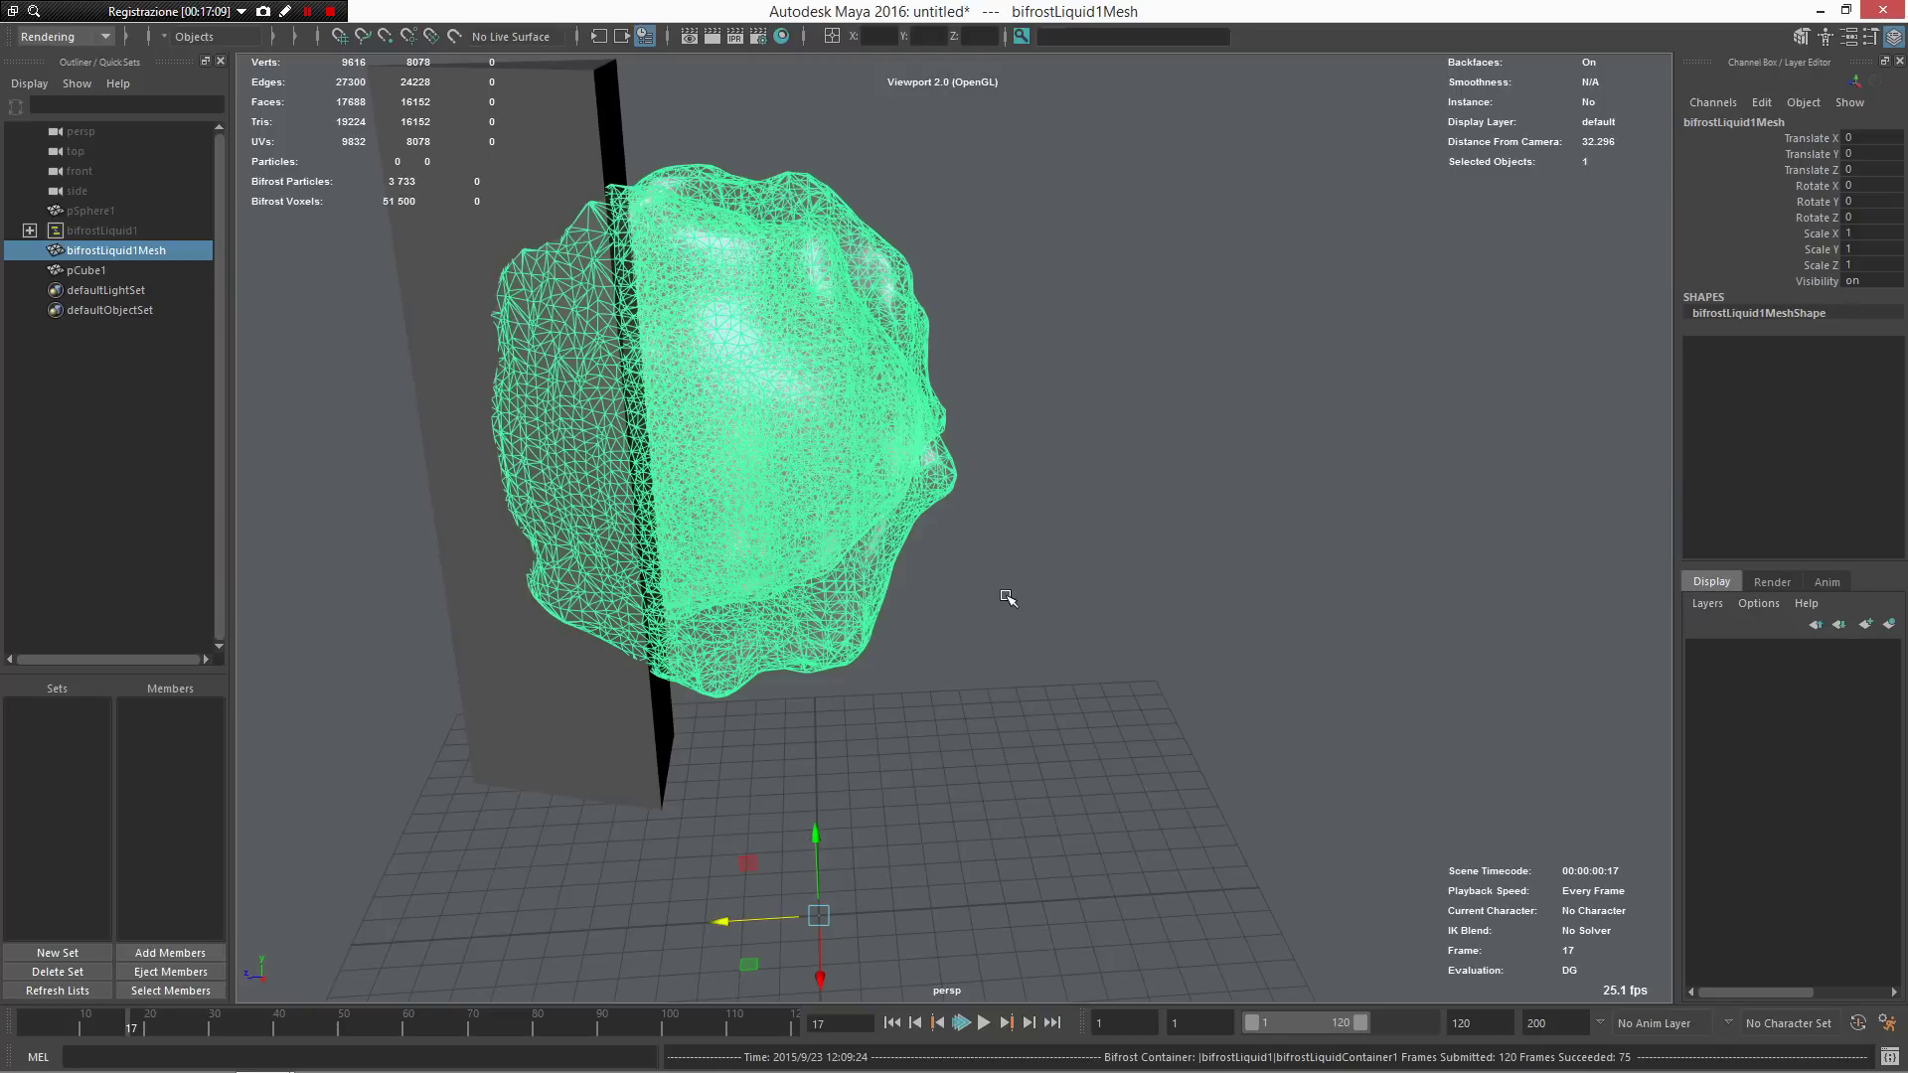
# Step: Start a new empty scene without saving the liquid scene
pyautogui.keyDown('alt'); pyautogui.moveTo(1006, 584); pyautogui.dragTo(1164, 701); pyautogui.keyUp('alt')
pyautogui.scroll(-3, 1154, 695)
pyautogui.hotkey('ctrl', 'n')
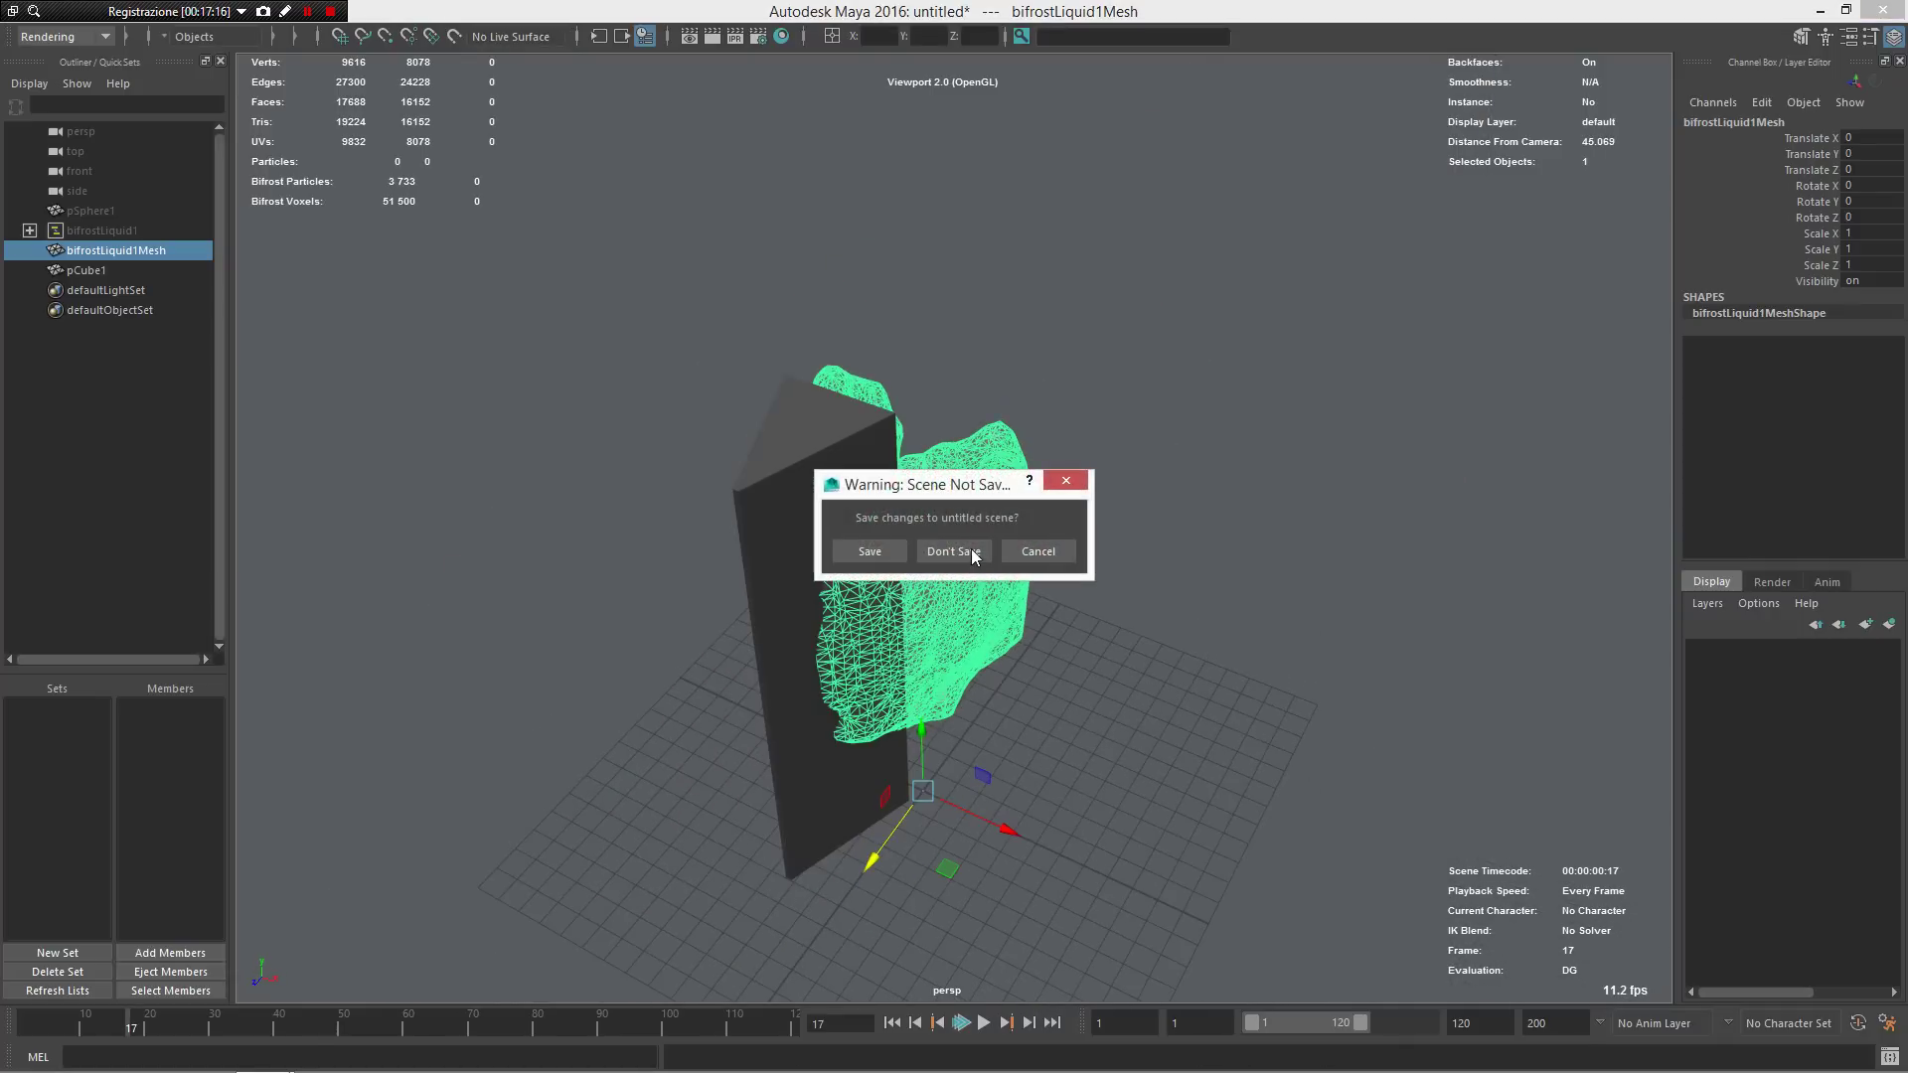
pyautogui.click(956, 552)
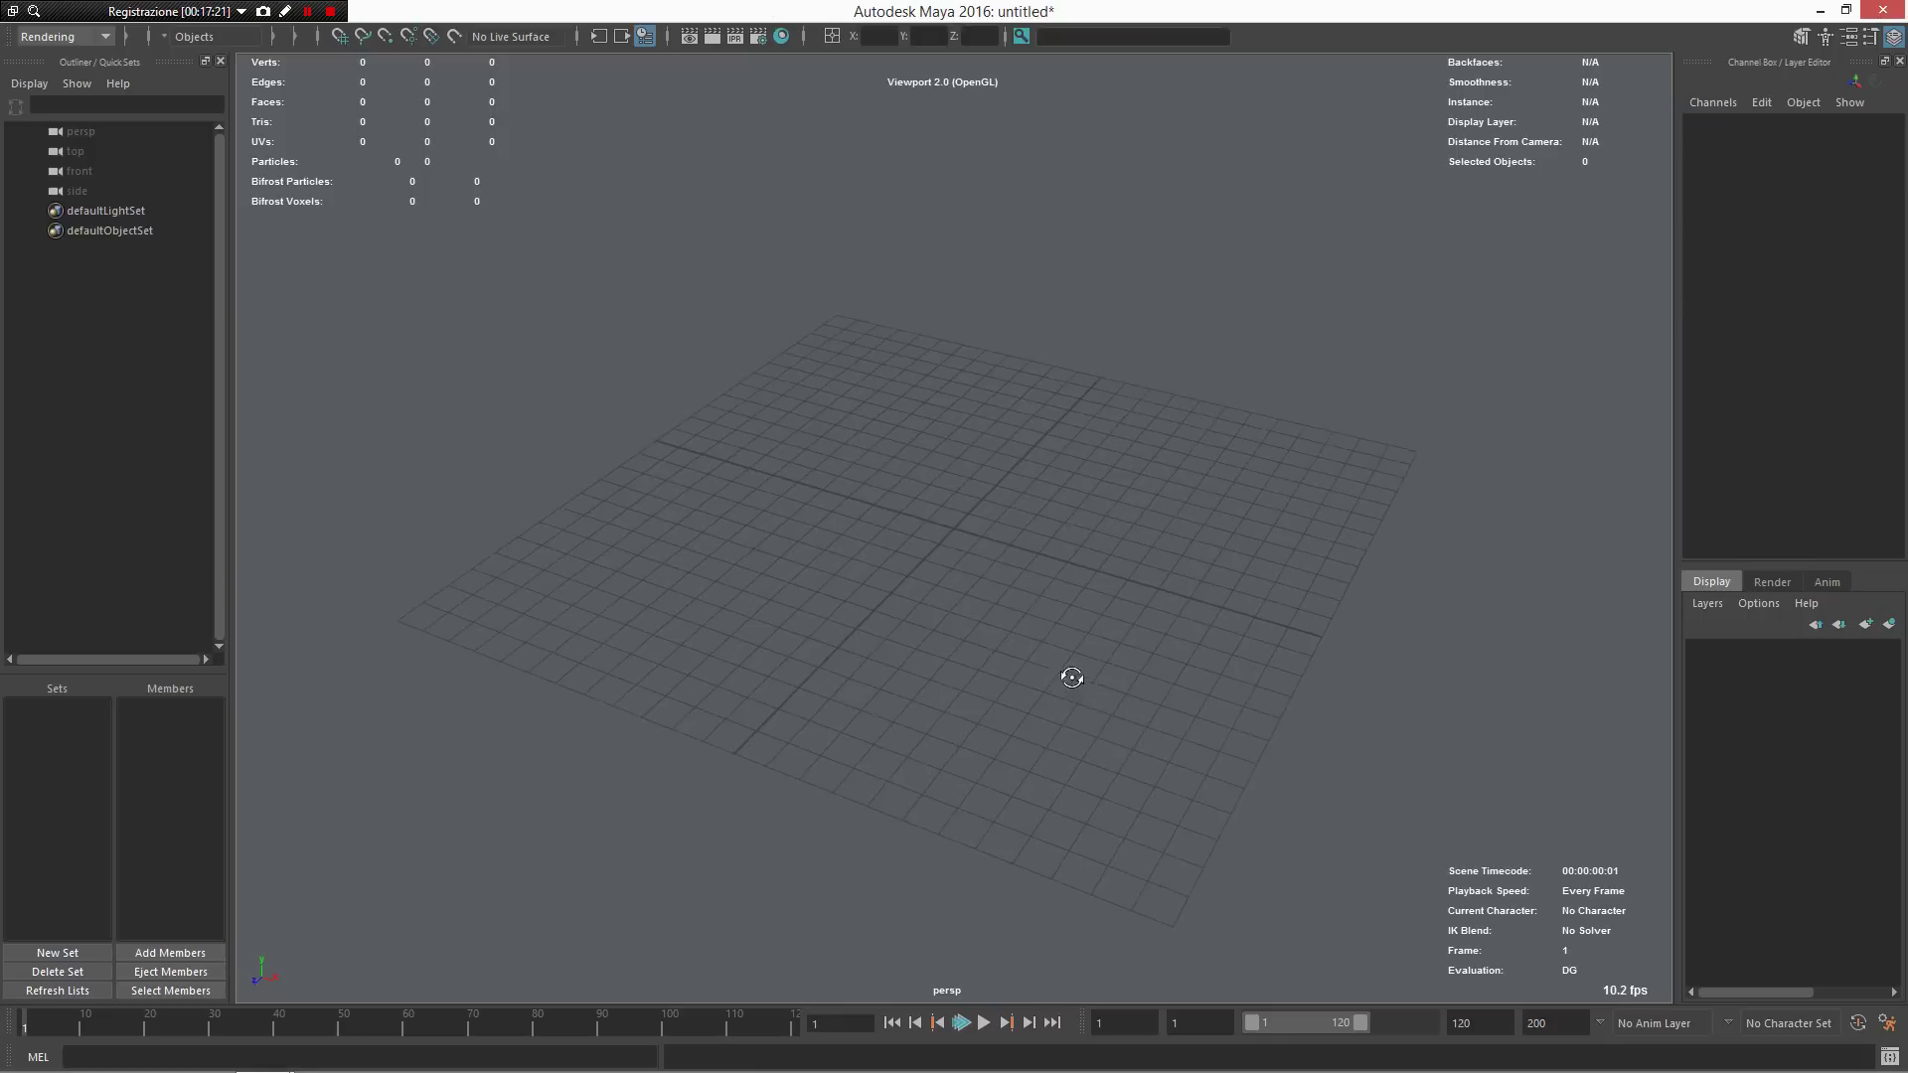
# Step: Create a polygon sphere with a radius of about 3.23 resting on the grid near its centre
pyautogui.scroll(-2, 970, 659)
pyautogui.keyDown('alt'); pyautogui.moveTo(970, 659); pyautogui.dragTo(880, 557); pyautogui.keyUp('alt')
pyautogui.rightClick(918, 594)
pyautogui.moveTo(916, 515)
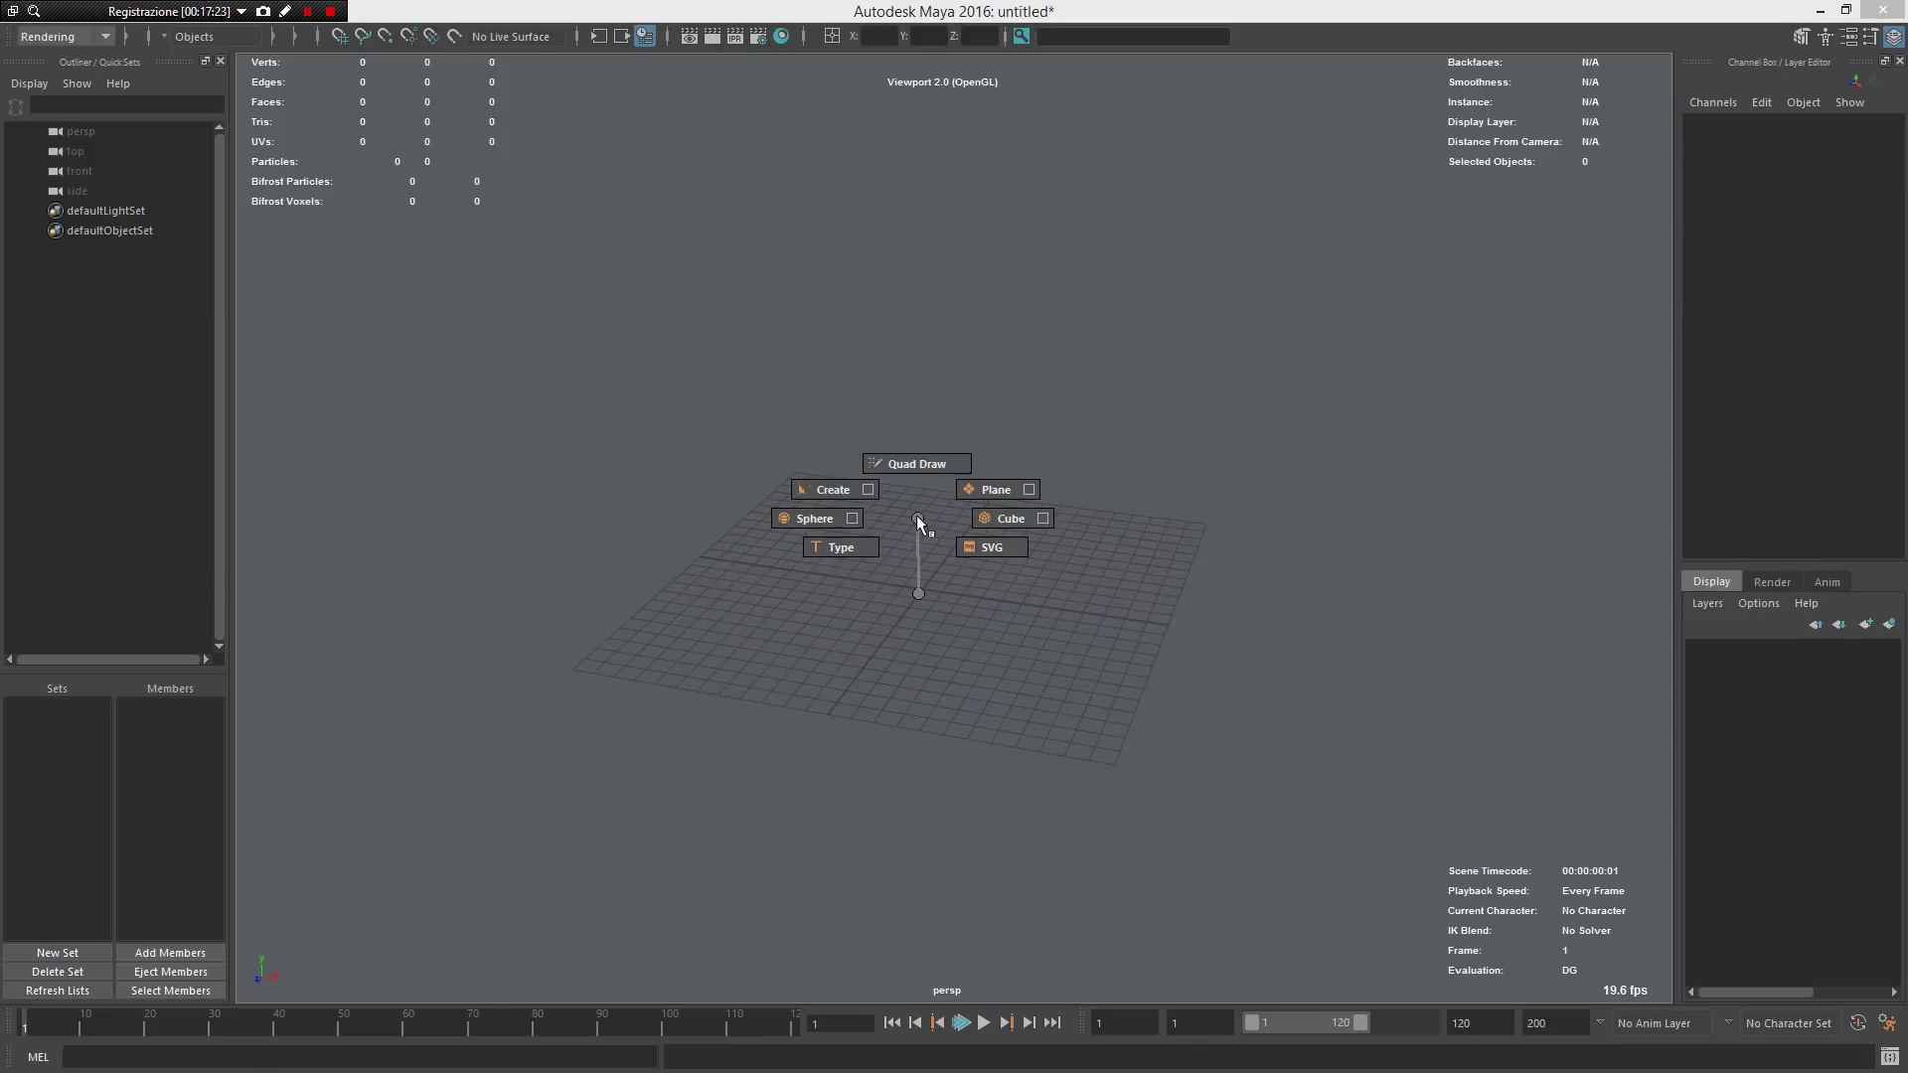
pyautogui.click(835, 521)
pyautogui.moveTo(922, 684); pyautogui.dragTo(1014, 676)
pyautogui.scroll(2, 1018, 686)
pyautogui.moveTo(1088, 780)
pyautogui.keyDown('alt'); pyautogui.mouseDown()
pyautogui.moveTo(1021, 728)
pyautogui.moveTo(1088, 785)
pyautogui.mouseUp(); pyautogui.keyUp('alt')
pyautogui.scroll(-1, 994, 676)
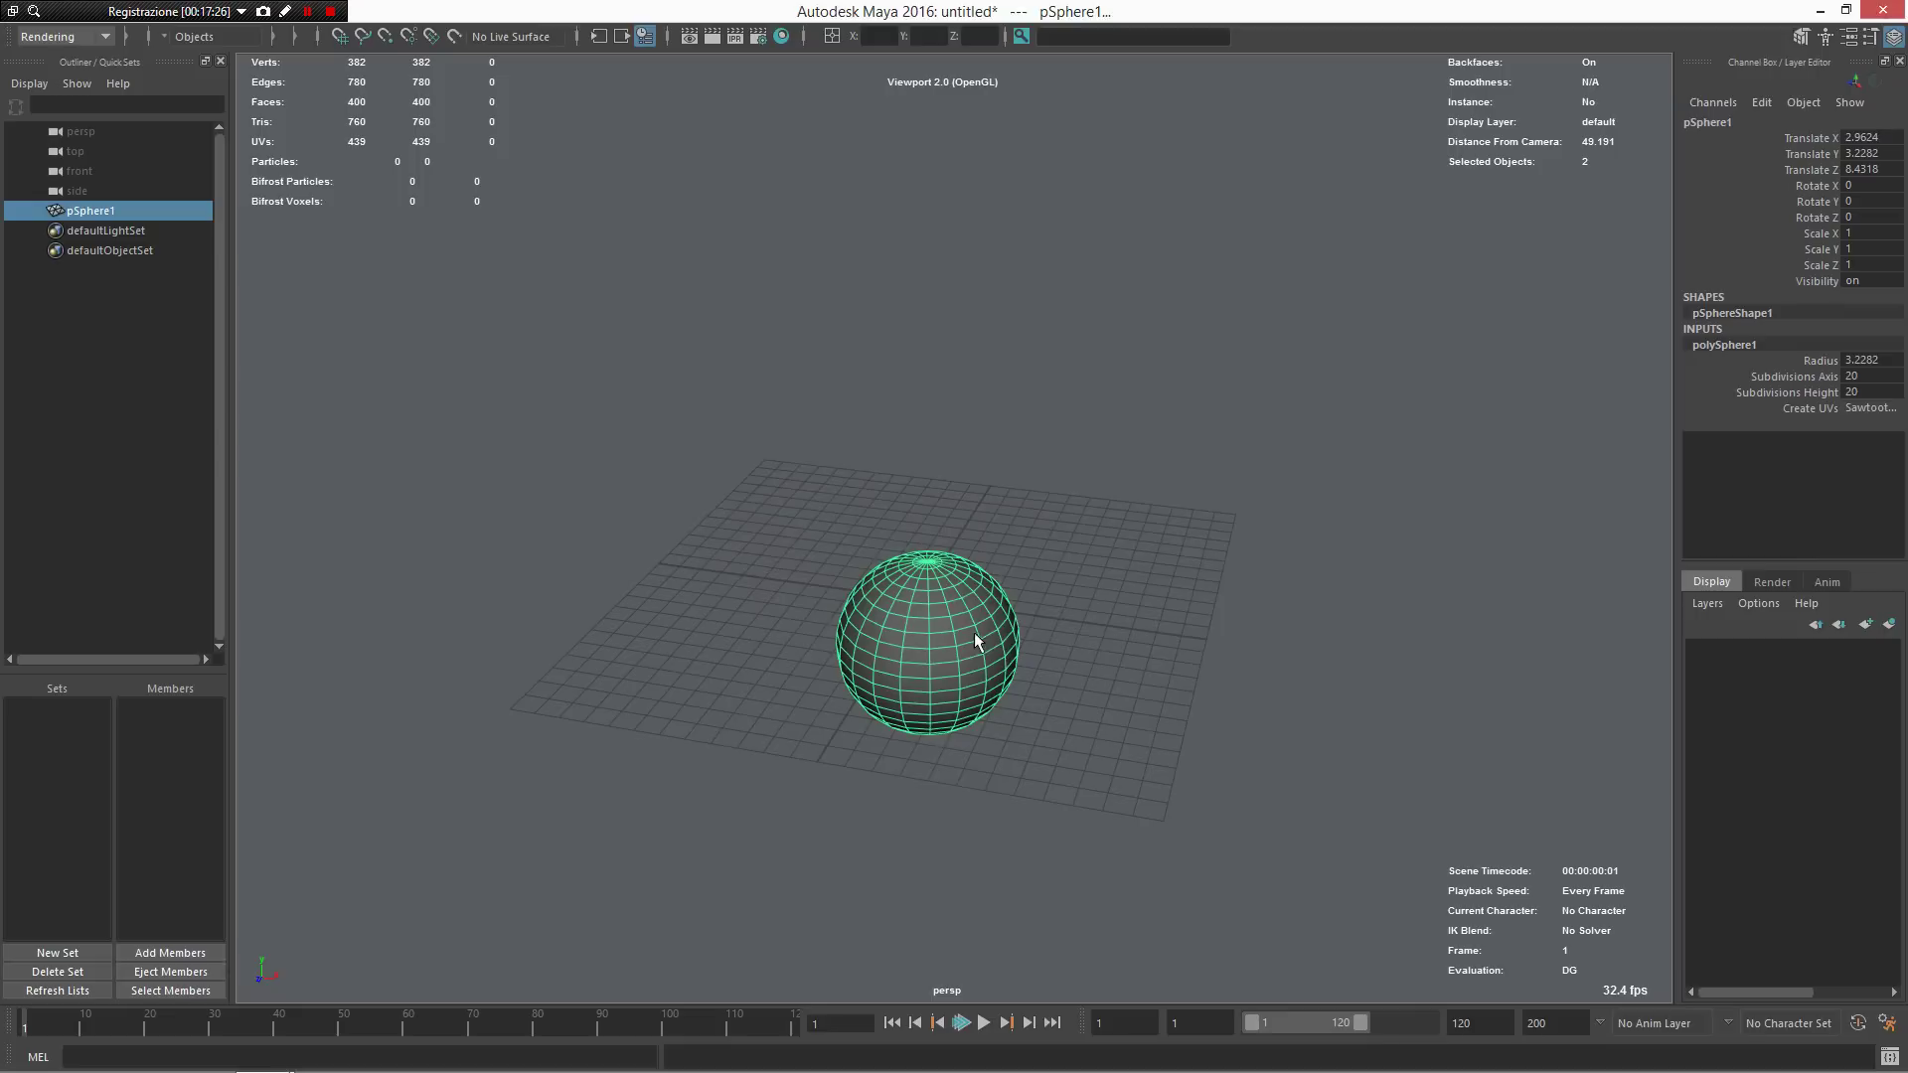
# Step: Create a Bifrost Aero simulation using the polygon sphere as its emitter
pyautogui.keyDown('shift'); pyautogui.rightClick(978, 636); pyautogui.keyUp('shift')
pyautogui.moveTo(996, 830)
pyautogui.keyDown('shift'); pyautogui.moveTo(996, 829); pyautogui.dragTo(1135, 1035, button='right'); pyautogui.keyUp('shift')
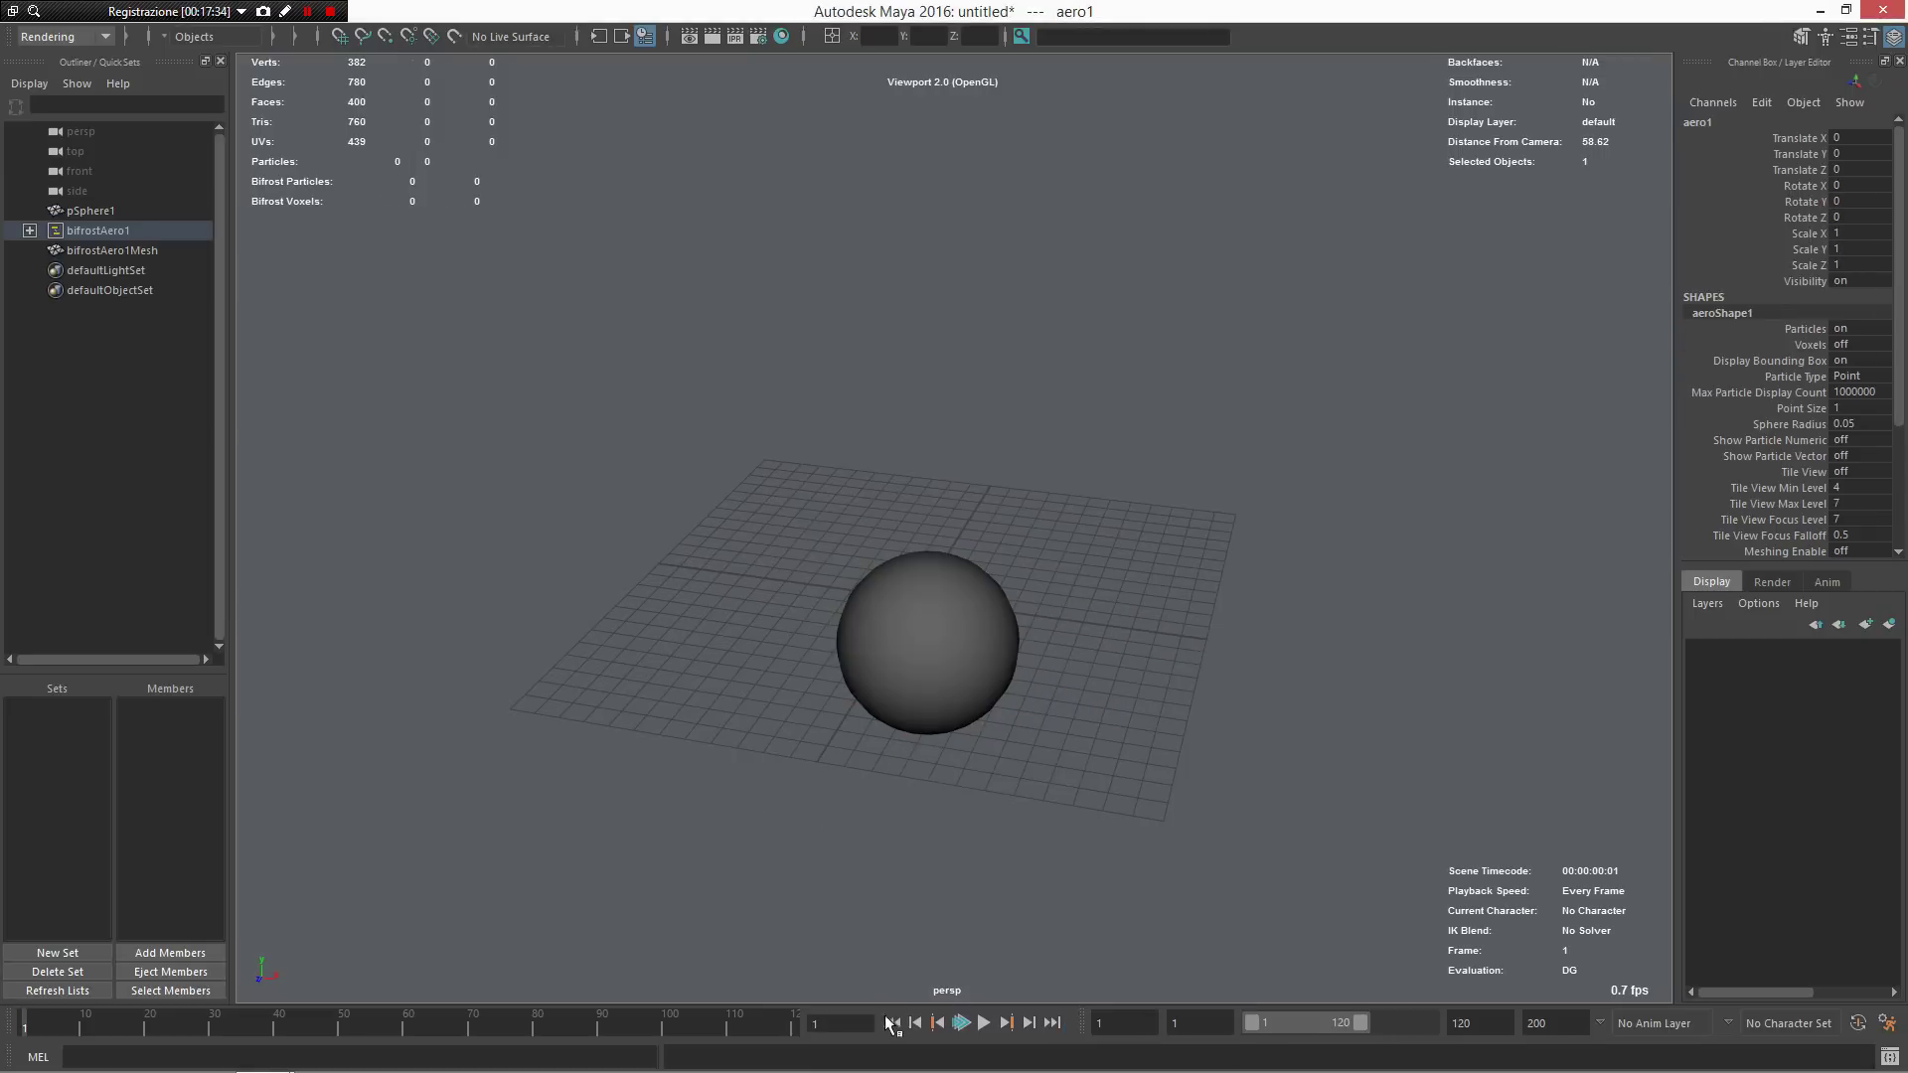
# Step: Play the aero simulation to frame 120, and scrub back to around frame 41 to examine the particles rising from the sphere
pyautogui.click(983, 1022)
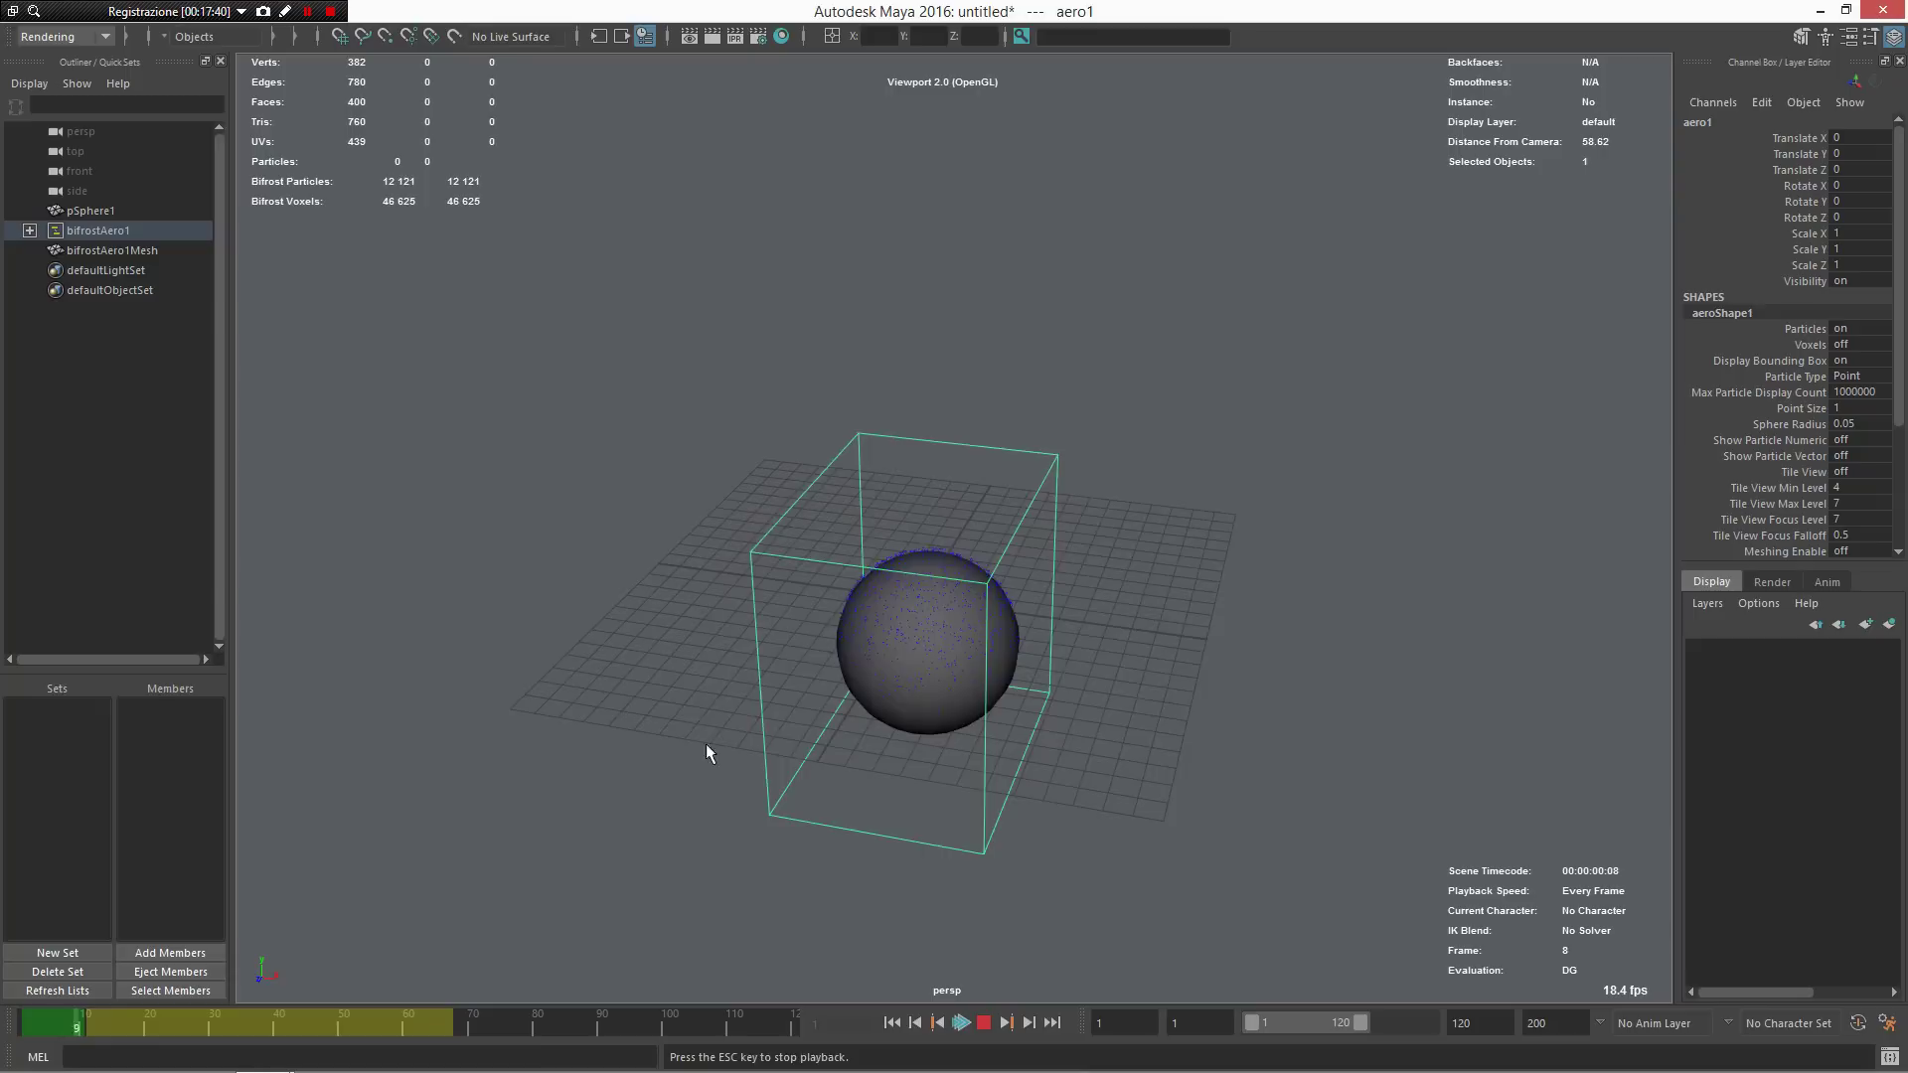
pyautogui.keyDown('alt'); pyautogui.moveTo(701, 745); pyautogui.dragTo(695, 708); pyautogui.keyUp('alt')
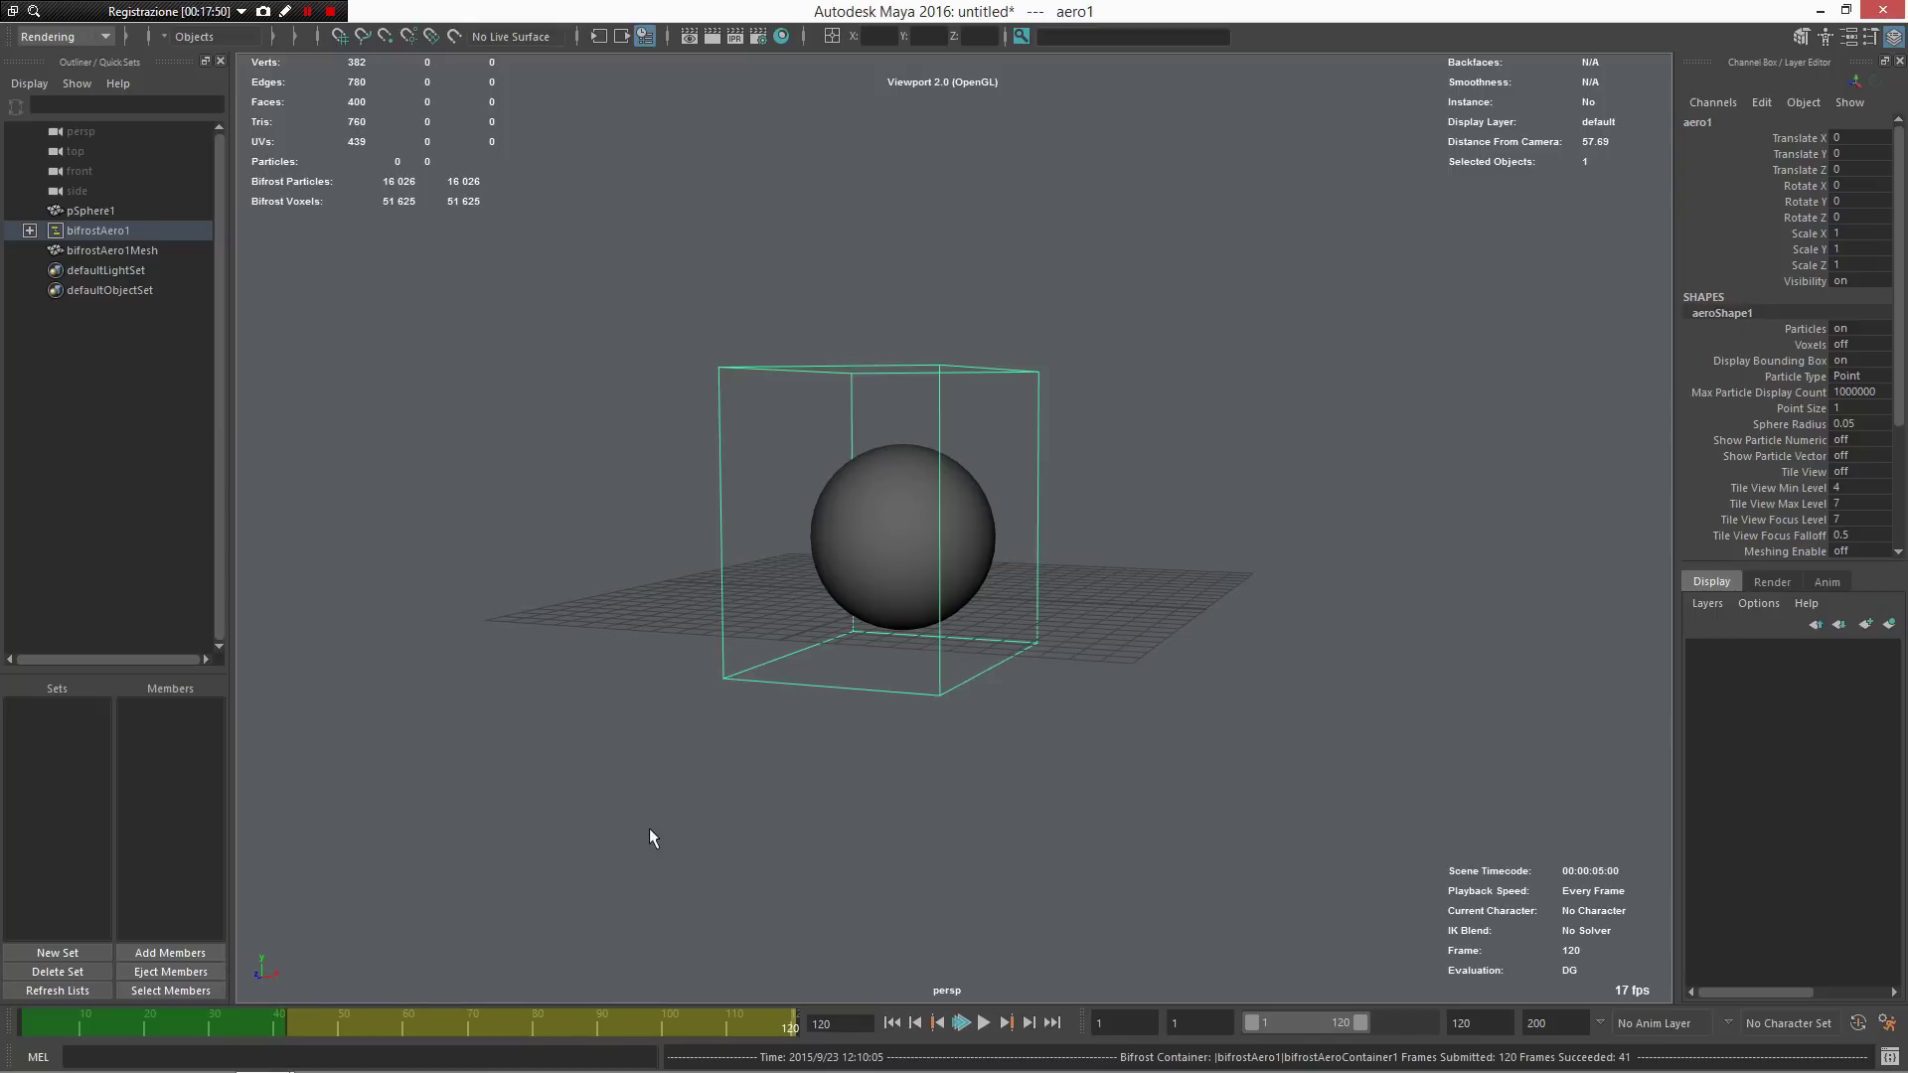
pyautogui.moveTo(266, 1021)
pyautogui.mouseDown()
pyautogui.moveTo(141, 1027)
pyautogui.moveTo(364, 1026)
pyautogui.moveTo(187, 1031)
pyautogui.moveTo(366, 1015)
pyautogui.moveTo(280, 992)
pyautogui.mouseUp()
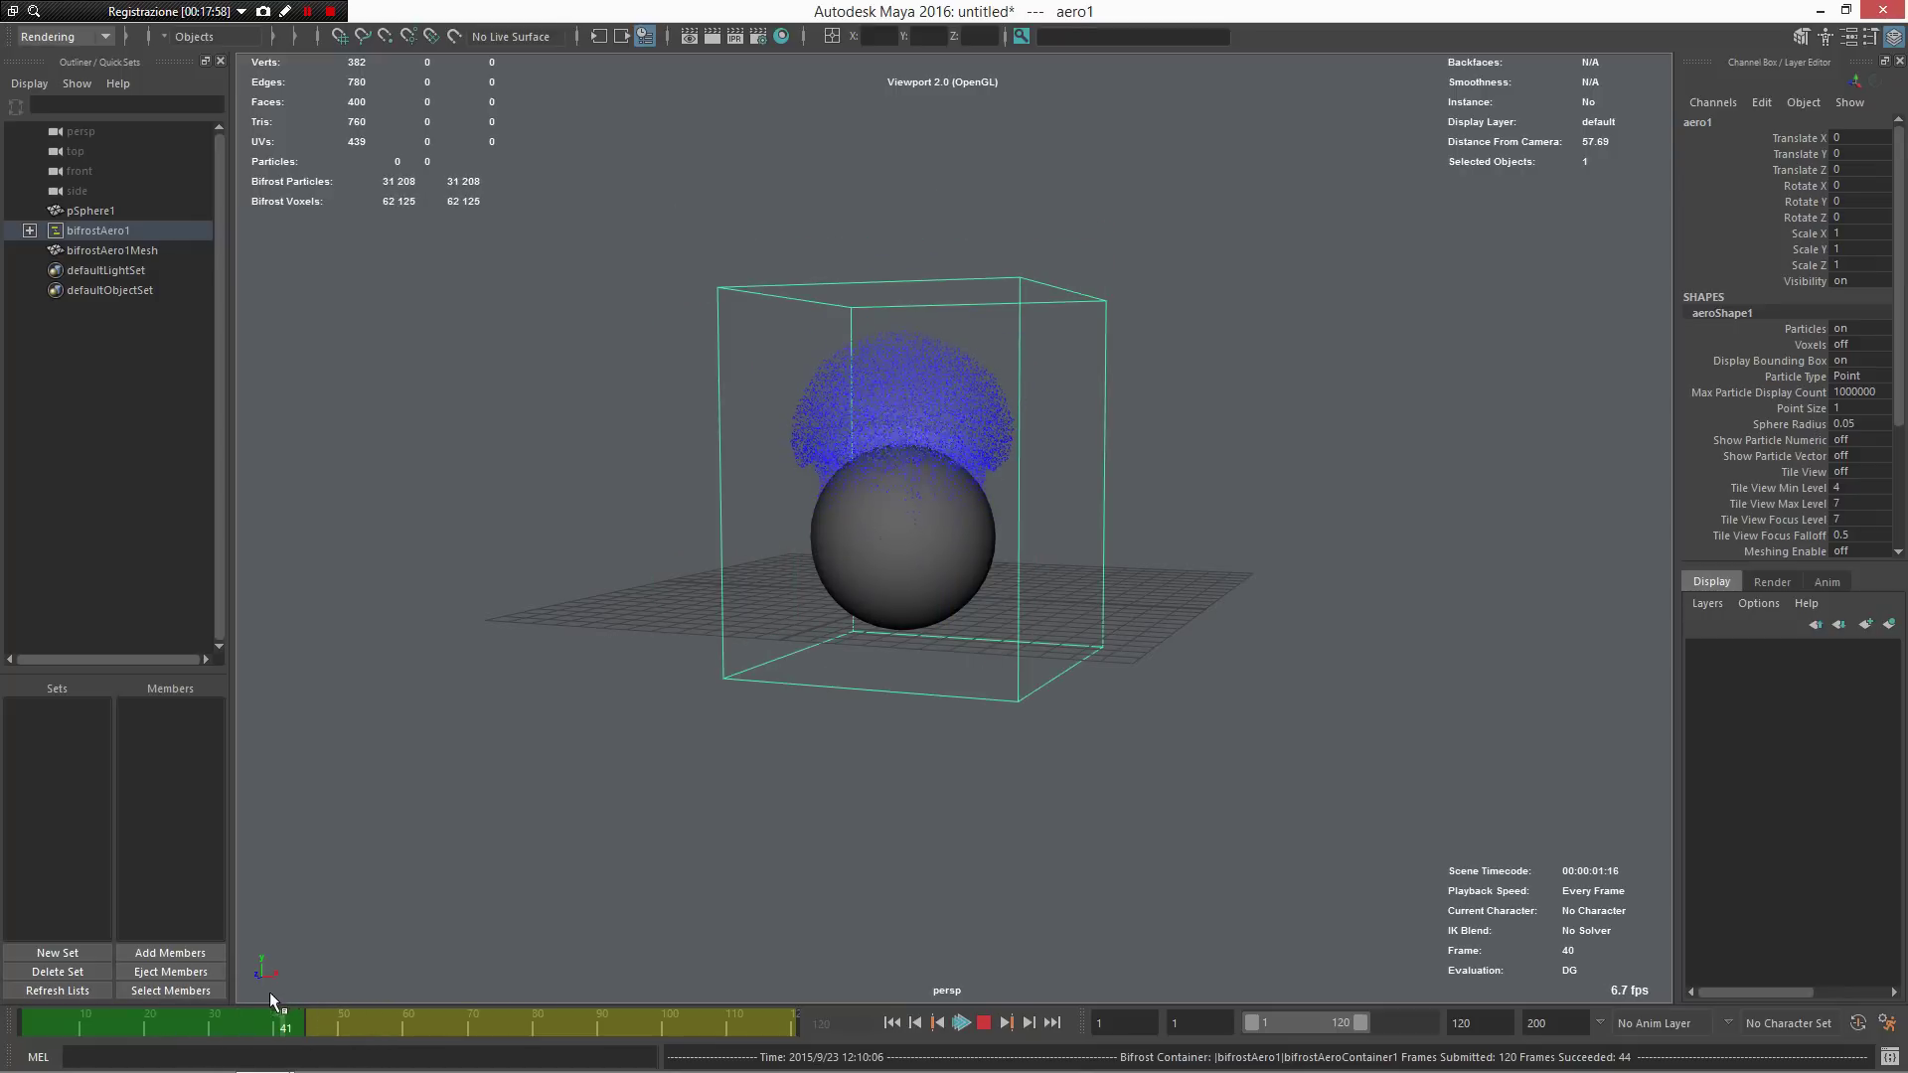